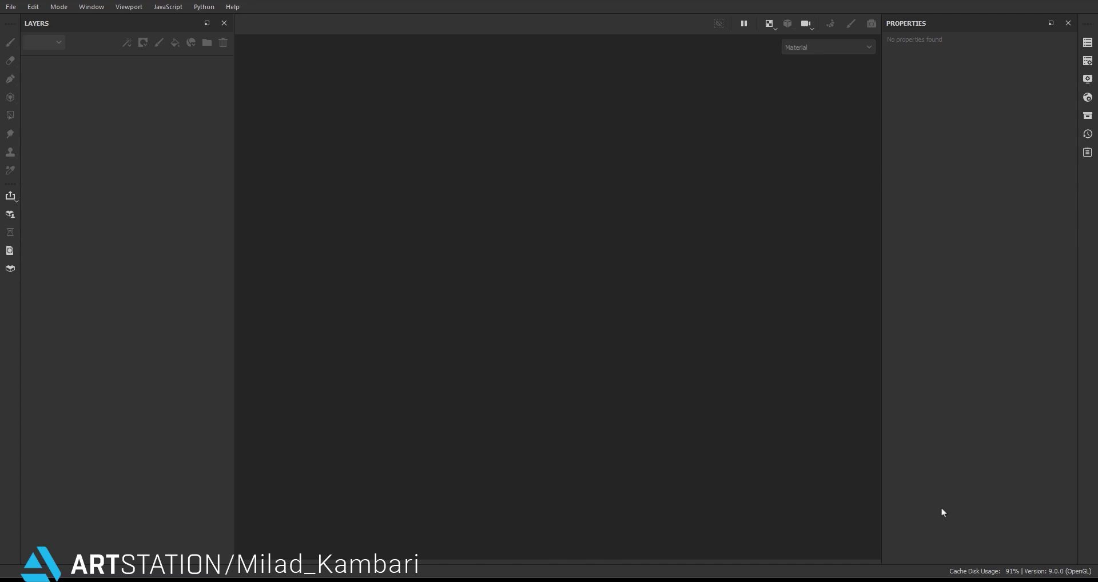
# Create a new project from the Unreal Engine 4 (starter_assets) template using the mesh Low_ForSubstance.fbx.
pyautogui.click(18, 11)
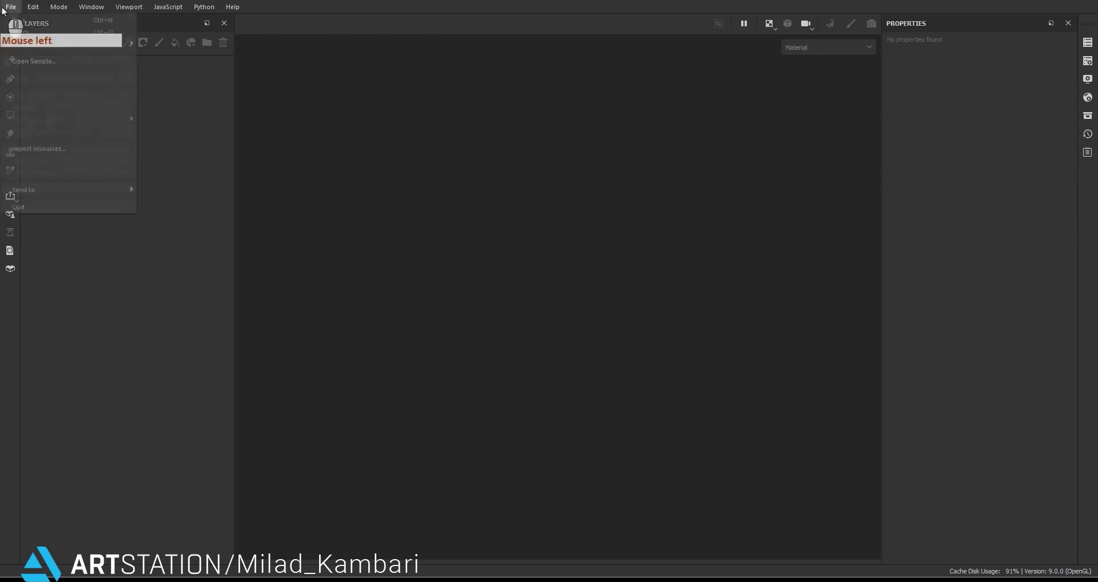
pyautogui.click(17, 23)
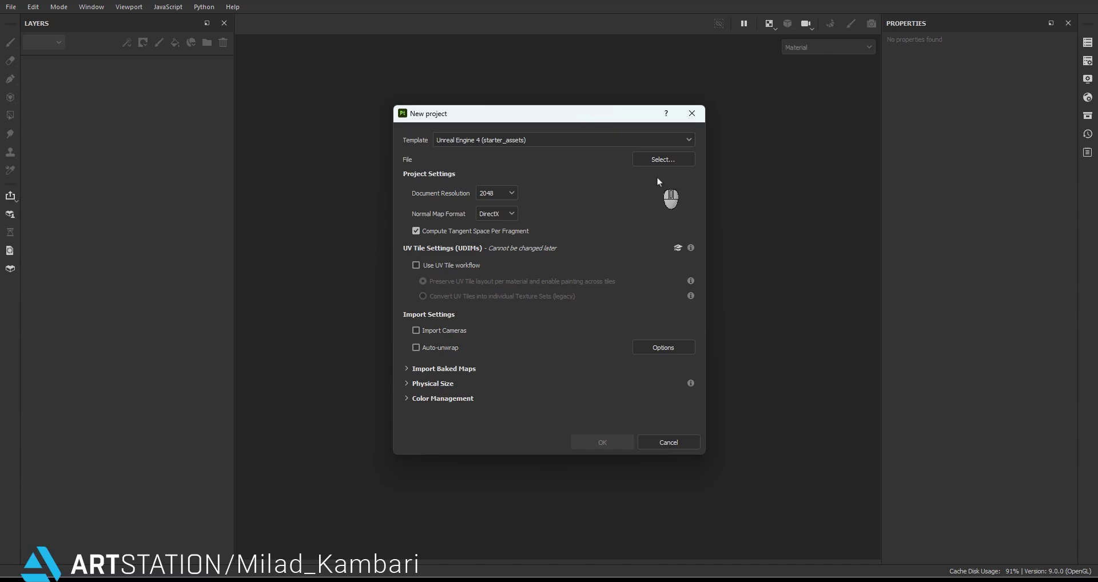
pyautogui.click(651, 161)
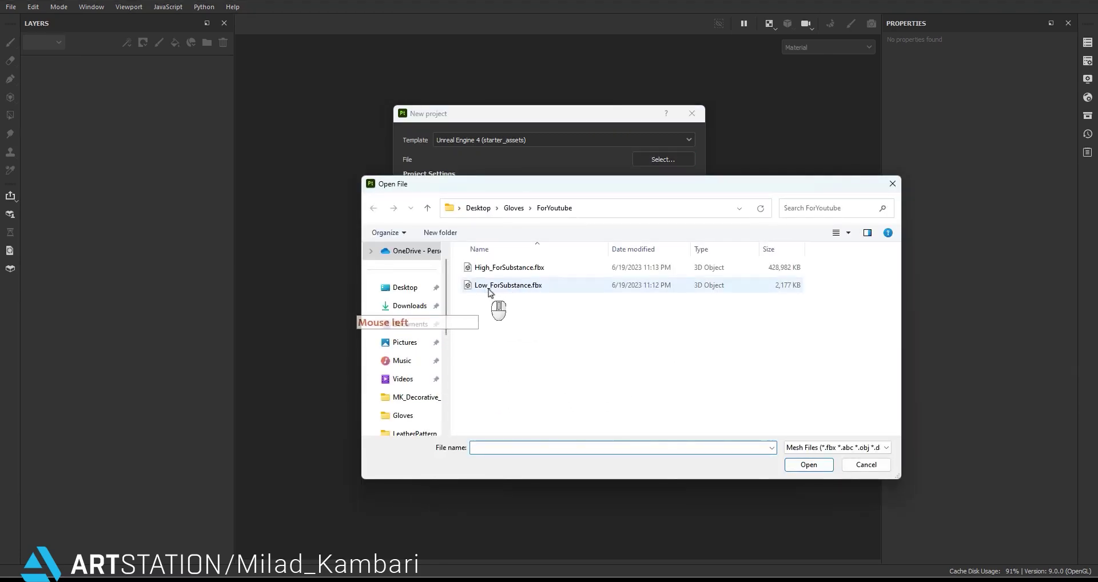
pyautogui.click(497, 289)
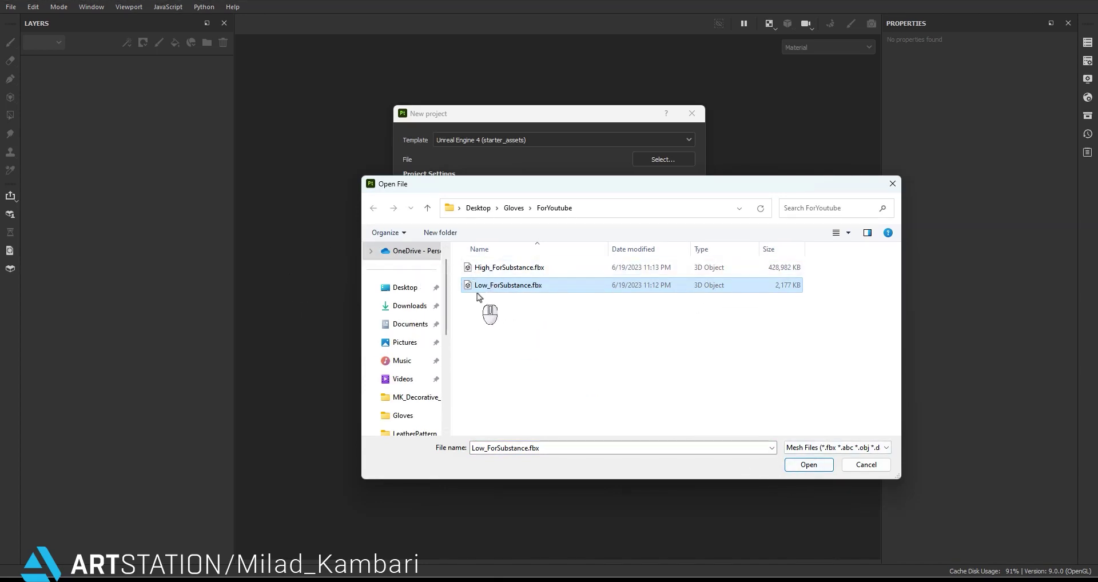
pyautogui.click(798, 465)
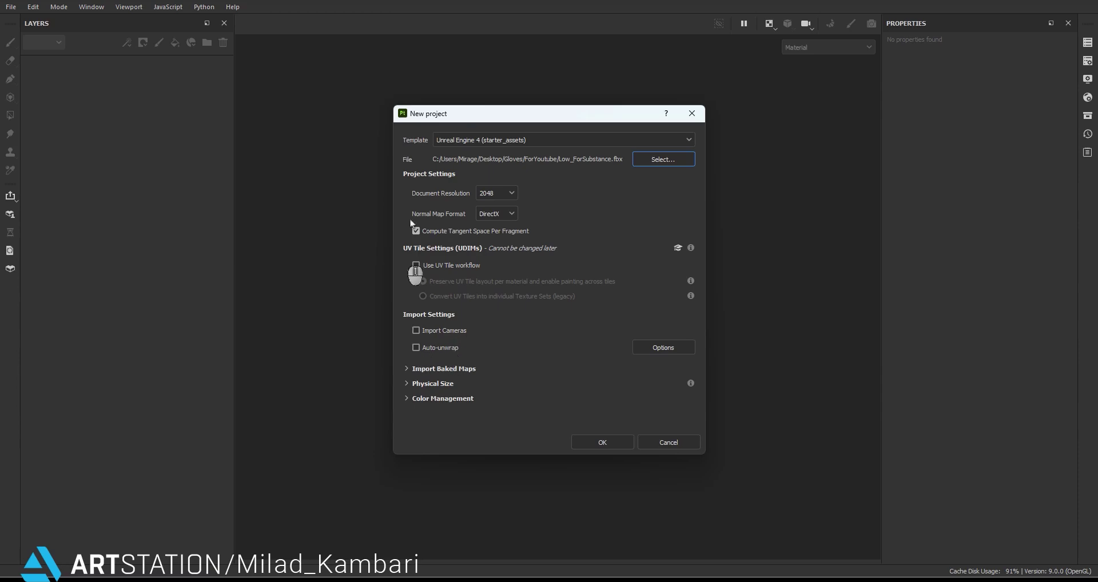
pyautogui.click(611, 444)
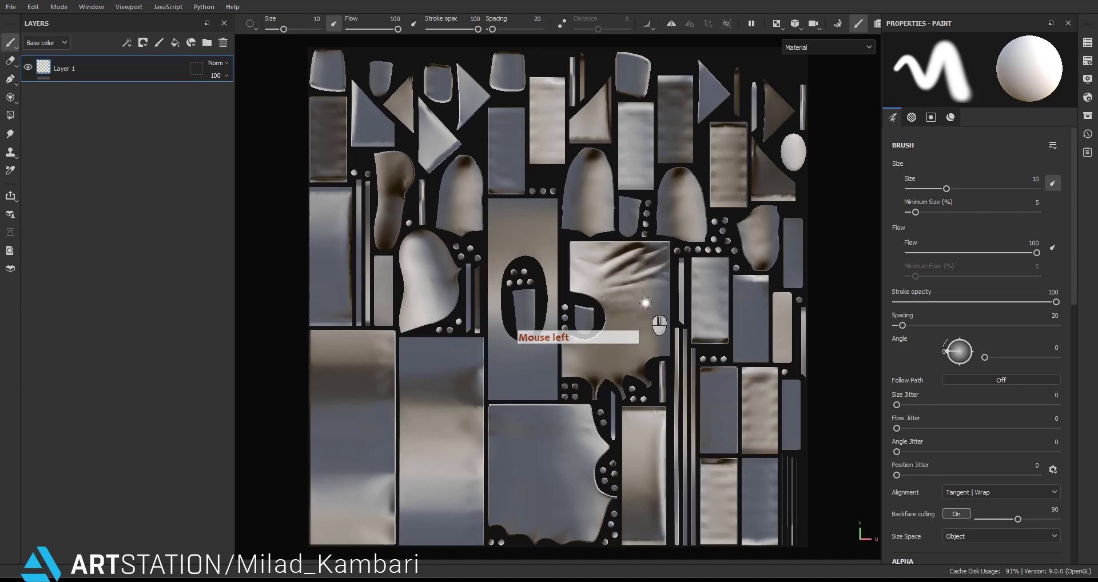
# Show only the 3D view and inspect the low-poly glove from several angles.
pyautogui.press('F1')
pyautogui.keyDown('alt'); pyautogui.moveTo(585, 306); pyautogui.dragTo(469, 333); pyautogui.keyUp('alt')
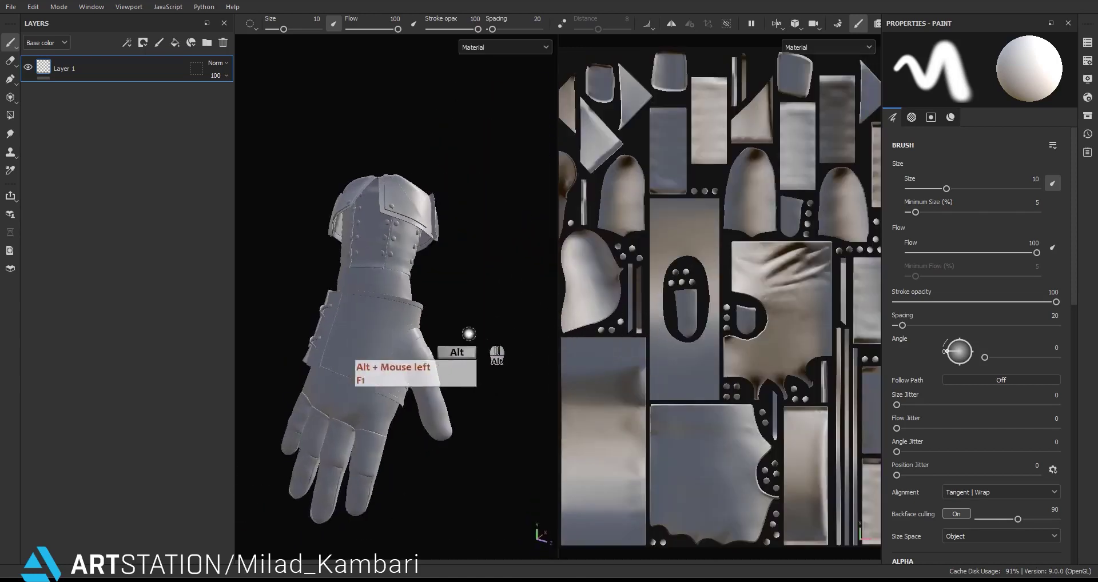
pyautogui.keyDown('alt'); pyautogui.moveTo(469, 334); pyautogui.dragTo(515, 321, button='middle'); pyautogui.keyUp('alt')
pyautogui.press('F2')
pyautogui.scroll(3, 572, 337)
pyautogui.keyDown('alt'); pyautogui.moveTo(698, 344); pyautogui.dragTo(1090, 219); pyautogui.keyUp('alt')
pyautogui.keyDown('alt'); pyautogui.moveTo(581, 395); pyautogui.dragTo(1054, 511); pyautogui.keyUp('alt')
pyautogui.keyDown('alt'); pyautogui.moveTo(699, 417); pyautogui.dragTo(537, 472, button='middle'); pyautogui.keyUp('alt')
pyautogui.keyDown('alt'); pyautogui.moveTo(536, 472); pyautogui.dragTo(665, 405); pyautogui.keyUp('alt')
pyautogui.keyDown('alt'); pyautogui.moveTo(662, 405); pyautogui.dragTo(749, 277, button='middle'); pyautogui.keyUp('alt')
pyautogui.keyDown('alt'); pyautogui.moveTo(694, 267); pyautogui.dragTo(587, 304, button='right'); pyautogui.keyUp('alt')
pyautogui.keyDown('alt'); pyautogui.moveTo(587, 304); pyautogui.dragTo(585, 355, button='middle'); pyautogui.keyUp('alt')
pyautogui.keyDown('alt'); pyautogui.moveTo(584, 356); pyautogui.dragTo(540, 298); pyautogui.keyUp('alt')
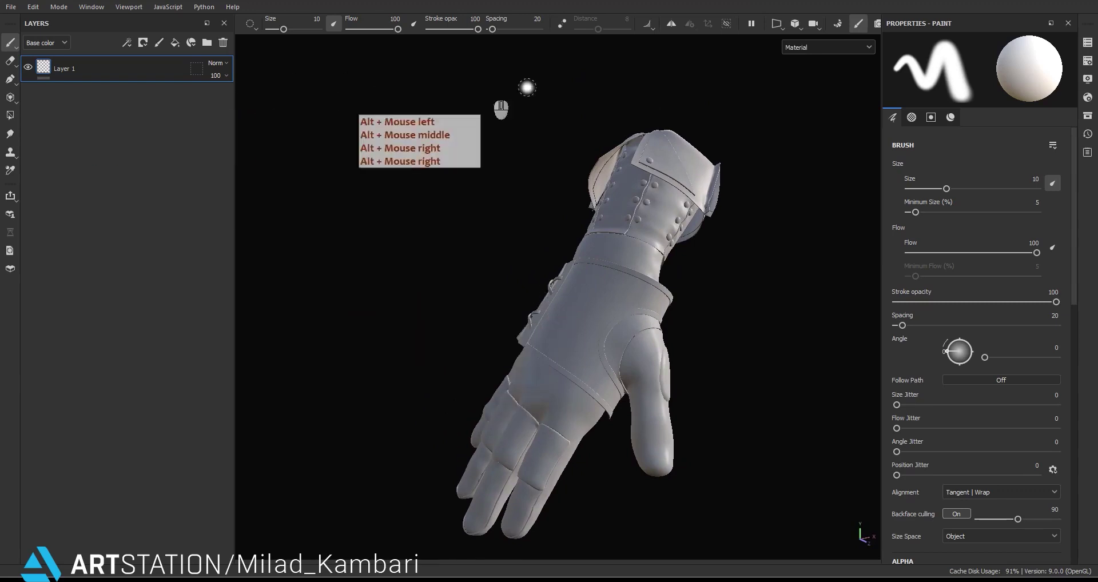
# Enter mesh map baking mode and load High_ForSubstance.fbx as the high definition mesh.
pyautogui.click(837, 23)
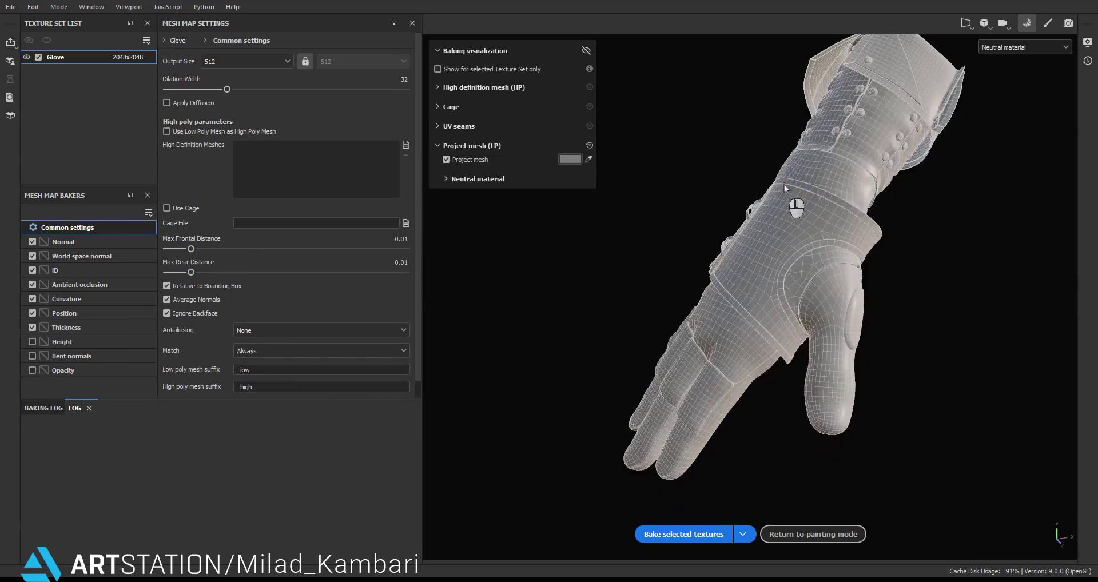
pyautogui.keyDown('alt'); pyautogui.moveTo(784, 177); pyautogui.dragTo(769, 199, button='middle'); pyautogui.keyUp('alt')
pyautogui.keyDown('alt'); pyautogui.moveTo(768, 199); pyautogui.dragTo(787, 213); pyautogui.keyUp('alt')
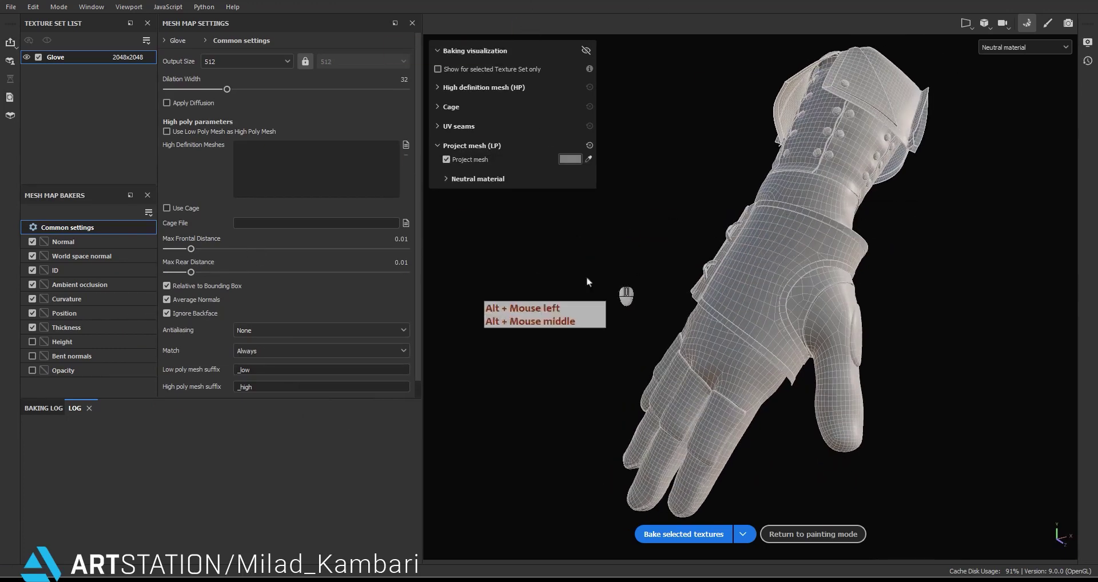
pyautogui.click(260, 143)
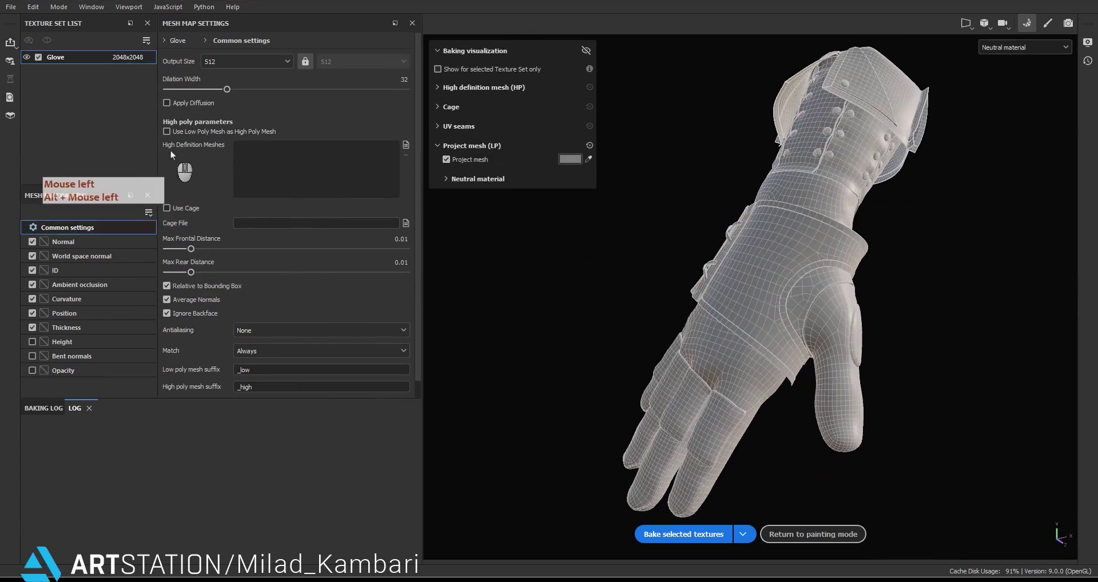
pyautogui.click(406, 145)
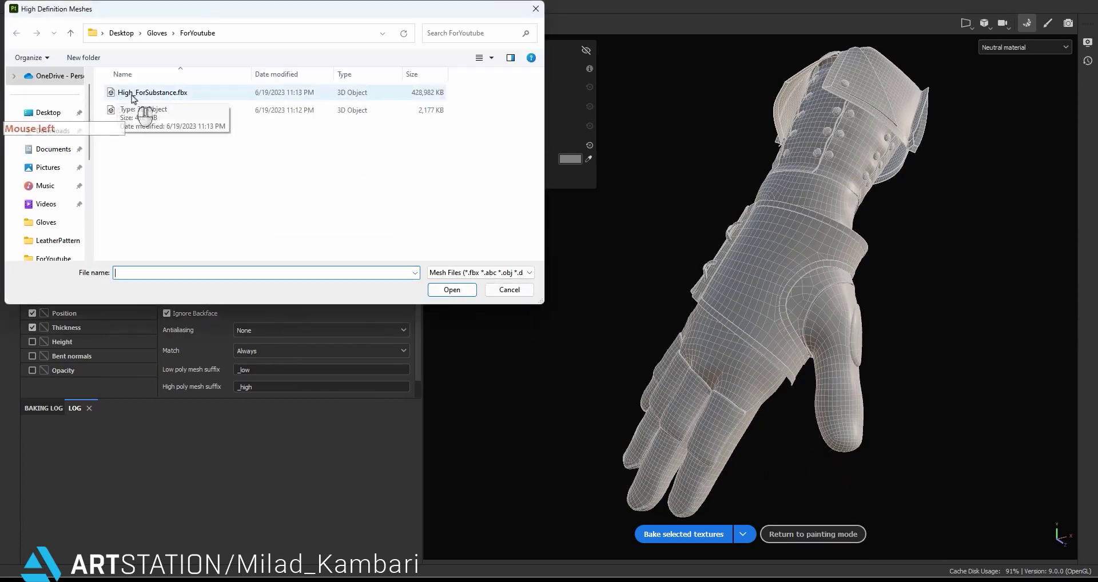
pyautogui.doubleClick(132, 94)
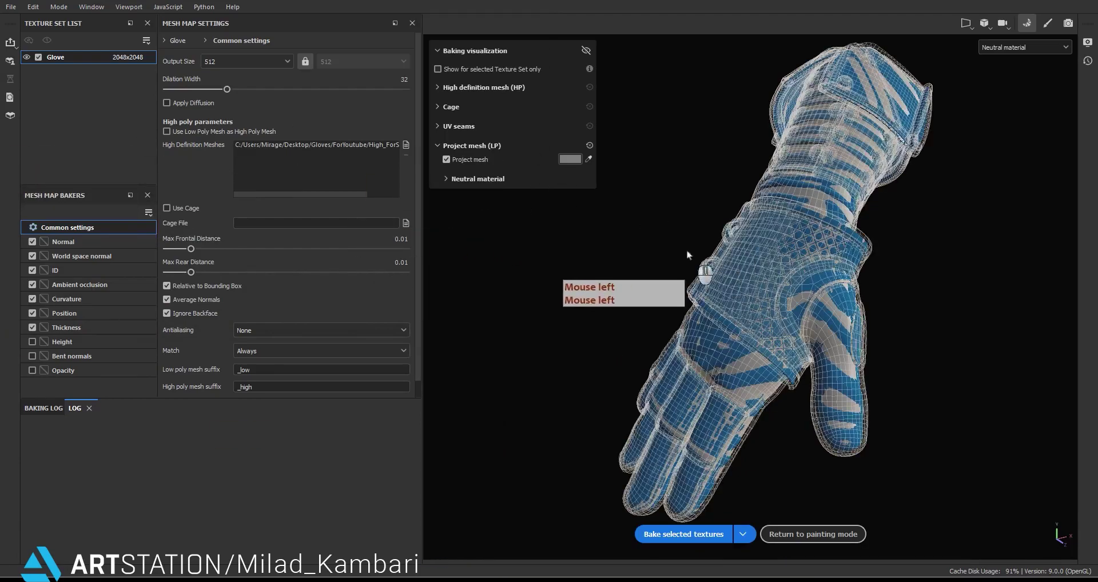
# Examine how the high-poly mesh and the cage fit the low-poly glove around the fingers, thumb and cuff.
pyautogui.keyDown('alt'); pyautogui.moveTo(672, 395); pyautogui.dragTo(769, 497); pyautogui.keyUp('alt')
pyautogui.keyDown('alt'); pyautogui.moveTo(770, 497); pyautogui.dragTo(845, 353, button='middle'); pyautogui.keyUp('alt')
pyautogui.keyDown('alt'); pyautogui.moveTo(846, 353); pyautogui.dragTo(754, 209); pyautogui.keyUp('alt')
pyautogui.keyDown('alt'); pyautogui.moveTo(740, 154); pyautogui.dragTo(809, 201, button='right'); pyautogui.keyUp('alt')
pyautogui.keyDown('alt'); pyautogui.moveTo(809, 200); pyautogui.dragTo(913, 496, button='middle'); pyautogui.keyUp('alt')
pyautogui.keyDown('alt'); pyautogui.moveTo(832, 214); pyautogui.dragTo(793, 314); pyautogui.keyUp('alt')
pyautogui.keyDown('alt'); pyautogui.moveTo(794, 314); pyautogui.dragTo(700, 395, button='middle'); pyautogui.keyUp('alt')
pyautogui.keyDown('alt'); pyautogui.moveTo(700, 394); pyautogui.dragTo(741, 345); pyautogui.keyUp('alt')
pyautogui.keyDown('alt'); pyautogui.moveTo(741, 344); pyautogui.dragTo(687, 319, button='middle'); pyautogui.keyUp('alt')
pyautogui.keyDown('alt'); pyautogui.moveTo(688, 320); pyautogui.dragTo(823, 401, button='right'); pyautogui.keyUp('alt')
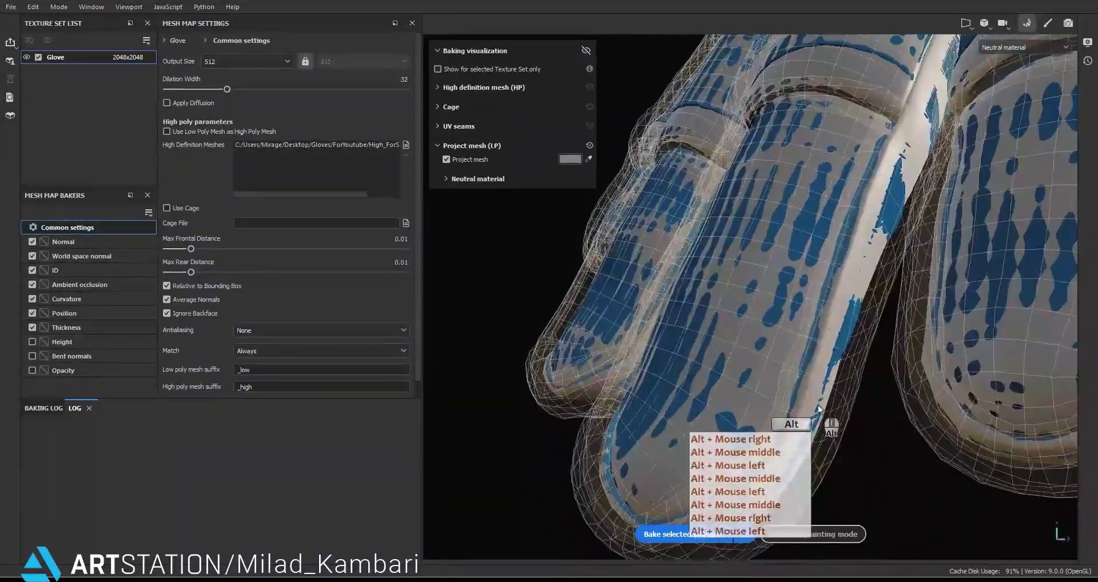
pyautogui.keyDown('alt'); pyautogui.moveTo(822, 400); pyautogui.dragTo(795, 365); pyautogui.keyUp('alt')
pyautogui.keyDown('alt'); pyautogui.moveTo(1061, 366); pyautogui.dragTo(1026, 327, button='right'); pyautogui.keyUp('alt')
pyautogui.keyDown('alt'); pyautogui.moveTo(1026, 327); pyautogui.dragTo(639, 393, button='middle'); pyautogui.keyUp('alt')
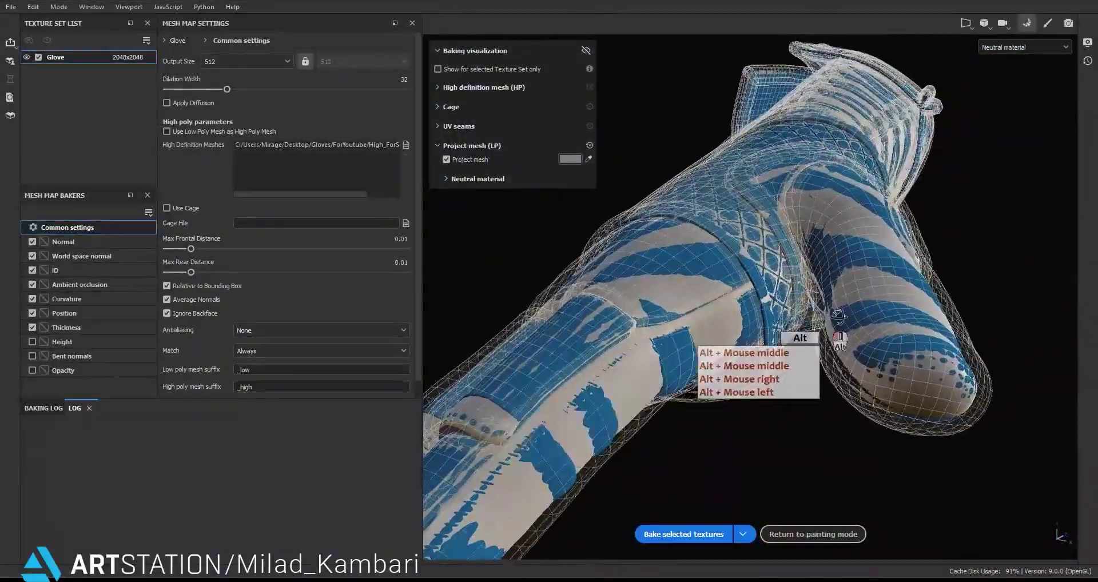
pyautogui.keyDown('alt'); pyautogui.moveTo(839, 338); pyautogui.dragTo(815, 366); pyautogui.keyUp('alt')
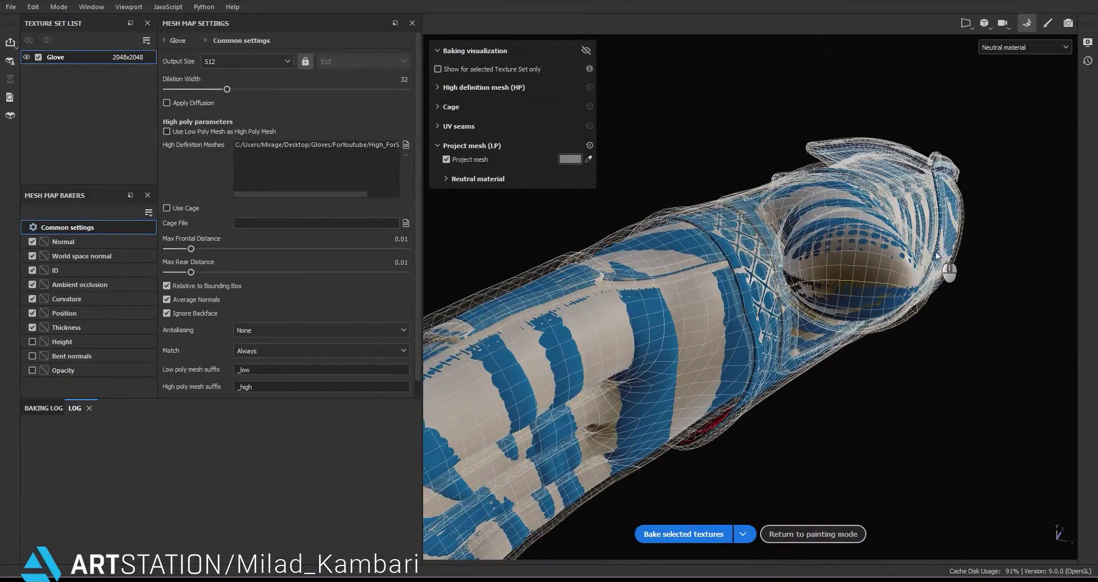
pyautogui.scroll(-5, 938, 256)
pyautogui.scroll(-4, 917, 295)
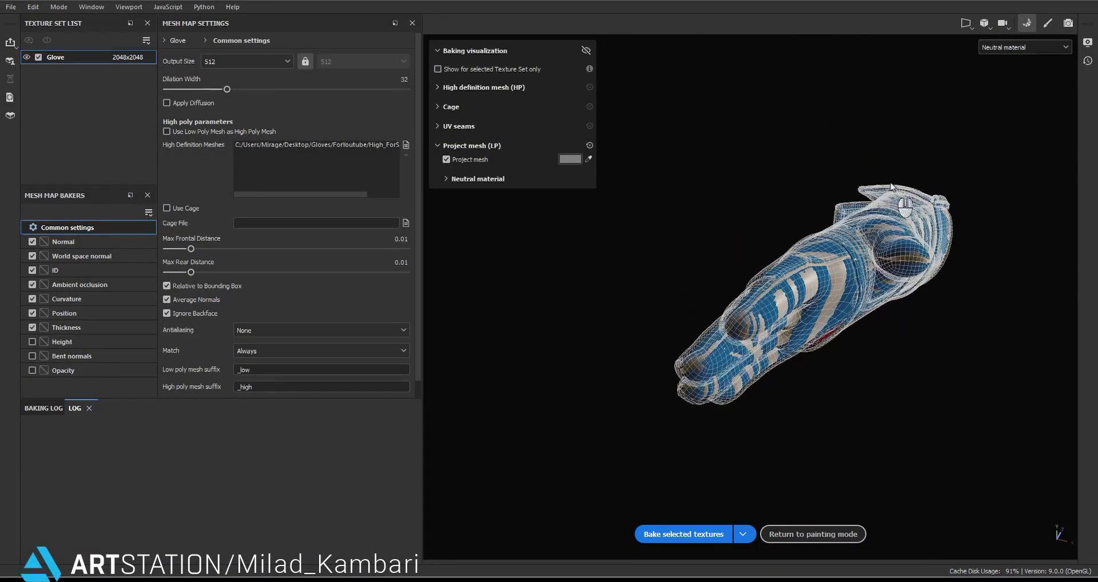
pyautogui.keyDown('alt'); pyautogui.moveTo(895, 309); pyautogui.dragTo(903, 407); pyautogui.keyUp('alt')
pyautogui.keyDown('alt'); pyautogui.moveTo(904, 407); pyautogui.dragTo(851, 361, button='middle'); pyautogui.keyUp('alt')
pyautogui.keyDown('alt'); pyautogui.moveTo(851, 361); pyautogui.dragTo(826, 323); pyautogui.keyUp('alt')
pyautogui.keyDown('alt'); pyautogui.moveTo(827, 323); pyautogui.dragTo(817, 235, button='middle'); pyautogui.keyUp('alt')
pyautogui.keyDown('alt'); pyautogui.moveTo(818, 234); pyautogui.dragTo(835, 366, button='right'); pyautogui.keyUp('alt')
pyautogui.keyDown('alt'); pyautogui.moveTo(835, 366); pyautogui.dragTo(754, 308); pyautogui.keyUp('alt')
pyautogui.keyDown('alt'); pyautogui.moveTo(781, 283); pyautogui.dragTo(742, 256, button='middle'); pyautogui.keyUp('alt')
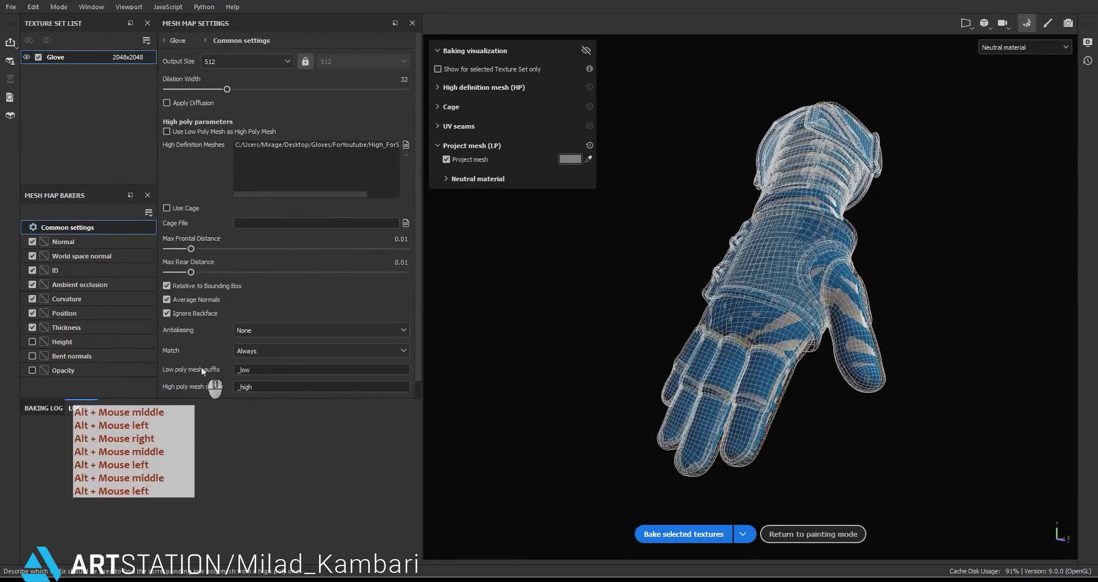
# Set the common baking settings to Supersampling 64x antialiasing and matching By Mesh Name, checking the low and high poly suffixes.
pyautogui.scroll(-1, 200, 321)
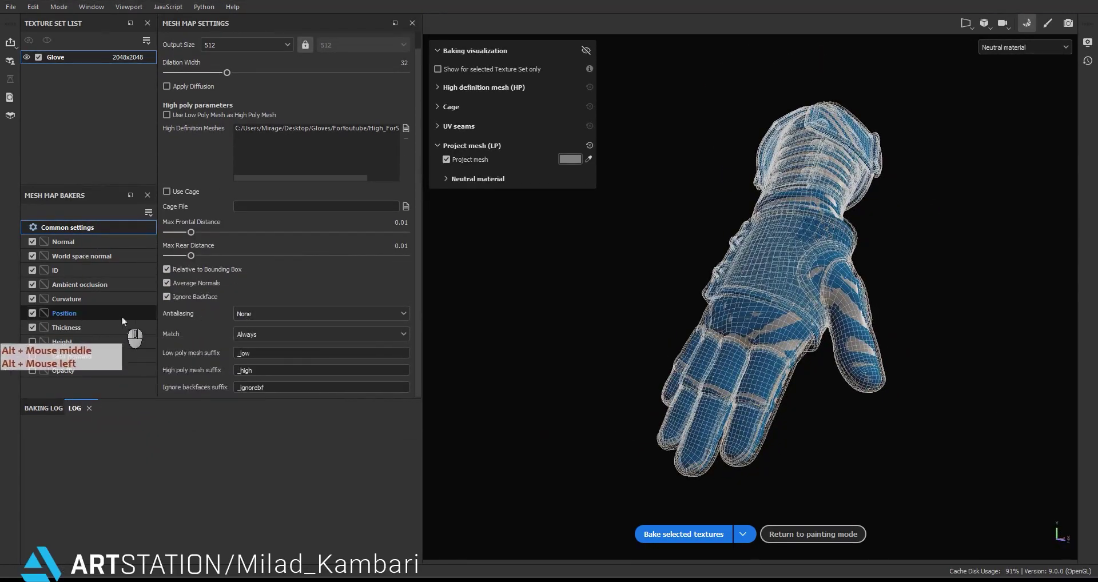
pyautogui.click(247, 315)
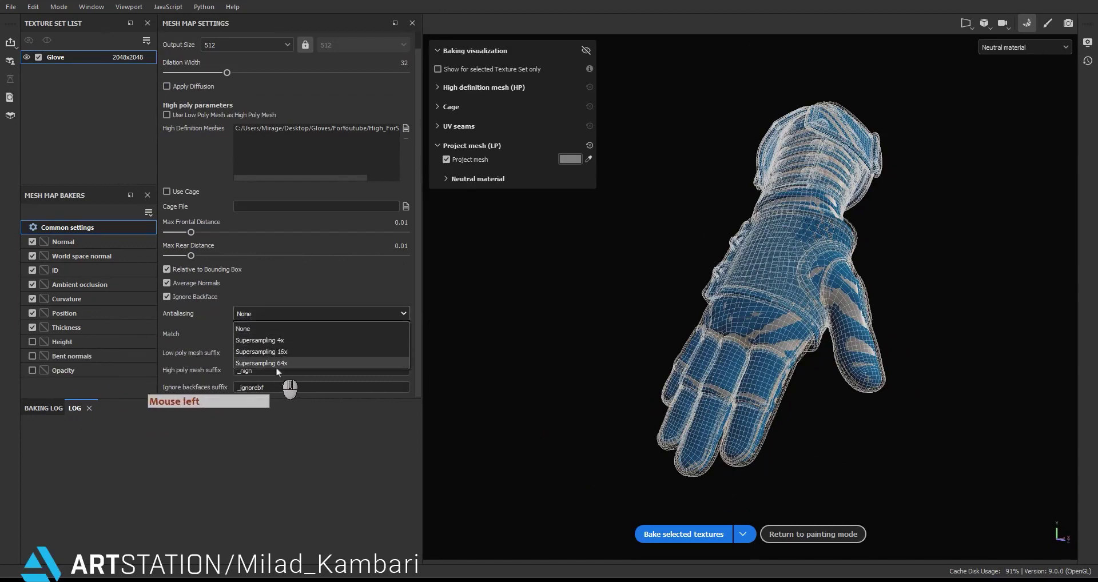
pyautogui.click(276, 364)
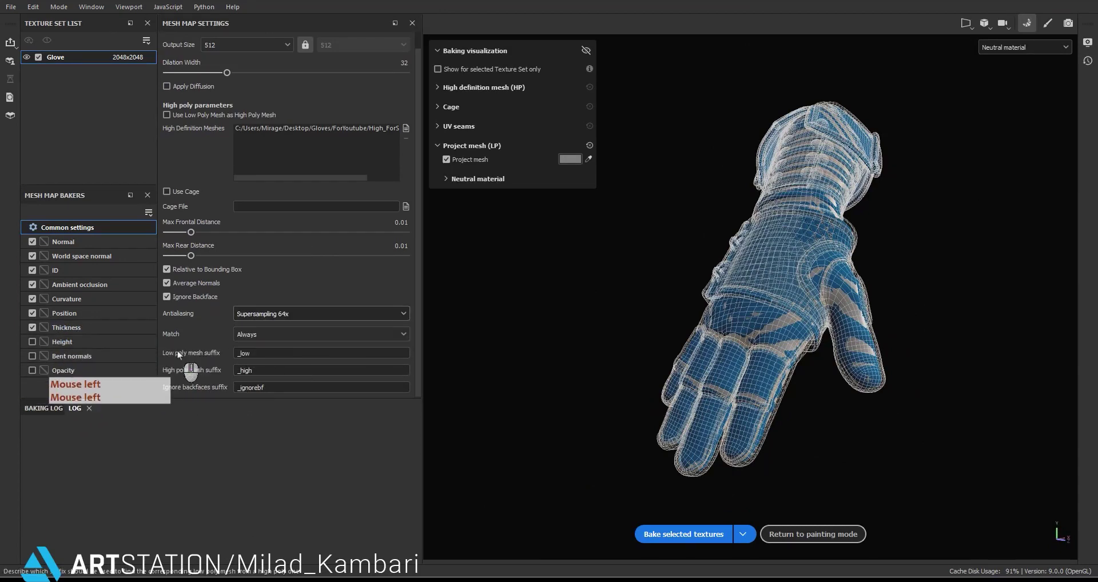
pyautogui.click(243, 334)
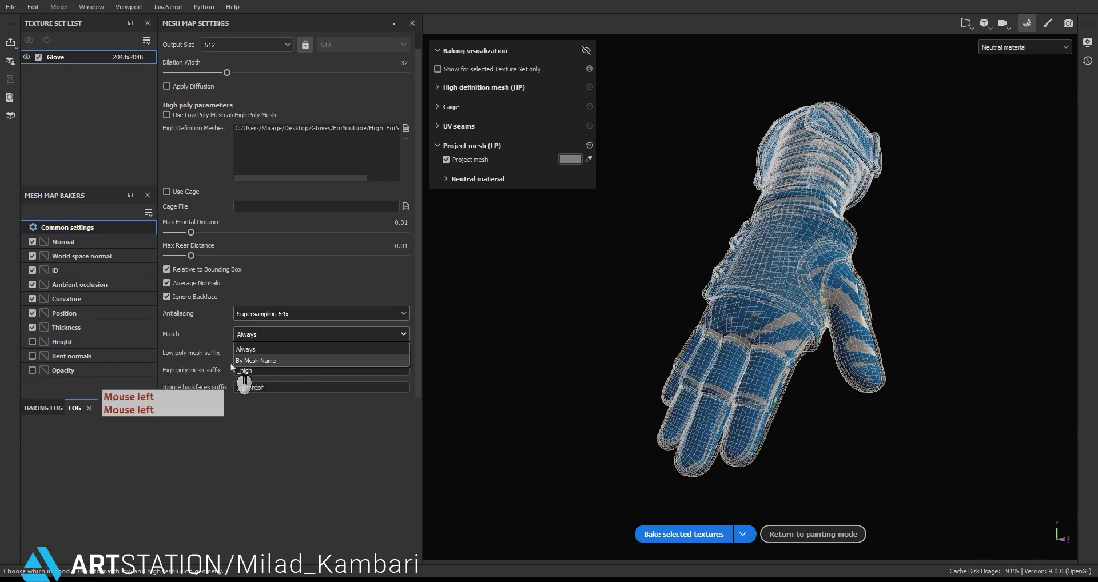
pyautogui.click(255, 361)
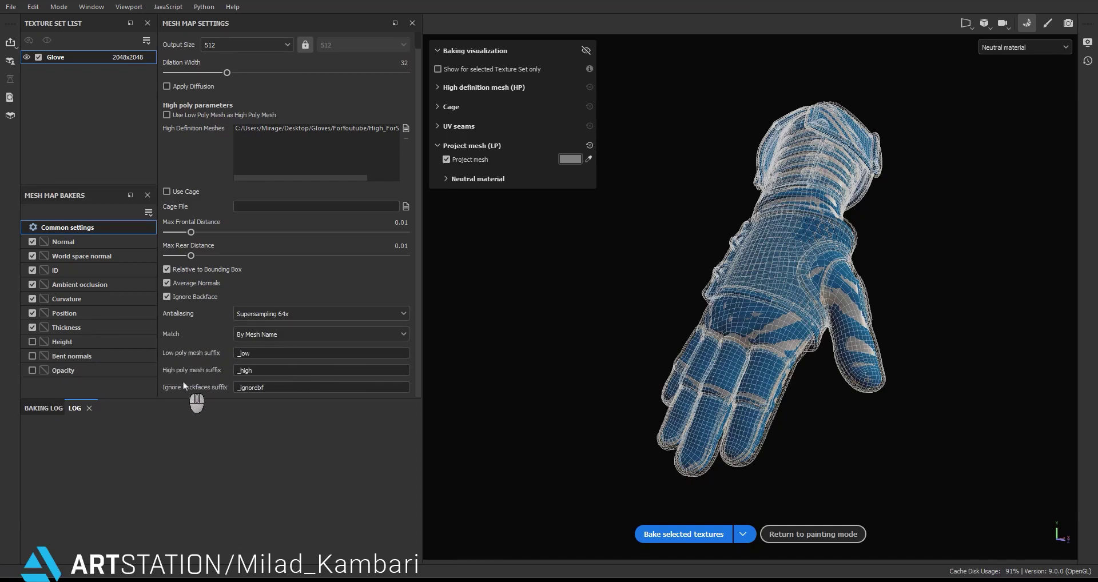
pyautogui.doubleClick(251, 353)
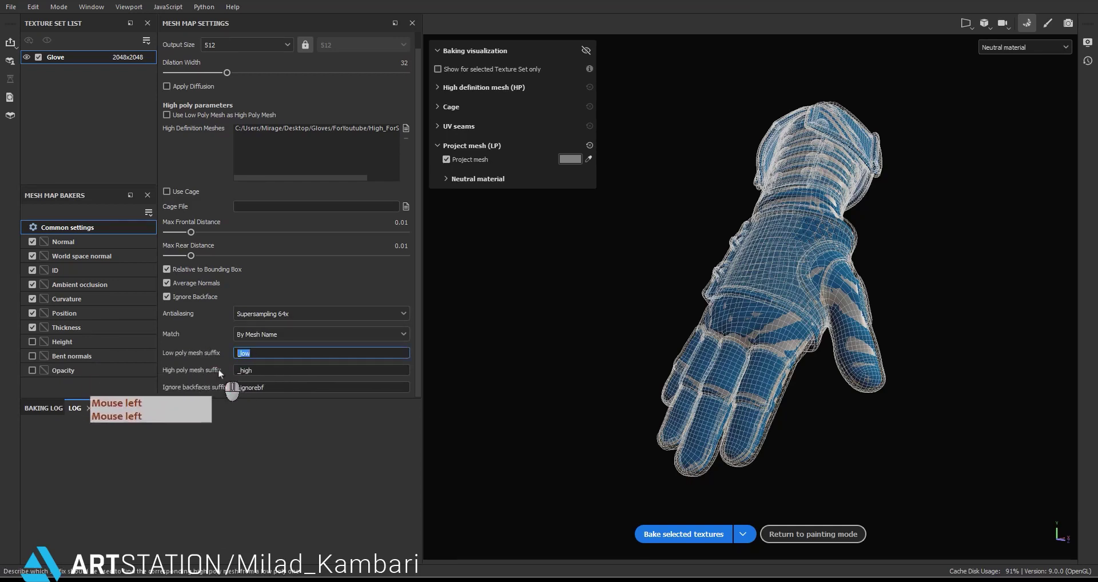
pyautogui.doubleClick(246, 370)
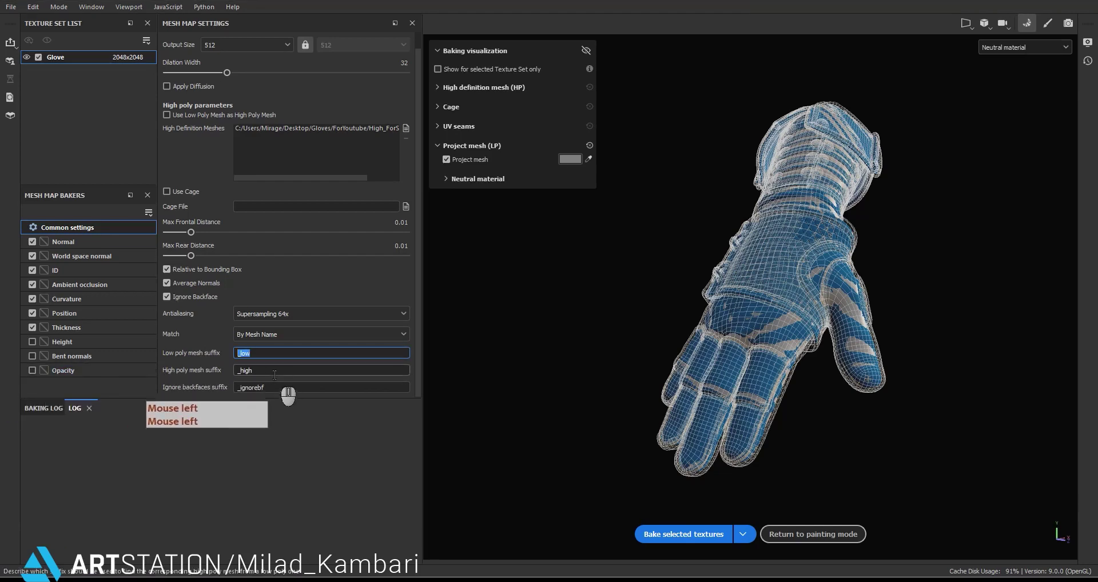
pyautogui.click(228, 334)
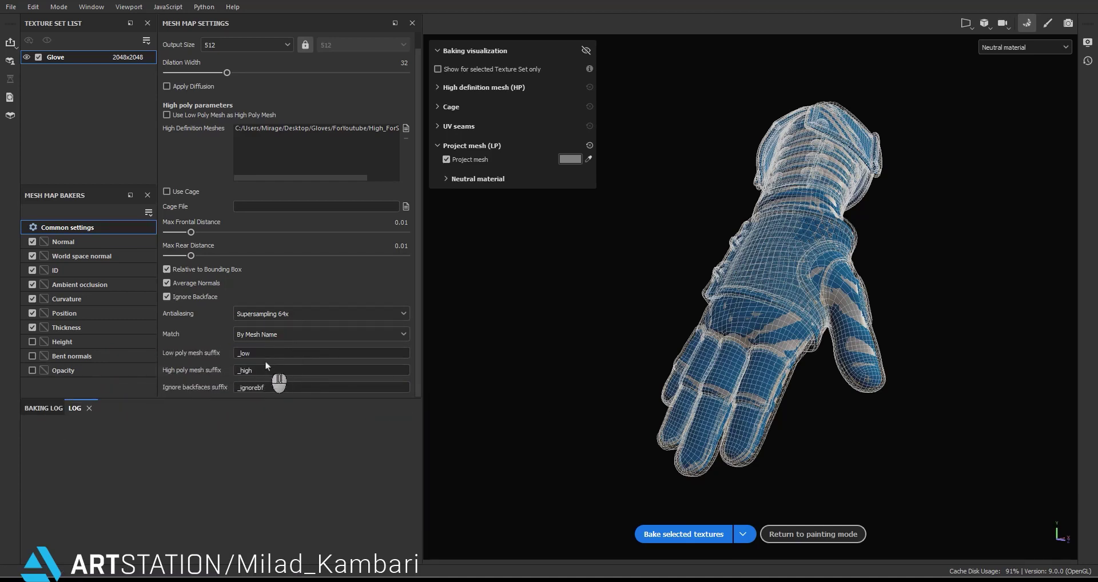
# Set the ID baker's color source to Mesh ID / Polygroup.
pyautogui.click(76, 244)
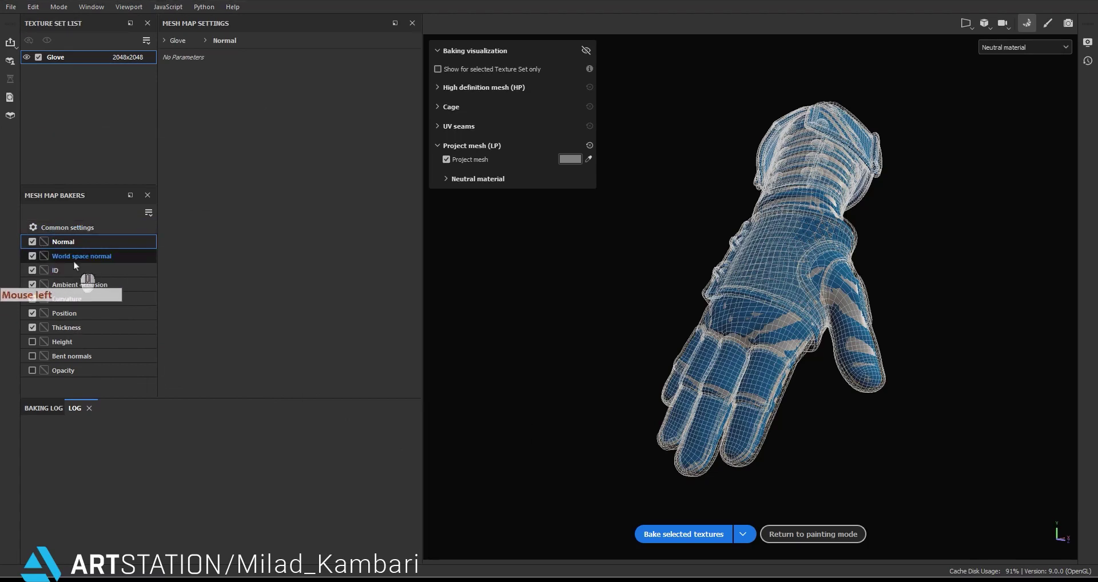
pyautogui.click(74, 260)
pyautogui.click(54, 270)
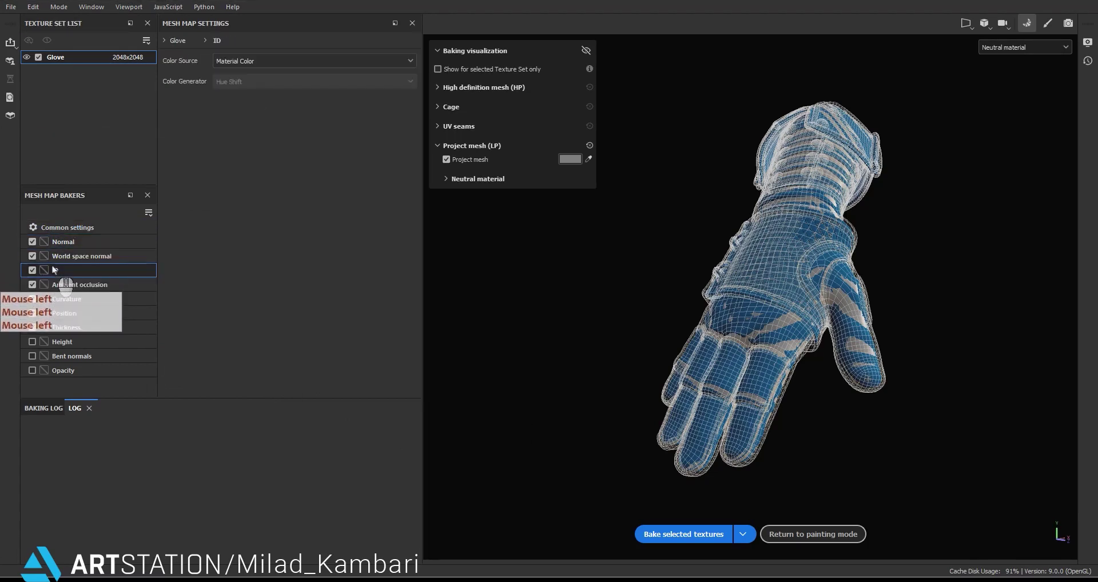
pyautogui.click(243, 62)
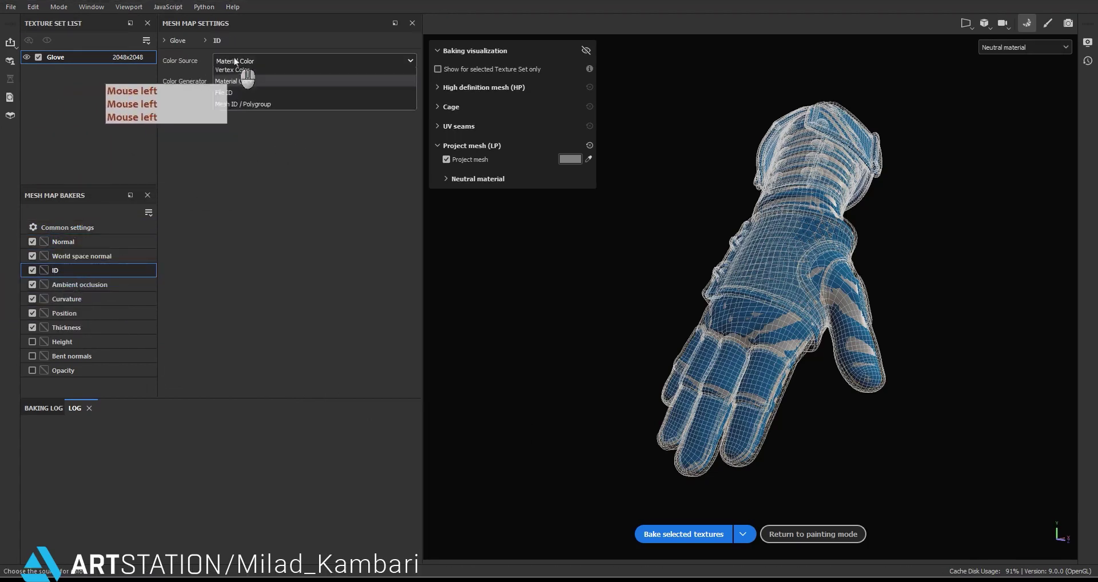
pyautogui.click(252, 111)
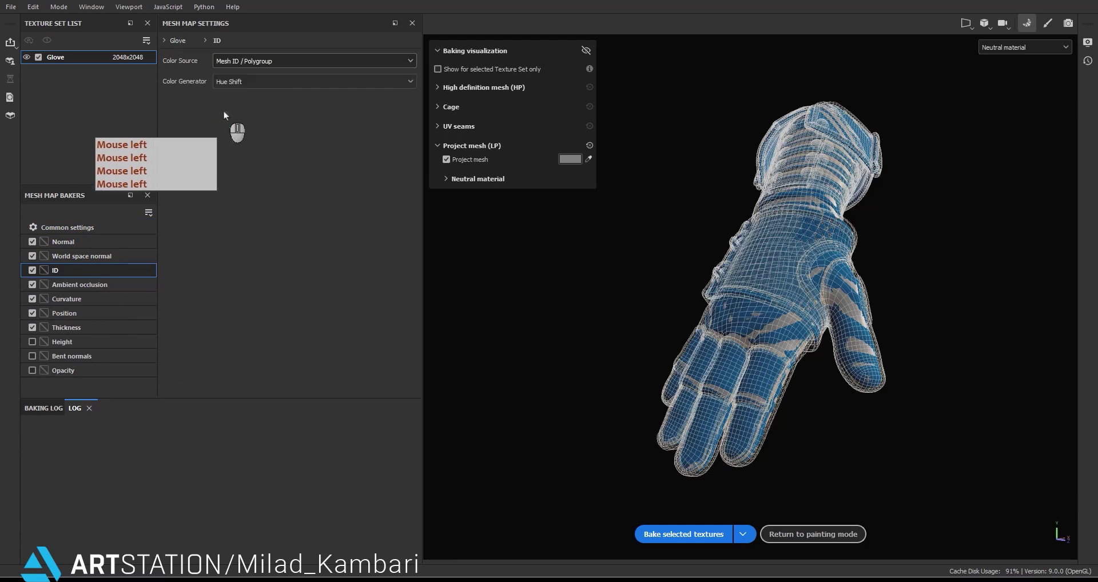
# Set the Ambient occlusion baker's self occlusion to Only Same Mesh Name.
pyautogui.click(71, 286)
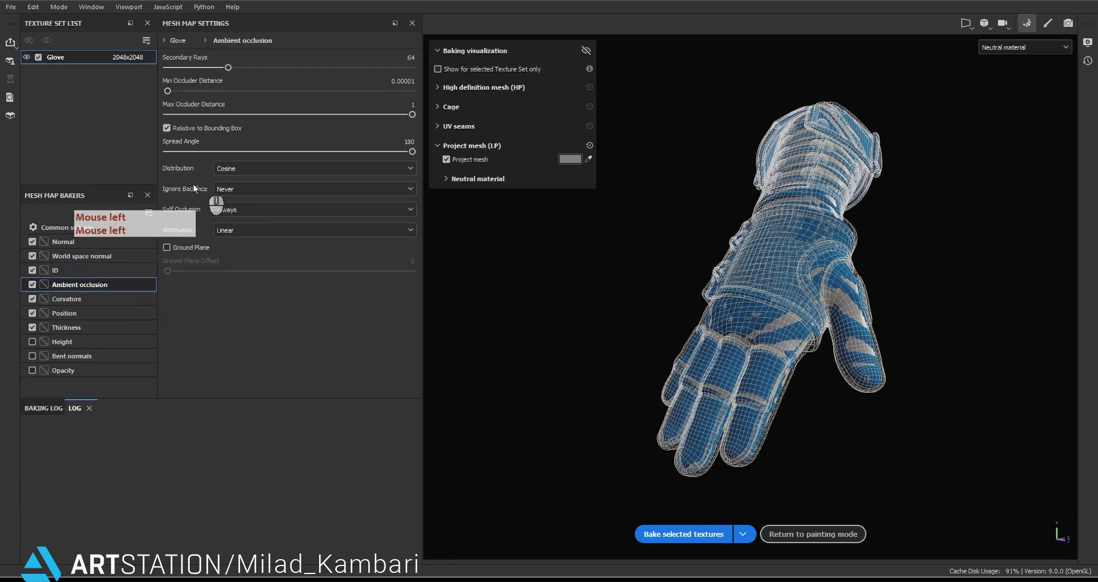
pyautogui.click(231, 215)
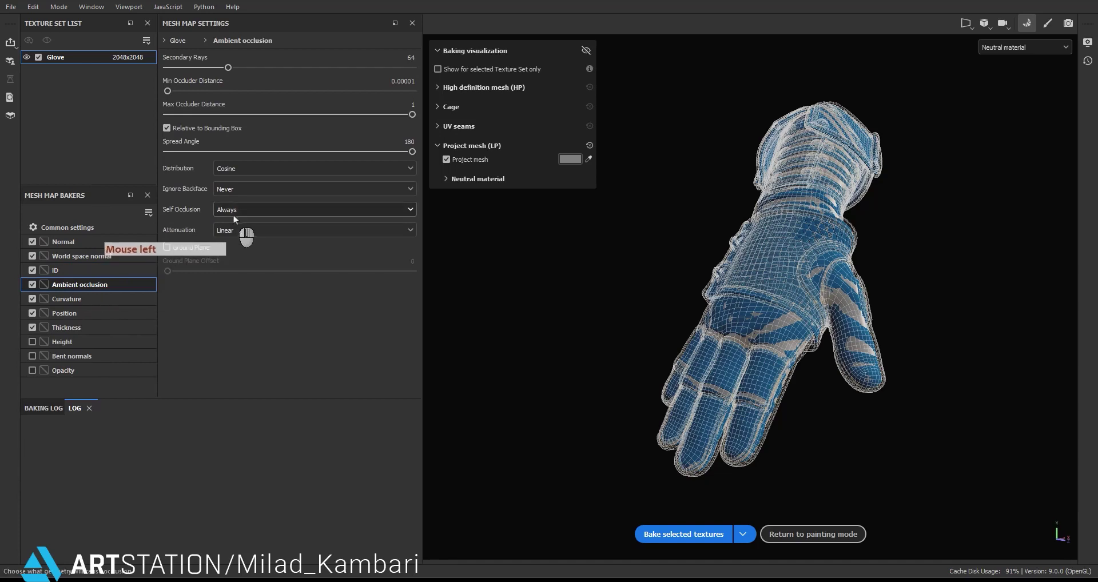
pyautogui.click(232, 214)
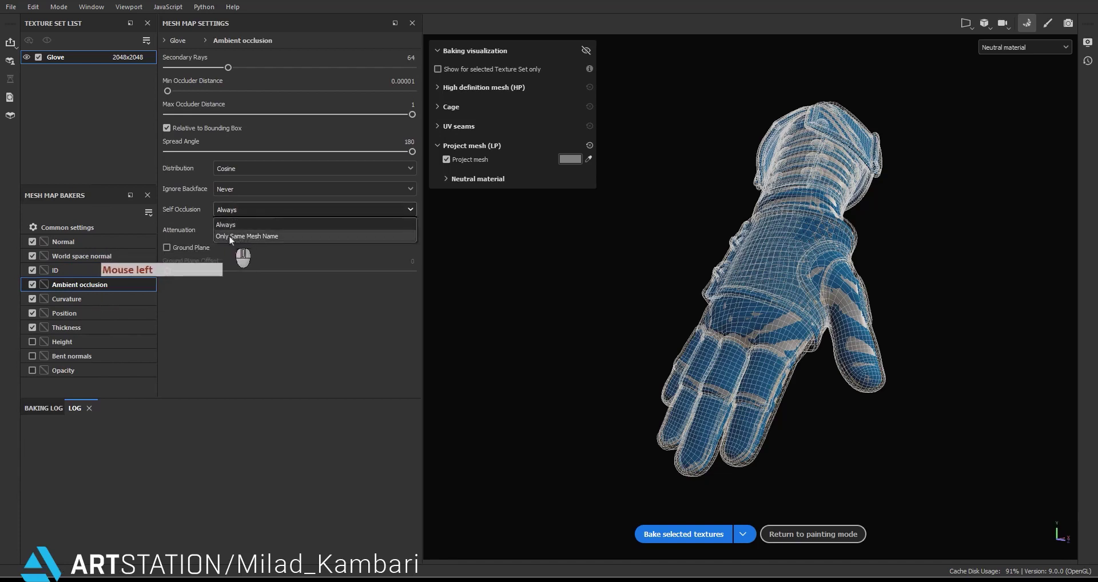
pyautogui.click(229, 235)
# Set the Curvature baker's self intersection to Only Same Mesh Name.
pyautogui.click(67, 299)
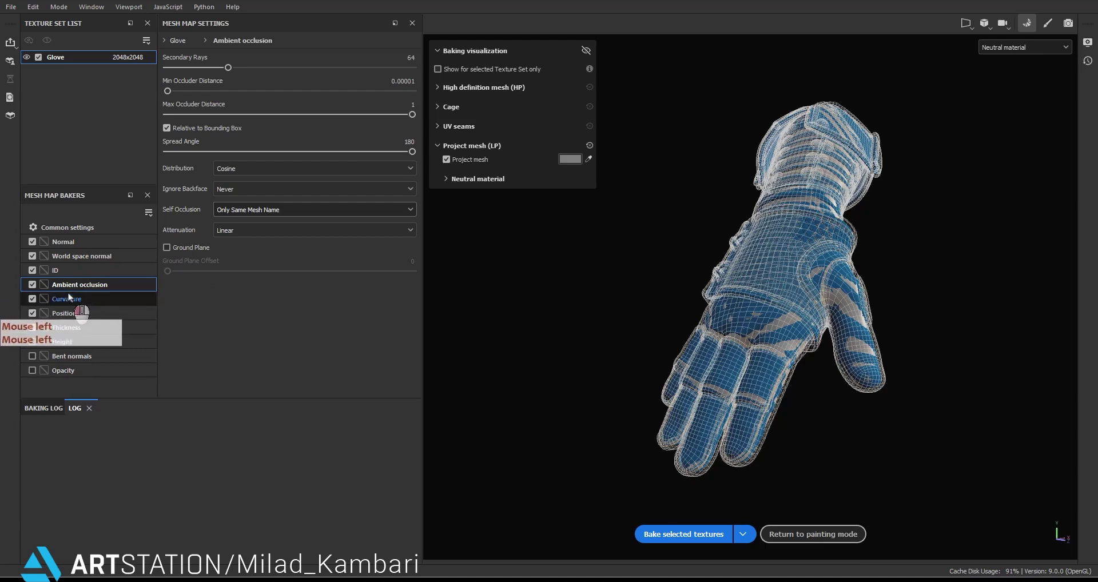
pyautogui.click(245, 139)
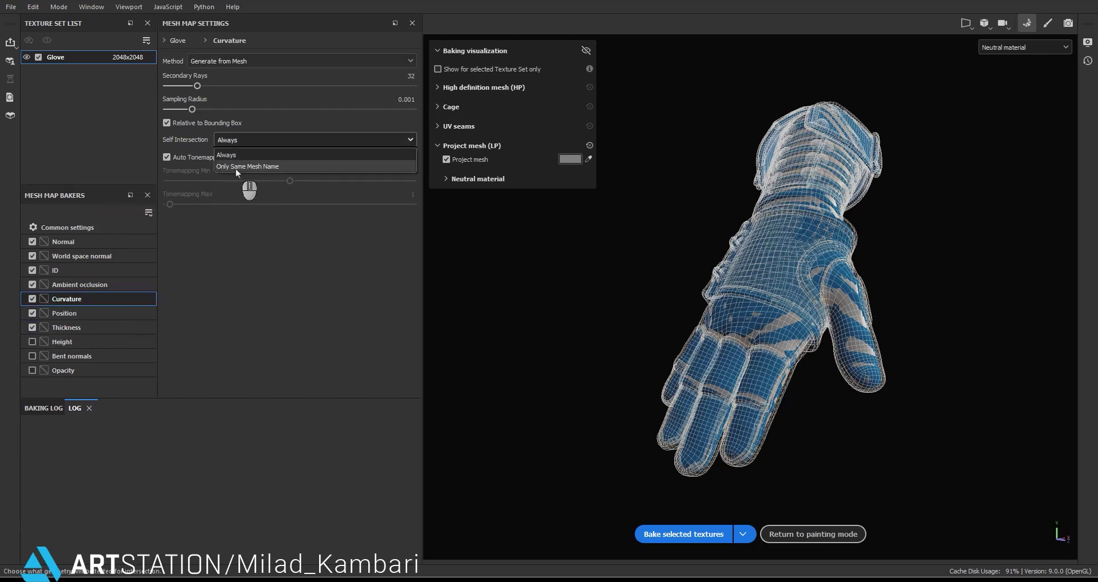
pyautogui.click(238, 167)
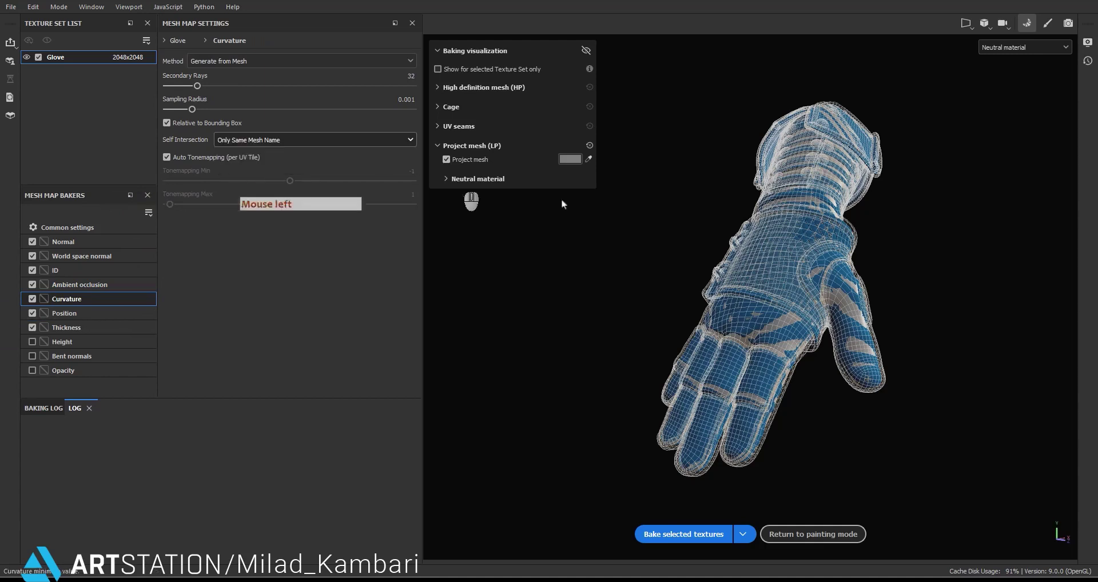
# Check the Position baker's settings and set the Thickness baker's self occlusion to Only Same Mesh Name.
pyautogui.click(70, 311)
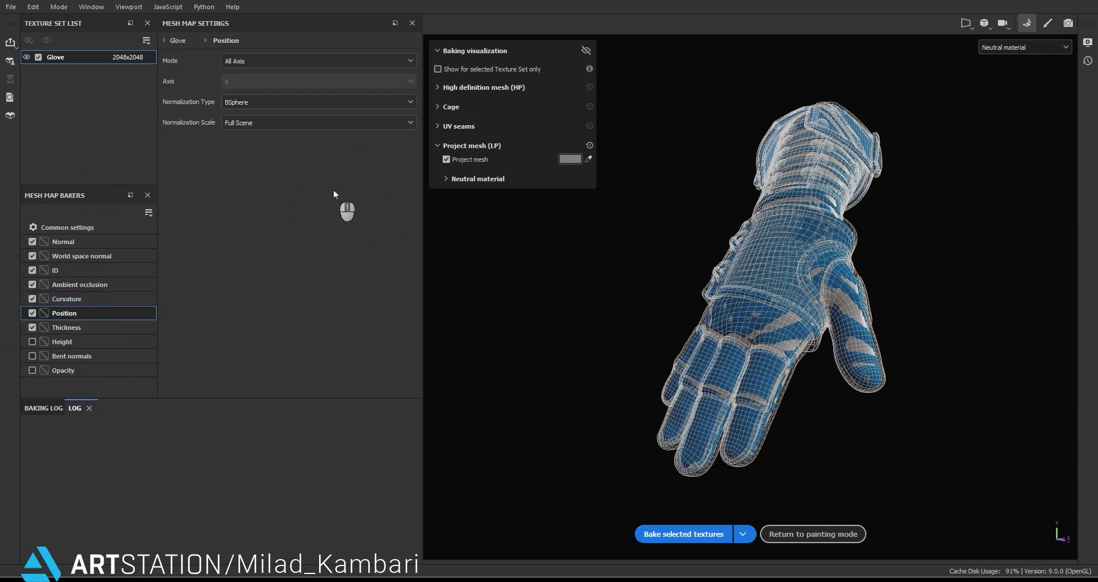
pyautogui.click(77, 327)
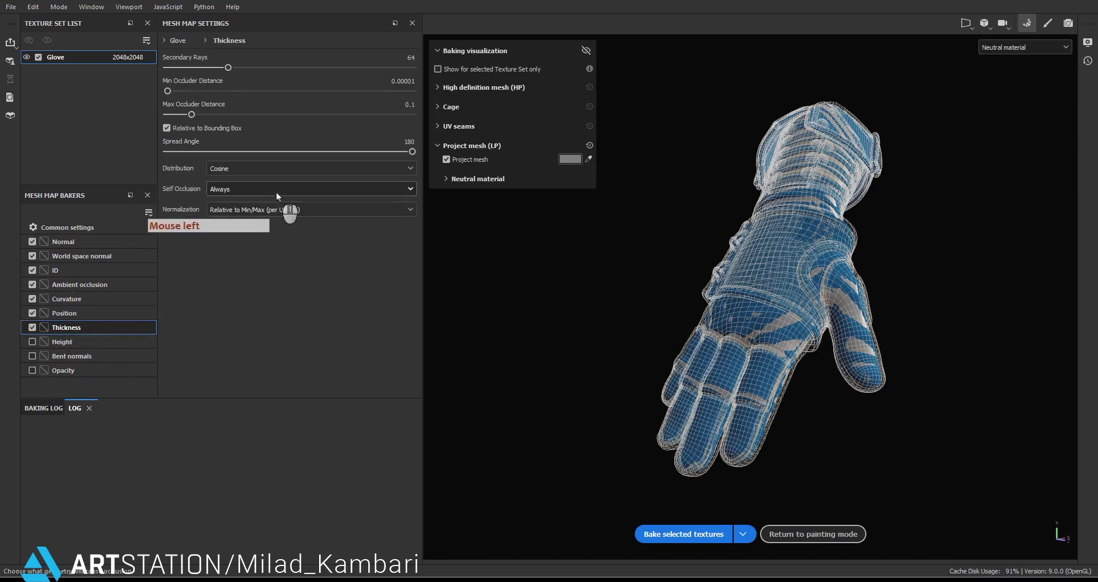
pyautogui.click(238, 190)
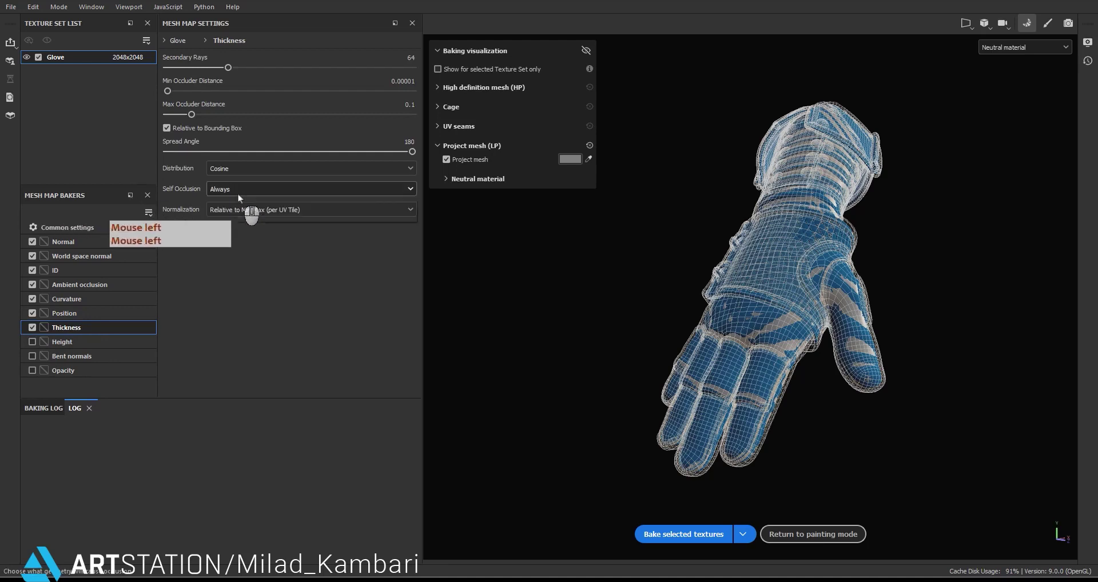
pyautogui.click(237, 215)
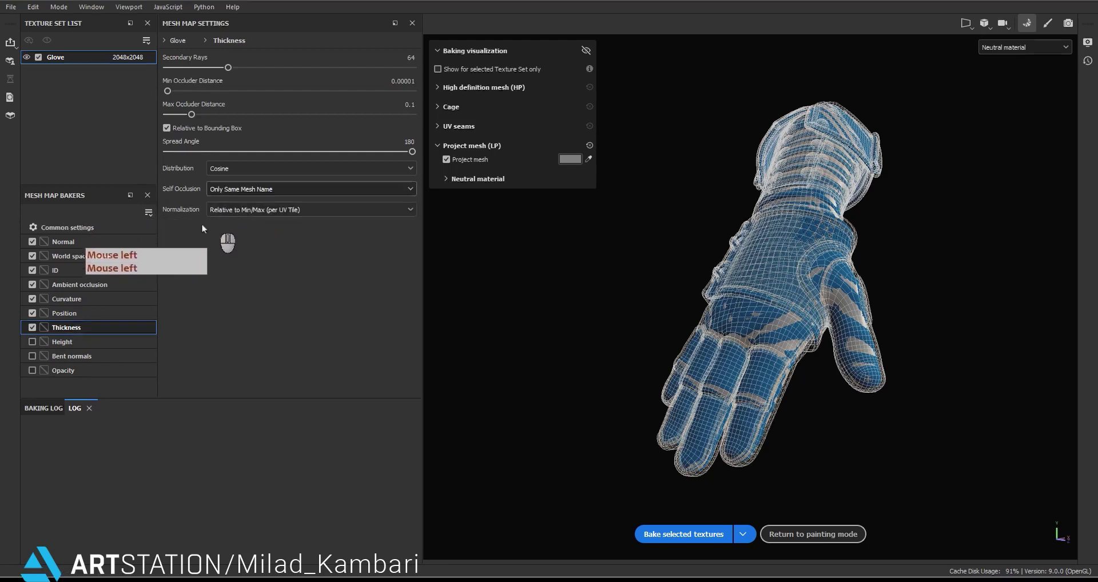
# Enable the Bent normals baker and set its self occlusion to Only Same Mesh Name.
pyautogui.click(82, 347)
pyautogui.click(70, 356)
pyautogui.click(33, 356)
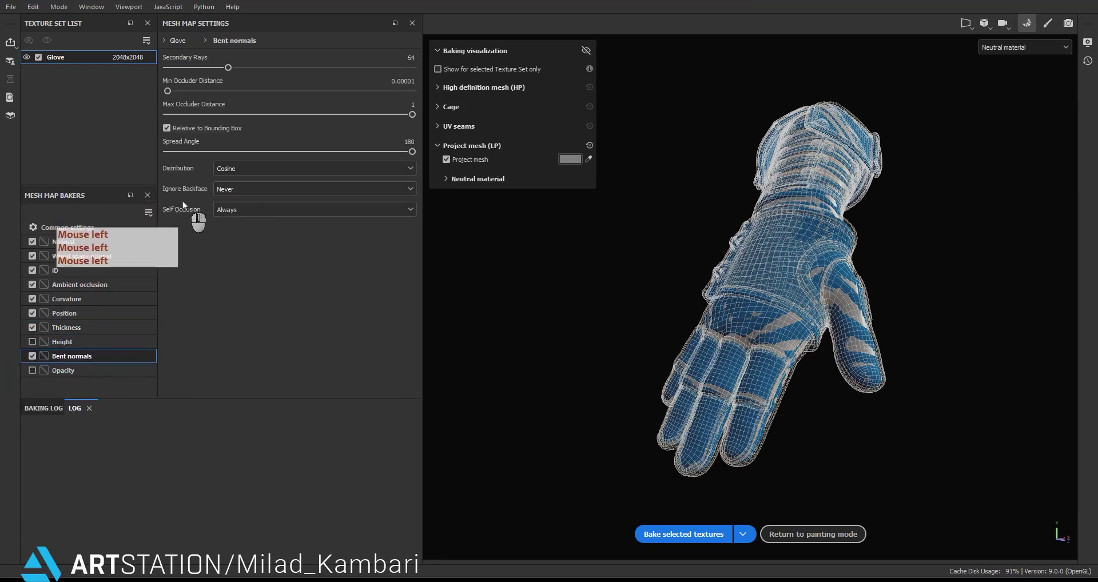
pyautogui.click(221, 210)
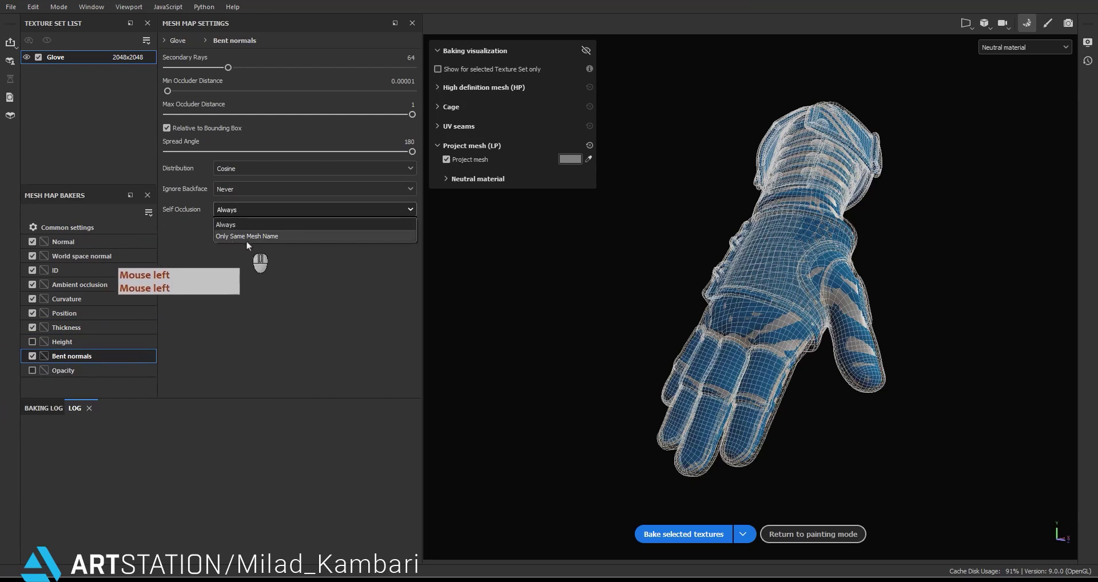
pyautogui.click(247, 237)
pyautogui.click(302, 379)
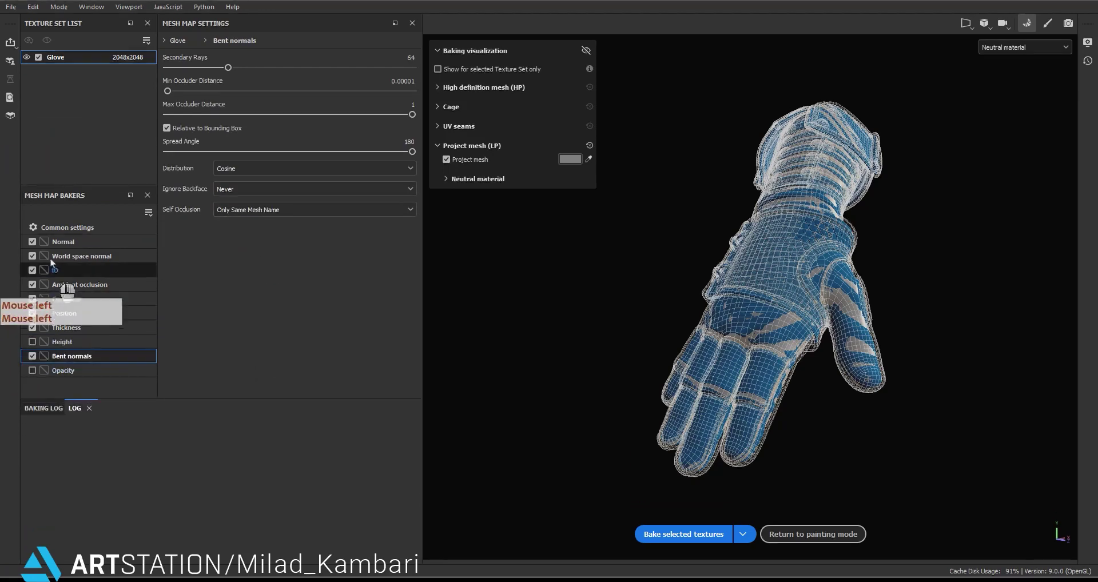
# Set the common output size to 4096 and start baking the selected textures.
pyautogui.click(65, 227)
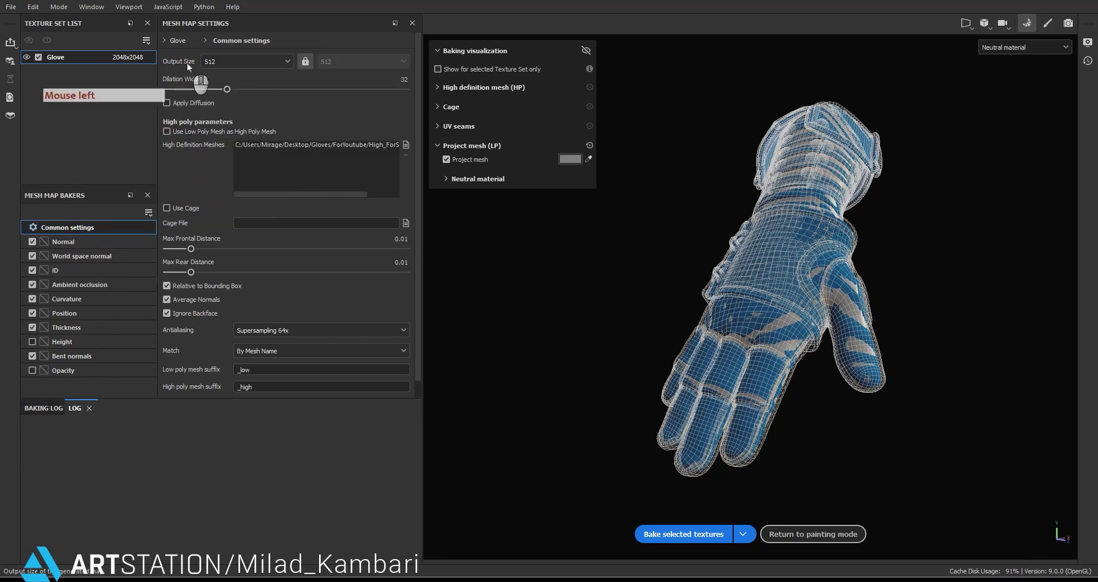
pyautogui.click(216, 61)
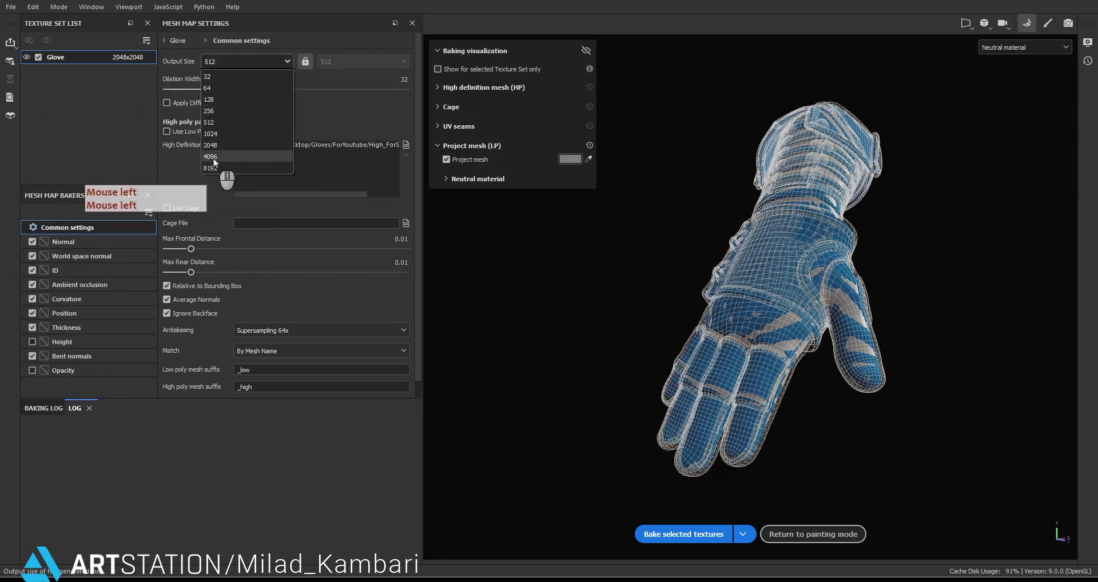
pyautogui.click(214, 159)
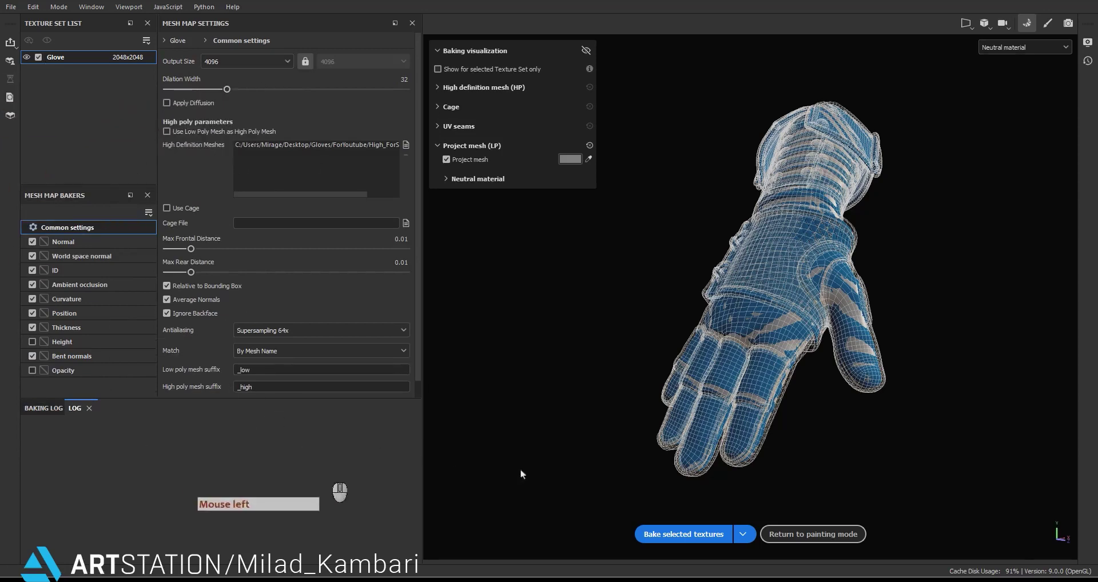
pyautogui.click(672, 538)
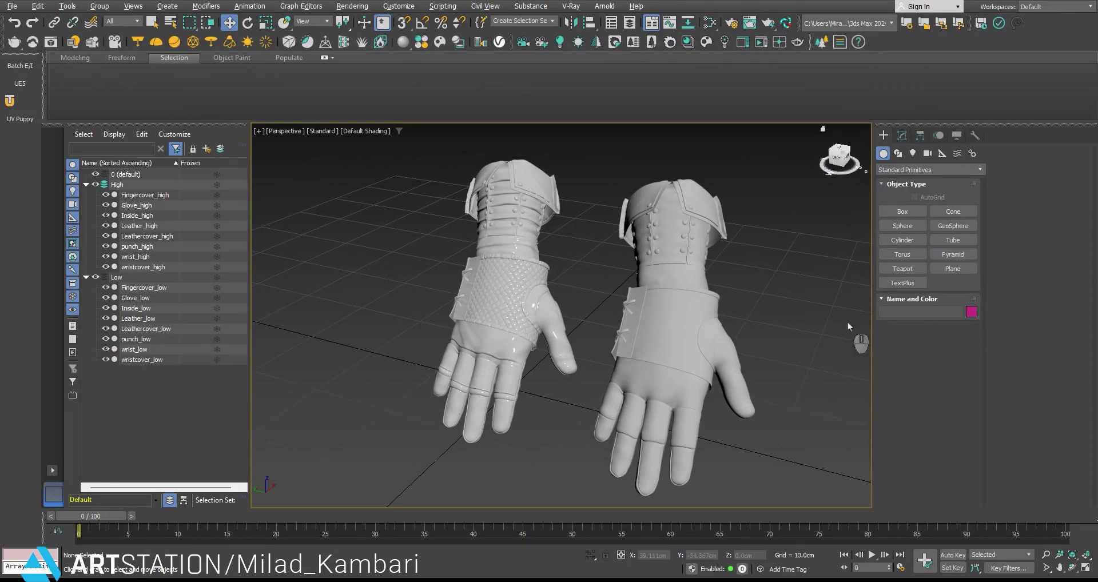
# Switch to 3ds Max and examine how the Leather_low piece wraps around the low-poly glove.
pyautogui.keyDown('alt'); pyautogui.moveTo(743, 320); pyautogui.dragTo(686, 328, button='middle'); pyautogui.keyUp('alt')
pyautogui.click(574, 283)
pyautogui.scroll(5, 569, 268)
pyautogui.click(576, 299)
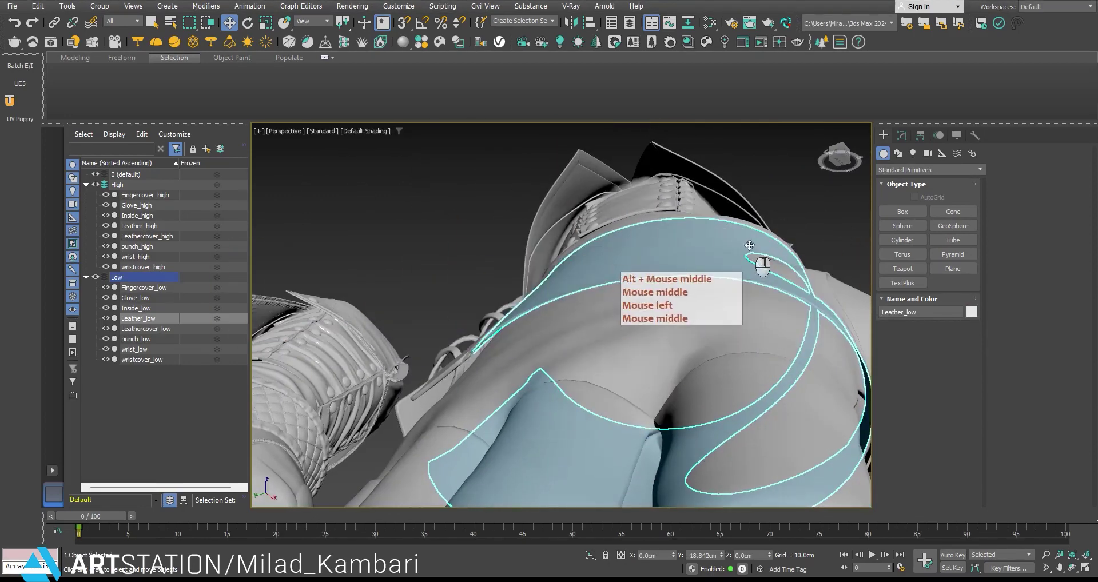
pyautogui.scroll(-3, 749, 245)
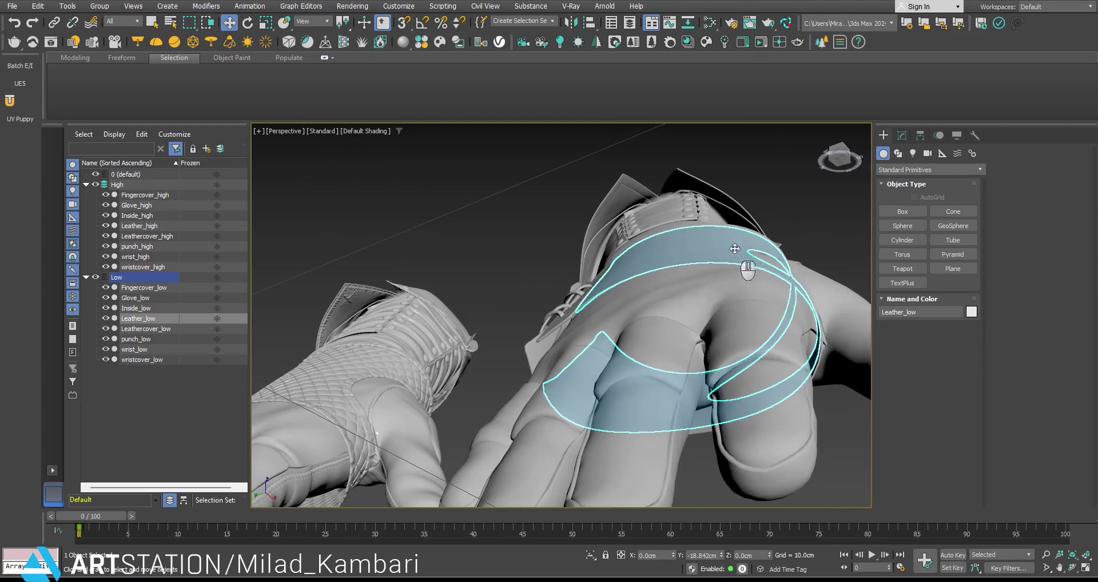
pyautogui.keyDown('alt'); pyautogui.moveTo(743, 249); pyautogui.dragTo(690, 317, button='middle'); pyautogui.keyUp('alt')
pyautogui.click(782, 293)
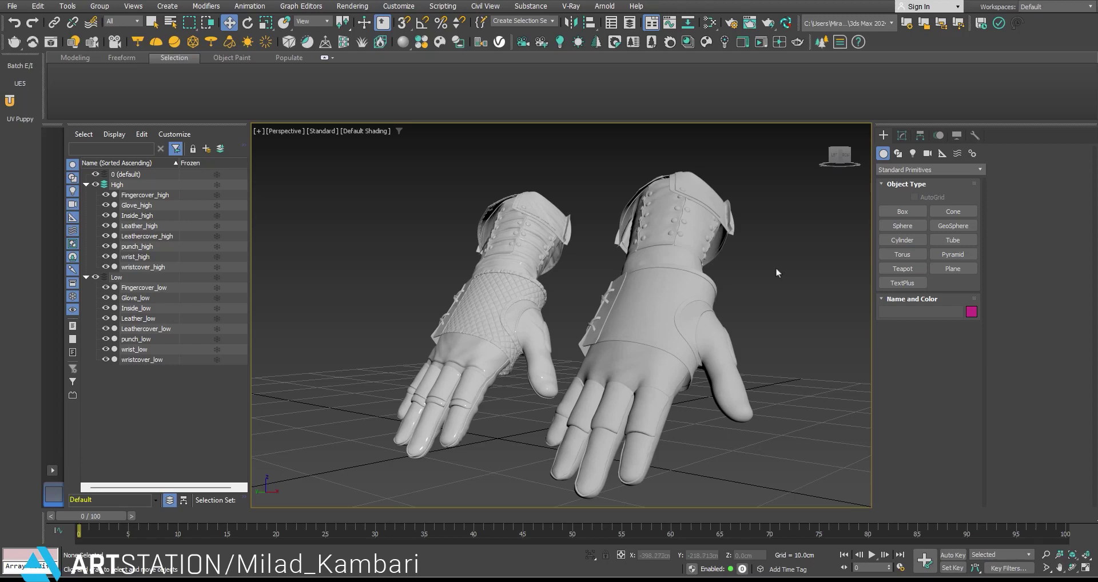
pyautogui.scroll(-5, 776, 267)
pyautogui.moveTo(748, 328)
pyautogui.keyDown('alt'); pyautogui.mouseDown(button='middle')
pyautogui.moveTo(737, 380)
pyautogui.moveTo(766, 277)
pyautogui.moveTo(751, 279)
pyautogui.mouseUp(button='middle'); pyautogui.keyUp('alt')
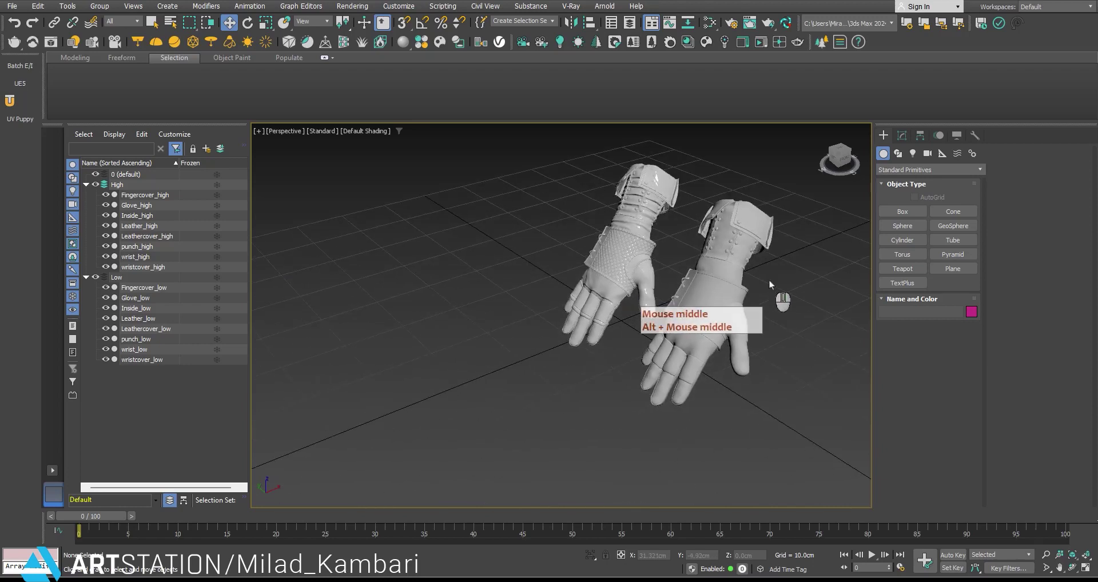
# Move Leather_low and Leathercover_low off the low-poly glove along the X axis, placing the cover about 43 cm away.
pyautogui.click(693, 304)
pyautogui.press('w')
pyautogui.moveTo(714, 351); pyautogui.dragTo(561, 440)
pyautogui.click(729, 288)
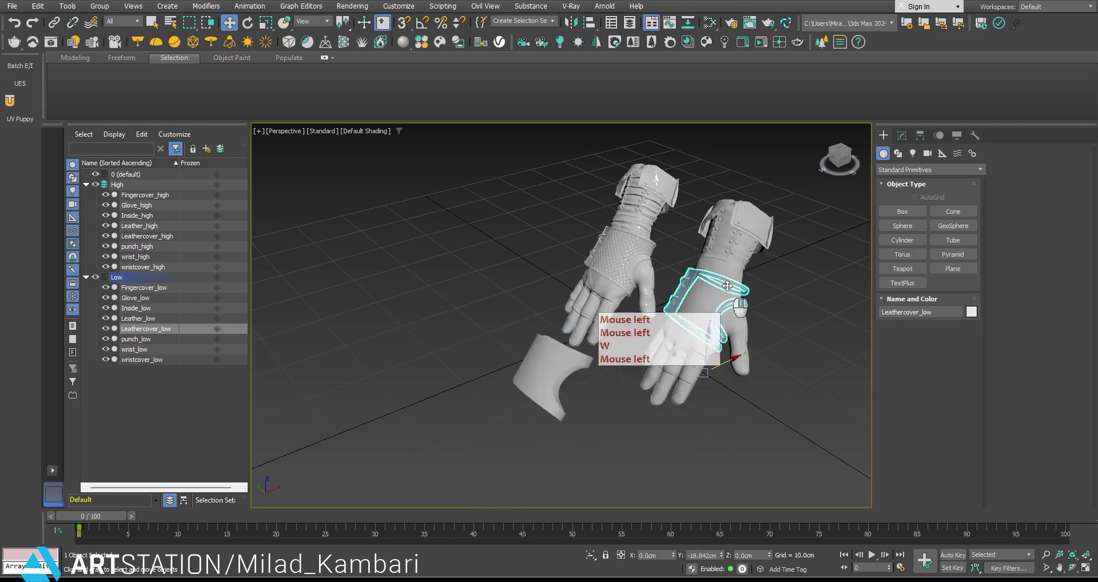
pyautogui.moveTo(733, 355); pyautogui.dragTo(451, 453)
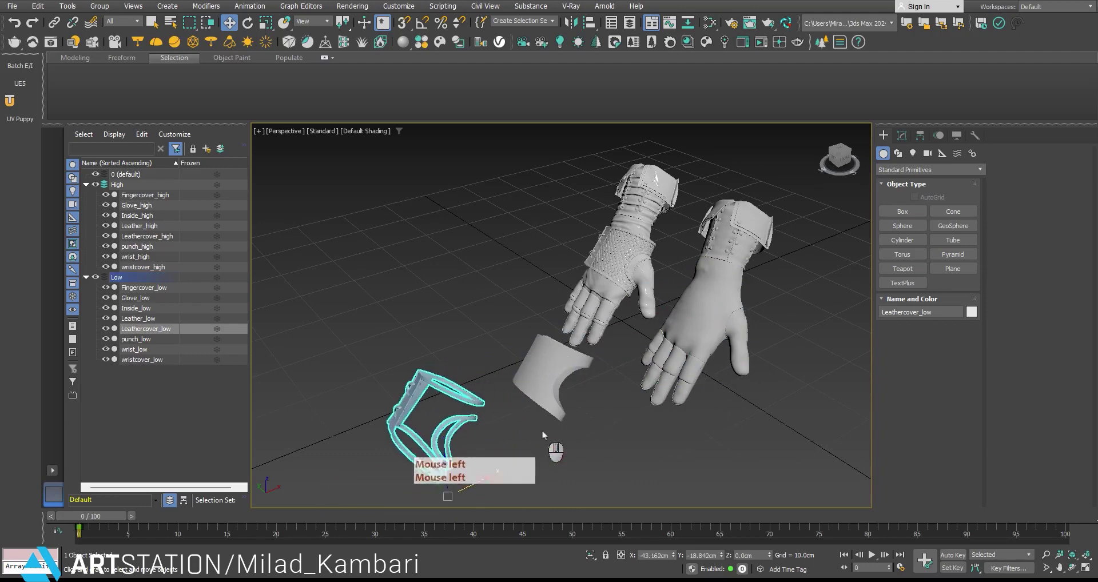
pyautogui.moveTo(541, 430); pyautogui.dragTo(619, 375, button='middle')
pyautogui.keyDown('alt'); pyautogui.moveTo(682, 395); pyautogui.dragTo(609, 236, button='middle'); pyautogui.keyUp('alt')
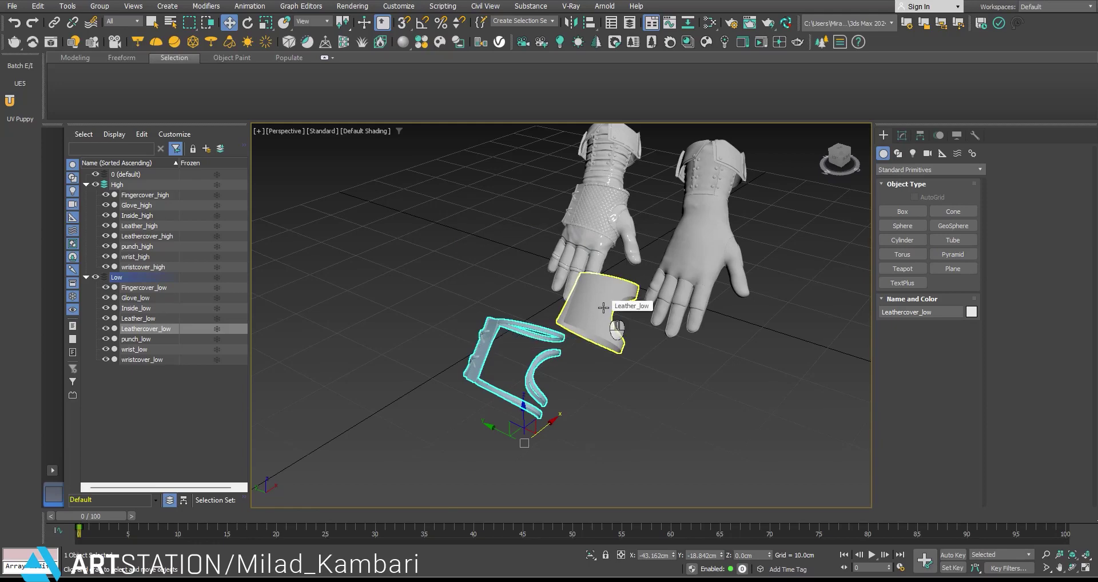
pyautogui.click(775, 405)
pyautogui.moveTo(772, 402); pyautogui.dragTo(754, 386, button='middle')
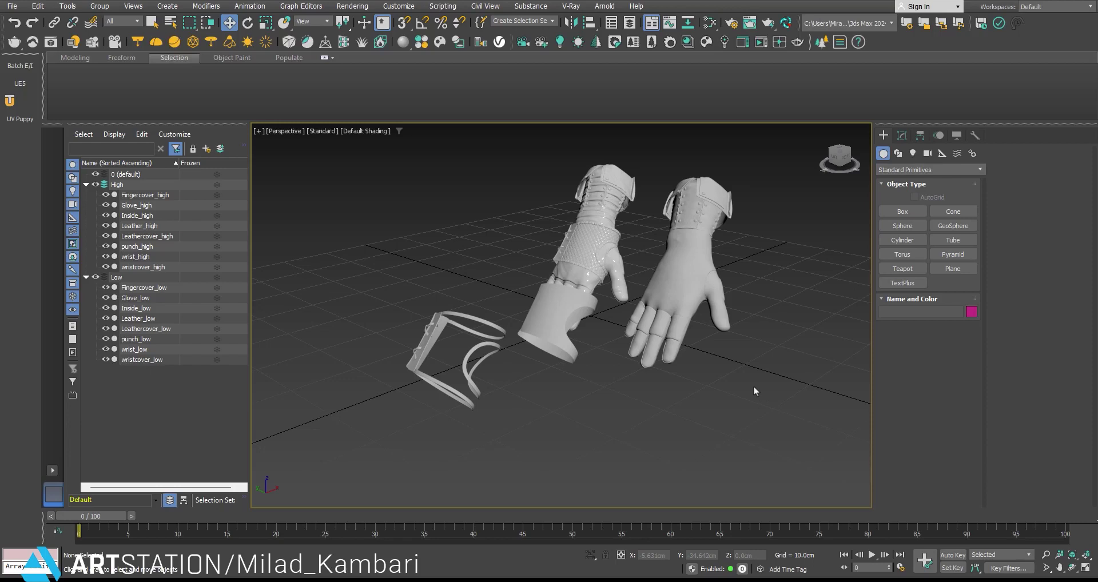
# Undo the separate moves of Leather_low and Leathercover_low.
pyautogui.middleClick(753, 372)
pyautogui.click(682, 393)
pyautogui.hotkey('ctrl', 'z')
pyautogui.hotkey('ctrl', 'z')
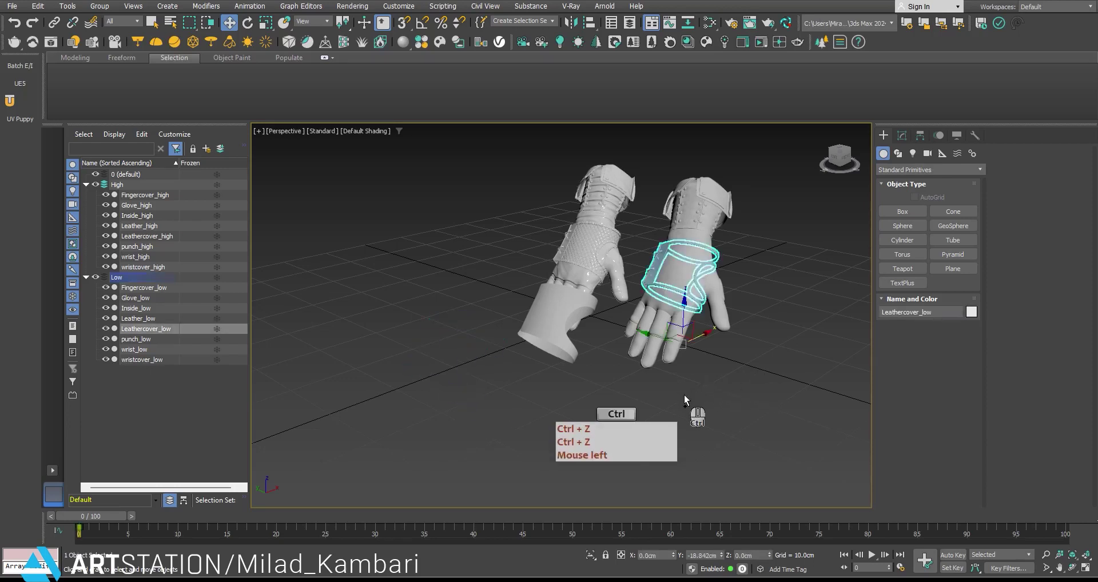
pyautogui.hotkey('ctrl', 'z')
pyautogui.hotkey('ctrl', 'z')
pyautogui.click(808, 373)
pyautogui.moveTo(741, 356); pyautogui.dragTo(742, 383, button='middle')
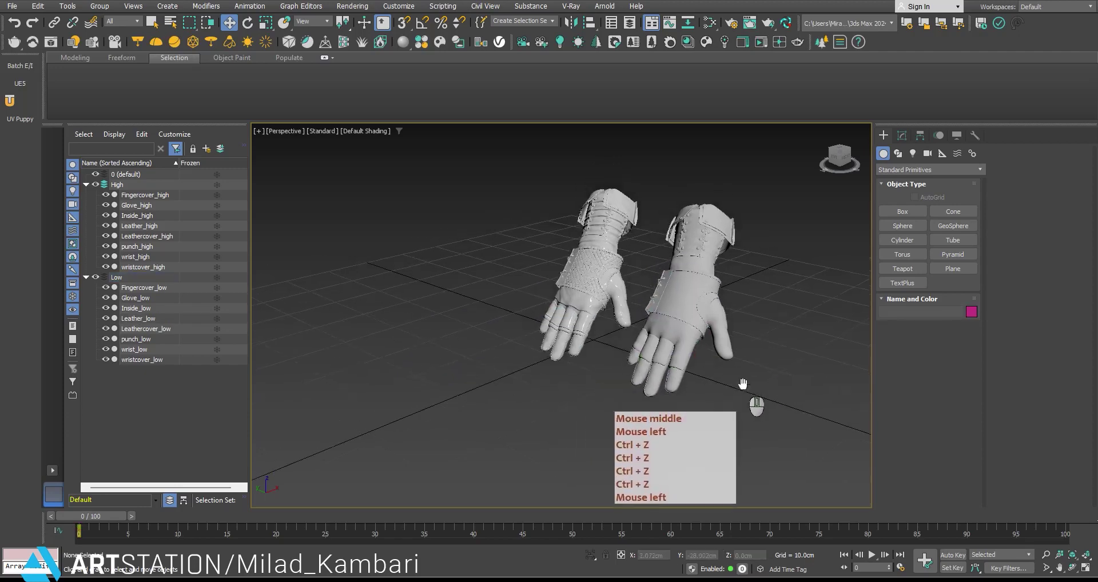
# Examine the leather pieces and their lacing on the low-poly and high-poly gloves.
pyautogui.scroll(5, 717, 296)
pyautogui.moveTo(713, 295); pyautogui.dragTo(729, 379, button='middle')
pyautogui.scroll(4, 717, 346)
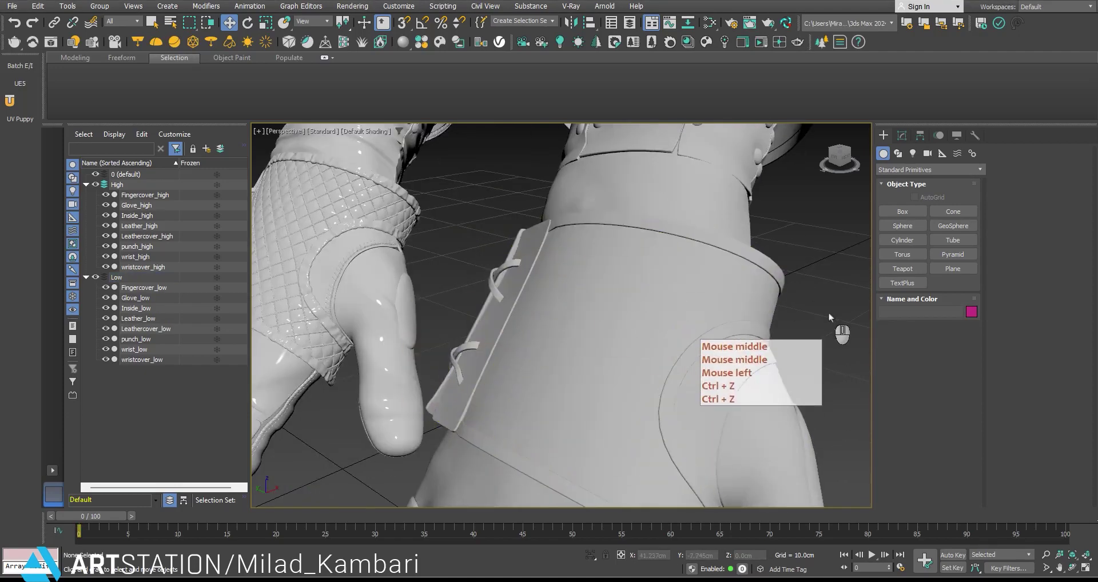
pyautogui.scroll(-5, 828, 312)
pyautogui.moveTo(828, 311); pyautogui.dragTo(808, 312, button='middle')
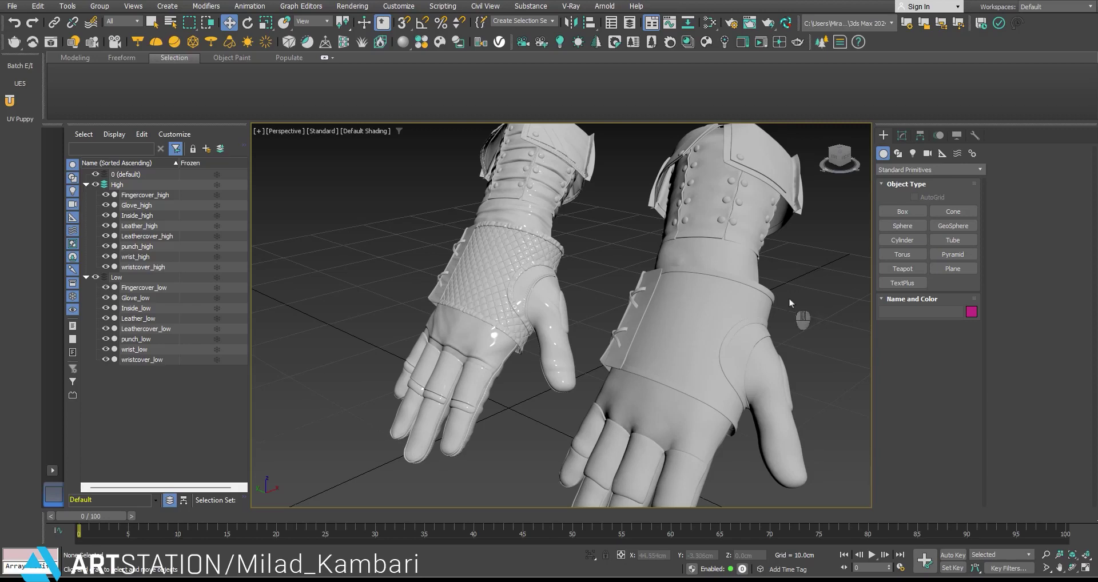
pyautogui.click(526, 326)
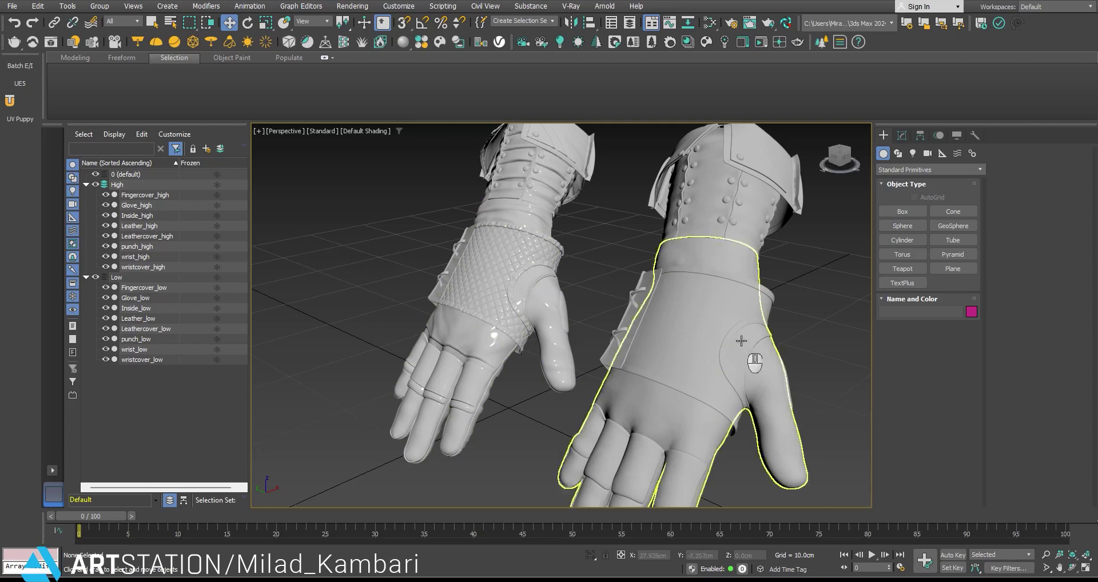
pyautogui.click(839, 294)
# Move Leather_low, Leathercover_low, Leather_high and Leathercover_high together about 31 cm in the negative X direction, away from the gloves.
pyautogui.click(699, 308)
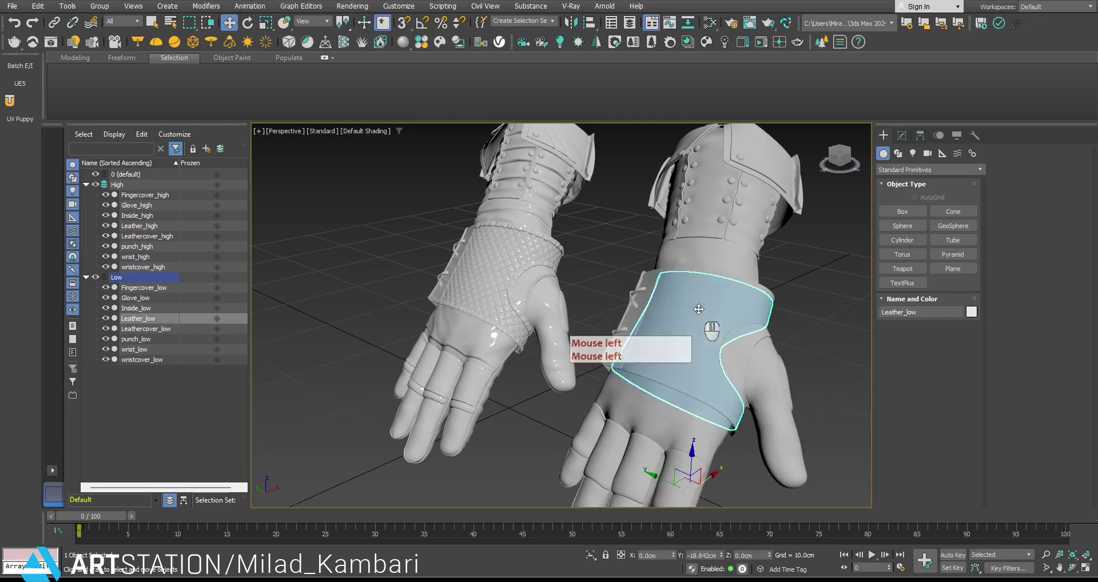
pyautogui.keyDown('ctrl'); pyautogui.click(645, 302); pyautogui.keyUp('ctrl')
pyautogui.keyDown('ctrl'); pyautogui.moveTo(645, 302); pyautogui.dragTo(749, 303, button='middle'); pyautogui.keyUp('ctrl')
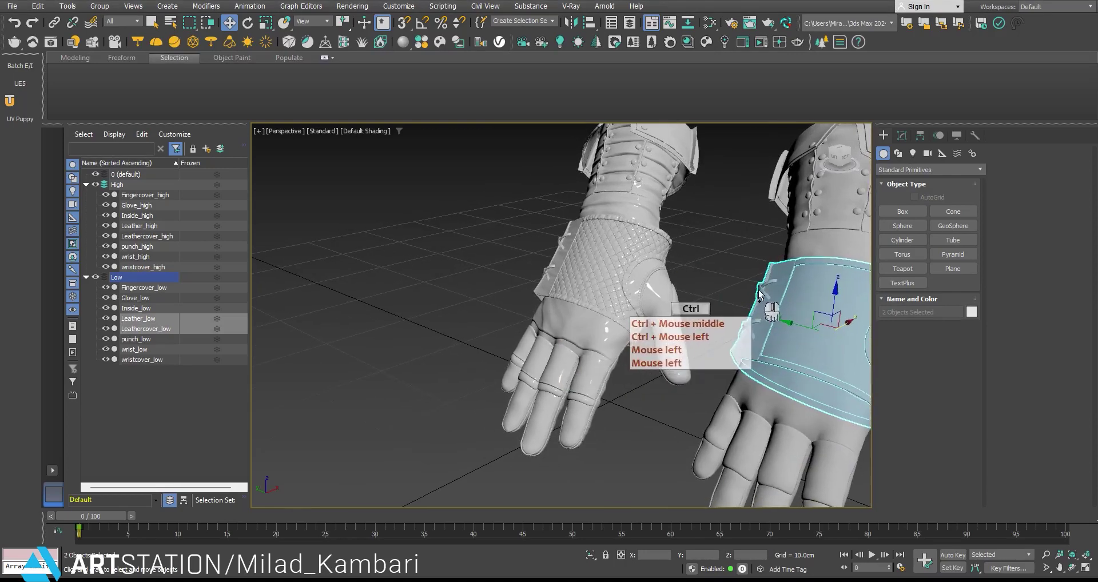
pyautogui.keyDown('ctrl'); pyautogui.click(749, 305); pyautogui.keyUp('ctrl')
pyautogui.keyDown('ctrl'); pyautogui.click(557, 259); pyautogui.keyUp('ctrl')
pyautogui.keyDown('ctrl'); pyautogui.click(557, 259); pyautogui.keyUp('ctrl')
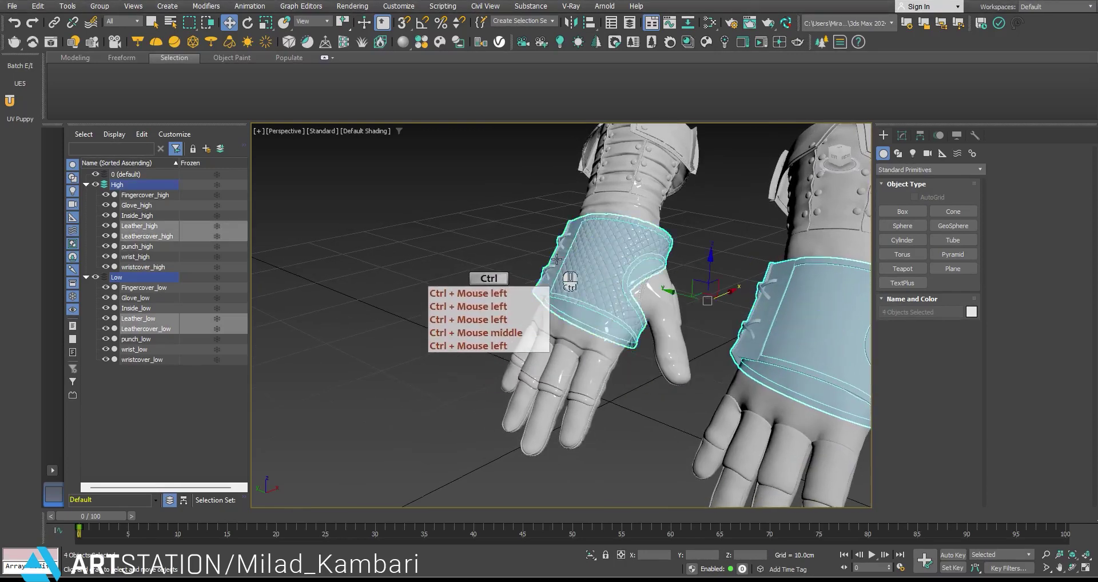
pyautogui.scroll(-5, 635, 277)
pyautogui.keyDown('alt'); pyautogui.moveTo(652, 289); pyautogui.dragTo(668, 301, button='middle'); pyautogui.keyUp('alt')
pyautogui.moveTo(675, 275); pyautogui.dragTo(524, 315)
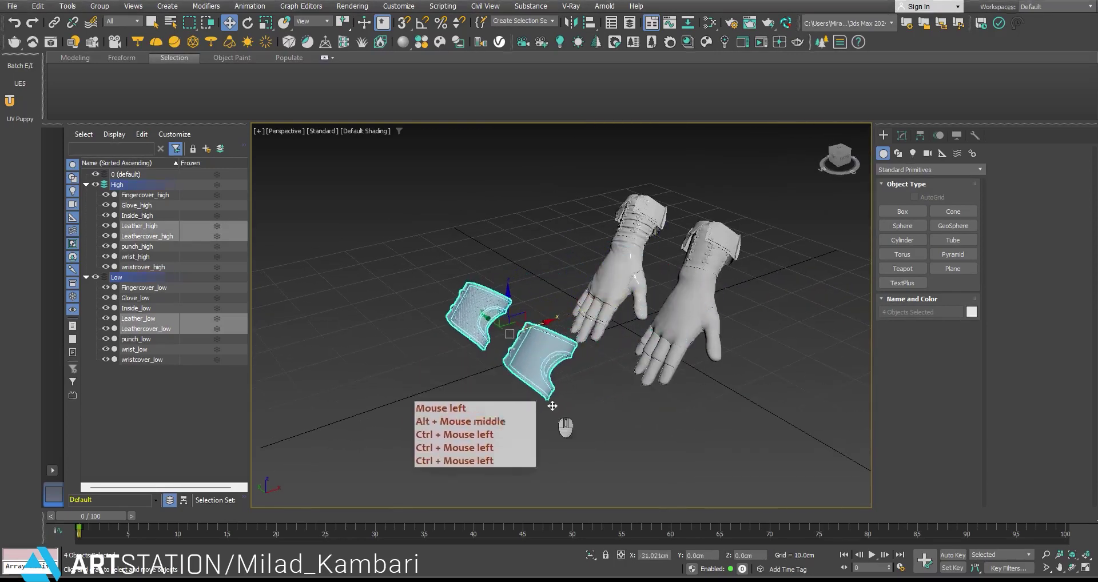
# Examine the separated Leather_low piece against its cover and the matching high-poly pieces.
pyautogui.click(558, 429)
pyautogui.scroll(4, 533, 349)
pyautogui.click(536, 350)
pyautogui.moveTo(536, 349)
pyautogui.keyDown('alt'); pyautogui.mouseDown(button='middle')
pyautogui.moveTo(558, 345)
pyautogui.moveTo(547, 347)
pyautogui.mouseUp(button='middle'); pyautogui.keyUp('alt')
pyautogui.scroll(3, 545, 346)
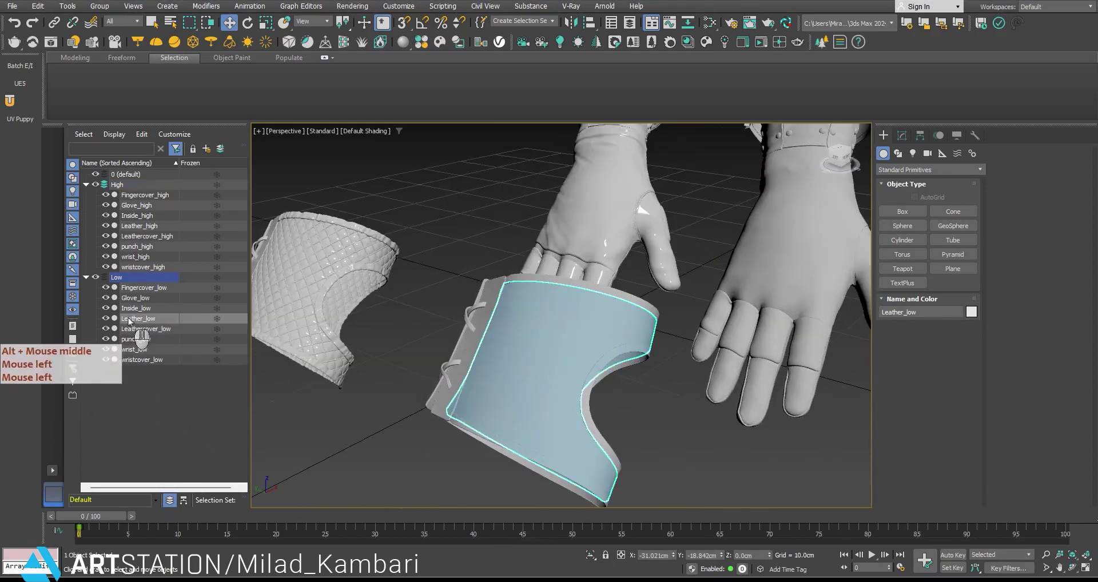
pyautogui.moveTo(575, 330); pyautogui.dragTo(662, 342, button='middle')
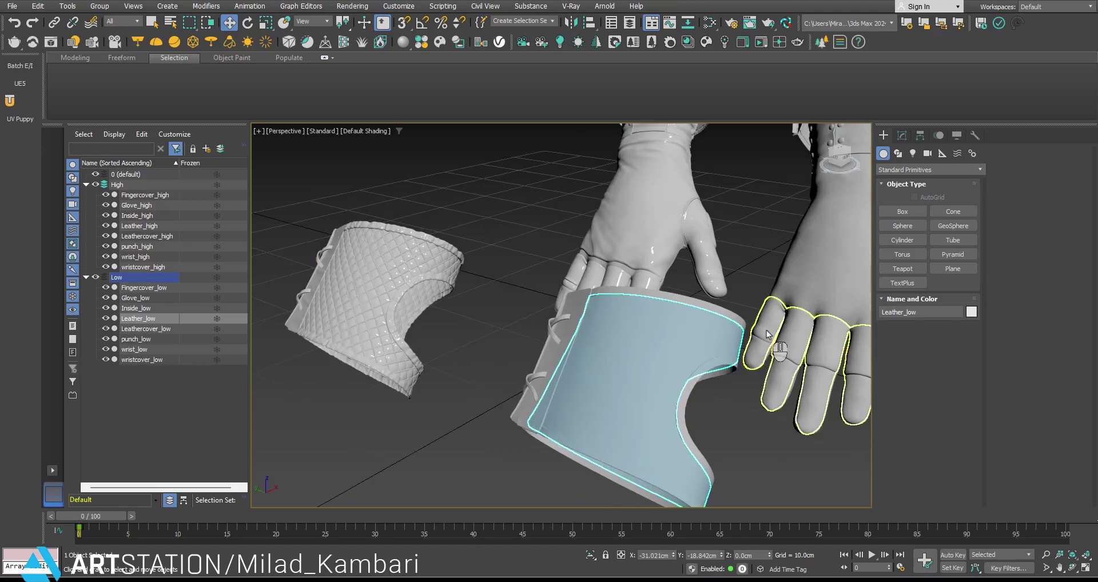
pyautogui.moveTo(751, 294); pyautogui.dragTo(755, 255, button='middle')
pyautogui.click(748, 206)
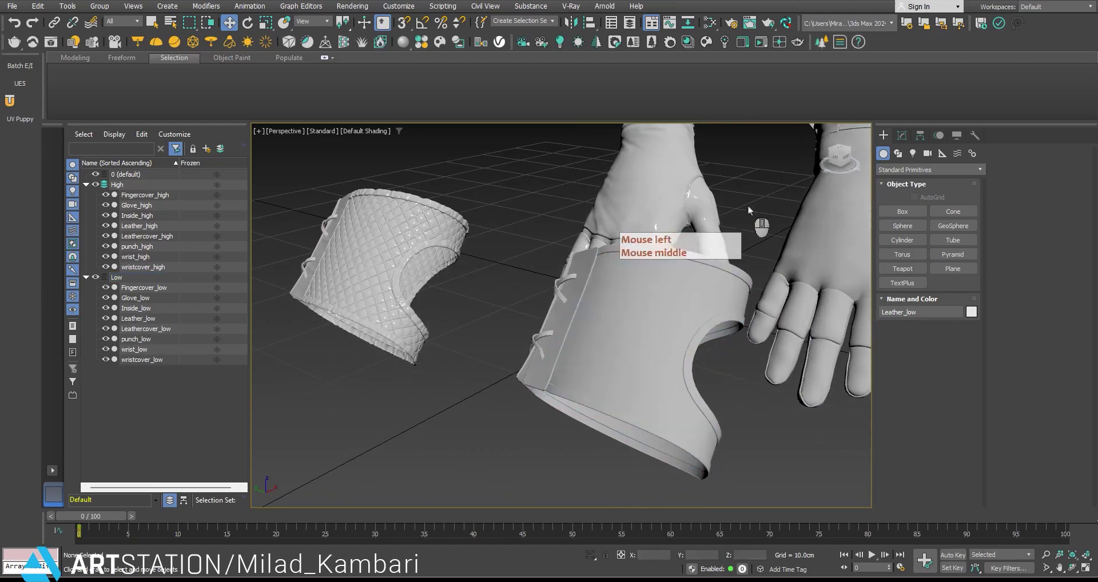
pyautogui.click(629, 321)
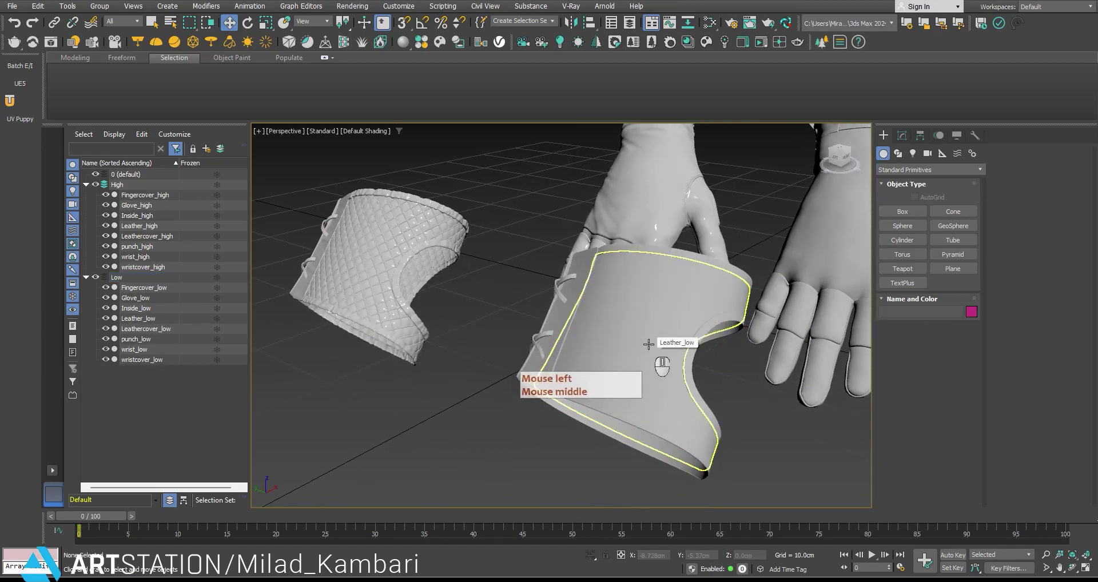
# Compare Leather_low with Leather_high by selecting each piece, and view them beside the gloves.
pyautogui.click(679, 315)
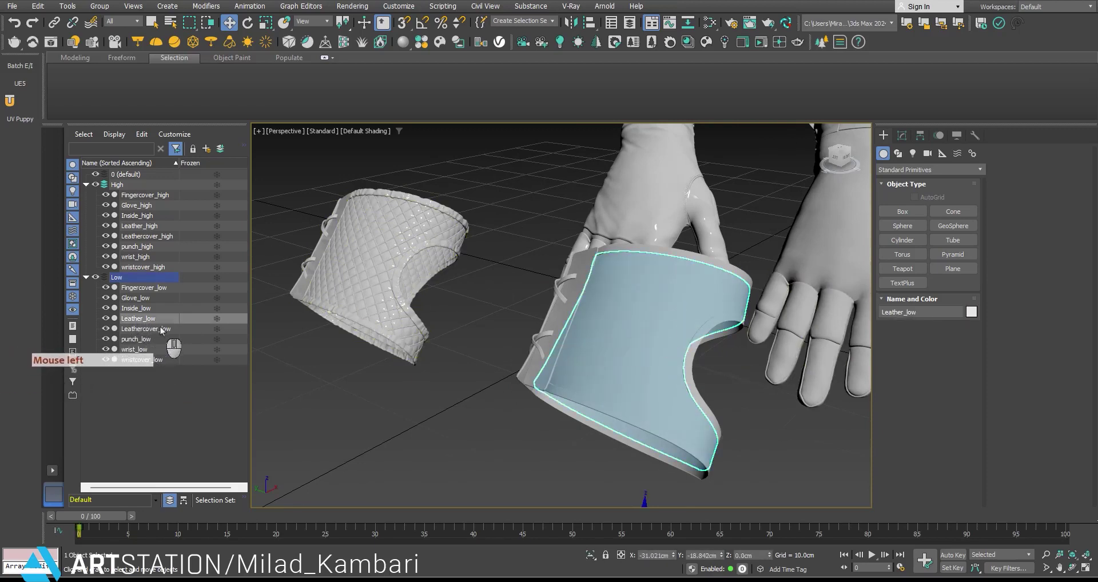
pyautogui.click(373, 273)
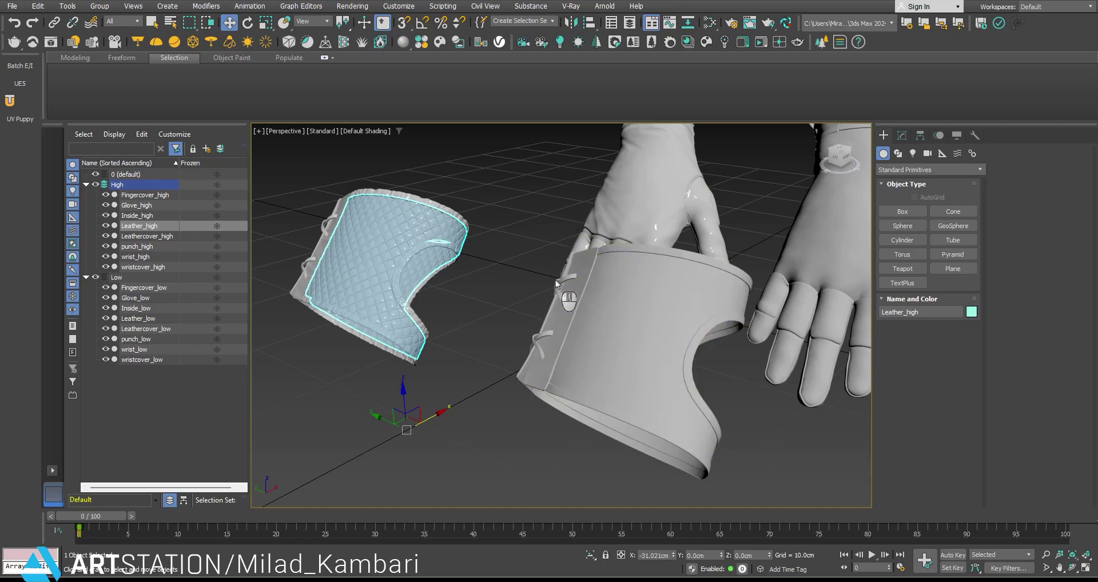
pyautogui.click(472, 295)
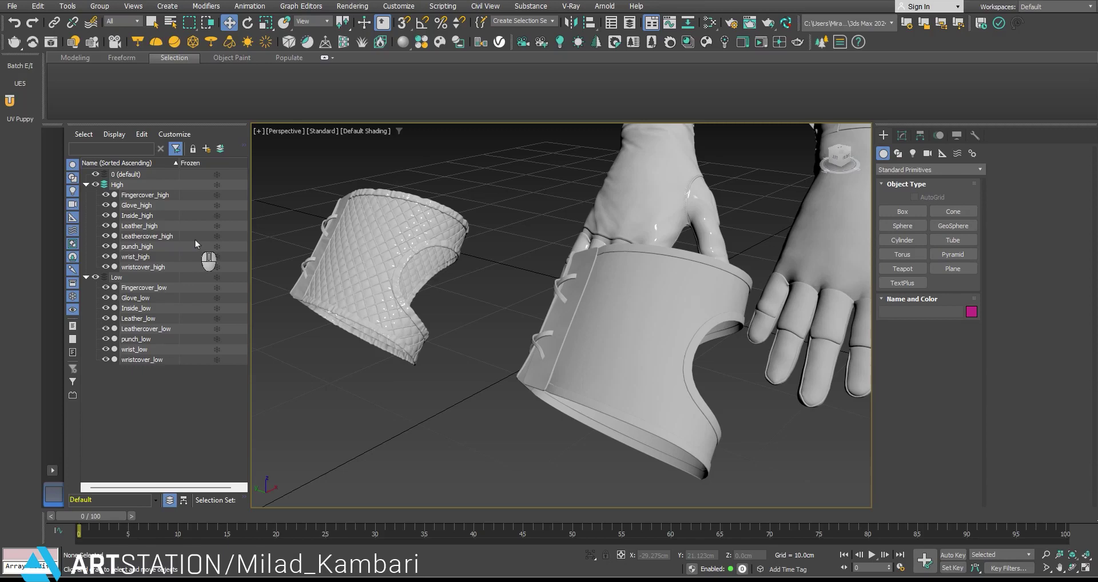
pyautogui.click(661, 336)
pyautogui.scroll(-2, 660, 337)
pyautogui.moveTo(660, 336); pyautogui.dragTo(554, 405, button='middle')
pyautogui.scroll(-2, 554, 405)
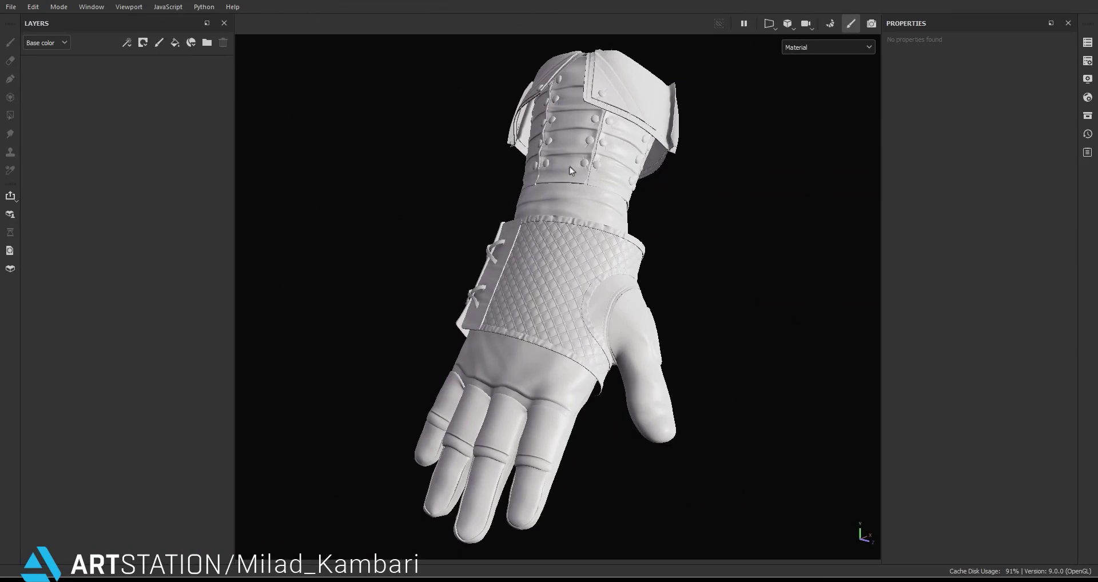
# Switch to Substance 3D Painter and create four layer folders named Button, Strap, Leather2 and Leather1.
pyautogui.middleClick(600, 236)
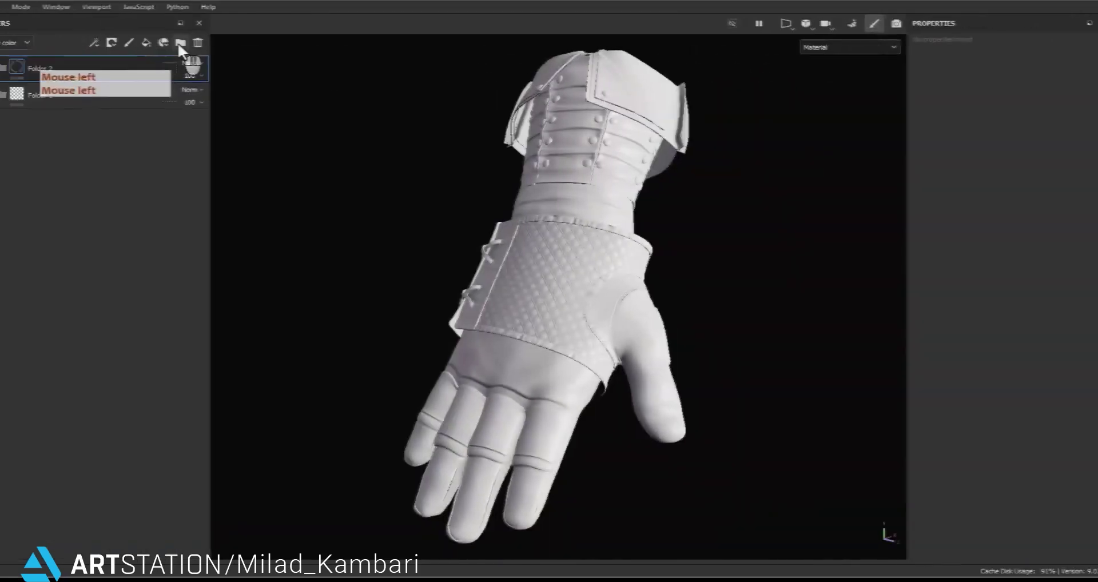
pyautogui.click(207, 42)
pyautogui.click(207, 42)
pyautogui.click(84, 68)
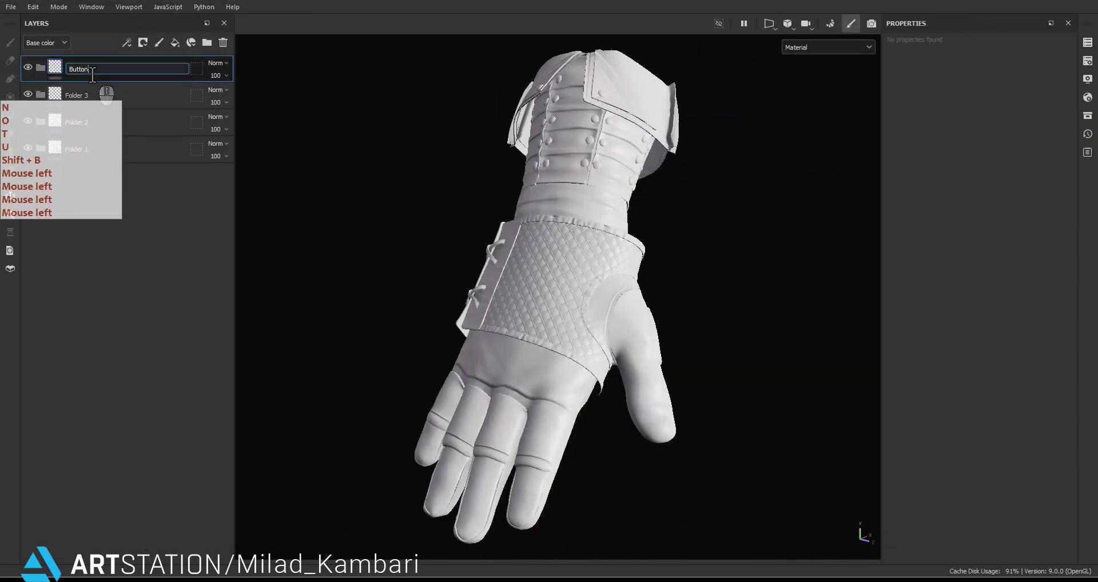
pyautogui.press('Return')
pyautogui.doubleClick(75, 95)
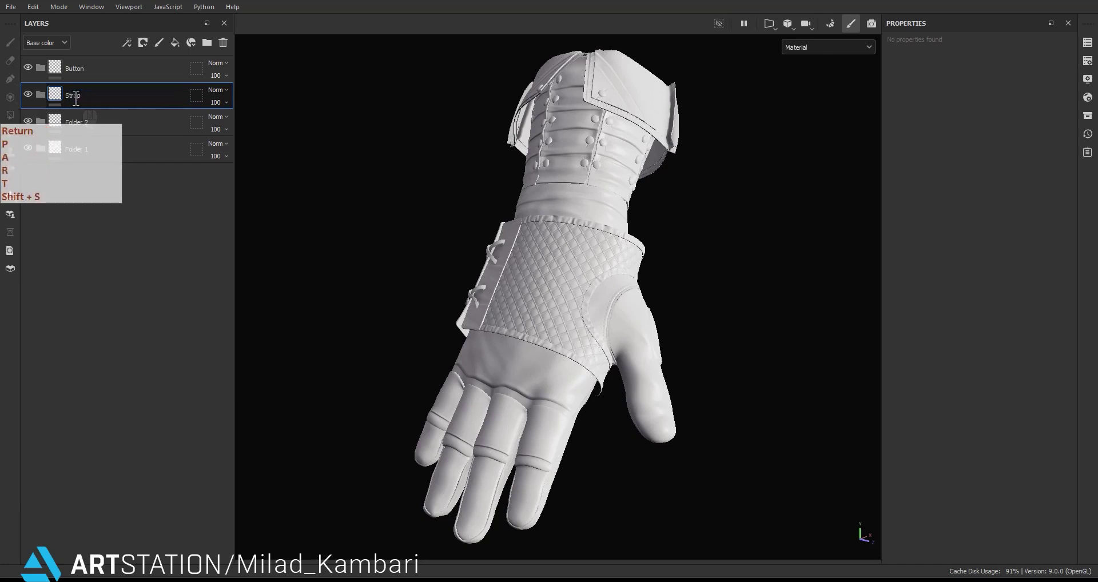
pyautogui.doubleClick(72, 124)
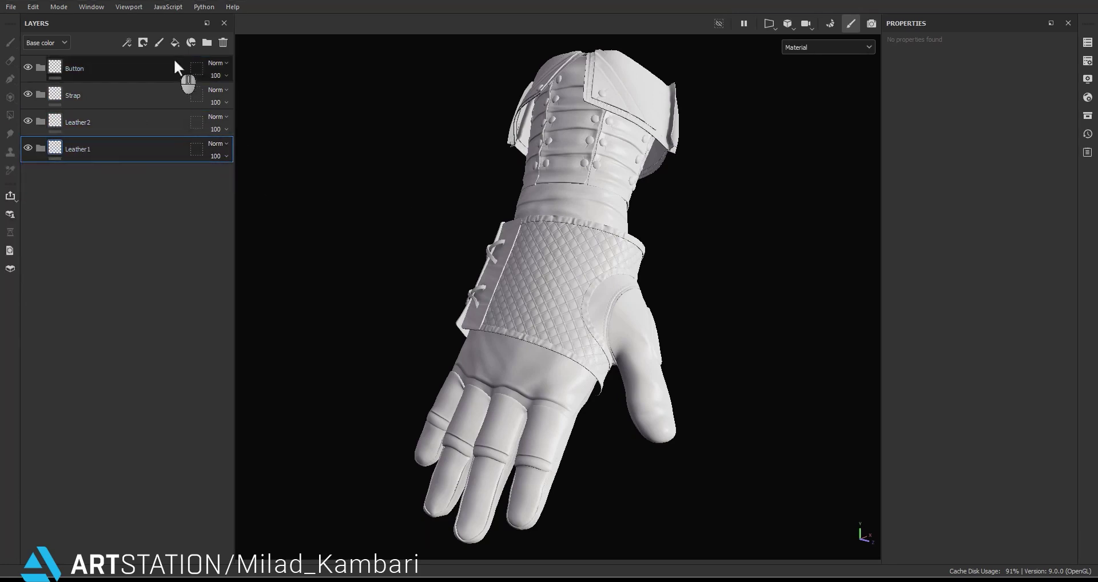
# Add a fill layer named R inside the Leather1 folder with only the color channel enabled and a red base color.
pyautogui.doubleClick(72, 175)
pyautogui.write('R')
pyautogui.press('Return')
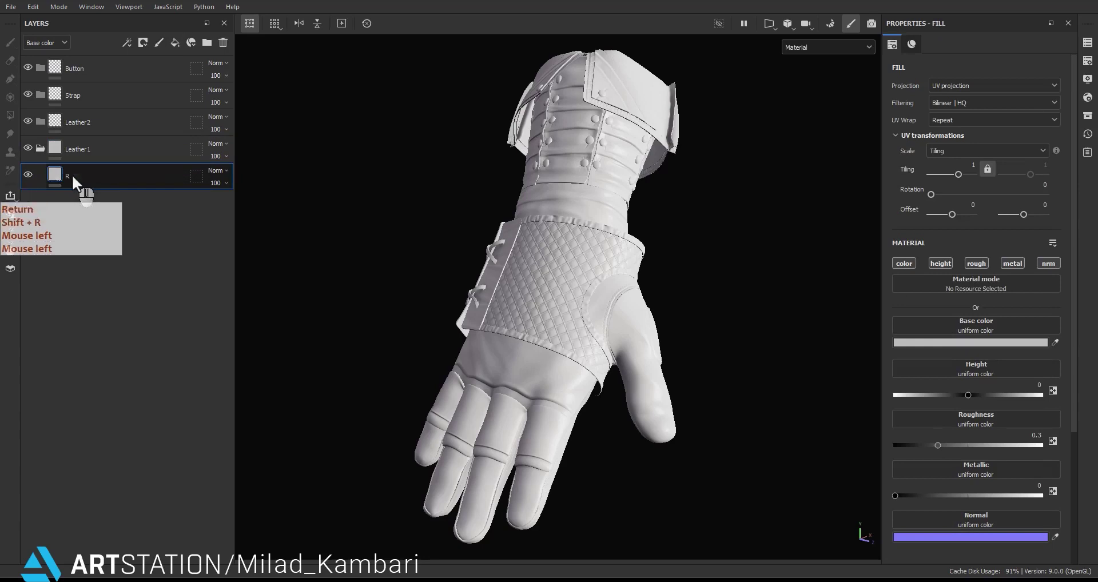
pyautogui.keyDown('alt'); pyautogui.click(899, 266); pyautogui.keyUp('alt')
pyautogui.click(897, 343)
pyautogui.click(1032, 399)
pyautogui.click(1053, 353)
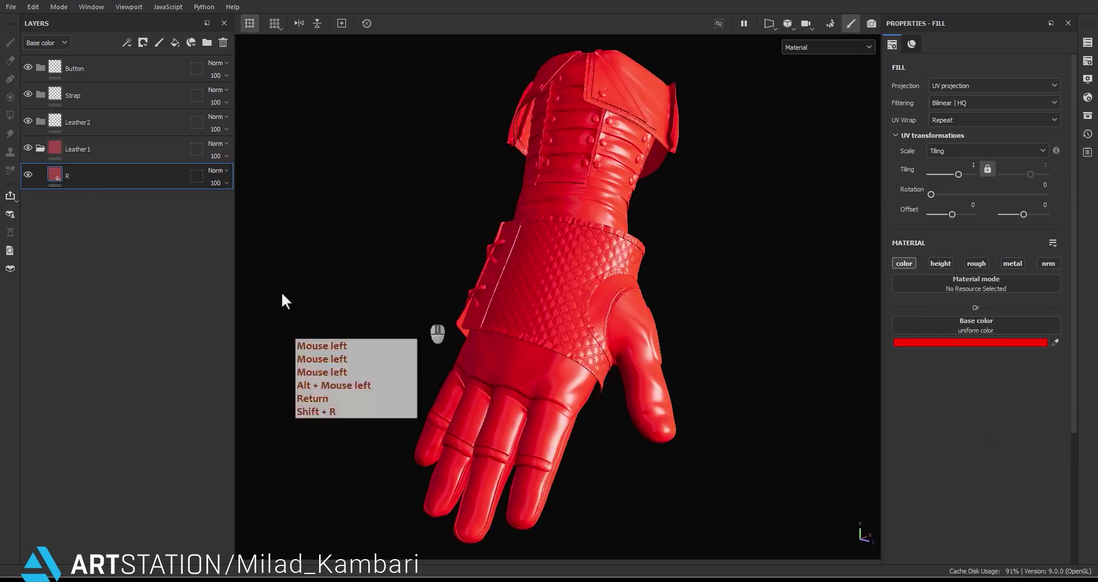
# Copy the R fill layer into the Leather2 folder and set the copy's base color to blue.
pyautogui.keyDown('alt'); pyautogui.moveTo(78, 177); pyautogui.dragTo(98, 96); pyautogui.keyUp('alt')
pyautogui.click(77, 151)
pyautogui.click(902, 343)
pyautogui.click(1046, 430)
pyautogui.click(1051, 354)
# Copy the blue R fill layer into the Strap folder and set its base color to green.
pyautogui.click(88, 124)
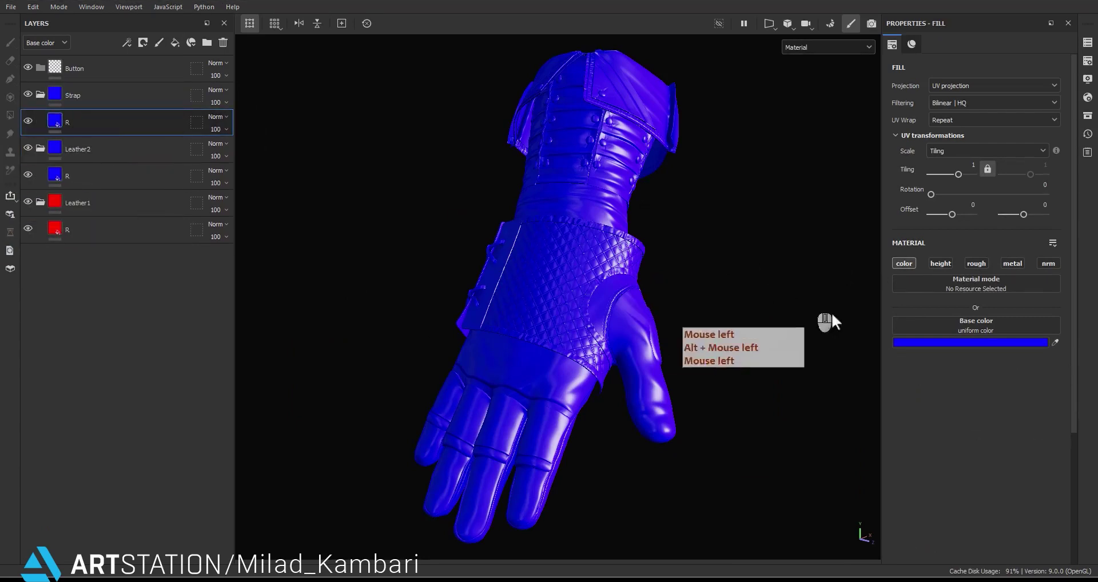
pyautogui.click(902, 343)
pyautogui.click(1045, 478)
pyautogui.click(1051, 355)
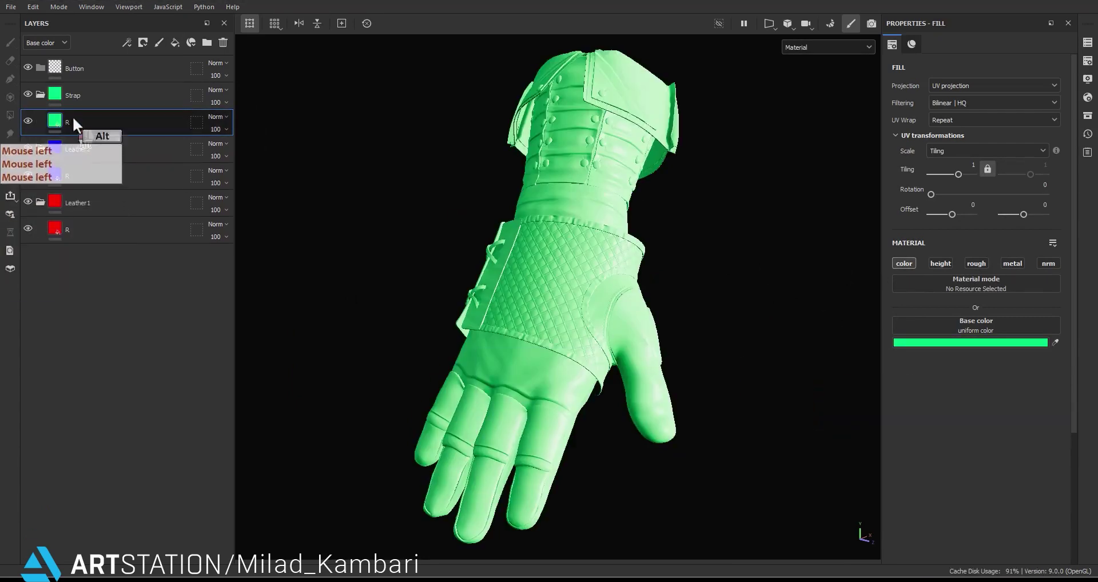
# Copy the green R fill layer into the Button folder and set its base color to yellow, F5FF00.
pyautogui.keyDown('alt'); pyautogui.moveTo(74, 117); pyautogui.dragTo(86, 74); pyautogui.keyUp('alt')
pyautogui.click(926, 343)
pyautogui.click(1044, 484)
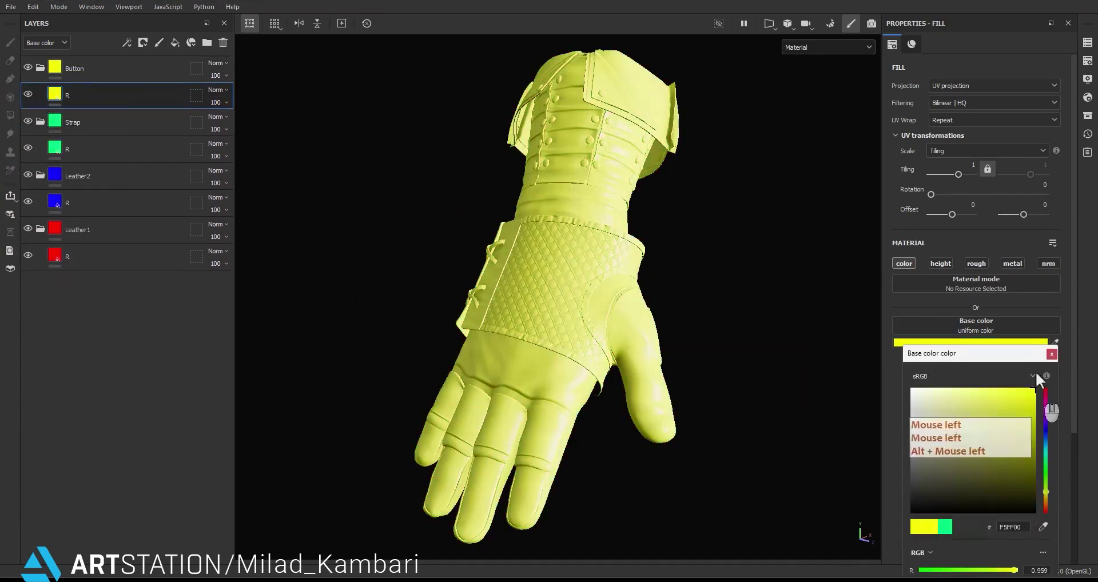
pyautogui.click(1052, 360)
# Add black masks to the Button, Strap, Leather2 and Leather1 folders and collapse all four.
pyautogui.rightClick(88, 64)
pyautogui.click(127, 91)
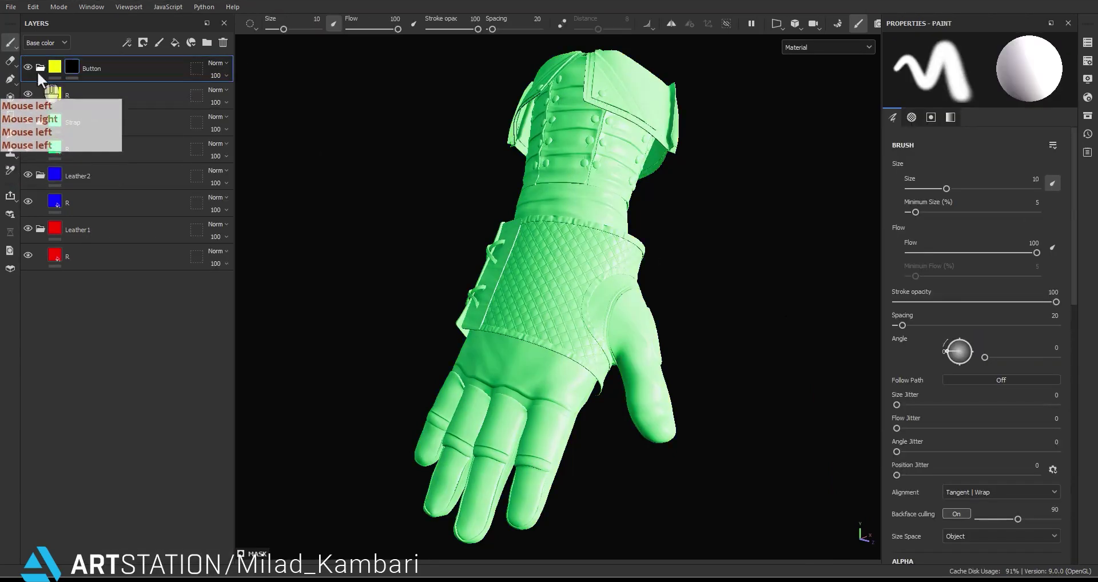
pyautogui.click(39, 69)
pyautogui.rightClick(59, 98)
pyautogui.click(106, 8)
pyautogui.rightClick(74, 118)
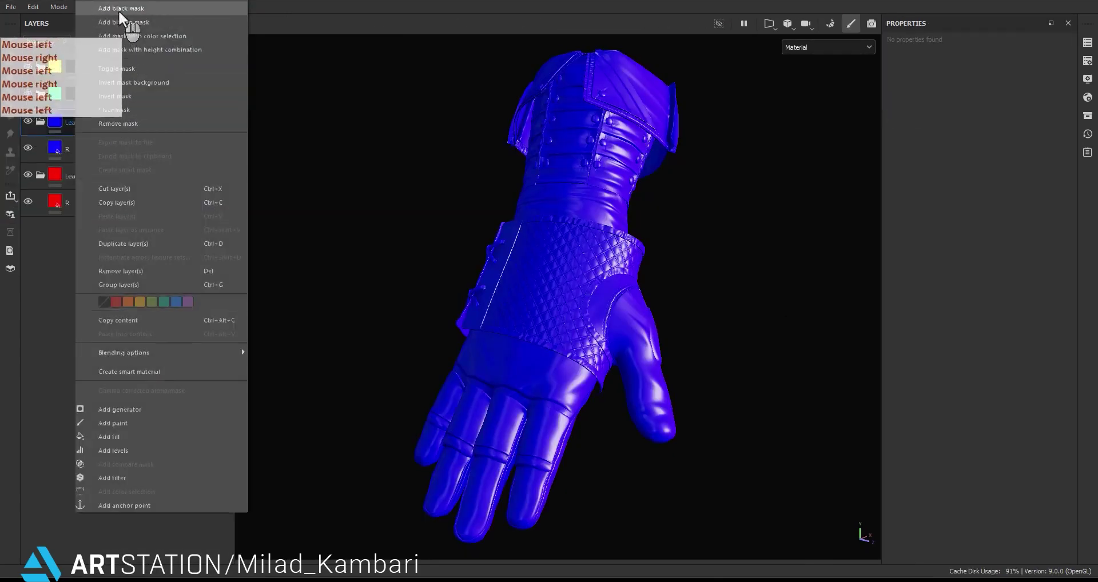
pyautogui.click(119, 9)
pyautogui.click(41, 121)
pyautogui.click(38, 148)
pyautogui.rightClick(72, 150)
pyautogui.click(112, 8)
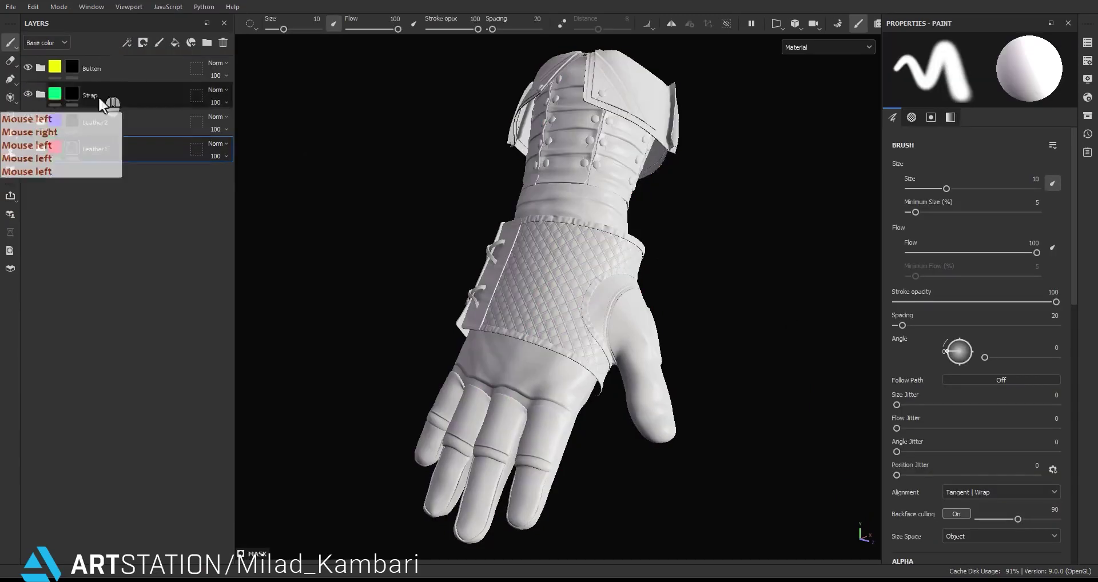
pyautogui.click(60, 149)
pyautogui.rightClick(59, 150)
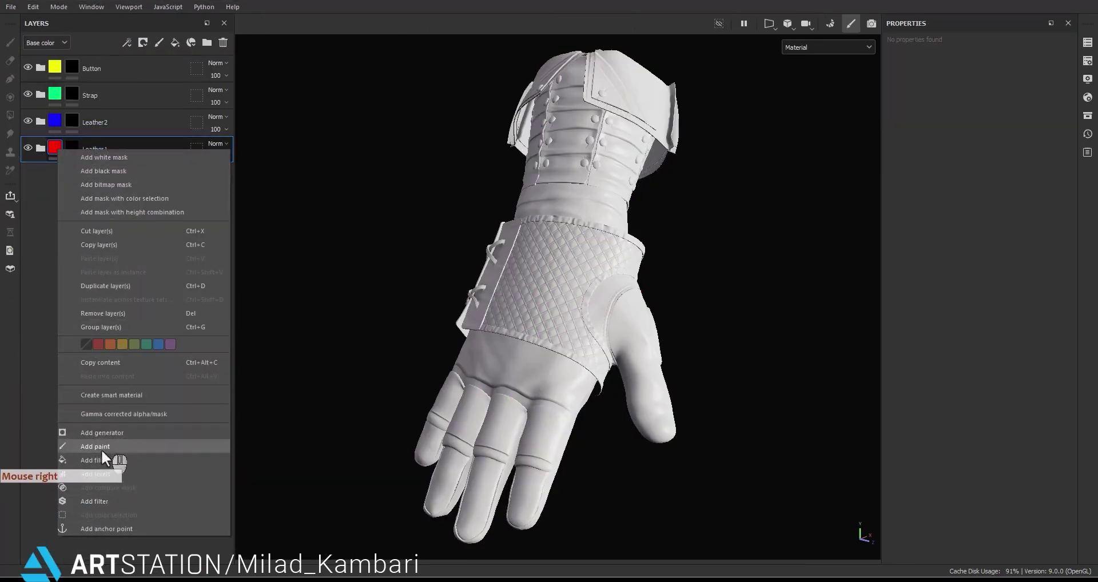
pyautogui.click(22, 365)
# Add a color selection to the Leather1 mask and pick the cyan ID color of the glove body.
pyautogui.click(71, 148)
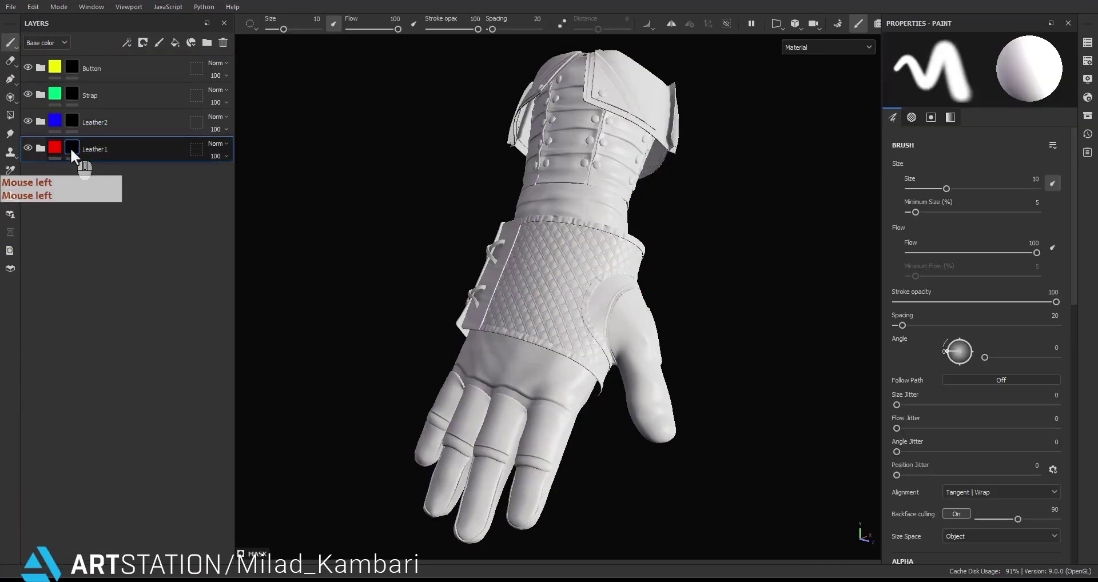
pyautogui.rightClick(70, 148)
pyautogui.click(122, 438)
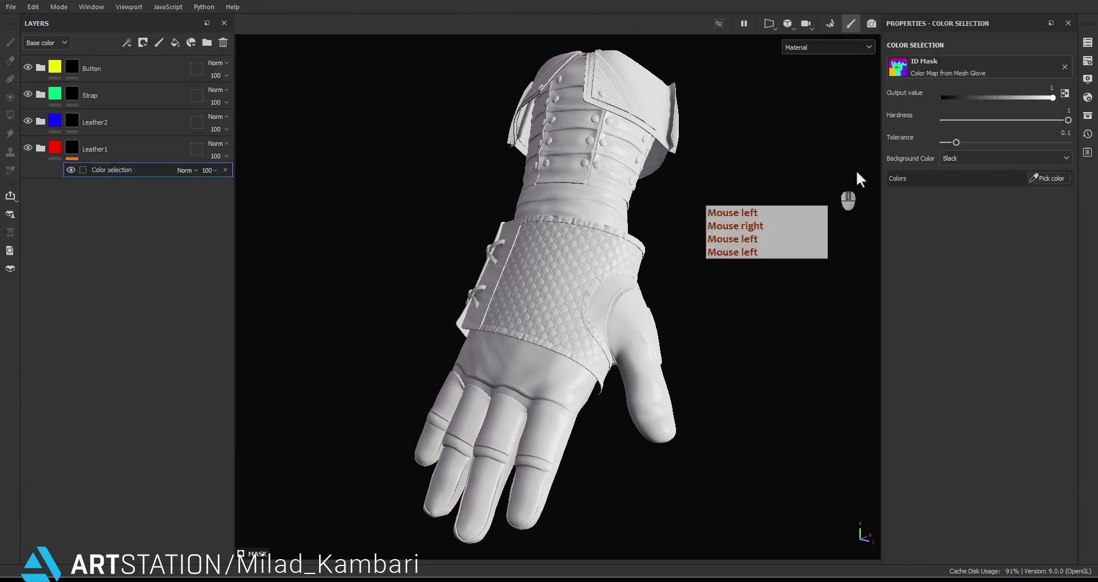
pyautogui.click(1035, 179)
pyautogui.click(676, 362)
# Add a color selection to the mask of the Leather2 folder.
pyautogui.moveTo(568, 394)
pyautogui.keyDown('alt'); pyautogui.mouseDown()
pyautogui.moveTo(331, 198)
pyautogui.moveTo(564, 267)
pyautogui.moveTo(826, 287)
pyautogui.moveTo(297, 343)
pyautogui.moveTo(703, 389)
pyautogui.moveTo(503, 286)
pyautogui.mouseUp(); pyautogui.keyUp('alt')
pyautogui.keyDown('alt'); pyautogui.moveTo(504, 286); pyautogui.dragTo(649, 333, button='middle'); pyautogui.keyUp('alt')
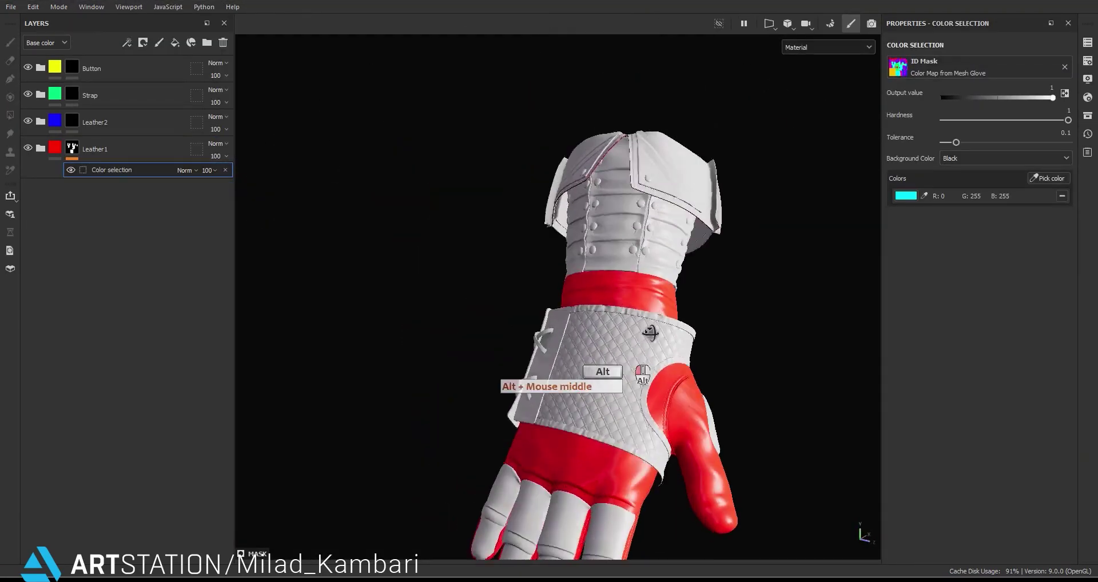
pyautogui.keyDown('alt'); pyautogui.moveTo(650, 333); pyautogui.dragTo(667, 323); pyautogui.keyUp('alt')
pyautogui.click(74, 122)
pyautogui.rightClick(80, 125)
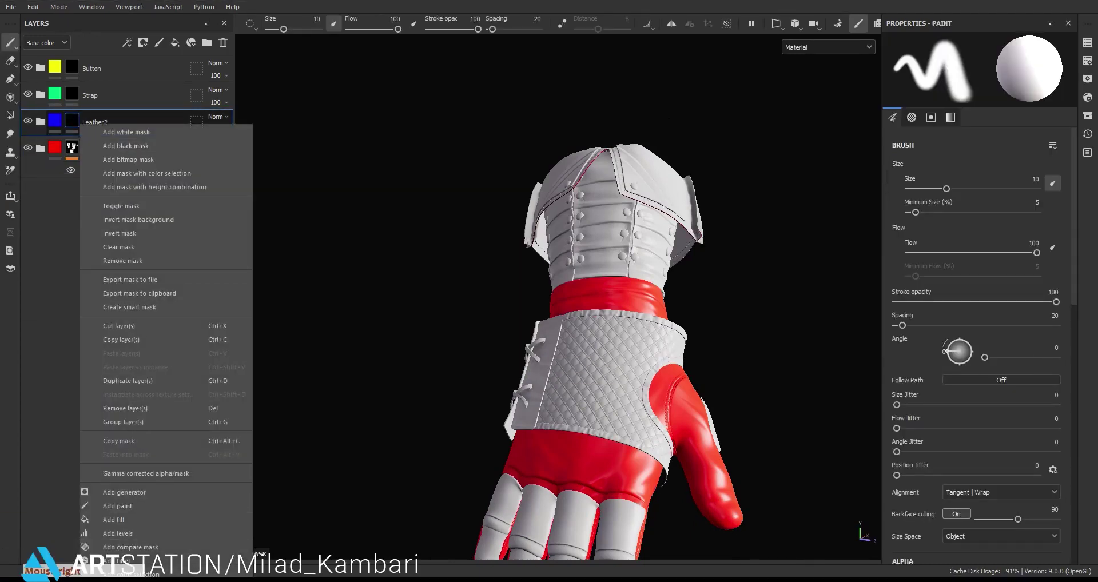
pyautogui.click(115, 581)
pyautogui.hotkey('ctrl', 'z')
pyautogui.rightClick(70, 121)
pyautogui.click(115, 572)
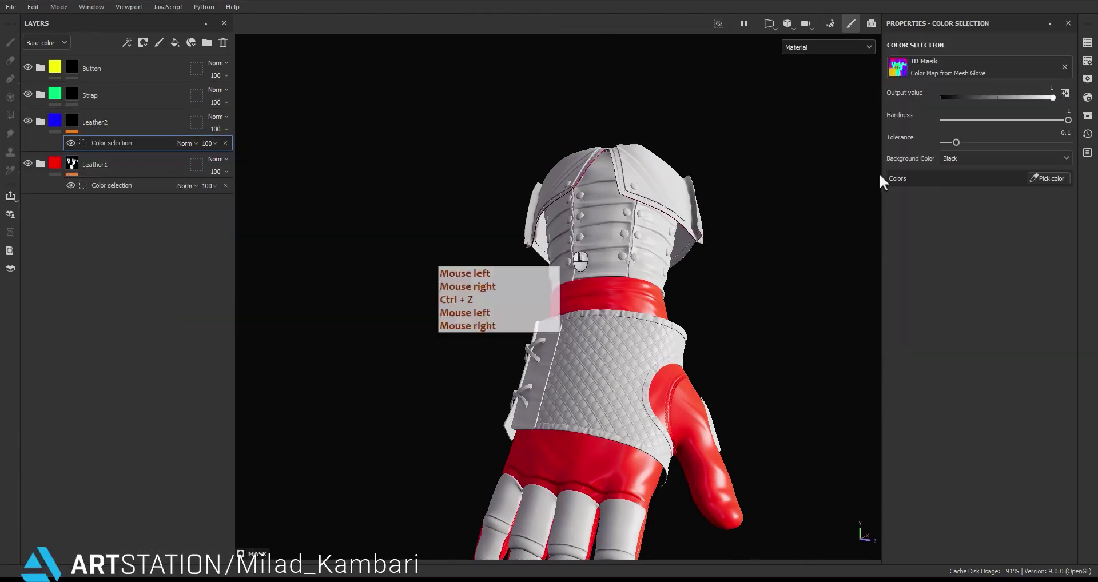
# Pick the ID colors of the quilted hand wrap, its laced strip and the ribbed wrist piece for the Leather2 mask.
pyautogui.click(1038, 174)
pyautogui.click(609, 370)
pyautogui.click(1052, 176)
pyautogui.click(531, 382)
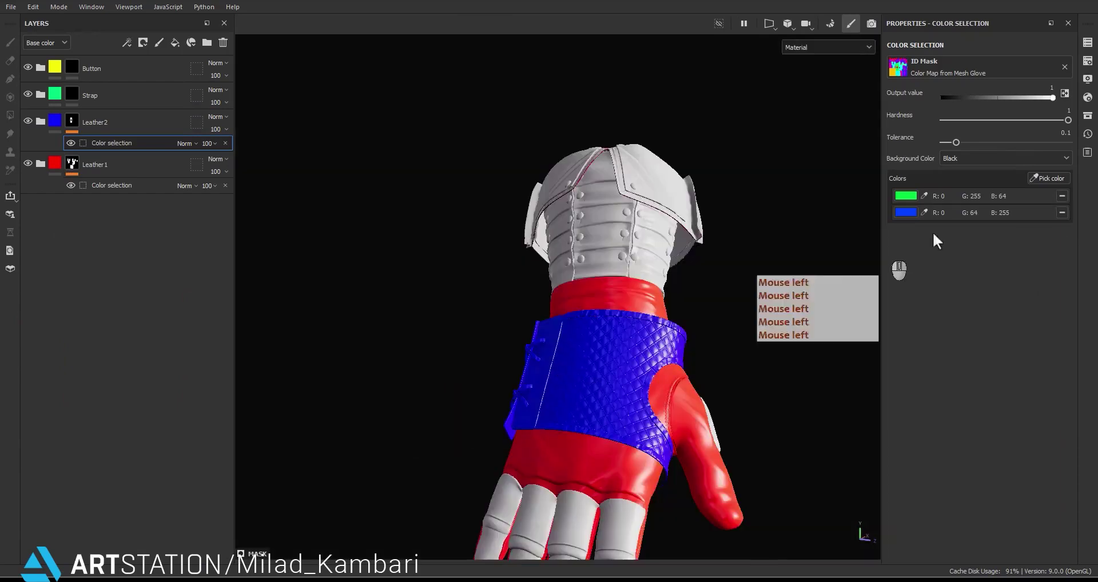
pyautogui.click(1038, 178)
pyautogui.click(606, 250)
# Add the magenta ID color of the flared wrist cuff to Leather1's color selection.
pyautogui.keyDown('alt'); pyautogui.moveTo(609, 251); pyautogui.dragTo(661, 195, button='middle'); pyautogui.keyUp('alt')
pyautogui.keyDown('alt'); pyautogui.moveTo(662, 195); pyautogui.dragTo(262, 196); pyautogui.keyUp('alt')
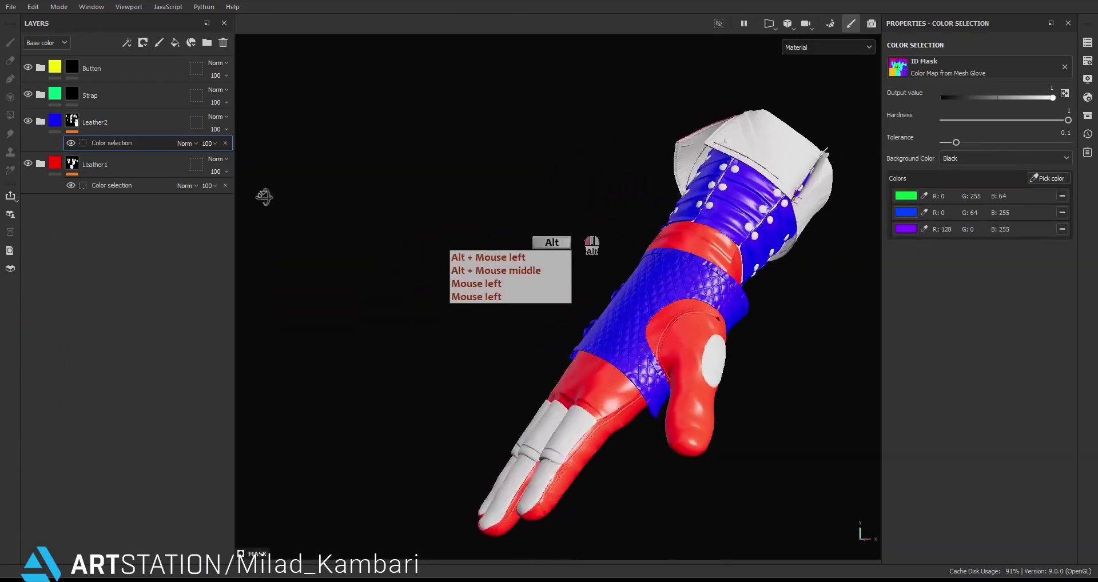
pyautogui.click(137, 185)
pyautogui.click(1047, 179)
pyautogui.click(773, 133)
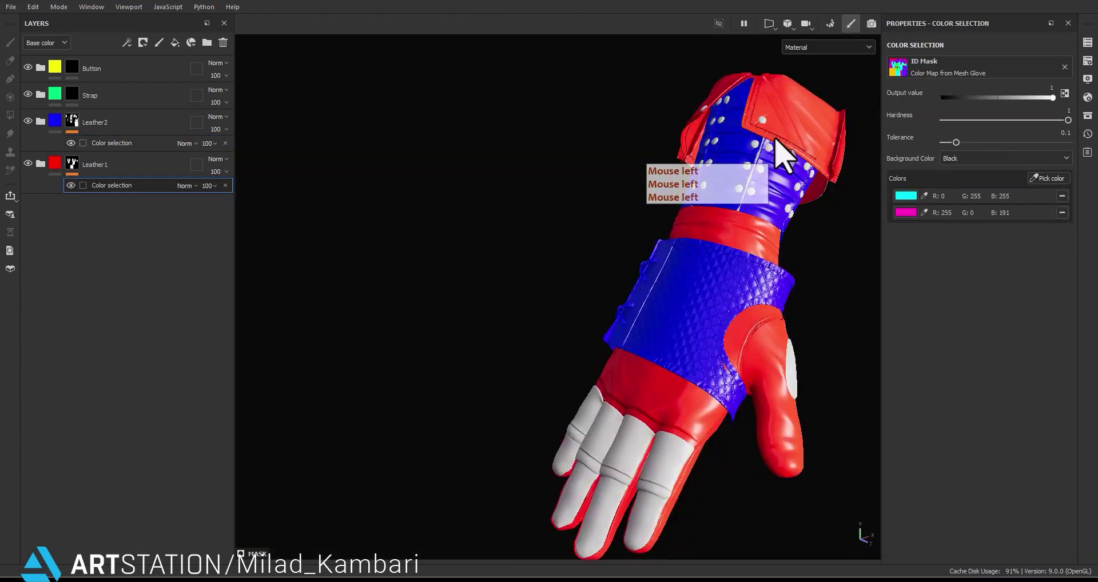
# Add a paint effect above the color selection in the Leather1 mask and set its blending mode to Subtract.
pyautogui.keyDown('alt'); pyautogui.moveTo(773, 134); pyautogui.dragTo(758, 160, button='middle'); pyautogui.keyUp('alt')
pyautogui.keyDown('alt'); pyautogui.moveTo(758, 160); pyautogui.dragTo(718, 294); pyautogui.keyUp('alt')
pyautogui.scroll(5, 747, 143)
pyautogui.keyDown('alt'); pyautogui.moveTo(718, 294); pyautogui.dragTo(643, 315, button='middle'); pyautogui.keyUp('alt')
pyautogui.keyDown('alt'); pyautogui.moveTo(644, 316); pyautogui.dragTo(654, 320); pyautogui.keyUp('alt')
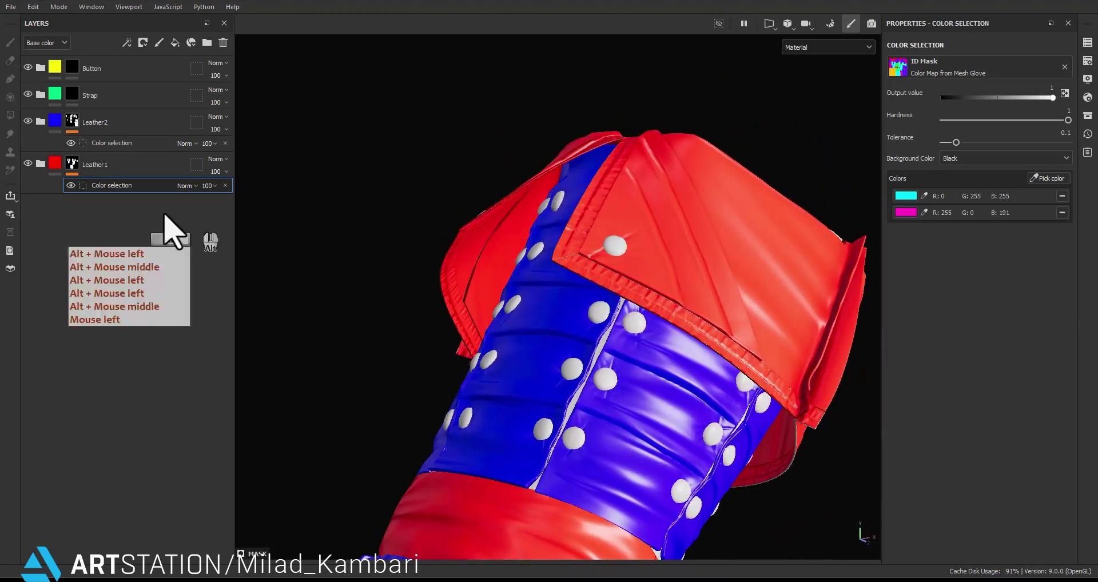
pyautogui.rightClick(113, 186)
pyautogui.click(155, 360)
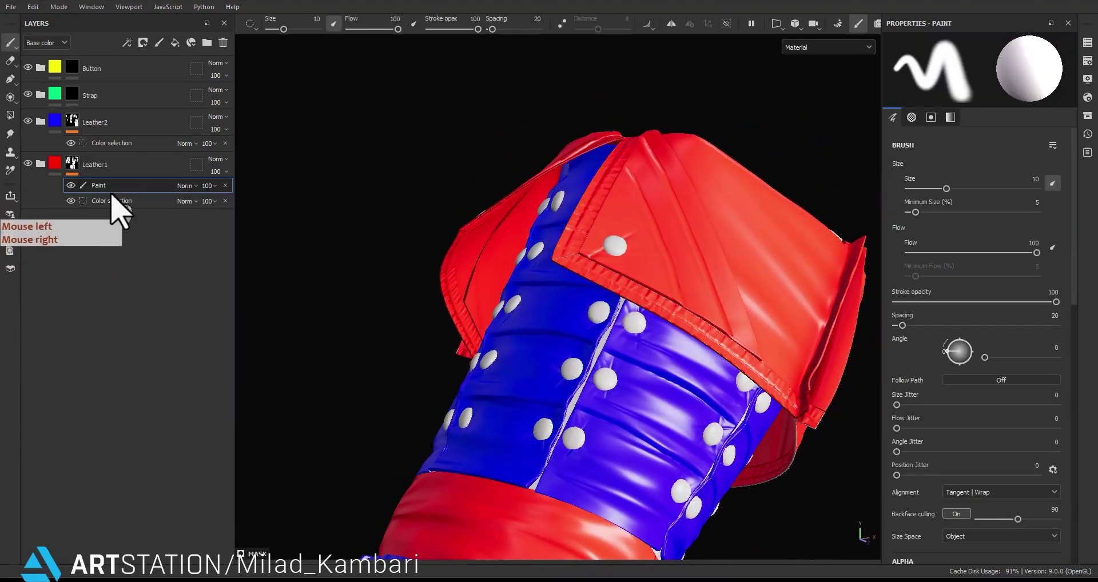
pyautogui.click(186, 185)
pyautogui.click(190, 304)
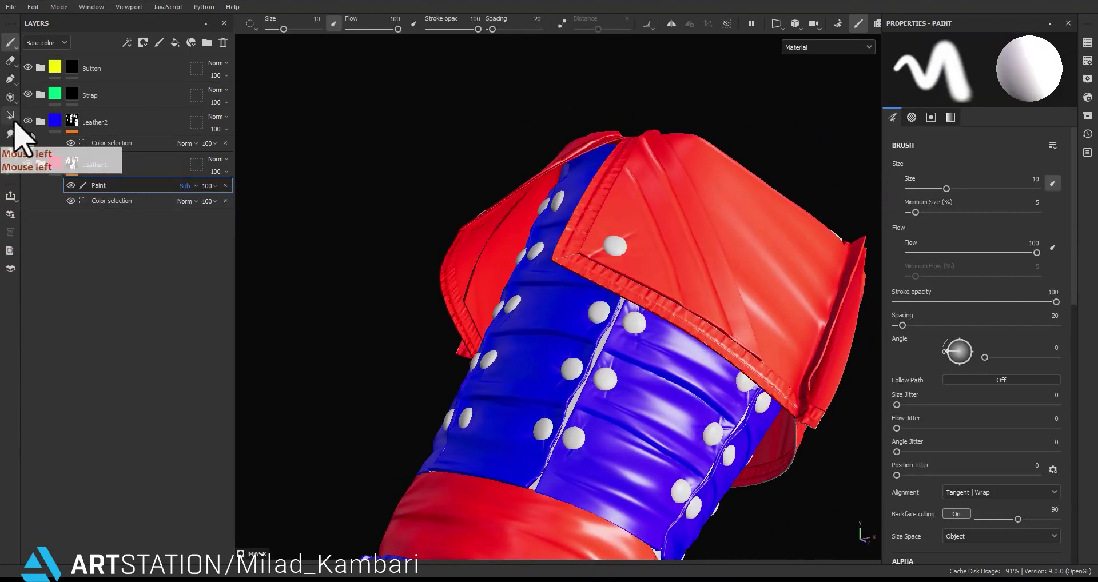
# Use Polygon Fill in mesh mode to subtract the cuff flaps' triangular panels and edge trims from the Leather1 mask.
pyautogui.click(10, 115)
pyautogui.click(287, 23)
pyautogui.click(617, 274)
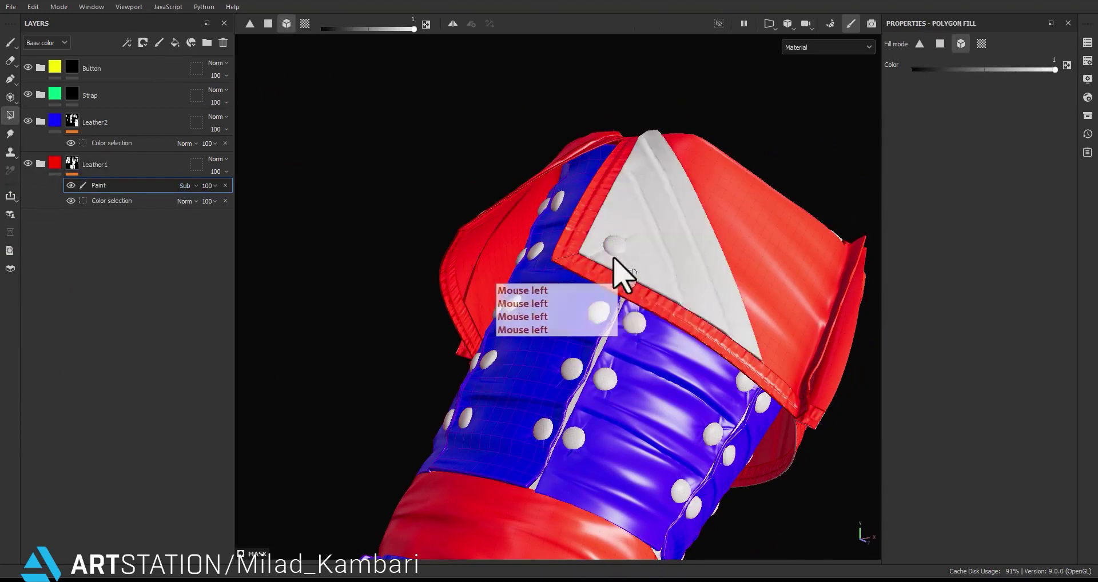
pyautogui.keyDown('alt'); pyautogui.moveTo(617, 273); pyautogui.dragTo(476, 289); pyautogui.keyUp('alt')
pyautogui.click(412, 276)
pyautogui.click(480, 284)
pyautogui.click(625, 286)
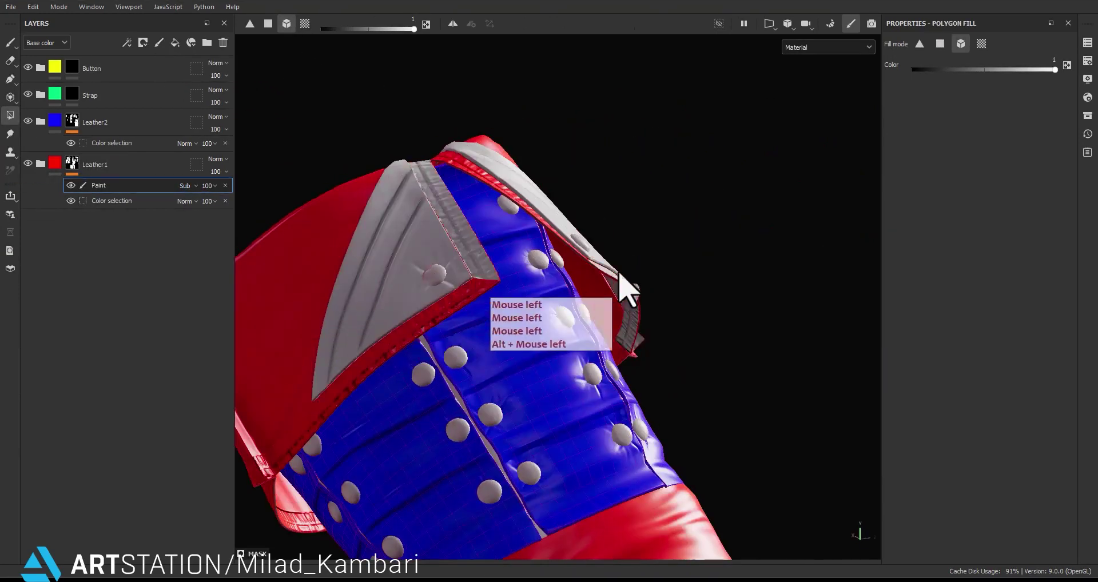
pyautogui.click(578, 260)
# Subtract the remaining trim strips along the cuff's lower edge from the Leather1 mask.
pyautogui.keyDown('alt'); pyautogui.moveTo(625, 287); pyautogui.dragTo(443, 273); pyautogui.keyUp('alt')
pyautogui.click(437, 259)
pyautogui.scroll(-4, 437, 258)
pyautogui.keyDown('alt'); pyautogui.moveTo(437, 258); pyautogui.dragTo(519, 335, button='middle'); pyautogui.keyUp('alt')
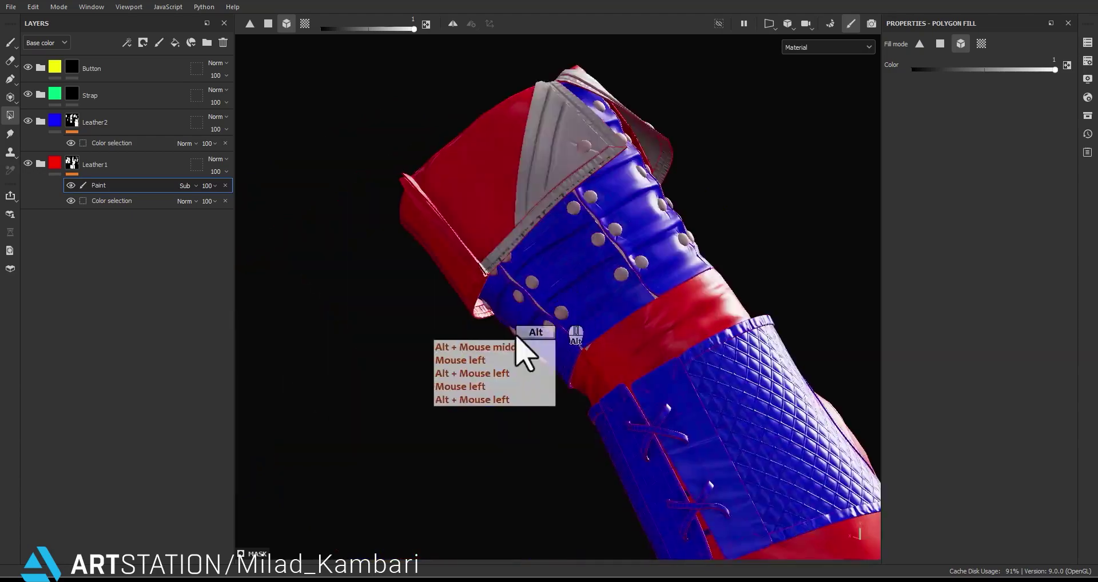
pyautogui.keyDown('alt'); pyautogui.moveTo(519, 336); pyautogui.dragTo(774, 379); pyautogui.keyUp('alt')
pyautogui.click(482, 292)
pyautogui.click(498, 292)
# Add a paint effect above the color selection in the Leather2 mask.
pyautogui.keyDown('alt'); pyautogui.moveTo(774, 379); pyautogui.dragTo(713, 299, button='middle'); pyautogui.keyUp('alt')
pyautogui.keyDown('alt'); pyautogui.moveTo(713, 299); pyautogui.dragTo(719, 334); pyautogui.keyUp('alt')
pyautogui.keyDown('alt'); pyautogui.moveTo(719, 333); pyautogui.dragTo(709, 326, button='middle'); pyautogui.keyUp('alt')
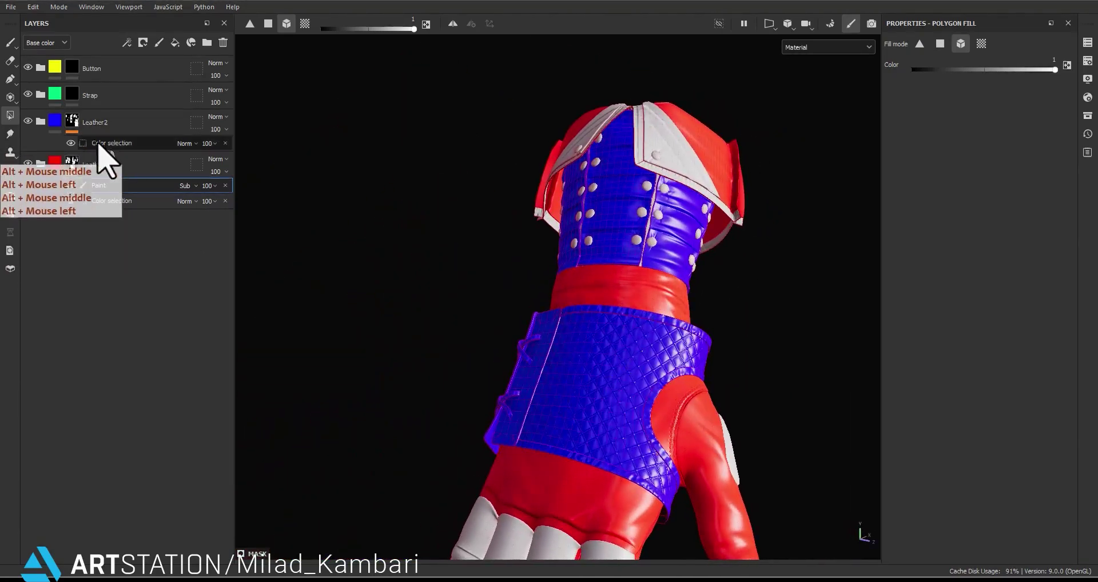
pyautogui.click(106, 142)
pyautogui.rightClick(105, 143)
pyautogui.click(139, 320)
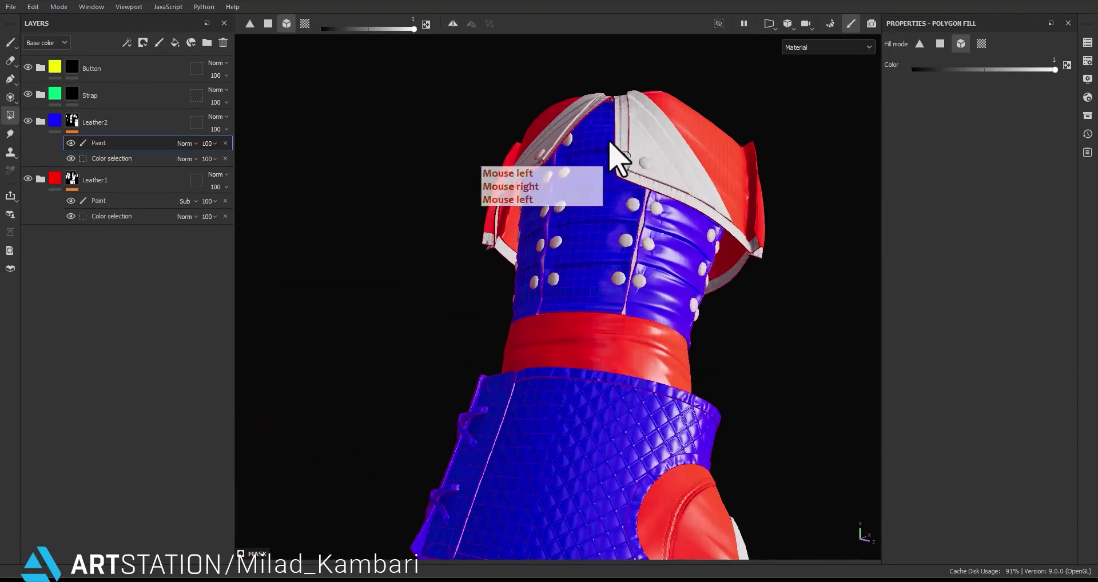
# Fill the front cuff flap's triangular panel and its edge trims into the Leather2 mask.
pyautogui.click(661, 167)
pyautogui.click(652, 151)
pyautogui.click(642, 137)
pyautogui.click(646, 140)
pyautogui.click(738, 243)
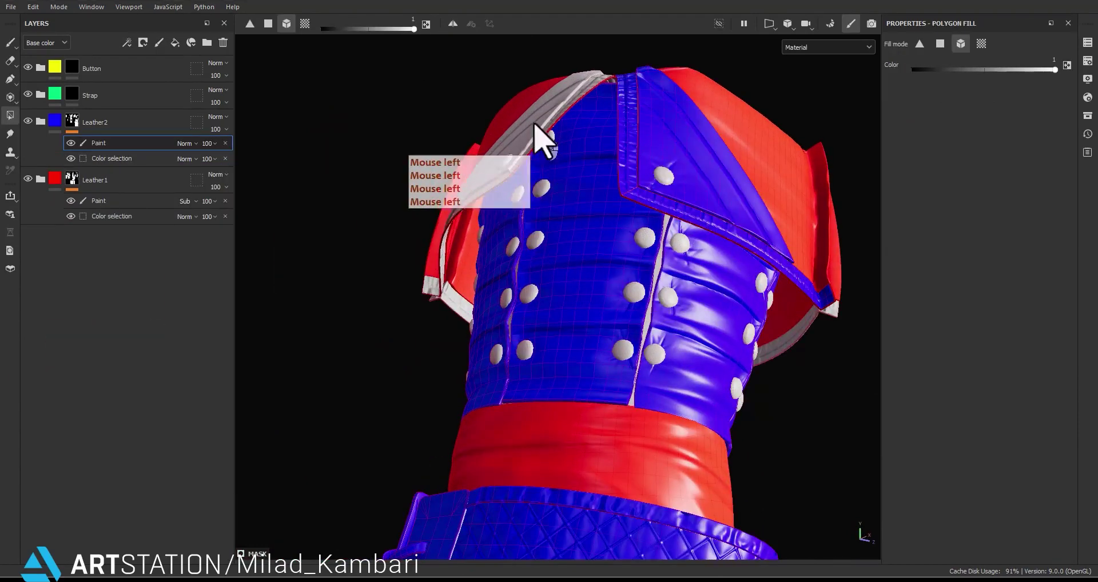
# Fill the opposite cuff flap's triangular panel and trims into the Leather2 mask.
pyautogui.keyDown('alt'); pyautogui.moveTo(534, 122); pyautogui.dragTo(658, 229); pyautogui.keyUp('alt')
pyautogui.click(648, 135)
pyautogui.click(610, 124)
pyautogui.click(663, 162)
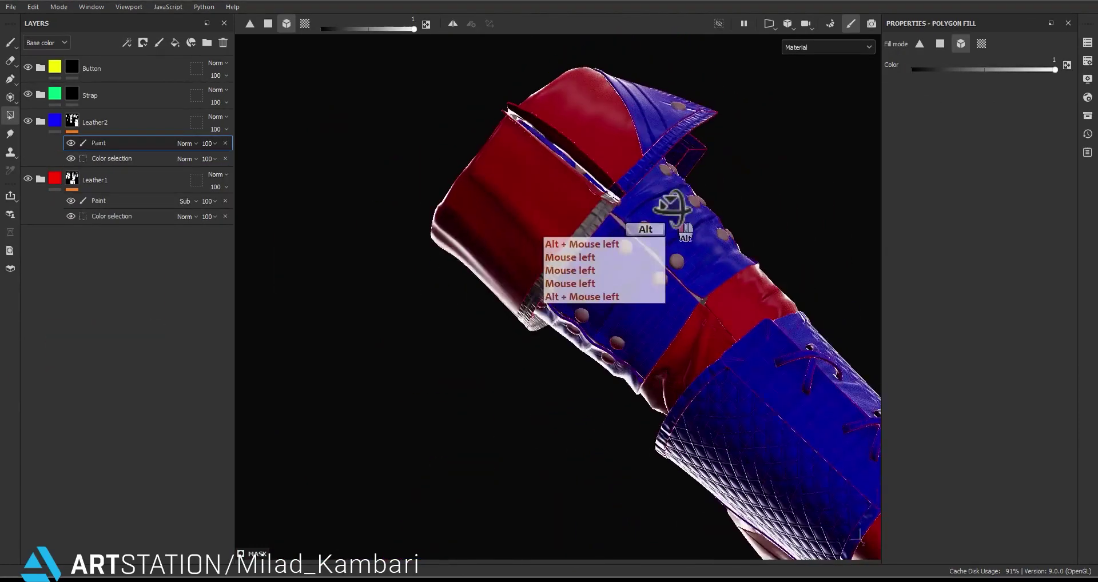
# Fill the remaining ribbed trim strip along the cuff's lower edge into the Leather2 mask.
pyautogui.click(588, 246)
pyautogui.keyDown('alt'); pyautogui.moveTo(589, 245); pyautogui.dragTo(595, 399); pyautogui.keyUp('alt')
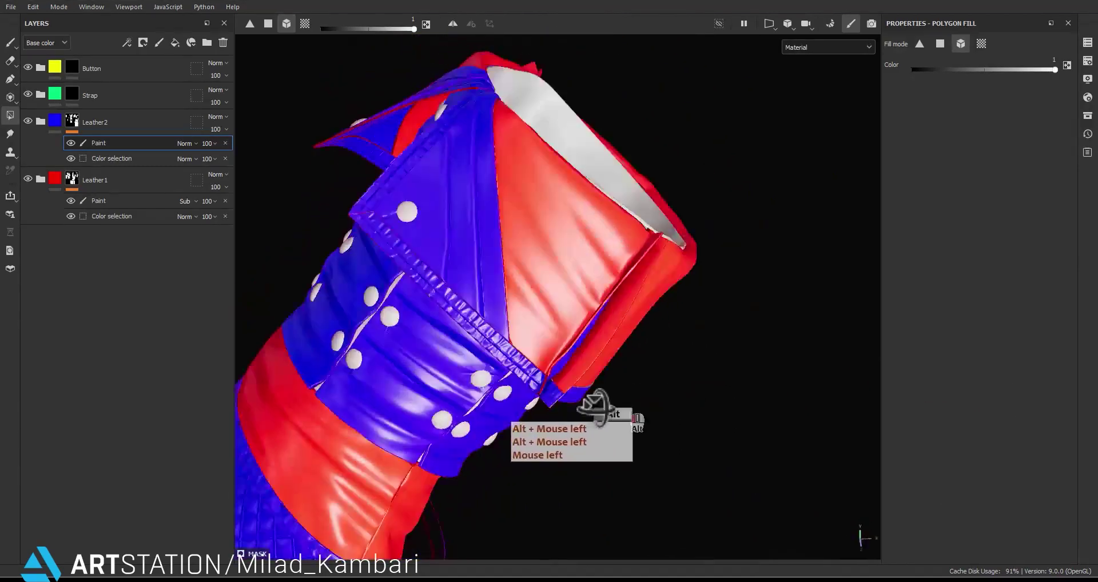
pyautogui.keyDown('alt'); pyautogui.moveTo(595, 399); pyautogui.dragTo(492, 366, button='middle'); pyautogui.keyUp('alt')
# Add the cuff lining's ID color (R 255, G 191, B 0) to the color selection in the Leather1 mask.
pyautogui.click(112, 216)
pyautogui.rightClick(112, 219)
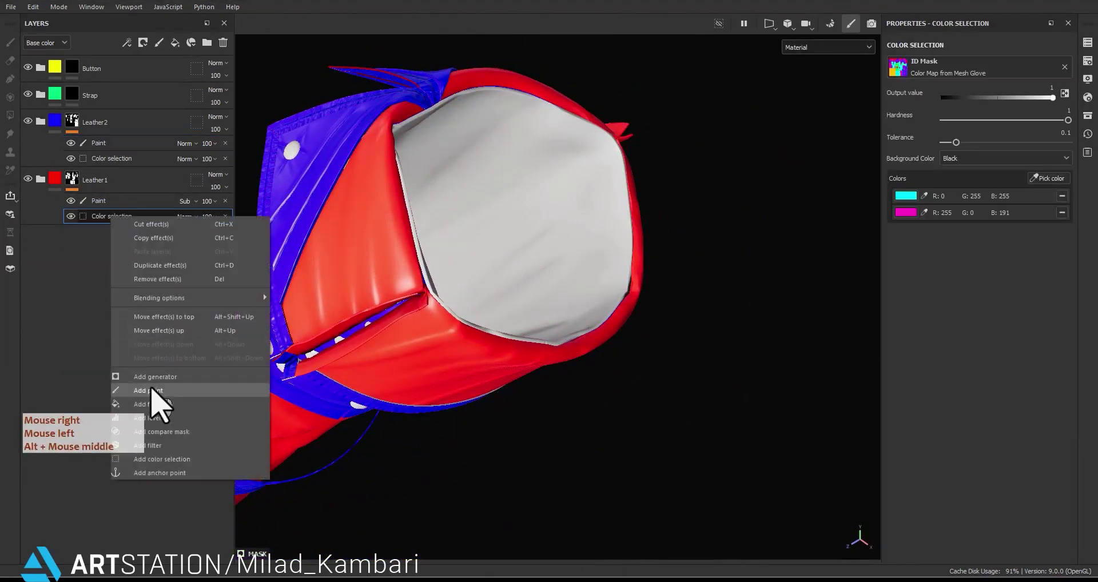
pyautogui.click(1044, 178)
pyautogui.click(536, 274)
pyautogui.scroll(-3, 532, 274)
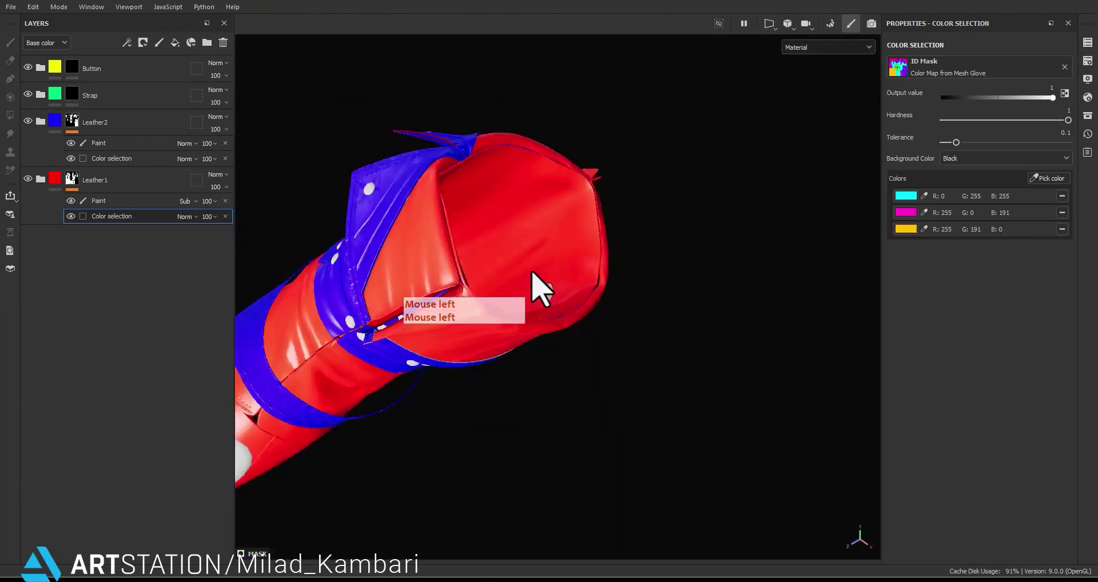
# Examine the glove from the cuff to the fingers for parts not yet covered by any folder mask.
pyautogui.keyDown('alt'); pyautogui.moveTo(531, 273); pyautogui.dragTo(517, 341); pyautogui.keyUp('alt')
pyautogui.keyDown('alt'); pyautogui.moveTo(517, 341); pyautogui.dragTo(617, 320, button='middle'); pyautogui.keyUp('alt')
pyautogui.keyDown('alt'); pyautogui.moveTo(618, 320); pyautogui.dragTo(554, 292); pyautogui.keyUp('alt')
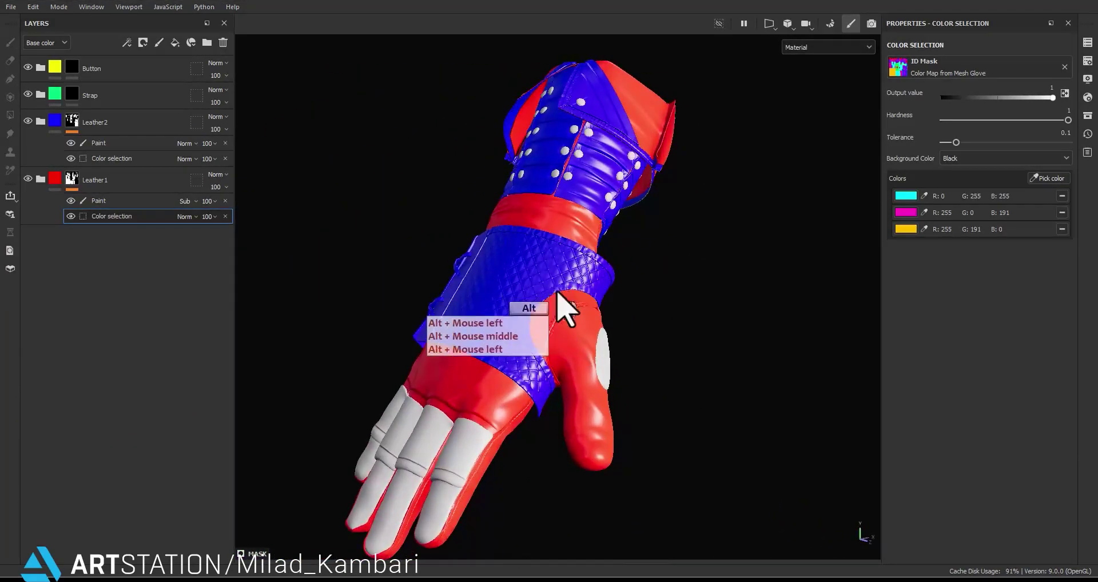
pyautogui.keyDown('alt'); pyautogui.moveTo(554, 292); pyautogui.dragTo(515, 394, button='middle'); pyautogui.keyUp('alt')
pyautogui.moveTo(515, 394)
pyautogui.keyDown('alt'); pyautogui.mouseDown()
pyautogui.moveTo(828, 350)
pyautogui.moveTo(496, 406)
pyautogui.mouseUp(); pyautogui.keyUp('alt')
pyautogui.keyDown('alt'); pyautogui.moveTo(497, 406); pyautogui.dragTo(521, 332, button='middle'); pyautogui.keyUp('alt')
pyautogui.keyDown('alt'); pyautogui.moveTo(520, 332); pyautogui.dragTo(497, 395); pyautogui.keyUp('alt')
pyautogui.keyDown('alt'); pyautogui.moveTo(497, 394); pyautogui.dragTo(516, 353, button='middle'); pyautogui.keyUp('alt')
pyautogui.keyDown('alt'); pyautogui.moveTo(516, 352); pyautogui.dragTo(566, 355); pyautogui.keyUp('alt')
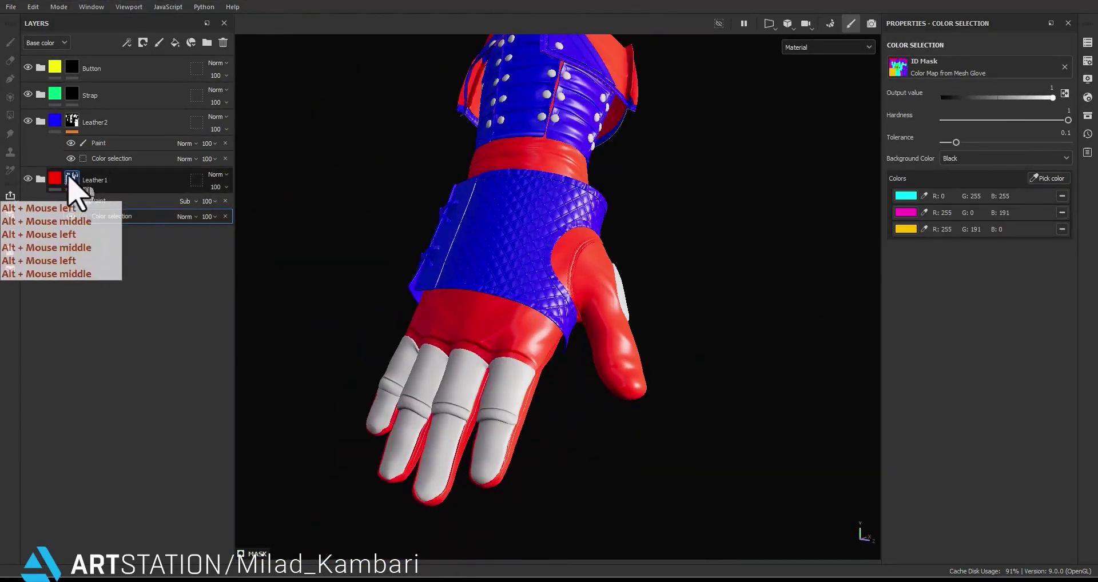
# Create a folder named Fabric between Button and Strap and give it a black mask.
pyautogui.click(72, 190)
pyautogui.click(72, 132)
pyautogui.click(119, 98)
pyautogui.click(159, 42)
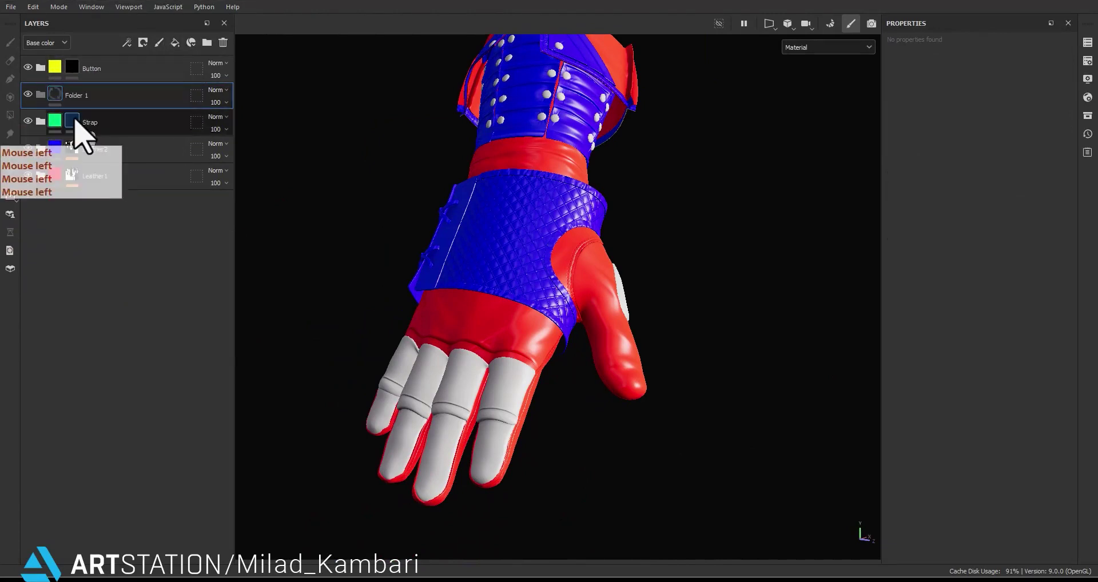
pyautogui.doubleClick(77, 95)
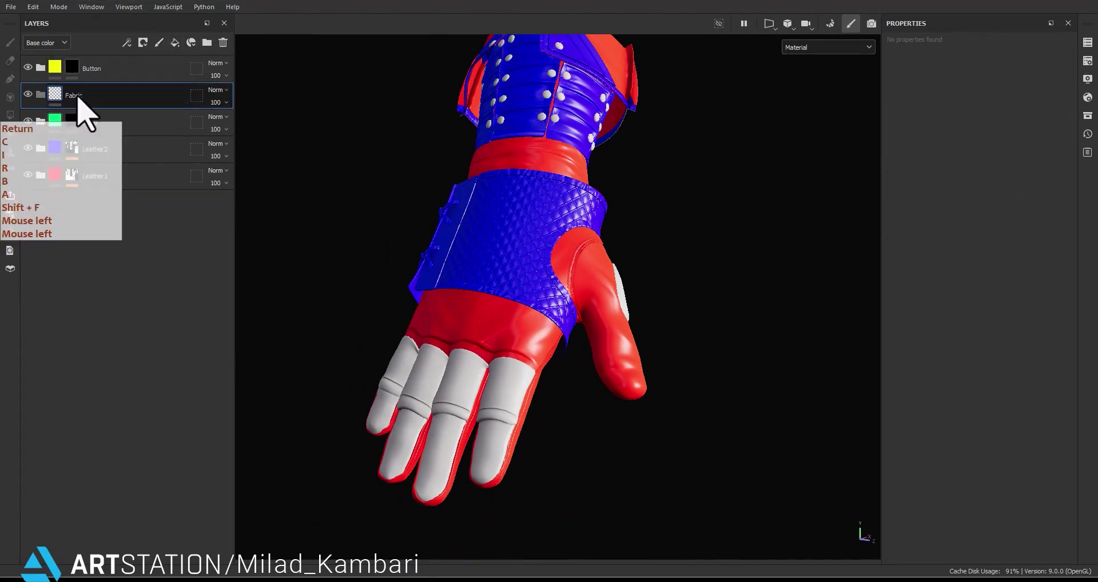
pyautogui.rightClick(80, 101)
pyautogui.click(121, 9)
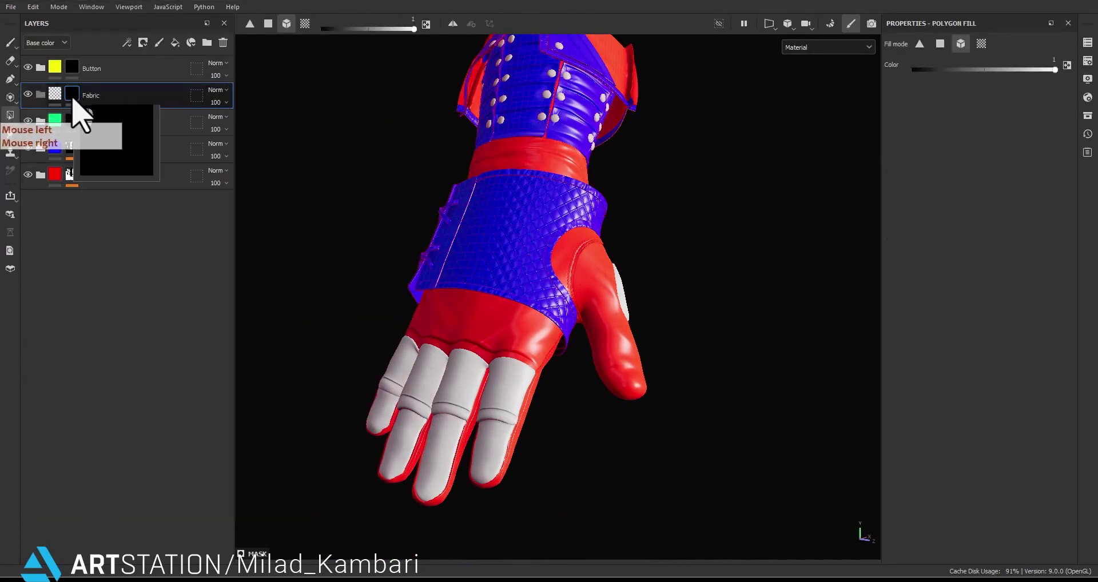
# Copy the Strap folder's fill layer into the Fabric folder and set the copy's base color to orange.
pyautogui.click(40, 120)
pyautogui.click(56, 149)
pyautogui.keyDown('alt'); pyautogui.moveTo(55, 148); pyautogui.dragTo(114, 100); pyautogui.keyUp('alt')
pyautogui.click(40, 149)
pyautogui.click(977, 343)
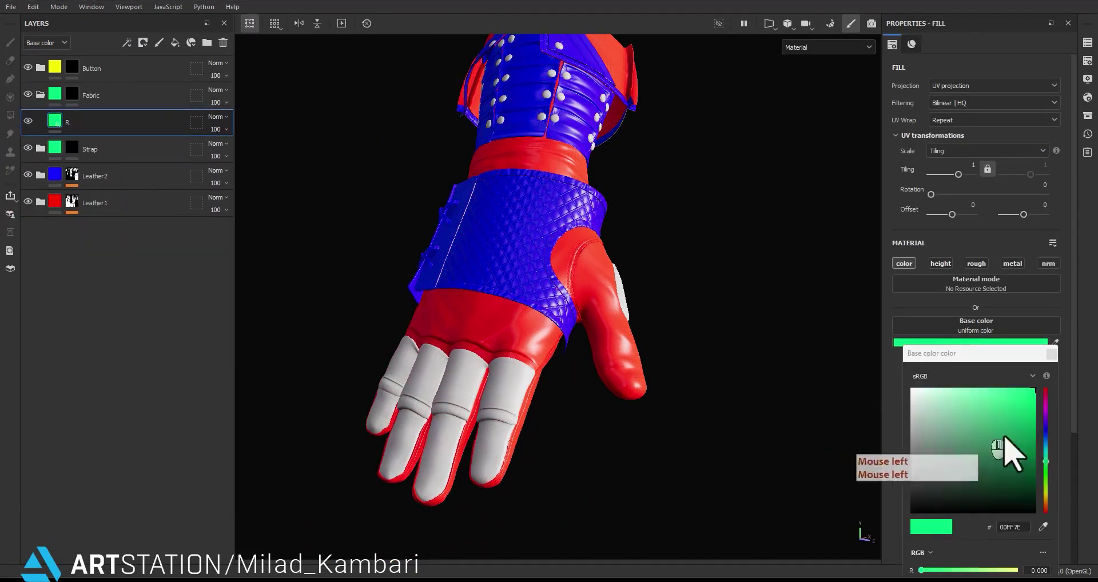
pyautogui.click(1052, 354)
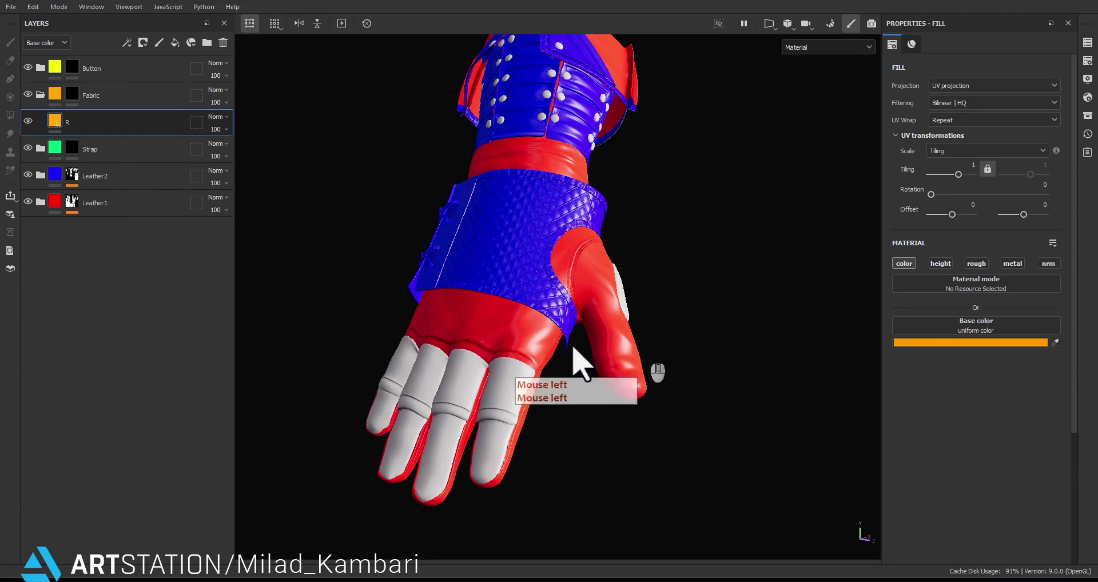
# Add a paint effect to the Fabric folder's mask.
pyautogui.keyDown('alt'); pyautogui.moveTo(644, 363); pyautogui.dragTo(696, 357, button='middle'); pyautogui.keyUp('alt')
pyautogui.click(75, 96)
pyautogui.rightClick(80, 103)
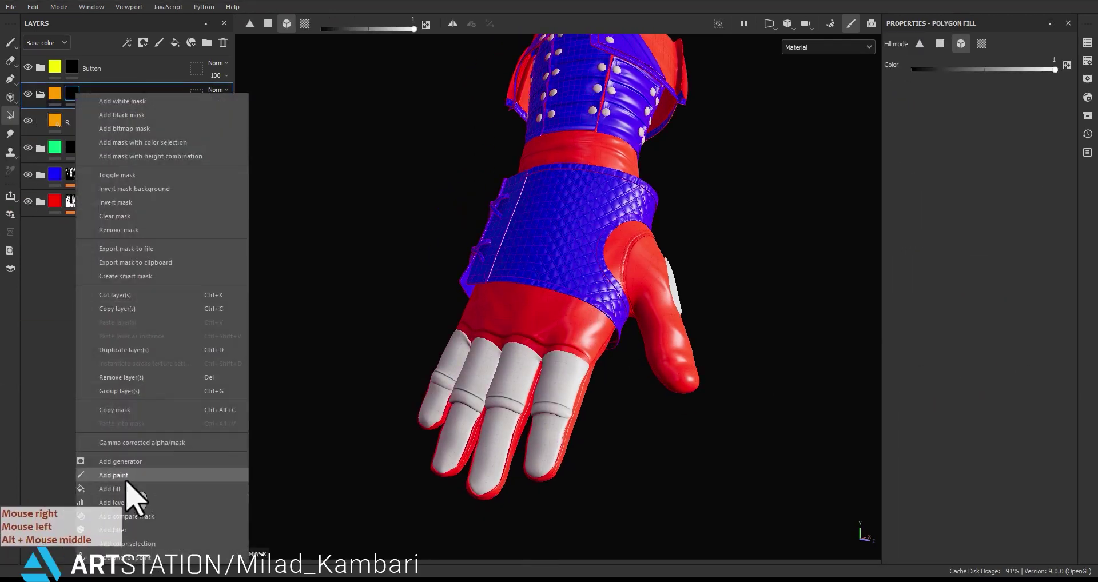
pyautogui.click(128, 493)
# Fill the segmented back panels of all four fingers into the Fabric mask.
pyautogui.scroll(3, 564, 380)
pyautogui.click(564, 380)
pyautogui.click(470, 343)
pyautogui.click(449, 436)
pyautogui.click(538, 456)
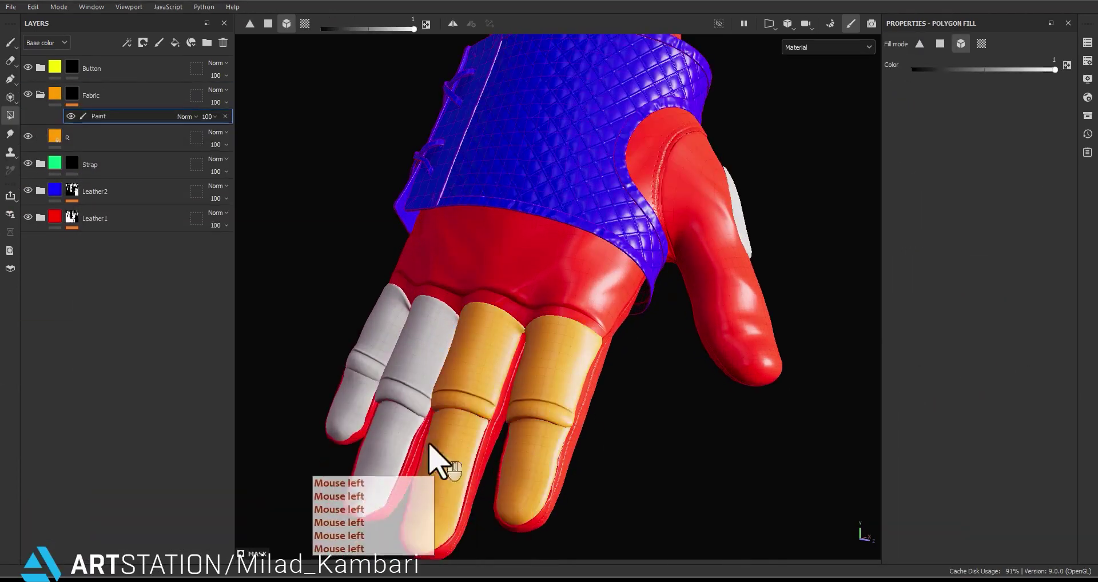
pyautogui.click(424, 356)
pyautogui.click(382, 429)
pyautogui.click(351, 400)
pyautogui.click(377, 352)
# Fill the oval patch on the thumb into the Fabric mask.
pyautogui.keyDown('alt'); pyautogui.moveTo(597, 316); pyautogui.dragTo(554, 394, button='middle'); pyautogui.keyUp('alt')
pyautogui.keyDown('alt'); pyautogui.moveTo(555, 394); pyautogui.dragTo(461, 372); pyautogui.keyUp('alt')
pyautogui.click(674, 349)
pyautogui.click(674, 350)
# Collapse the Fabric folder and add a paint effect to the Button folder's mask.
pyautogui.keyDown('alt'); pyautogui.moveTo(652, 347); pyautogui.dragTo(555, 350); pyautogui.keyUp('alt')
pyautogui.keyDown('alt'); pyautogui.moveTo(555, 351); pyautogui.dragTo(515, 366, button='right'); pyautogui.keyUp('alt')
pyautogui.keyDown('alt'); pyautogui.moveTo(572, 389); pyautogui.dragTo(595, 492, button='middle'); pyautogui.keyUp('alt')
pyautogui.keyDown('alt'); pyautogui.moveTo(572, 435); pyautogui.dragTo(607, 417); pyautogui.keyUp('alt')
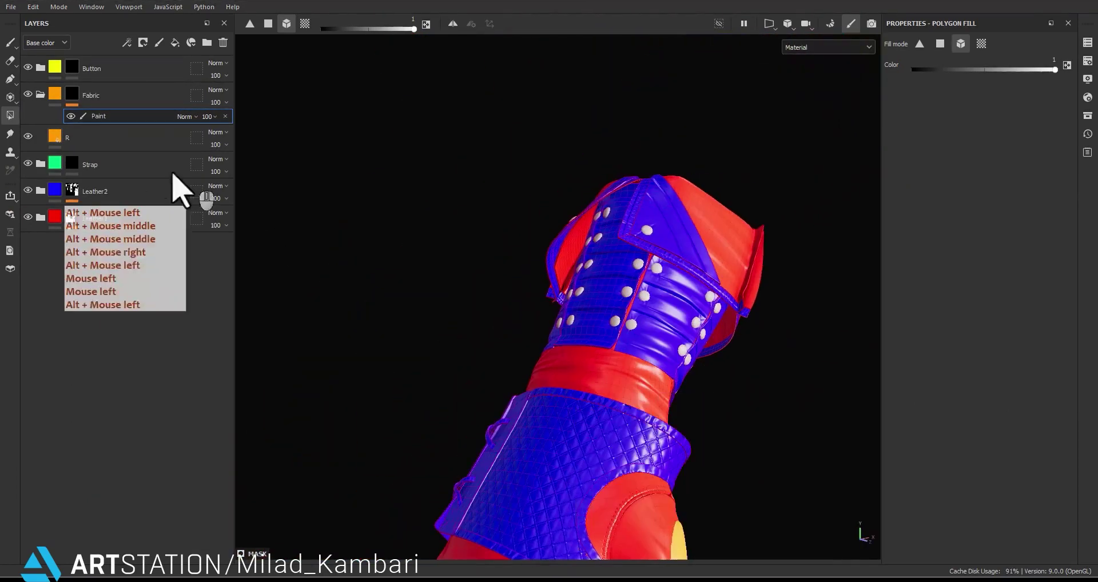
pyautogui.click(56, 99)
pyautogui.click(41, 96)
pyautogui.click(71, 67)
pyautogui.rightClick(71, 68)
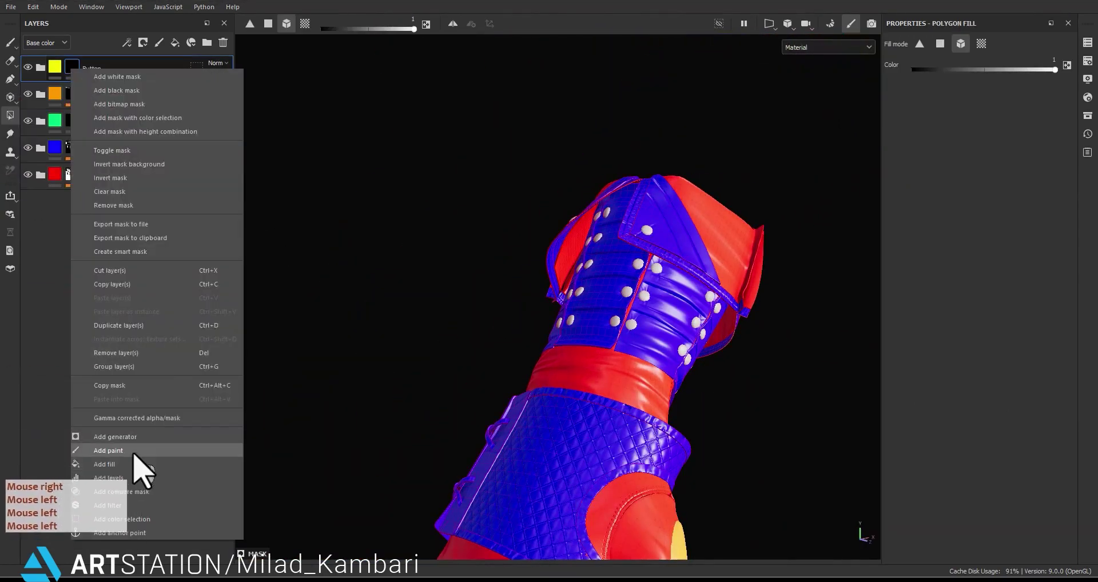
pyautogui.click(133, 454)
# Fill two buttons beside the cuff's front seam and the flap's button into the Button mask.
pyautogui.scroll(5, 666, 282)
pyautogui.click(631, 301)
pyautogui.click(662, 229)
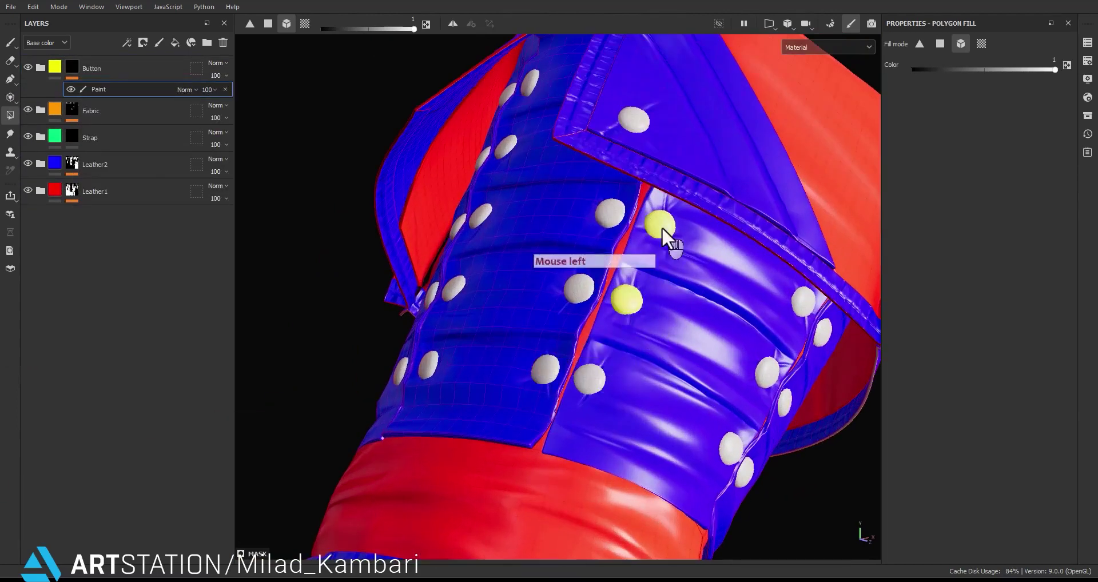
pyautogui.click(636, 123)
# Fill a whole group of cuff buttons together with the surrounding cuff panels into the Button mask.
pyautogui.keyDown('alt'); pyautogui.moveTo(634, 279); pyautogui.dragTo(623, 200, button='right'); pyautogui.keyUp('alt')
pyautogui.keyDown('alt'); pyautogui.moveTo(623, 200); pyautogui.dragTo(672, 209); pyautogui.keyUp('alt')
pyautogui.keyDown('alt'); pyautogui.moveTo(672, 209); pyautogui.dragTo(680, 169, button='right'); pyautogui.keyUp('alt')
pyautogui.keyDown('alt'); pyautogui.moveTo(680, 170); pyautogui.dragTo(709, 174); pyautogui.keyUp('alt')
pyautogui.moveTo(795, 138); pyautogui.dragTo(482, 346)
pyautogui.keyDown('alt'); pyautogui.moveTo(482, 346); pyautogui.dragTo(716, 135); pyautogui.keyUp('alt')
pyautogui.click(650, 259)
# Extend the Button mask fill over the buttons and panels on the remaining sides of the cuff.
pyautogui.keyDown('alt'); pyautogui.moveTo(654, 190); pyautogui.dragTo(497, 222); pyautogui.keyUp('alt')
pyautogui.keyDown('alt'); pyautogui.moveTo(497, 222); pyautogui.dragTo(672, 276, button='middle'); pyautogui.keyUp('alt')
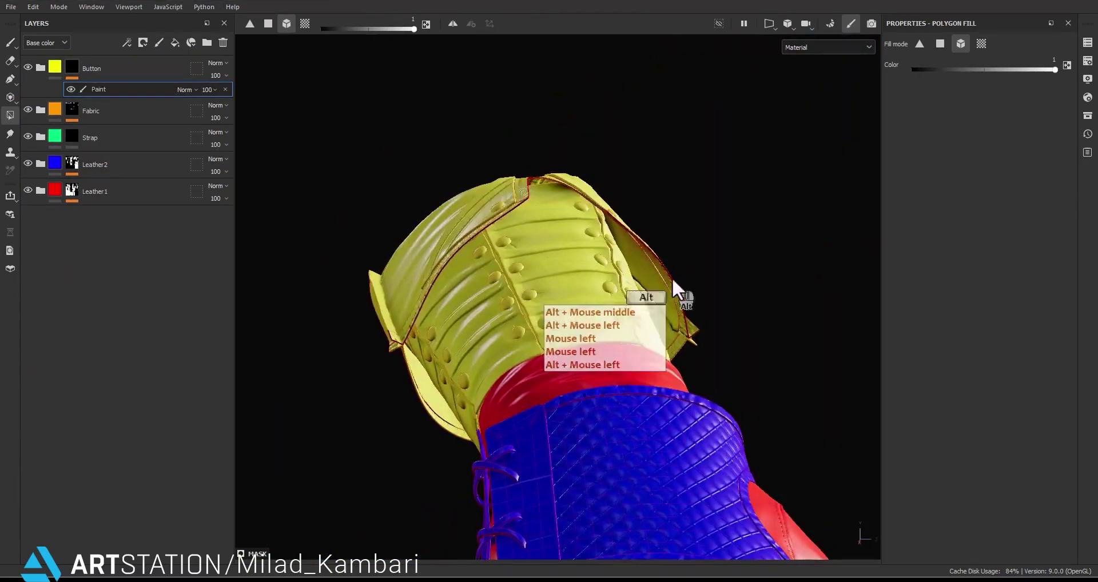
pyautogui.keyDown('alt'); pyautogui.moveTo(671, 277); pyautogui.dragTo(583, 297); pyautogui.keyUp('alt')
pyautogui.keyDown('alt'); pyautogui.moveTo(583, 297); pyautogui.dragTo(509, 315); pyautogui.keyUp('alt')
pyautogui.keyDown('alt'); pyautogui.moveTo(509, 314); pyautogui.dragTo(634, 197, button='middle'); pyautogui.keyUp('alt')
pyautogui.keyDown('alt'); pyautogui.moveTo(634, 198); pyautogui.dragTo(615, 229); pyautogui.keyUp('alt')
pyautogui.moveTo(551, 366); pyautogui.dragTo(513, 309)
# Subtract the leather panels, flaps and trims from the Button mask all around the cuff, keeping the buttons filled.
pyautogui.press('x')
pyautogui.click(708, 333)
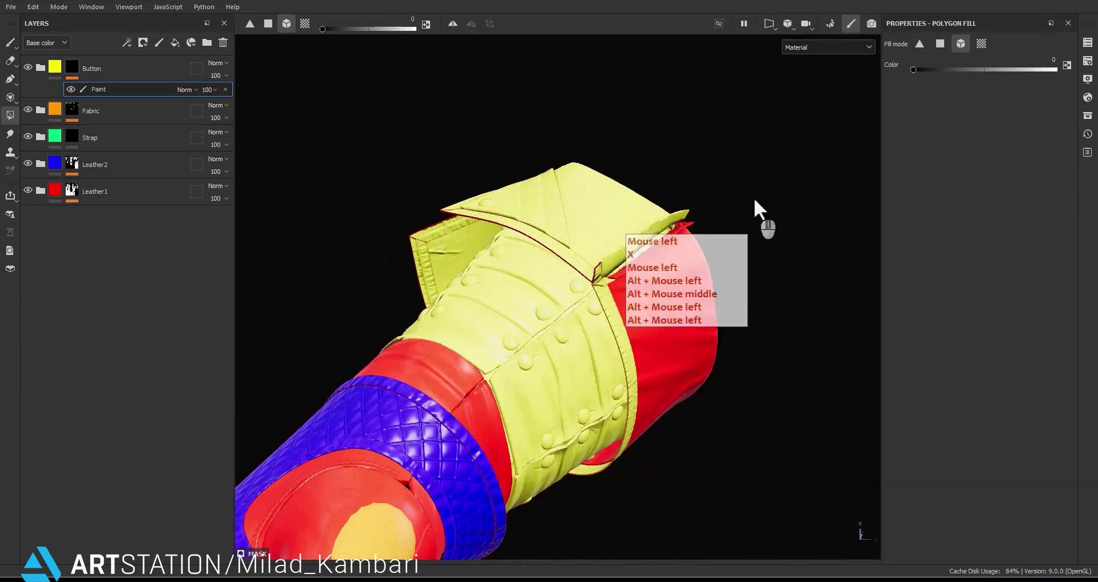
pyautogui.moveTo(737, 177); pyautogui.dragTo(629, 266)
pyautogui.keyDown('alt'); pyautogui.moveTo(629, 266); pyautogui.dragTo(744, 346); pyautogui.keyUp('alt')
pyautogui.keyDown('alt'); pyautogui.moveTo(715, 286); pyautogui.dragTo(658, 395, button='middle'); pyautogui.keyUp('alt')
pyautogui.keyDown('alt'); pyautogui.moveTo(658, 394); pyautogui.dragTo(619, 359); pyautogui.keyUp('alt')
pyautogui.moveTo(633, 289); pyautogui.dragTo(400, 422)
pyautogui.keyDown('alt'); pyautogui.moveTo(412, 417); pyautogui.dragTo(584, 389); pyautogui.keyUp('alt')
pyautogui.keyDown('alt'); pyautogui.moveTo(584, 388); pyautogui.dragTo(651, 279, button='middle'); pyautogui.keyUp('alt')
pyautogui.keyDown('alt'); pyautogui.moveTo(650, 279); pyautogui.dragTo(475, 220); pyautogui.keyUp('alt')
pyautogui.moveTo(544, 272)
pyautogui.mouseDown()
pyautogui.moveTo(627, 338)
pyautogui.moveTo(555, 329)
pyautogui.mouseUp()
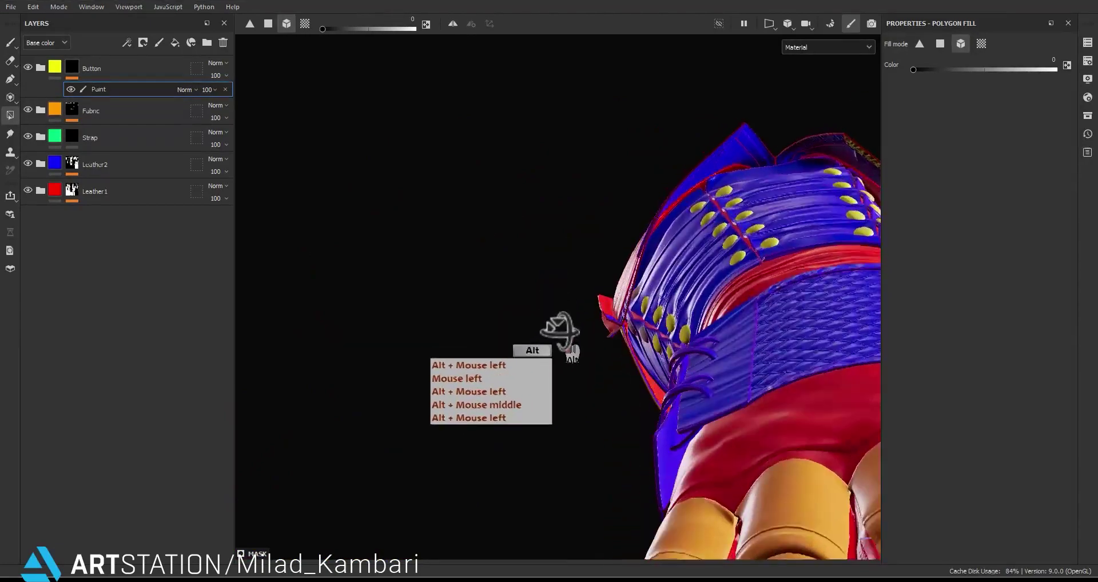
# Fill the missed buttons near the cuff's side seam above the laces into the Button mask.
pyautogui.scroll(5, 678, 327)
pyautogui.scroll(3, 678, 328)
pyautogui.press('x')
pyautogui.click(600, 349)
pyautogui.click(558, 321)
pyautogui.click(563, 201)
pyautogui.scroll(-6, 562, 201)
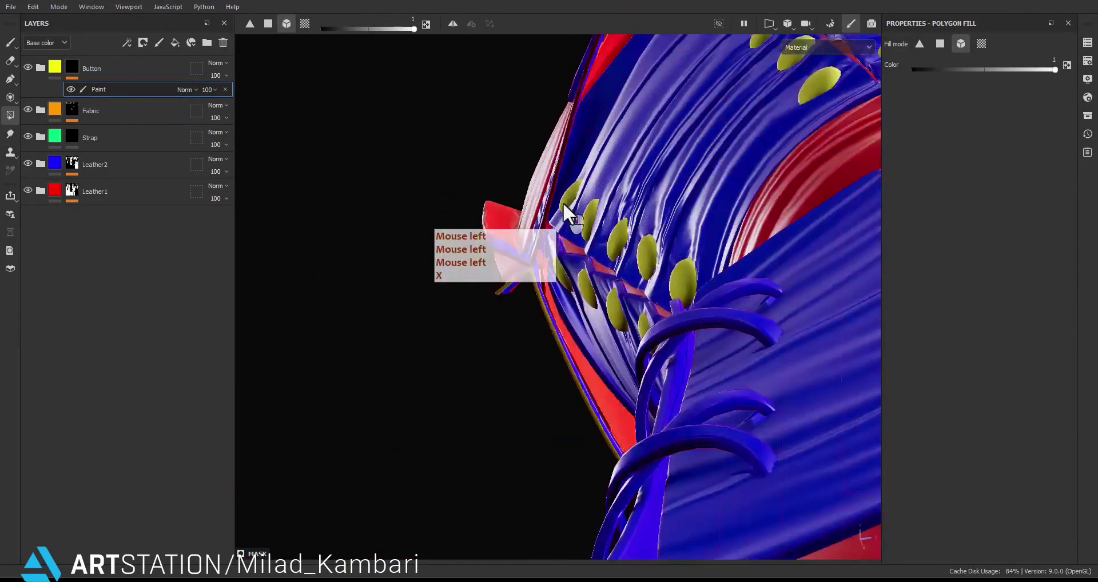
# Display the Button mask on its own and examine the cuff's corner for stray filled pieces.
pyautogui.keyDown('alt'); pyautogui.moveTo(846, 102); pyautogui.dragTo(783, 233, button='middle'); pyautogui.keyUp('alt')
pyautogui.keyDown('alt'); pyautogui.moveTo(783, 234); pyautogui.dragTo(664, 229); pyautogui.keyUp('alt')
pyautogui.keyDown('alt'); pyautogui.moveTo(663, 228); pyautogui.dragTo(691, 191, button='middle'); pyautogui.keyUp('alt')
pyautogui.keyDown('alt'); pyautogui.moveTo(691, 191); pyautogui.dragTo(710, 246); pyautogui.keyUp('alt')
pyautogui.keyDown('alt'); pyautogui.moveTo(709, 246); pyautogui.dragTo(760, 330, button='middle'); pyautogui.keyUp('alt')
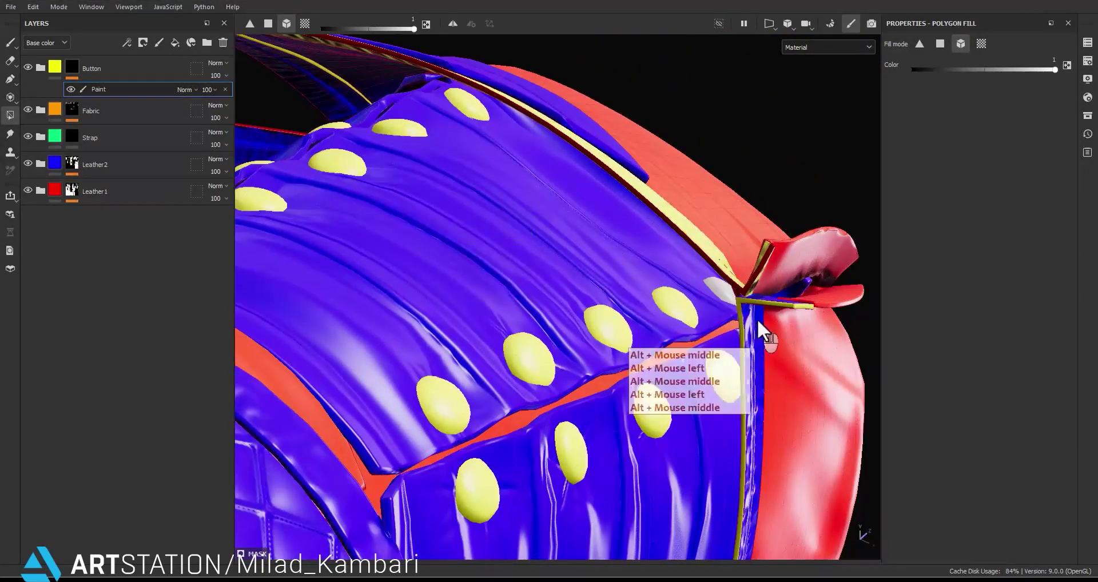
pyautogui.keyDown('alt'); pyautogui.click(77, 71); pyautogui.keyUp('alt')
pyautogui.keyDown('alt'); pyautogui.moveTo(728, 300); pyautogui.dragTo(667, 290, button='middle'); pyautogui.keyUp('alt')
pyautogui.keyDown('alt'); pyautogui.moveTo(667, 289); pyautogui.dragTo(629, 295); pyautogui.keyUp('alt')
pyautogui.keyDown('alt'); pyautogui.moveTo(629, 295); pyautogui.dragTo(595, 299, button='middle'); pyautogui.keyUp('alt')
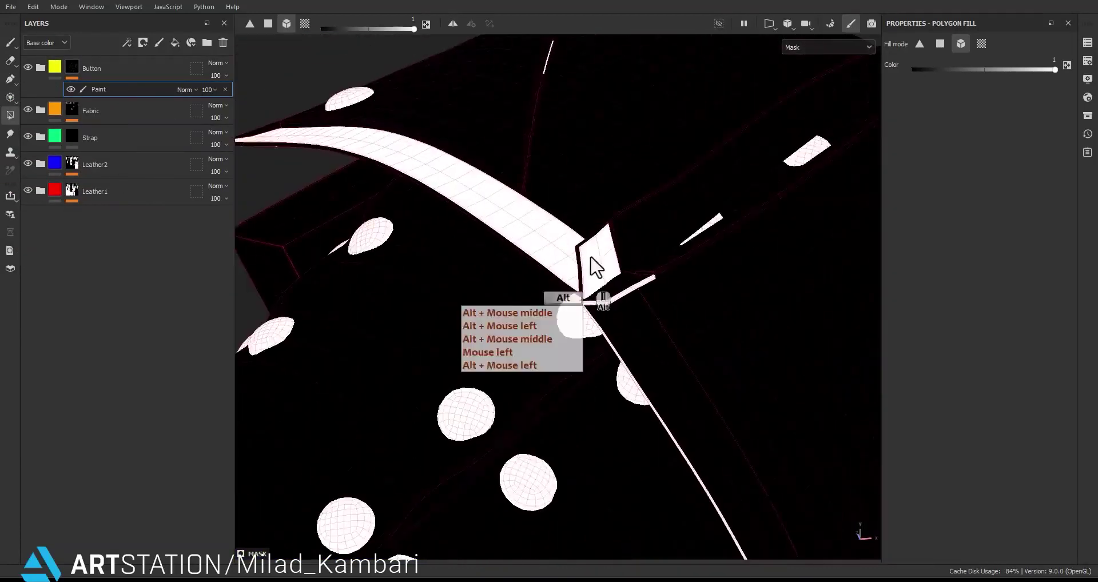
# Subtract the stray trim piece at the cuff's corner from the Button mask.
pyautogui.keyDown('alt'); pyautogui.moveTo(596, 299); pyautogui.dragTo(686, 182); pyautogui.keyUp('alt')
pyautogui.click(604, 300)
pyautogui.press('x')
pyautogui.click(604, 306)
# Inspect the isolated Button mask around the whole cuff and glove for leftover filled areas.
pyautogui.keyDown('alt'); pyautogui.moveTo(629, 364); pyautogui.dragTo(623, 309, button='right'); pyautogui.keyUp('alt')
pyautogui.keyDown('alt'); pyautogui.moveTo(624, 309); pyautogui.dragTo(577, 246); pyautogui.keyUp('alt')
pyautogui.keyDown('alt'); pyautogui.moveTo(578, 246); pyautogui.dragTo(567, 149, button='middle'); pyautogui.keyUp('alt')
pyautogui.keyDown('alt'); pyautogui.moveTo(566, 148); pyautogui.dragTo(617, 179); pyautogui.keyUp('alt')
pyautogui.keyDown('alt'); pyautogui.moveTo(618, 179); pyautogui.dragTo(645, 245, button='middle'); pyautogui.keyUp('alt')
pyautogui.keyDown('alt'); pyautogui.moveTo(645, 245); pyautogui.dragTo(540, 329); pyautogui.keyUp('alt')
pyautogui.keyDown('alt'); pyautogui.moveTo(540, 329); pyautogui.dragTo(452, 360, button='middle'); pyautogui.keyUp('alt')
pyautogui.keyDown('alt'); pyautogui.moveTo(452, 360); pyautogui.dragTo(696, 274); pyautogui.keyUp('alt')
pyautogui.keyDown('alt'); pyautogui.moveTo(706, 263); pyautogui.dragTo(630, 321, button='middle'); pyautogui.keyUp('alt')
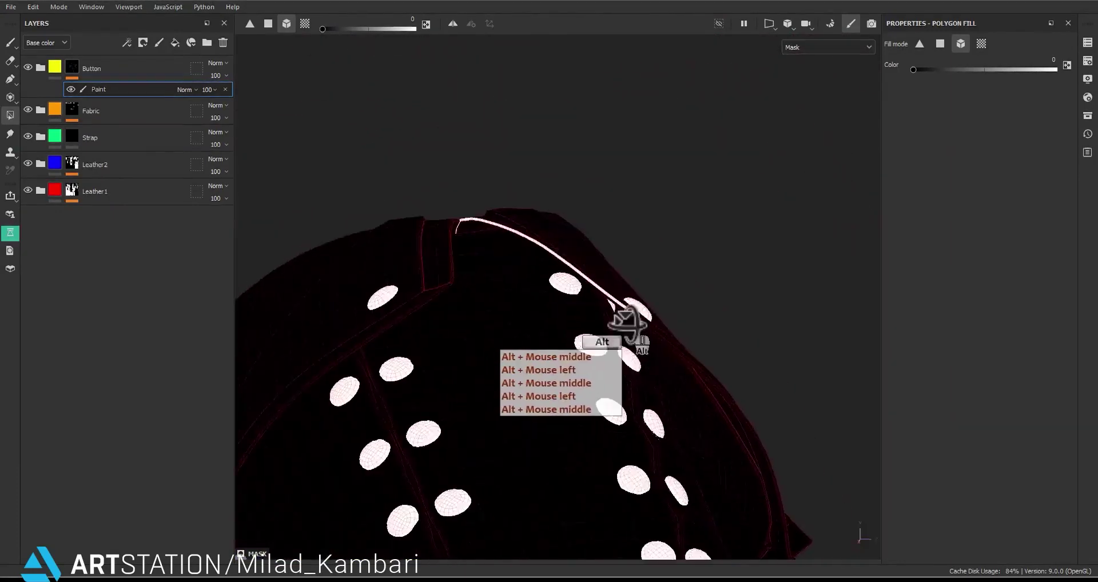
pyautogui.keyDown('alt'); pyautogui.moveTo(630, 321); pyautogui.dragTo(520, 338); pyautogui.keyUp('alt')
pyautogui.keyDown('alt'); pyautogui.moveTo(521, 337); pyautogui.dragTo(490, 367, button='right'); pyautogui.keyUp('alt')
pyautogui.keyDown('alt'); pyautogui.moveTo(490, 367); pyautogui.dragTo(552, 343, button='middle'); pyautogui.keyUp('alt')
pyautogui.keyDown('alt'); pyautogui.moveTo(552, 344); pyautogui.dragTo(668, 352); pyautogui.keyUp('alt')
pyautogui.keyDown('alt'); pyautogui.moveTo(668, 352); pyautogui.dragTo(607, 326, button='middle'); pyautogui.keyUp('alt')
pyautogui.keyDown('alt'); pyautogui.moveTo(606, 326); pyautogui.dragTo(626, 294); pyautogui.keyUp('alt')
pyautogui.keyDown('alt'); pyautogui.moveTo(627, 294); pyautogui.dragTo(583, 320, button='right'); pyautogui.keyUp('alt')
pyautogui.keyDown('alt'); pyautogui.moveTo(584, 321); pyautogui.dragTo(915, 274); pyautogui.keyUp('alt')
pyautogui.keyDown('alt'); pyautogui.moveTo(915, 275); pyautogui.dragTo(801, 321, button='middle'); pyautogui.keyUp('alt')
pyautogui.keyDown('alt'); pyautogui.moveTo(801, 321); pyautogui.dragTo(761, 355); pyautogui.keyUp('alt')
pyautogui.keyDown('alt'); pyautogui.moveTo(760, 355); pyautogui.dragTo(709, 392, button='right'); pyautogui.keyUp('alt')
pyautogui.keyDown('alt'); pyautogui.moveTo(709, 392); pyautogui.dragTo(484, 262); pyautogui.keyUp('alt')
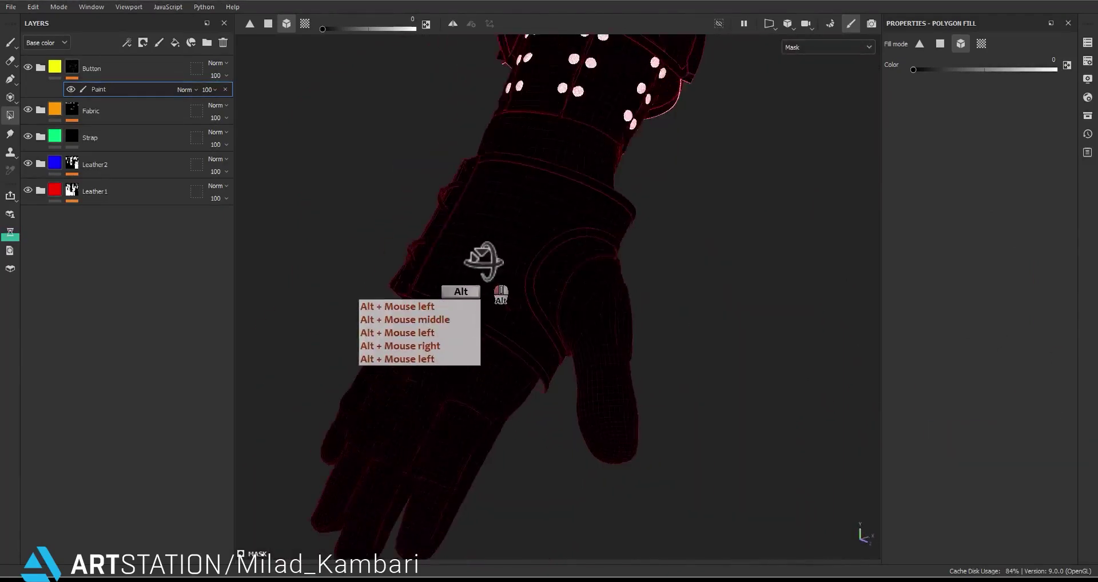
# Return to the material display and add a paint effect to the Strap folder's mask.
pyautogui.click(57, 73)
pyautogui.keyDown('alt'); pyautogui.moveTo(446, 234); pyautogui.dragTo(539, 247, button='middle'); pyautogui.keyUp('alt')
pyautogui.click(85, 123)
pyautogui.rightClick(85, 123)
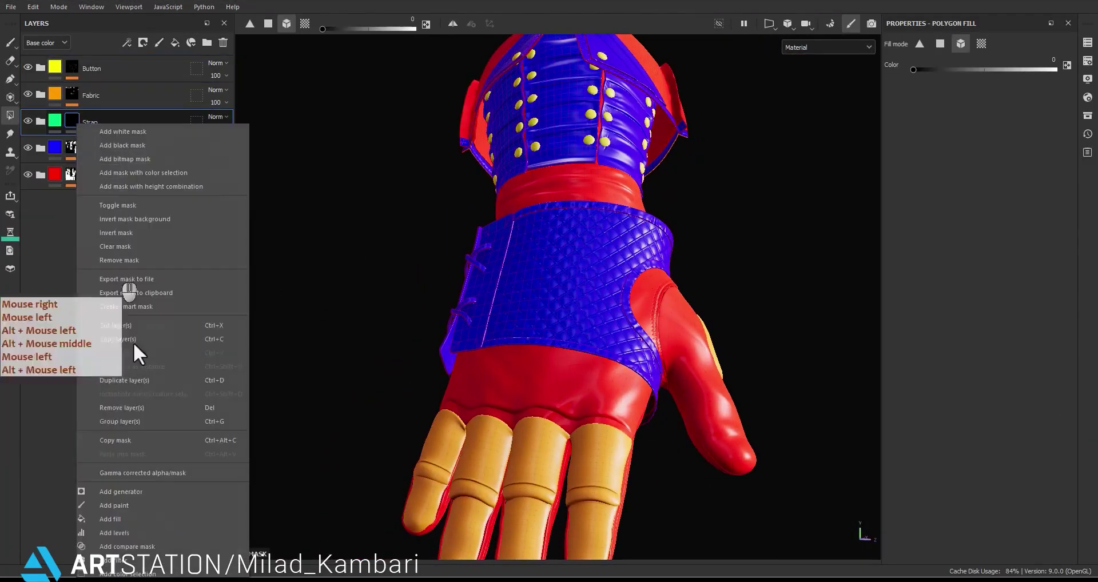
pyautogui.click(141, 506)
# Fill the two crossed laces on the edge of the quilted wrist guard into the Strap mask.
pyautogui.scroll(8, 434, 267)
pyautogui.click(447, 207)
pyautogui.press('x')
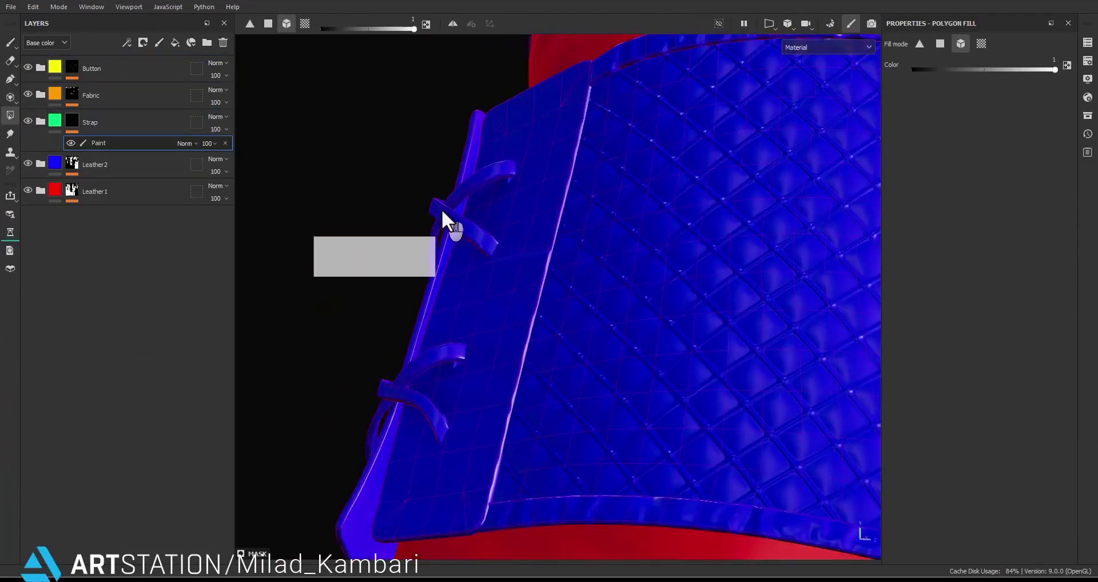
pyautogui.click(441, 208)
pyautogui.click(415, 369)
# Examine the laces and the rest of the glove from several sides to check the Strap mask's coverage.
pyautogui.keyDown('alt'); pyautogui.moveTo(415, 369); pyautogui.dragTo(460, 224, button='middle'); pyautogui.keyUp('alt')
pyautogui.keyDown('alt'); pyautogui.moveTo(459, 224); pyautogui.dragTo(409, 80, button='right'); pyautogui.keyUp('alt')
pyautogui.keyDown('alt'); pyautogui.moveTo(423, 126); pyautogui.dragTo(504, 252, button='middle'); pyautogui.keyUp('alt')
pyautogui.keyDown('alt'); pyautogui.moveTo(503, 252); pyautogui.dragTo(552, 294); pyautogui.keyUp('alt')
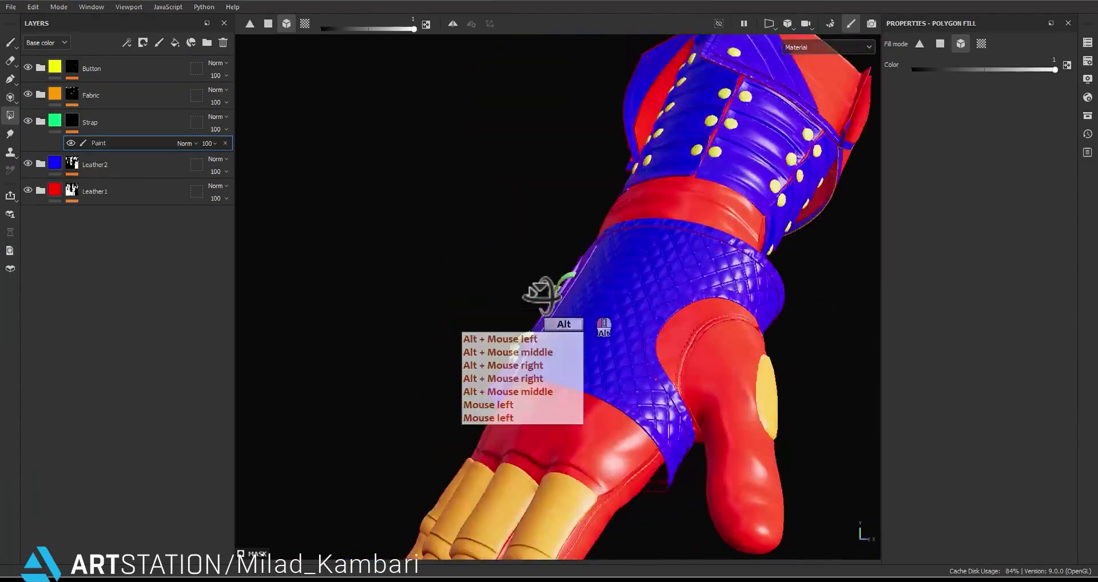
pyautogui.keyDown('alt'); pyautogui.moveTo(551, 294); pyautogui.dragTo(577, 331, button='middle'); pyautogui.keyUp('alt')
pyautogui.keyDown('alt'); pyautogui.moveTo(578, 331); pyautogui.dragTo(694, 348); pyautogui.keyUp('alt')
pyautogui.keyDown('alt'); pyautogui.moveTo(664, 297); pyautogui.dragTo(635, 343, button='middle'); pyautogui.keyUp('alt')
pyautogui.keyDown('alt'); pyautogui.moveTo(635, 366); pyautogui.dragTo(600, 343); pyautogui.keyUp('alt')
pyautogui.keyDown('alt'); pyautogui.moveTo(601, 337); pyautogui.dragTo(574, 192, button='right'); pyautogui.keyUp('alt')
pyautogui.keyDown('alt'); pyautogui.moveTo(578, 321); pyautogui.dragTo(704, 280, button='middle'); pyautogui.keyUp('alt')
pyautogui.moveTo(704, 281)
pyautogui.keyDown('alt'); pyautogui.mouseDown()
pyautogui.moveTo(804, 307)
pyautogui.moveTo(700, 286)
pyautogui.mouseUp(); pyautogui.keyUp('alt')
# Subtract the two wrist guard laces from the paint effect in the Leather2 mask.
pyautogui.click(75, 162)
pyautogui.click(106, 185)
pyautogui.scroll(5, 519, 246)
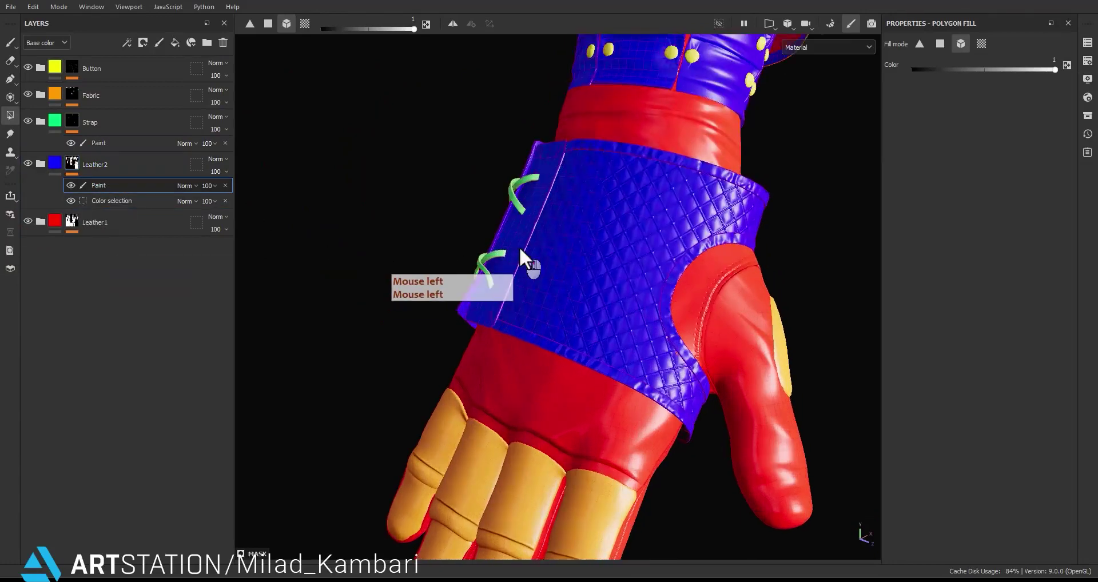
pyautogui.press('x')
pyautogui.click(475, 263)
pyautogui.click(515, 118)
# Display the Leather2 mask on its own and check its coverage across the glove.
pyautogui.keyDown('alt'); pyautogui.click(69, 160); pyautogui.keyUp('alt')
pyautogui.keyDown('alt'); pyautogui.moveTo(778, 417); pyautogui.dragTo(640, 245, button='right'); pyautogui.keyUp('alt')
pyautogui.keyDown('alt'); pyautogui.moveTo(626, 238); pyautogui.dragTo(570, 203, button='middle'); pyautogui.keyUp('alt')
pyautogui.keyDown('alt'); pyautogui.moveTo(570, 203); pyautogui.dragTo(167, 177); pyautogui.keyUp('alt')
pyautogui.click(45, 161)
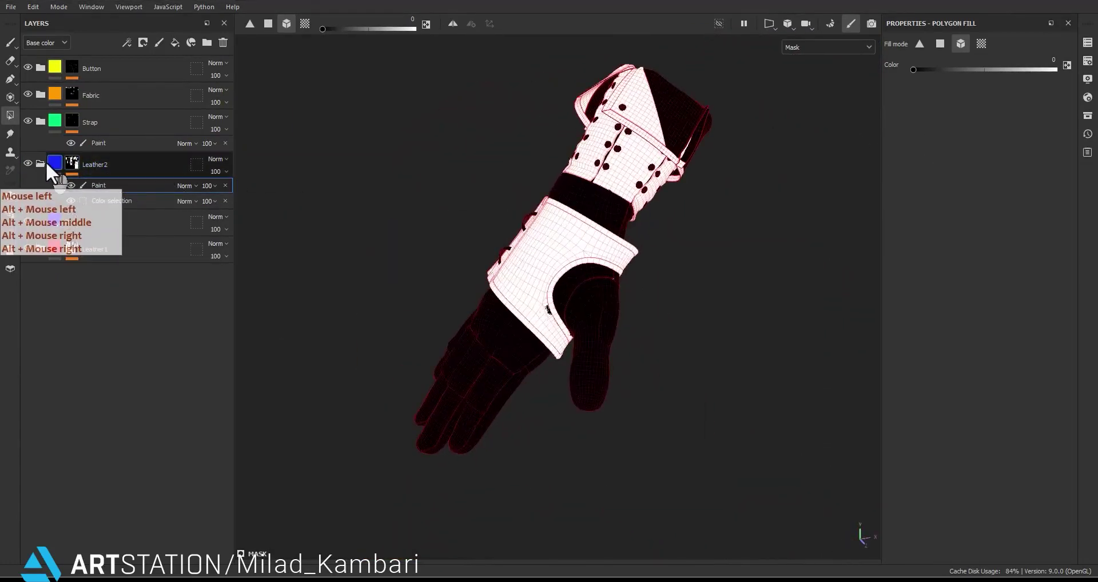
# Leave the Leather2 mask view, collapse the Strap and Leather2 mask effects, and examine the color-coded glove.
pyautogui.click(46, 161)
pyautogui.click(54, 160)
pyautogui.click(55, 121)
pyautogui.moveTo(412, 209)
pyautogui.keyDown('alt'); pyautogui.mouseDown()
pyautogui.moveTo(883, 190)
pyautogui.moveTo(662, 263)
pyautogui.moveTo(657, 299)
pyautogui.moveTo(677, 245)
pyautogui.moveTo(644, 309)
pyautogui.moveTo(666, 272)
pyautogui.mouseUp(); pyautogui.keyUp('alt')
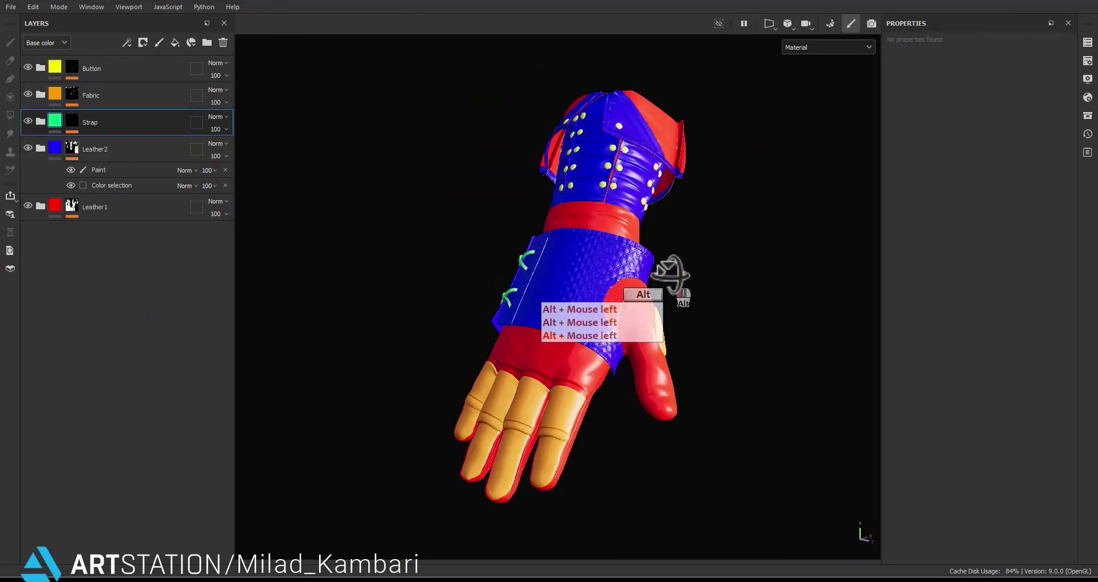
pyautogui.keyDown('alt'); pyautogui.moveTo(666, 272); pyautogui.dragTo(695, 297, button='right'); pyautogui.keyUp('alt')
pyautogui.click(54, 146)
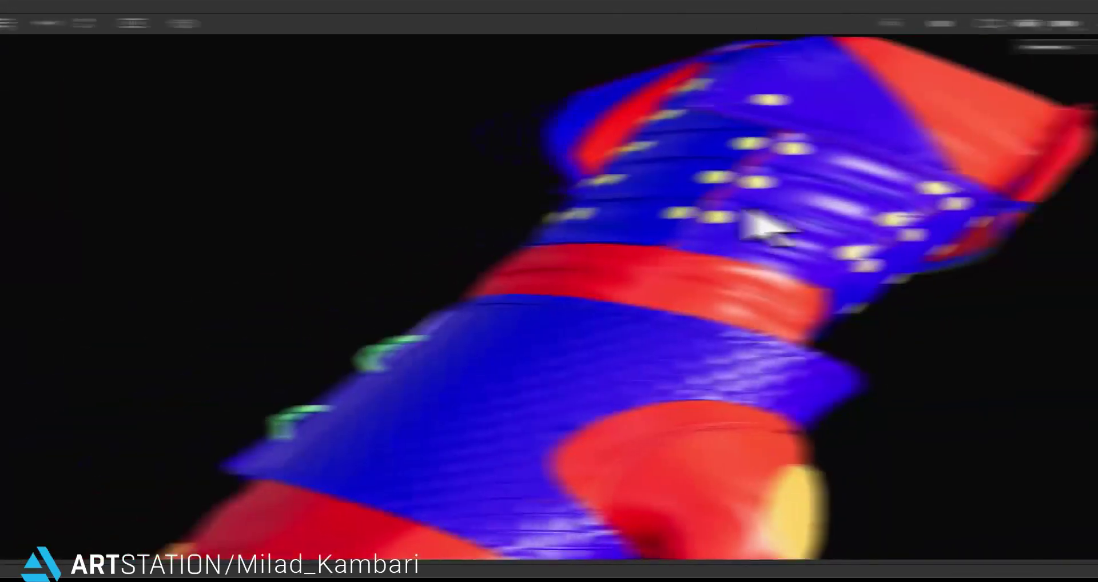
pyautogui.keyDown('alt'); pyautogui.moveTo(654, 212); pyautogui.dragTo(647, 286, button='middle'); pyautogui.keyUp('alt')
pyautogui.keyDown('alt'); pyautogui.moveTo(646, 286); pyautogui.dragTo(588, 294); pyautogui.keyUp('alt')
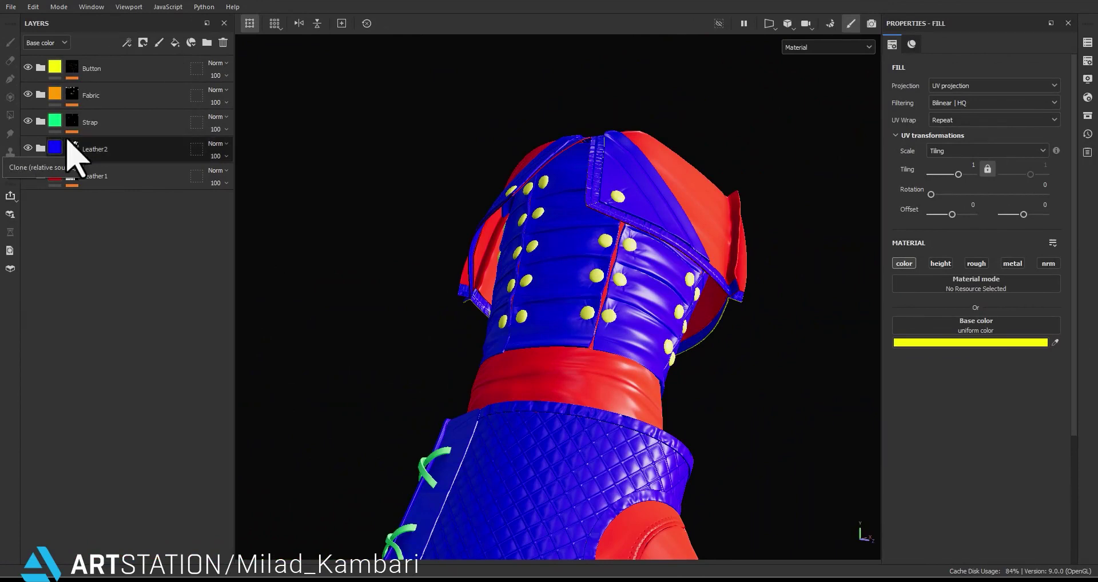
# Delete the flat yellow fill layer from inside the Button folder.
pyautogui.click(49, 76)
pyautogui.click(40, 68)
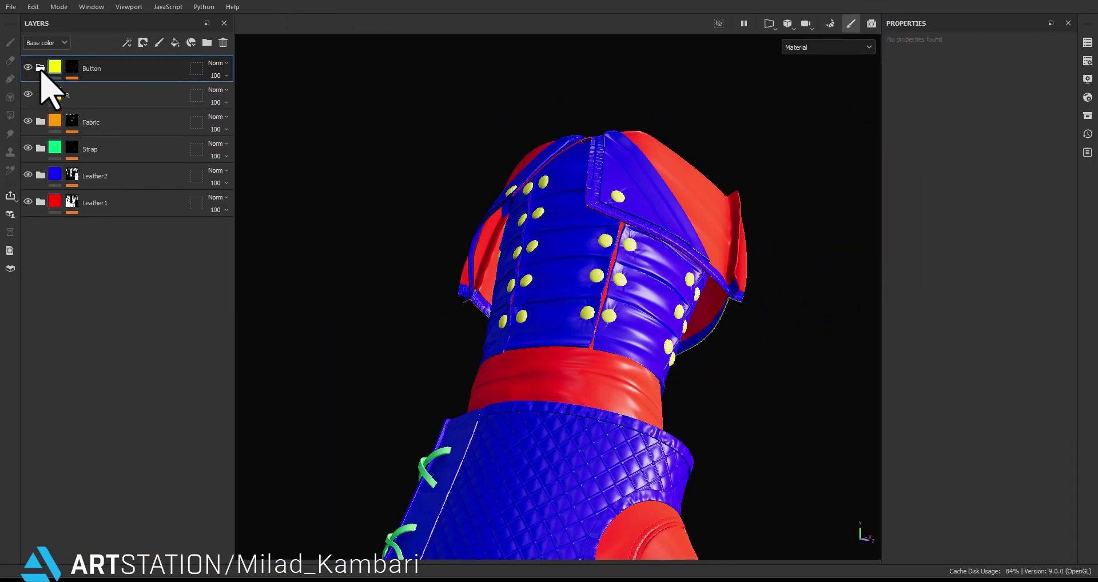
pyautogui.click(91, 95)
pyautogui.click(220, 42)
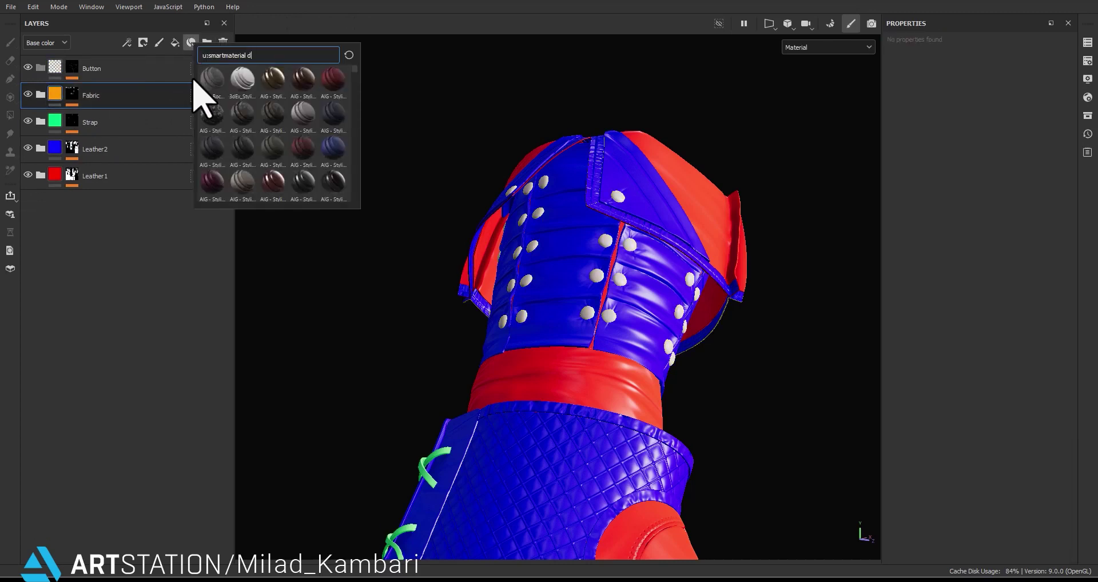
# Find the Steel Dark Aged smart material with the search "dark aged" and place it inside the Button folder.
pyautogui.write('ark aged')
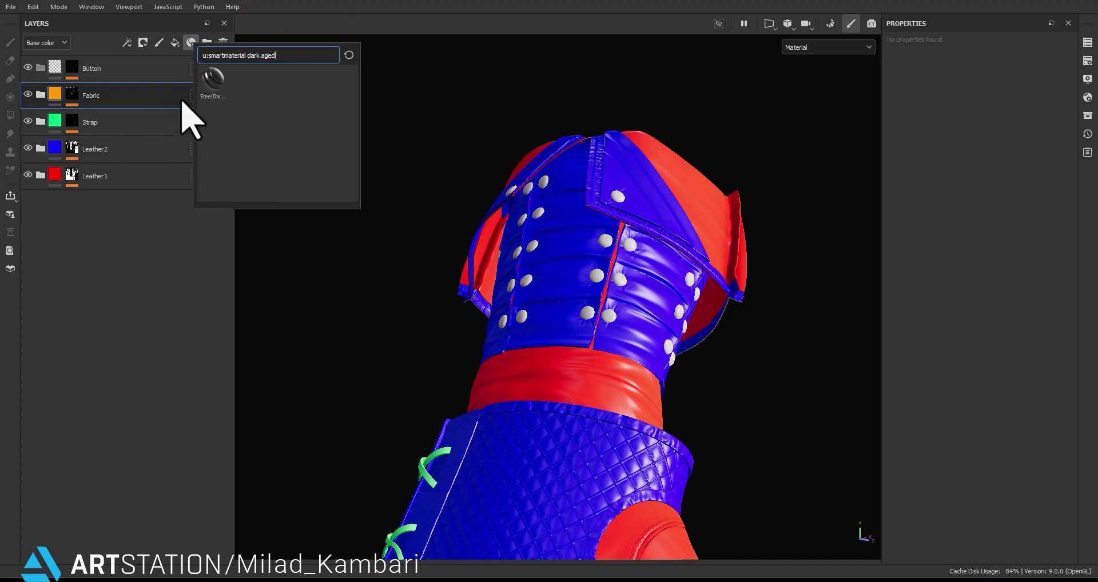
pyautogui.click(213, 80)
pyautogui.moveTo(108, 98); pyautogui.dragTo(127, 73)
pyautogui.scroll(6, 595, 237)
pyautogui.keyDown('alt'); pyautogui.moveTo(595, 238); pyautogui.dragTo(655, 200); pyautogui.keyUp('alt')
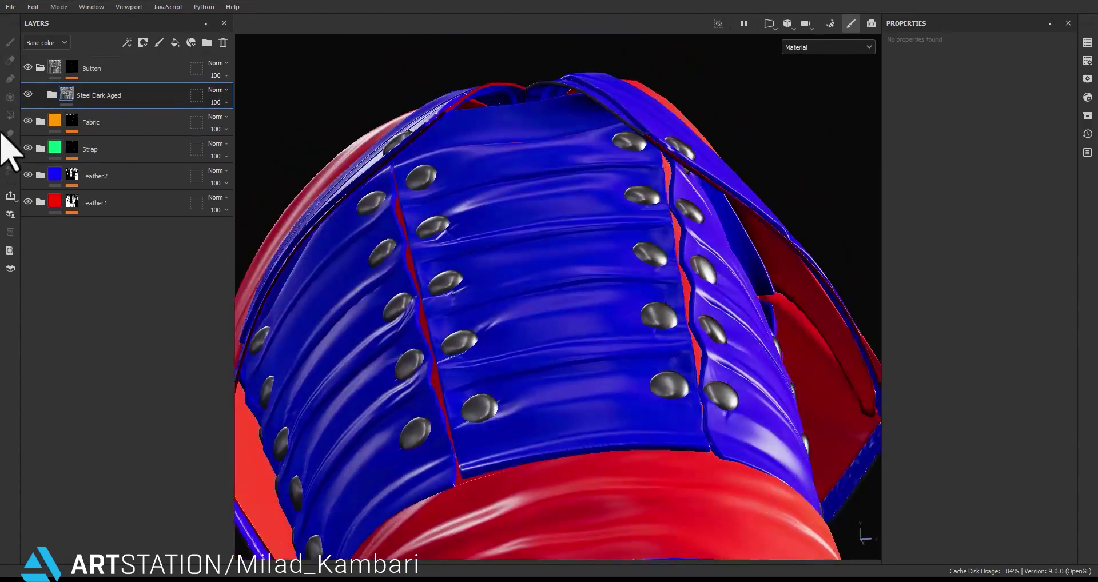
# Set the Metal Color in the advanced parameters of Steel Dark Aged's Metal layer to orange, E78C29.
pyautogui.click(52, 97)
pyautogui.click(86, 157)
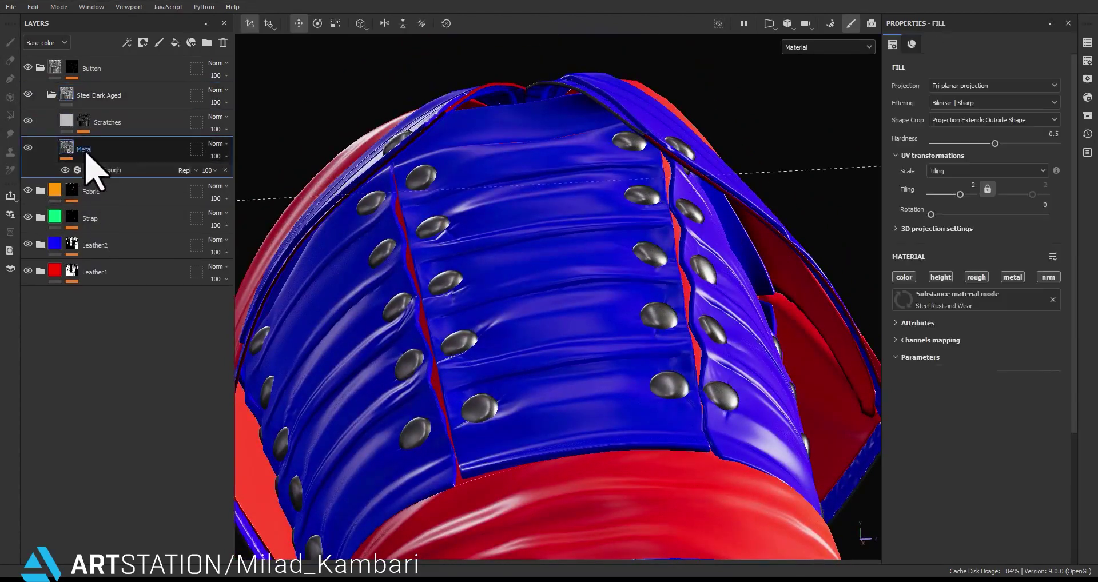
pyautogui.click(932, 403)
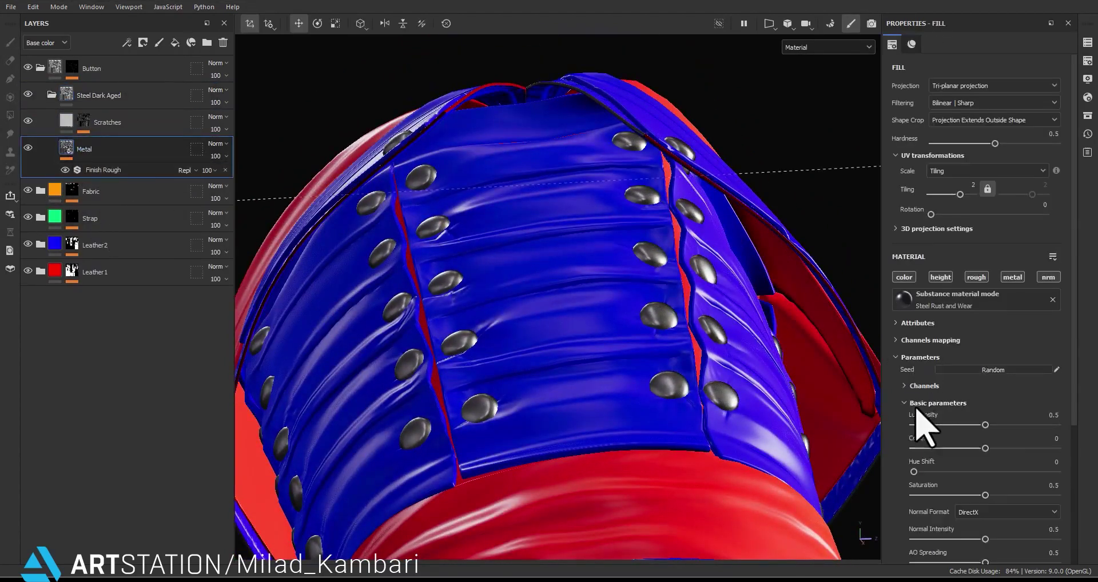
pyautogui.click(918, 403)
pyautogui.click(922, 420)
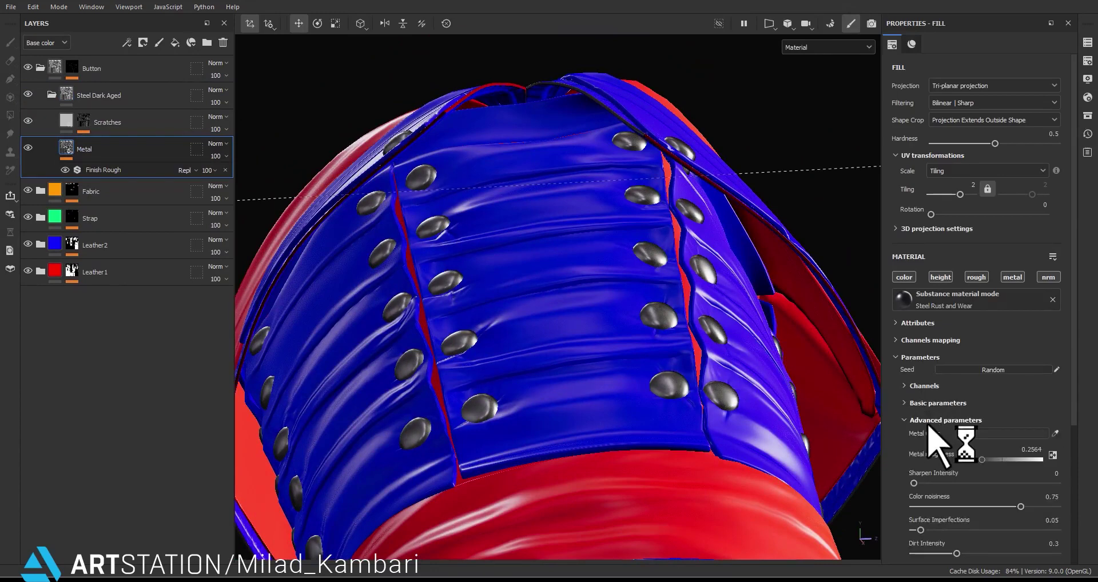
pyautogui.click(977, 435)
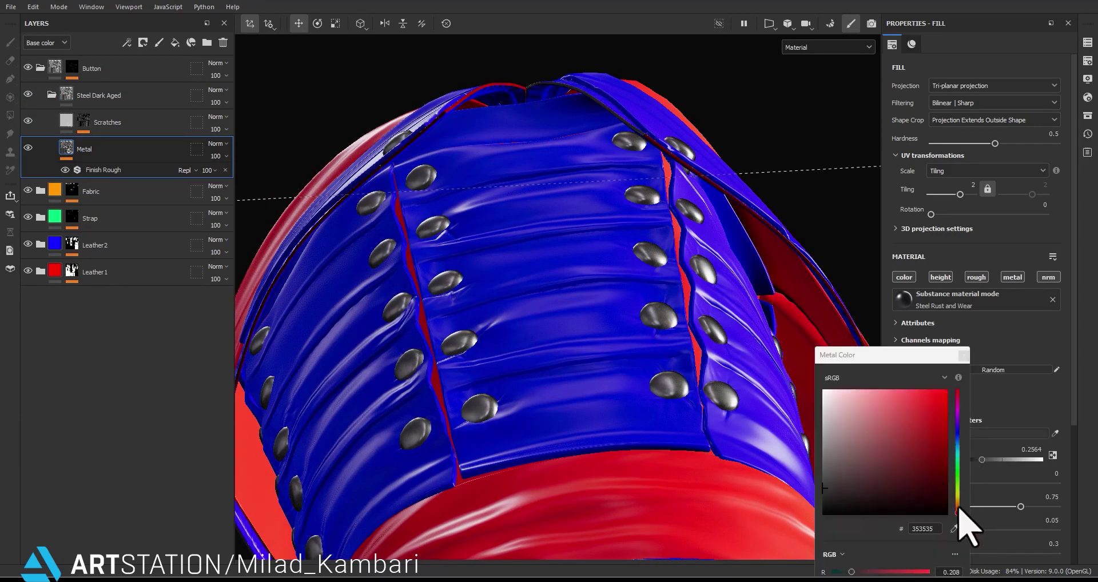
pyautogui.moveTo(959, 507); pyautogui.dragTo(958, 504)
pyautogui.moveTo(905, 467); pyautogui.dragTo(867, 388)
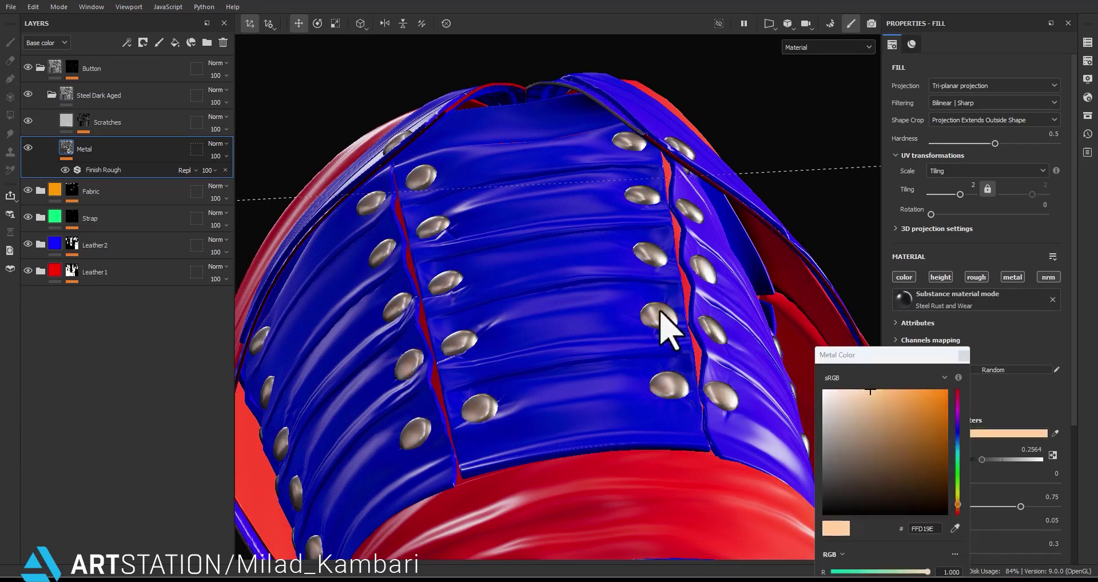
pyautogui.keyDown('alt'); pyautogui.moveTo(661, 312); pyautogui.dragTo(697, 402); pyautogui.keyUp('alt')
pyautogui.moveTo(906, 403); pyautogui.dragTo(915, 417)
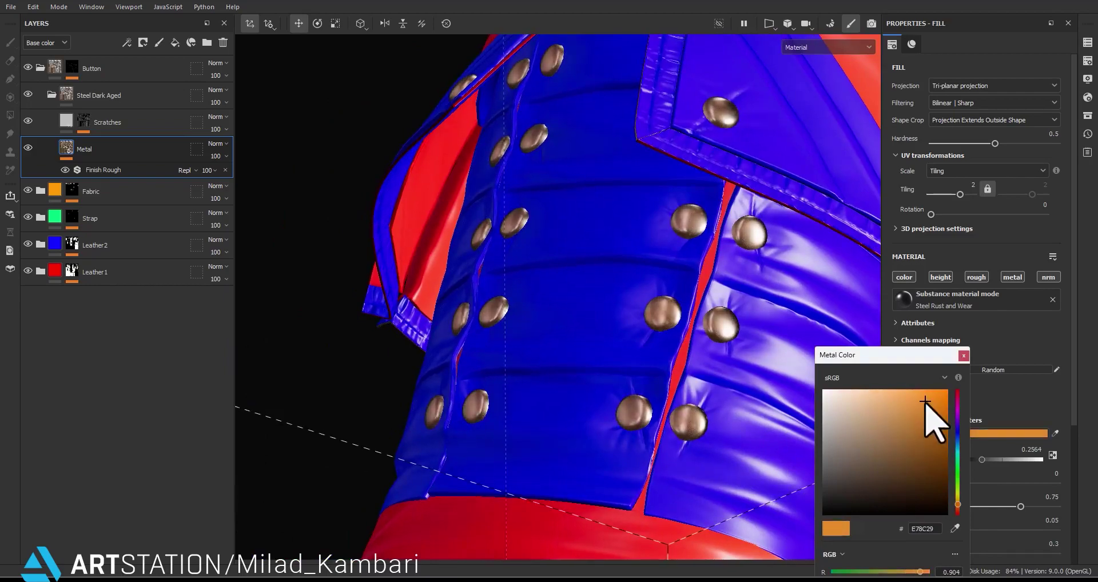
pyautogui.click(964, 356)
# Examine the recolored buttons from near and far, and collapse the Steel Dark Aged and Button folders.
pyautogui.keyDown('alt'); pyautogui.moveTo(681, 380); pyautogui.dragTo(1002, 475); pyautogui.keyUp('alt')
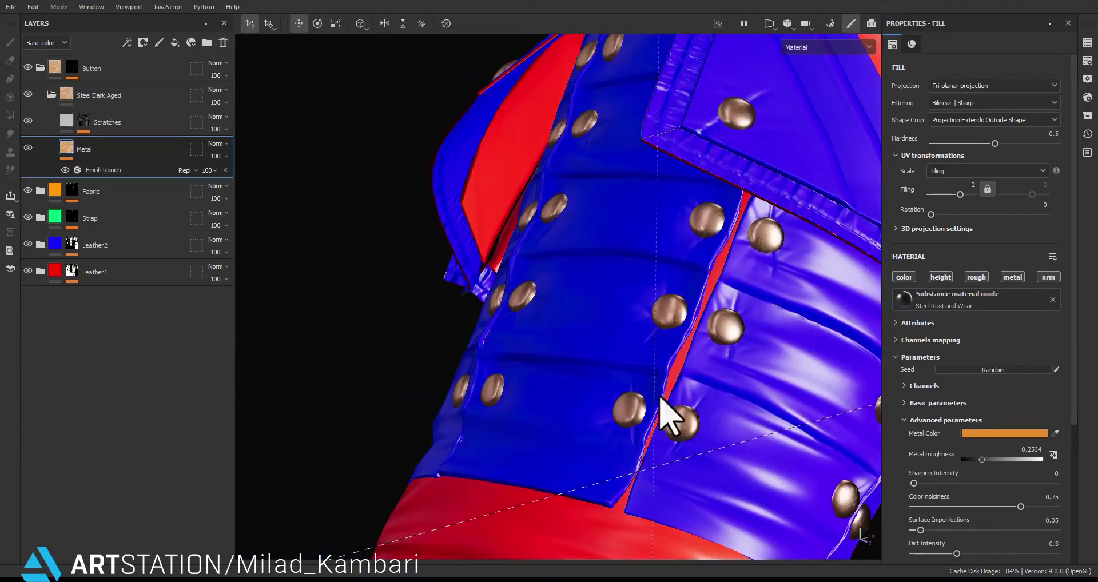
pyautogui.keyDown('alt'); pyautogui.moveTo(664, 401); pyautogui.dragTo(730, 351); pyautogui.keyUp('alt')
pyautogui.keyDown('alt'); pyautogui.moveTo(730, 350); pyautogui.dragTo(354, 22, button='right'); pyautogui.keyUp('alt')
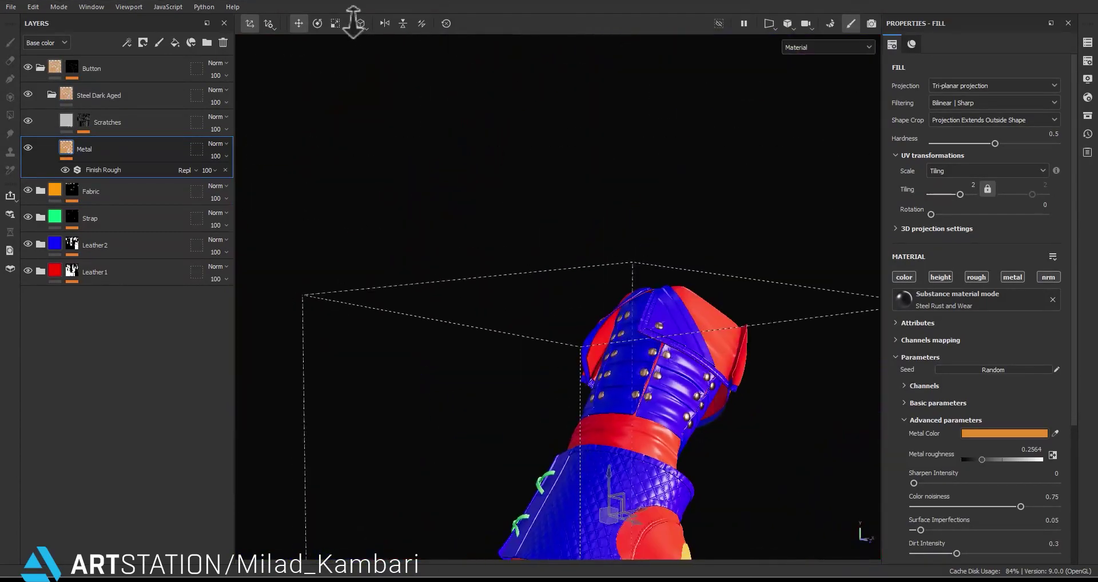
pyautogui.keyDown('alt'); pyautogui.moveTo(639, 345); pyautogui.dragTo(642, 211, button='middle'); pyautogui.keyUp('alt')
pyautogui.keyDown('alt'); pyautogui.moveTo(642, 211); pyautogui.dragTo(669, 433, button='right'); pyautogui.keyUp('alt')
pyautogui.moveTo(675, 330)
pyautogui.keyDown('alt'); pyautogui.mouseDown()
pyautogui.moveTo(541, 348)
pyautogui.moveTo(785, 395)
pyautogui.moveTo(808, 314)
pyautogui.moveTo(623, 245)
pyautogui.moveTo(657, 324)
pyautogui.mouseUp(); pyautogui.keyUp('alt')
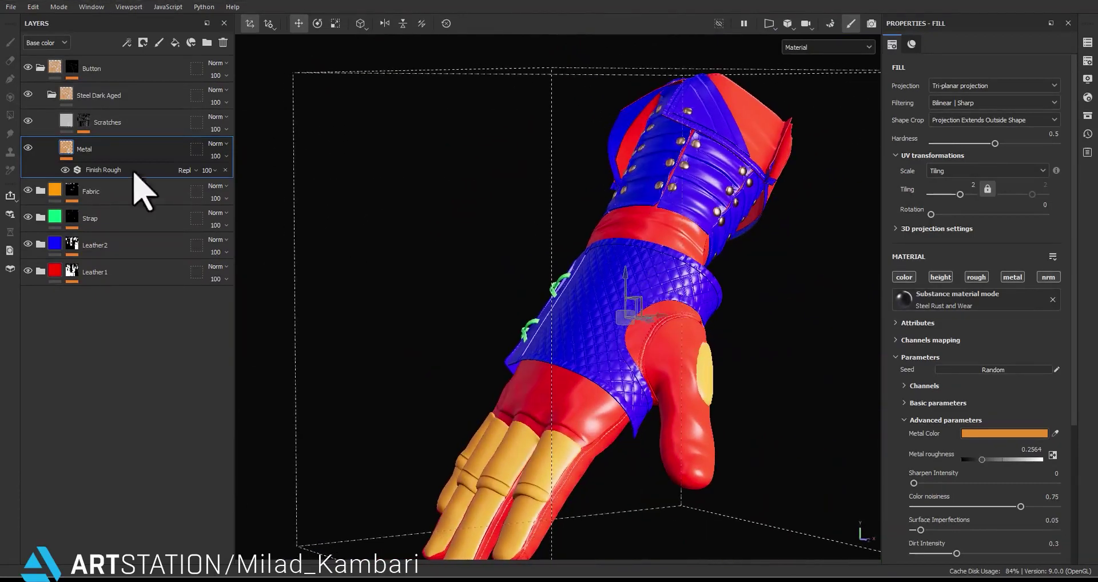
pyautogui.click(51, 94)
pyautogui.click(40, 68)
# Delete the flat green fill layer from inside the Strap folder.
pyautogui.keyDown('alt'); pyautogui.moveTo(491, 254); pyautogui.dragTo(547, 282); pyautogui.keyUp('alt')
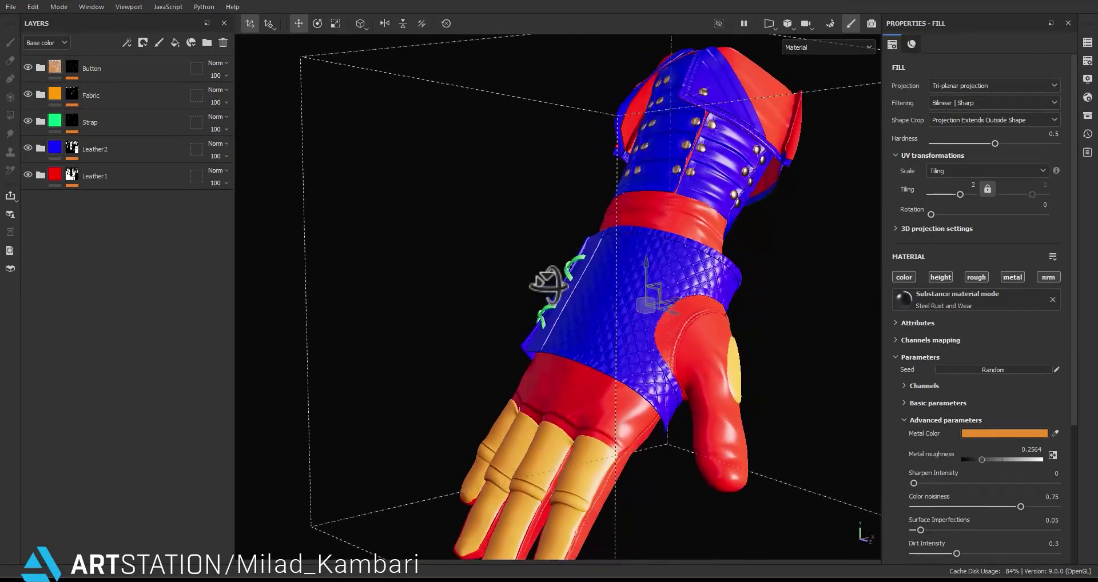
pyautogui.keyDown('alt'); pyautogui.moveTo(600, 347); pyautogui.dragTo(616, 316, button='middle'); pyautogui.keyUp('alt')
pyautogui.scroll(5, 545, 226)
pyautogui.keyDown('alt'); pyautogui.moveTo(543, 220); pyautogui.dragTo(743, 245); pyautogui.keyUp('alt')
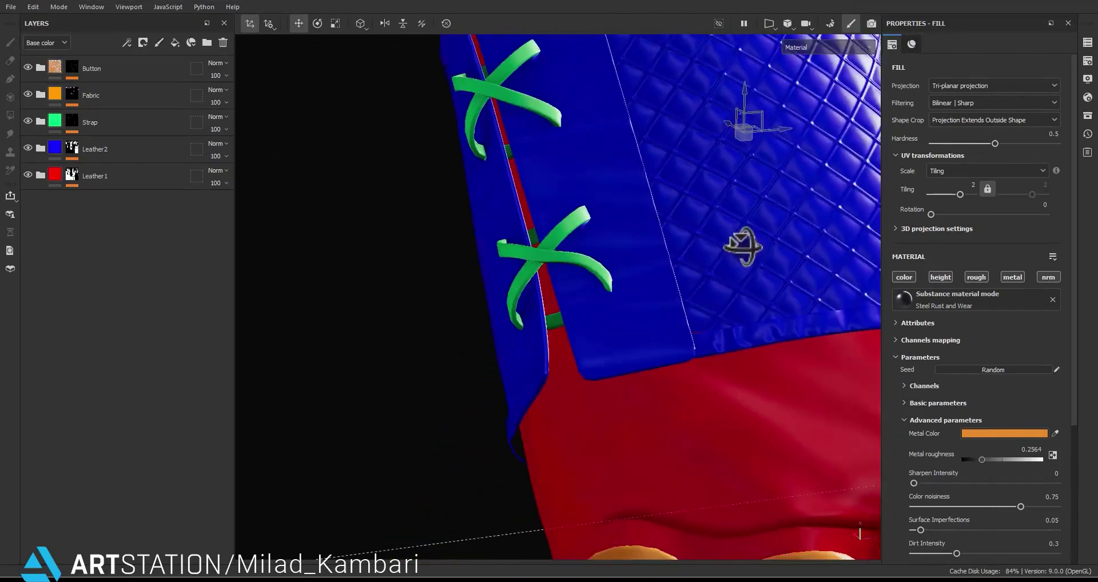
pyautogui.keyDown('alt'); pyautogui.moveTo(594, 237); pyautogui.dragTo(652, 361, button='middle'); pyautogui.keyUp('alt')
pyautogui.keyDown('alt'); pyautogui.moveTo(658, 377); pyautogui.dragTo(561, 343); pyautogui.keyUp('alt')
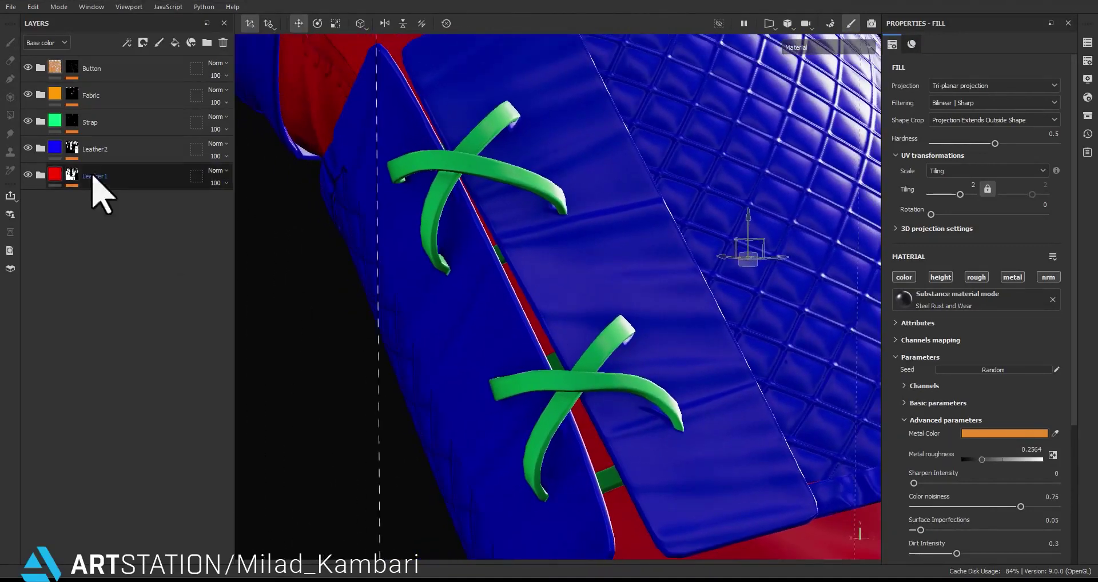
pyautogui.click(41, 124)
pyautogui.click(124, 154)
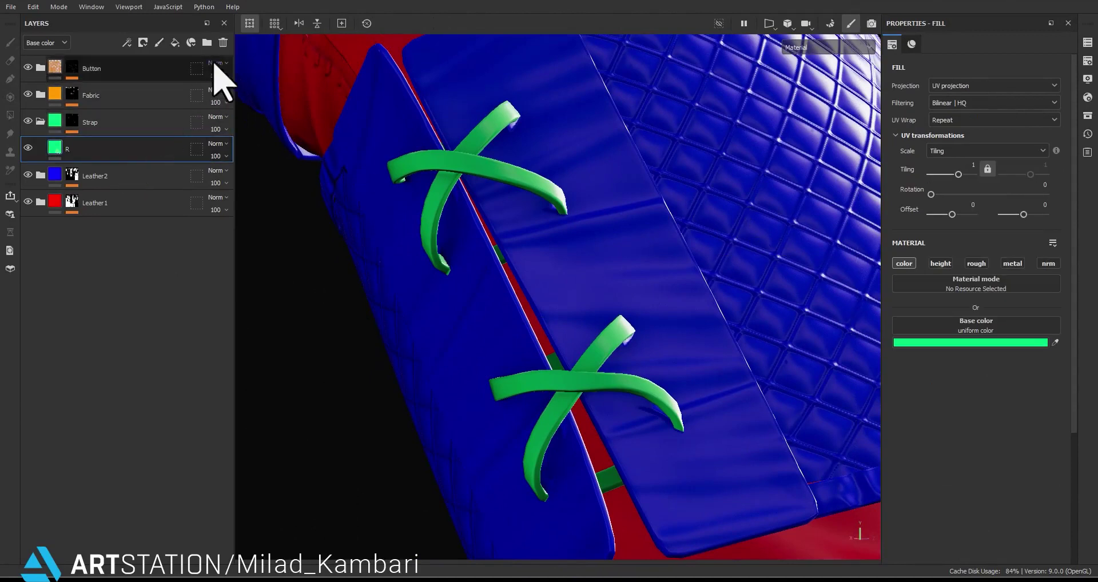
pyautogui.click(222, 43)
# Search the asset library's materials for "fabric" and add Fabric Linen inside the Strap folder.
pyautogui.click(114, 124)
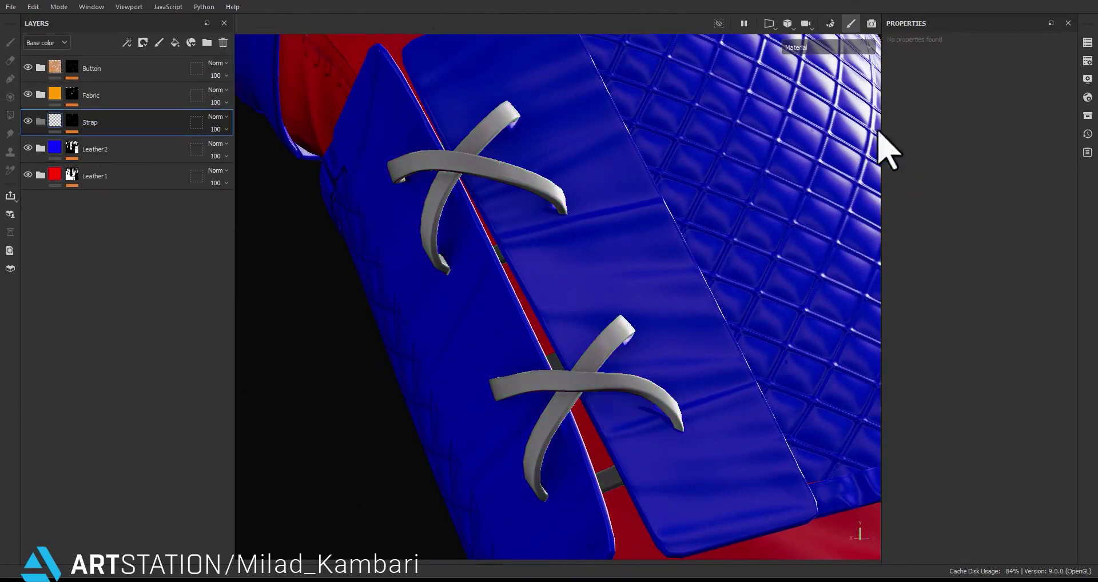
pyautogui.click(1088, 116)
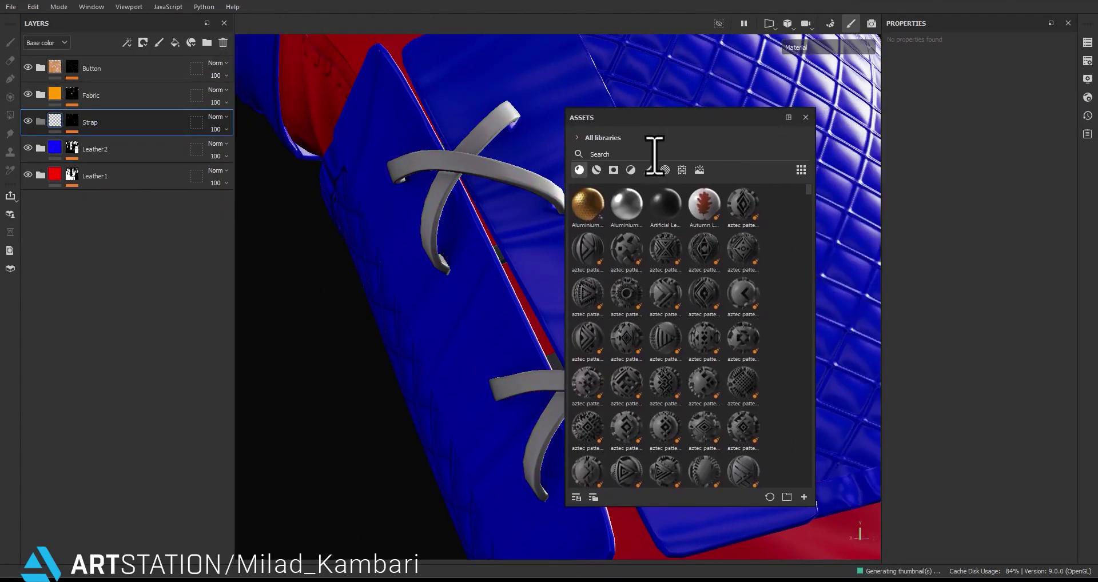
pyautogui.write('fabric')
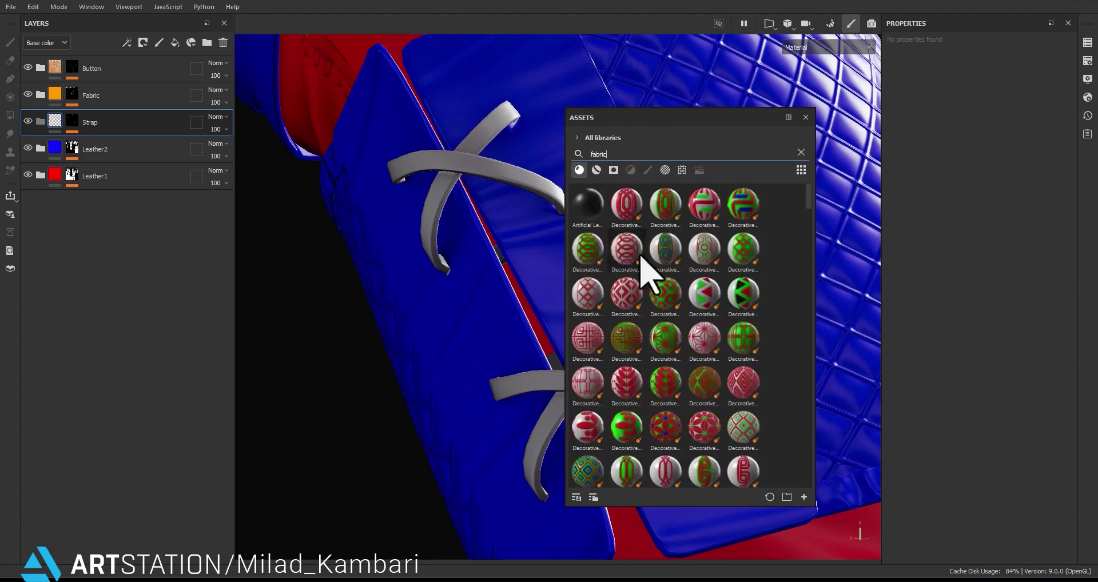
pyautogui.scroll(-5, 687, 315)
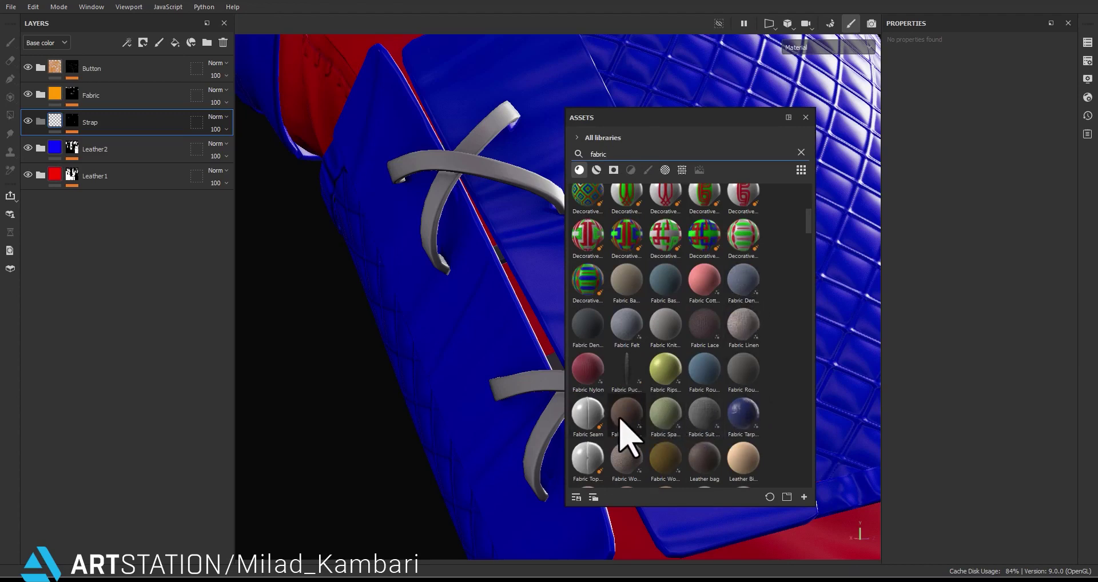
pyautogui.moveTo(666, 420)
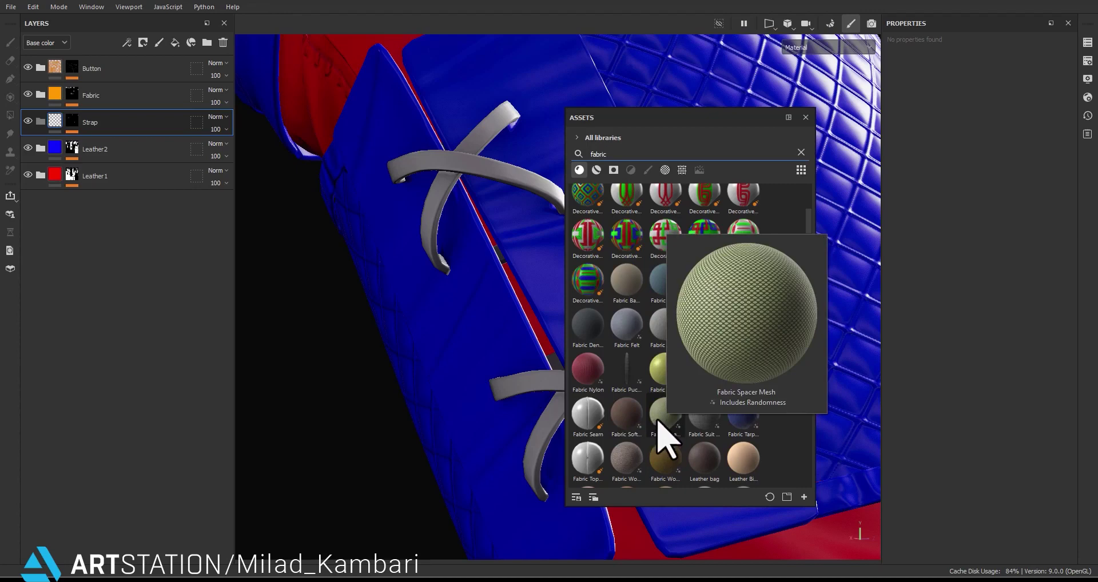
pyautogui.moveTo(702, 419)
pyautogui.moveTo(736, 416)
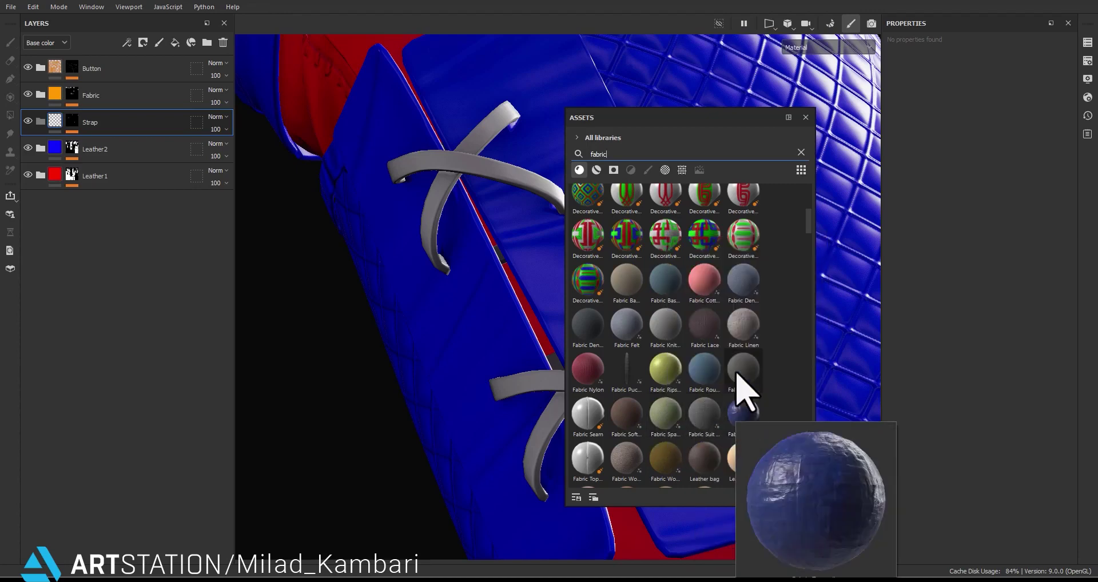
pyautogui.moveTo(692, 374)
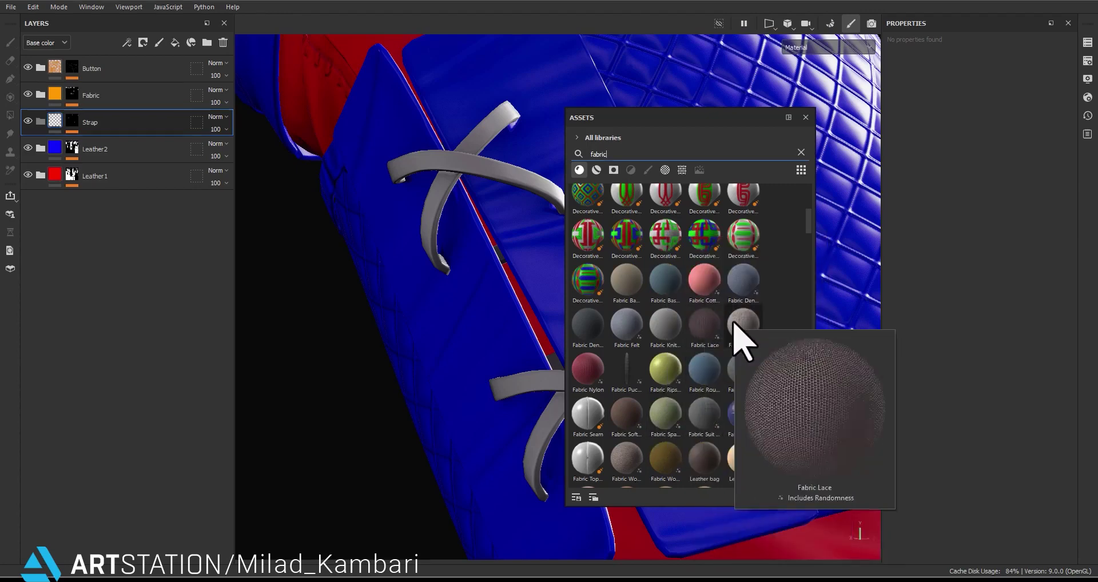
pyautogui.moveTo(742, 325); pyautogui.dragTo(129, 140)
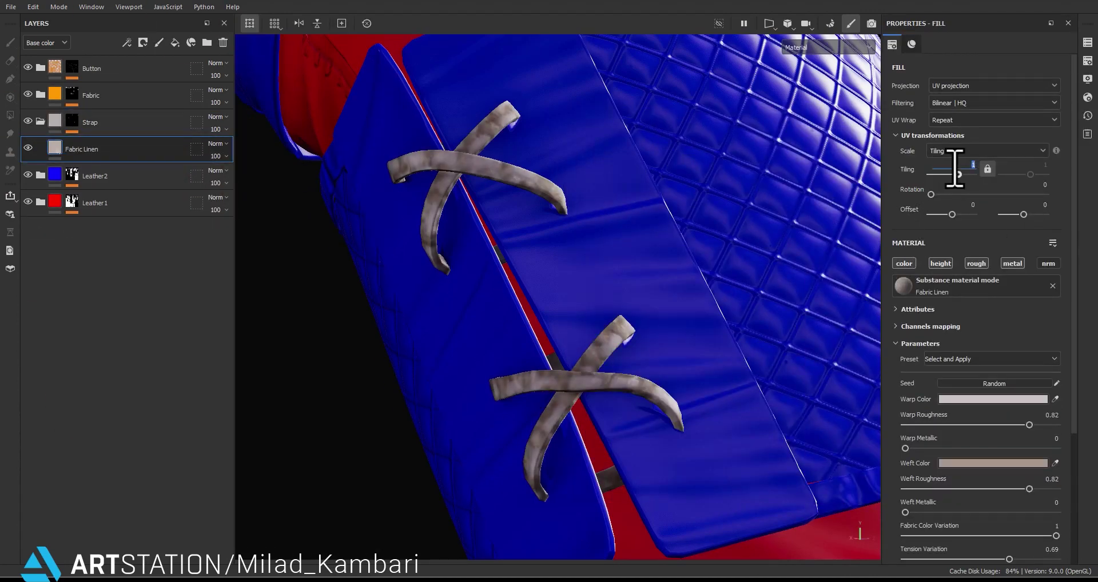
# Try tiling values of 5 and 10 on the Fabric Linen layer and compare the weave on the laces.
pyautogui.write('5')
pyautogui.press('Return')
pyautogui.scroll(5, 703, 384)
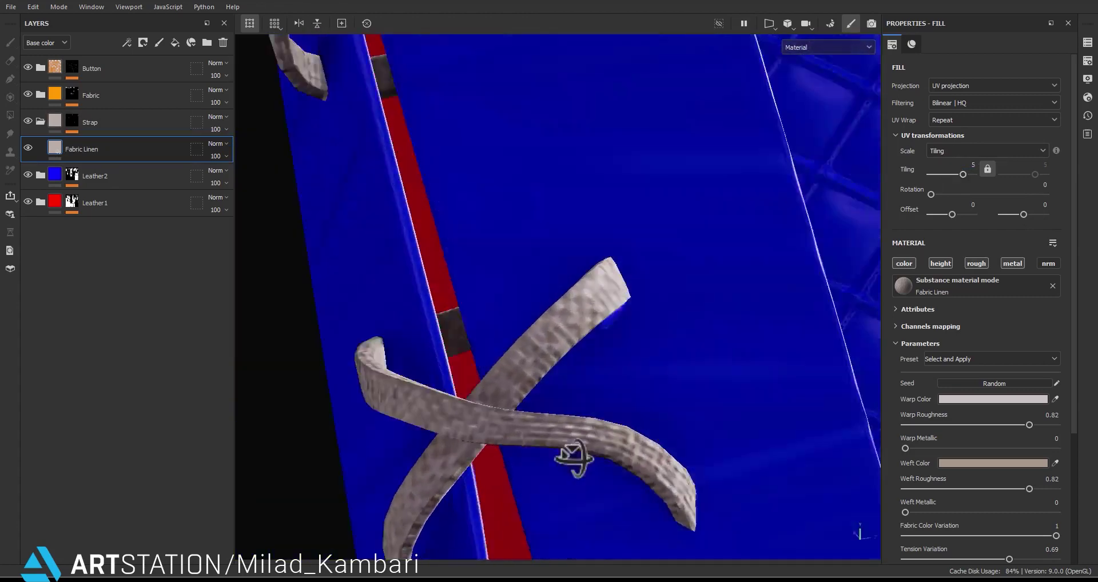
pyautogui.keyDown('alt'); pyautogui.moveTo(574, 457); pyautogui.dragTo(529, 498); pyautogui.keyUp('alt')
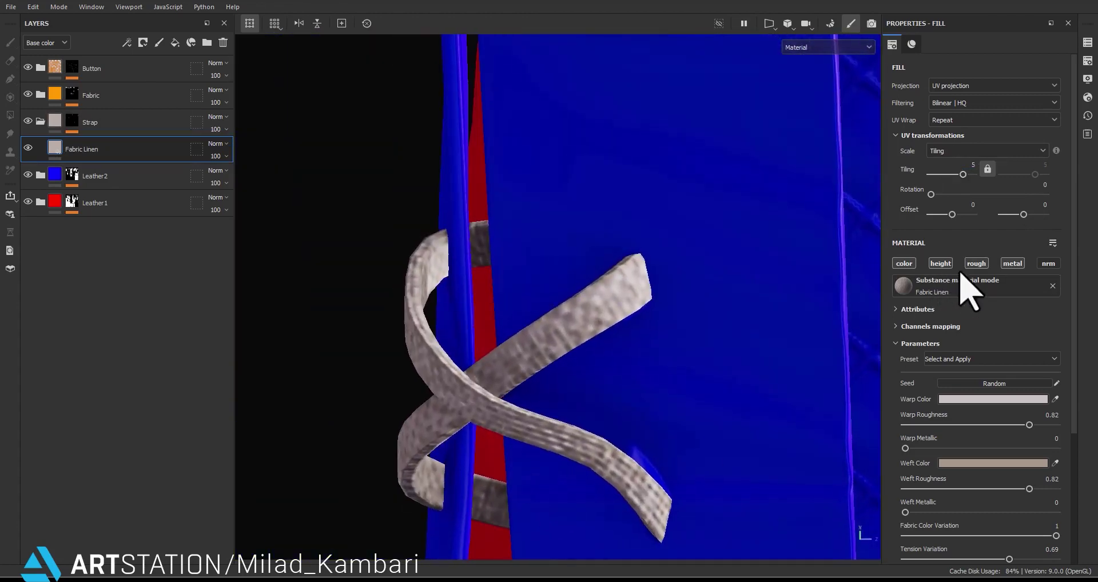
pyautogui.doubleClick(972, 163)
pyautogui.write('10')
pyautogui.press('Return')
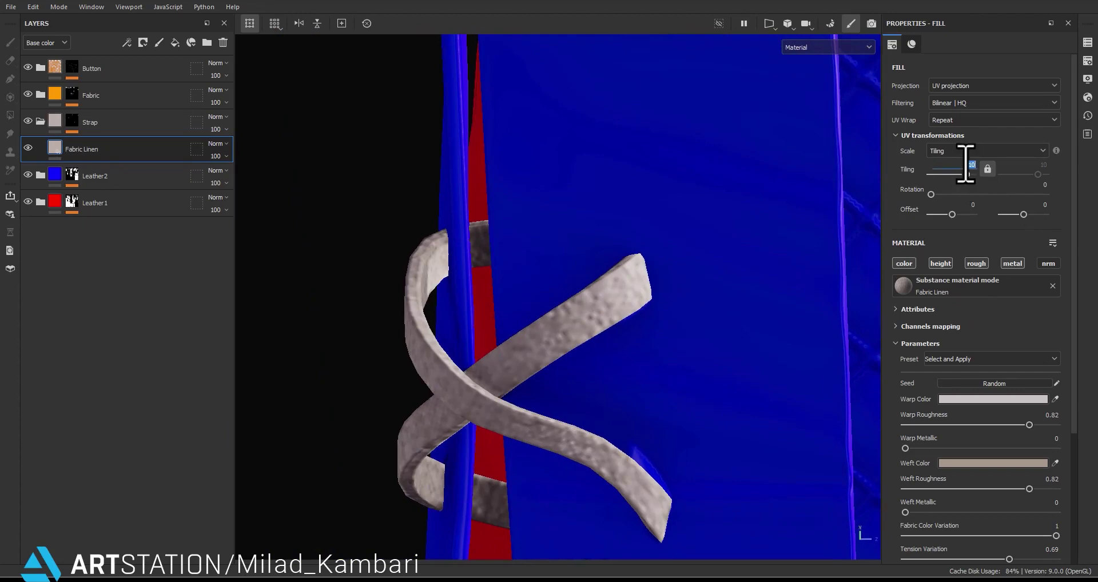
# Set the Fabric Linen layer's tiling to 6 and frame the whole glove.
pyautogui.press('Return')
pyautogui.keyDown('alt'); pyautogui.moveTo(648, 492); pyautogui.dragTo(601, 326); pyautogui.keyUp('alt')
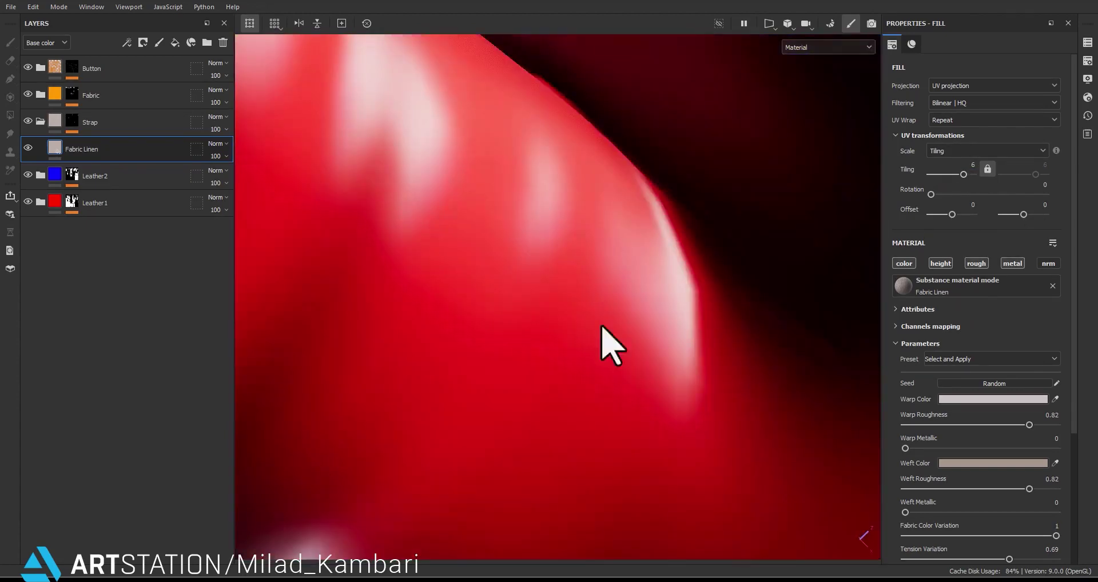
pyautogui.press('f')
pyautogui.keyDown('alt'); pyautogui.moveTo(615, 383); pyautogui.dragTo(778, 548); pyautogui.keyUp('alt')
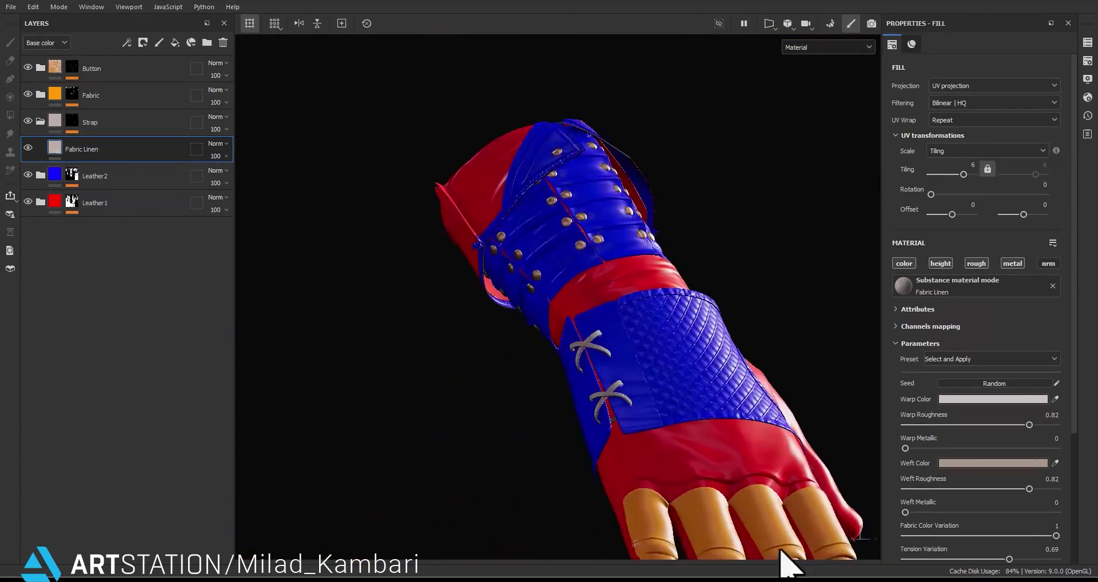
# Examine the linen laces up close and the wrist guard, thumb and fingers from several sides.
pyautogui.scroll(2, 630, 437)
pyautogui.scroll(4, 630, 437)
pyautogui.keyDown('alt'); pyautogui.moveTo(629, 237); pyautogui.dragTo(607, 229); pyautogui.keyUp('alt')
pyautogui.scroll(-3, 607, 129)
pyautogui.keyDown('alt'); pyautogui.moveTo(608, 269); pyautogui.dragTo(593, 345); pyautogui.keyUp('alt')
pyautogui.keyDown('alt'); pyautogui.moveTo(593, 346); pyautogui.dragTo(512, 241, button='right'); pyautogui.keyUp('alt')
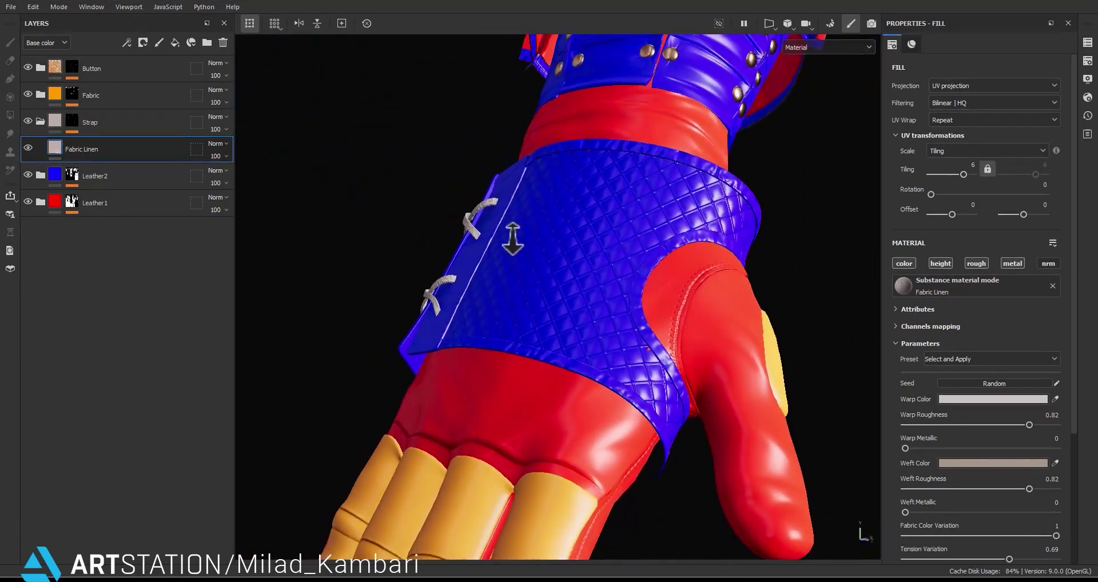
pyautogui.keyDown('alt'); pyautogui.moveTo(529, 275); pyautogui.dragTo(499, 259); pyautogui.keyUp('alt')
pyautogui.keyDown('alt'); pyautogui.moveTo(499, 259); pyautogui.dragTo(564, 258, button='right'); pyautogui.keyUp('alt')
pyautogui.keyDown('alt'); pyautogui.moveTo(564, 258); pyautogui.dragTo(584, 172); pyautogui.keyUp('alt')
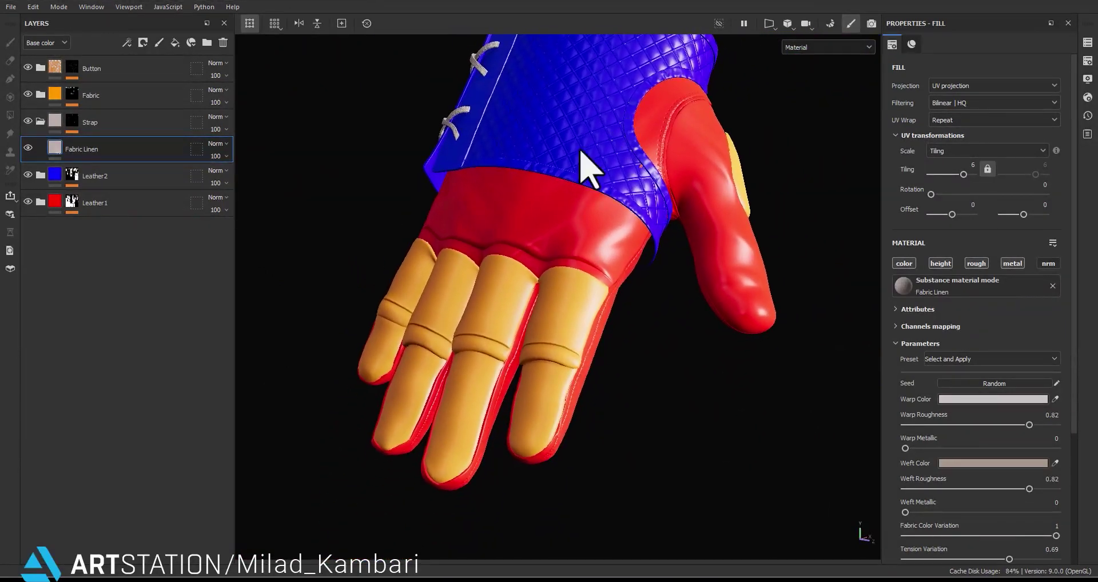
# Collapse the Strap folder and delete the placeholder color fill from the Fabric folder.
pyautogui.moveTo(51, 133); pyautogui.dragTo(44, 127)
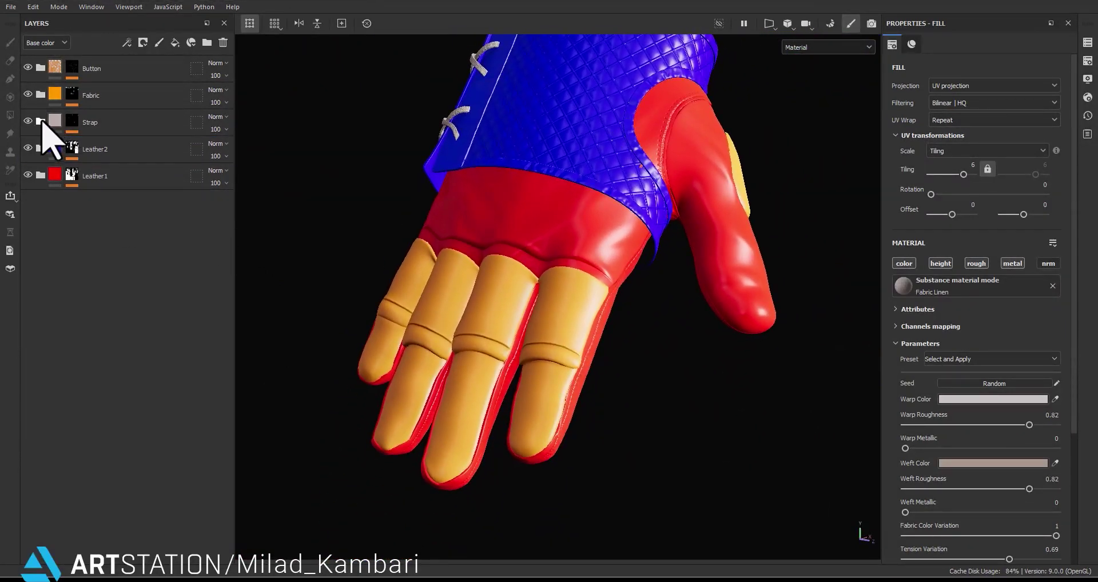
pyautogui.click(40, 94)
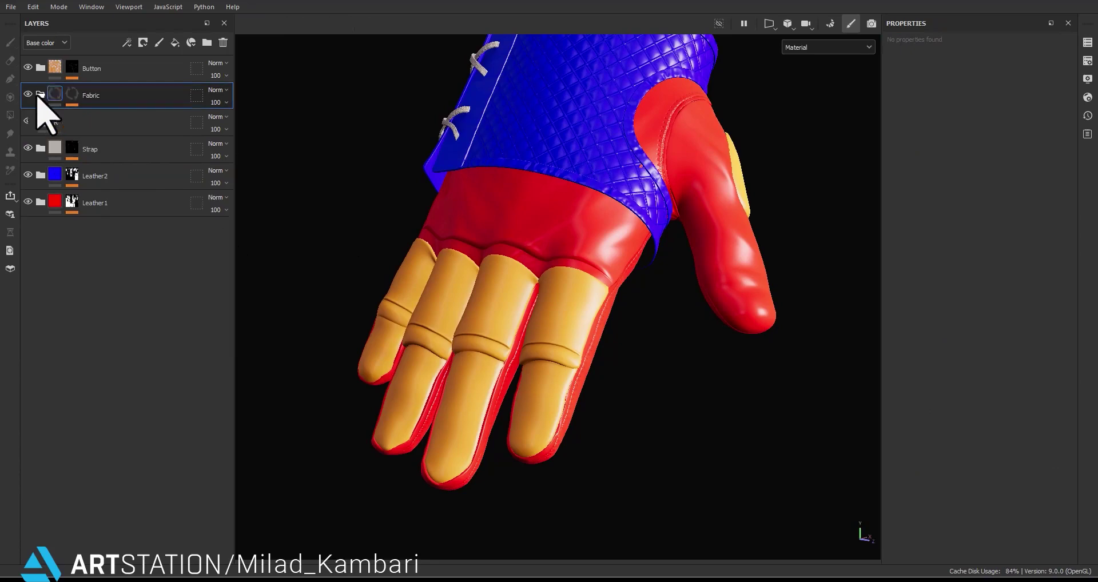
pyautogui.click(72, 123)
pyautogui.click(223, 43)
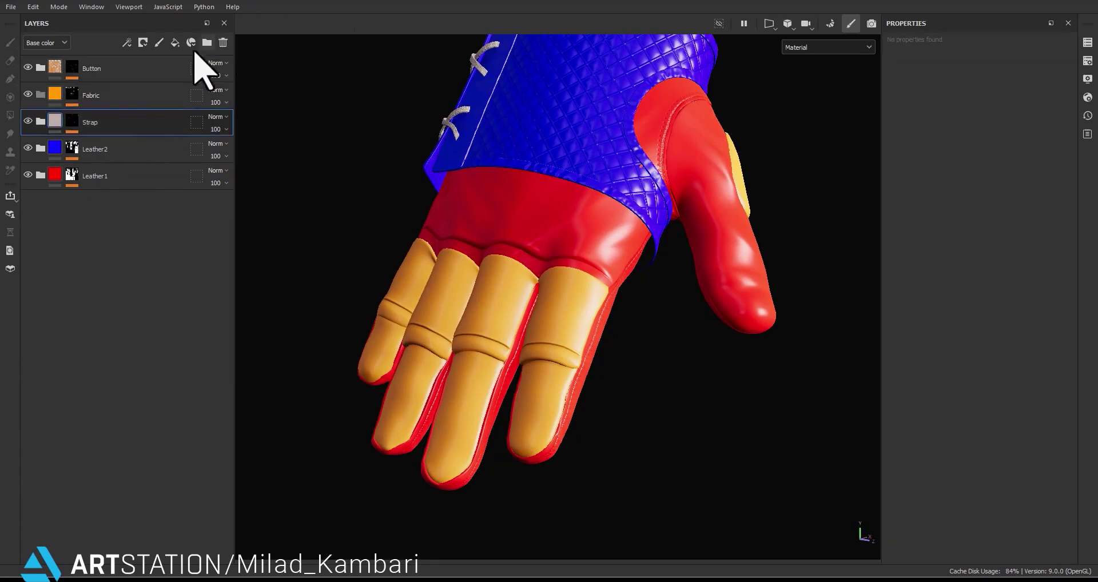
pyautogui.click(89, 104)
# Search the smart materials for "fabric" and place Fabric Baseball Hat inside the Fabric folder.
pyautogui.keyDown('alt'); pyautogui.moveTo(809, 177); pyautogui.dragTo(612, 158); pyautogui.keyUp('alt')
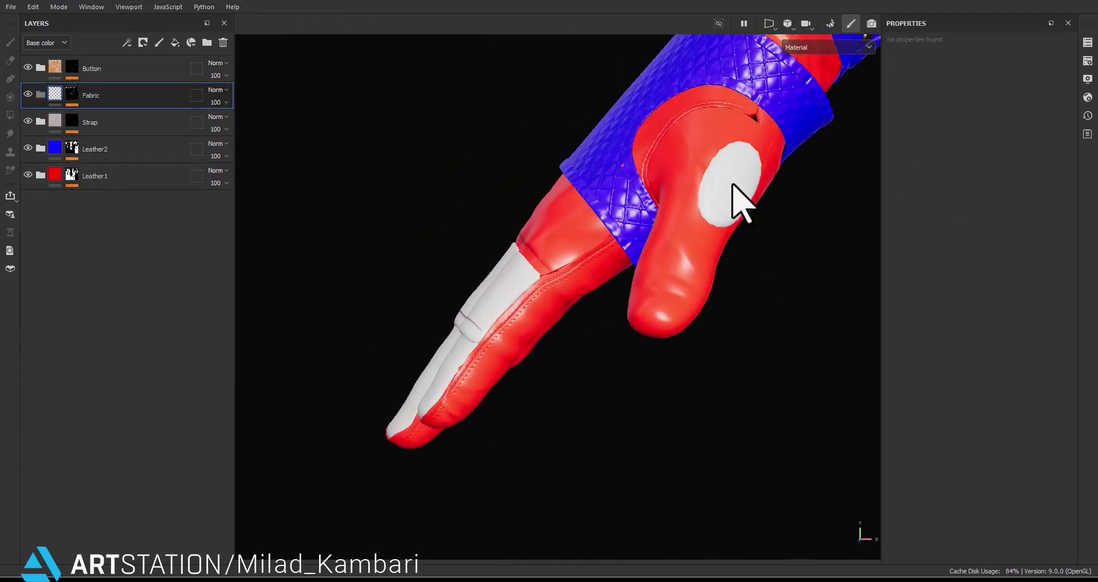
pyautogui.keyDown('alt'); pyautogui.moveTo(487, 278); pyautogui.dragTo(838, 311); pyautogui.keyUp('alt')
pyautogui.keyDown('alt'); pyautogui.moveTo(646, 355); pyautogui.dragTo(765, 253, button='middle'); pyautogui.keyUp('alt')
pyautogui.keyDown('alt'); pyautogui.moveTo(765, 253); pyautogui.dragTo(524, 245); pyautogui.keyUp('alt')
pyautogui.keyDown('alt'); pyautogui.moveTo(649, 168); pyautogui.dragTo(633, 242, button='middle'); pyautogui.keyUp('alt')
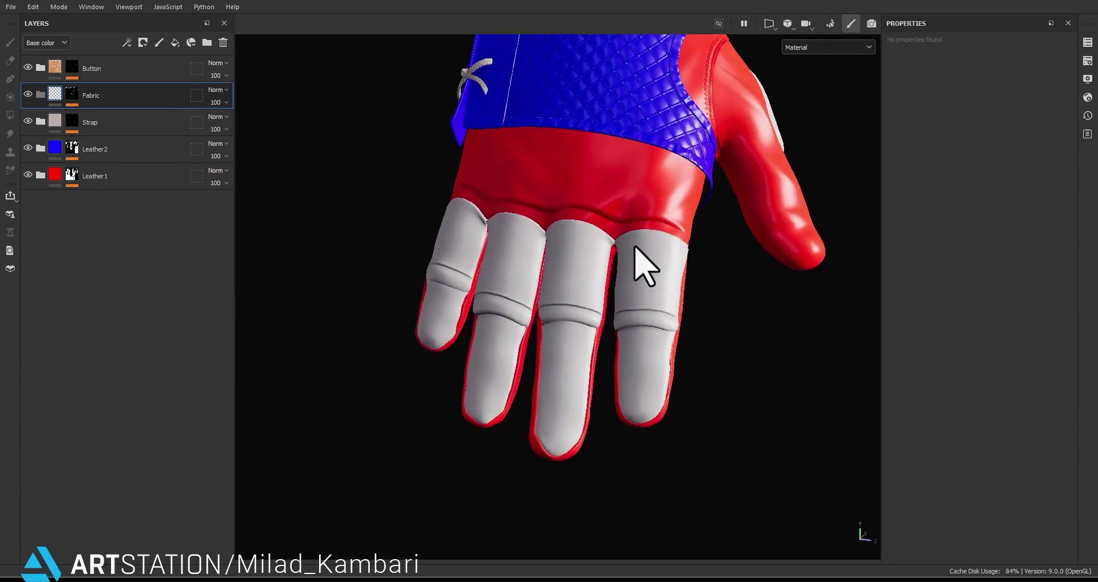
pyautogui.keyDown('alt'); pyautogui.moveTo(632, 242); pyautogui.dragTo(535, 209); pyautogui.keyUp('alt')
pyautogui.click(192, 42)
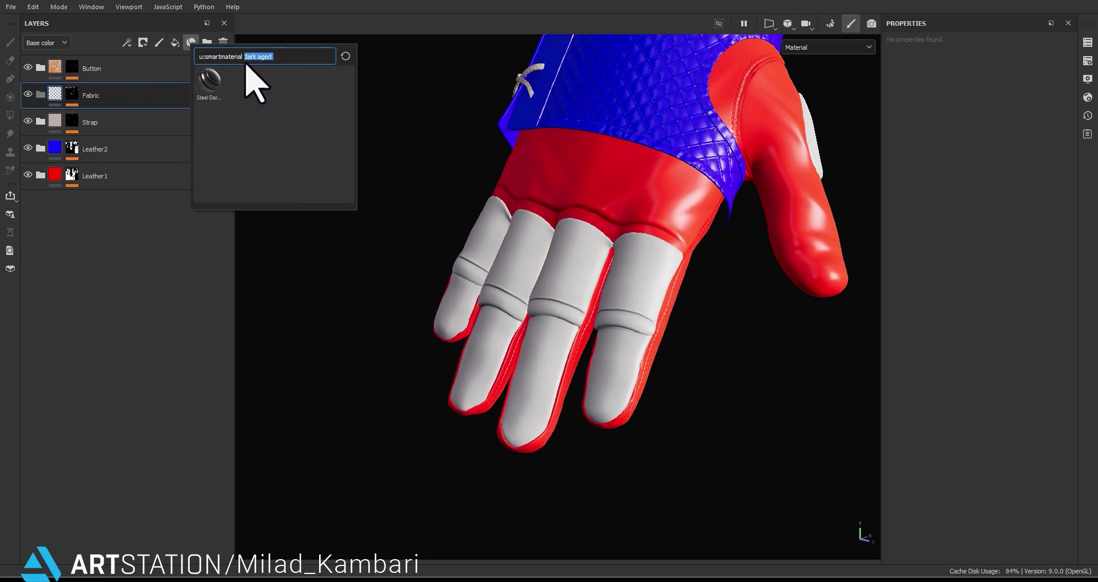
pyautogui.write('fabric')
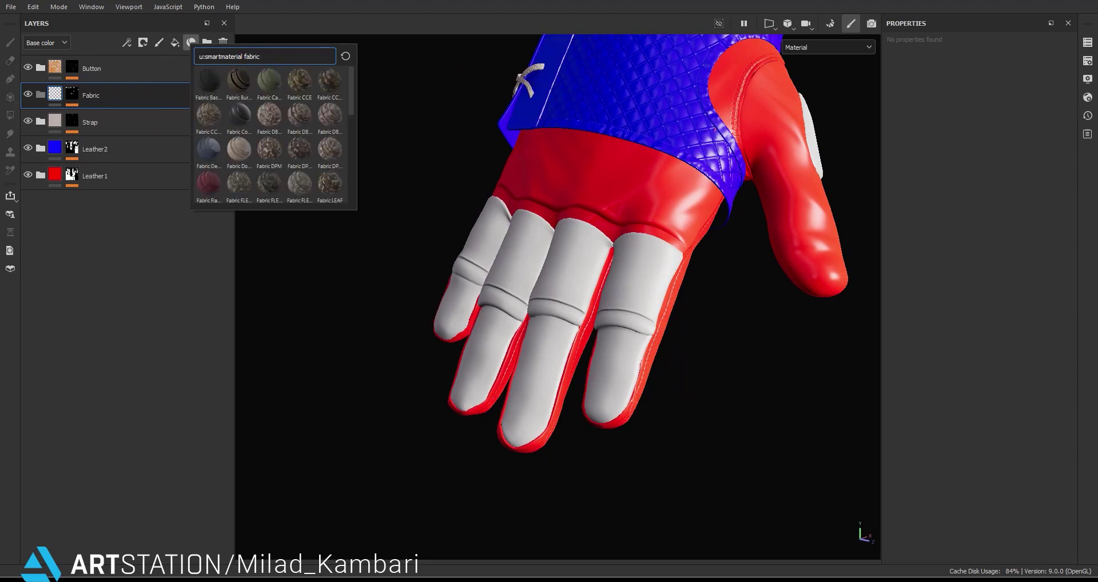
pyautogui.click(191, 42)
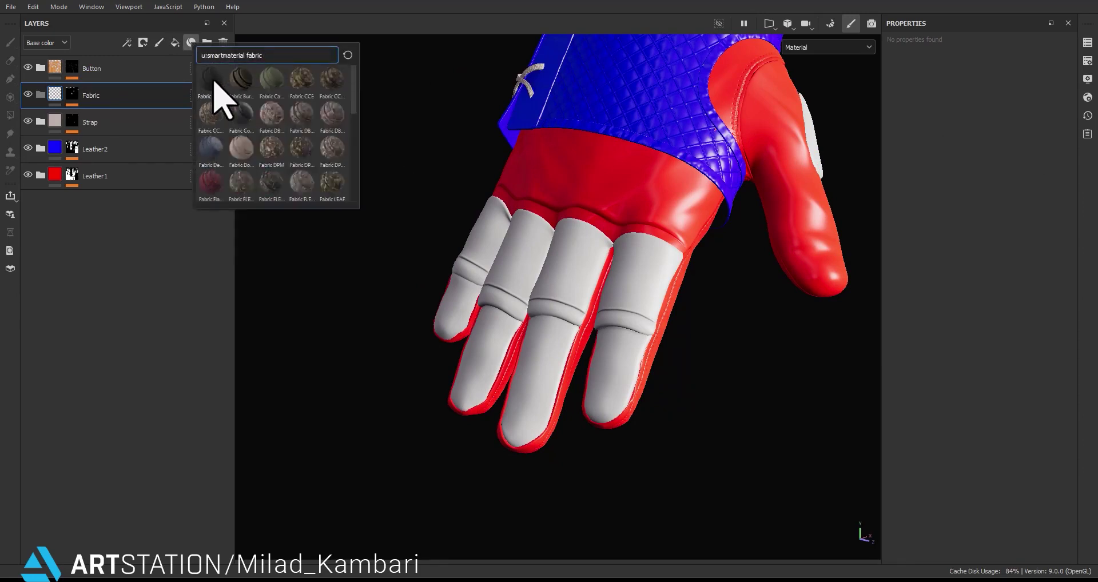
pyautogui.click(212, 78)
pyautogui.moveTo(94, 96)
pyautogui.mouseDown()
pyautogui.moveTo(125, 148)
pyautogui.moveTo(98, 116)
pyautogui.mouseUp()
# Set the tiling of the Fabric Base layer inside Fabric Baseball Hat to 5.
pyautogui.scroll(5, 632, 326)
pyautogui.keyDown('alt'); pyautogui.moveTo(590, 300); pyautogui.dragTo(555, 299); pyautogui.keyUp('alt')
pyautogui.click(51, 122)
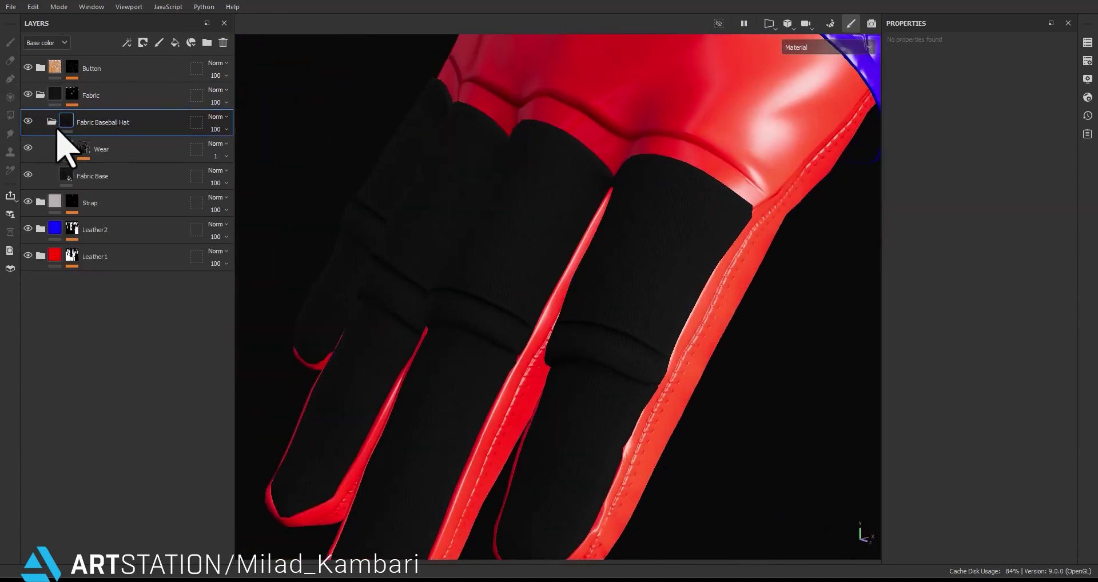
pyautogui.click(91, 184)
pyautogui.scroll(4, 722, 287)
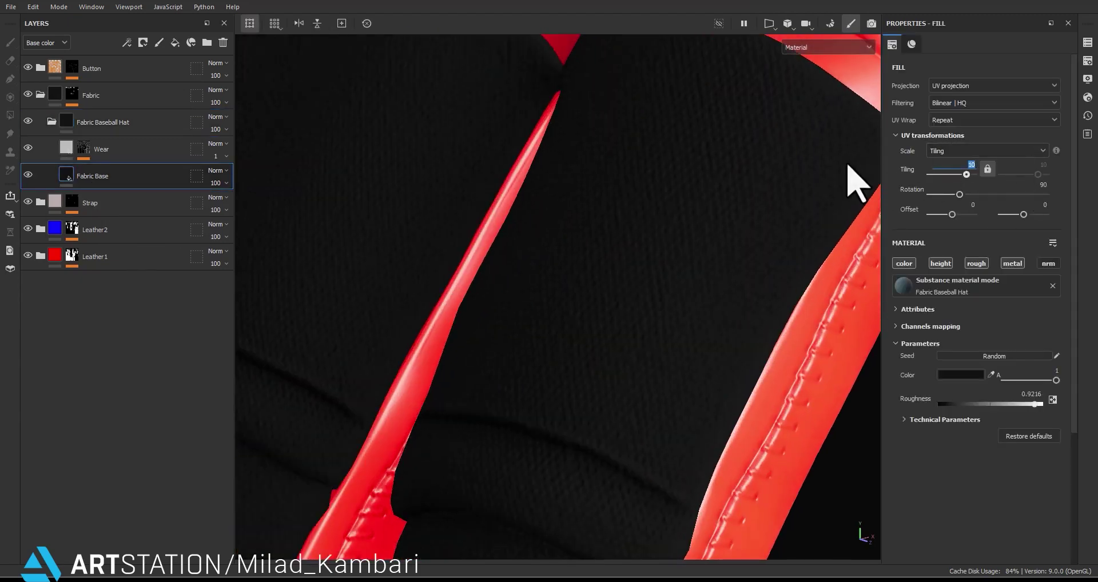
pyautogui.press('Return')
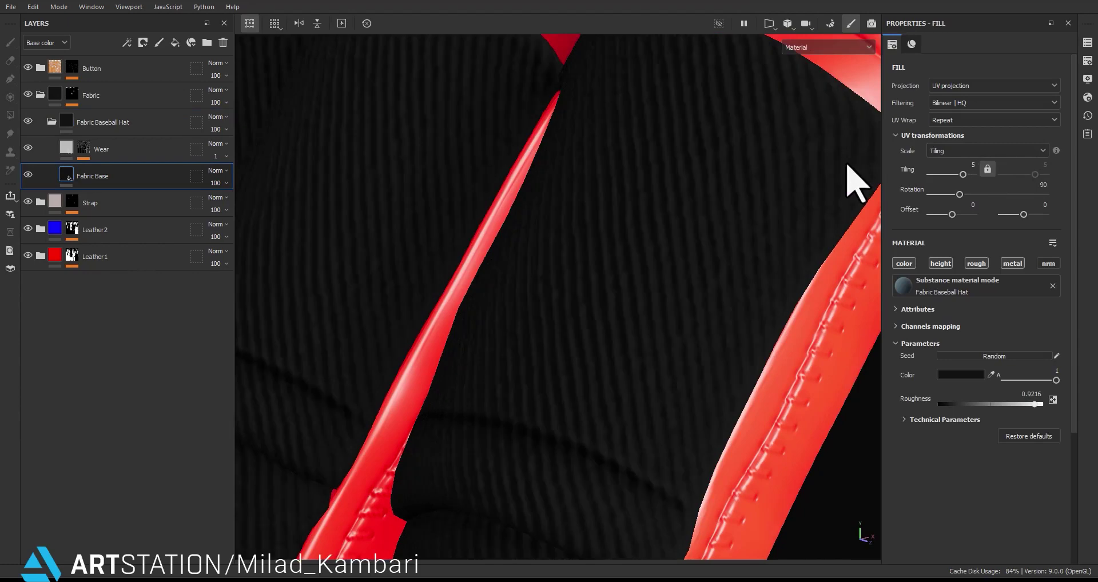
# Change the Fabric Base layer's color to a muted brown, 6D6153.
pyautogui.scroll(-5, 650, 289)
pyautogui.keyDown('alt'); pyautogui.moveTo(644, 276); pyautogui.dragTo(606, 252); pyautogui.keyUp('alt')
pyautogui.keyDown('alt'); pyautogui.moveTo(606, 252); pyautogui.dragTo(699, 235, button='middle'); pyautogui.keyUp('alt')
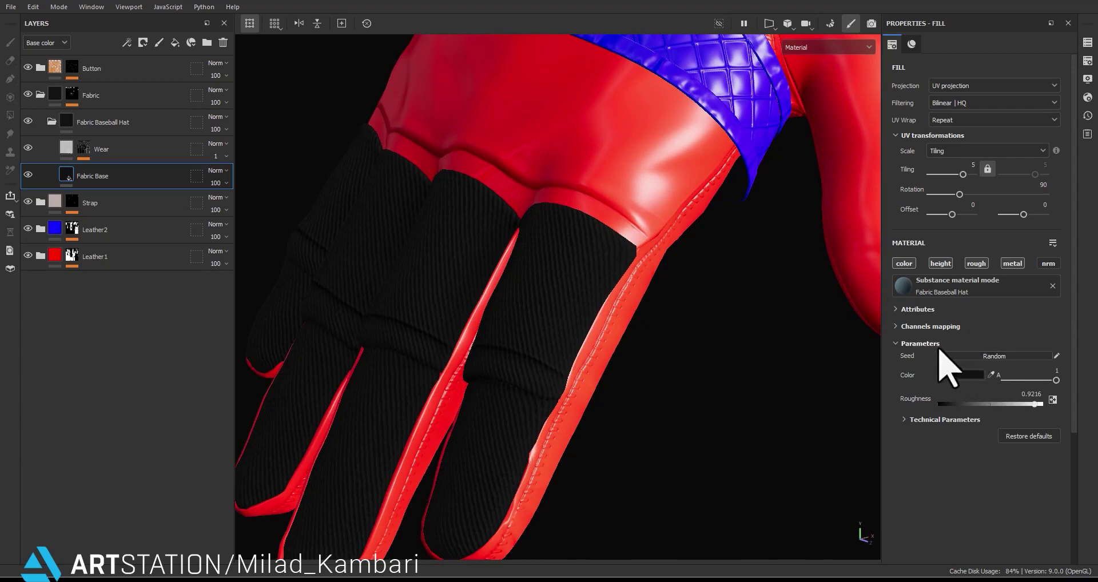
pyautogui.click(961, 375)
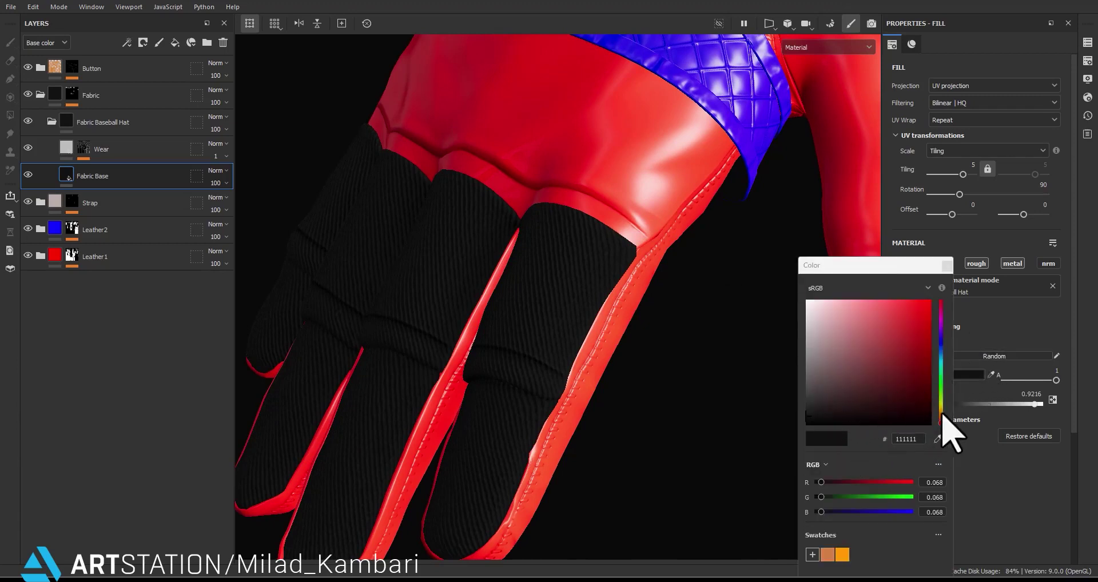
pyautogui.moveTo(941, 416); pyautogui.dragTo(940, 413)
pyautogui.moveTo(859, 371); pyautogui.dragTo(286, 14)
pyautogui.keyDown('alt'); pyautogui.moveTo(581, 318); pyautogui.dragTo(579, 295); pyautogui.keyUp('alt')
pyautogui.keyDown('alt'); pyautogui.moveTo(580, 295); pyautogui.dragTo(742, 306, button='right'); pyautogui.keyUp('alt')
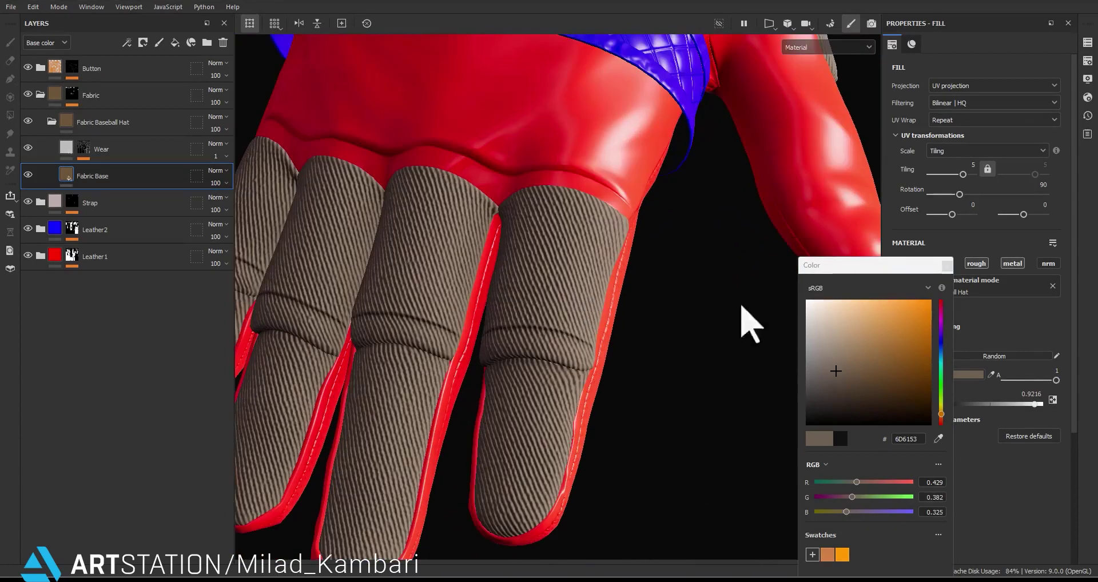
pyautogui.click(947, 266)
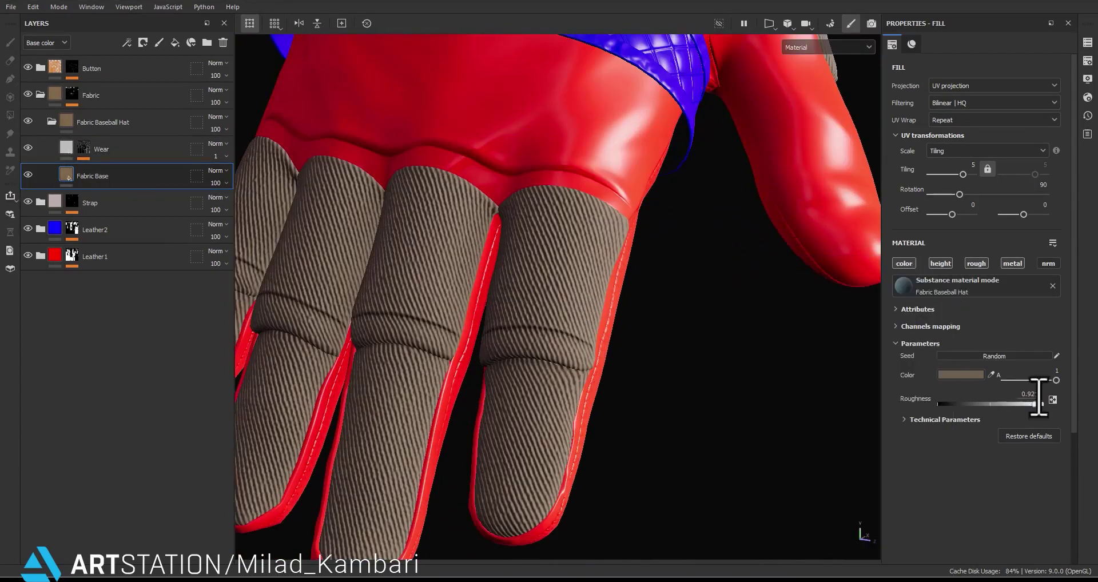
# Set the Fabric Base layer's Height Range to 0.05, check the finger and thumb patches, and collapse the Fabric folder.
pyautogui.scroll(-1, 914, 421)
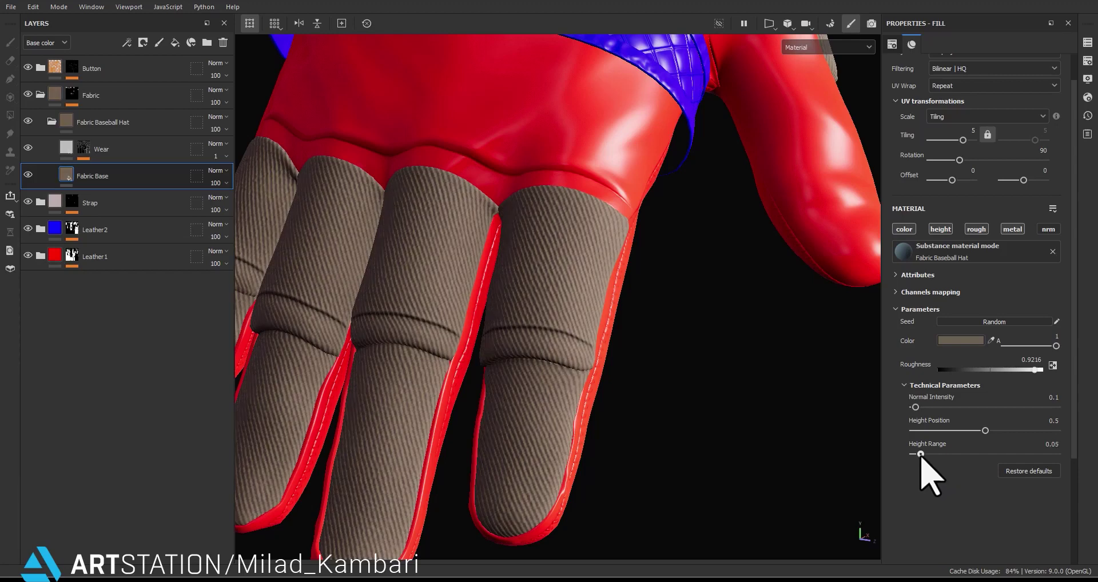
pyautogui.scroll(4, 514, 281)
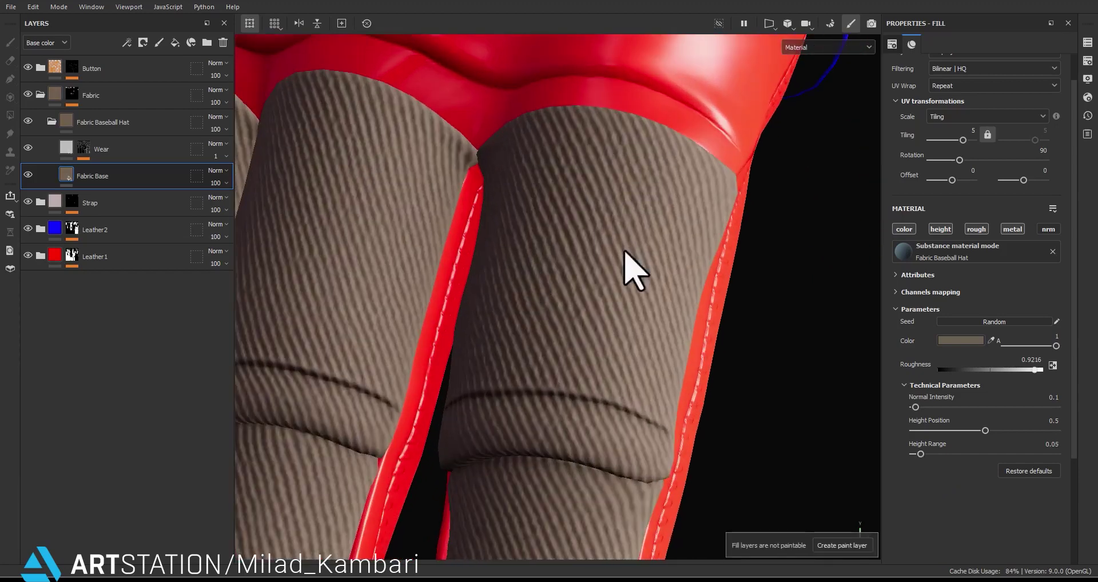
pyautogui.keyDown('alt'); pyautogui.moveTo(624, 252); pyautogui.dragTo(565, 192); pyautogui.keyUp('alt')
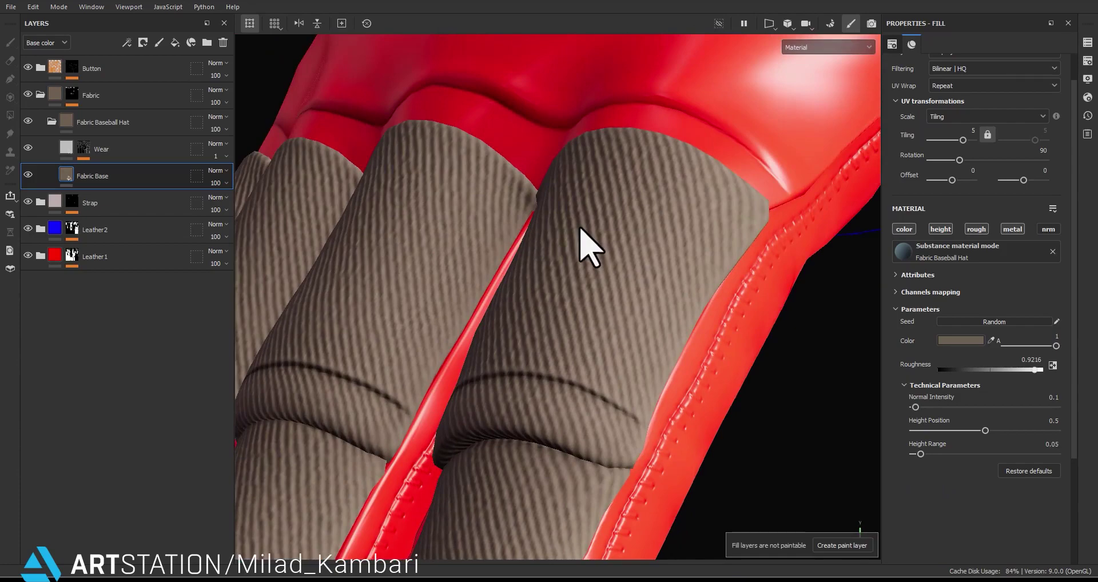
pyautogui.scroll(-6, 583, 227)
pyautogui.keyDown('alt'); pyautogui.moveTo(652, 139); pyautogui.dragTo(485, 355, button='middle'); pyautogui.keyUp('alt')
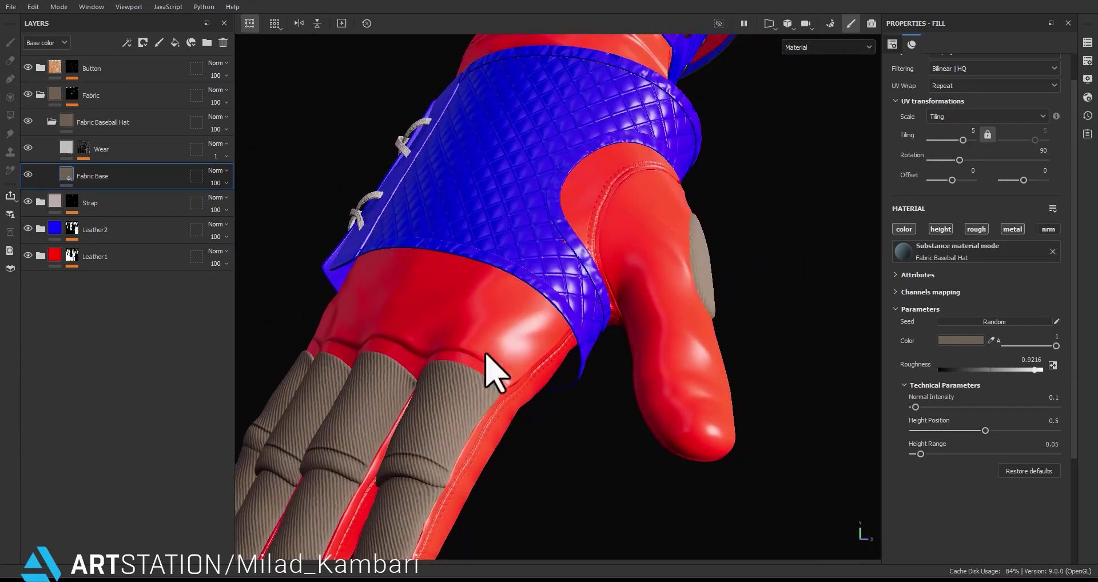
pyautogui.keyDown('alt'); pyautogui.moveTo(529, 356); pyautogui.dragTo(385, 302); pyautogui.keyUp('alt')
pyautogui.click(51, 121)
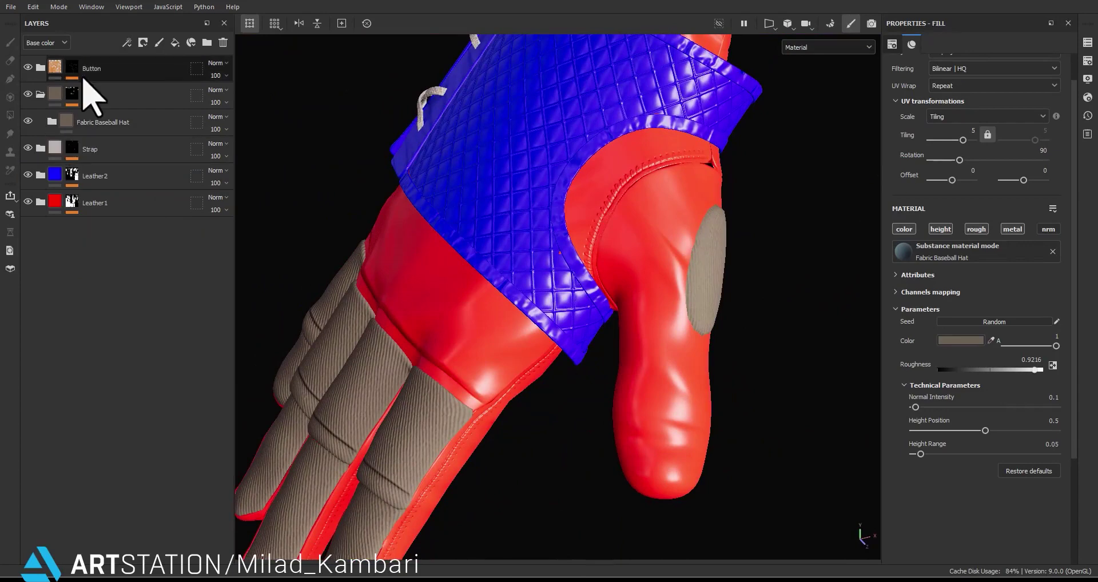
pyautogui.click(41, 96)
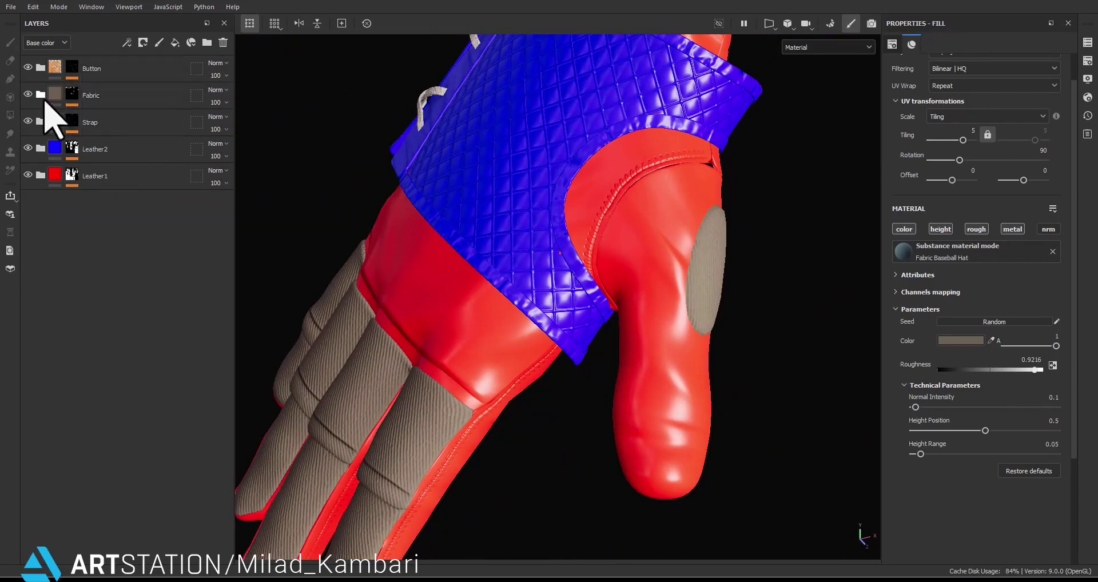
# Search the asset library's smart materials for "leather" and add MK_SmartMaterial_V11_Leather_02 inside the Leather2 folder.
pyautogui.keyDown('alt'); pyautogui.moveTo(421, 295); pyautogui.dragTo(642, 255); pyautogui.keyUp('alt')
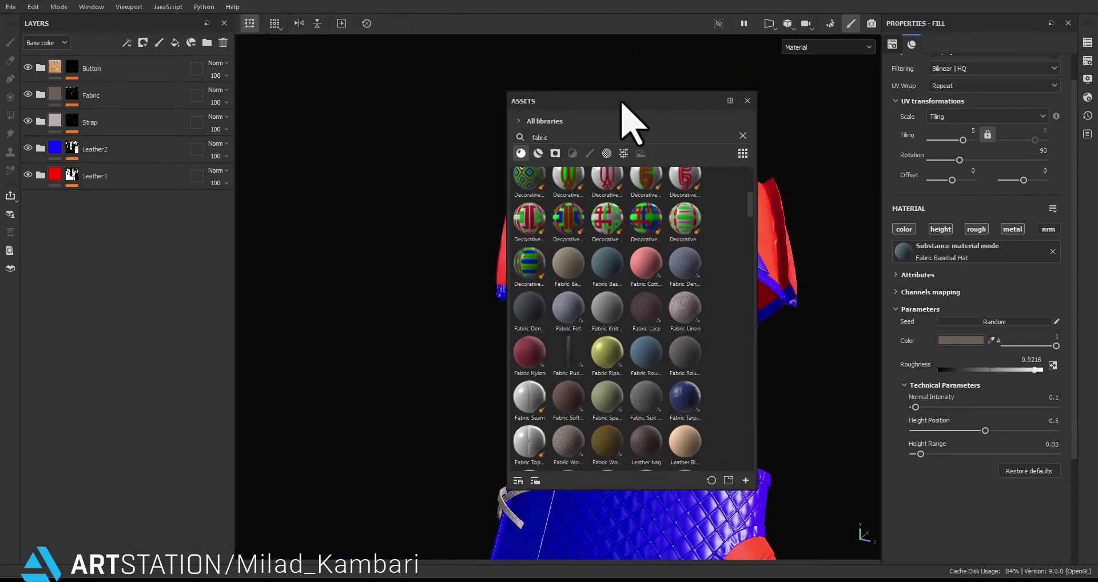
pyautogui.moveTo(622, 102); pyautogui.dragTo(655, 103)
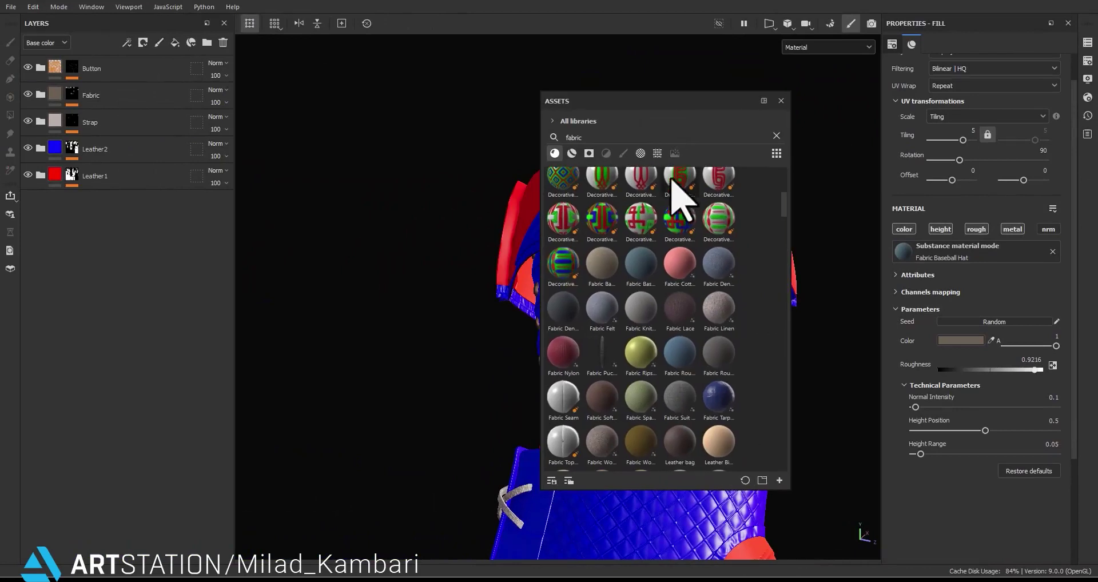
pyautogui.click(588, 139)
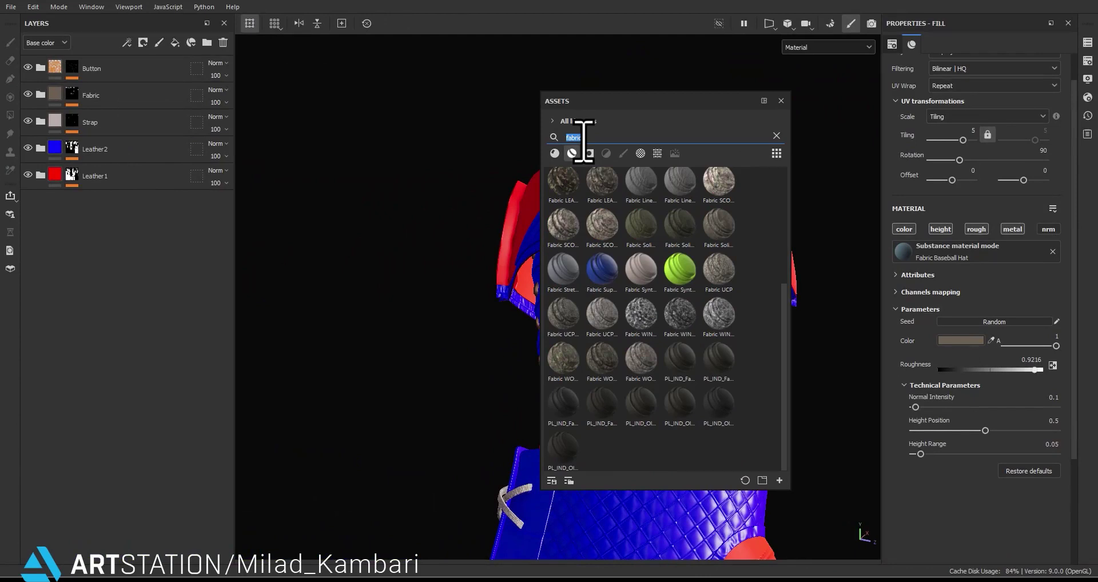
pyautogui.write('l')
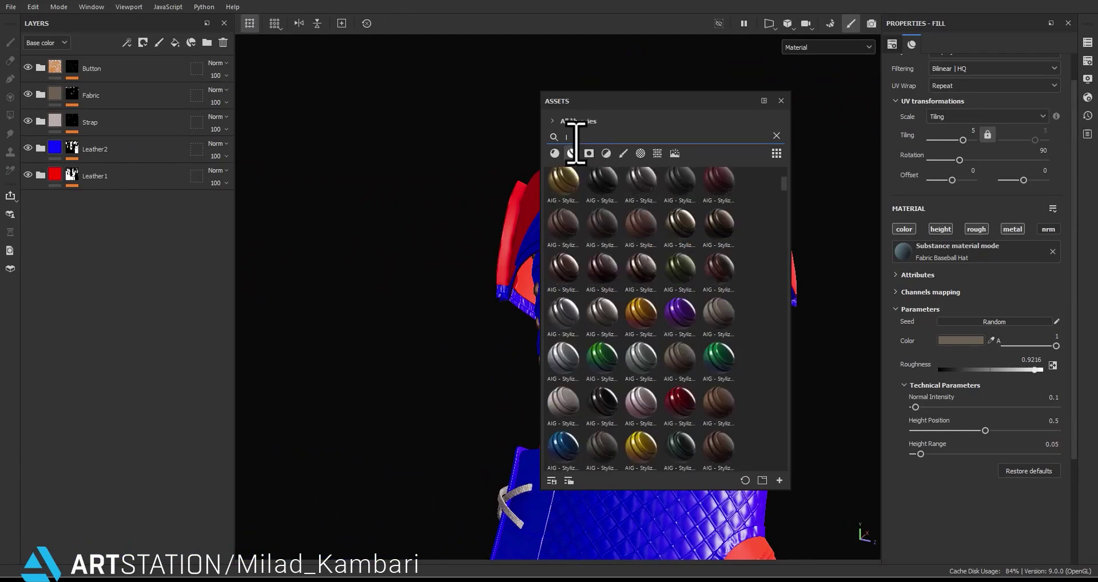
pyautogui.write('eather')
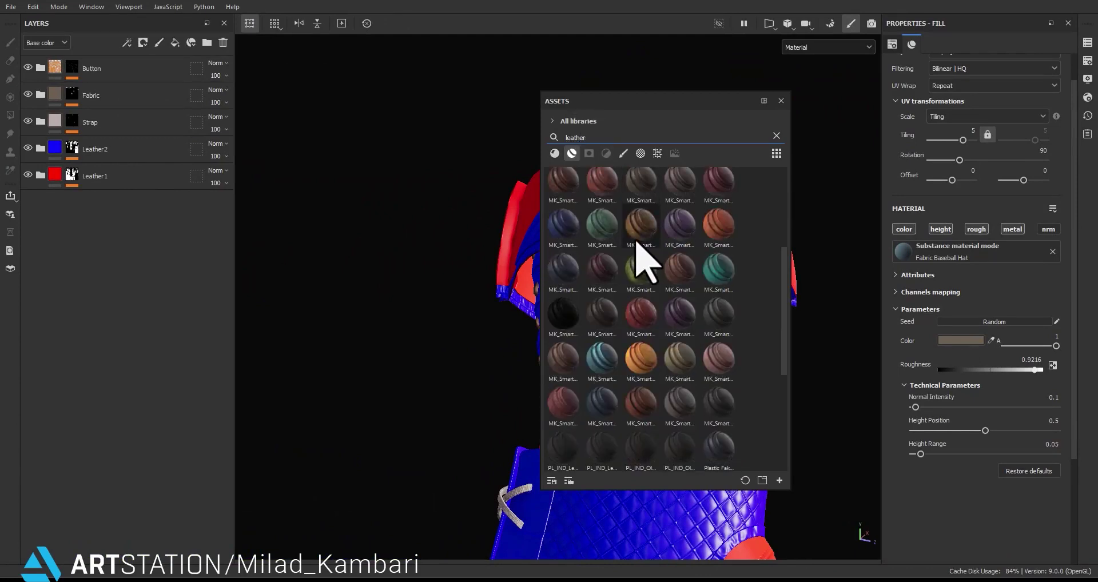
pyautogui.moveTo(597, 269)
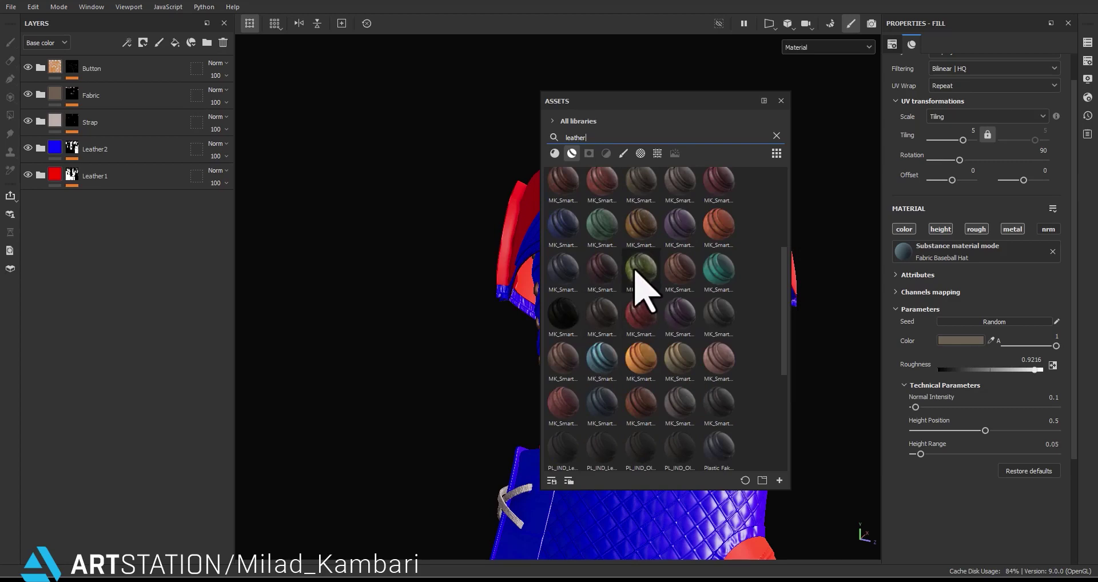
pyautogui.scroll(3, 574, 205)
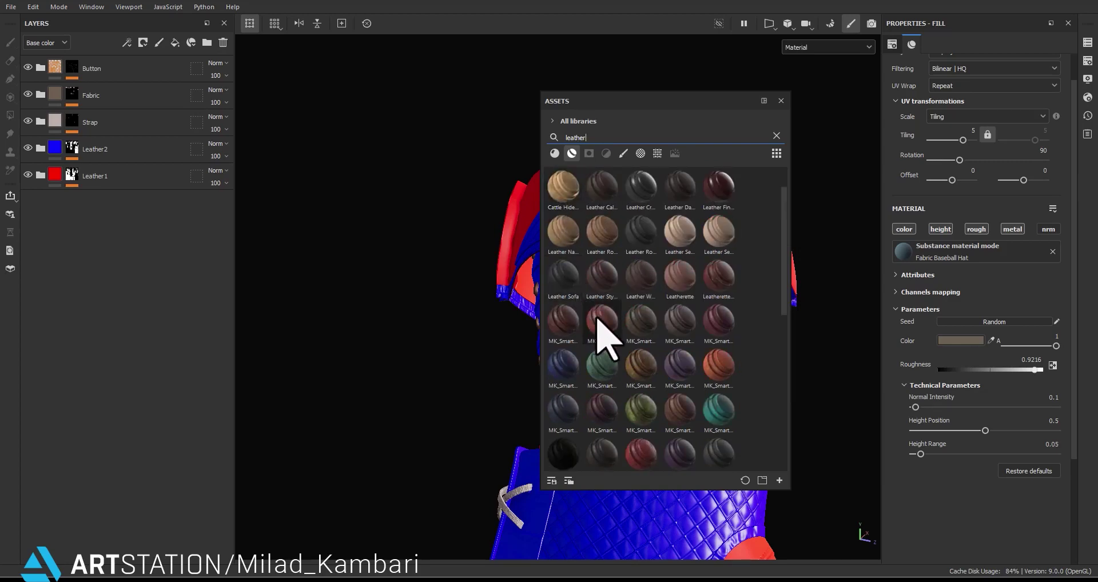
pyautogui.moveTo(600, 326)
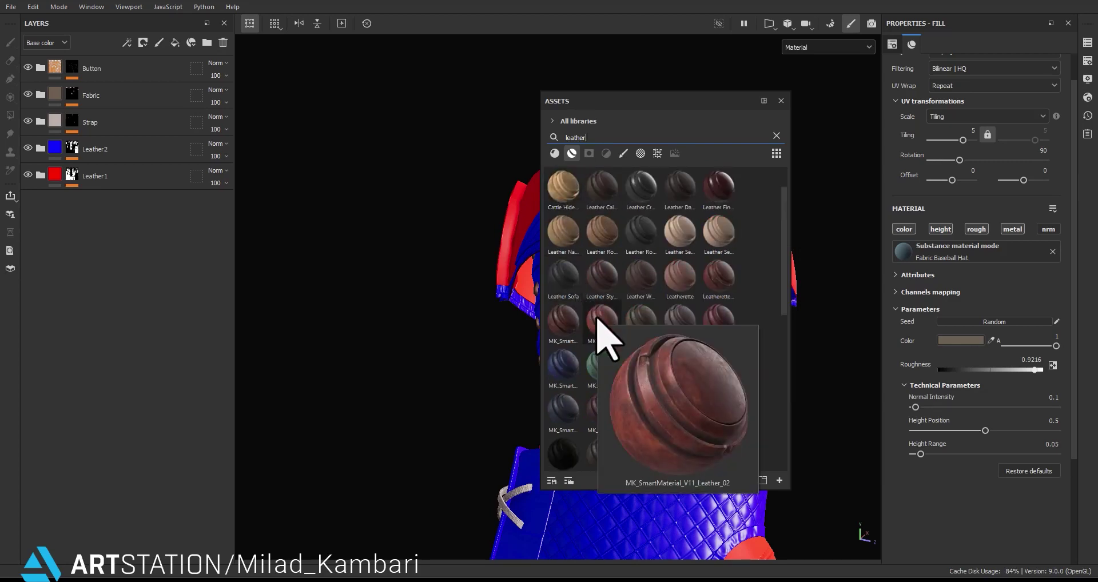
pyautogui.moveTo(600, 326); pyautogui.dragTo(96, 159)
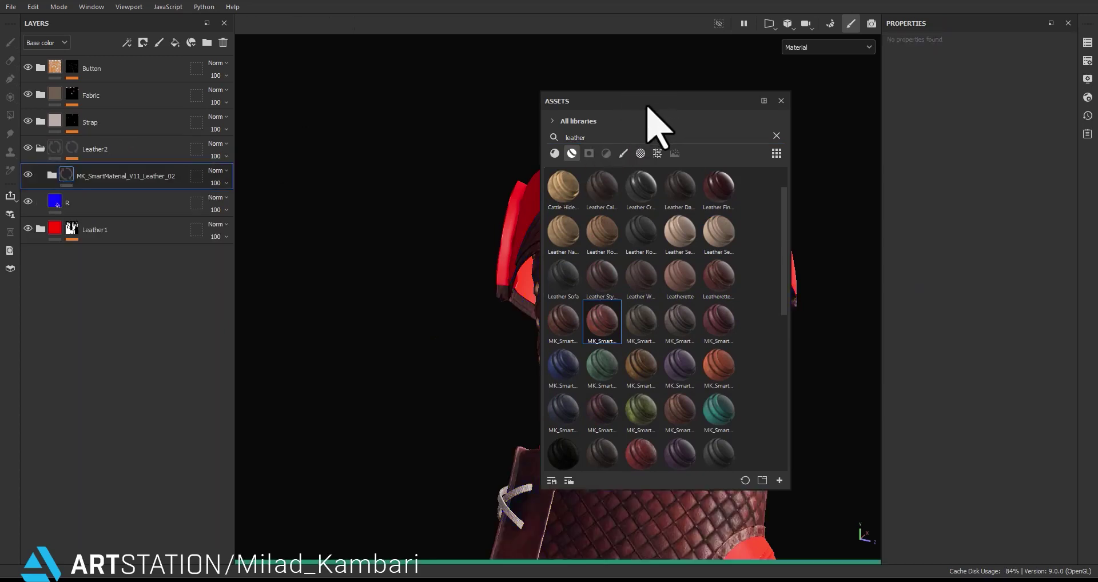
# Move the asset library out of the way and delete the blue R fill from the Leather2 folder.
pyautogui.moveTo(648, 101); pyautogui.dragTo(1097, 140)
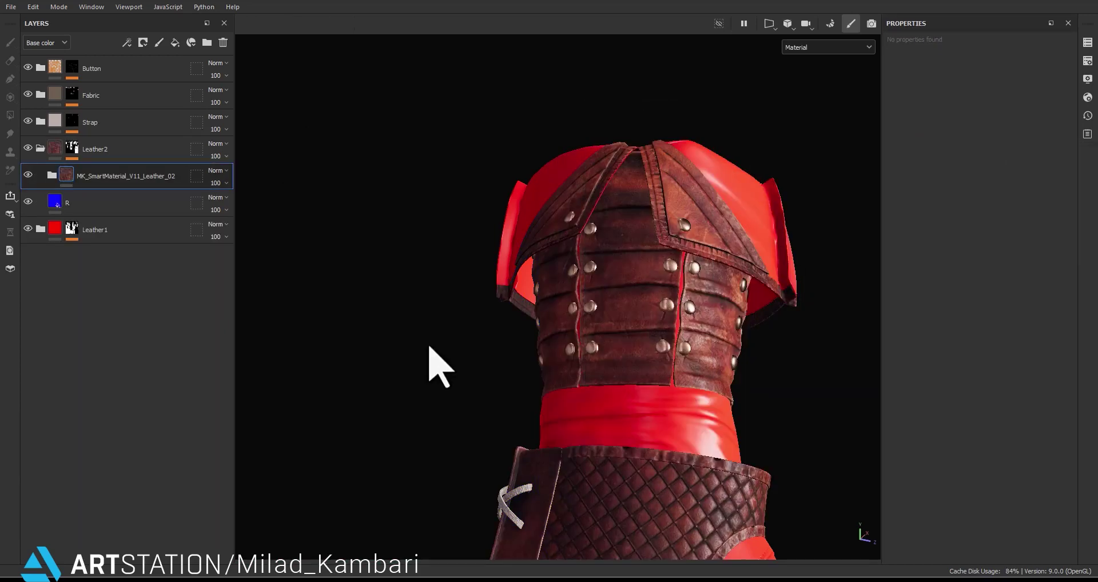
pyautogui.click(63, 206)
pyautogui.click(223, 43)
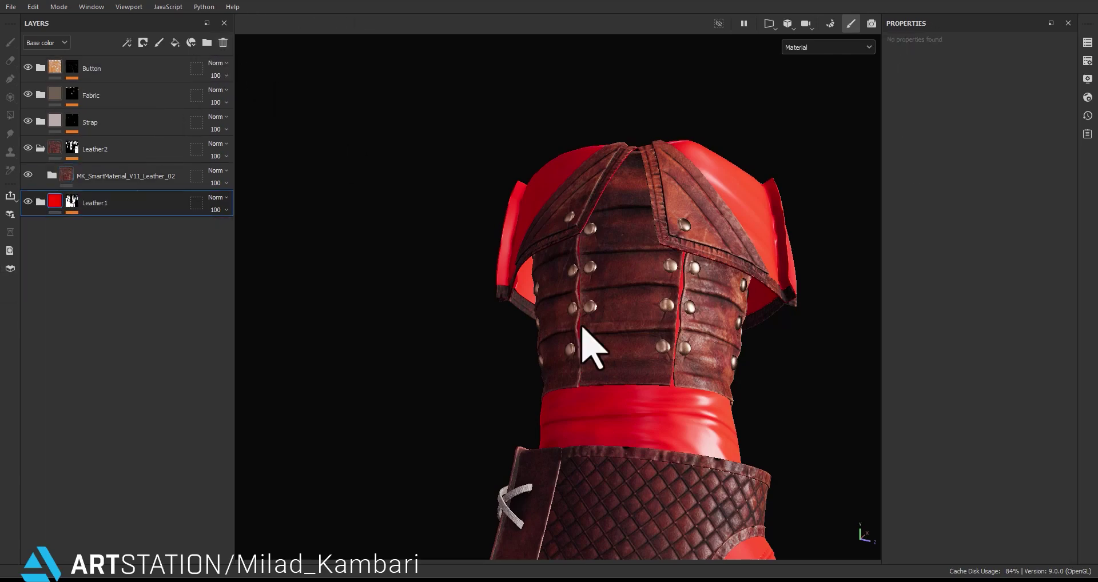
# Inspect the quilted wrist leather and add a second version of MK_SmartMaterial_V11_Leather_02 above the original in the Leather2 folder.
pyautogui.keyDown('alt'); pyautogui.moveTo(592, 346); pyautogui.dragTo(657, 435); pyautogui.keyUp('alt')
pyautogui.keyDown('alt'); pyautogui.moveTo(573, 439); pyautogui.dragTo(700, 352, button='middle'); pyautogui.keyUp('alt')
pyautogui.keyDown('alt'); pyautogui.moveTo(701, 353); pyautogui.dragTo(797, 298); pyautogui.keyUp('alt')
pyautogui.keyDown('alt'); pyautogui.moveTo(679, 314); pyautogui.dragTo(680, 170, button='middle'); pyautogui.keyUp('alt')
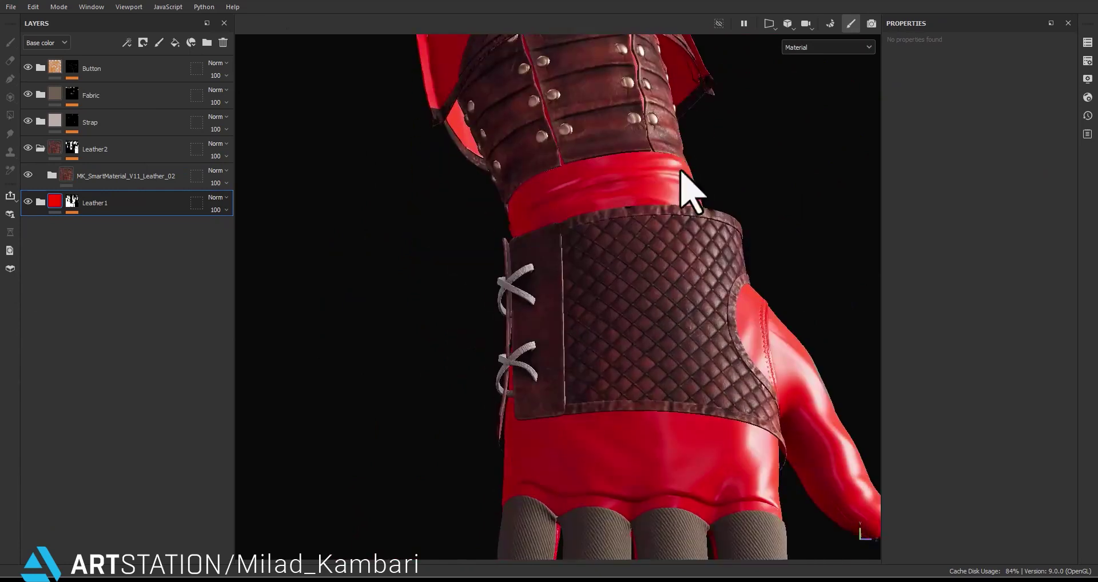
pyautogui.keyDown('alt'); pyautogui.moveTo(685, 178); pyautogui.dragTo(665, 248); pyautogui.keyUp('alt')
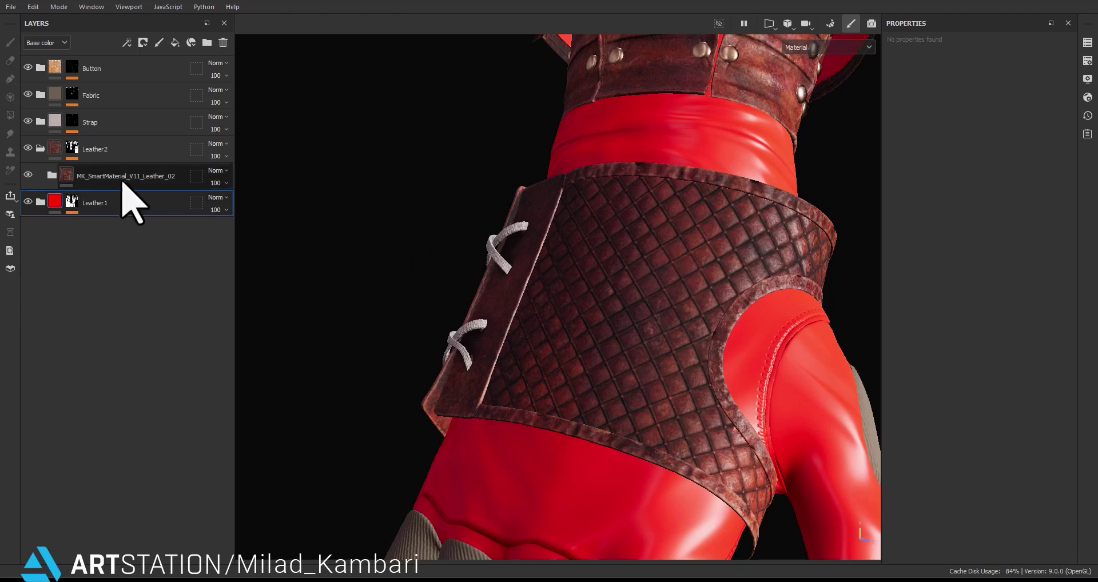
pyautogui.moveTo(112, 180); pyautogui.dragTo(123, 177)
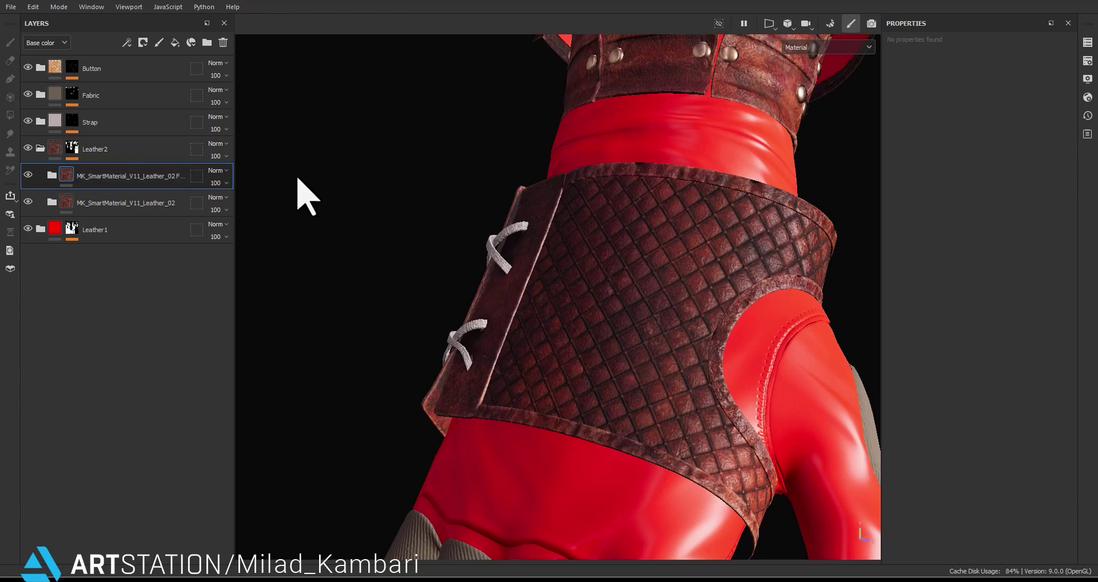
# Colour-label the upper MK_SmartMaterial_V11_Leather_02 folder in Leather2 orange and the lower one red.
pyautogui.rightClick(161, 222)
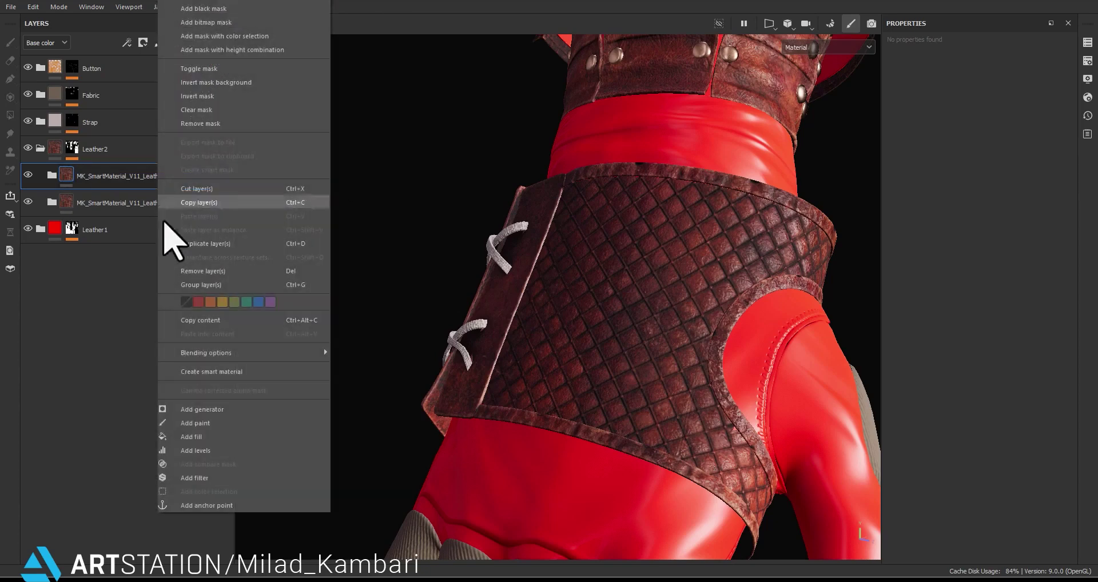
pyautogui.click(211, 302)
pyautogui.click(134, 204)
pyautogui.rightClick(137, 204)
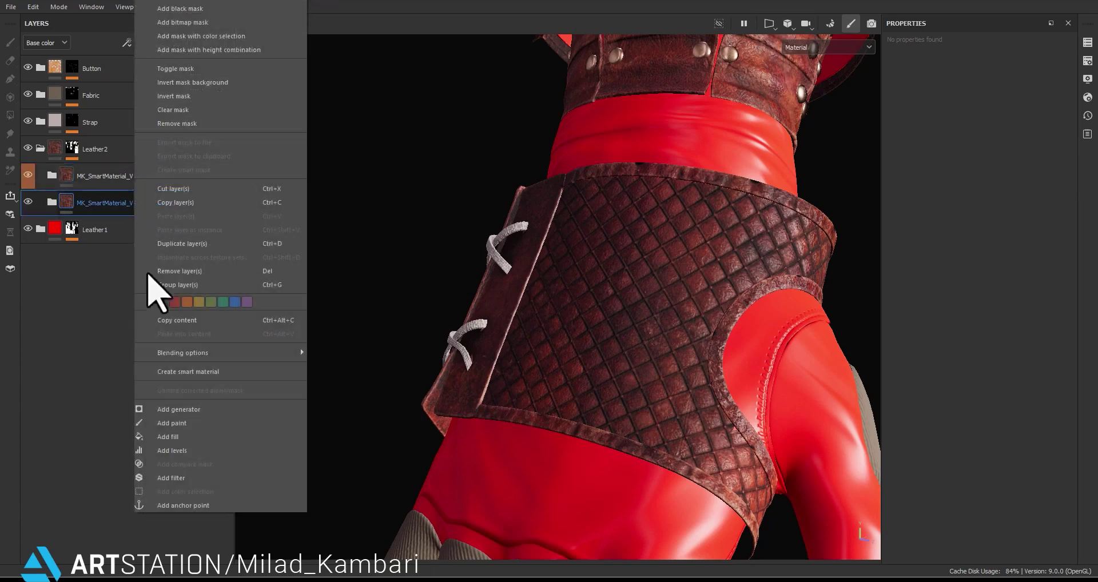
pyautogui.click(176, 302)
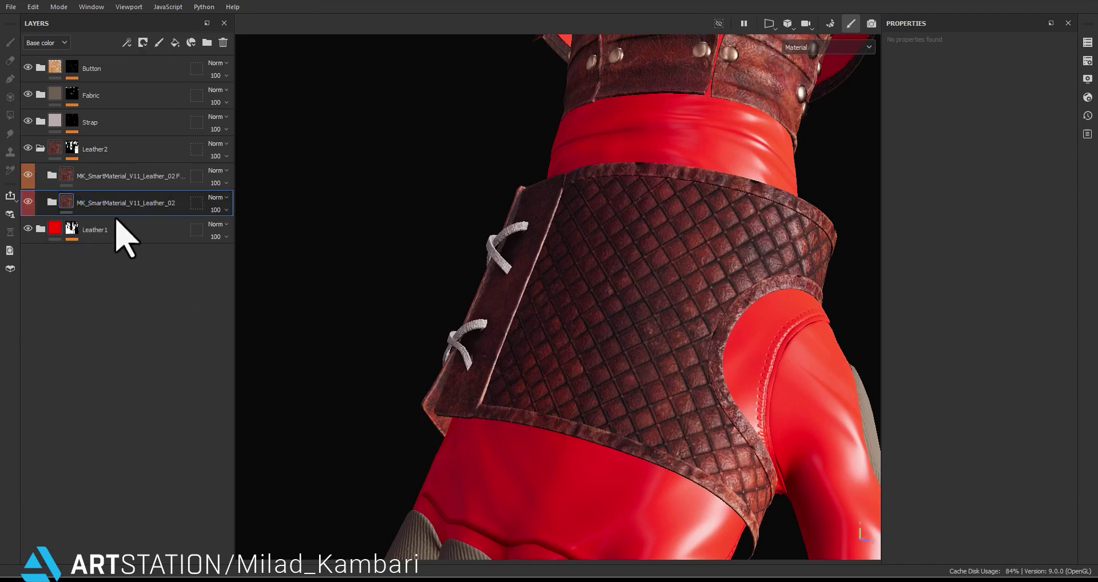
# Examine the leather material on the riveted forearm cuff and its pointed collar flaps from several angles.
pyautogui.keyDown('alt'); pyautogui.moveTo(692, 146); pyautogui.dragTo(699, 217, button='middle'); pyautogui.keyUp('alt')
pyautogui.keyDown('alt'); pyautogui.moveTo(699, 218); pyautogui.dragTo(609, 275, button='right'); pyautogui.keyUp('alt')
pyautogui.keyDown('alt'); pyautogui.moveTo(641, 166); pyautogui.dragTo(596, 201, button='middle'); pyautogui.keyUp('alt')
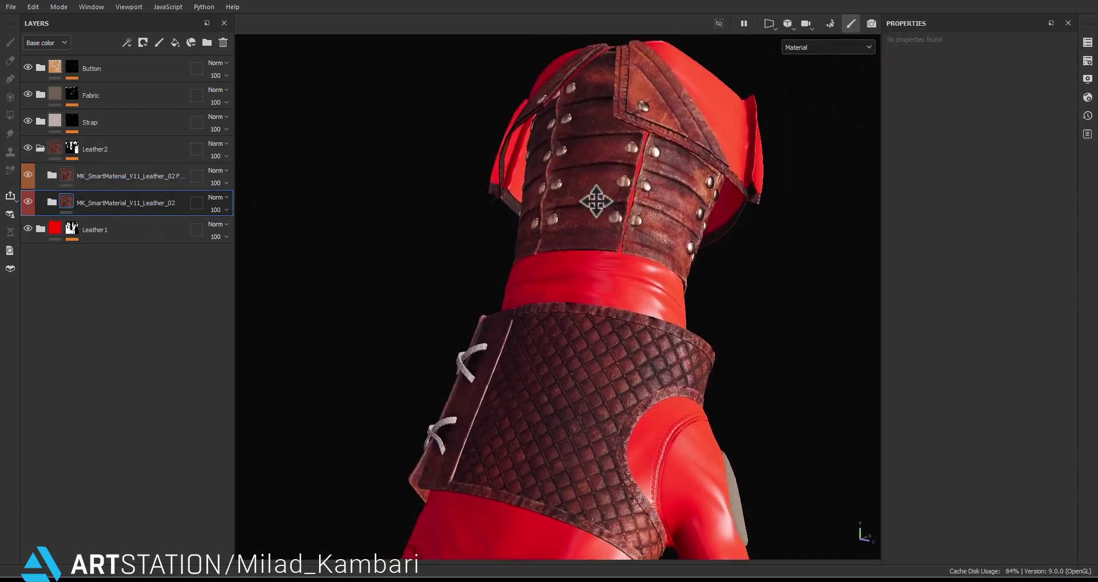
pyautogui.keyDown('alt'); pyautogui.moveTo(597, 202); pyautogui.dragTo(646, 241); pyautogui.keyUp('alt')
pyautogui.keyDown('alt'); pyautogui.moveTo(646, 240); pyautogui.dragTo(692, 183, button='right'); pyautogui.keyUp('alt')
pyautogui.keyDown('alt'); pyautogui.moveTo(594, 73); pyautogui.dragTo(600, 258, button='middle'); pyautogui.keyUp('alt')
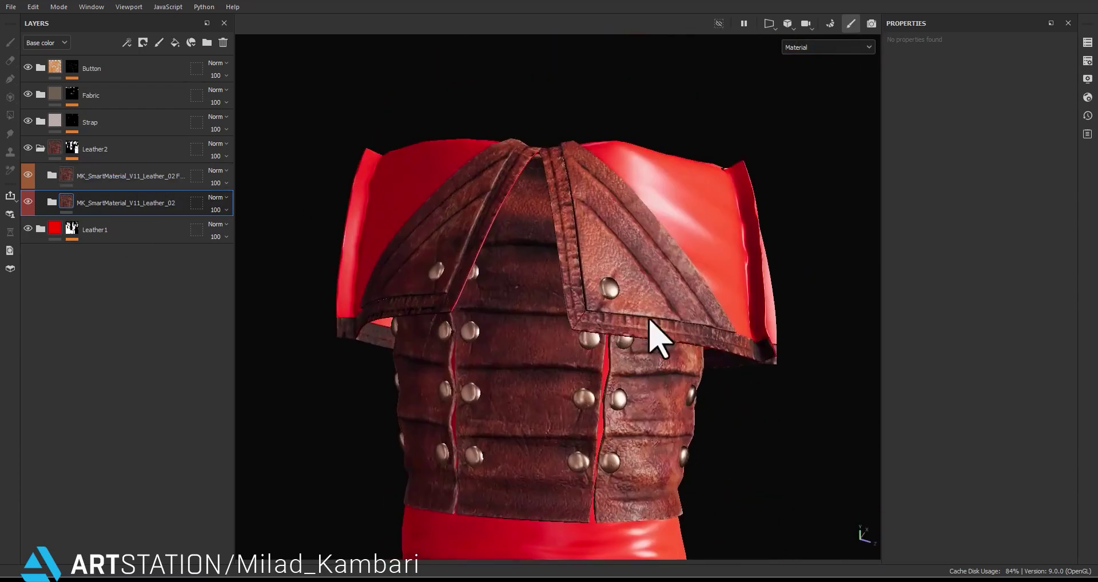
pyautogui.keyDown('alt'); pyautogui.moveTo(650, 321); pyautogui.dragTo(649, 384); pyautogui.keyUp('alt')
pyautogui.keyDown('alt'); pyautogui.moveTo(650, 384); pyautogui.dragTo(660, 138, button='middle'); pyautogui.keyUp('alt')
pyautogui.keyDown('alt'); pyautogui.moveTo(621, 375); pyautogui.dragTo(654, 345); pyautogui.keyUp('alt')
pyautogui.scroll(3, 449, 230)
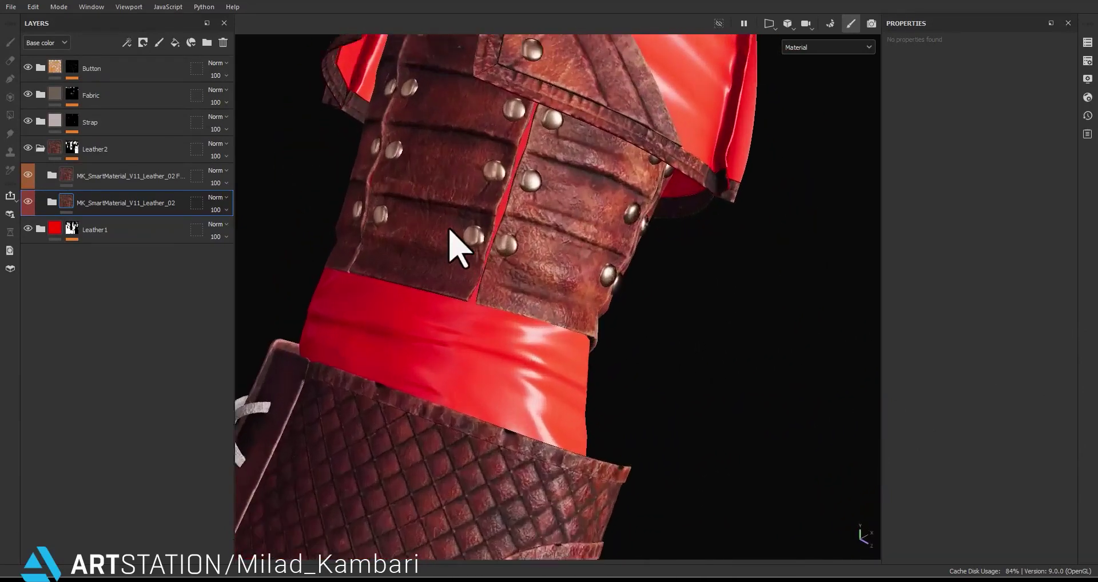
pyautogui.keyDown('alt'); pyautogui.moveTo(449, 228); pyautogui.dragTo(674, 370, button='right'); pyautogui.keyUp('alt')
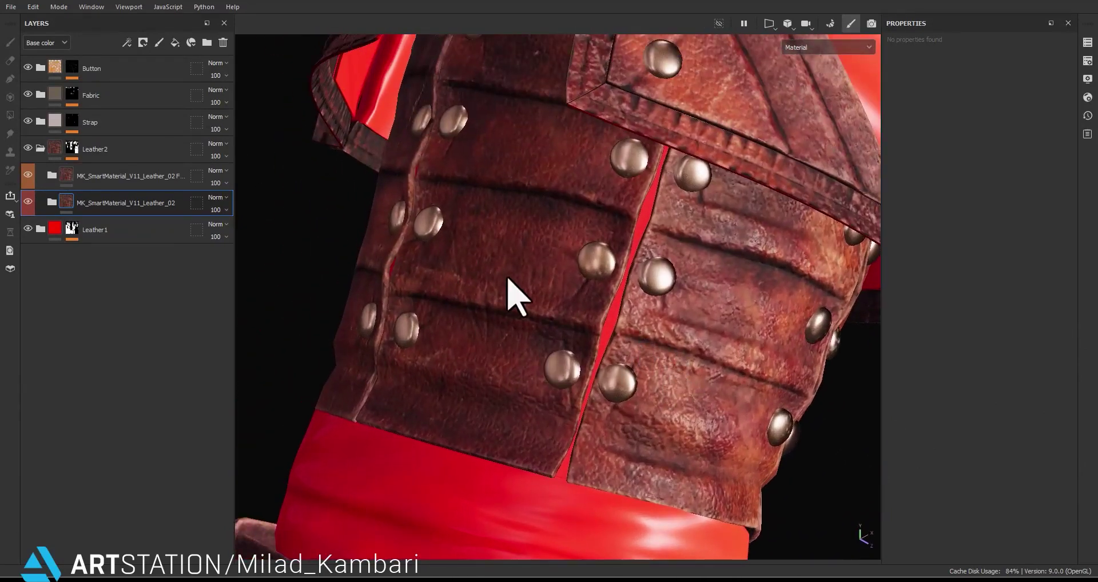
pyautogui.scroll(-5, 549, 312)
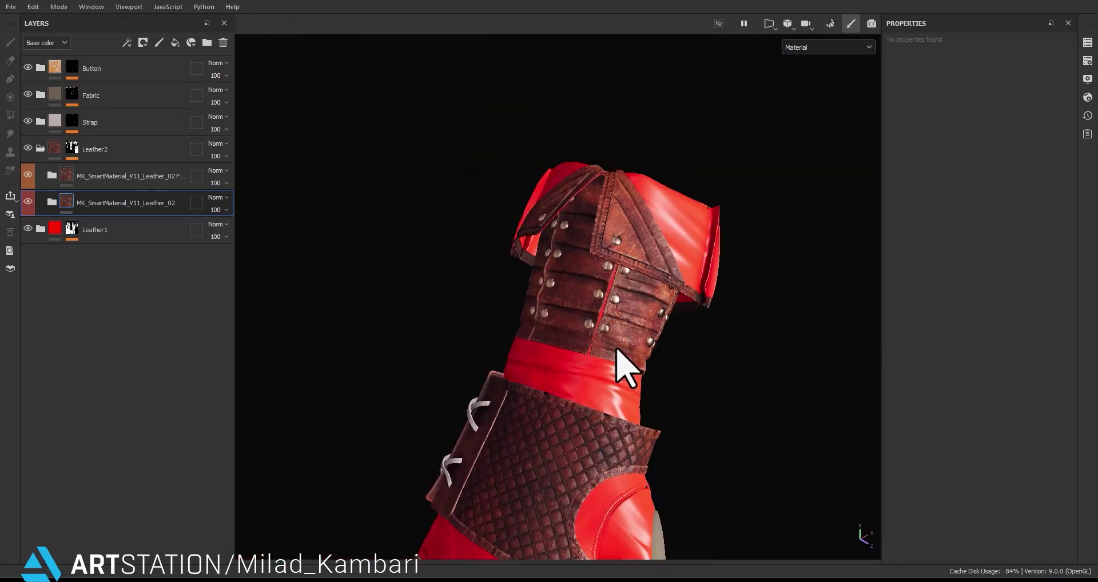
# Examine the leather on the quilted wrist panel and its stitched border around the thumb.
pyautogui.scroll(3, 629, 229)
pyautogui.scroll(-3, 386, 367)
pyautogui.keyDown('alt'); pyautogui.moveTo(589, 389); pyautogui.dragTo(629, 300, button='middle'); pyautogui.keyUp('alt')
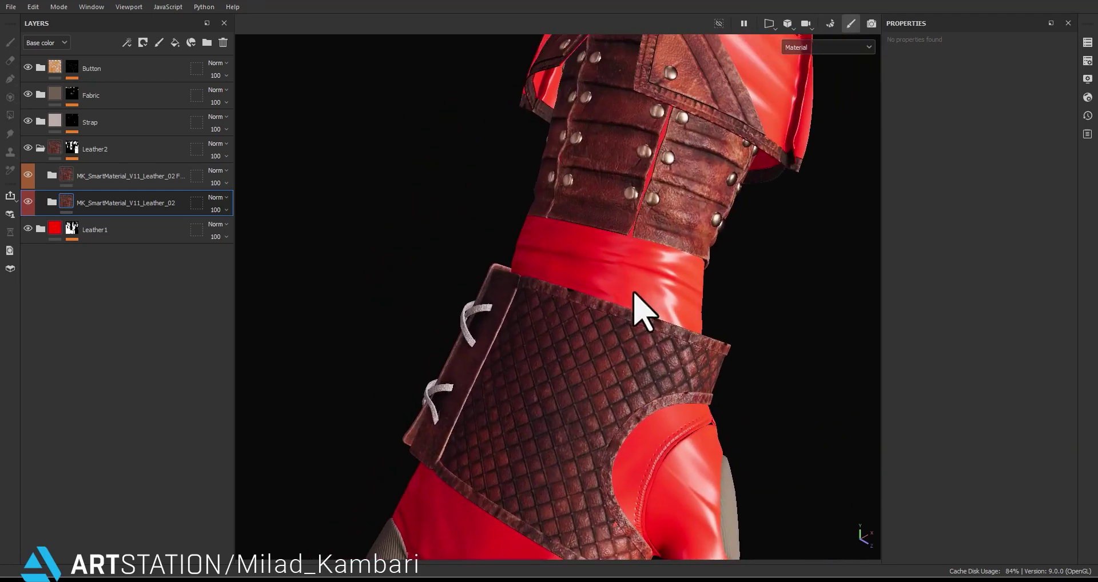
pyautogui.keyDown('alt'); pyautogui.moveTo(639, 452); pyautogui.dragTo(661, 324, button='middle'); pyautogui.keyUp('alt')
pyautogui.scroll(3, 555, 308)
pyautogui.keyDown('alt'); pyautogui.moveTo(555, 308); pyautogui.dragTo(554, 267); pyautogui.keyUp('alt')
pyautogui.keyDown('alt'); pyautogui.moveTo(554, 267); pyautogui.dragTo(517, 127, button='right'); pyautogui.keyUp('alt')
pyautogui.keyDown('alt'); pyautogui.moveTo(547, 314); pyautogui.dragTo(598, 255, button='right'); pyautogui.keyUp('alt')
pyautogui.keyDown('alt'); pyautogui.moveTo(605, 298); pyautogui.dragTo(789, 295); pyautogui.keyUp('alt')
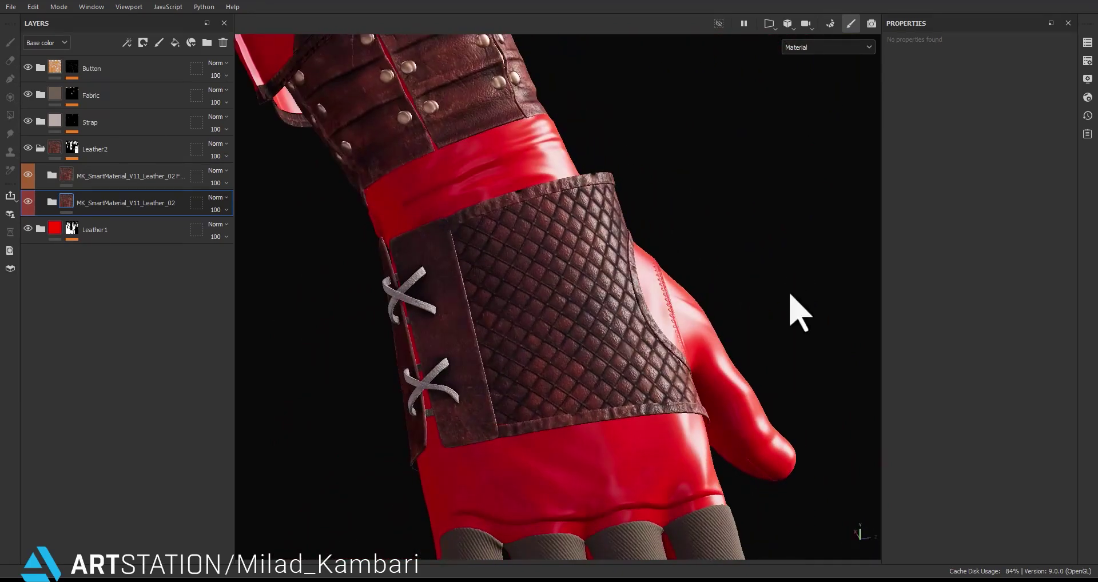
# Add a black mask with a Paint effect to the upper, orange-labelled leather smart material in Leather2.
pyautogui.rightClick(103, 172)
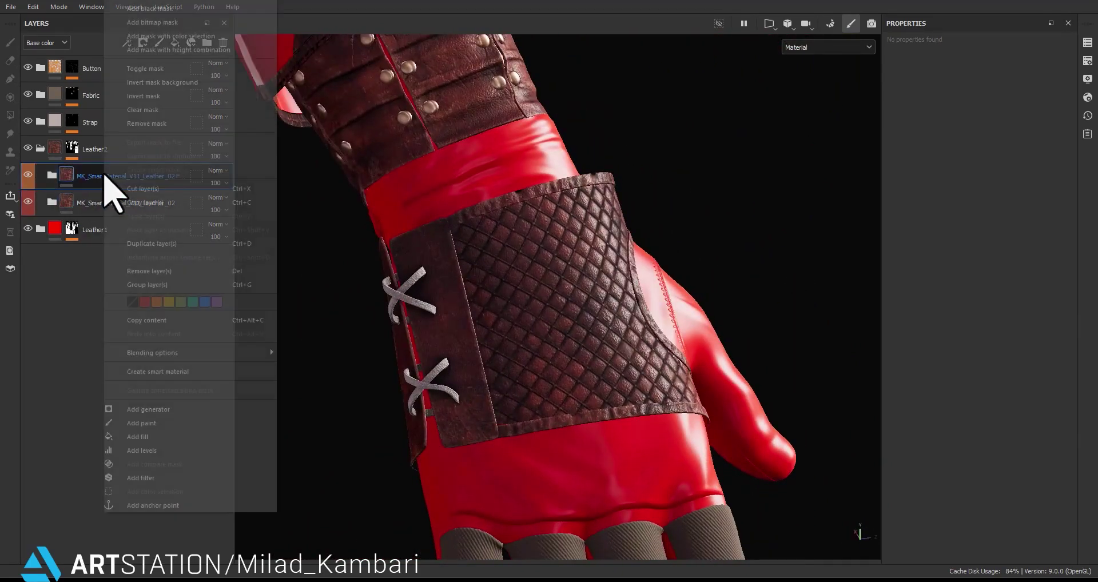
pyautogui.click(143, 12)
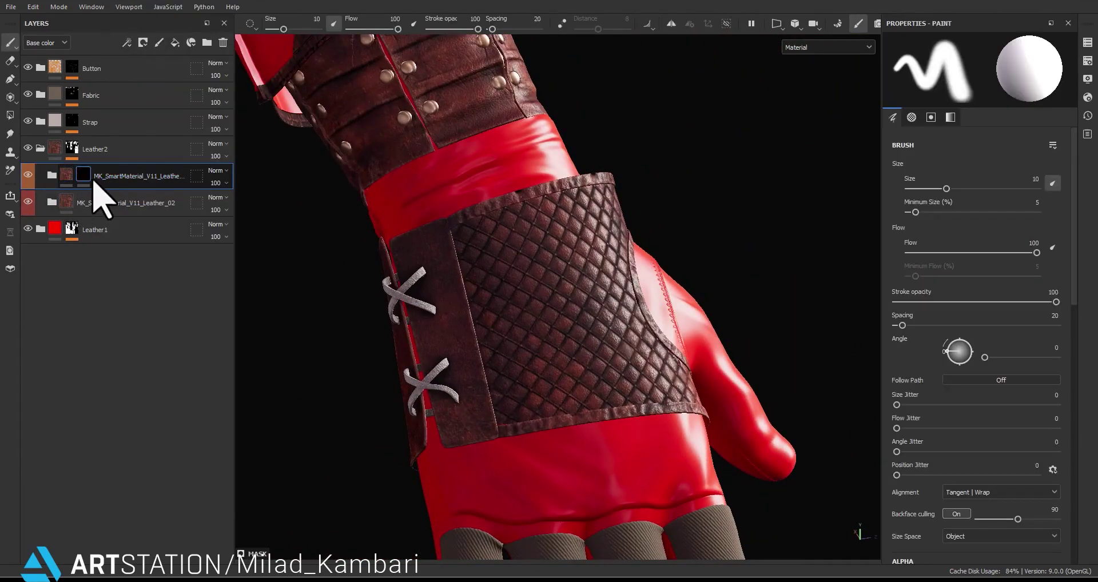
pyautogui.rightClick(94, 177)
pyautogui.click(143, 431)
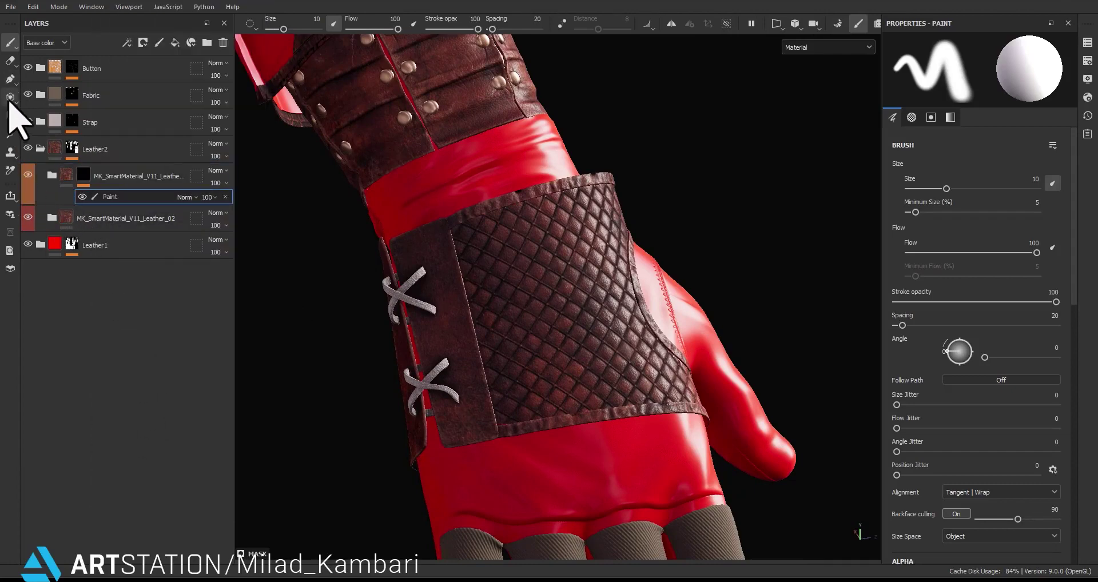
# Use Polygon Fill in mesh mode to fill the quilted wrist panel with white in the orange-labelled leather's mask.
pyautogui.click(9, 100)
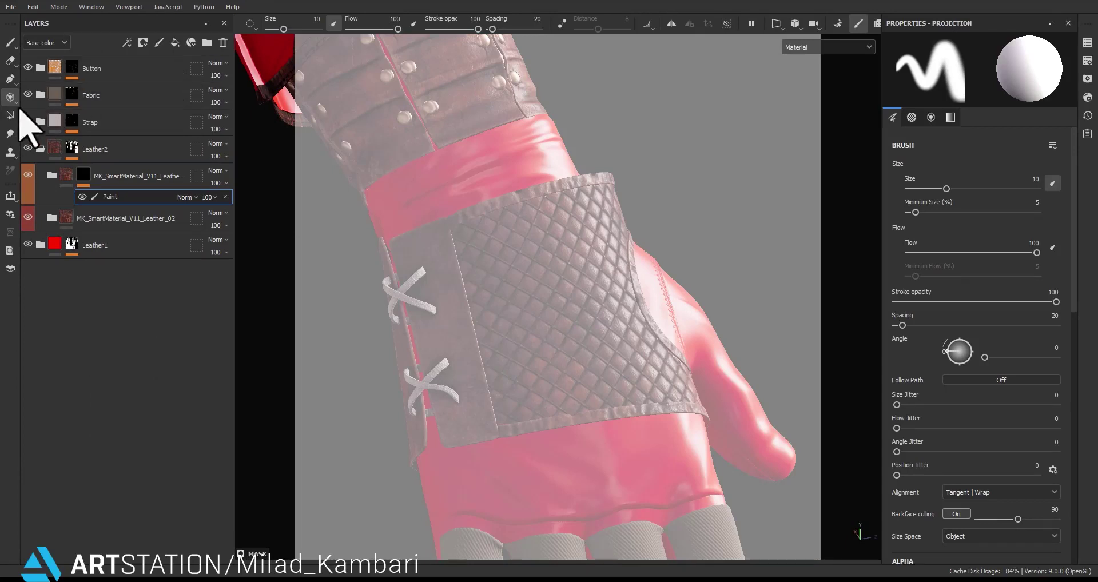
pyautogui.click(8, 115)
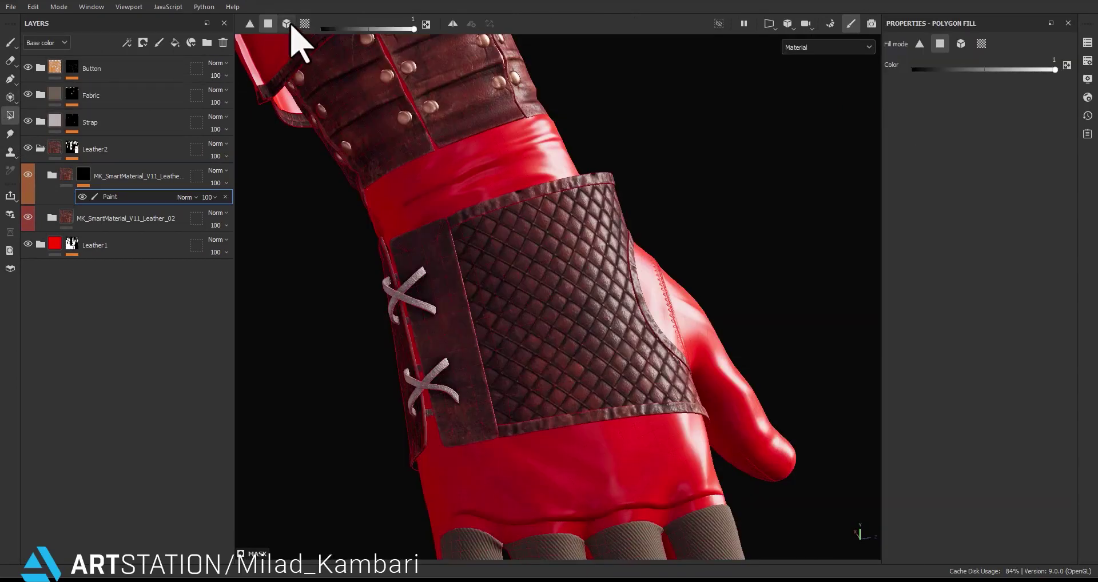
pyautogui.keyDown('alt'); pyautogui.click(85, 174); pyautogui.keyUp('alt')
pyautogui.click(105, 198)
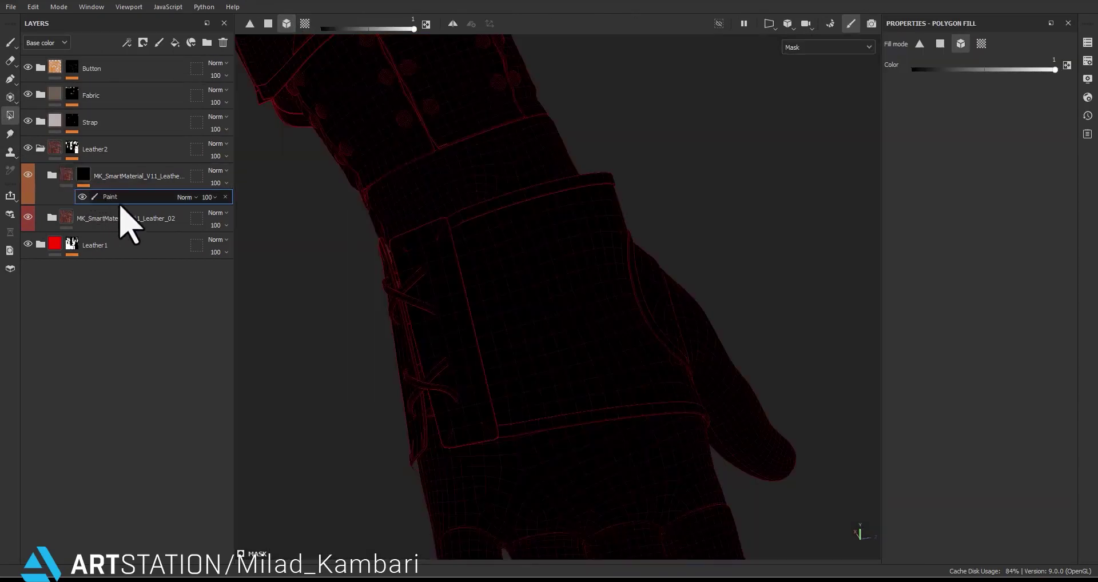
pyautogui.keyDown('alt'); pyautogui.click(79, 176); pyautogui.keyUp('alt')
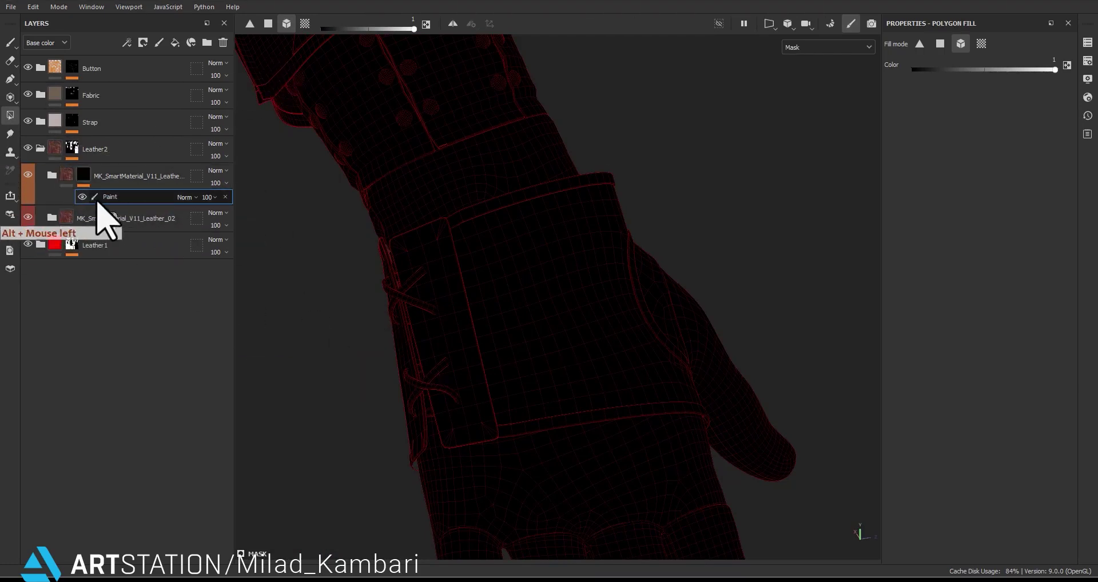
pyautogui.keyDown('alt'); pyautogui.moveTo(113, 203); pyautogui.dragTo(77, 173); pyautogui.keyUp('alt')
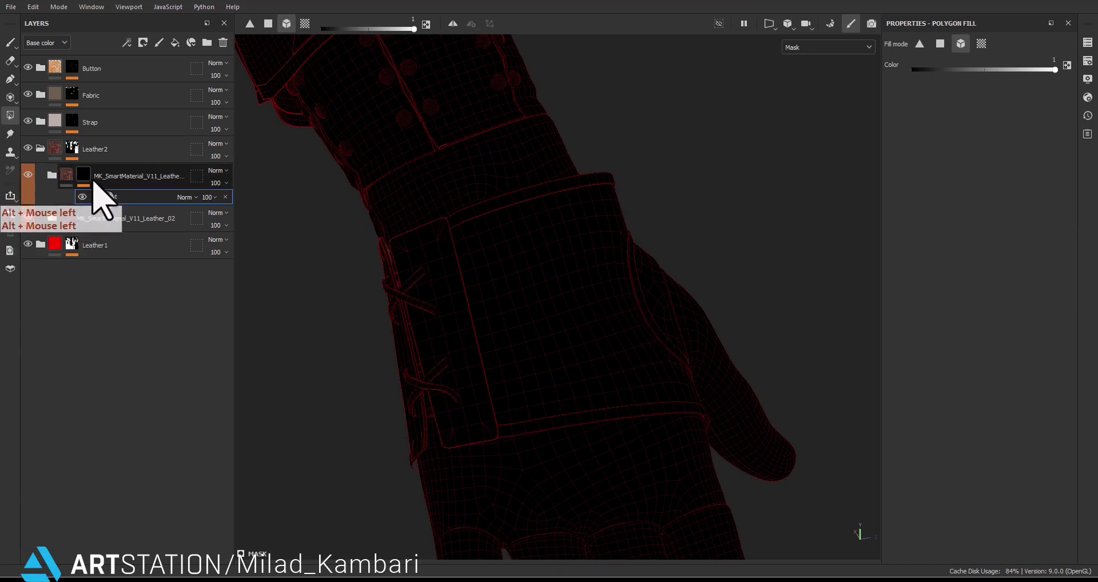
pyautogui.click(583, 303)
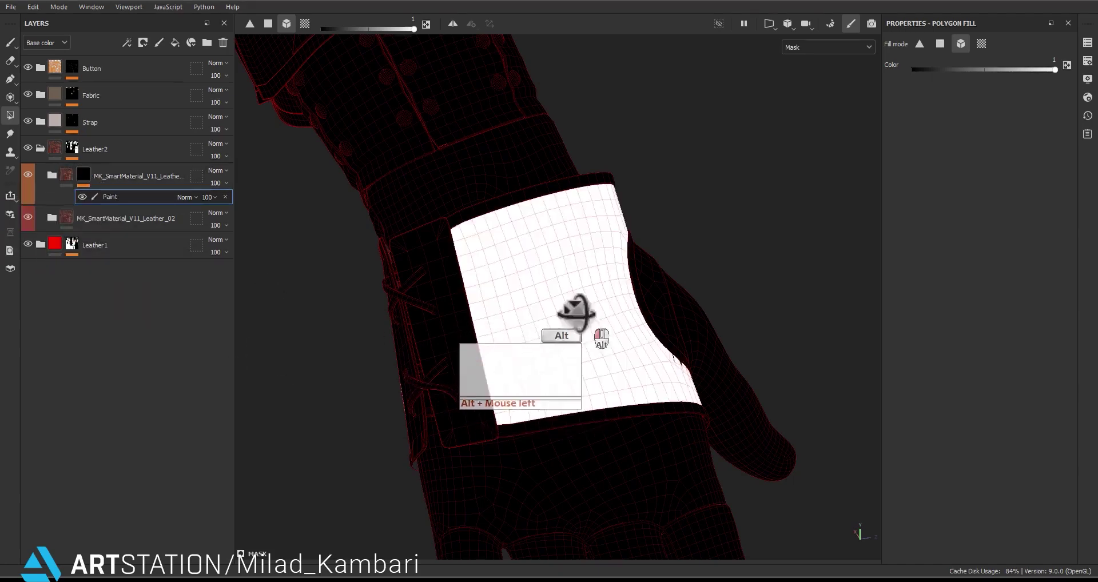
pyautogui.keyDown('alt'); pyautogui.moveTo(564, 292); pyautogui.dragTo(96, 259); pyautogui.keyUp('alt')
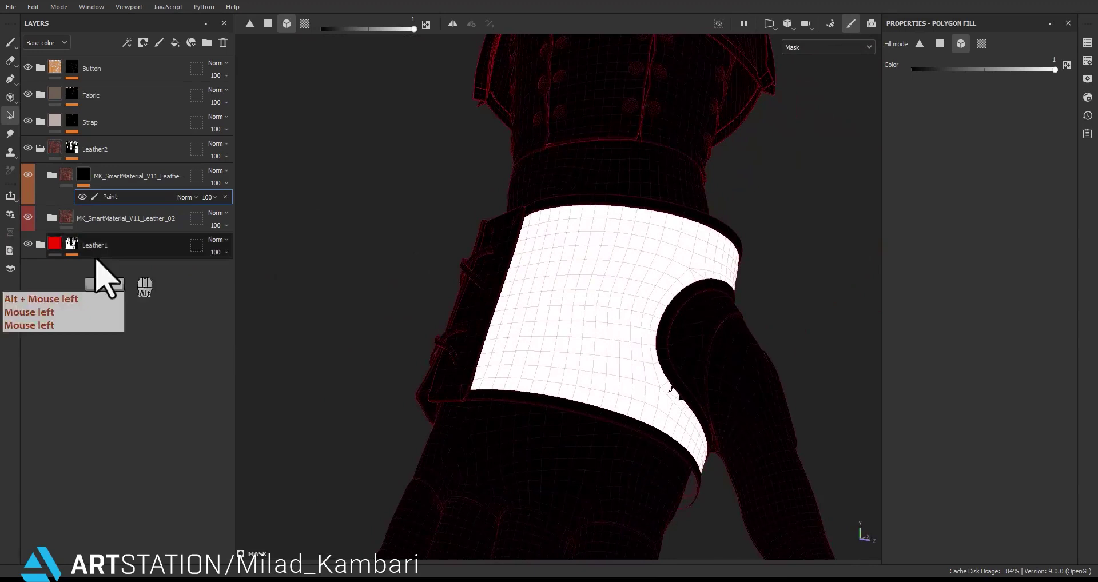
# Expand the orange-labelled leather smart material and hide all its layers from Dirt down to Base-Color.
pyautogui.click(66, 184)
pyautogui.click(51, 175)
pyautogui.scroll(-1, 108, 406)
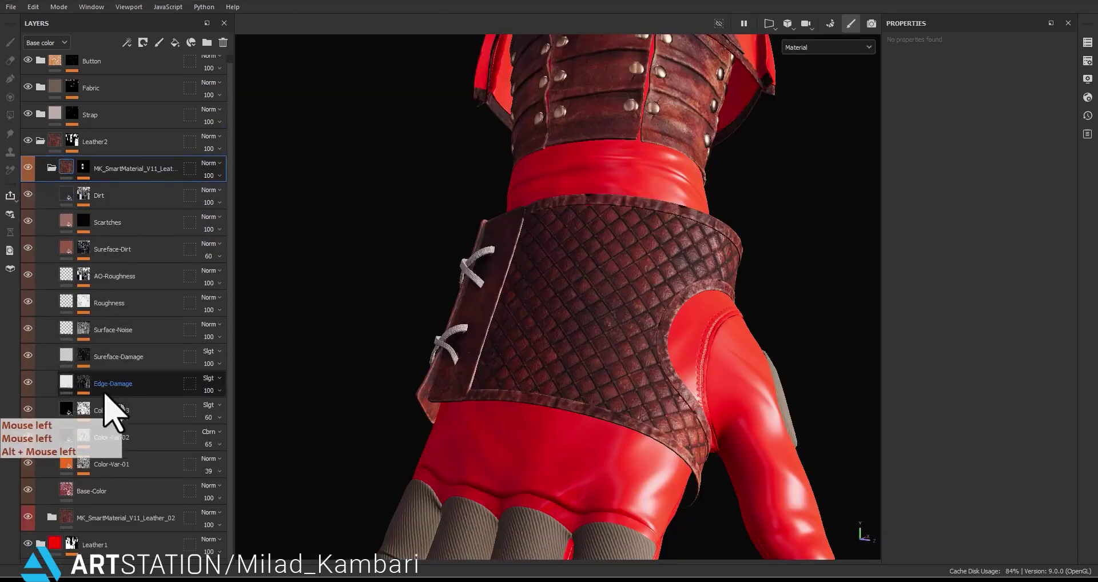
pyautogui.moveTo(26, 492); pyautogui.dragTo(27, 195)
pyautogui.click(30, 489)
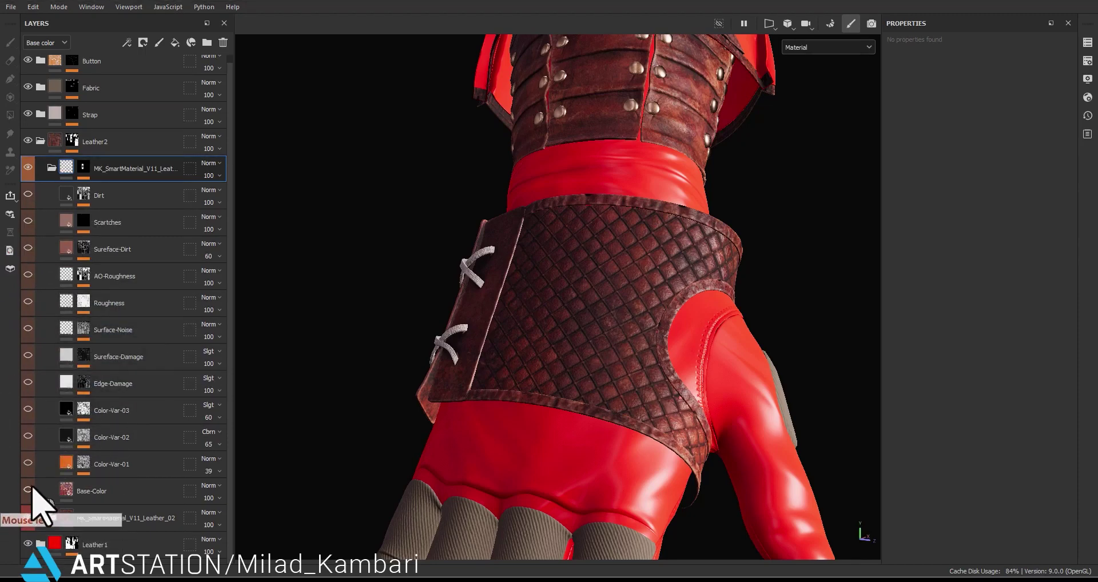
# Add a white mask with a Paint effect to the red-labelled leather and set the effect's blend mode to Subtract.
pyautogui.click(99, 520)
pyautogui.rightClick(103, 520)
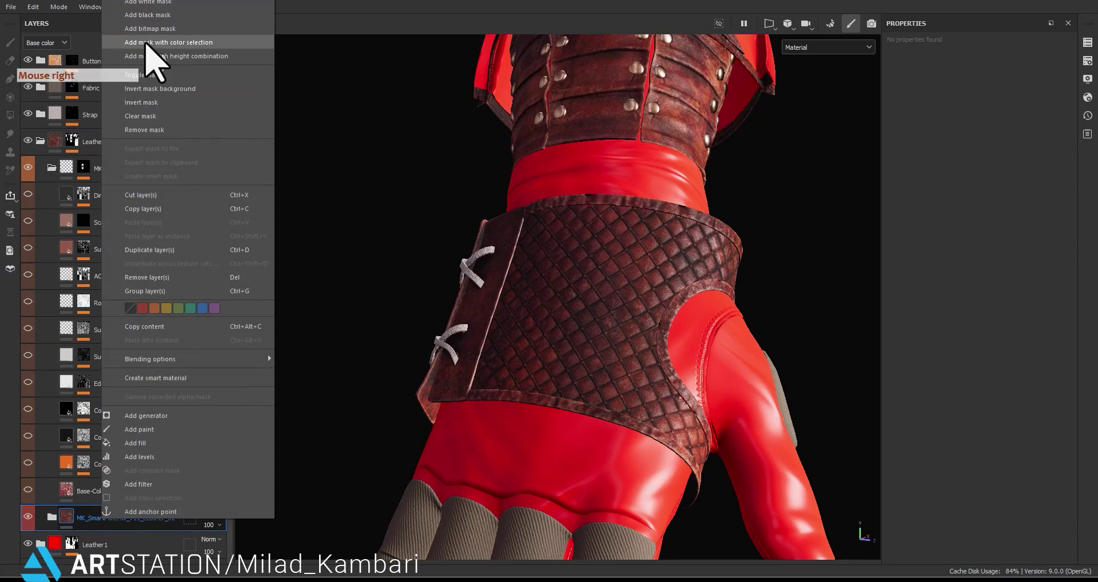
pyautogui.click(153, 2)
pyautogui.press('4')
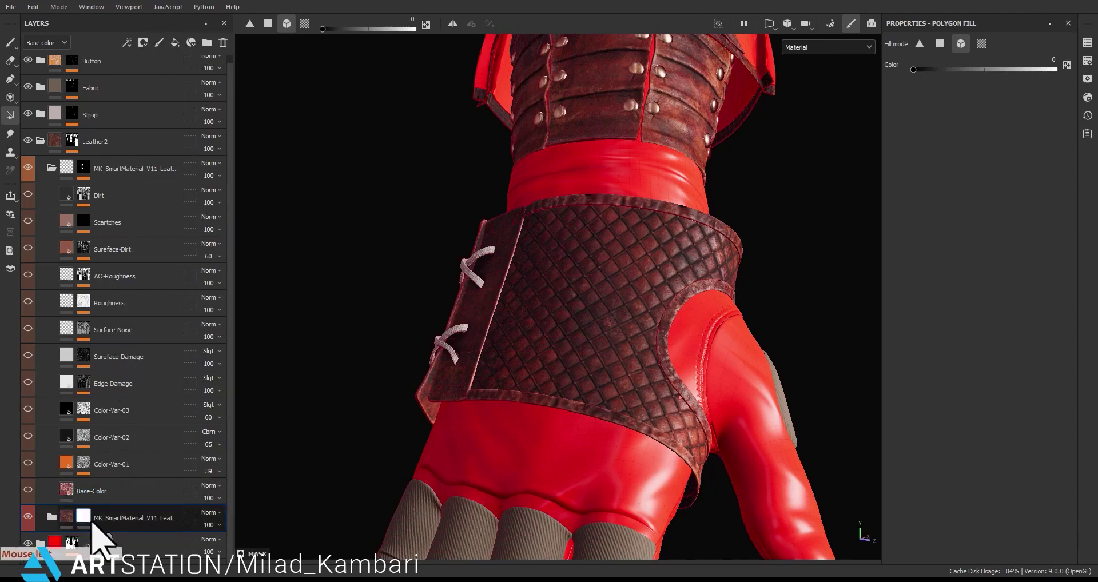
pyautogui.rightClick(91, 519)
pyautogui.click(133, 431)
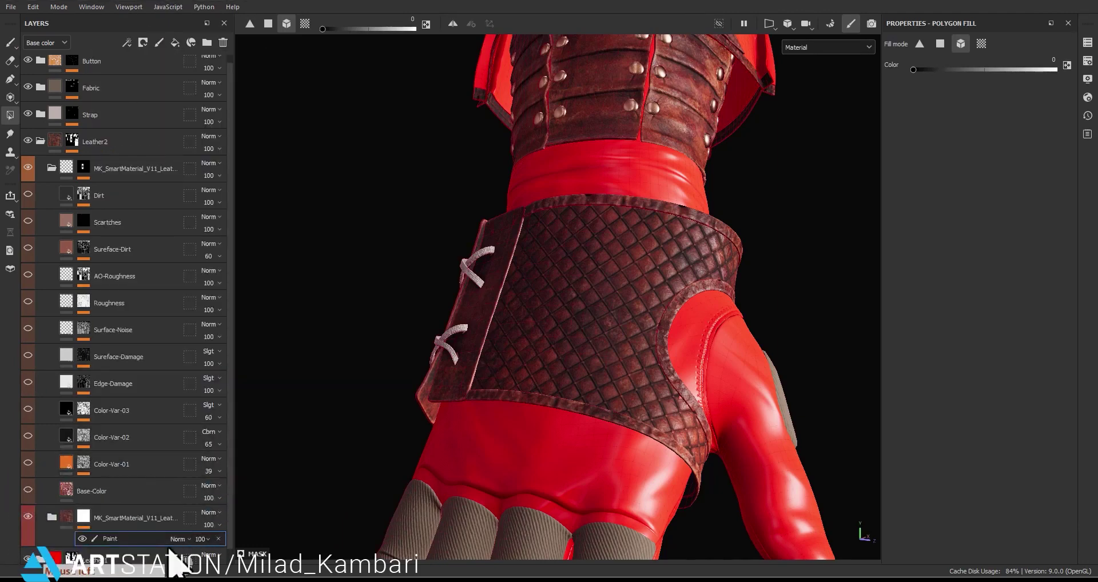
pyautogui.click(178, 538)
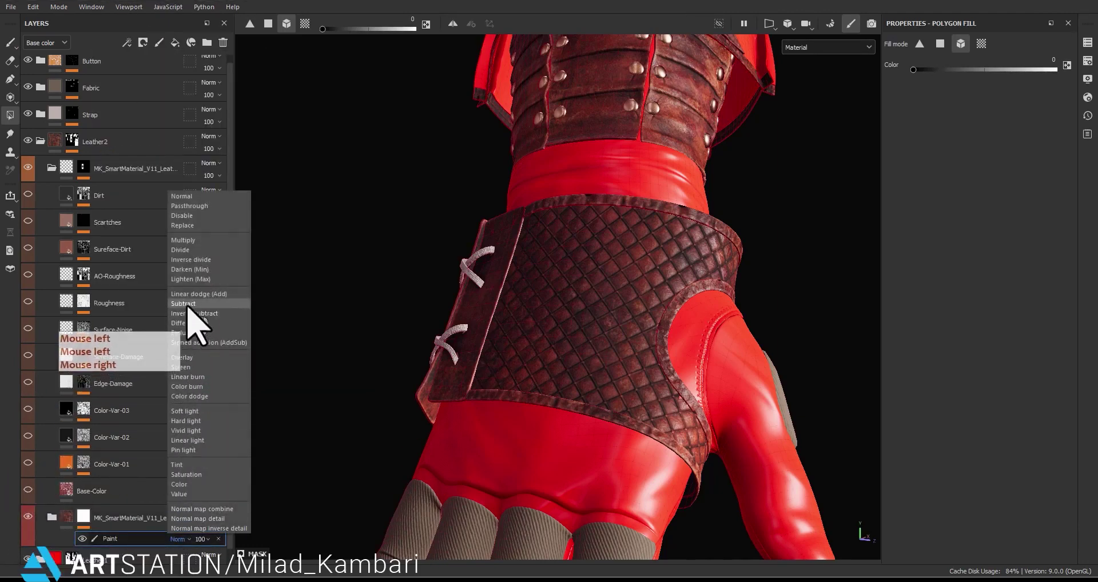
pyautogui.click(201, 342)
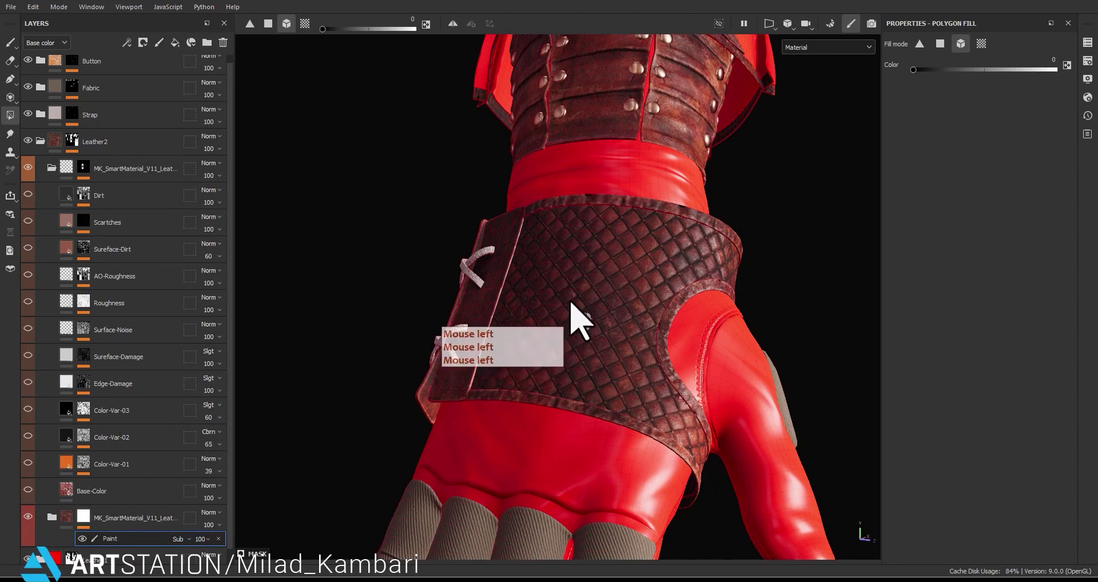
# Polygon-fill the quilted wrist panel with white on the subtracting Paint effect to cut it out of the red-labelled leather.
pyautogui.click(109, 538)
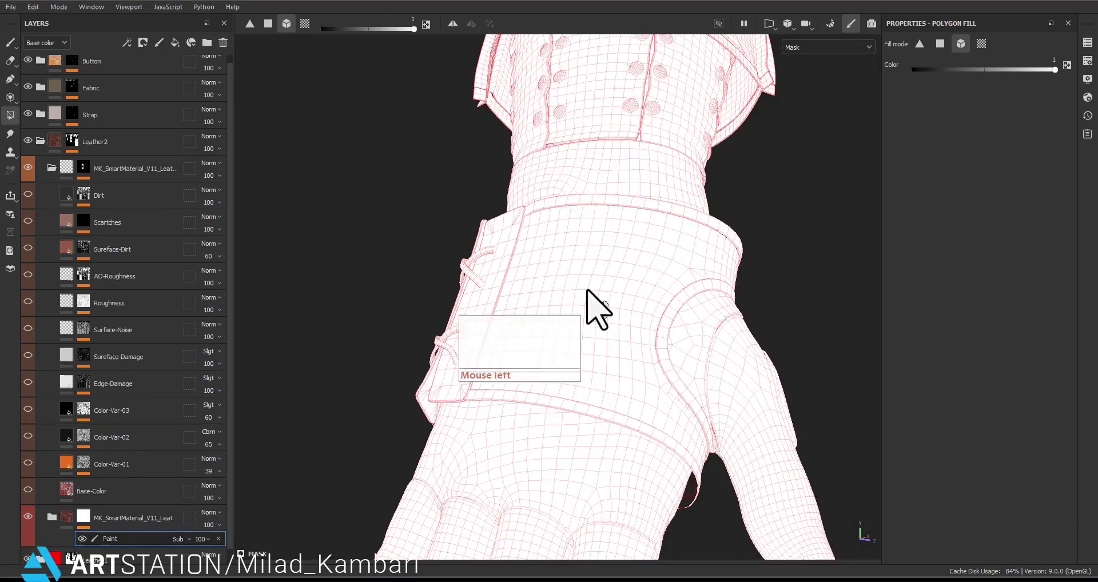
pyautogui.press('x')
pyautogui.click(598, 312)
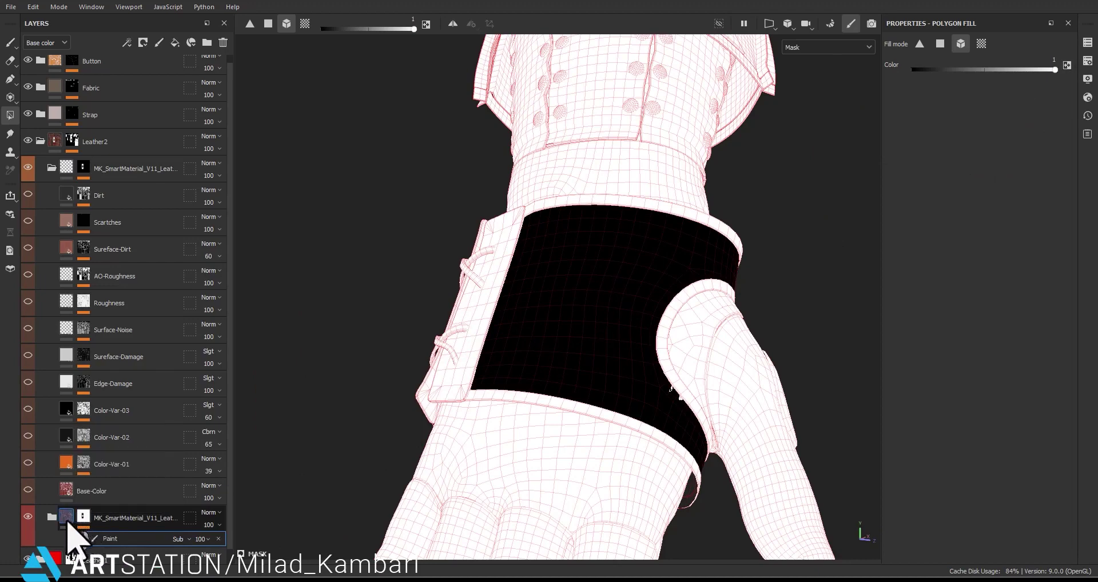
pyautogui.click(77, 518)
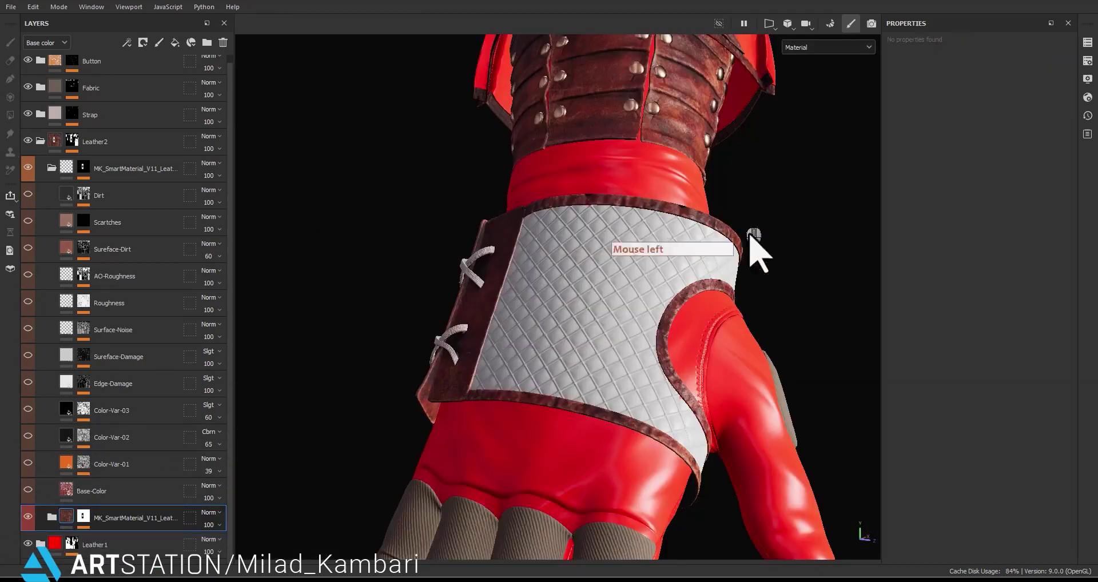
pyautogui.scroll(2, 595, 311)
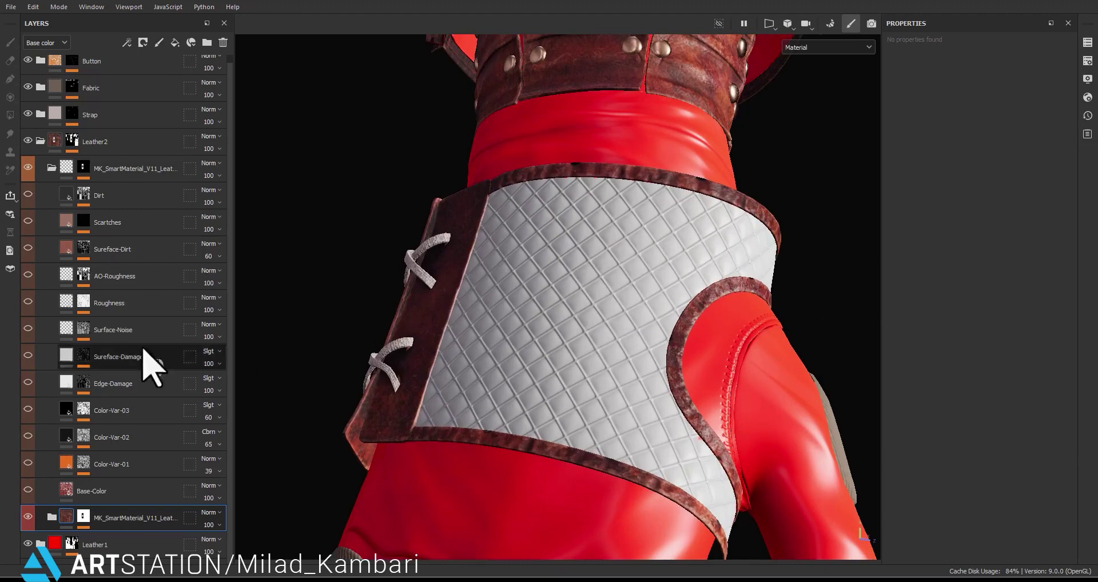
# Show the Base-Color and Color-Var-01 layers in the orange-labelled leather.
pyautogui.click(27, 514)
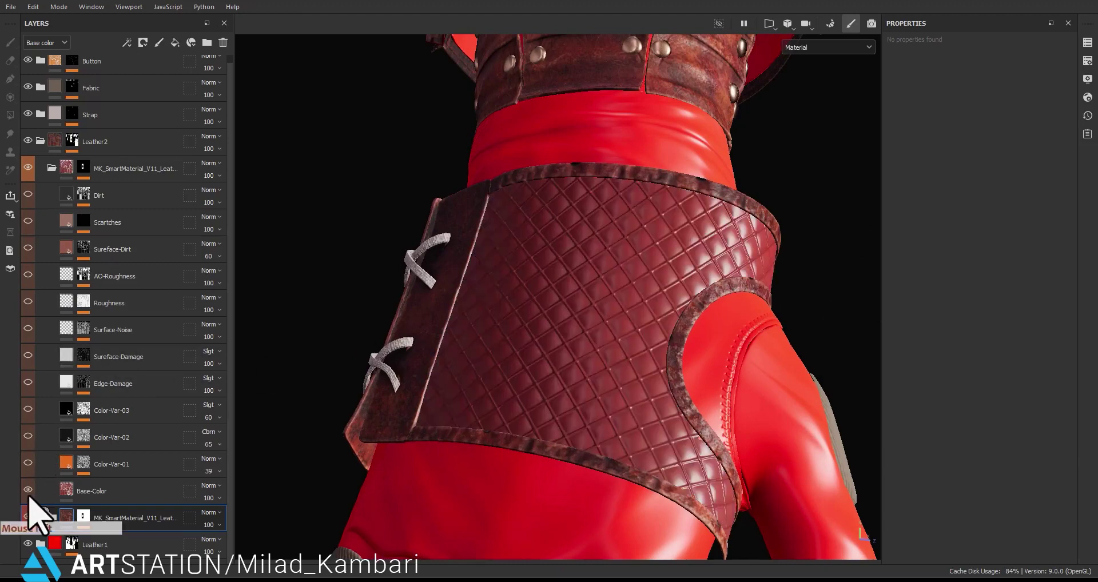
pyautogui.keyDown('alt'); pyautogui.moveTo(715, 355); pyautogui.dragTo(595, 446); pyautogui.keyUp('alt')
pyautogui.click(28, 463)
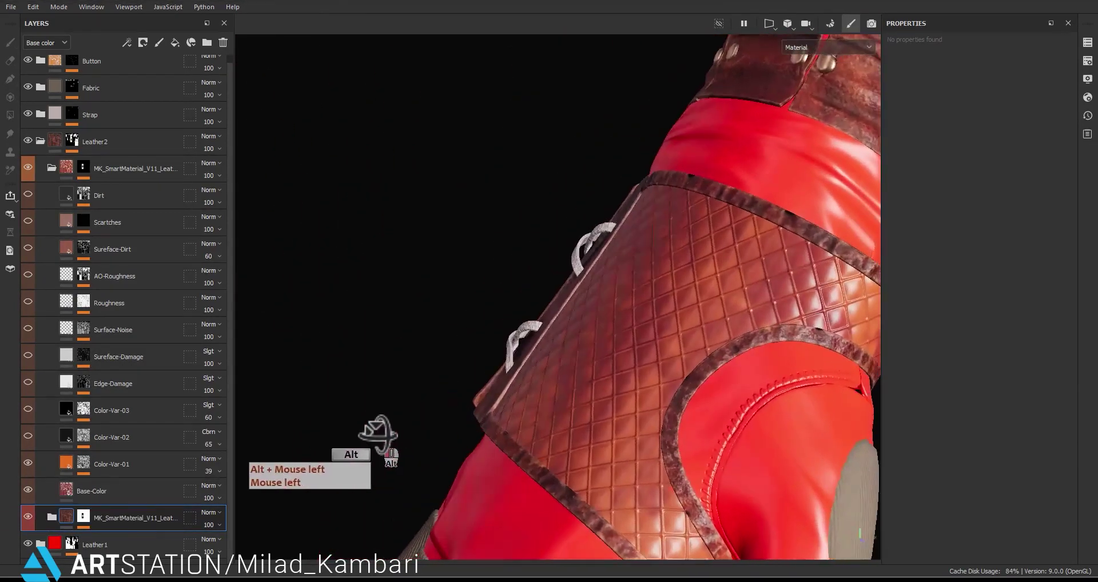
# Set the Color-Var-01 layer's opacity to 17 in the orange-labelled leather.
pyautogui.keyDown('alt'); pyautogui.moveTo(503, 435); pyautogui.dragTo(558, 397); pyautogui.keyUp('alt')
pyautogui.keyDown('alt'); pyautogui.moveTo(557, 397); pyautogui.dragTo(681, 428, button='right'); pyautogui.keyUp('alt')
pyautogui.keyDown('alt'); pyautogui.moveTo(681, 427); pyautogui.dragTo(636, 389, button='middle'); pyautogui.keyUp('alt')
pyautogui.click(219, 472)
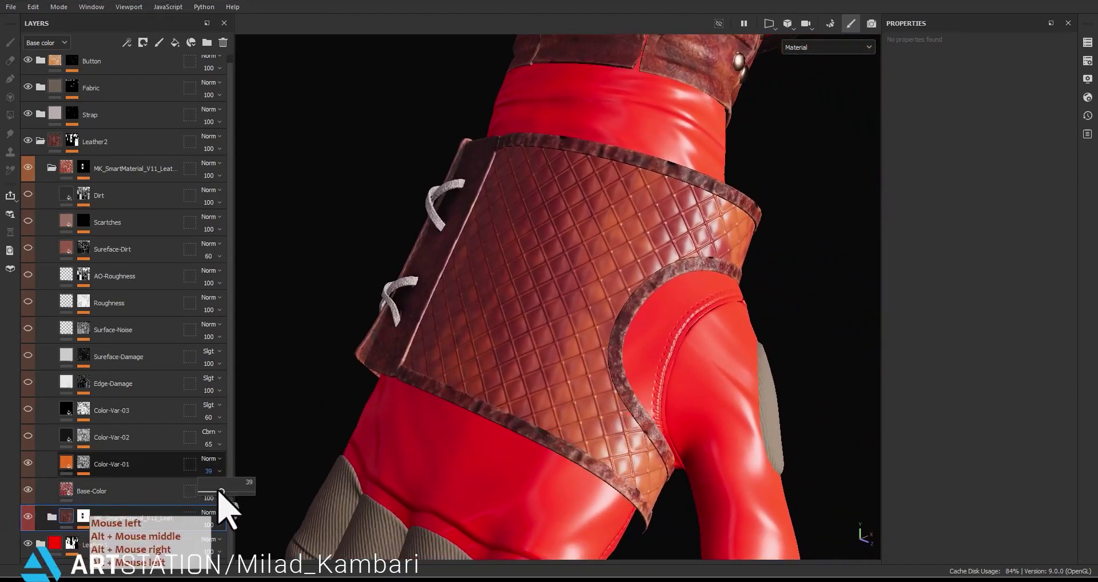
pyautogui.moveTo(219, 491); pyautogui.dragTo(211, 491)
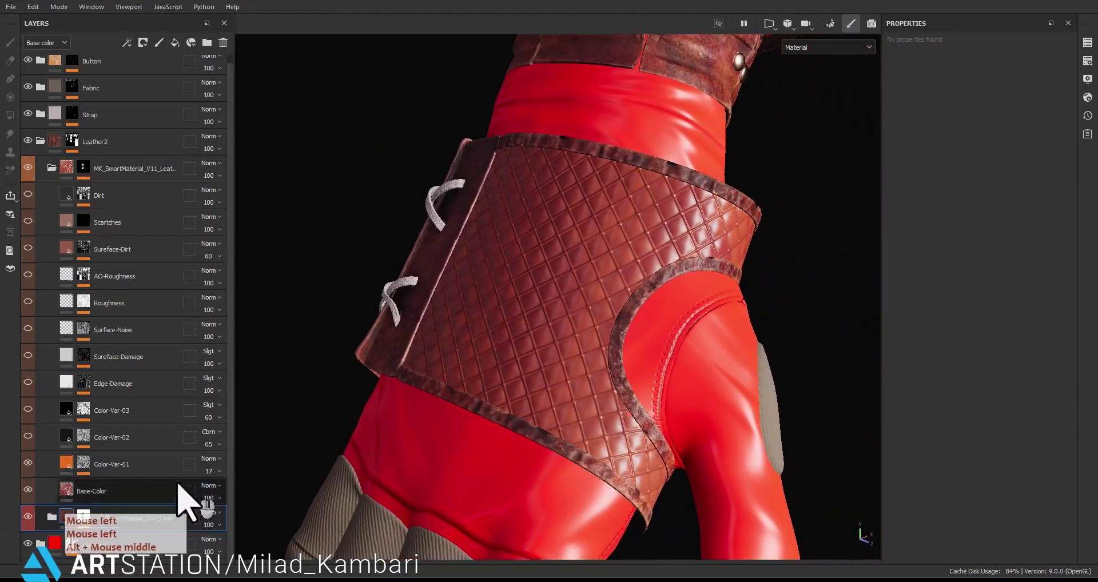
# Show the Color-Var-02 layer in the orange-labelled leather and set its opacity to 25.
pyautogui.click(29, 436)
pyautogui.keyDown('alt'); pyautogui.moveTo(627, 380); pyautogui.dragTo(530, 367); pyautogui.keyUp('alt')
pyautogui.keyDown('alt'); pyautogui.moveTo(529, 368); pyautogui.dragTo(477, 355, button='right'); pyautogui.keyUp('alt')
pyautogui.keyDown('alt'); pyautogui.moveTo(477, 357); pyautogui.dragTo(559, 422); pyautogui.keyUp('alt')
pyautogui.keyDown('alt'); pyautogui.moveTo(559, 421); pyautogui.dragTo(595, 416, button='middle'); pyautogui.keyUp('alt')
pyautogui.keyDown('alt'); pyautogui.moveTo(595, 416); pyautogui.dragTo(630, 409); pyautogui.keyUp('alt')
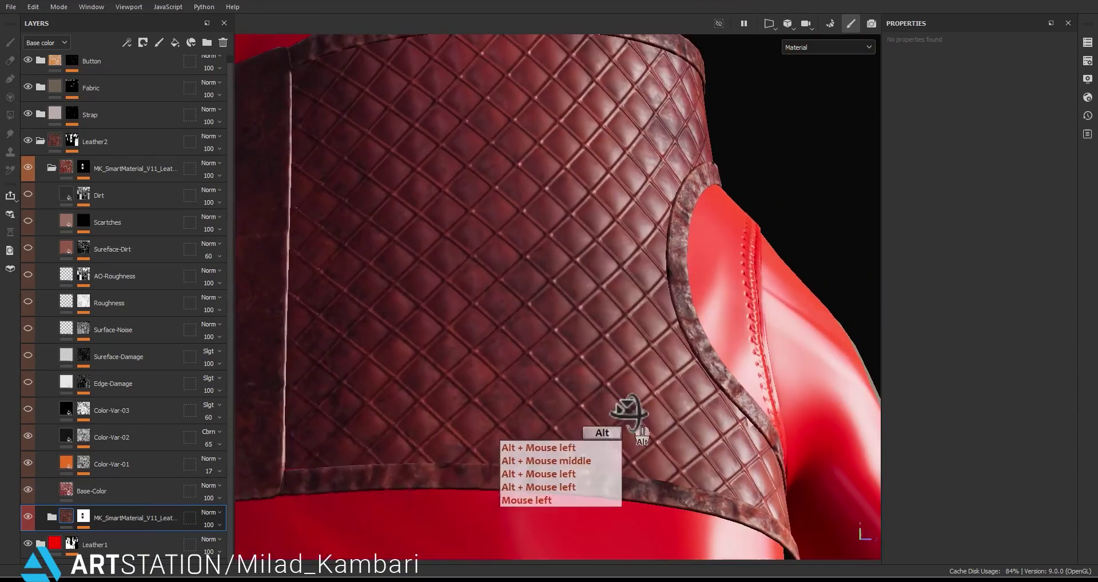
pyautogui.click(213, 445)
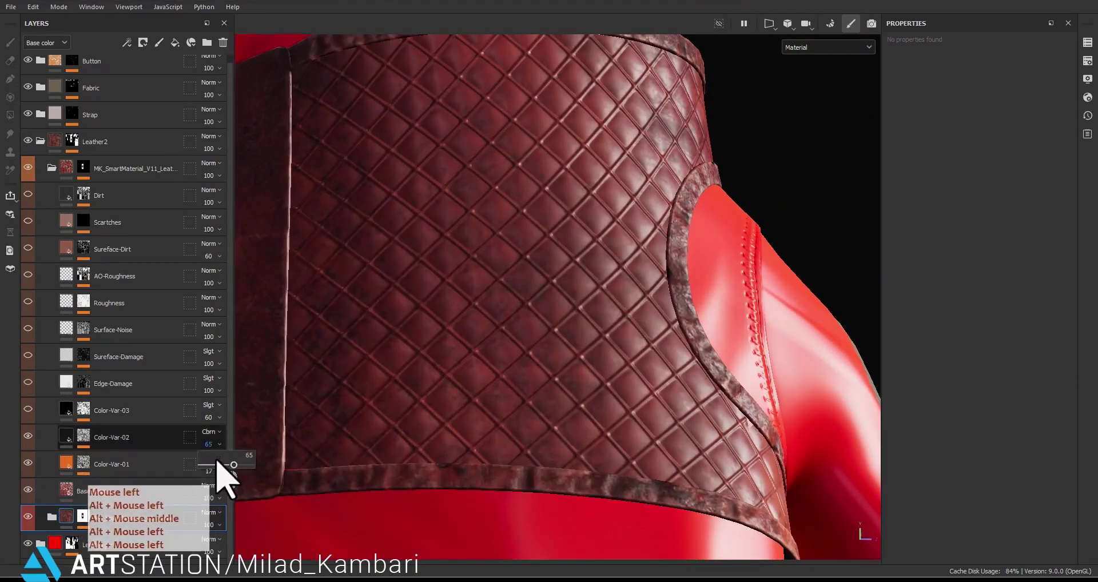
pyautogui.click(212, 464)
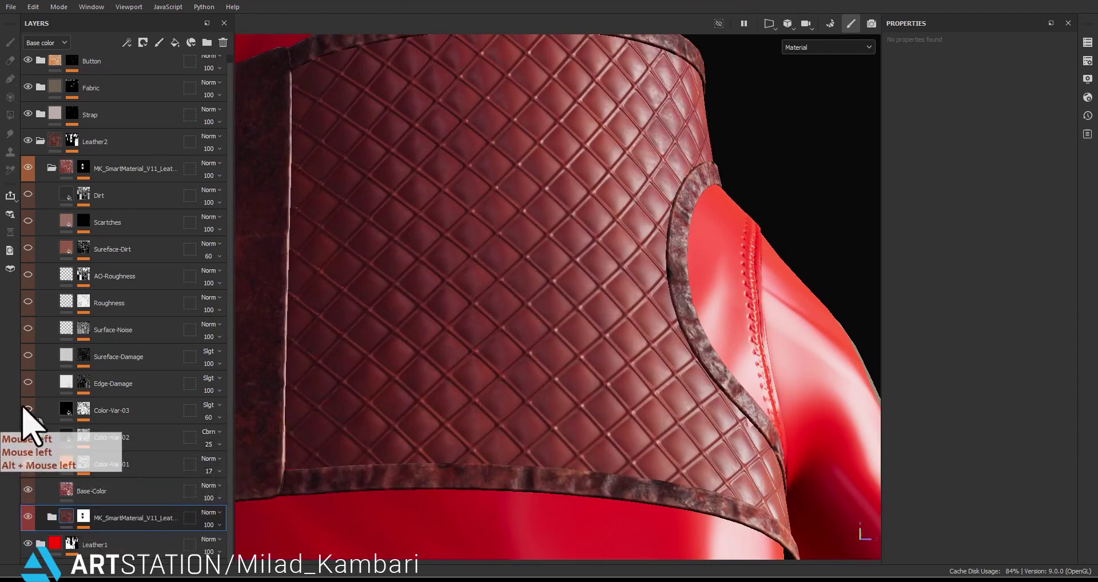
# Show the Color-Var-03 layer in the orange-labelled leather and check the quilted panel from several angles.
pyautogui.click(27, 410)
pyautogui.moveTo(560, 399)
pyautogui.keyDown('alt'); pyautogui.mouseDown()
pyautogui.moveTo(589, 404)
pyautogui.moveTo(564, 385)
pyautogui.mouseUp(); pyautogui.keyUp('alt')
pyautogui.keyDown('alt'); pyautogui.moveTo(564, 384); pyautogui.dragTo(568, 289, button='right'); pyautogui.keyUp('alt')
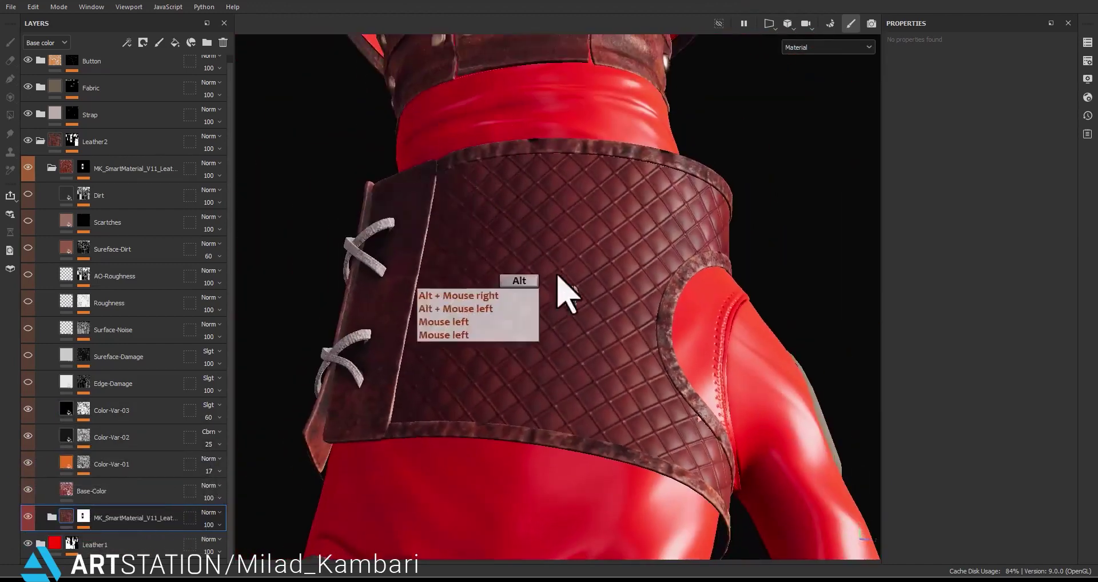
pyautogui.keyDown('alt'); pyautogui.moveTo(569, 289); pyautogui.dragTo(566, 372, button='middle'); pyautogui.keyUp('alt')
pyautogui.keyDown('alt'); pyautogui.moveTo(567, 372); pyautogui.dragTo(512, 449); pyautogui.keyUp('alt')
pyautogui.keyDown('alt'); pyautogui.moveTo(623, 228); pyautogui.dragTo(549, 200, button='middle'); pyautogui.keyUp('alt')
pyautogui.keyDown('alt'); pyautogui.moveTo(658, 352); pyautogui.dragTo(580, 320, button='middle'); pyautogui.keyUp('alt')
pyautogui.keyDown('alt'); pyautogui.moveTo(580, 320); pyautogui.dragTo(660, 313); pyautogui.keyUp('alt')
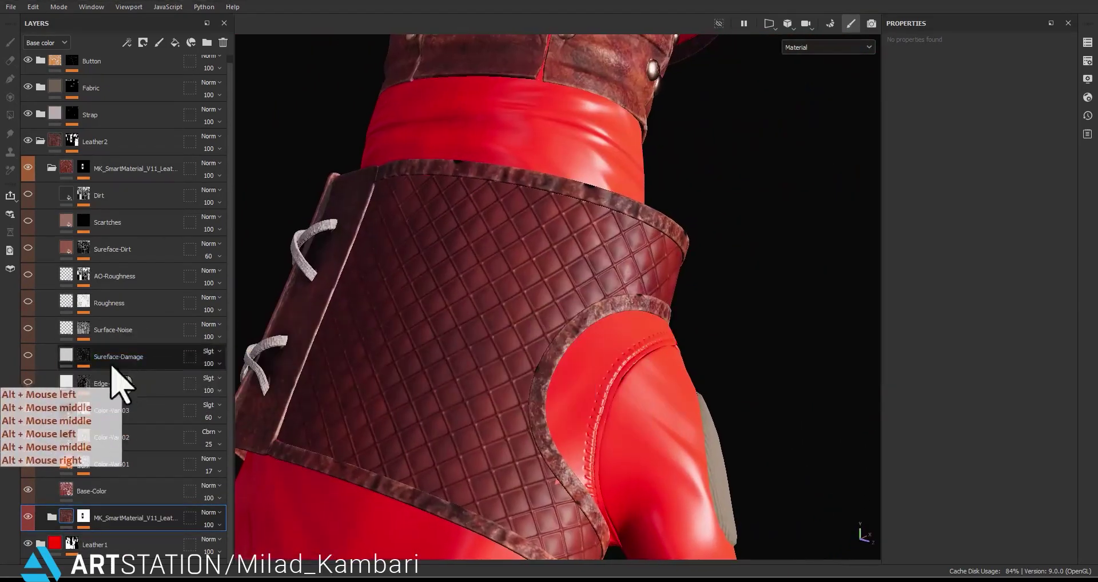
# Show the Edge-Damage layer in the orange-labelled leather and inspect the wear on the quilted panel.
pyautogui.click(29, 382)
pyautogui.scroll(3, 550, 372)
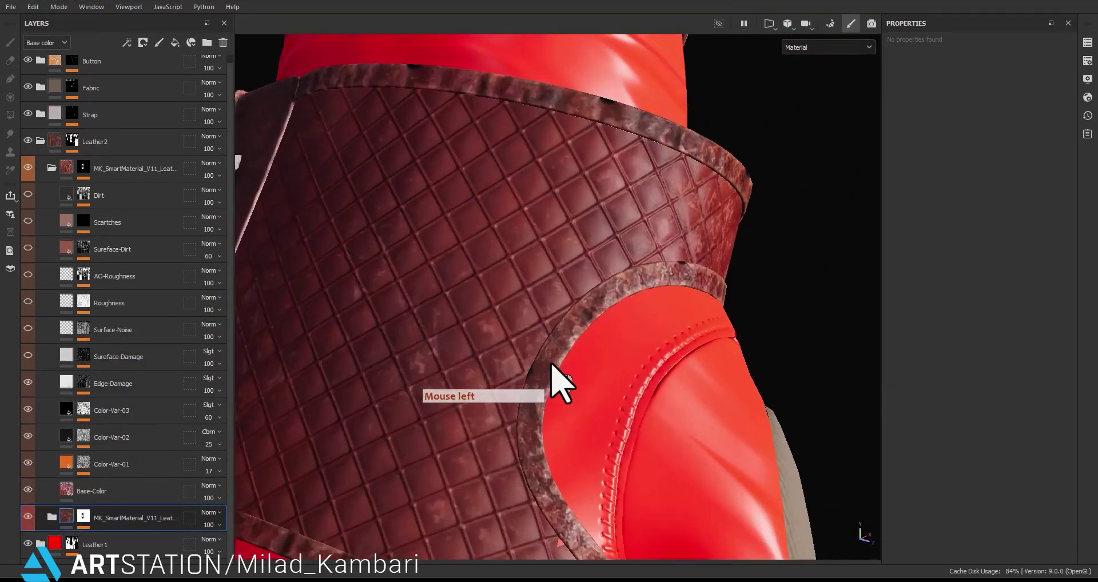
pyautogui.keyDown('alt'); pyautogui.moveTo(823, 336); pyautogui.dragTo(774, 274); pyautogui.keyUp('alt')
pyautogui.keyDown('alt'); pyautogui.moveTo(774, 274); pyautogui.dragTo(740, 395, button='middle'); pyautogui.keyUp('alt')
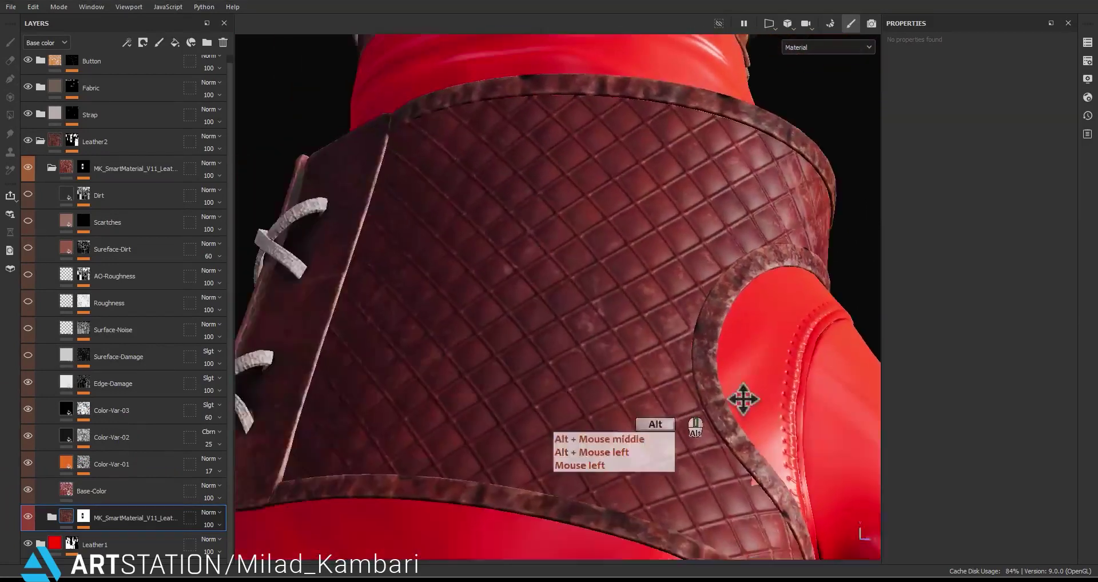
pyautogui.keyDown('alt'); pyautogui.moveTo(740, 395); pyautogui.dragTo(713, 426); pyautogui.keyUp('alt')
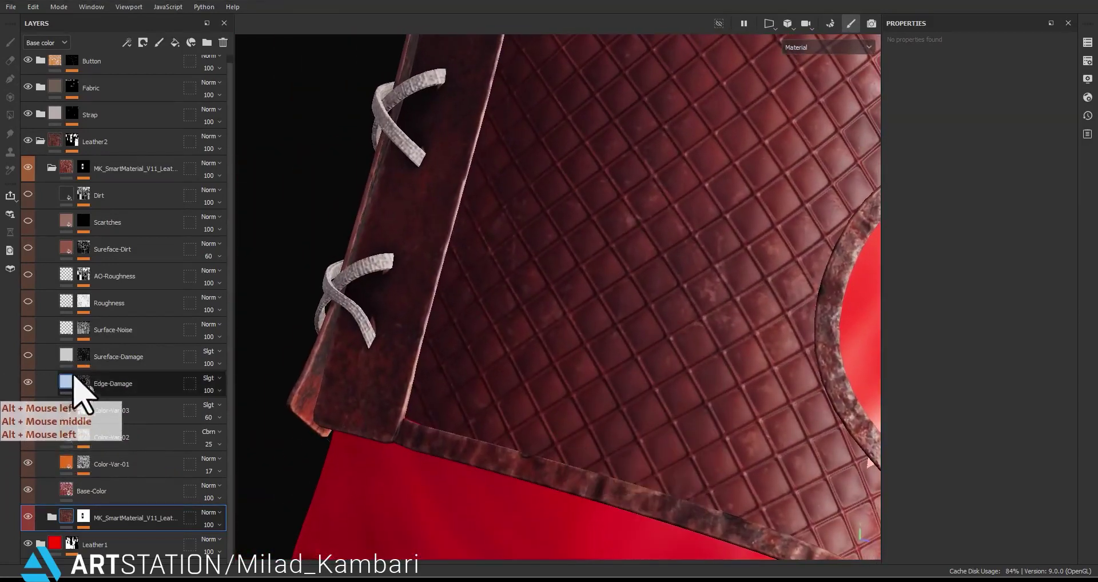
# Replace the generator in the Edge-Damage layer's mask with Metal Edge Wear.
pyautogui.click(81, 384)
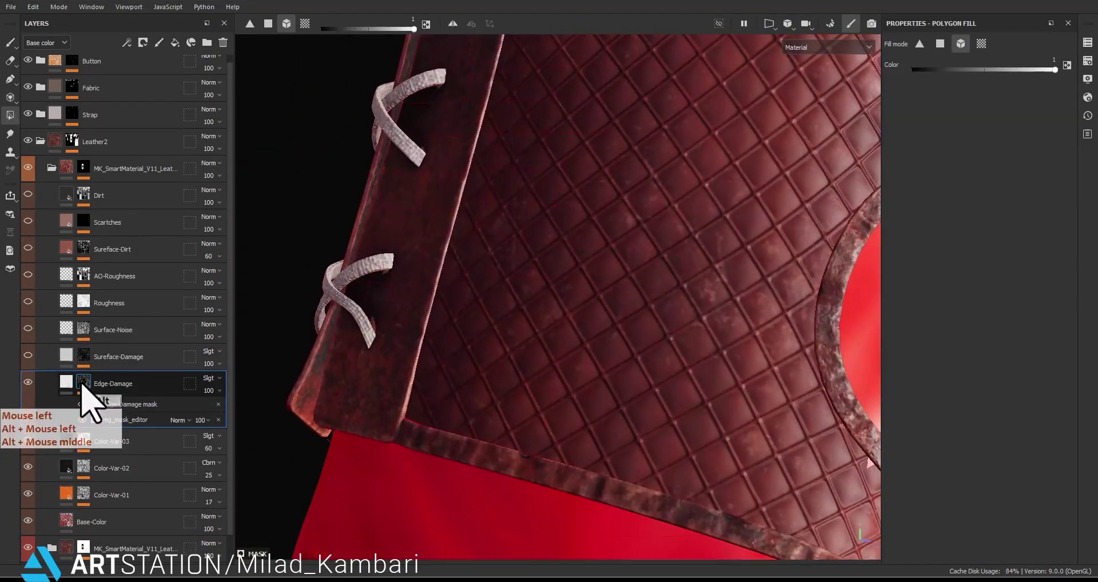
pyautogui.click(103, 420)
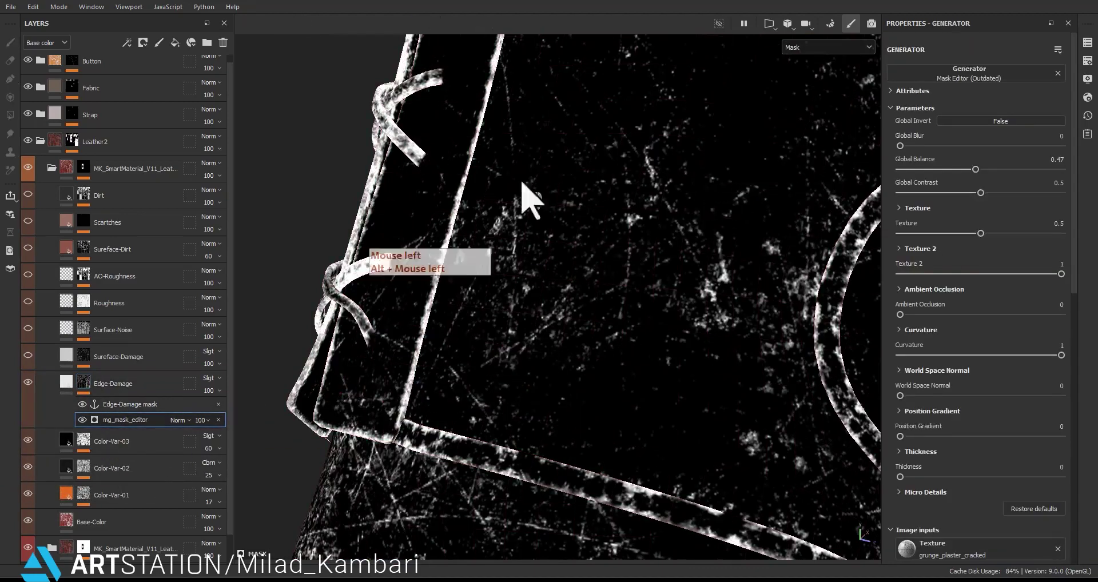
pyautogui.click(946, 74)
pyautogui.click(749, 73)
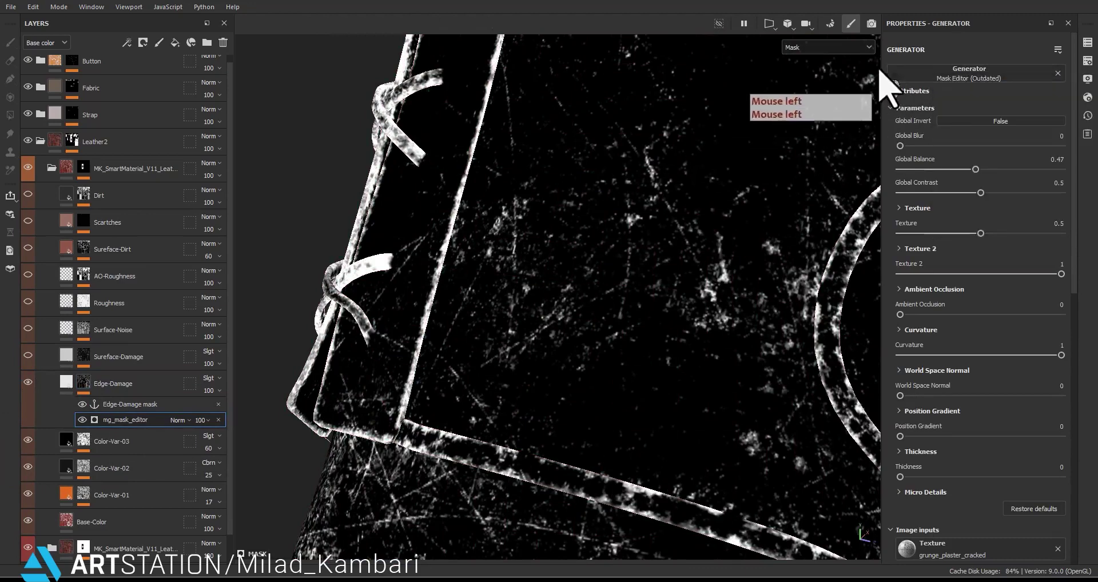
pyautogui.click(982, 82)
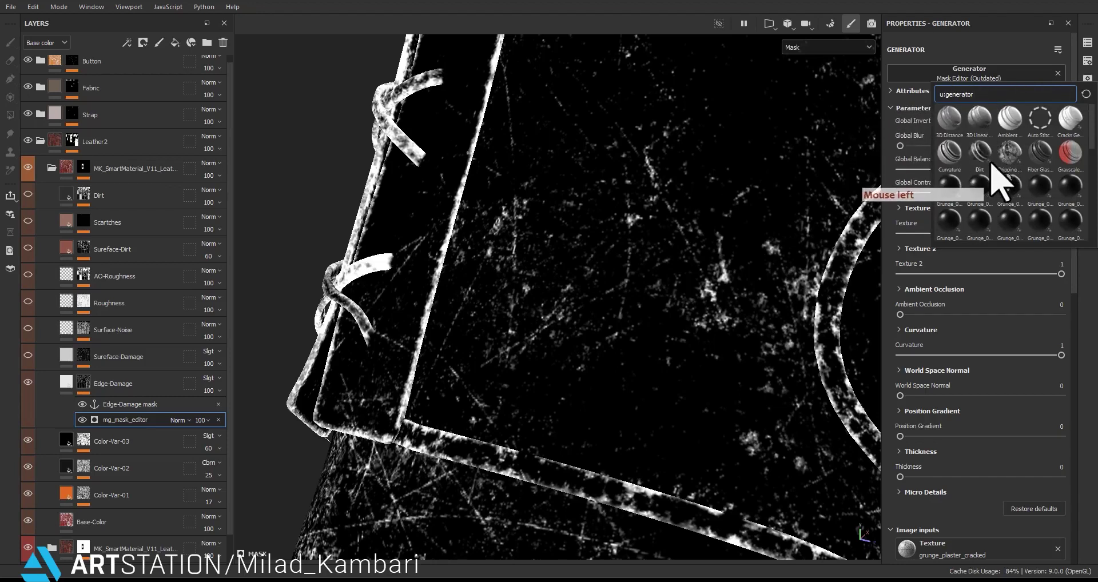
pyautogui.write('g')
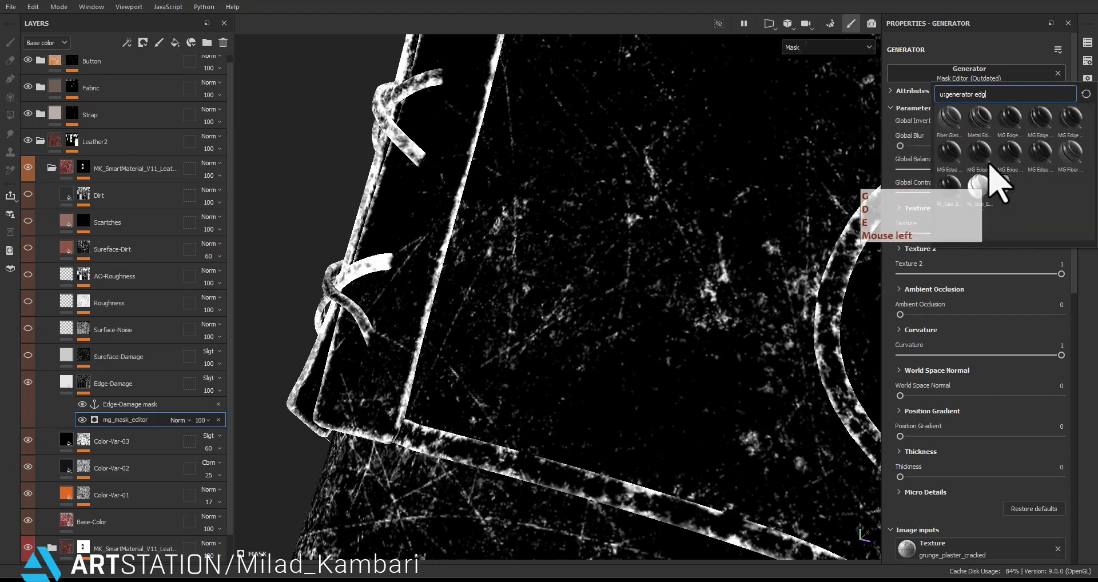
pyautogui.click(979, 133)
pyautogui.keyDown('alt'); pyautogui.moveTo(747, 332); pyautogui.dragTo(701, 401, button='middle'); pyautogui.keyUp('alt')
pyautogui.keyDown('alt'); pyautogui.moveTo(701, 401); pyautogui.dragTo(627, 244, button='right'); pyautogui.keyUp('alt')
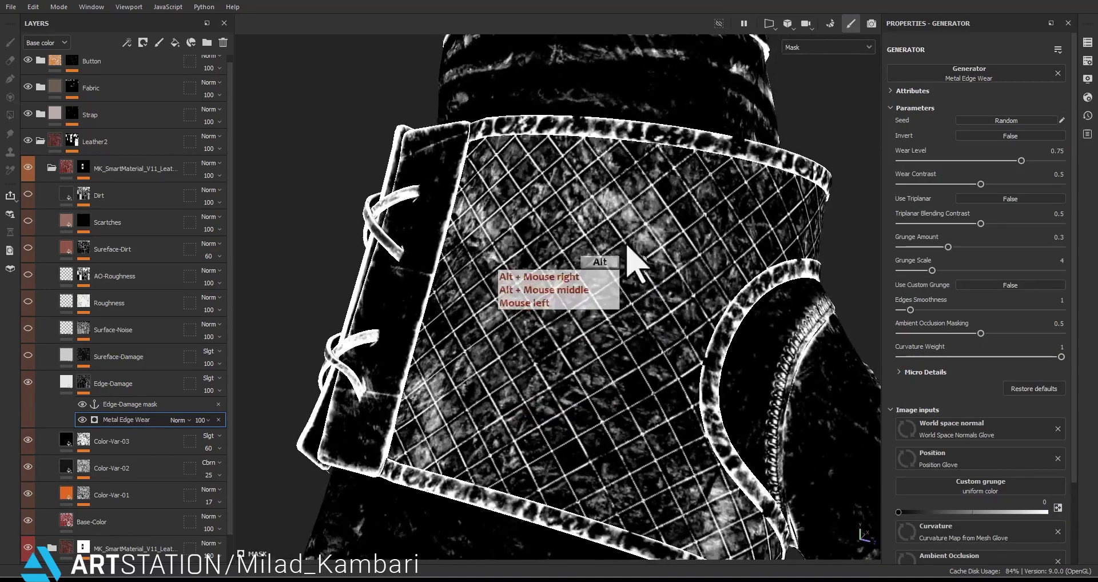
# Set the Metal Edge Wear generator's Grunge Amount to 0.02 and Wear Level to 0.7.
pyautogui.keyDown('alt'); pyautogui.moveTo(627, 245); pyautogui.dragTo(709, 274); pyautogui.keyUp('alt')
pyautogui.moveTo(948, 247); pyautogui.dragTo(902, 251)
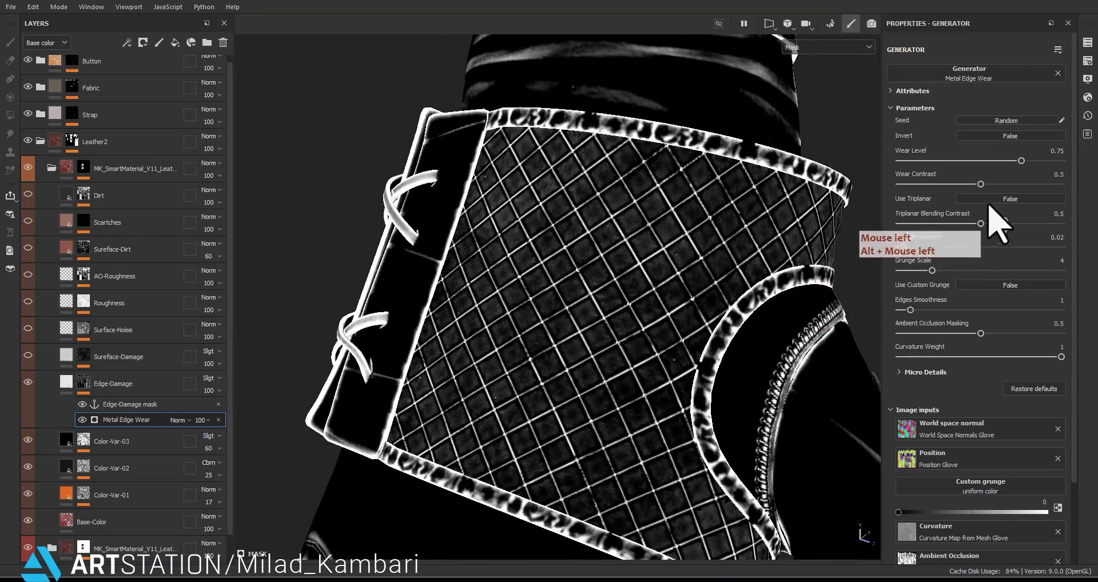
pyautogui.moveTo(1014, 162)
pyautogui.mouseDown()
pyautogui.moveTo(1000, 161)
pyautogui.moveTo(1013, 160)
pyautogui.mouseUp()
pyautogui.moveTo(151, 464); pyautogui.dragTo(76, 399)
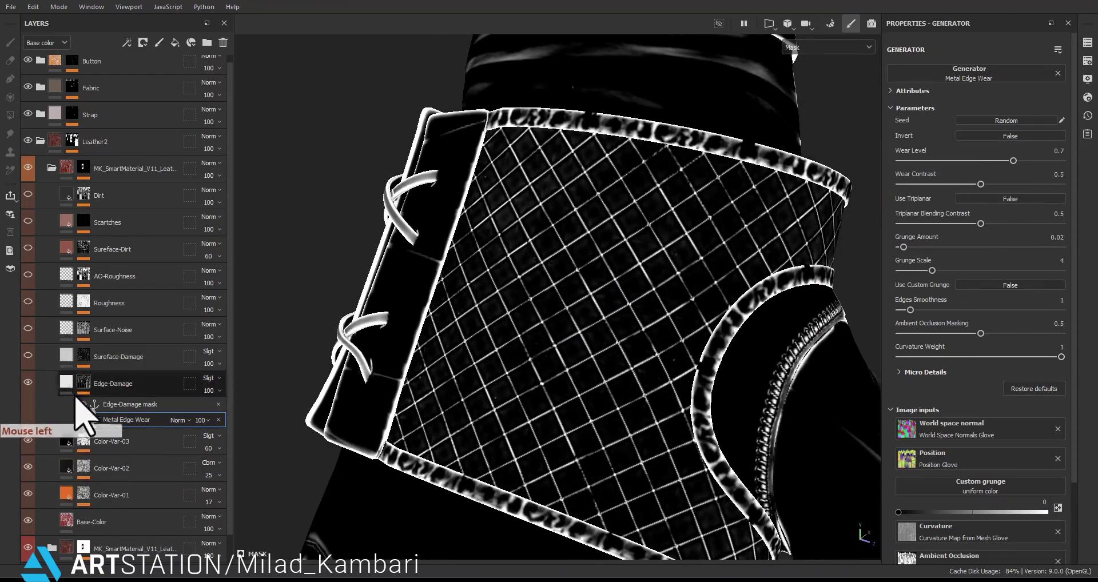
# Set the Edge-Damage fill's base color to pure white and its height to 0.001.
pyautogui.click(68, 383)
pyautogui.keyDown('alt'); pyautogui.moveTo(576, 444); pyautogui.dragTo(630, 385); pyautogui.keyUp('alt')
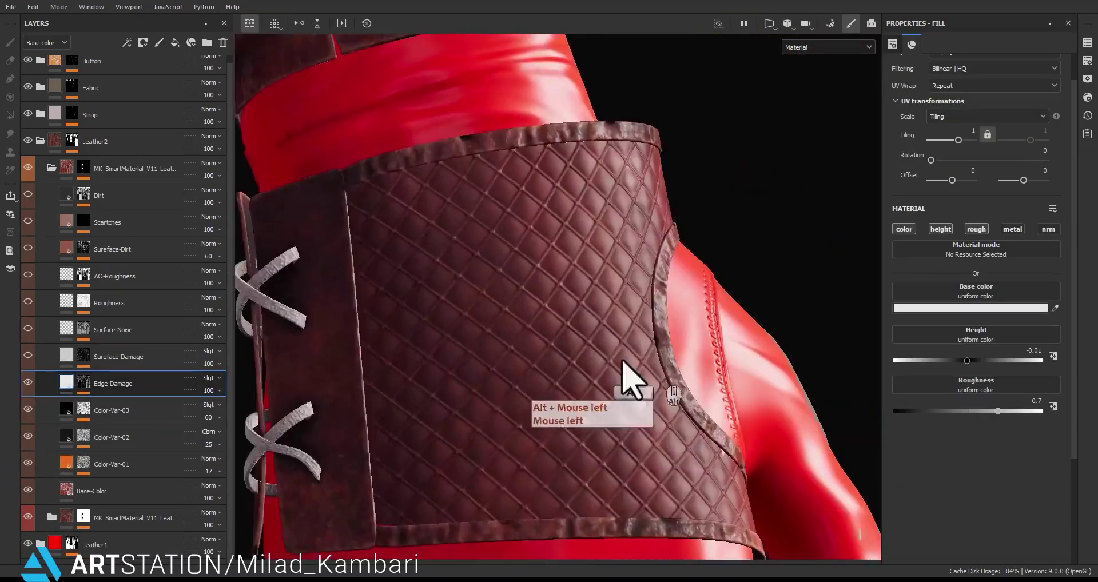
pyautogui.keyDown('alt'); pyautogui.moveTo(630, 385); pyautogui.dragTo(643, 368, button='right'); pyautogui.keyUp('alt')
pyautogui.keyDown('alt'); pyautogui.moveTo(644, 367); pyautogui.dragTo(524, 366); pyautogui.keyUp('alt')
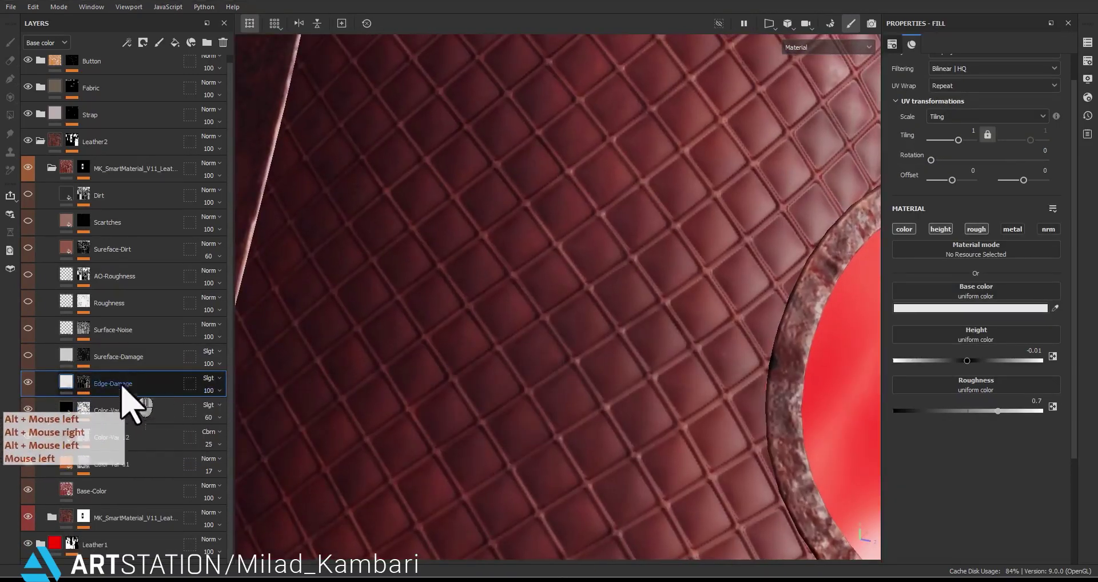
pyautogui.click(953, 309)
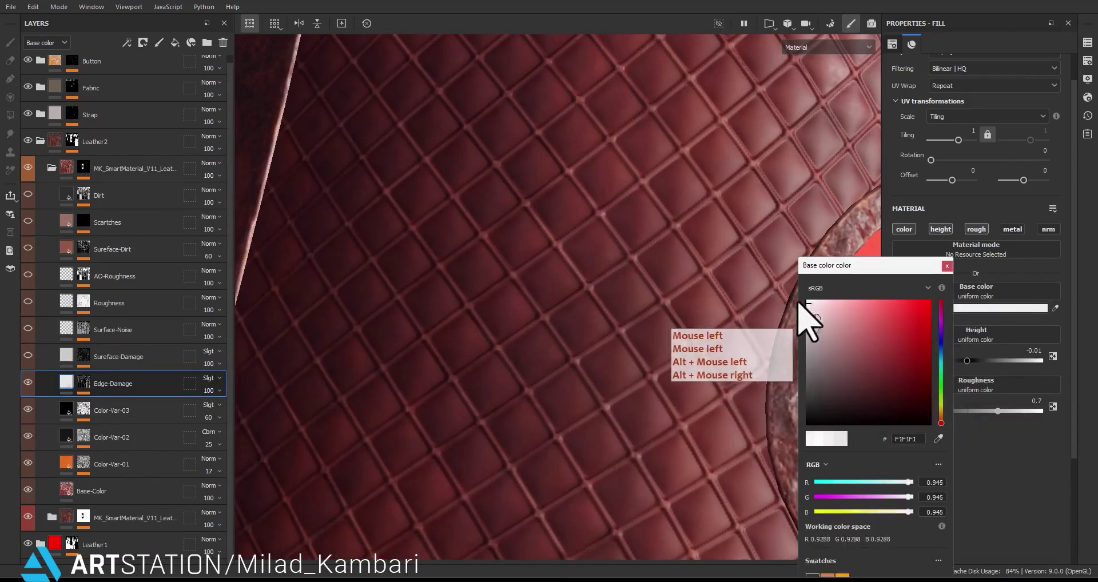
pyautogui.moveTo(800, 303); pyautogui.dragTo(578, 297)
pyautogui.click(947, 265)
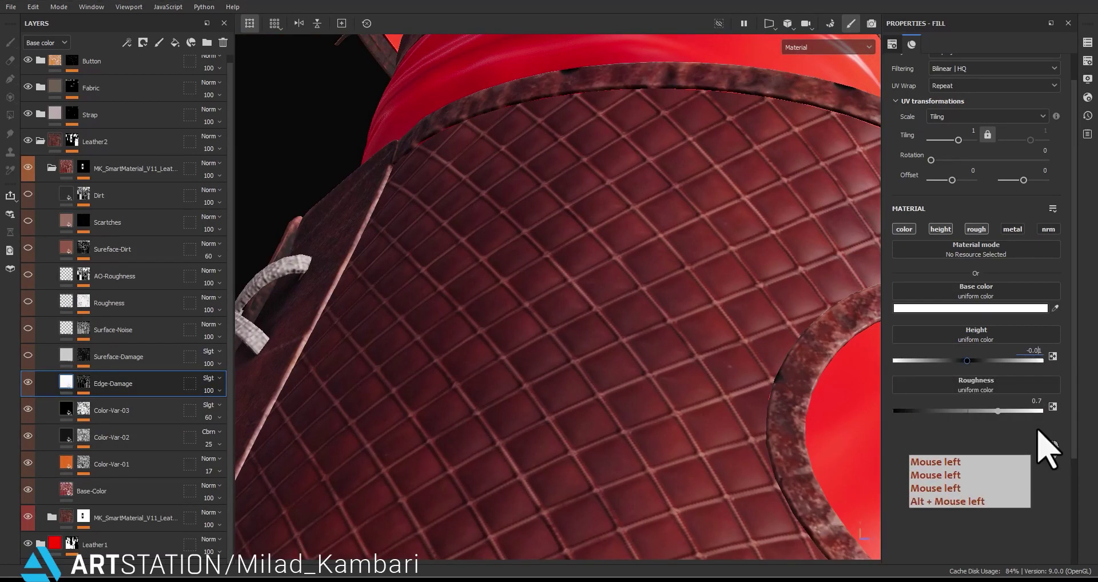
pyautogui.click(1033, 350)
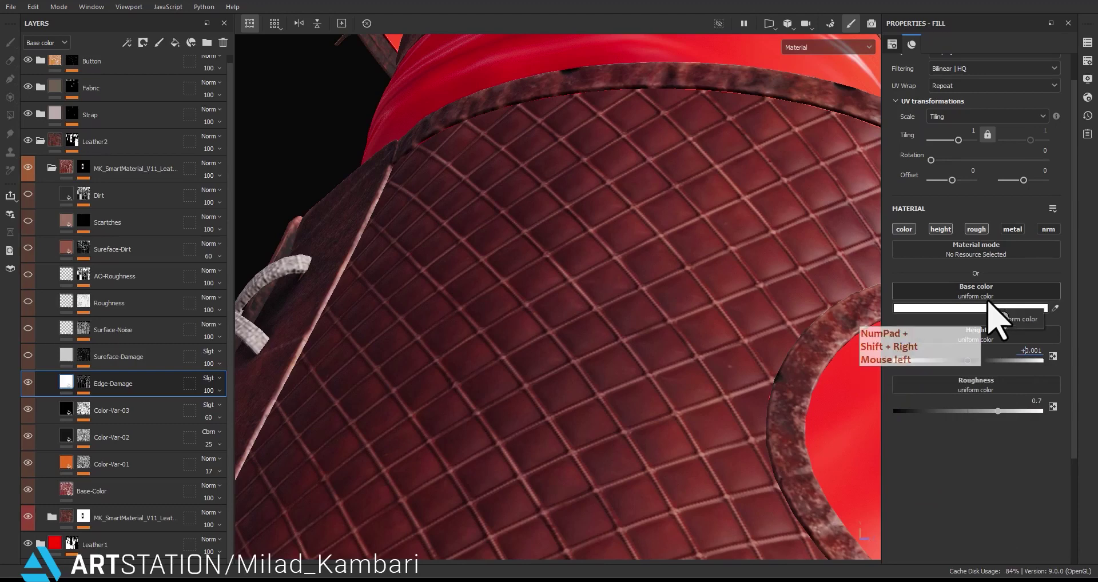
pyautogui.keyDown('alt'); pyautogui.moveTo(592, 411); pyautogui.dragTo(595, 465); pyautogui.keyUp('alt')
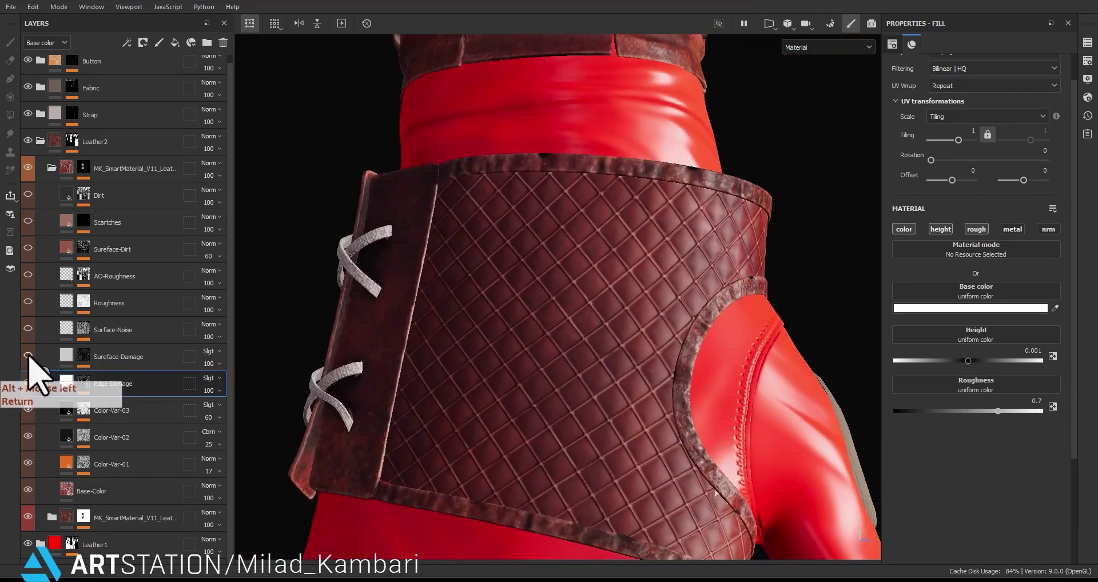
# Show the Sureface-Damage layer in the orange-labelled leather and set its opacity to 50.
pyautogui.keyDown('alt'); pyautogui.moveTo(515, 491); pyautogui.dragTo(574, 426); pyautogui.keyUp('alt')
pyautogui.keyDown('alt'); pyautogui.moveTo(575, 426); pyautogui.dragTo(593, 309, button='middle'); pyautogui.keyUp('alt')
pyautogui.scroll(3, 646, 240)
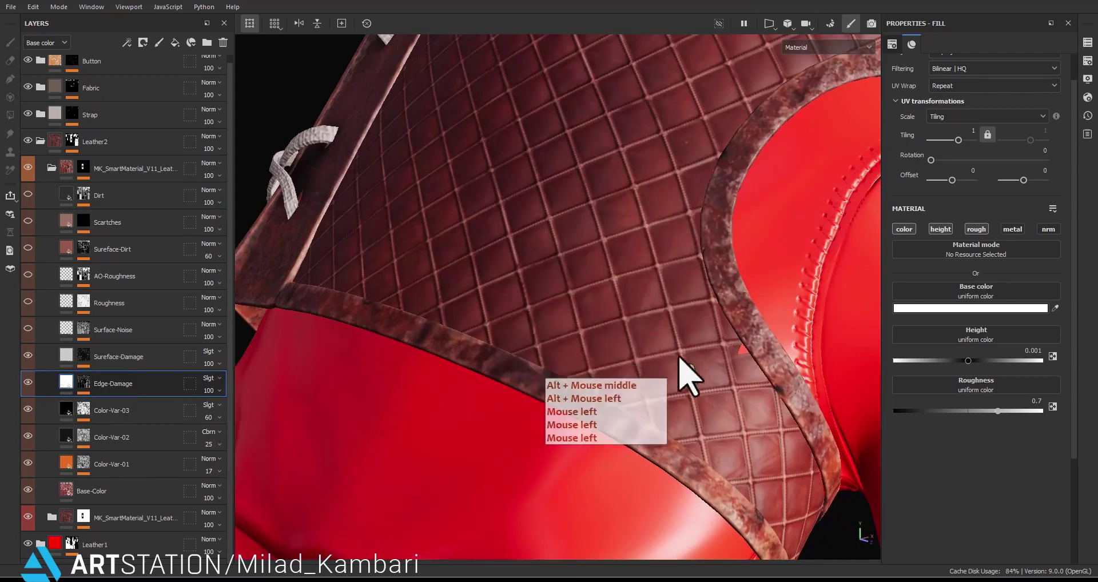
pyautogui.keyDown('alt'); pyautogui.moveTo(676, 358); pyautogui.dragTo(702, 319); pyautogui.keyUp('alt')
pyautogui.keyDown('alt'); pyautogui.moveTo(702, 318); pyautogui.dragTo(767, 248, button='right'); pyautogui.keyUp('alt')
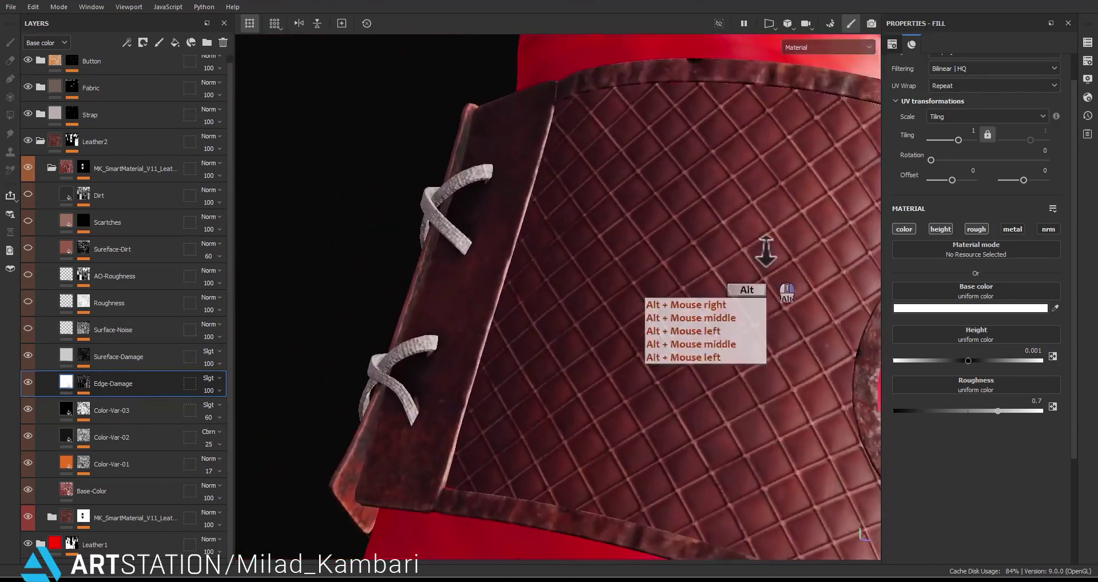
pyautogui.keyDown('alt'); pyautogui.moveTo(767, 247); pyautogui.dragTo(633, 287, button='middle'); pyautogui.keyUp('alt')
pyautogui.keyDown('alt'); pyautogui.moveTo(633, 286); pyautogui.dragTo(632, 238); pyautogui.keyUp('alt')
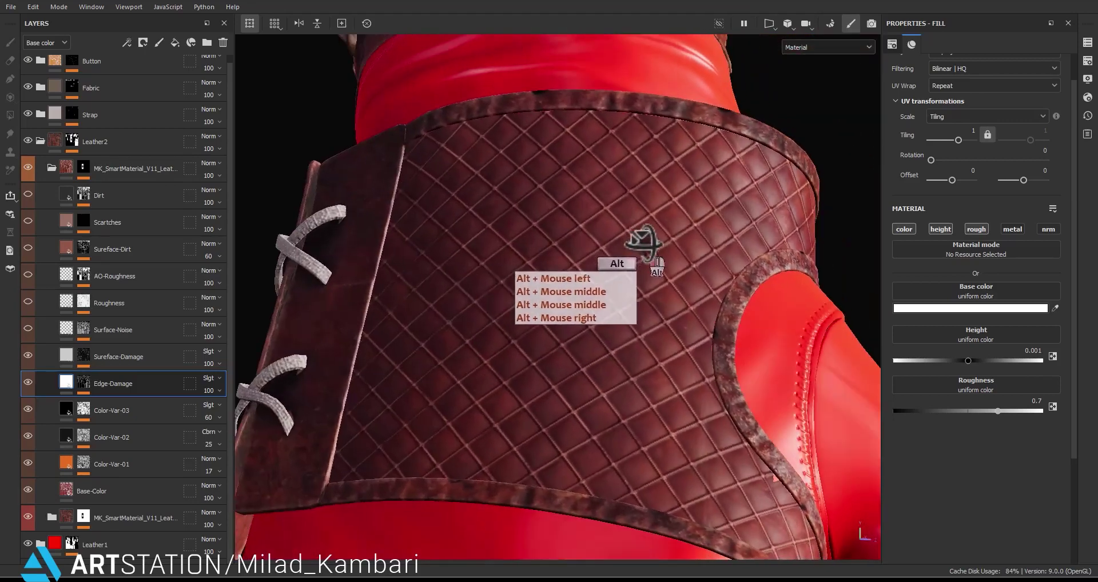
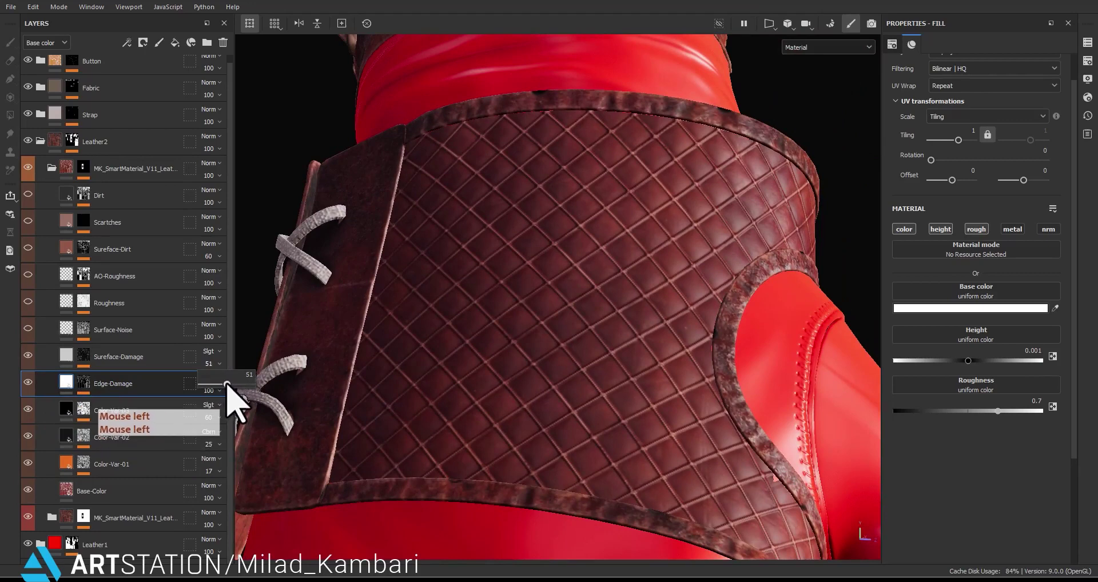
# Show the Surface-Noise layer in the orange-labelled leather and select its mask.
pyautogui.click(29, 330)
pyautogui.click(30, 330)
pyautogui.click(29, 330)
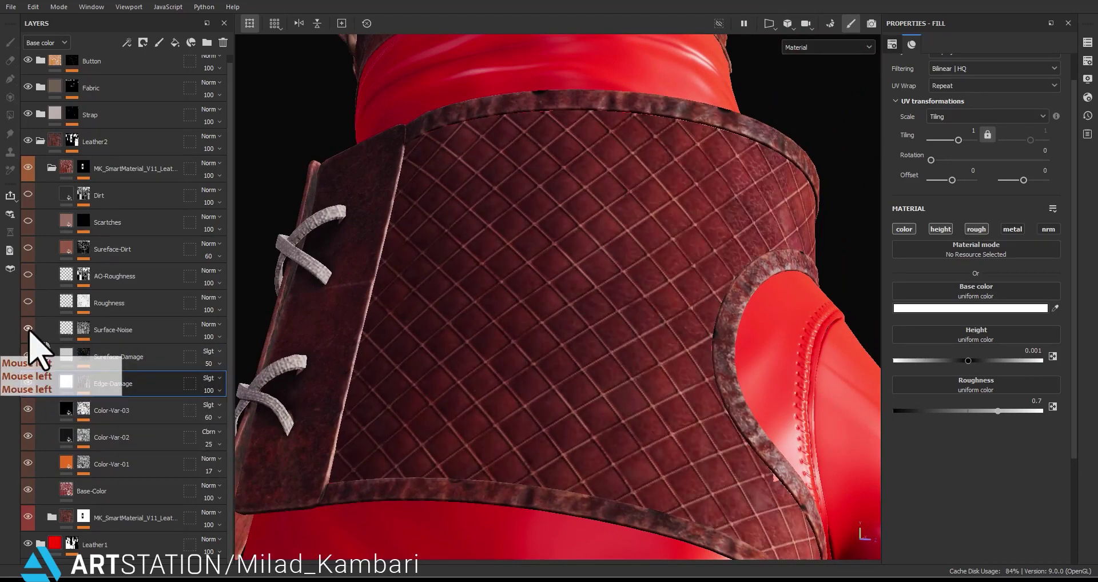
pyautogui.click(80, 335)
pyautogui.keyDown('alt'); pyautogui.moveTo(669, 354); pyautogui.dragTo(539, 436); pyautogui.keyUp('alt')
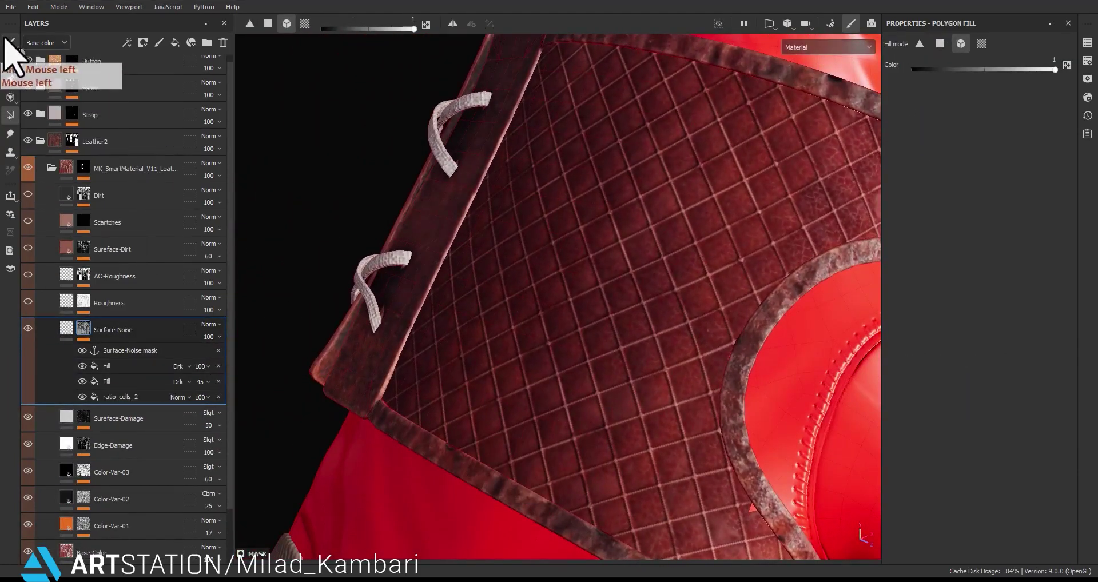
# Compare the quilted panel with the Surface-Noise layer hidden and shown to judge its effect.
pyautogui.click(13, 43)
pyautogui.click(28, 328)
pyautogui.click(27, 329)
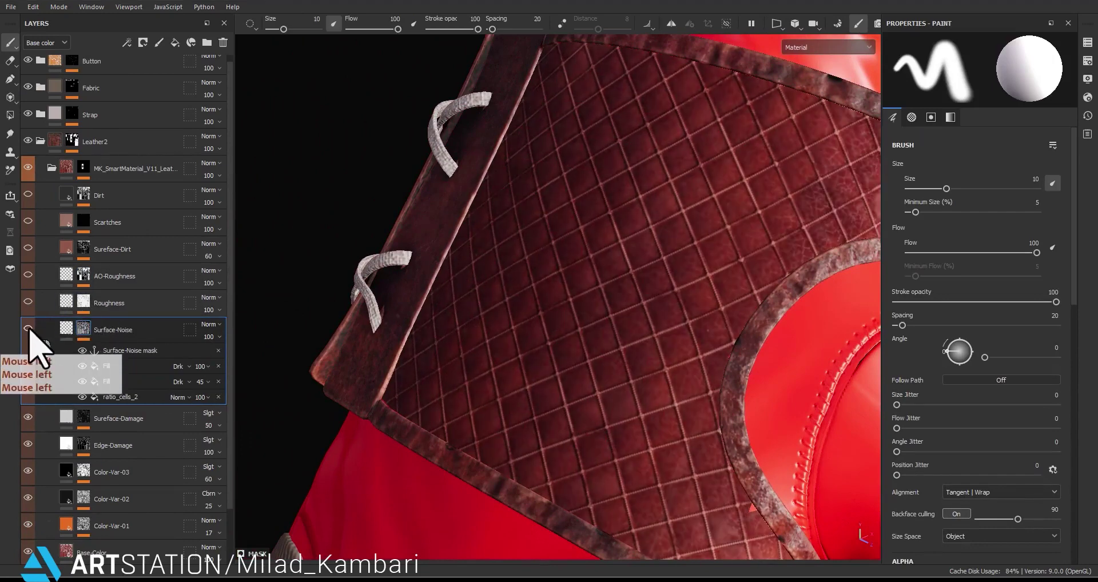
pyautogui.click(27, 328)
pyautogui.click(28, 329)
pyautogui.click(28, 328)
pyautogui.click(27, 328)
pyautogui.click(28, 328)
pyautogui.click(28, 329)
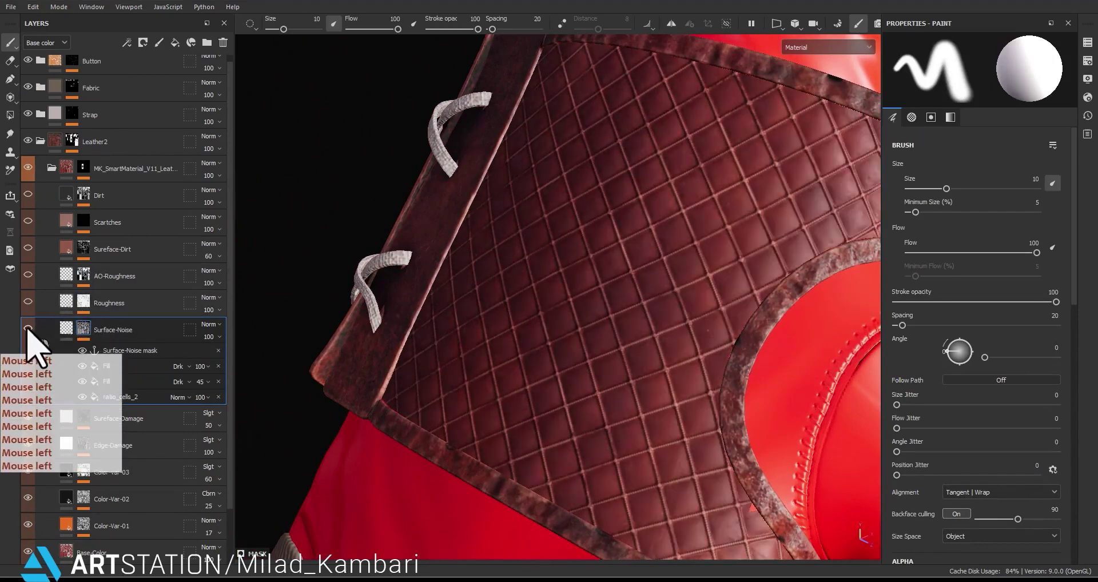
pyautogui.click(28, 329)
pyautogui.click(27, 329)
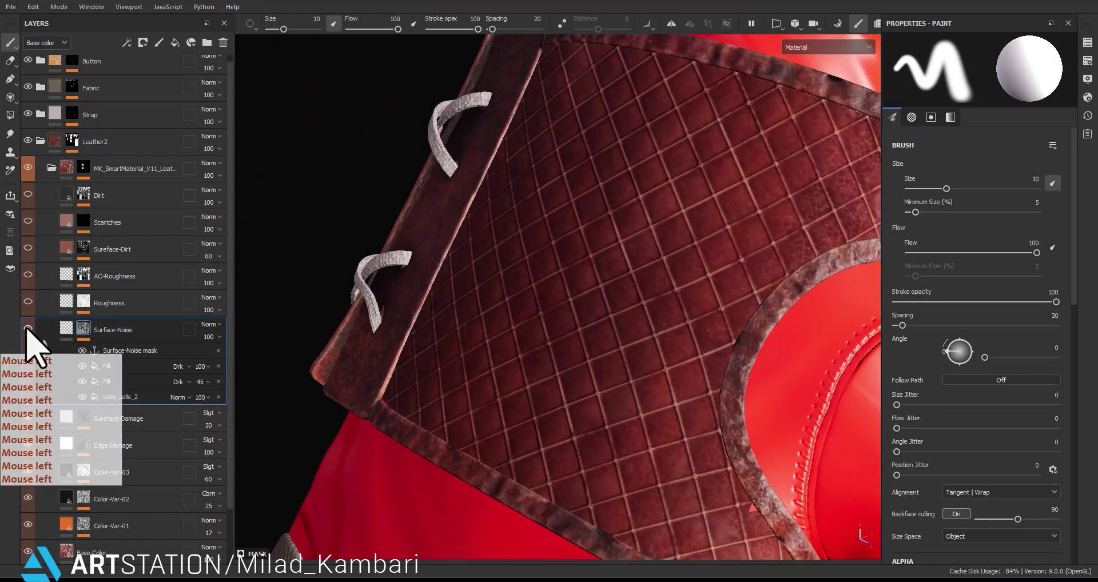
pyautogui.click(28, 328)
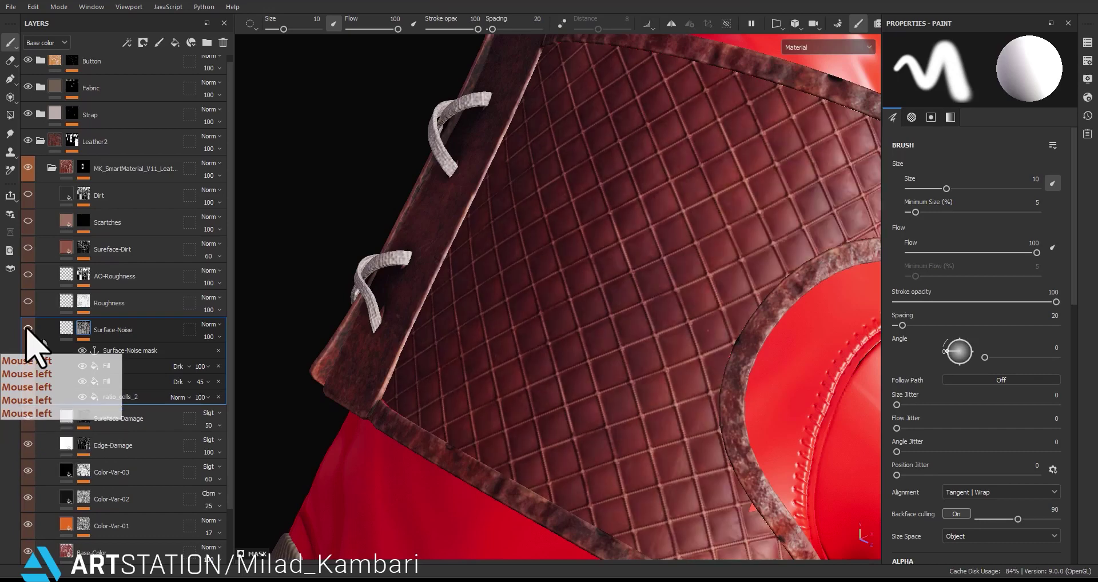
pyautogui.click(27, 329)
pyautogui.click(27, 329)
pyautogui.click(28, 328)
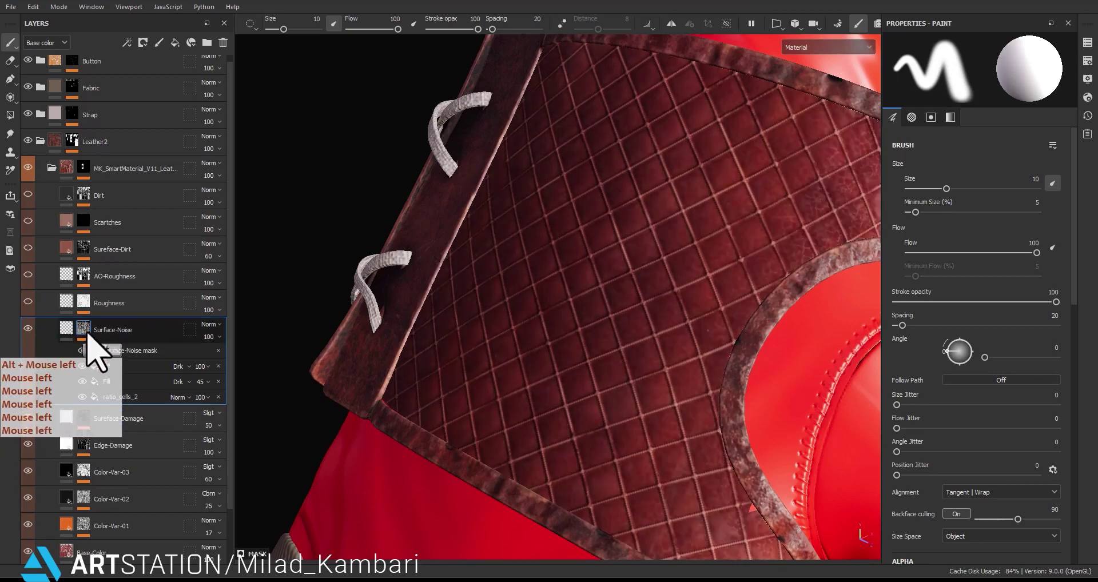
# Set the Surface-Noise fill's height to 0.001 and its roughness to about 0.35.
pyautogui.keyDown('alt'); pyautogui.click(66, 329); pyautogui.keyUp('alt')
pyautogui.click(66, 332)
pyautogui.keyDown('alt'); pyautogui.moveTo(572, 361); pyautogui.dragTo(666, 340); pyautogui.keyUp('alt')
pyautogui.moveTo(1041, 367); pyautogui.dragTo(976, 370)
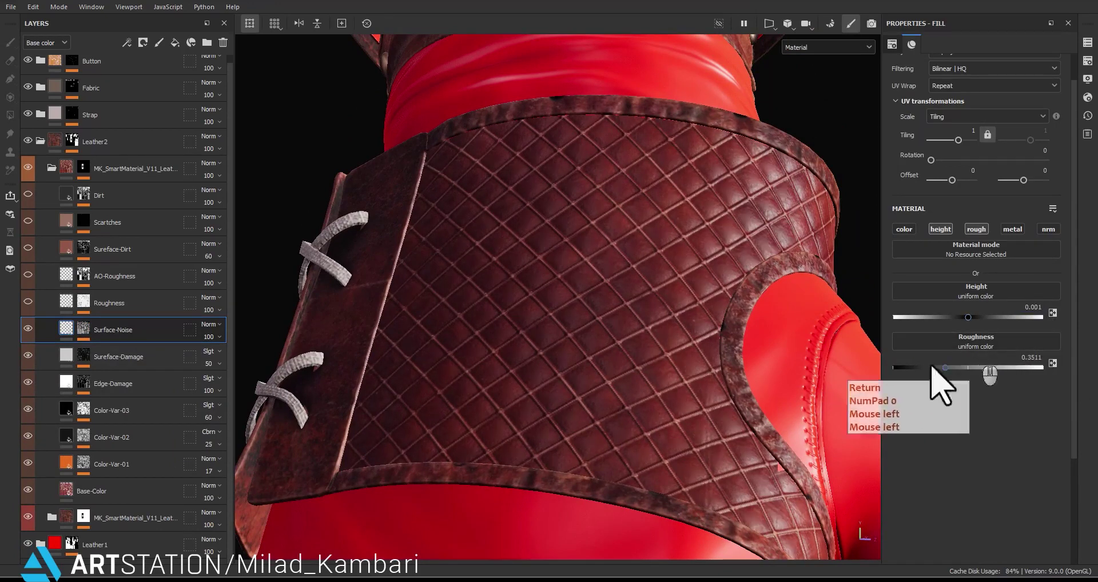
pyautogui.keyDown('alt'); pyautogui.moveTo(689, 399); pyautogui.dragTo(821, 371); pyautogui.keyUp('alt')
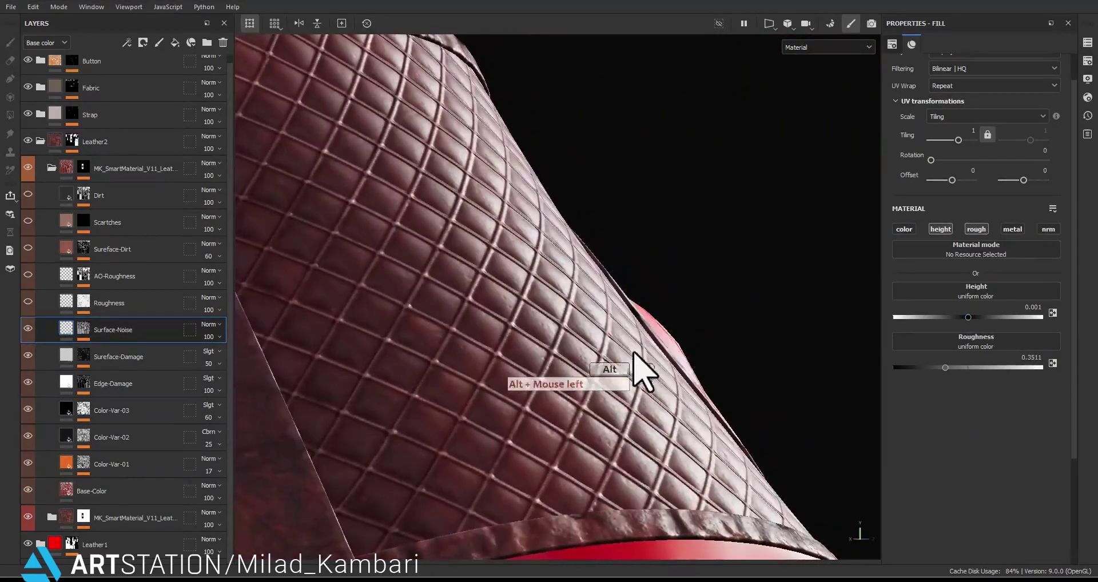
# Set the Surface-Noise fill's roughness to about 0.34 and check its sheen on the quilted panel.
pyautogui.keyDown('alt'); pyautogui.moveTo(632, 352); pyautogui.dragTo(680, 457, button='right'); pyautogui.keyUp('alt')
pyautogui.keyDown('alt'); pyautogui.moveTo(681, 458); pyautogui.dragTo(640, 491); pyautogui.keyUp('alt')
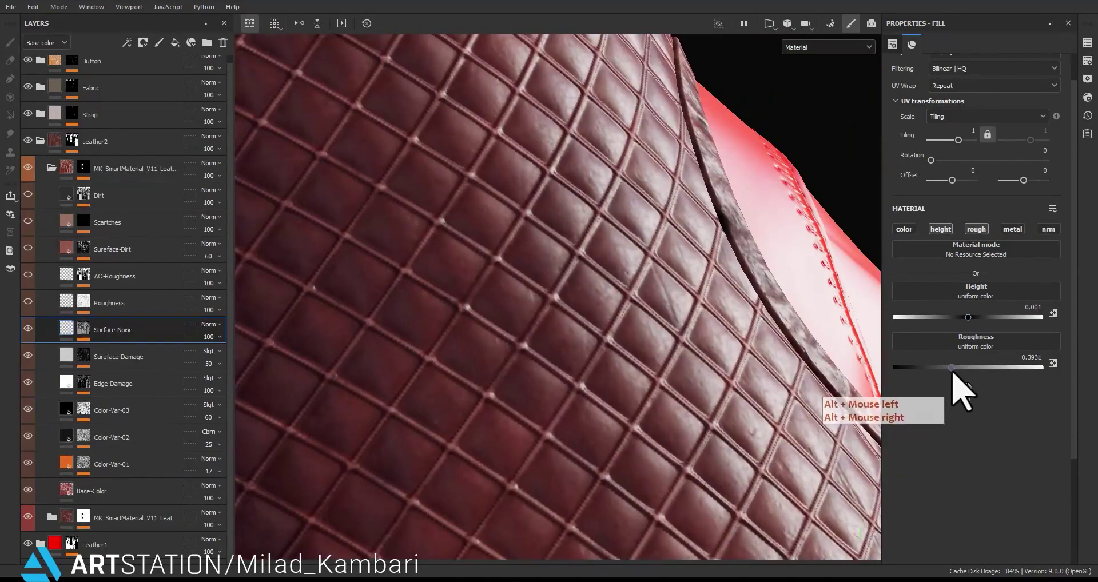
pyautogui.moveTo(952, 368)
pyautogui.mouseDown()
pyautogui.moveTo(1020, 368)
pyautogui.moveTo(938, 373)
pyautogui.mouseUp()
pyautogui.keyDown('shift'); pyautogui.moveTo(875, 389); pyautogui.dragTo(646, 343, button='right'); pyautogui.keyUp('shift')
pyautogui.keyDown('alt'); pyautogui.moveTo(647, 343); pyautogui.dragTo(435, 337); pyautogui.keyUp('alt')
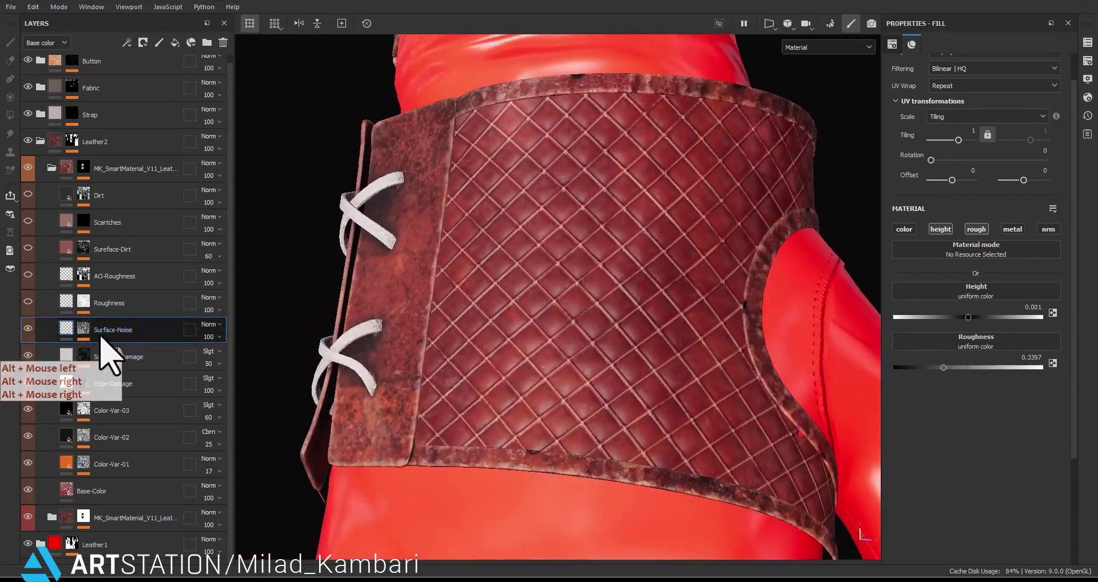
# Isolate the Surface-Noise mask's ratio_cells_2 fill, set its noise scale to 145, and show the fills above it again.
pyautogui.keyDown('alt'); pyautogui.click(83, 329); pyautogui.keyUp('alt')
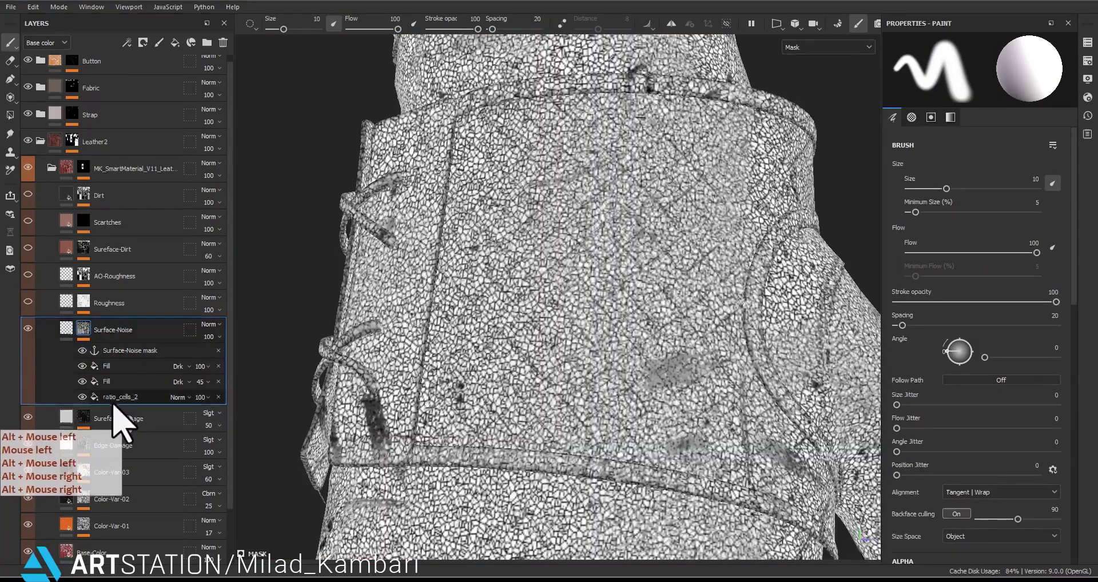
pyautogui.click(115, 399)
pyautogui.click(81, 381)
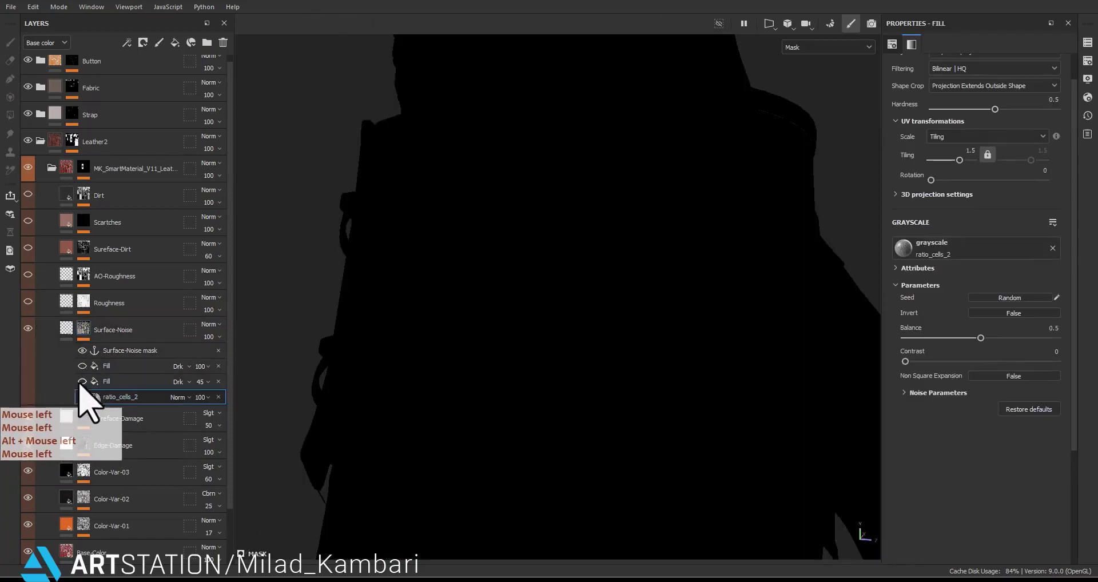
pyautogui.click(83, 397)
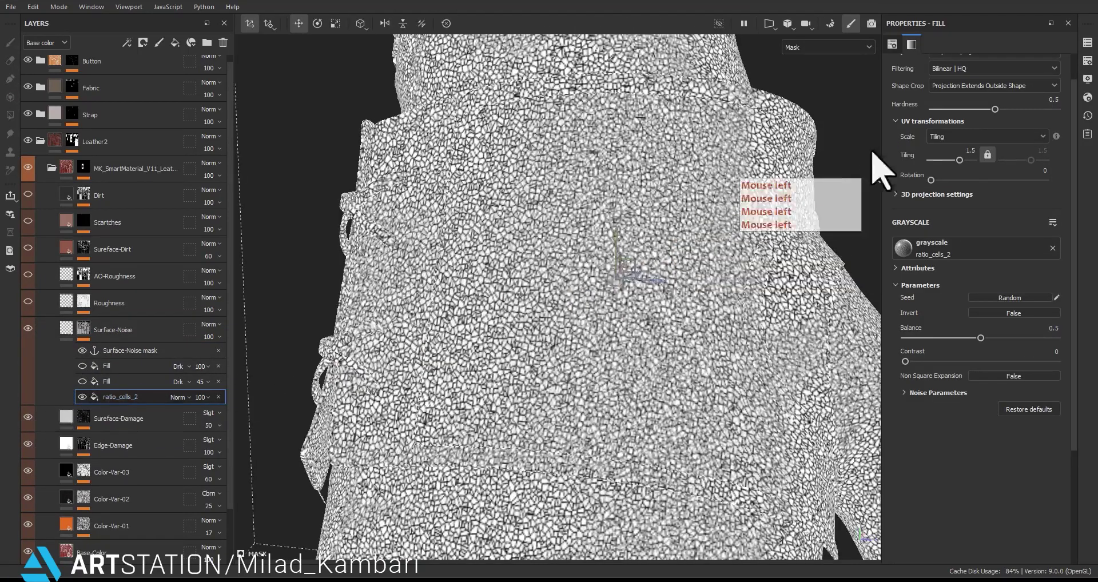
pyautogui.scroll(1, 959, 183)
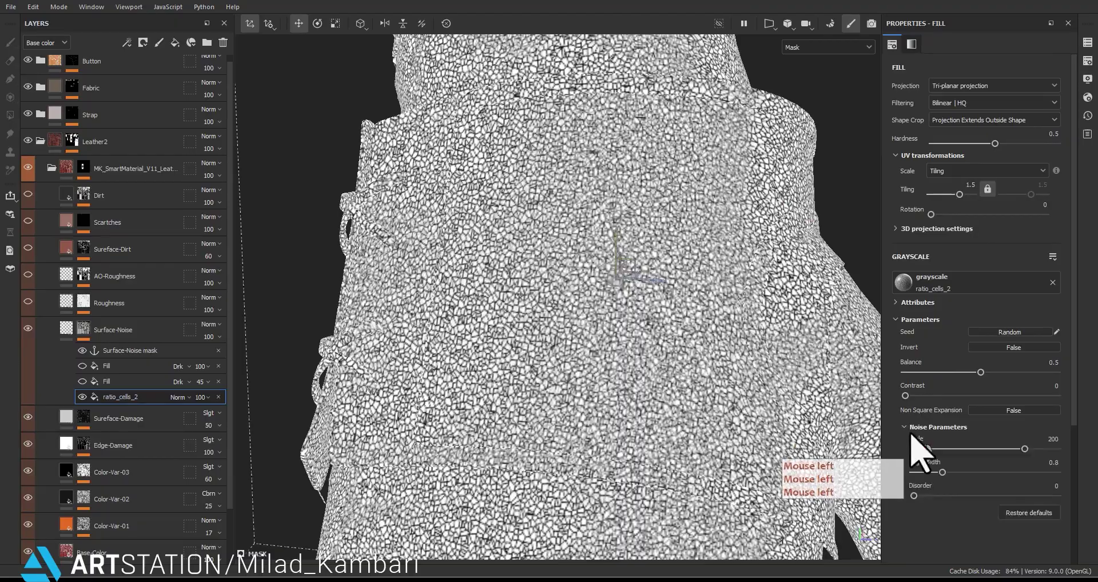
pyautogui.scroll(-1, 921, 452)
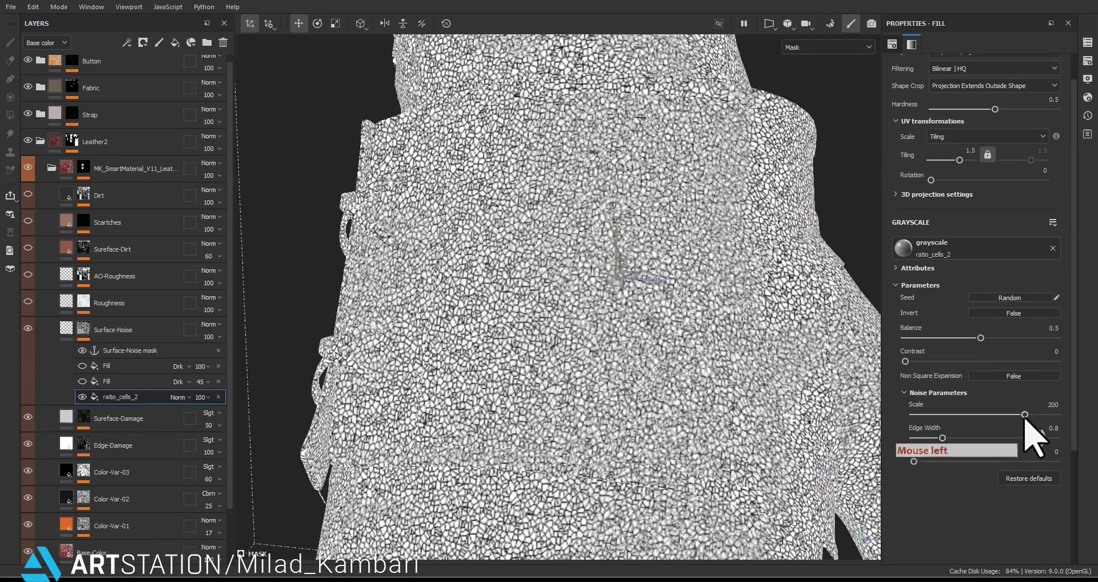
pyautogui.moveTo(1025, 415); pyautogui.dragTo(995, 421)
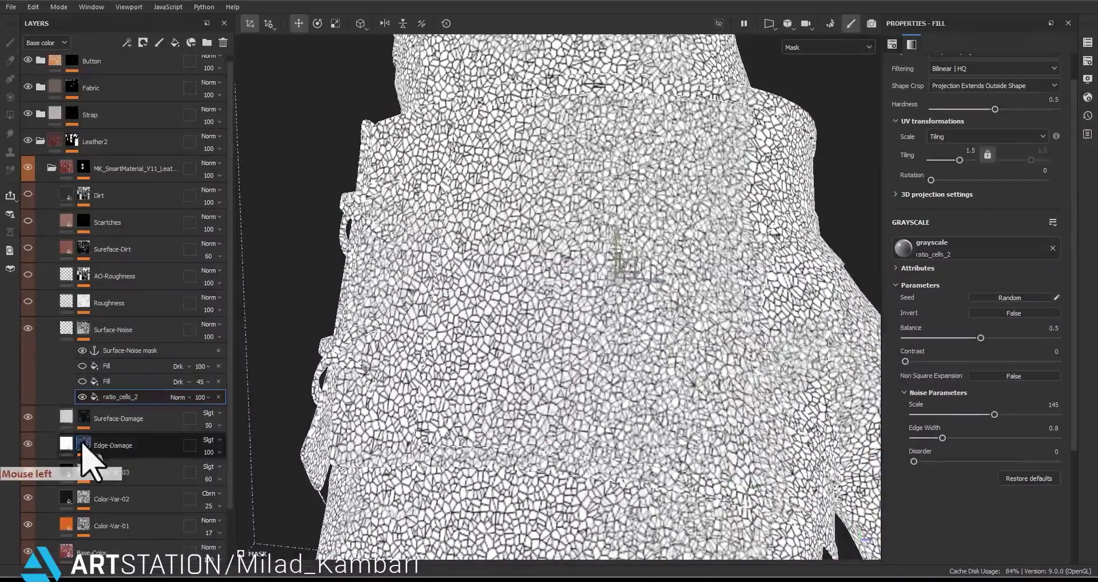
pyautogui.click(84, 380)
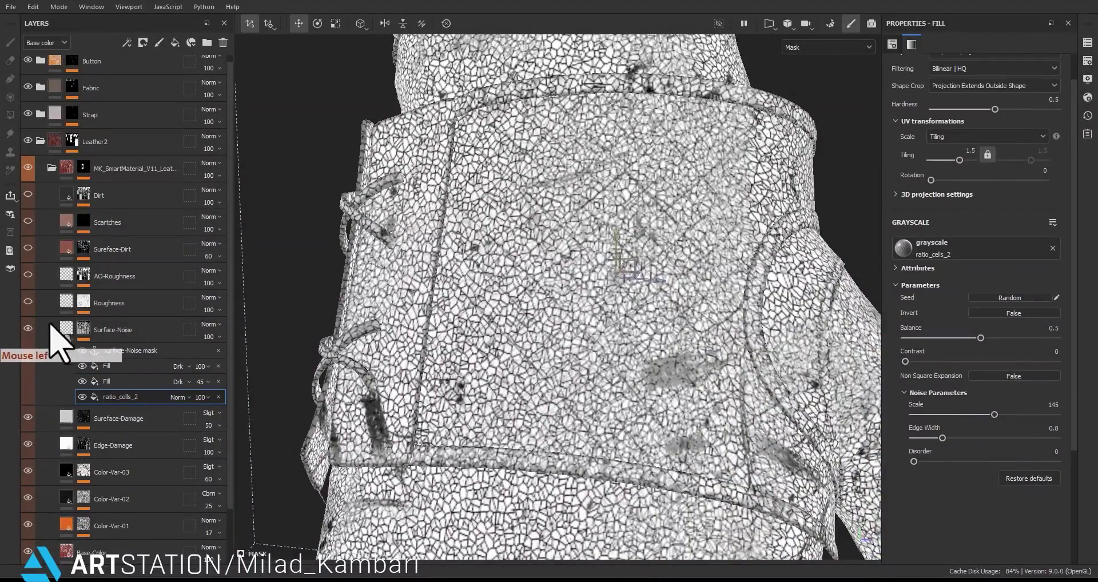
# Return to the Surface-Noise fill's material view and examine the cell pattern on the quilted panel from several angles.
pyautogui.click(67, 328)
pyautogui.keyDown('alt'); pyautogui.moveTo(569, 343); pyautogui.dragTo(584, 319); pyautogui.keyUp('alt')
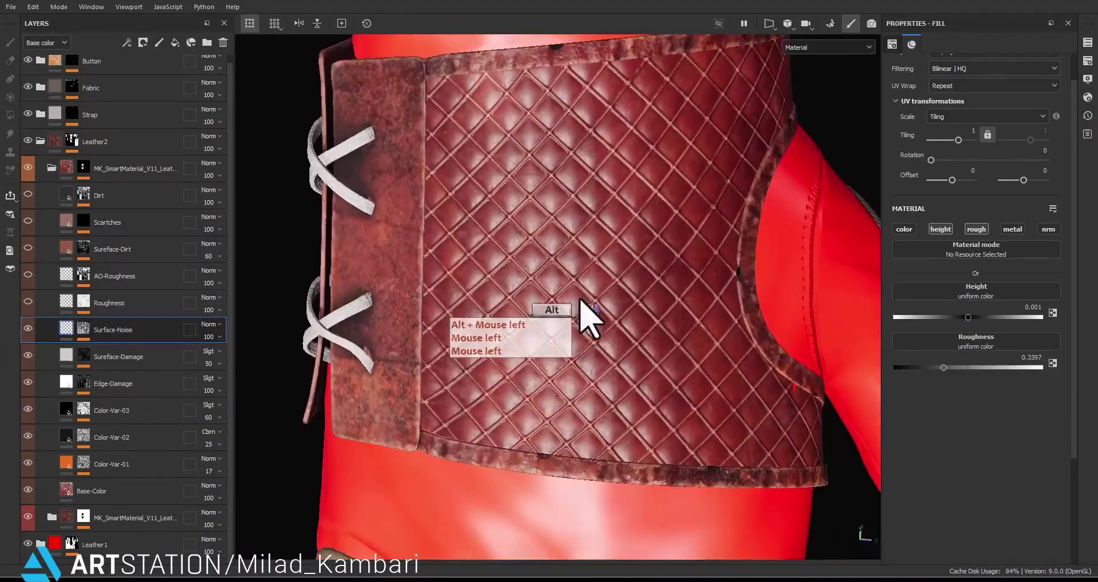
pyautogui.keyDown('alt'); pyautogui.moveTo(583, 319); pyautogui.dragTo(643, 252, button='right'); pyautogui.keyUp('alt')
pyautogui.keyDown('alt'); pyautogui.moveTo(642, 253); pyautogui.dragTo(697, 160); pyautogui.keyUp('alt')
pyautogui.keyDown('shift'); pyautogui.moveTo(705, 166); pyautogui.dragTo(569, 83, button='right'); pyautogui.keyUp('shift')
pyautogui.keyDown('alt'); pyautogui.moveTo(683, 275); pyautogui.dragTo(624, 252); pyautogui.keyUp('alt')
pyautogui.keyDown('alt'); pyautogui.moveTo(623, 252); pyautogui.dragTo(523, 128, button='right'); pyautogui.keyUp('alt')
pyautogui.keyDown('alt'); pyautogui.moveTo(606, 274); pyautogui.dragTo(634, 304, button='right'); pyautogui.keyUp('alt')
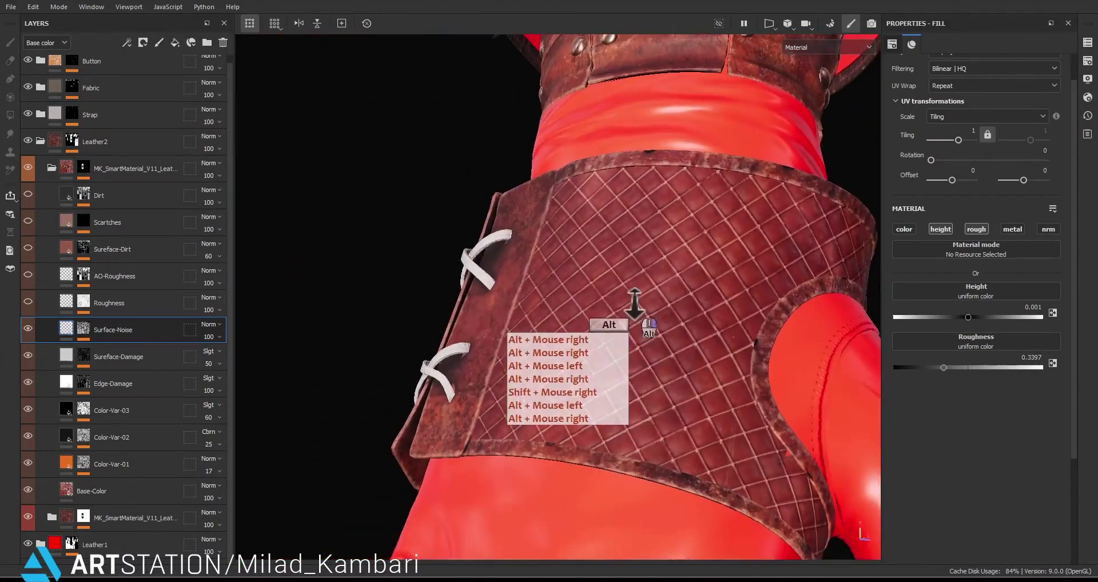
pyautogui.keyDown('alt'); pyautogui.moveTo(633, 305); pyautogui.dragTo(623, 298, button='middle'); pyautogui.keyUp('alt')
pyautogui.keyDown('alt'); pyautogui.moveTo(623, 298); pyautogui.dragTo(623, 351); pyautogui.keyUp('alt')
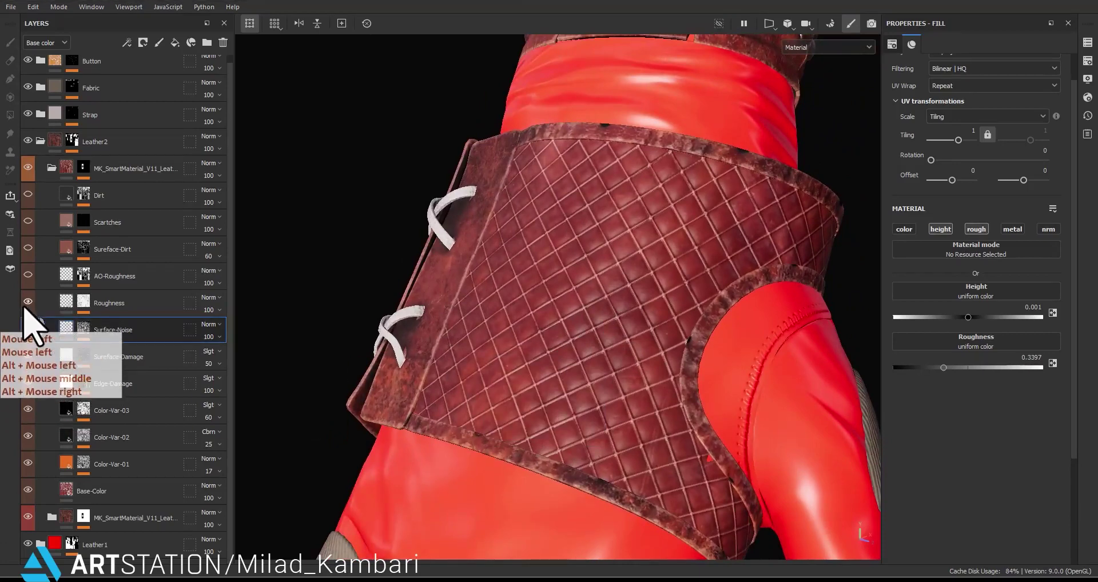
# Show the Roughness layer and remove all four fill effects from its mask.
pyautogui.keyDown('alt'); pyautogui.click(84, 304); pyautogui.keyUp('alt')
pyautogui.keyDown('alt'); pyautogui.moveTo(285, 369); pyautogui.dragTo(566, 301); pyautogui.keyUp('alt')
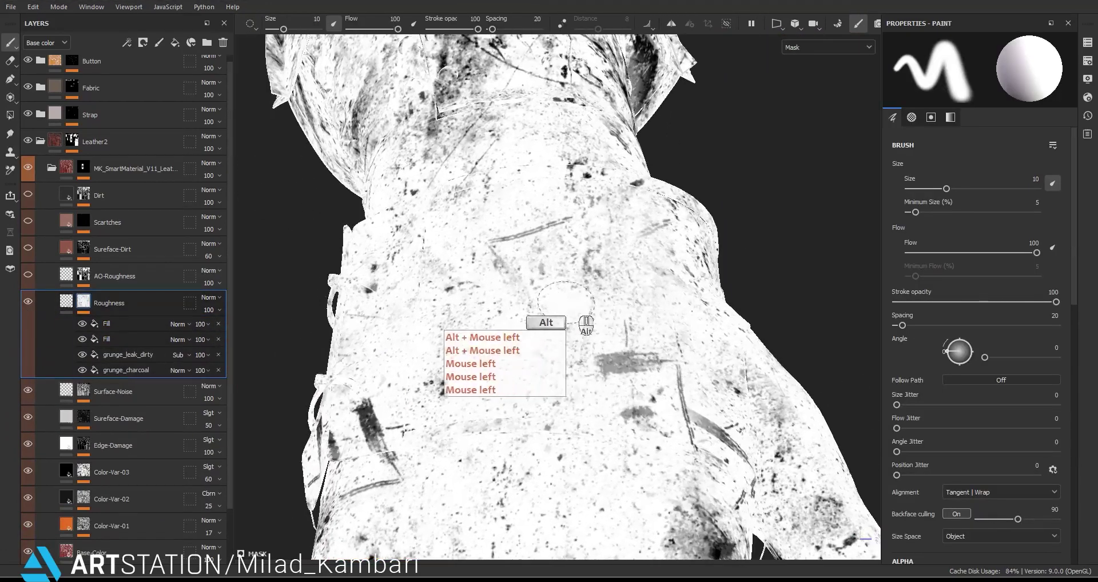
pyautogui.click(219, 325)
pyautogui.click(218, 326)
pyautogui.click(218, 325)
pyautogui.click(219, 325)
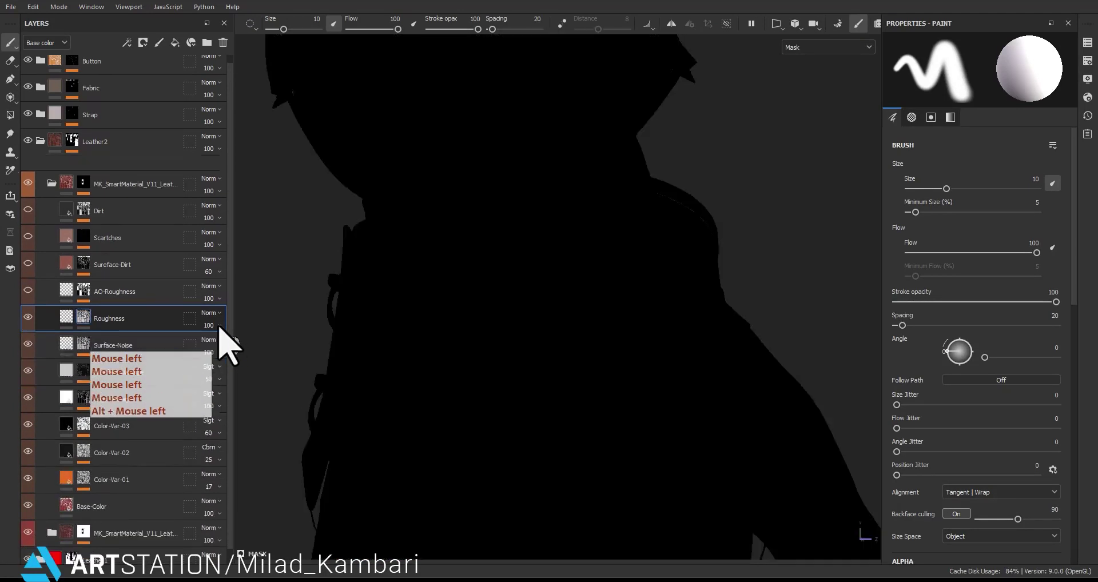
# Add a fill to the Roughness layer's mask using the Grunge Dusty Powder Wide texture with a tiling of 5.
pyautogui.rightClick(79, 311)
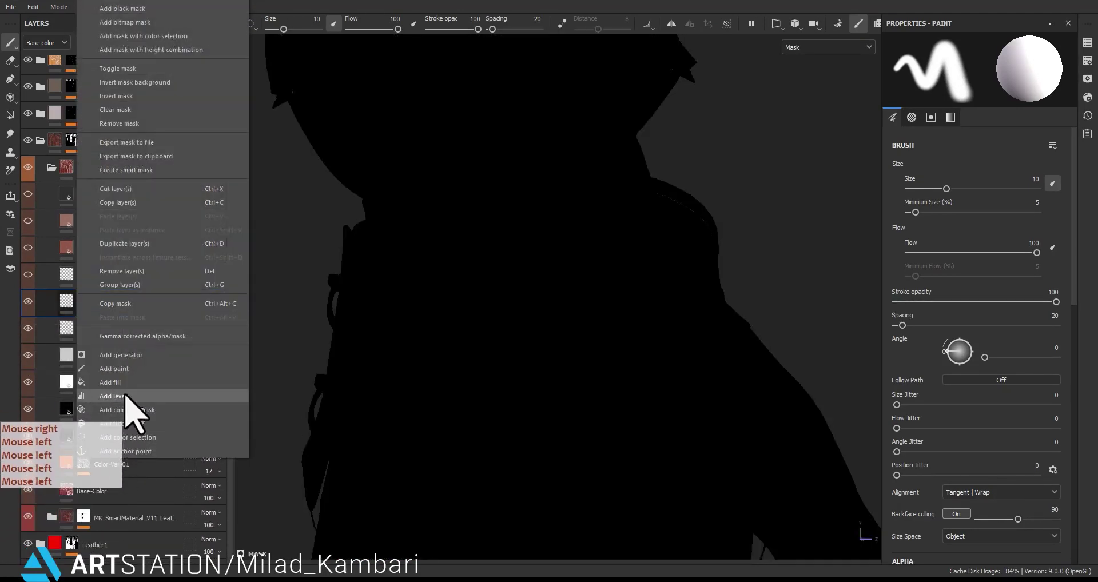
pyautogui.click(111, 382)
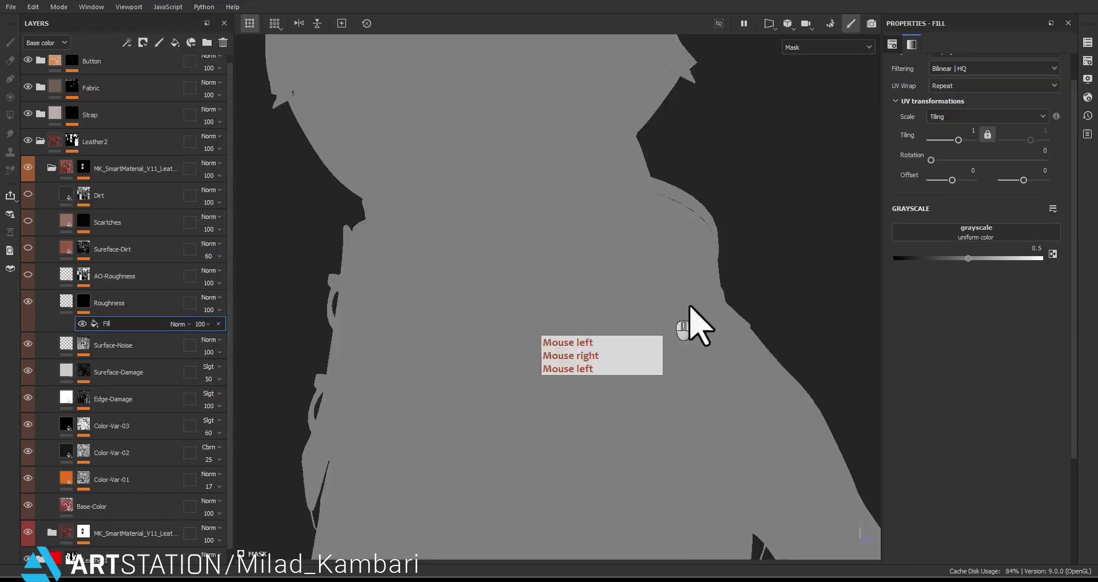
pyautogui.click(966, 235)
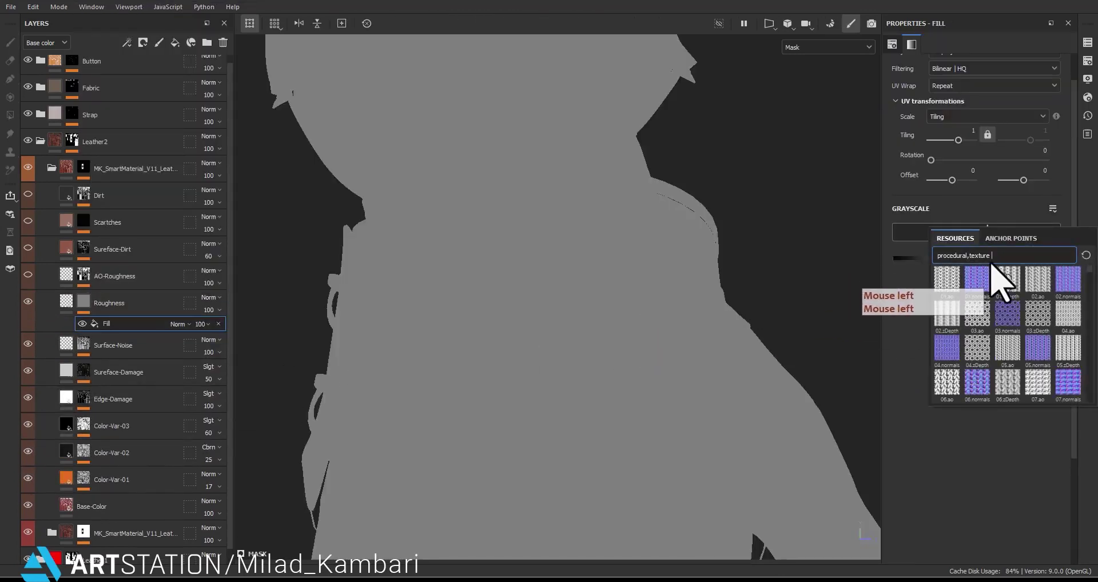
pyautogui.write('grunge')
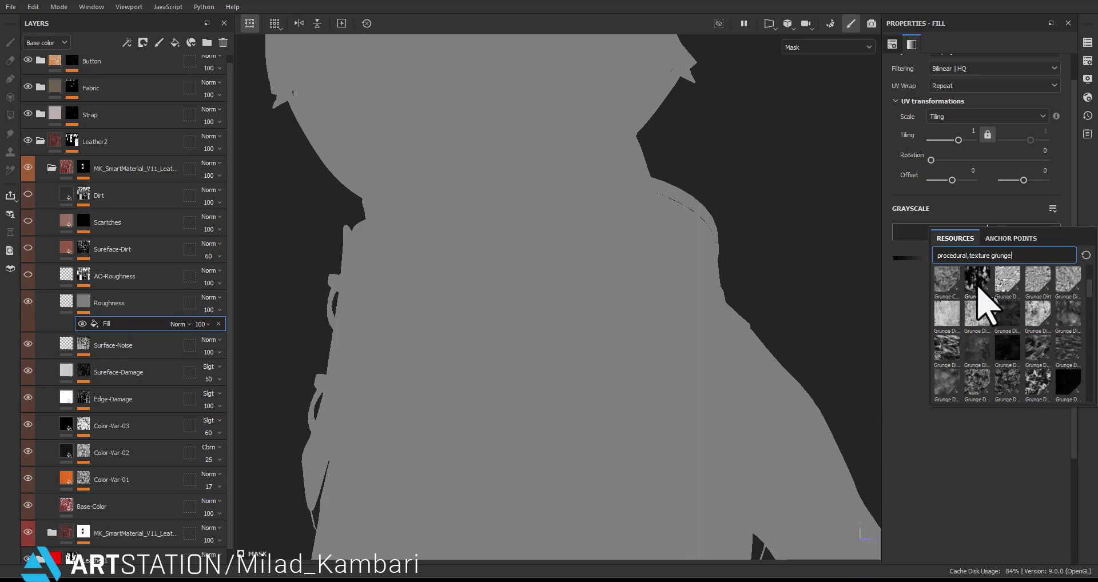
pyautogui.click(1046, 397)
pyautogui.keyDown('alt'); pyautogui.moveTo(846, 392); pyautogui.dragTo(588, 326); pyautogui.keyUp('alt')
pyautogui.keyDown('alt'); pyautogui.moveTo(588, 325); pyautogui.dragTo(923, 163, button='right'); pyautogui.keyUp('alt')
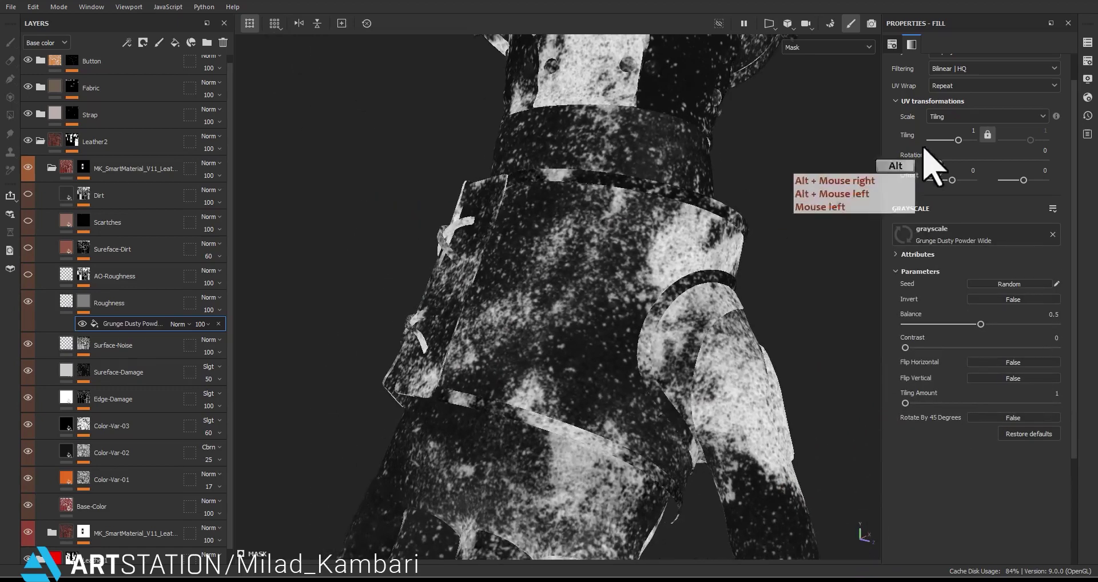
pyautogui.click(956, 133)
pyautogui.write('5')
pyautogui.press('Return')
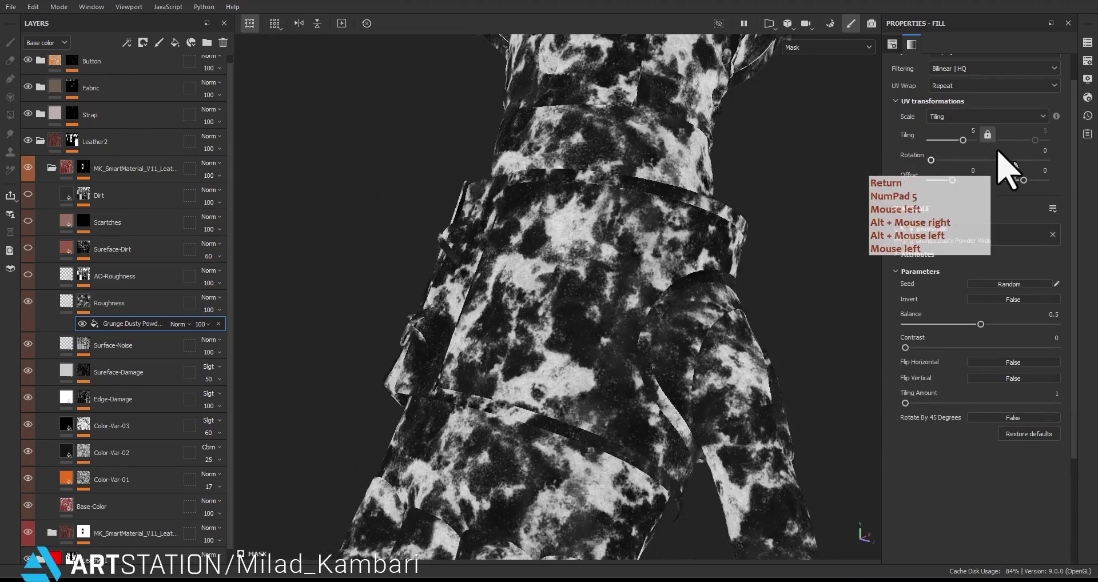
# Search the textures for roughness and replace the mask fill's grayscale with Imperfection_Vol1_052_Roughness.
pyautogui.click(960, 237)
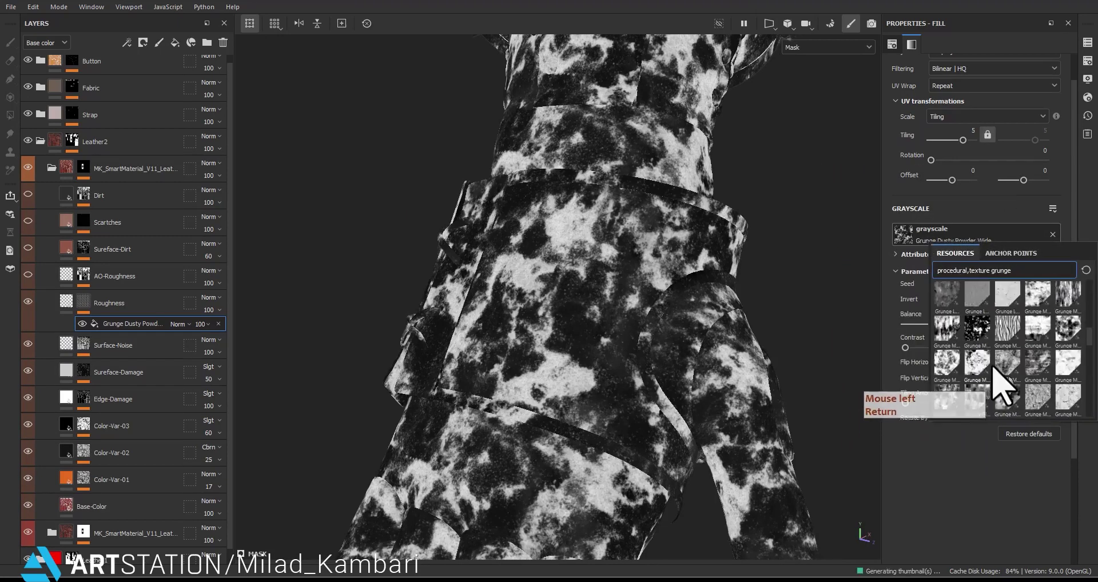
pyautogui.press('BackSpace')
pyautogui.press('BackSpace')
pyautogui.press('BackSpace')
pyautogui.press('BackSpace')
pyautogui.press('BackSpace')
pyautogui.press('BackSpace')
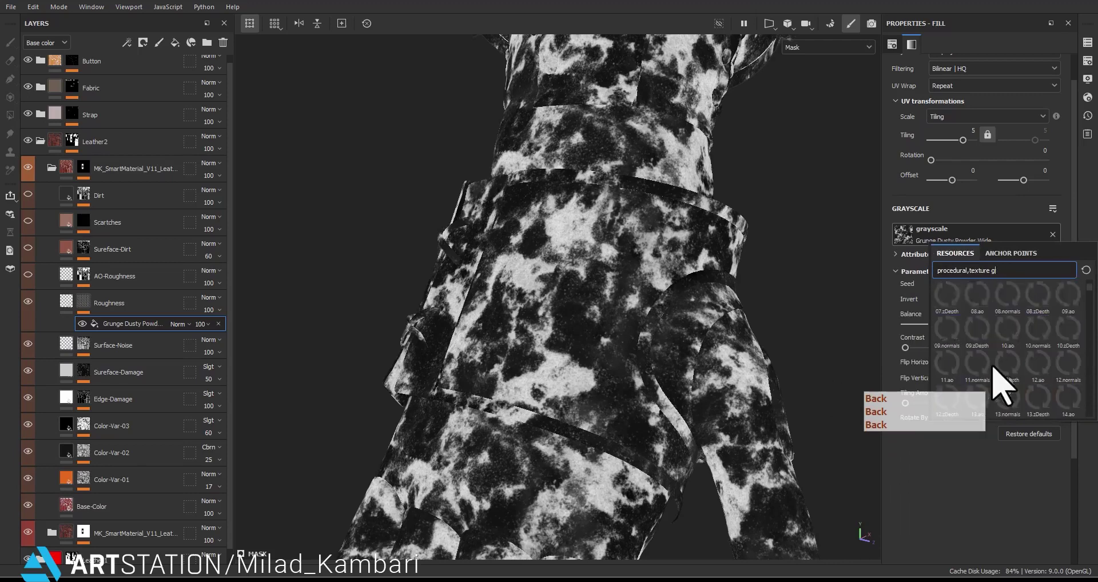
pyautogui.write('roughness')
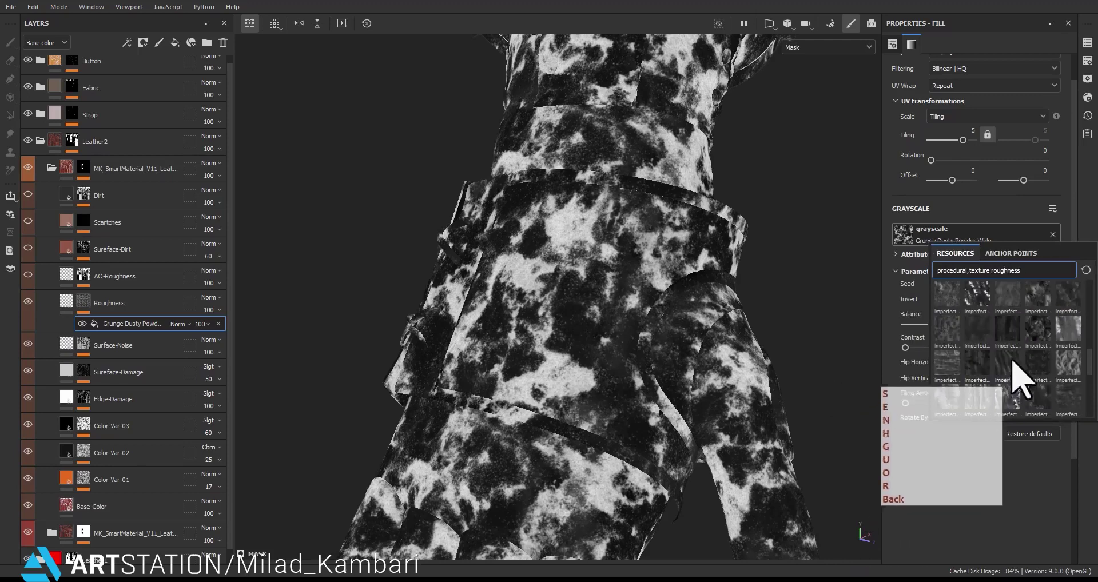
pyautogui.click(976, 298)
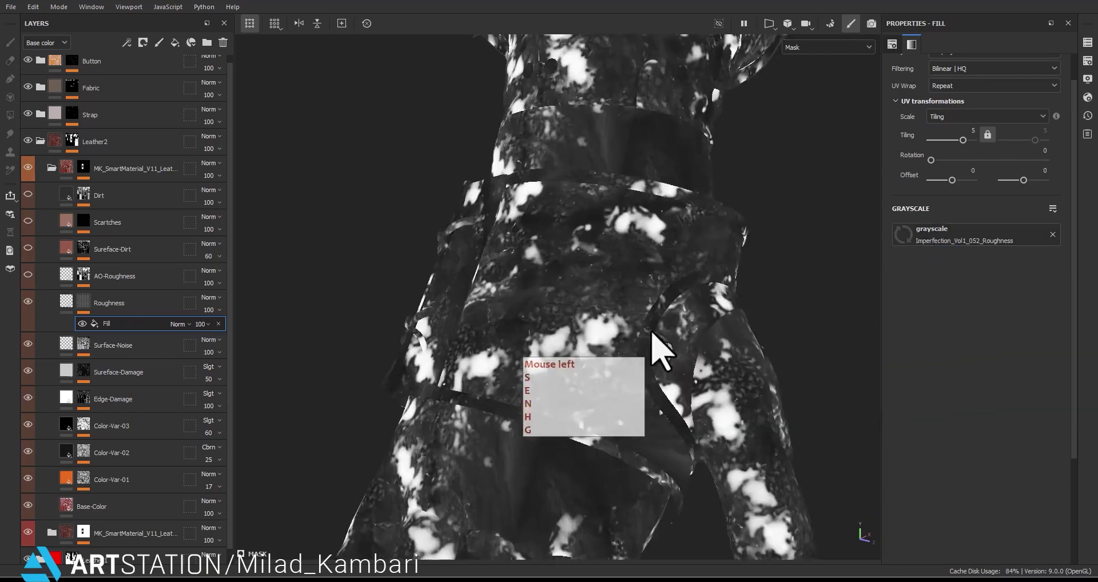
# Set the Roughness mask fill's tiling to 10.
pyautogui.keyDown('alt'); pyautogui.moveTo(654, 336); pyautogui.dragTo(671, 338); pyautogui.keyUp('alt')
pyautogui.keyDown('alt'); pyautogui.moveTo(671, 338); pyautogui.dragTo(651, 291, button='right'); pyautogui.keyUp('alt')
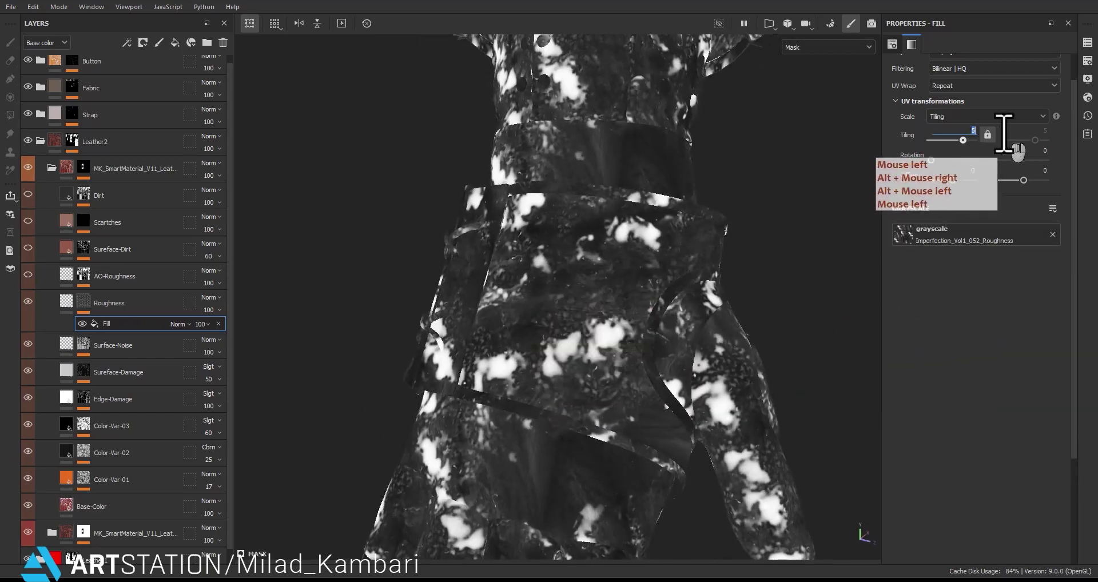
pyautogui.write('10')
pyautogui.press('Return')
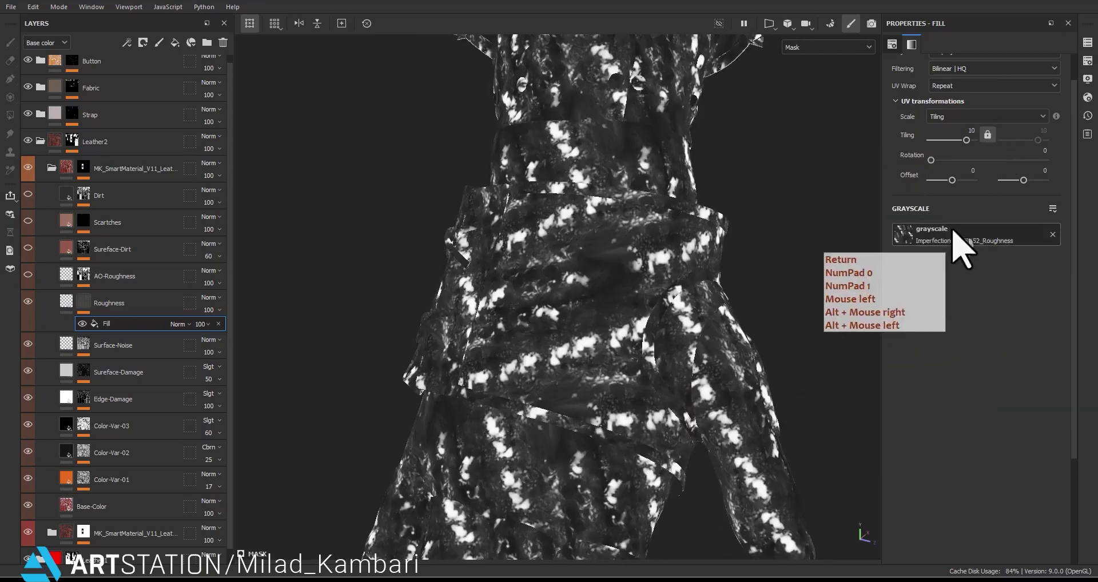
# Replace the mask fill's grayscale with Imperfection_Vol1_010_Roughness and return to the Roughness layer's material to inspect the quilted panel.
pyautogui.click(966, 238)
pyautogui.click(1068, 316)
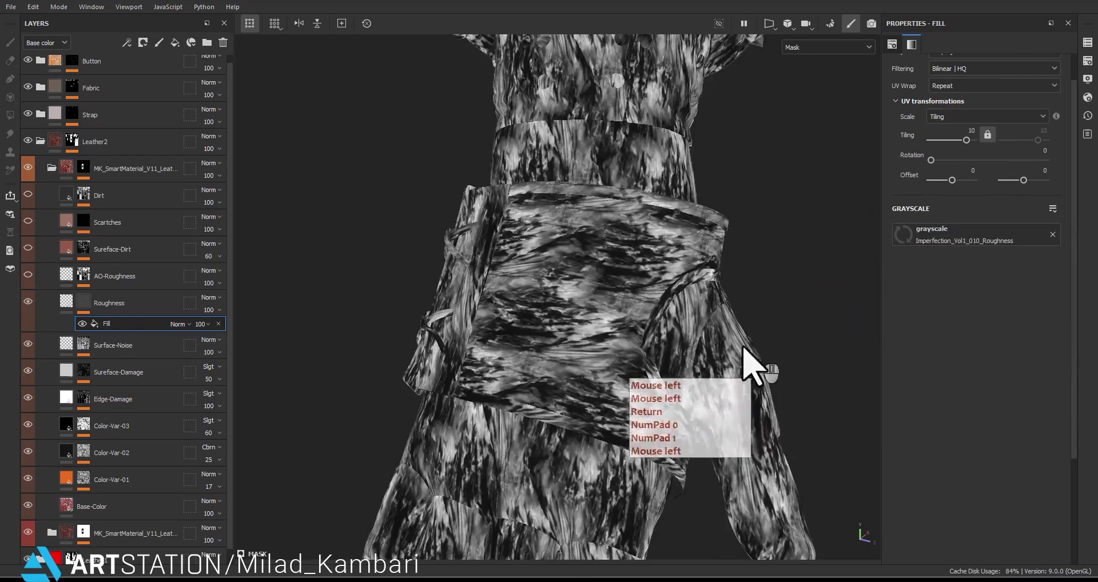
pyautogui.keyDown('alt'); pyautogui.moveTo(755, 367); pyautogui.dragTo(129, 343); pyautogui.keyUp('alt')
pyautogui.click(67, 302)
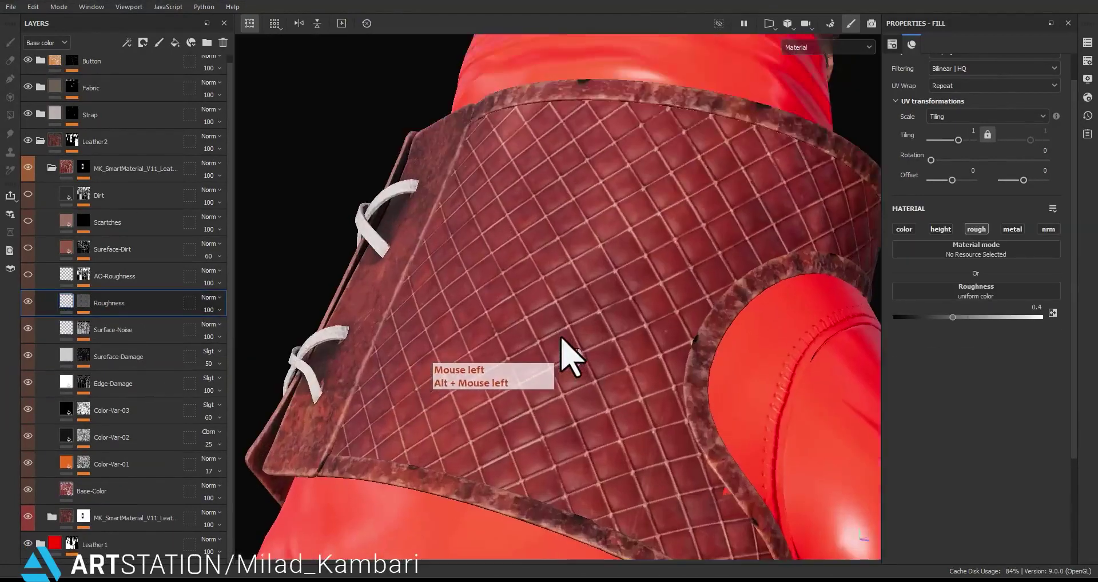
pyautogui.keyDown('alt'); pyautogui.moveTo(564, 355); pyautogui.dragTo(829, 338); pyautogui.keyUp('alt')
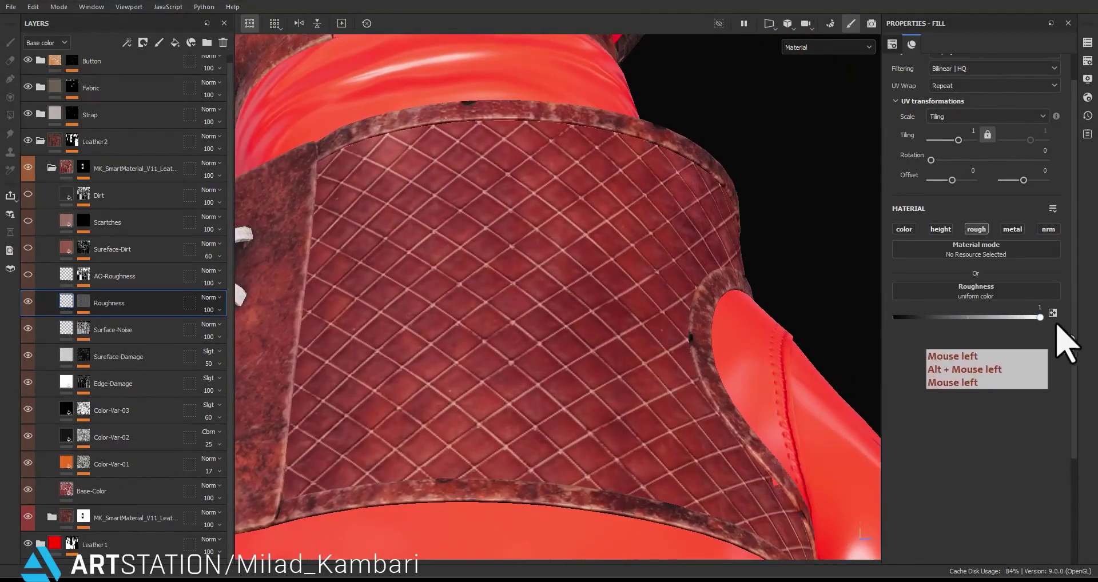
# View the Roughness channel and set the Roughness layer's uniform roughness to about 0.76.
pyautogui.moveTo(1040, 317); pyautogui.dragTo(933, 319)
pyautogui.keyDown('alt'); pyautogui.moveTo(818, 314); pyautogui.dragTo(584, 341); pyautogui.keyUp('alt')
pyautogui.press('c')
pyautogui.press('c')
pyautogui.press('c')
pyautogui.press('c')
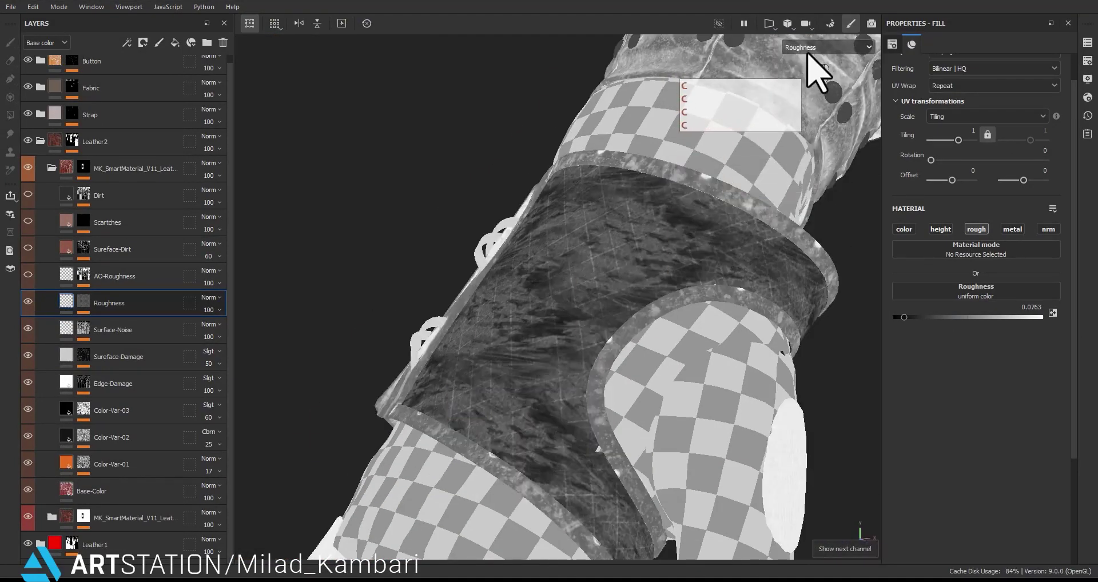
pyautogui.moveTo(922, 316); pyautogui.dragTo(1008, 316)
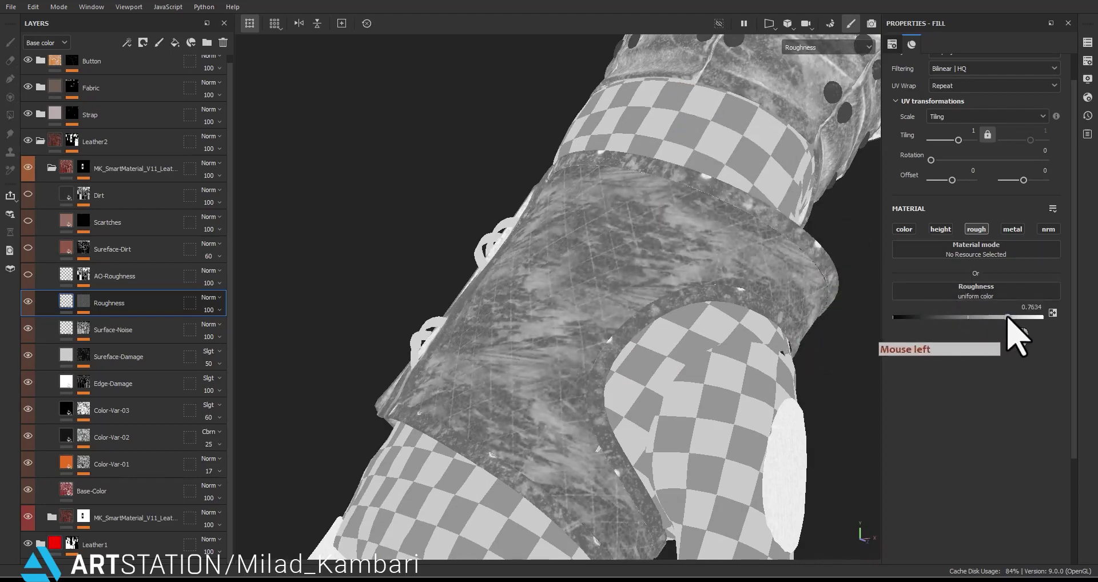
pyautogui.keyDown('alt'); pyautogui.moveTo(709, 312); pyautogui.dragTo(658, 171); pyautogui.keyUp('alt')
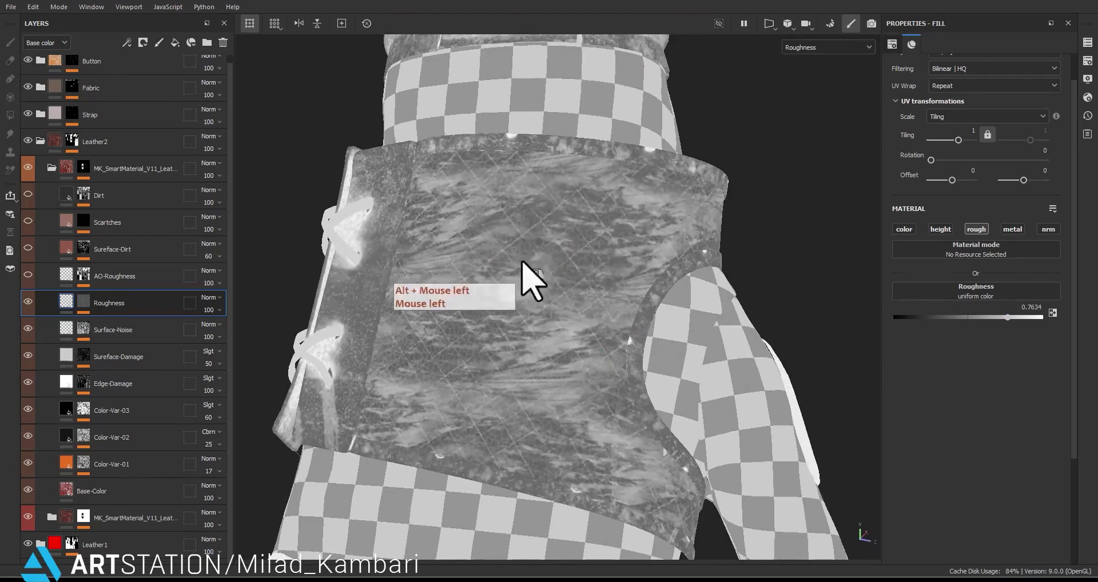
pyautogui.keyDown('alt'); pyautogui.moveTo(521, 262); pyautogui.dragTo(685, 321); pyautogui.keyUp('alt')
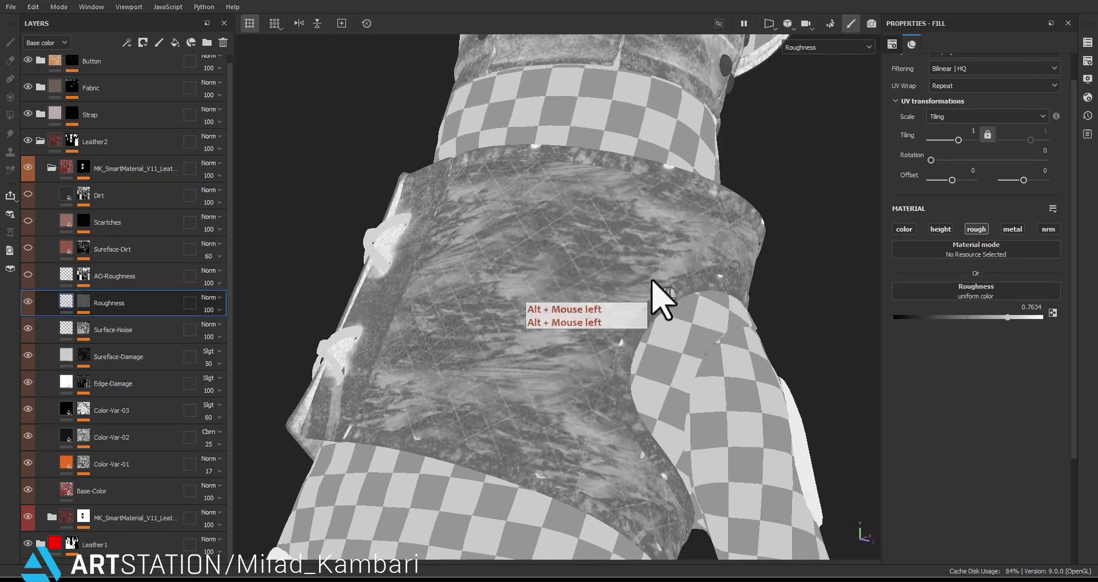
# Make the AO-Roughness layer visible, check it in the Roughness channel, and return to the full material view.
pyautogui.click(54, 280)
pyautogui.click(27, 275)
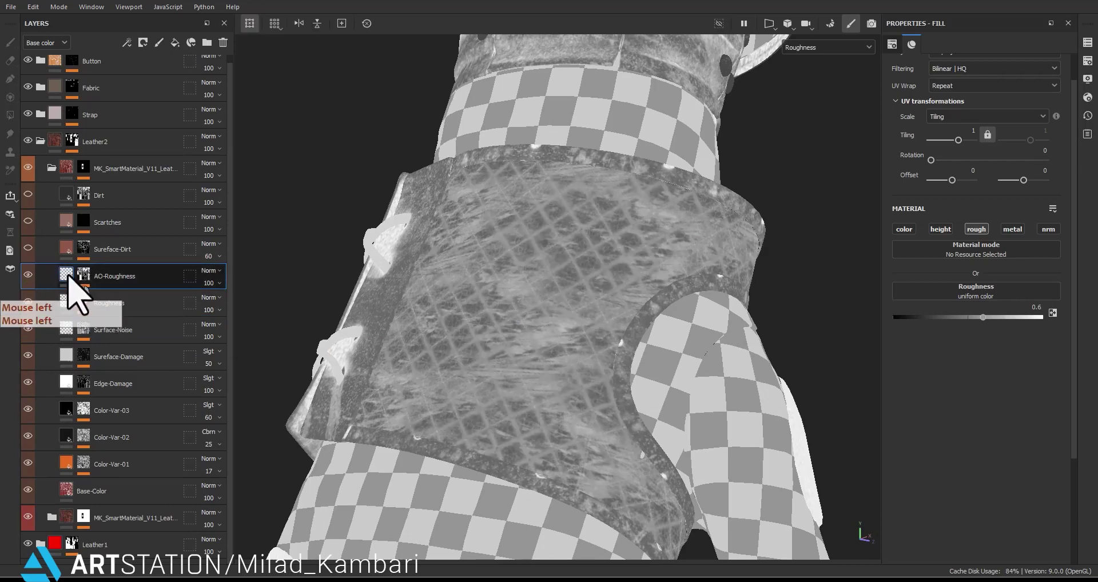
pyautogui.click(334, 294)
pyautogui.click(583, 331)
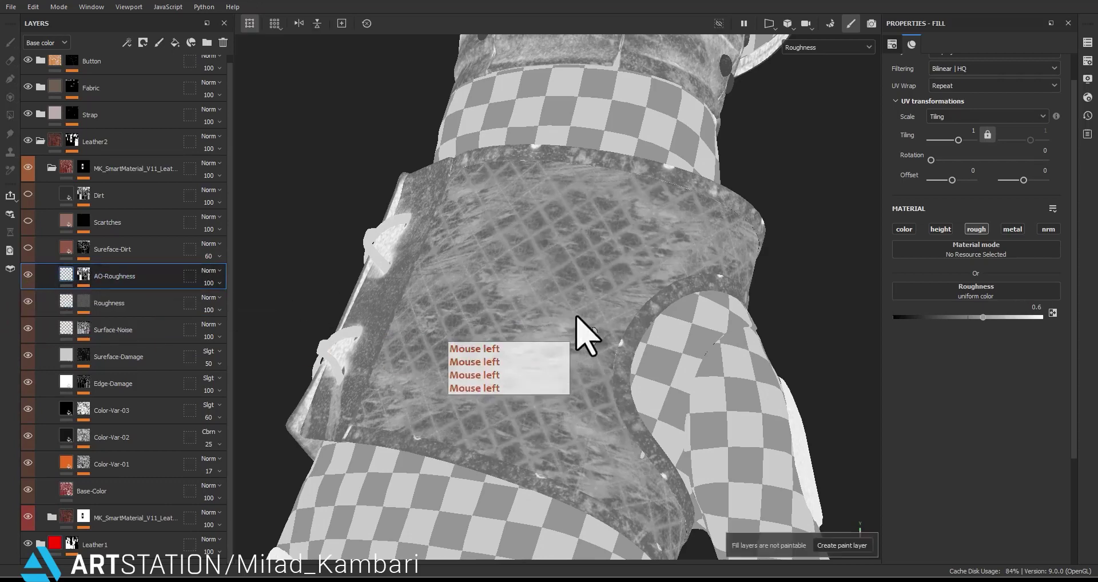
pyautogui.press('m')
pyautogui.keyDown('alt'); pyautogui.moveTo(519, 336); pyautogui.dragTo(656, 330); pyautogui.keyUp('alt')
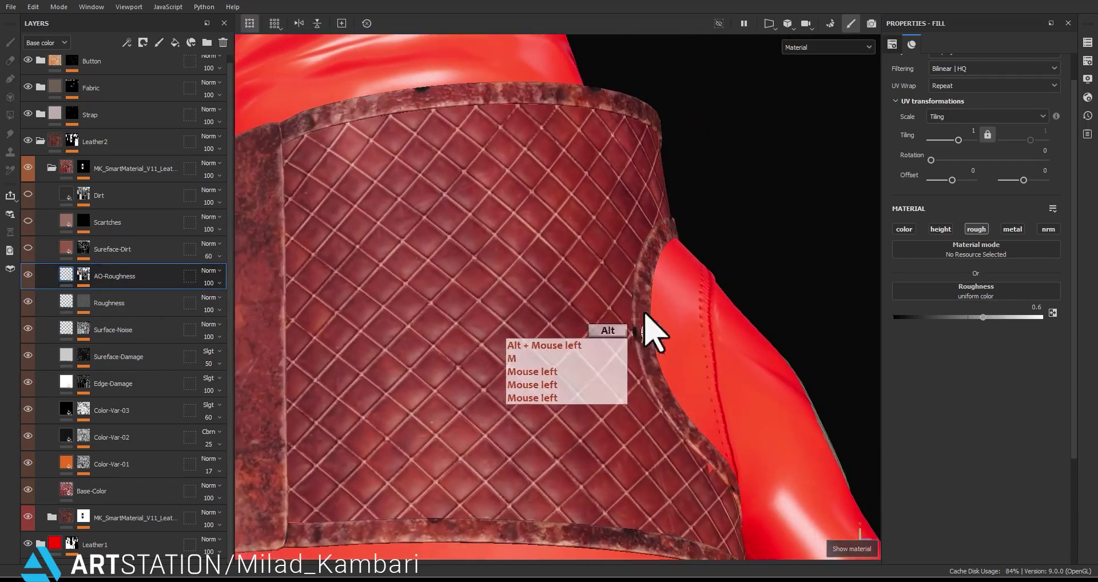
# Inspect the AO-Roughness mask, then enable the layer's color channel with dark grey base color 313131.
pyautogui.keyDown('alt'); pyautogui.click(83, 279); pyautogui.keyUp('alt')
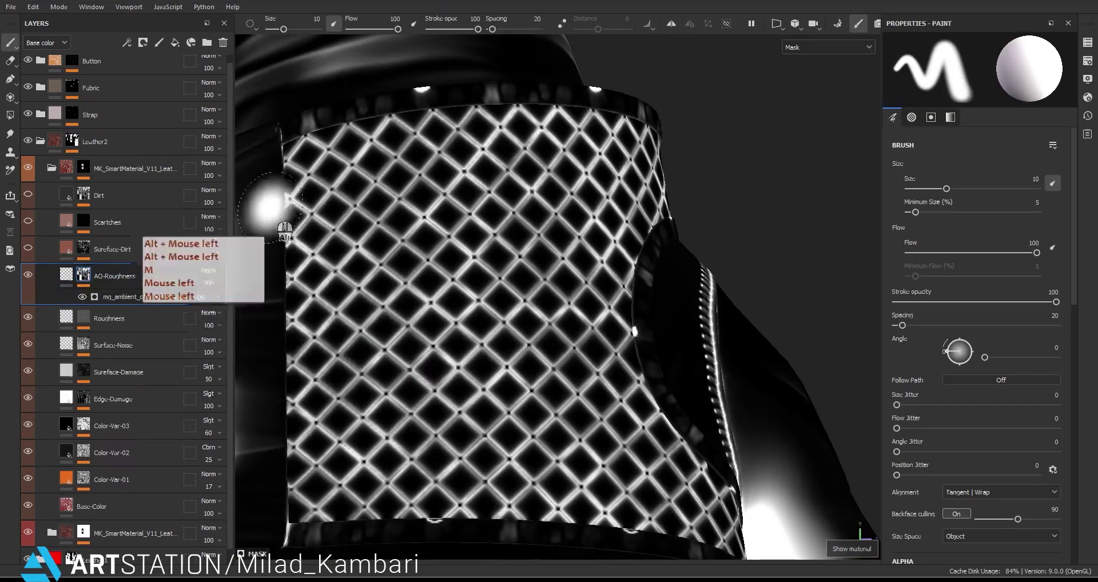
pyautogui.click(67, 280)
pyautogui.click(905, 229)
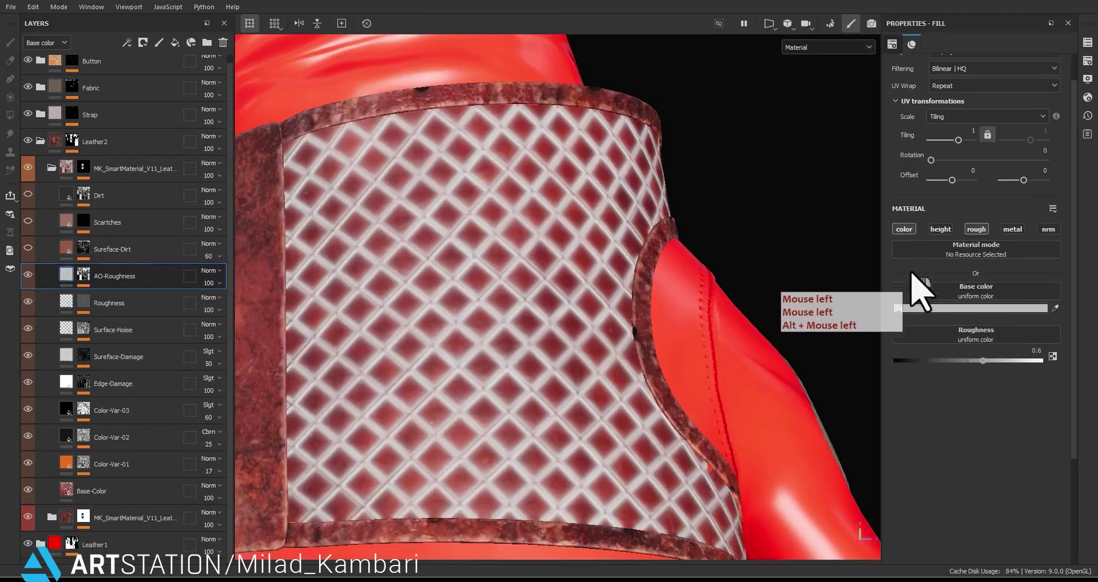
pyautogui.click(926, 309)
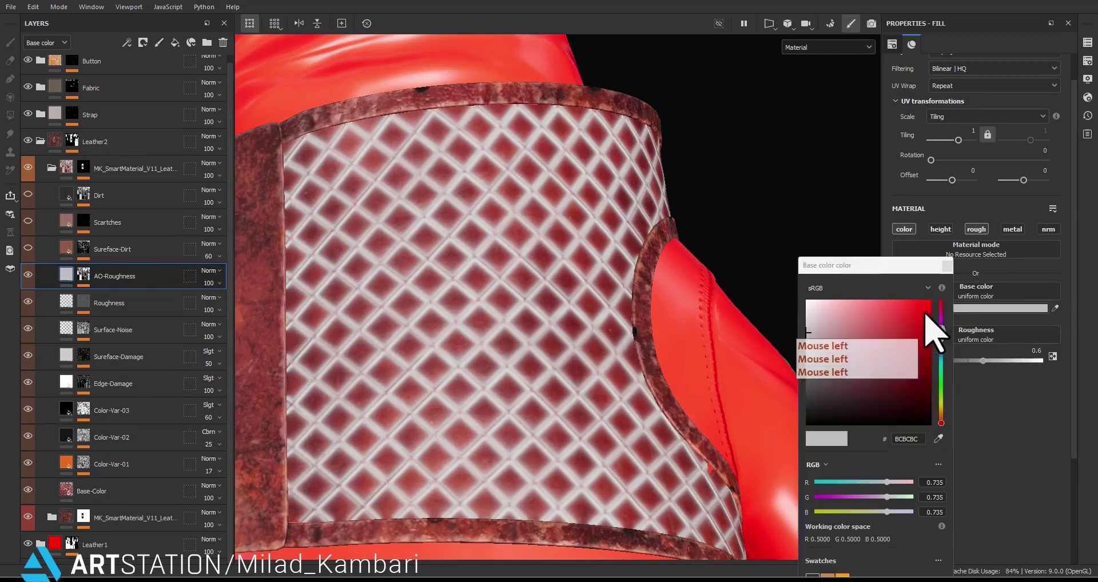
pyautogui.click(807, 401)
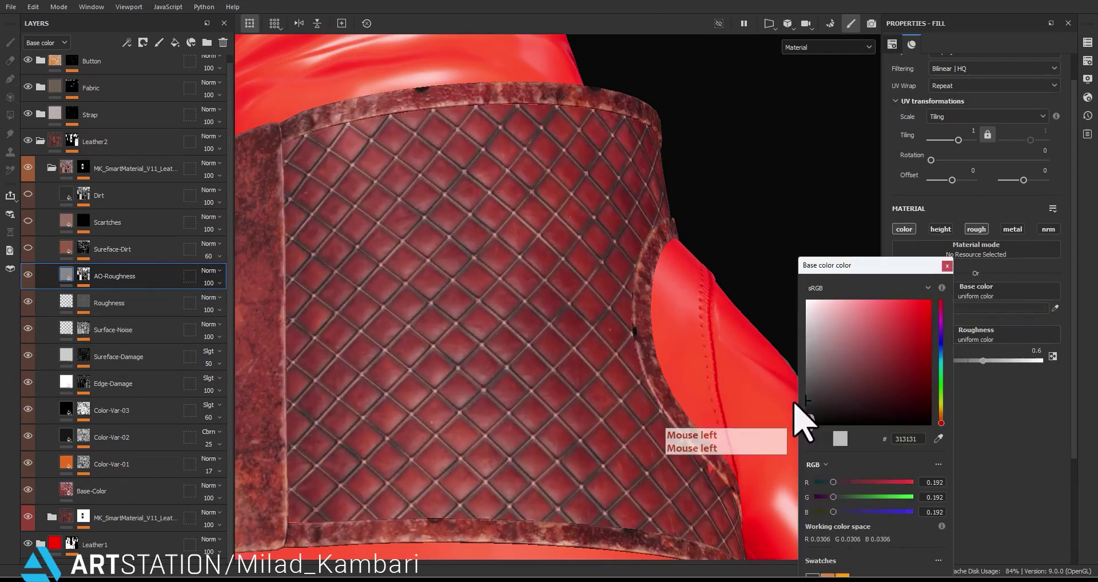
pyautogui.click(947, 266)
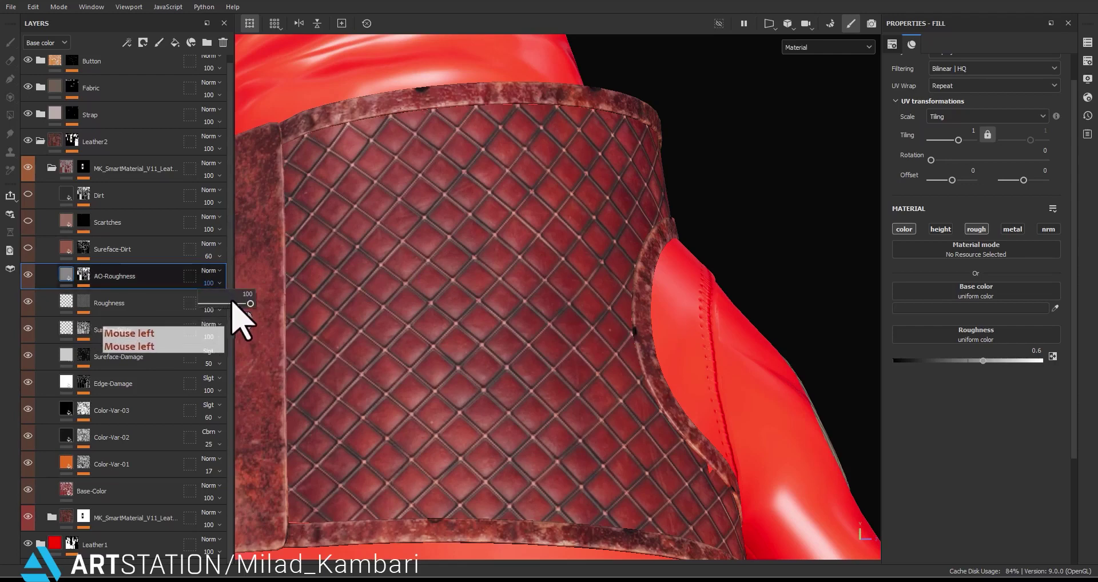
# Reduce the AO-Roughness layer's opacity to 76 and check the seams on the quilted leather.
pyautogui.click(225, 303)
pyautogui.keyDown('alt'); pyautogui.moveTo(532, 341); pyautogui.dragTo(600, 326); pyautogui.keyUp('alt')
pyautogui.keyDown('alt'); pyautogui.moveTo(572, 286); pyautogui.dragTo(440, 190, button='right'); pyautogui.keyUp('alt')
pyautogui.keyDown('alt'); pyautogui.moveTo(611, 309); pyautogui.dragTo(609, 332, button='middle'); pyautogui.keyUp('alt')
pyautogui.keyDown('alt'); pyautogui.moveTo(610, 332); pyautogui.dragTo(647, 280); pyautogui.keyUp('alt')
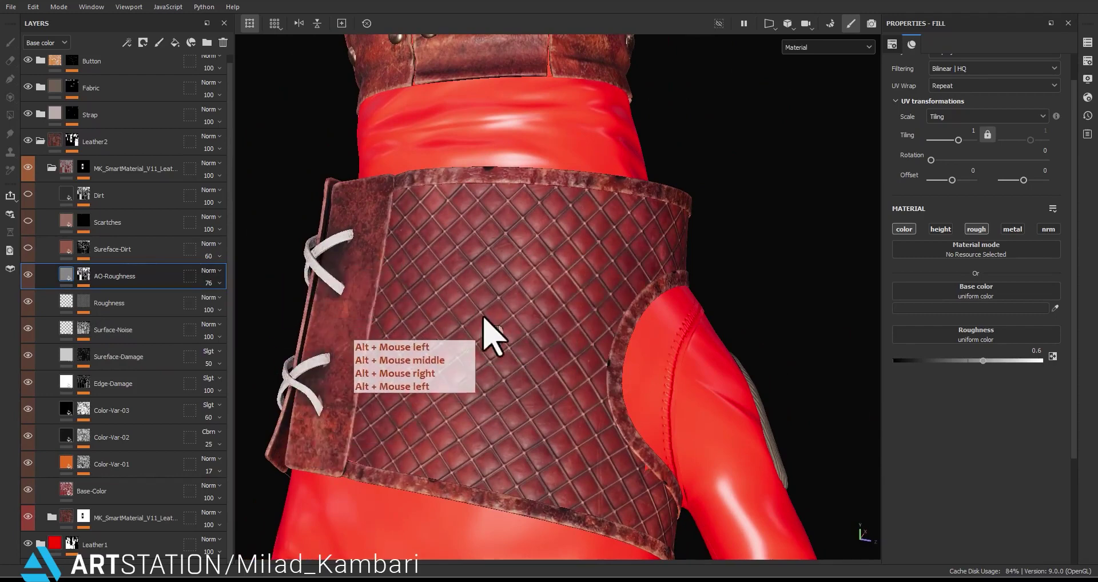
pyautogui.scroll(6, 552, 294)
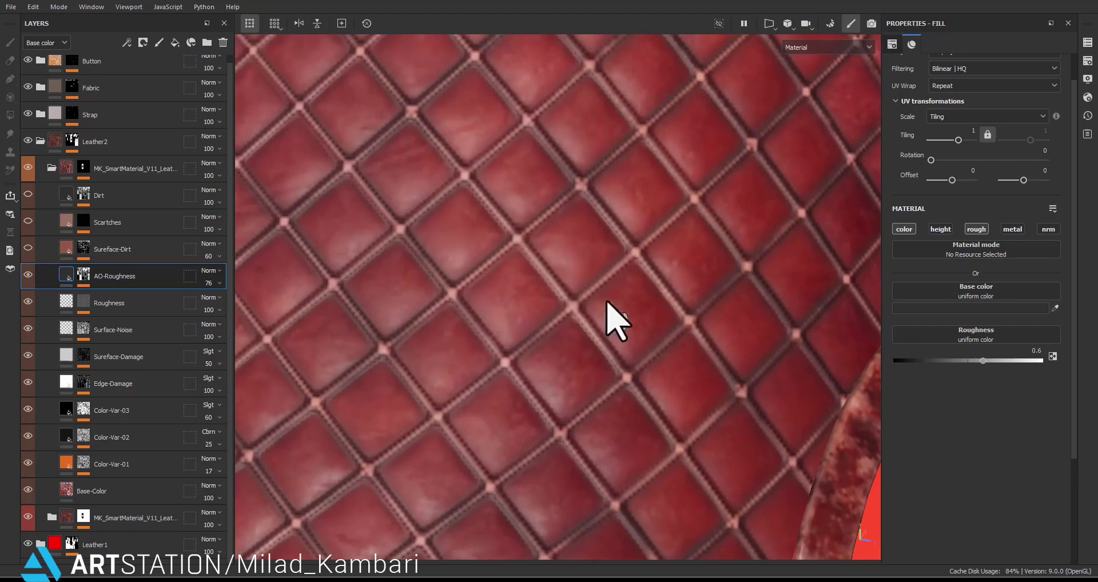
# Make the Sureface-Dirt, Scartches and Dirt layers visible in the leather smart material.
pyautogui.click(27, 248)
pyautogui.scroll(-6, 502, 325)
pyautogui.keyDown('alt'); pyautogui.moveTo(503, 326); pyautogui.dragTo(650, 276); pyautogui.keyUp('alt')
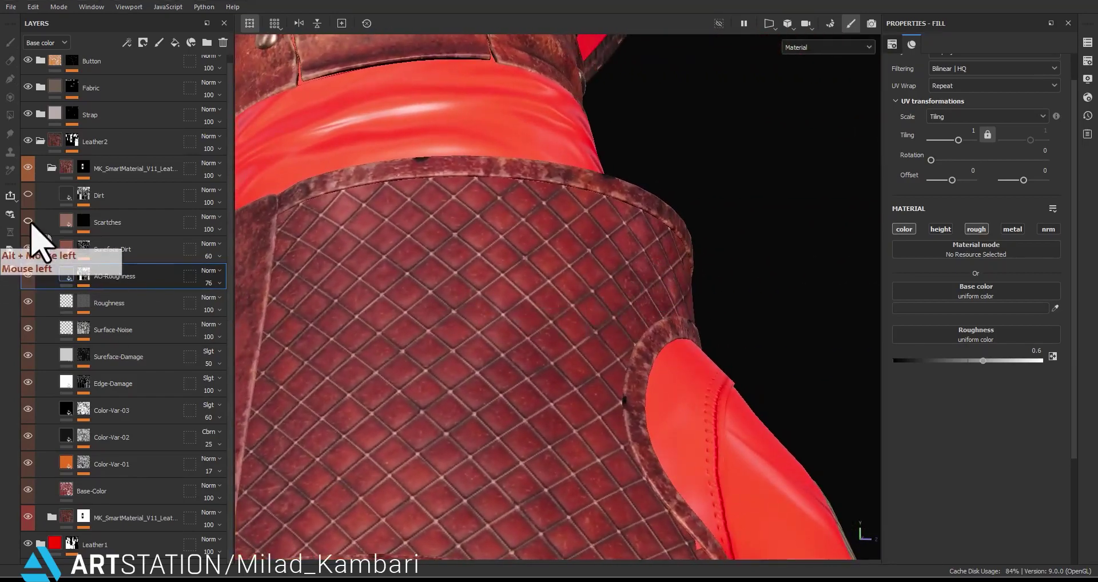
pyautogui.keyDown('alt'); pyautogui.moveTo(419, 370); pyautogui.dragTo(517, 289, button='middle'); pyautogui.keyUp('alt')
pyautogui.moveTo(517, 290)
pyautogui.keyDown('alt'); pyautogui.mouseDown()
pyautogui.moveTo(459, 340)
pyautogui.moveTo(400, 331)
pyautogui.moveTo(608, 311)
pyautogui.moveTo(490, 310)
pyautogui.moveTo(507, 310)
pyautogui.moveTo(441, 404)
pyautogui.moveTo(529, 273)
pyautogui.mouseUp(); pyautogui.keyUp('alt')
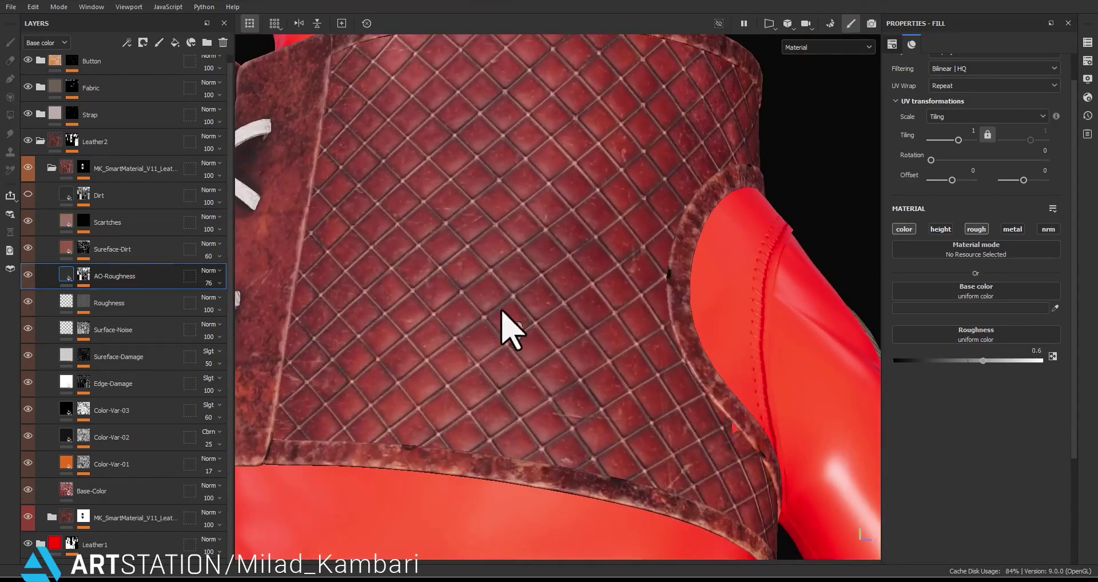
pyautogui.click(27, 200)
pyautogui.click(26, 200)
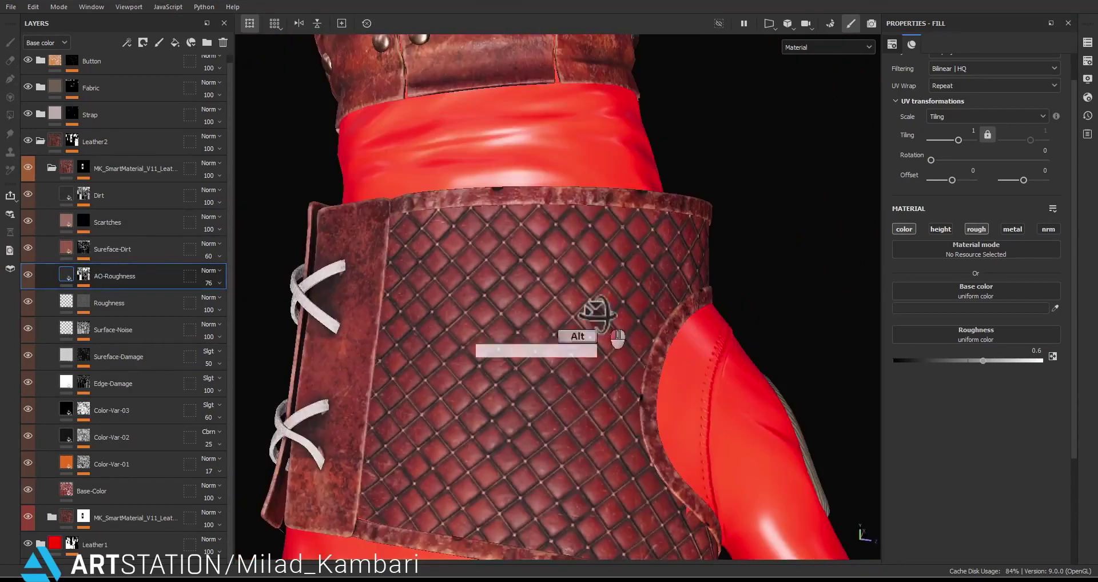
pyautogui.keyDown('alt'); pyautogui.moveTo(596, 313); pyautogui.dragTo(560, 253); pyautogui.keyUp('alt')
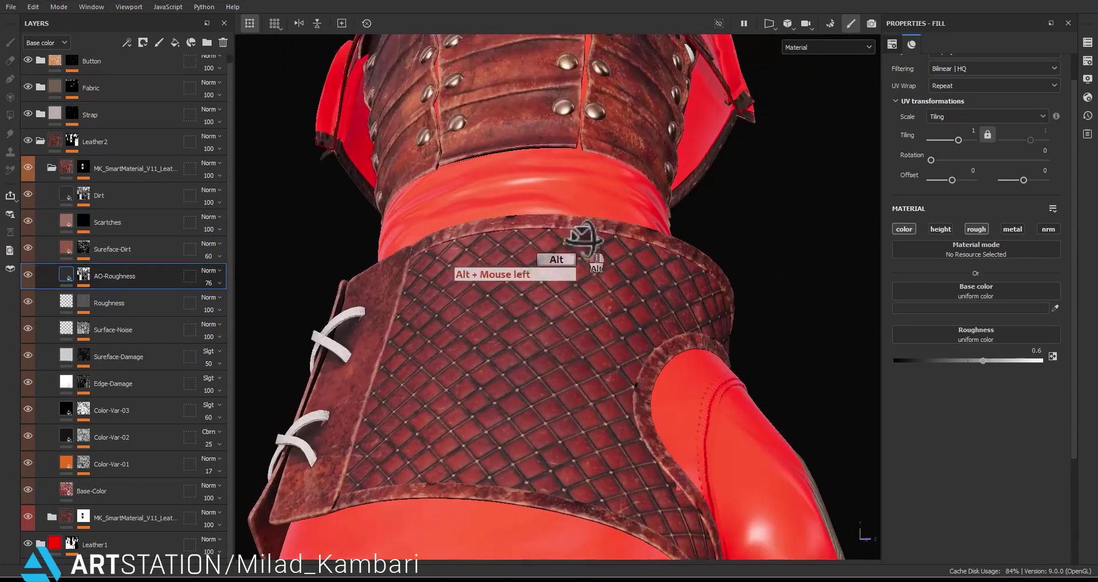
# Select the Dirt layer and compare the quilted leather with that layer hidden and shown.
pyautogui.click(86, 196)
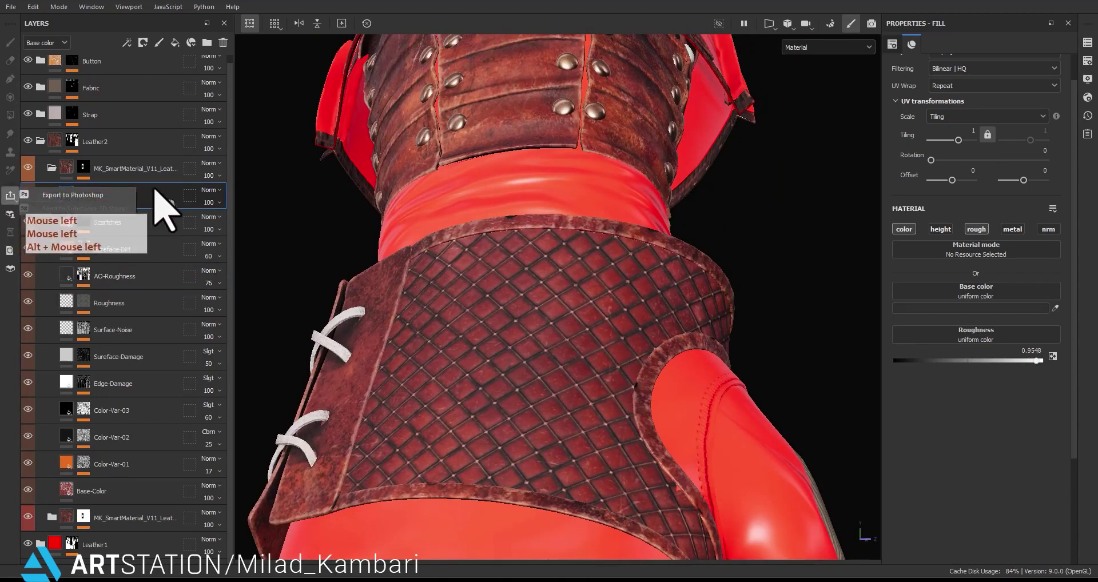
pyautogui.click(55, 199)
pyautogui.click(28, 194)
pyautogui.click(27, 195)
pyautogui.click(27, 194)
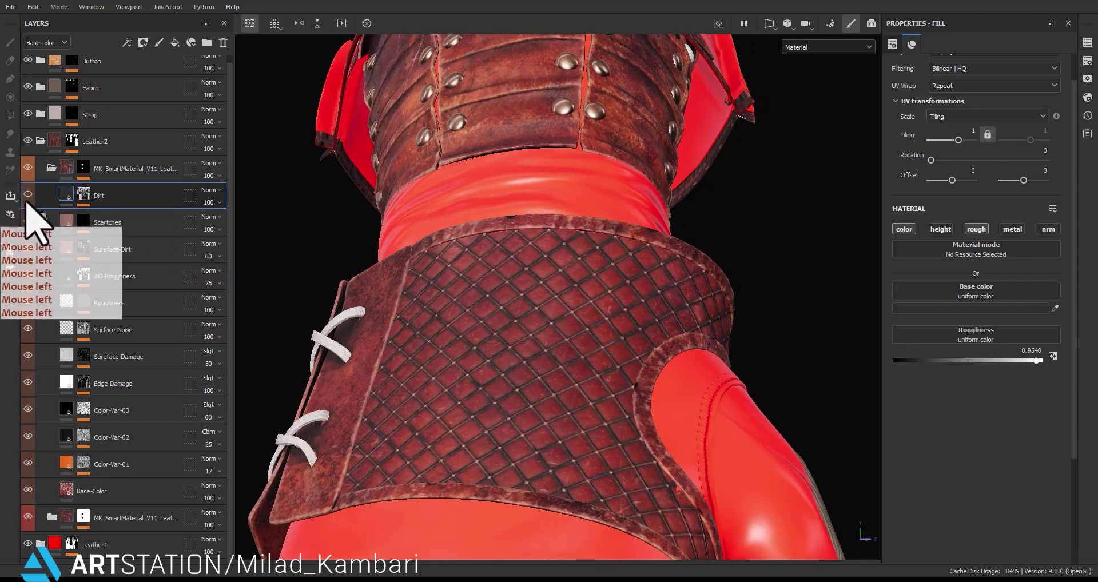
pyautogui.click(28, 195)
pyautogui.click(28, 195)
pyautogui.click(27, 194)
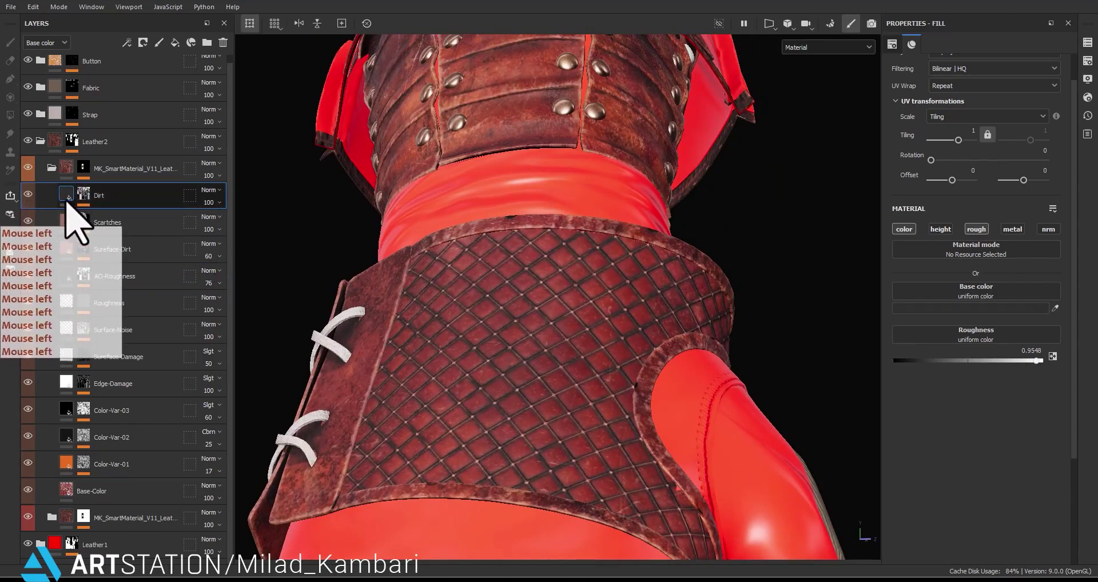
# Reduce the Dirt layer's opacity to 14.
pyautogui.click(219, 203)
pyautogui.moveTo(222, 223); pyautogui.dragTo(209, 224)
pyautogui.keyDown('alt'); pyautogui.moveTo(437, 220); pyautogui.dragTo(464, 275); pyautogui.keyUp('alt')
pyautogui.keyDown('alt'); pyautogui.moveTo(513, 327); pyautogui.dragTo(823, 508, button='right'); pyautogui.keyUp('alt')
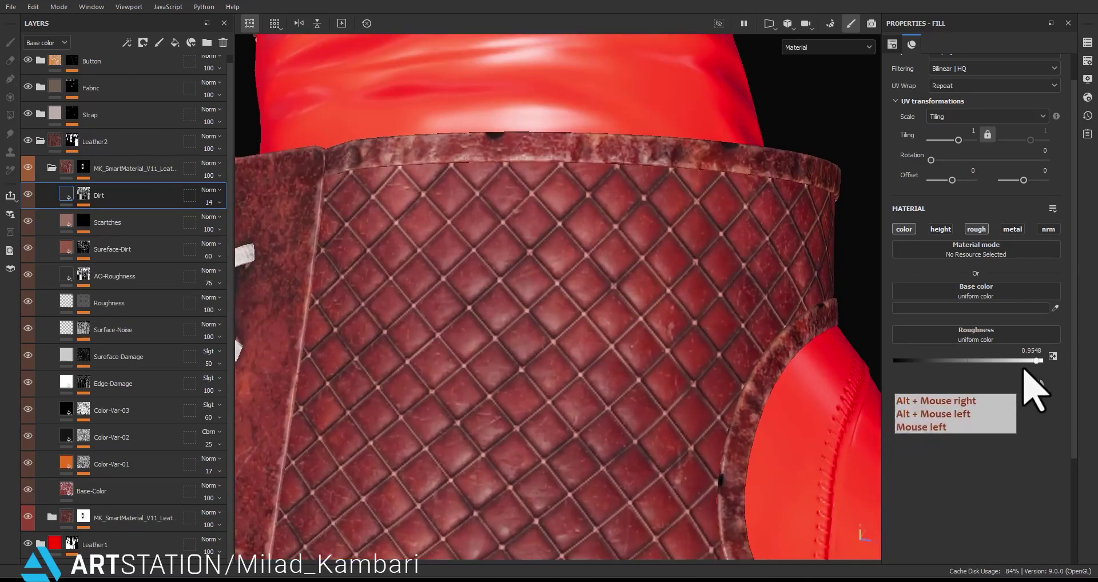
# Set the Dirt layer's roughness to 0.35 and check the leather's reflections from several angles.
pyautogui.moveTo(1022, 364); pyautogui.dragTo(942, 346)
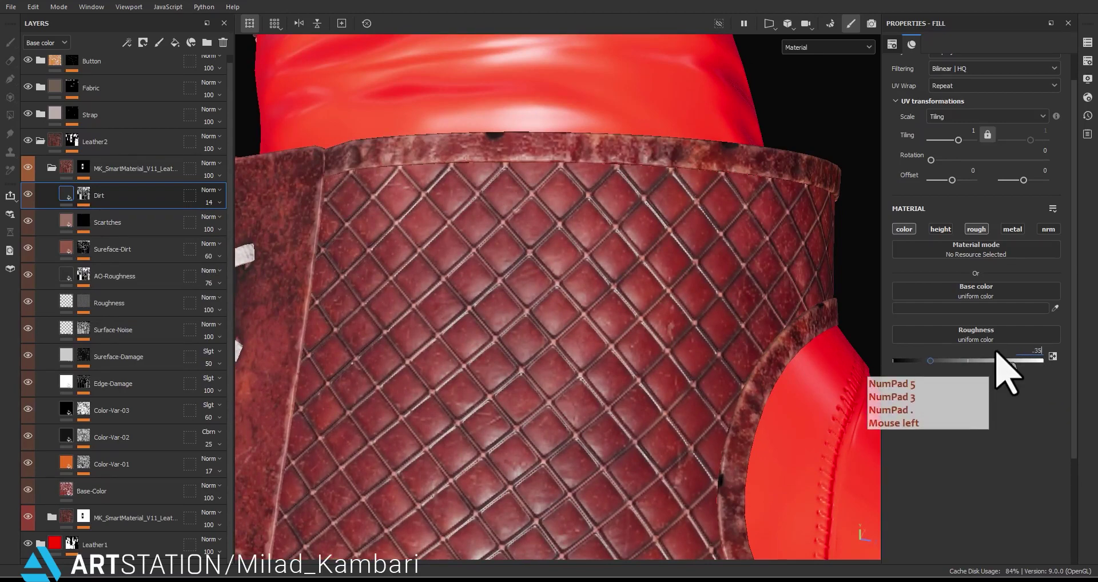
pyautogui.scroll(-4, 591, 302)
pyautogui.keyDown('alt'); pyautogui.moveTo(598, 356); pyautogui.dragTo(570, 303); pyautogui.keyUp('alt')
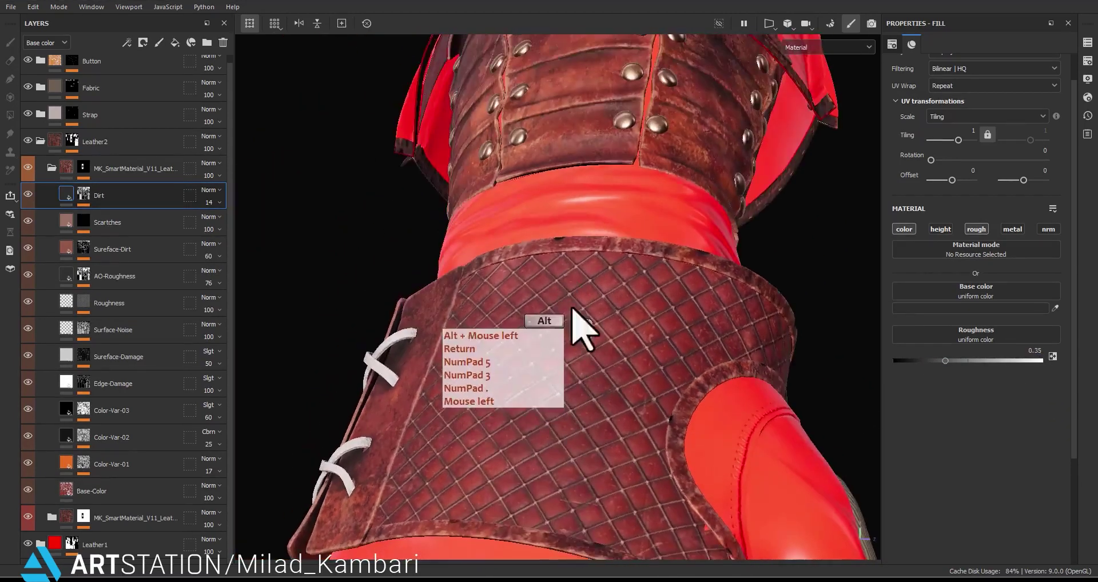
pyautogui.keyDown('alt'); pyautogui.moveTo(570, 304); pyautogui.dragTo(538, 112, button='right'); pyautogui.keyUp('alt')
pyautogui.keyDown('alt'); pyautogui.moveTo(779, 402); pyautogui.dragTo(760, 257, button='middle'); pyautogui.keyUp('alt')
pyautogui.keyDown('alt'); pyautogui.moveTo(761, 258); pyautogui.dragTo(549, 235); pyautogui.keyUp('alt')
pyautogui.scroll(4, 549, 236)
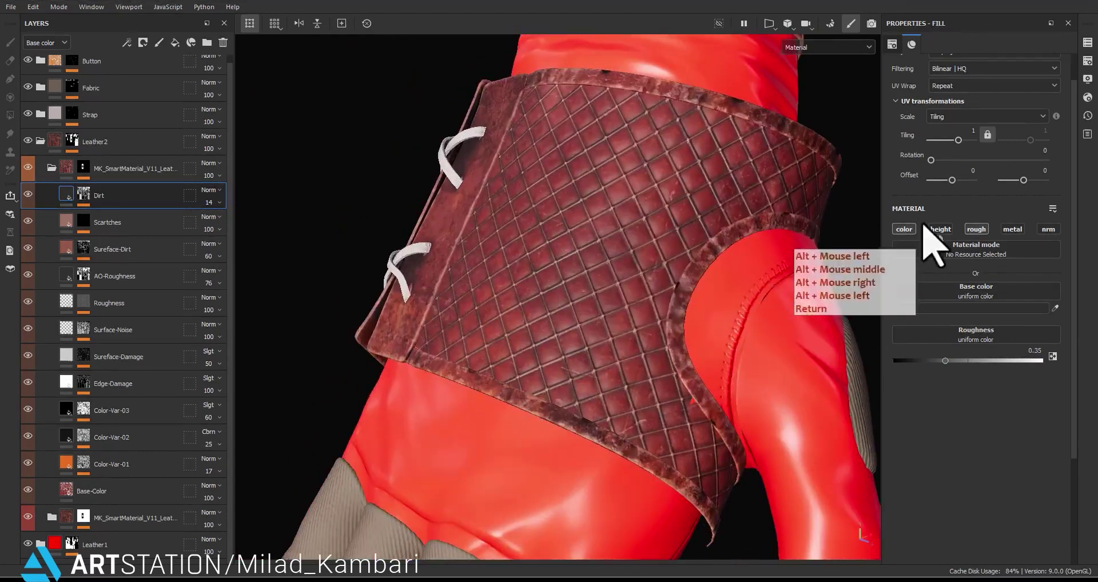
# Set the Dirt layer's blend mode to Soft light and its base color to near-black 131313.
pyautogui.click(210, 190)
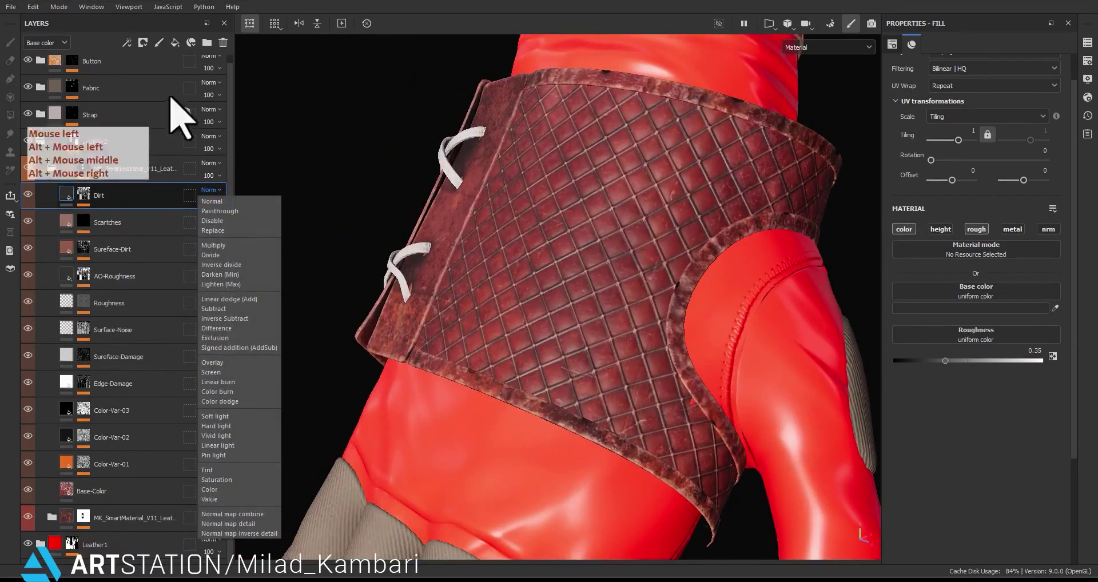
pyautogui.click(227, 418)
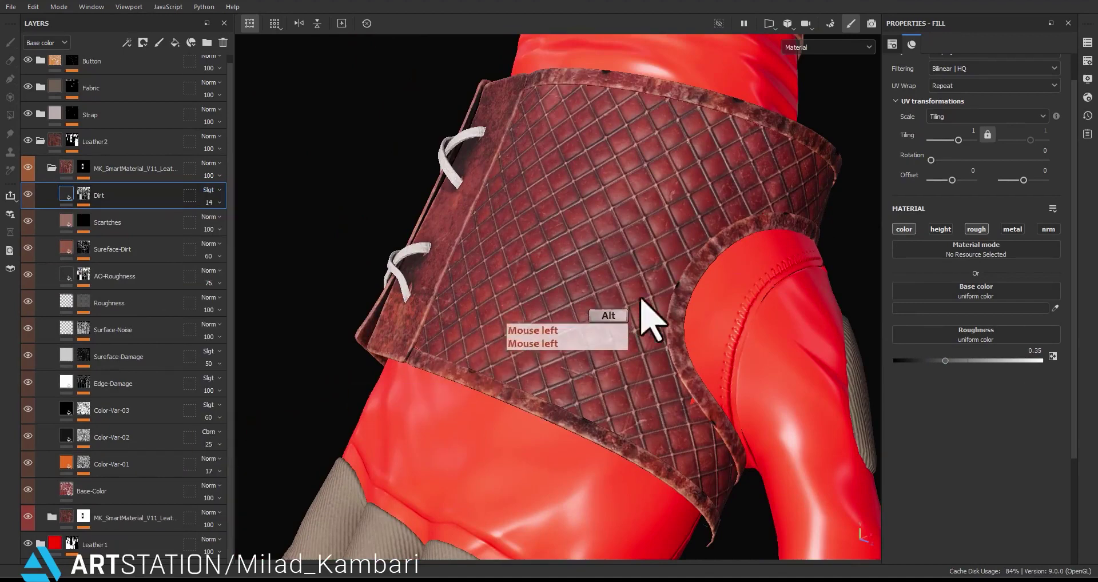
pyautogui.keyDown('alt'); pyautogui.moveTo(642, 298); pyautogui.dragTo(709, 296); pyautogui.keyUp('alt')
pyautogui.click(978, 310)
pyautogui.click(811, 357)
pyautogui.moveTo(811, 357); pyautogui.dragTo(712, 284)
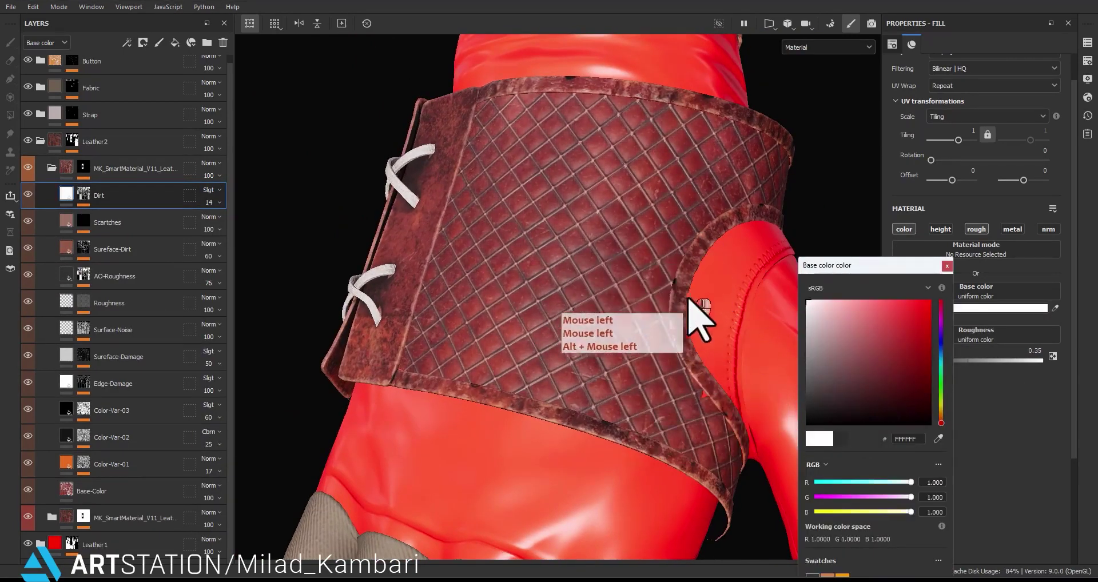
pyautogui.moveTo(661, 319); pyautogui.dragTo(635, 452)
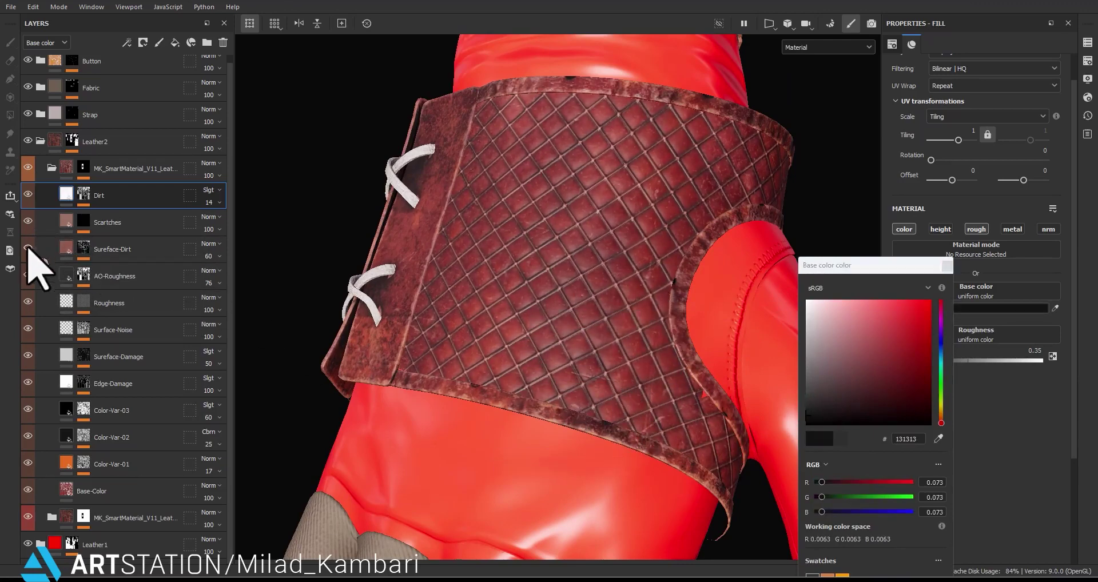
# Change the AO-Roughness layer's blend mode to Soft light.
pyautogui.click(28, 276)
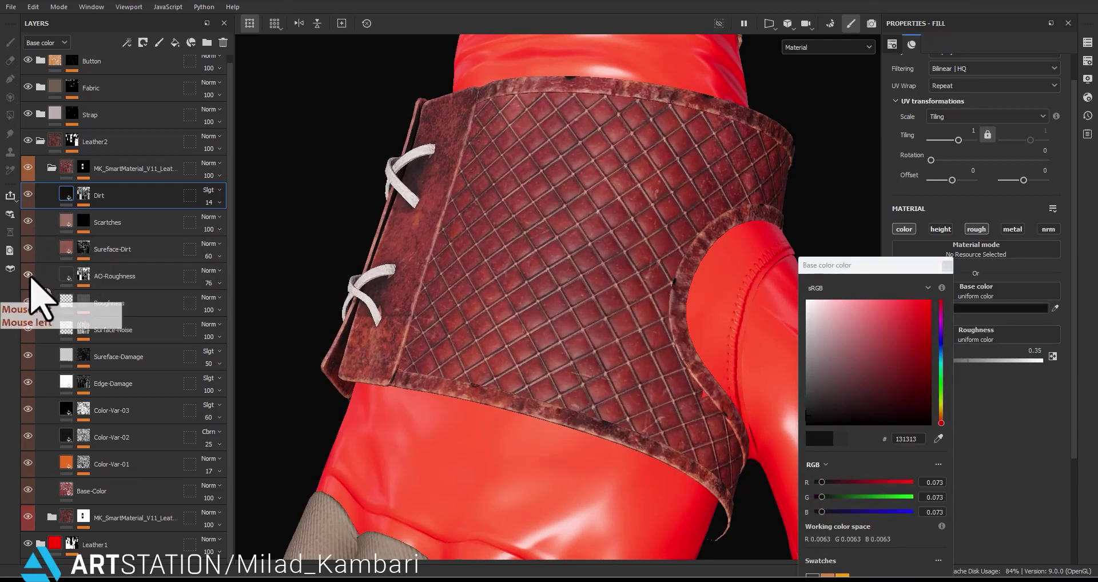
pyautogui.click(102, 281)
pyautogui.click(212, 273)
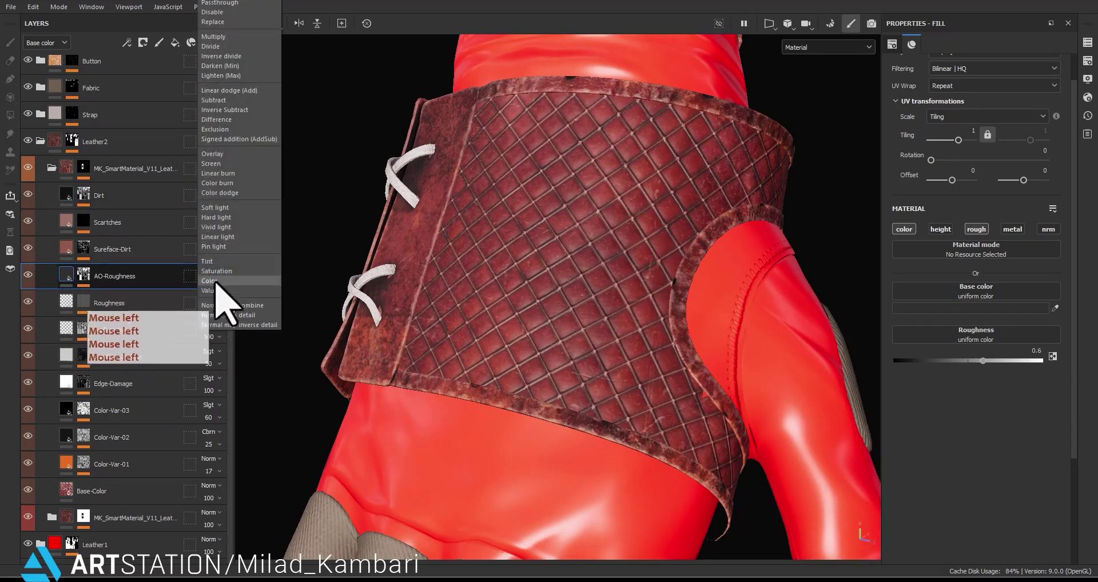
pyautogui.click(221, 208)
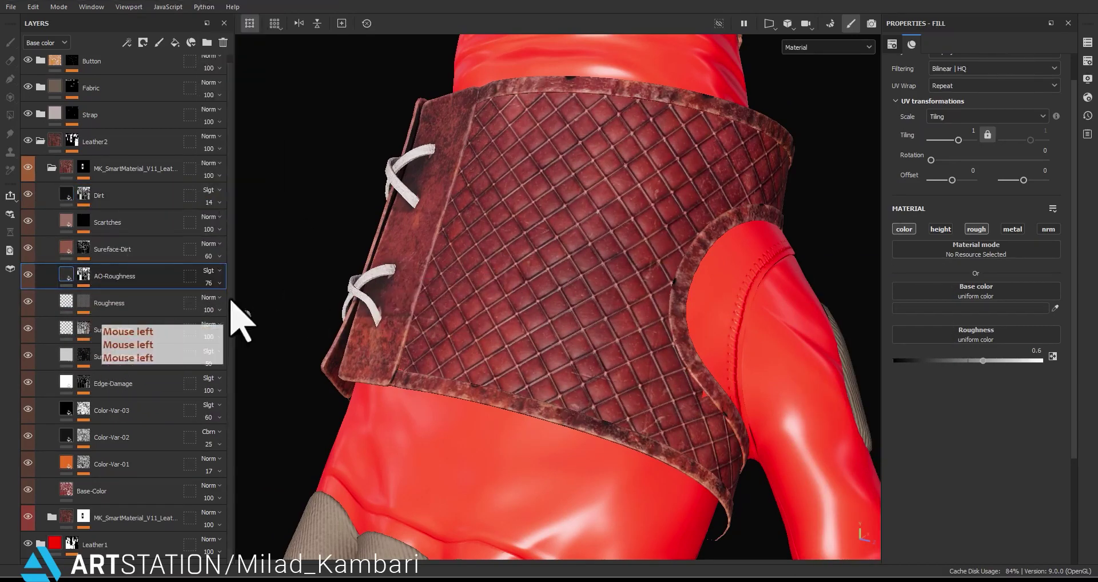
pyautogui.moveTo(160, 330); pyautogui.dragTo(135, 289)
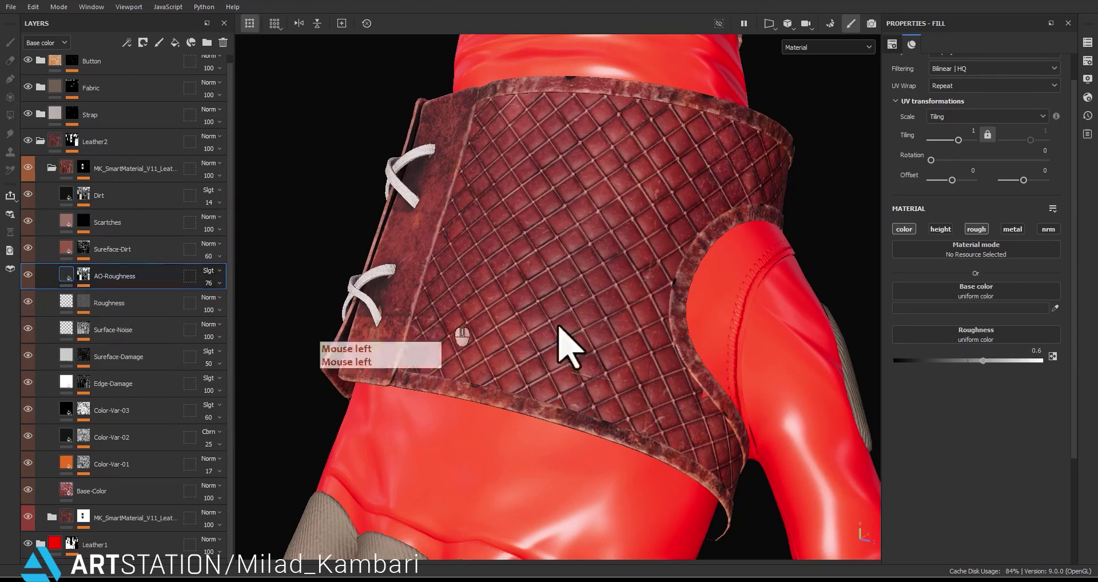
# Set the AO-Roughness layer's base color to mid grey A5A5A5, trying a lighter grey first.
pyautogui.click(937, 309)
pyautogui.moveTo(866, 387); pyautogui.dragTo(807, 314)
pyautogui.keyDown('alt'); pyautogui.moveTo(543, 294); pyautogui.dragTo(606, 269); pyautogui.keyUp('alt')
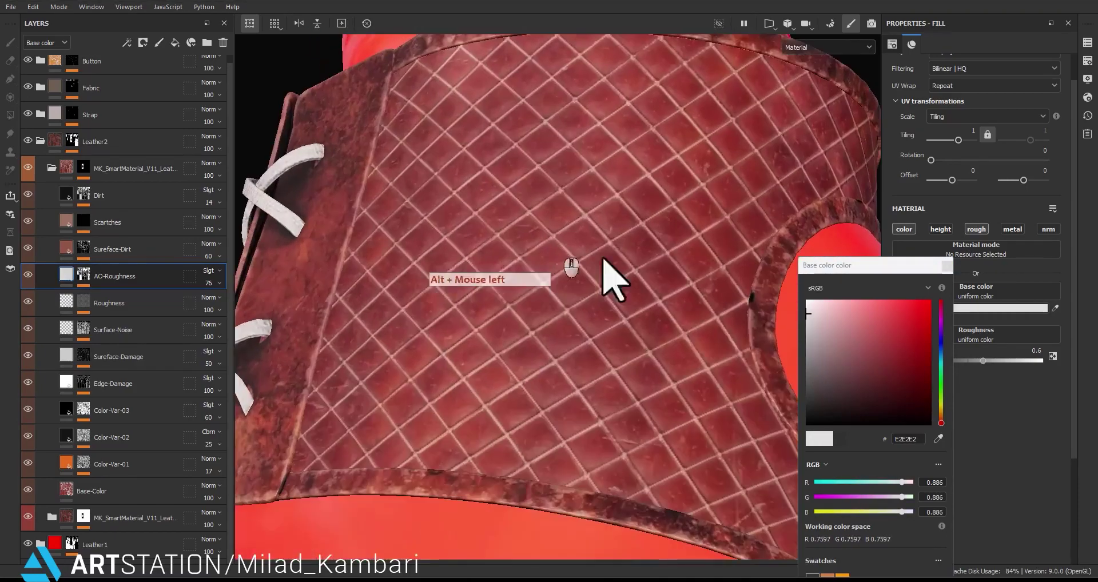
pyautogui.moveTo(829, 340); pyautogui.dragTo(778, 343)
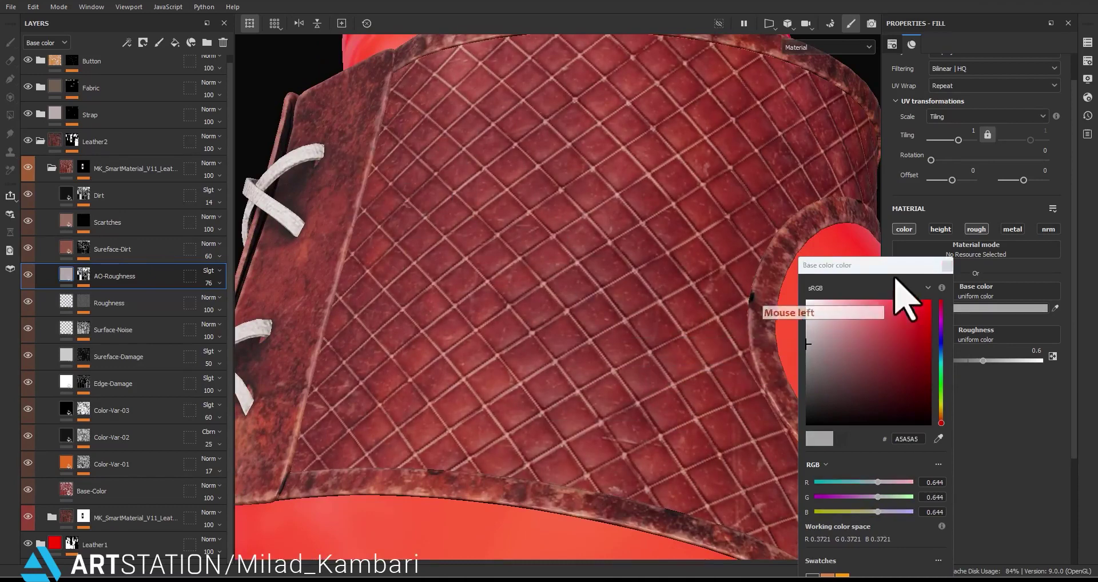
# Examine the red quilted leather and the rest of the glove from a distance, up close and from several angles.
pyautogui.click(946, 268)
pyautogui.scroll(-5, 603, 293)
pyautogui.keyDown('alt'); pyautogui.moveTo(650, 282); pyautogui.dragTo(589, 269); pyautogui.keyUp('alt')
pyautogui.keyDown('alt'); pyautogui.moveTo(589, 269); pyautogui.dragTo(615, 292, button='right'); pyautogui.keyUp('alt')
pyautogui.keyDown('alt'); pyautogui.moveTo(615, 292); pyautogui.dragTo(606, 366, button='middle'); pyautogui.keyUp('alt')
pyautogui.keyDown('alt'); pyautogui.moveTo(606, 366); pyautogui.dragTo(617, 300); pyautogui.keyUp('alt')
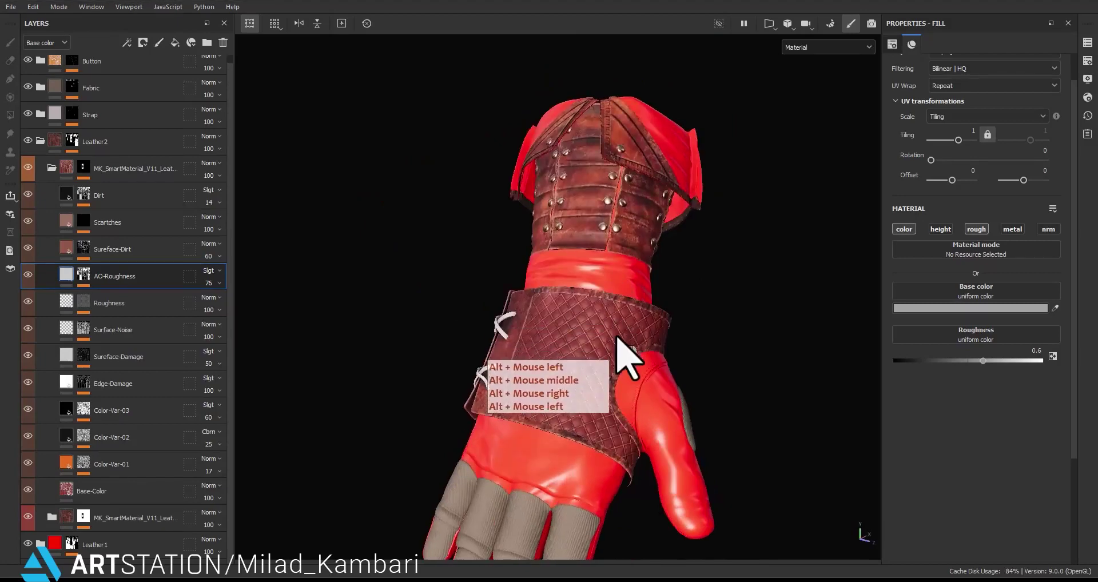
pyautogui.scroll(4, 616, 332)
pyautogui.keyDown('alt'); pyautogui.moveTo(595, 208); pyautogui.dragTo(574, 187, button='middle'); pyautogui.keyUp('alt')
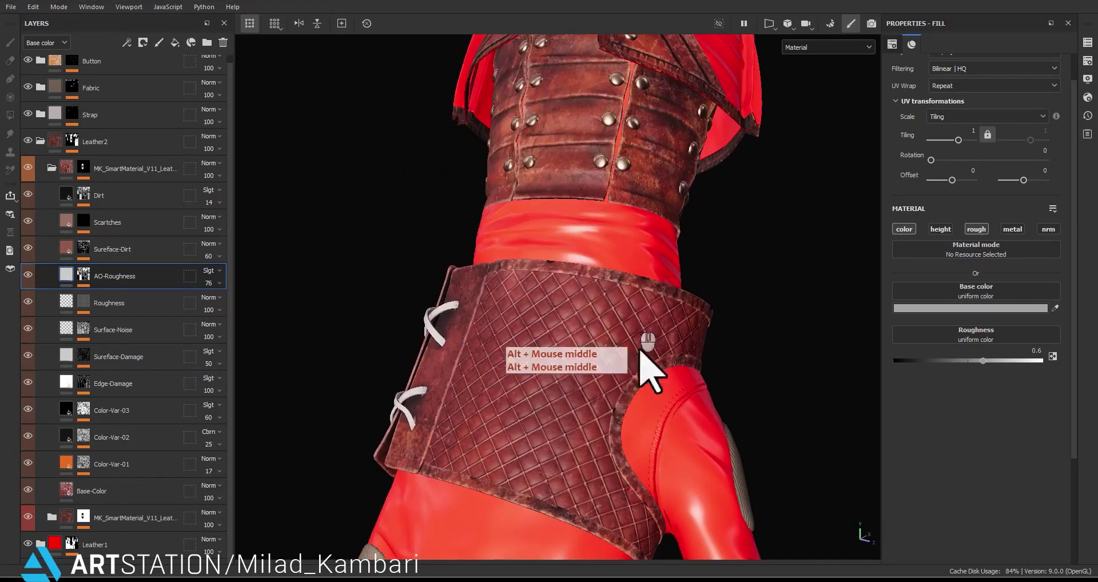
pyautogui.keyDown('alt'); pyautogui.moveTo(583, 123); pyautogui.dragTo(566, 150); pyautogui.keyUp('alt')
# Collapse the quilted smart material, expand the second one in Leather2, and hide all of its layers except Base-Color.
pyautogui.click(60, 168)
pyautogui.click(52, 169)
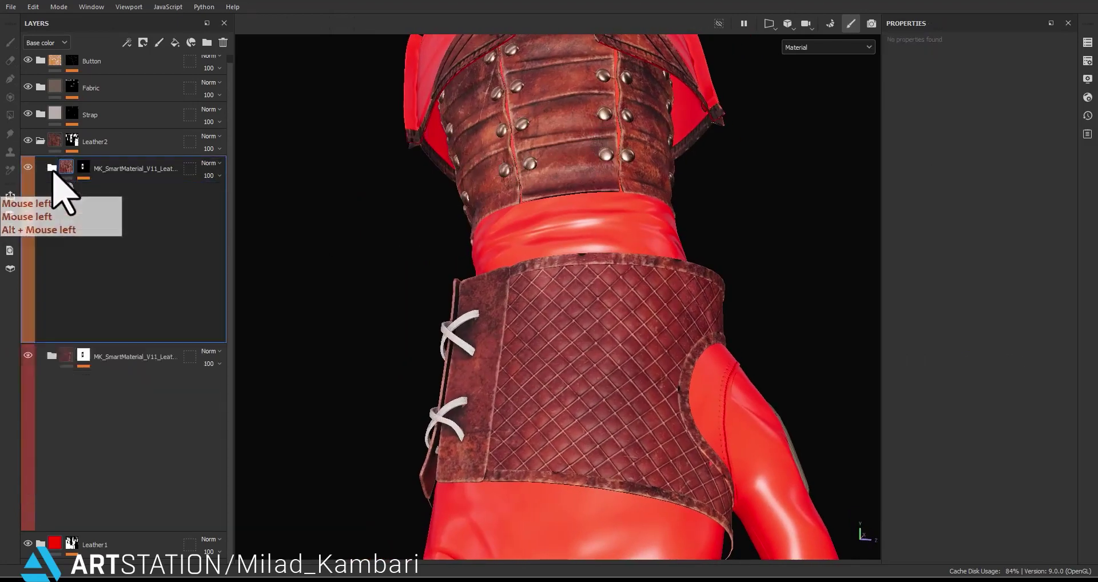
pyautogui.click(53, 197)
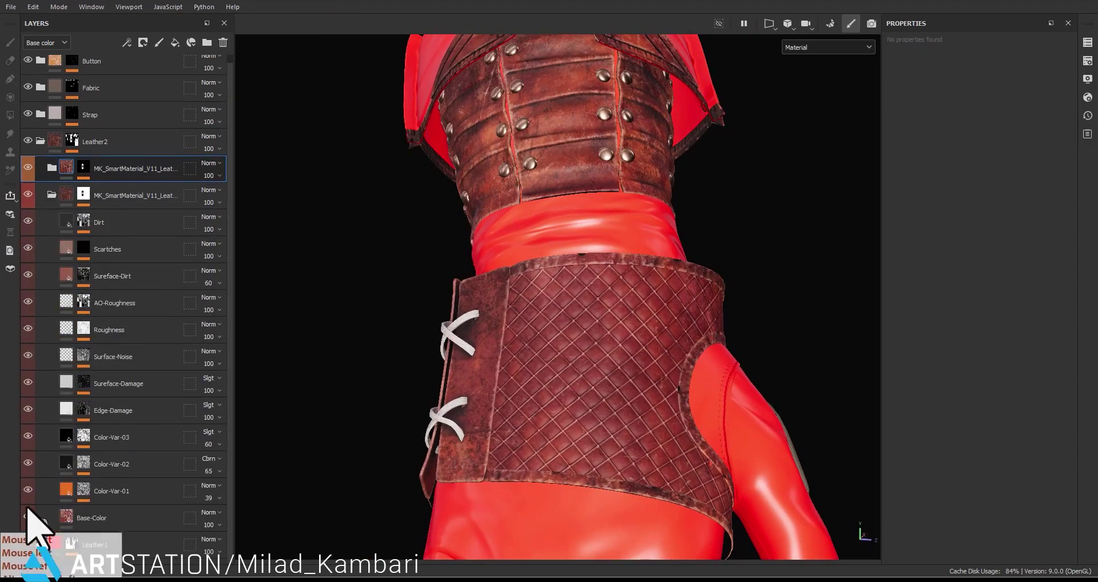
pyautogui.moveTo(27, 355); pyautogui.dragTo(28, 222)
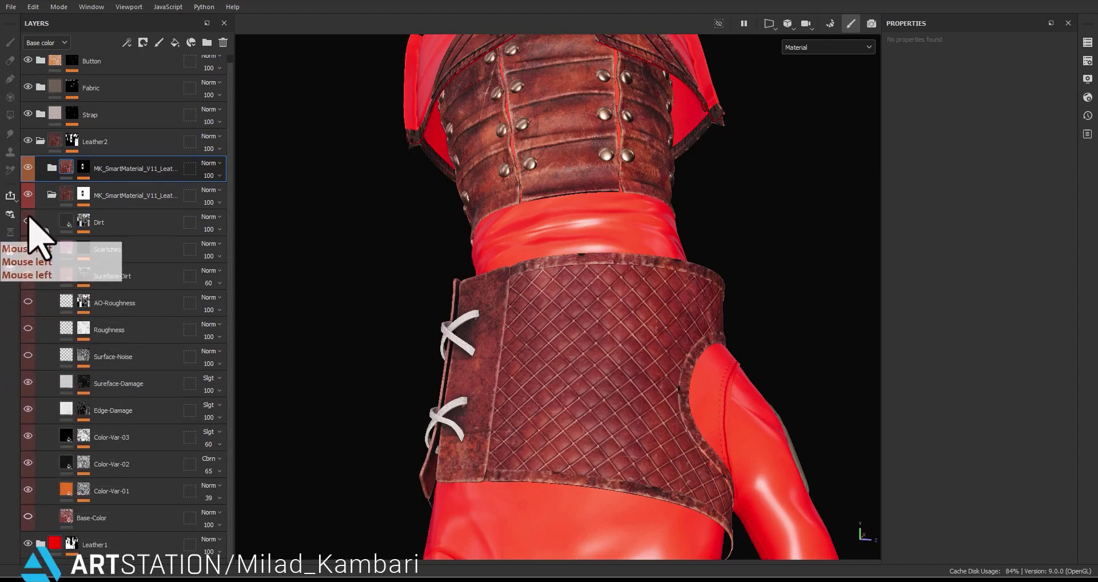
pyautogui.moveTo(28, 489); pyautogui.dragTo(26, 363)
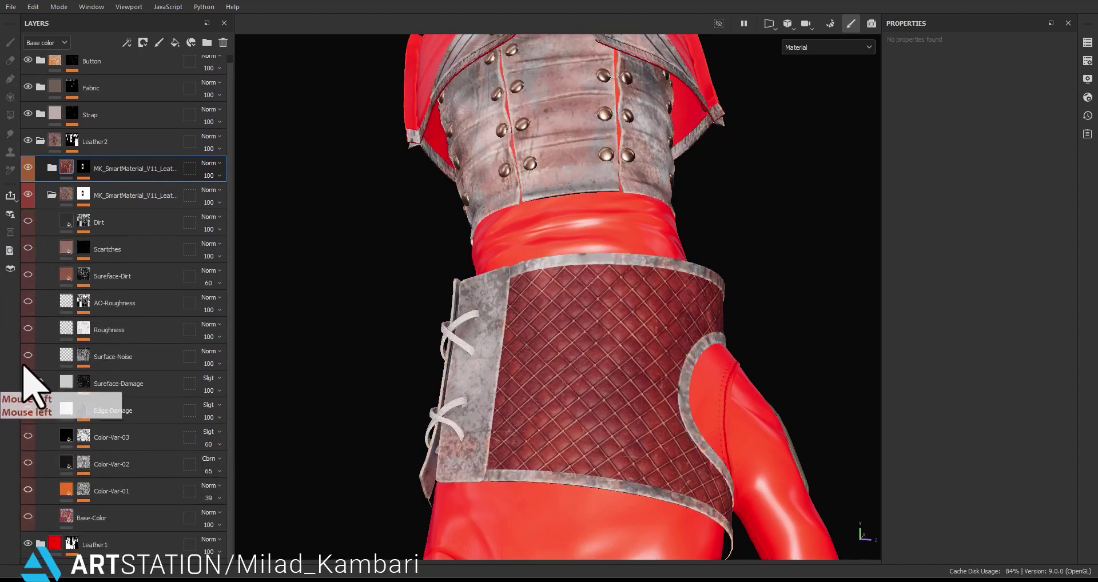
pyautogui.click(25, 518)
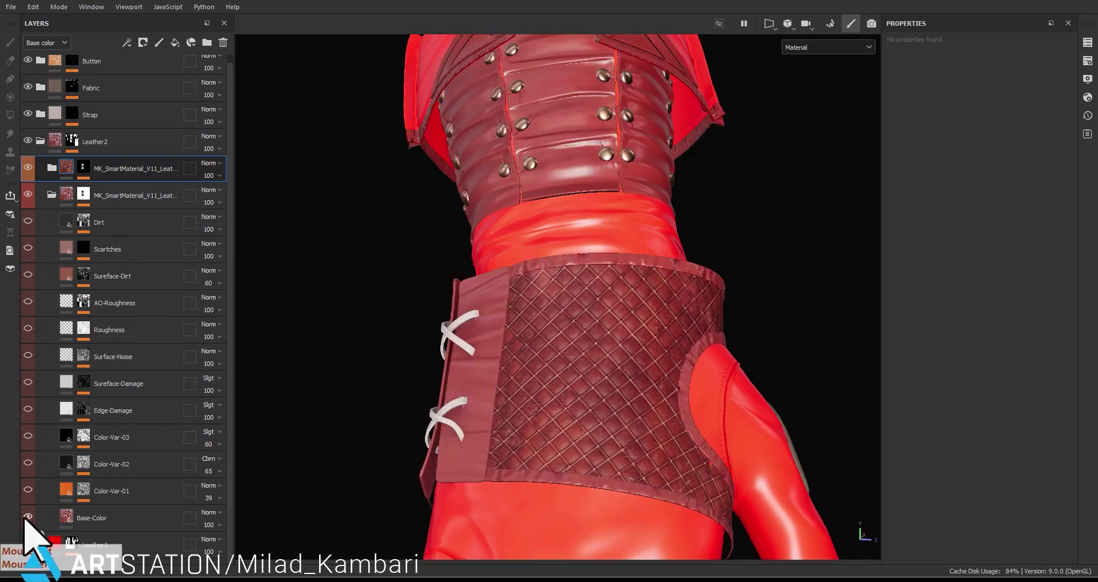
# Darken Color 1 of the second smart material's Base-Color gradient to 5A3230.
pyautogui.keyDown('alt'); pyautogui.moveTo(527, 232); pyautogui.dragTo(530, 309, button='middle'); pyautogui.keyUp('alt')
pyautogui.keyDown('alt'); pyautogui.moveTo(531, 309); pyautogui.dragTo(557, 309); pyautogui.keyUp('alt')
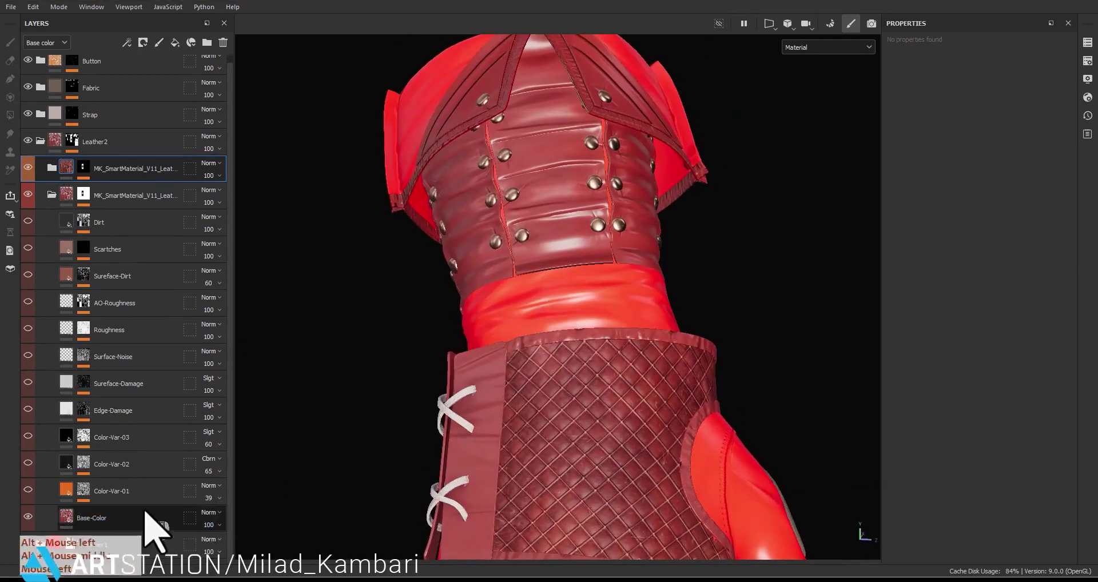
pyautogui.click(115, 520)
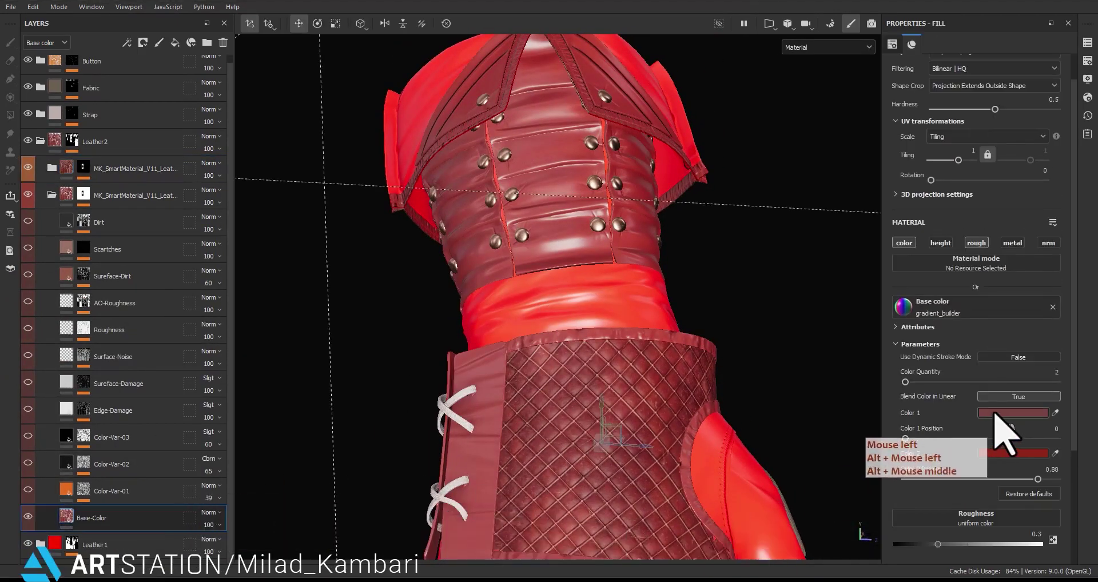
pyautogui.click(995, 412)
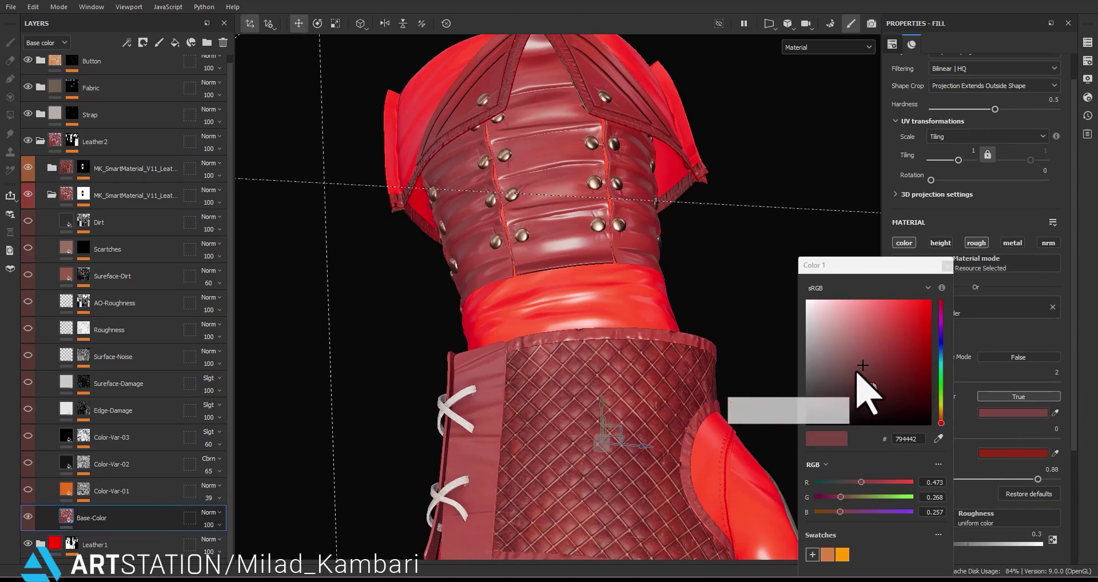
pyautogui.moveTo(857, 371); pyautogui.dragTo(864, 382)
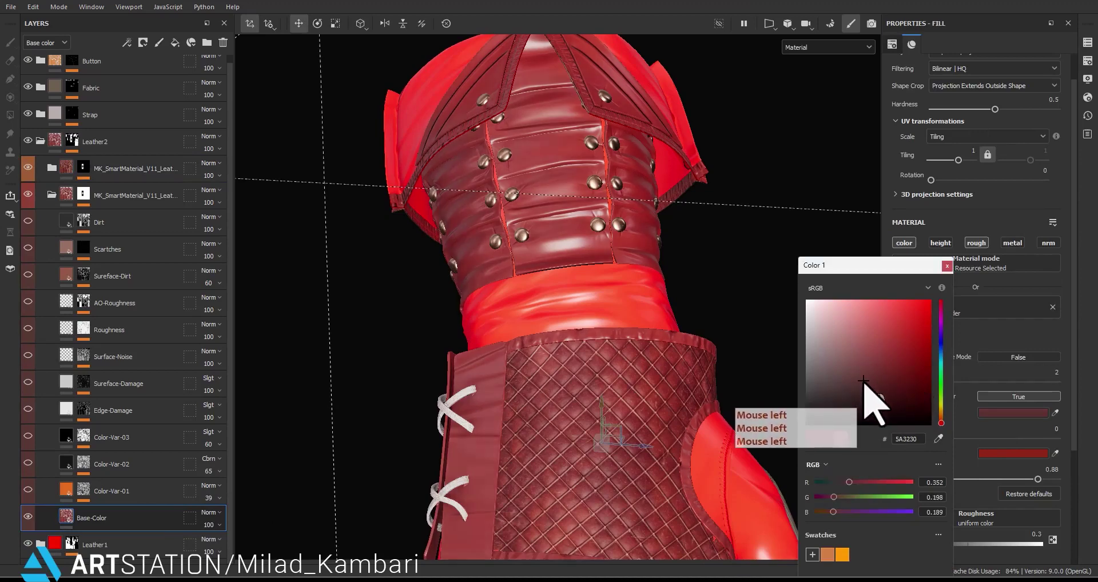
pyautogui.click(947, 266)
# Make Color-Var-01 visible with its opacity at 27, then turn on Color-Var-02, toggling it to compare its effect.
pyautogui.click(28, 490)
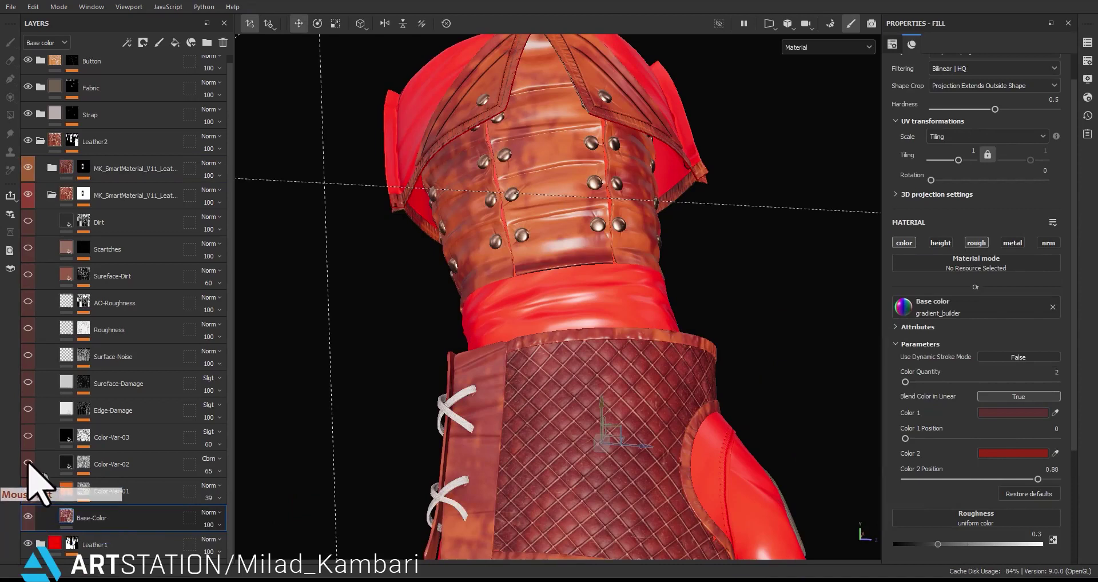
pyautogui.click(207, 499)
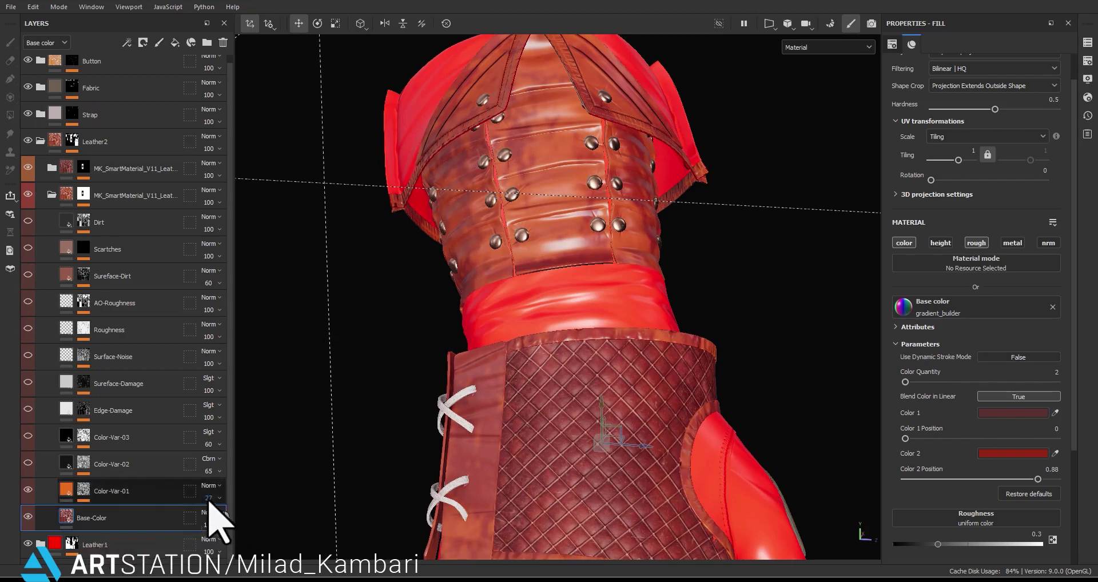
pyautogui.click(28, 464)
pyautogui.click(28, 463)
pyautogui.click(28, 463)
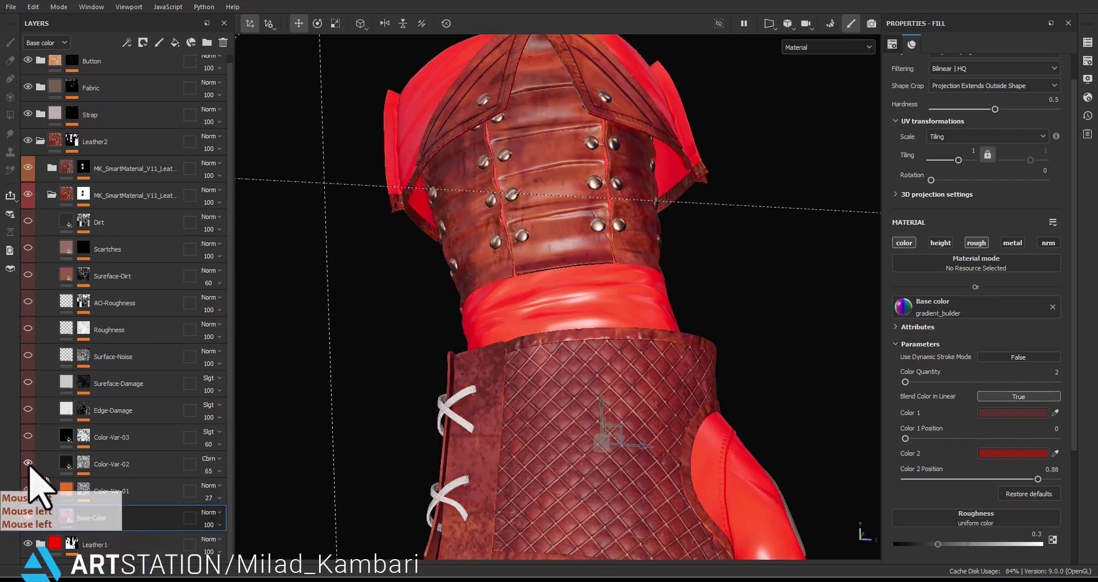
pyautogui.moveTo(760, 454)
pyautogui.keyDown('alt'); pyautogui.mouseDown()
pyautogui.moveTo(663, 427)
pyautogui.moveTo(629, 434)
pyautogui.mouseUp(); pyautogui.keyUp('alt')
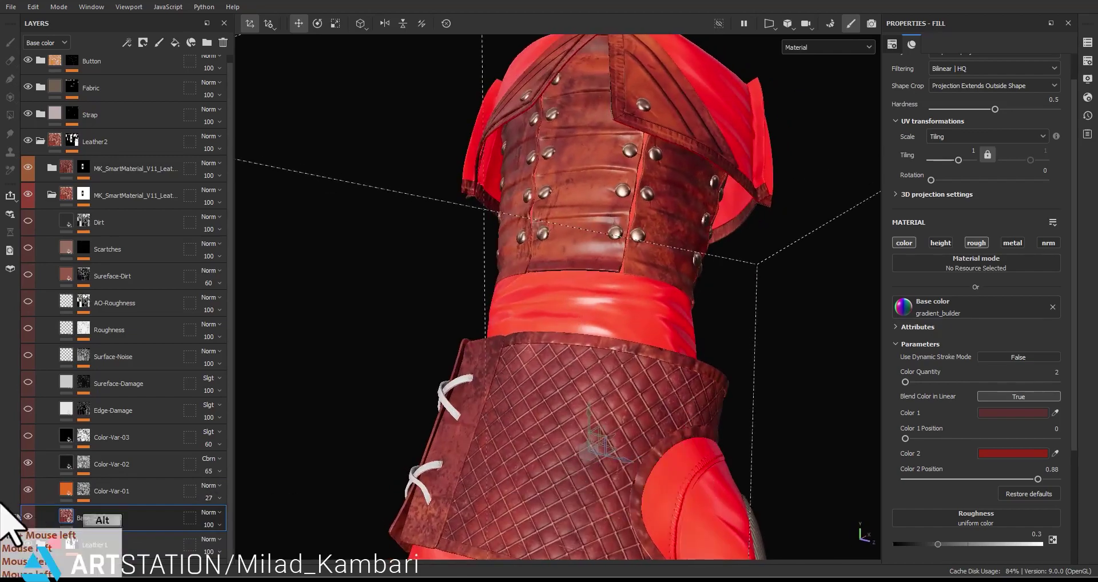
# Turn on the Color-Var-03 and Edge-Damage layers of the second smart material.
pyautogui.click(28, 437)
pyautogui.click(28, 437)
pyautogui.keyDown('alt'); pyautogui.moveTo(448, 343); pyautogui.dragTo(525, 303); pyautogui.keyUp('alt')
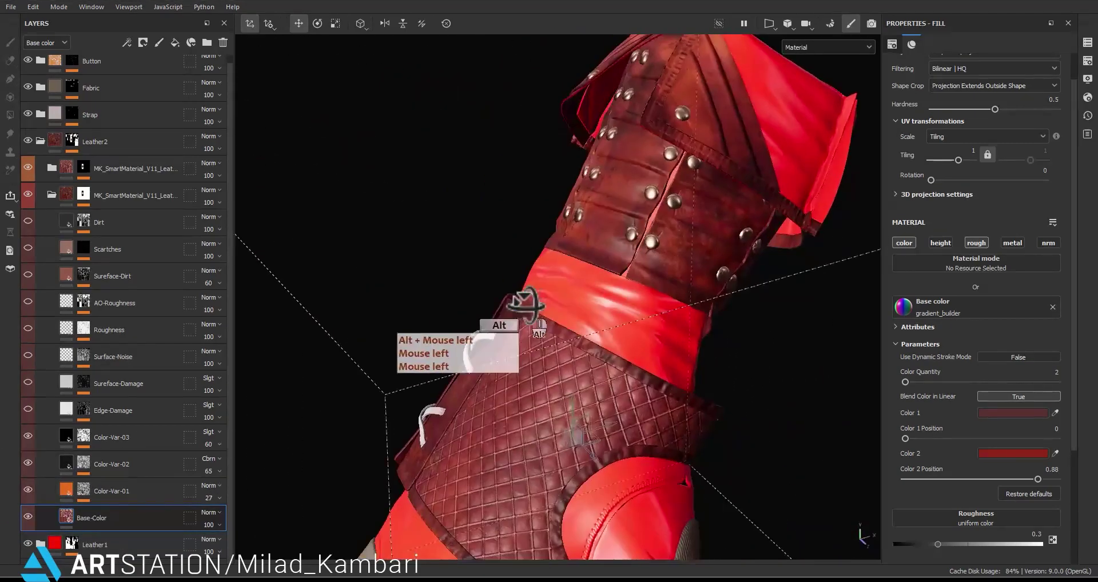
pyautogui.click(28, 409)
pyautogui.click(29, 409)
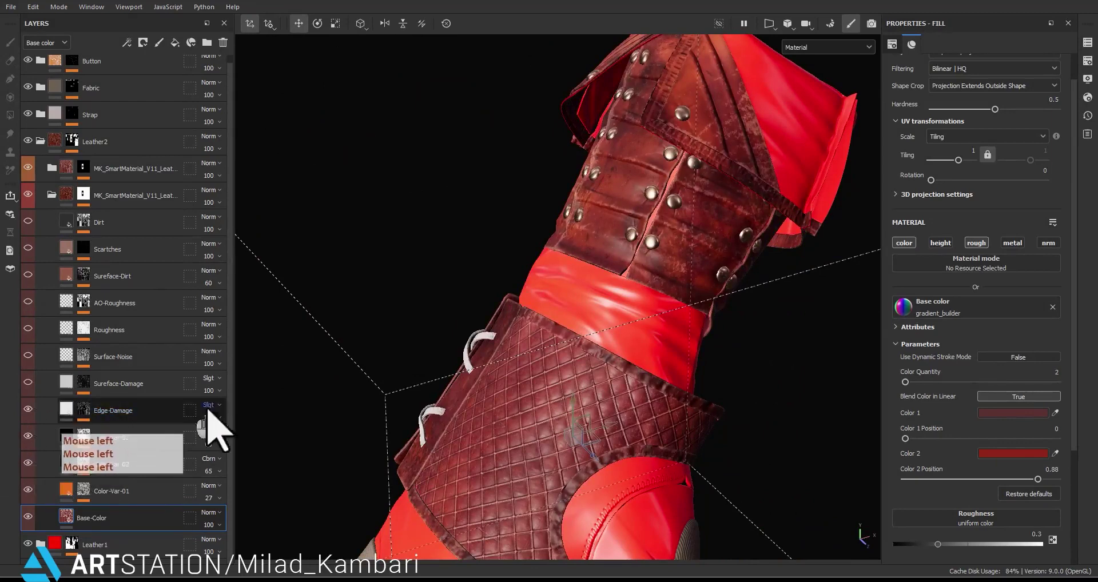
# Show the Edge-Damage mask on its own and open the settings of its mask editor generator.
pyautogui.keyDown('alt'); pyautogui.moveTo(240, 423); pyautogui.dragTo(473, 324, button='middle'); pyautogui.keyUp('alt')
pyautogui.keyDown('alt'); pyautogui.moveTo(473, 324); pyautogui.dragTo(621, 329); pyautogui.keyUp('alt')
pyautogui.scroll(5, 580, 421)
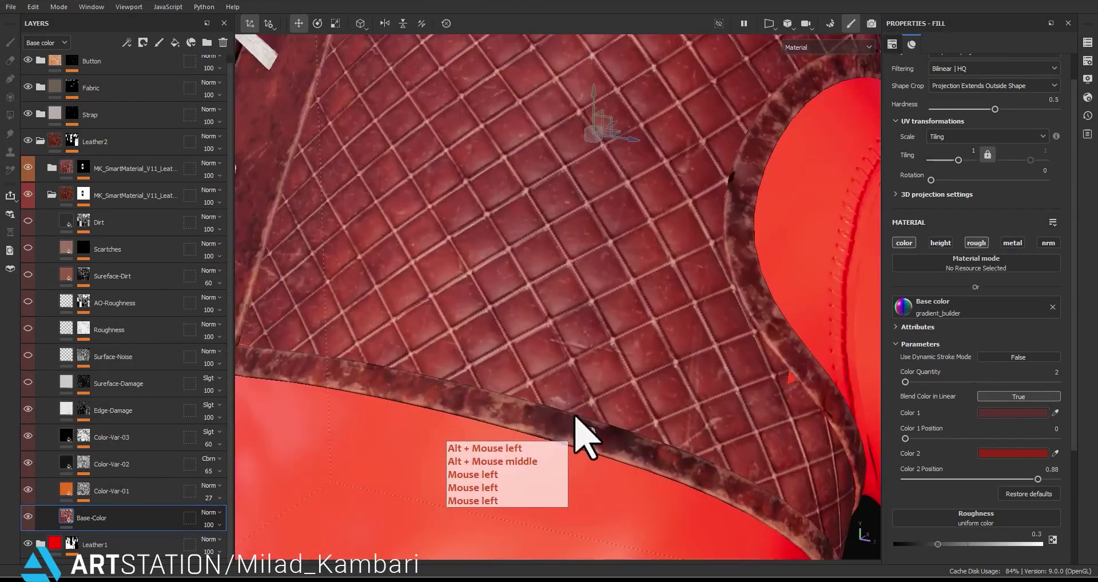
pyautogui.keyDown('alt'); pyautogui.moveTo(589, 433); pyautogui.dragTo(416, 428); pyautogui.keyUp('alt')
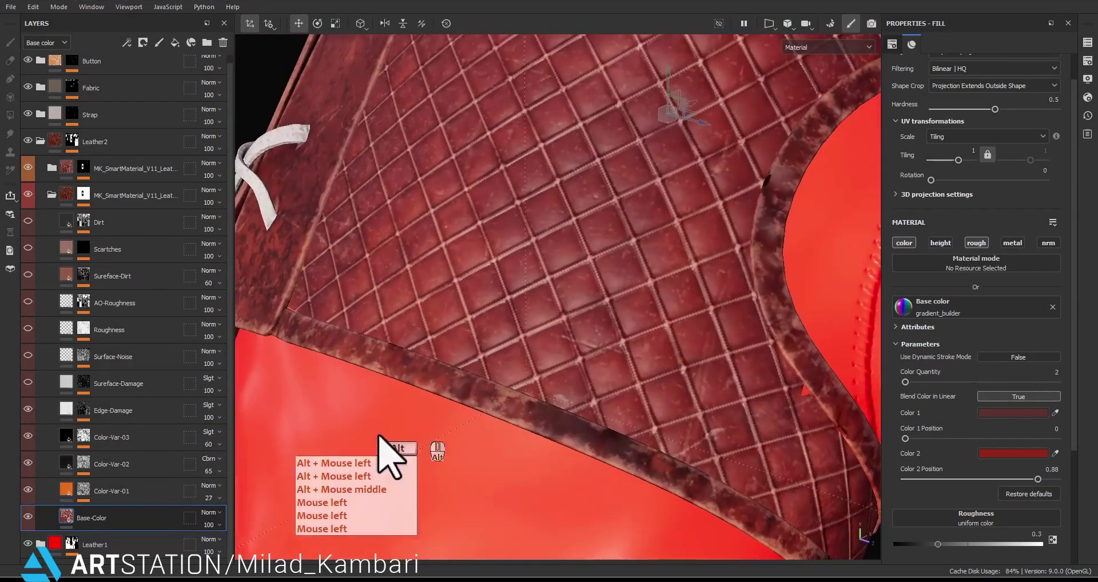
pyautogui.keyDown('alt'); pyautogui.click(84, 412); pyautogui.keyUp('alt')
pyautogui.click(141, 447)
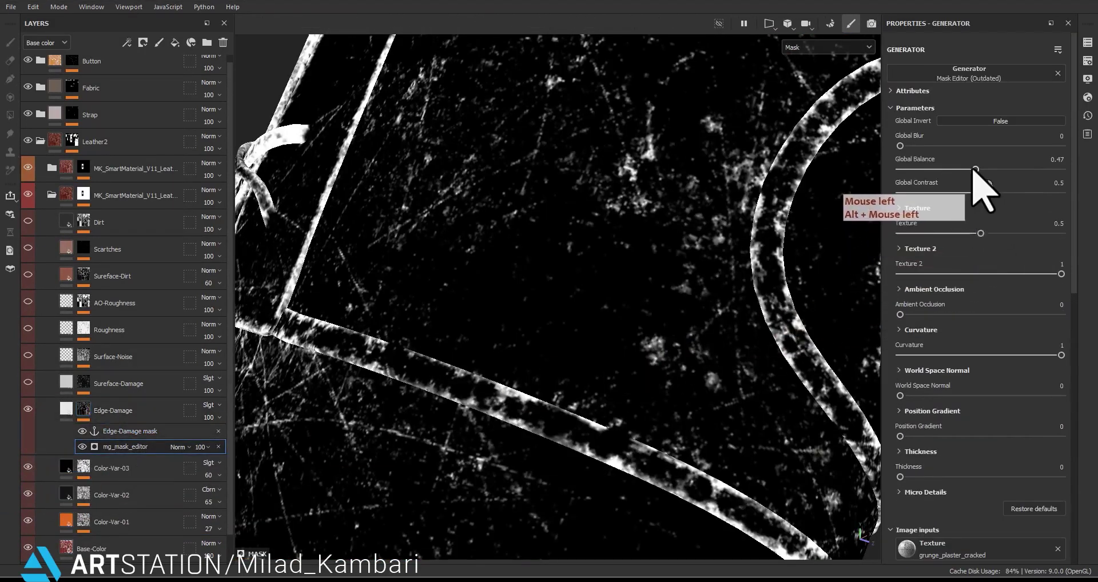
# Try a Global Balance of 0.44 on the Edge-Damage mask, then try the Dirt generator in place of the mask editor.
pyautogui.moveTo(976, 170)
pyautogui.mouseDown()
pyautogui.moveTo(952, 169)
pyautogui.moveTo(971, 169)
pyautogui.mouseUp()
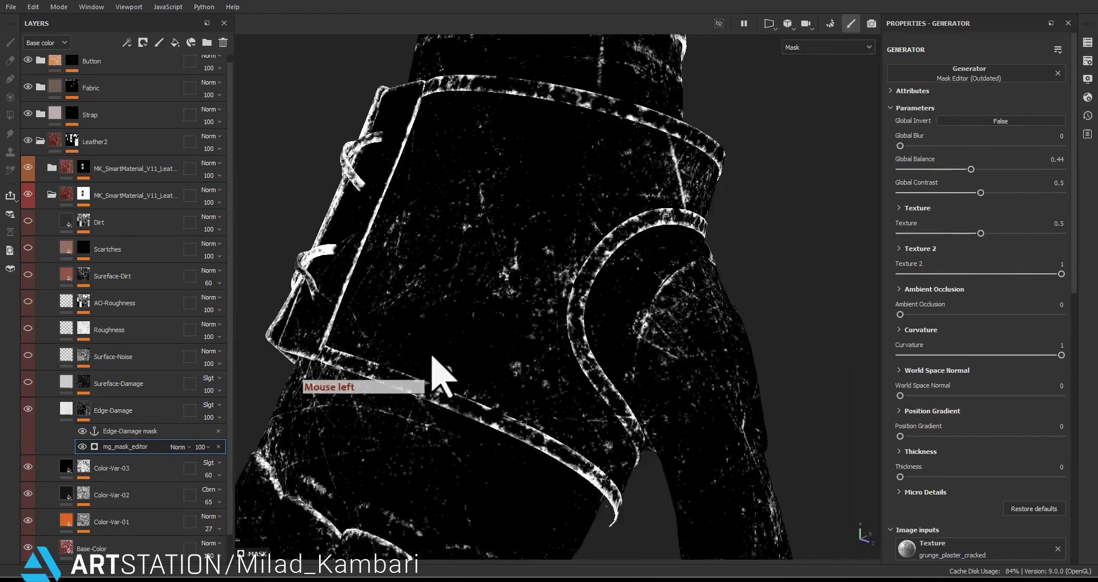
pyautogui.keyDown('alt'); pyautogui.moveTo(433, 358); pyautogui.dragTo(501, 330, button='middle'); pyautogui.keyUp('alt')
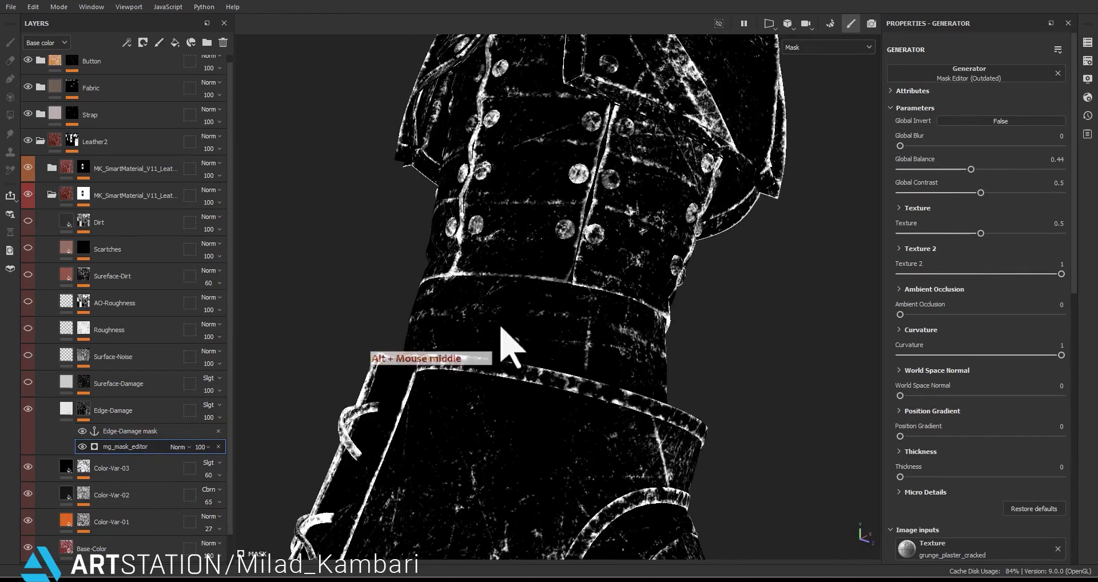
pyautogui.click(960, 74)
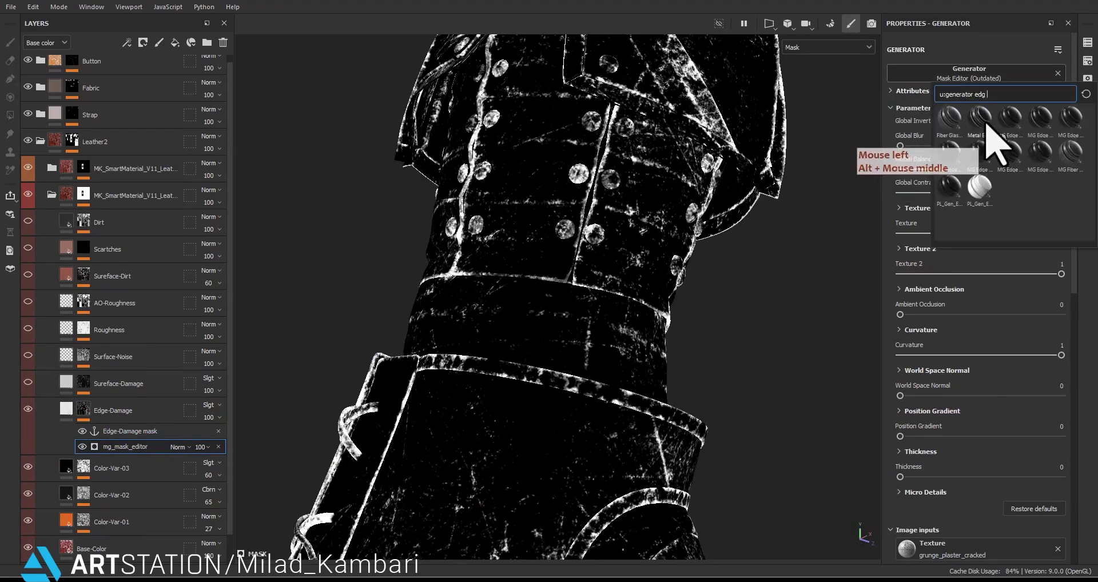
pyautogui.press('BackSpace')
pyautogui.press('BackSpace')
pyautogui.press('BackSpace')
pyautogui.press('BackSpace')
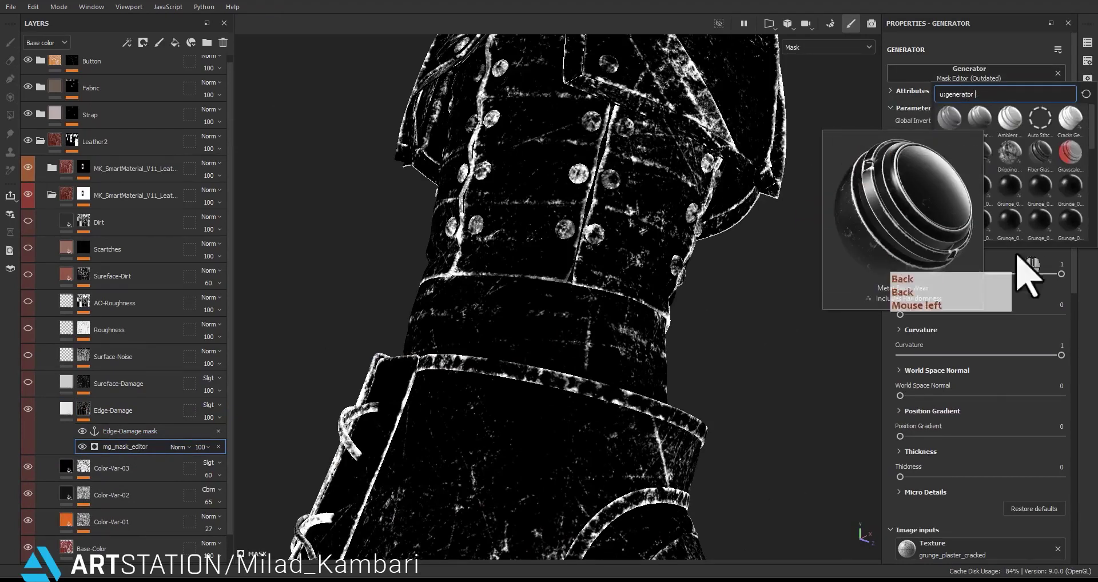
pyautogui.click(980, 152)
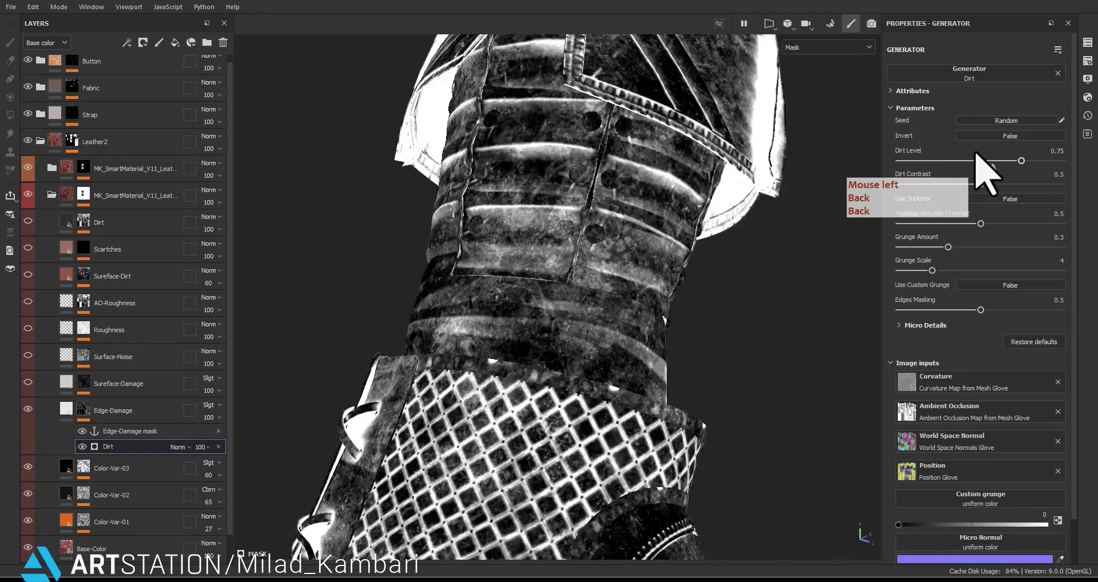
# Replace the generator on the Edge-Damage mask with Metal Edge Wear and check the mask on the upper leather piece.
pyautogui.click(1006, 74)
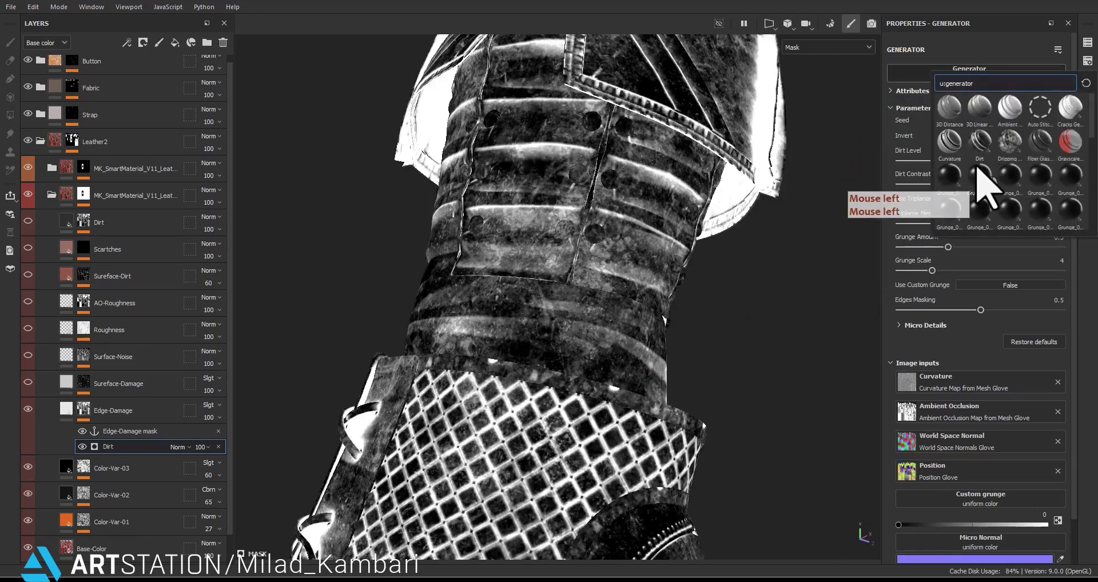
pyautogui.write('edge')
pyautogui.click(972, 116)
pyautogui.keyDown('alt'); pyautogui.moveTo(621, 326); pyautogui.dragTo(709, 157, button='middle'); pyautogui.keyUp('alt')
pyautogui.keyDown('alt'); pyautogui.moveTo(709, 157); pyautogui.dragTo(698, 189); pyautogui.keyUp('alt')
pyautogui.keyDown('alt'); pyautogui.moveTo(698, 189); pyautogui.dragTo(658, 451, button='middle'); pyautogui.keyUp('alt')
pyautogui.scroll(3, 655, 344)
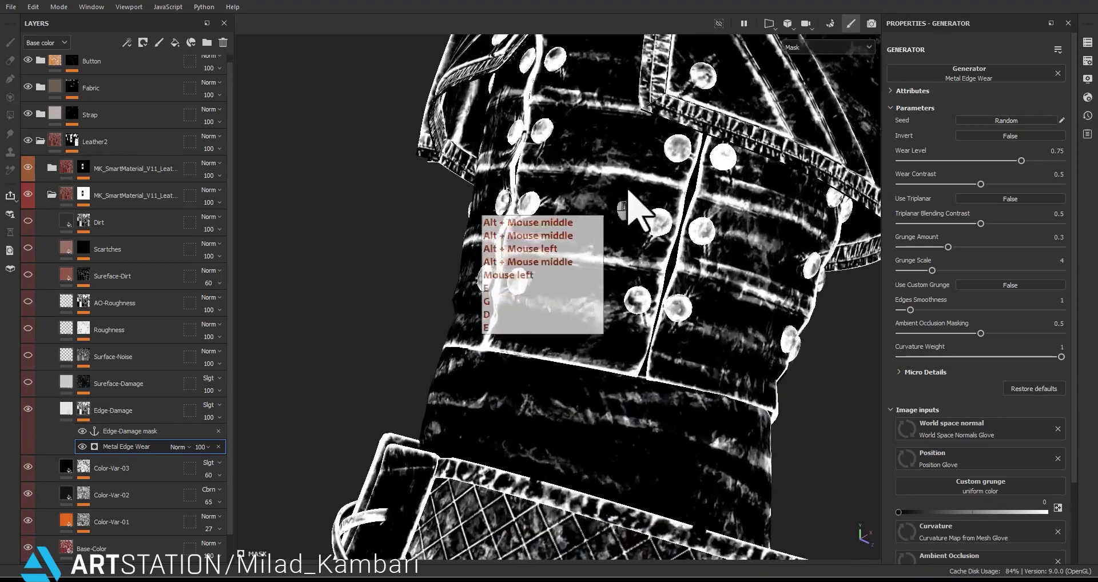
# Set Metal Edge Wear's Grunge Amount to 0.01 and Wear Level to 0.62, then return to the material view.
pyautogui.moveTo(932, 248); pyautogui.dragTo(903, 258)
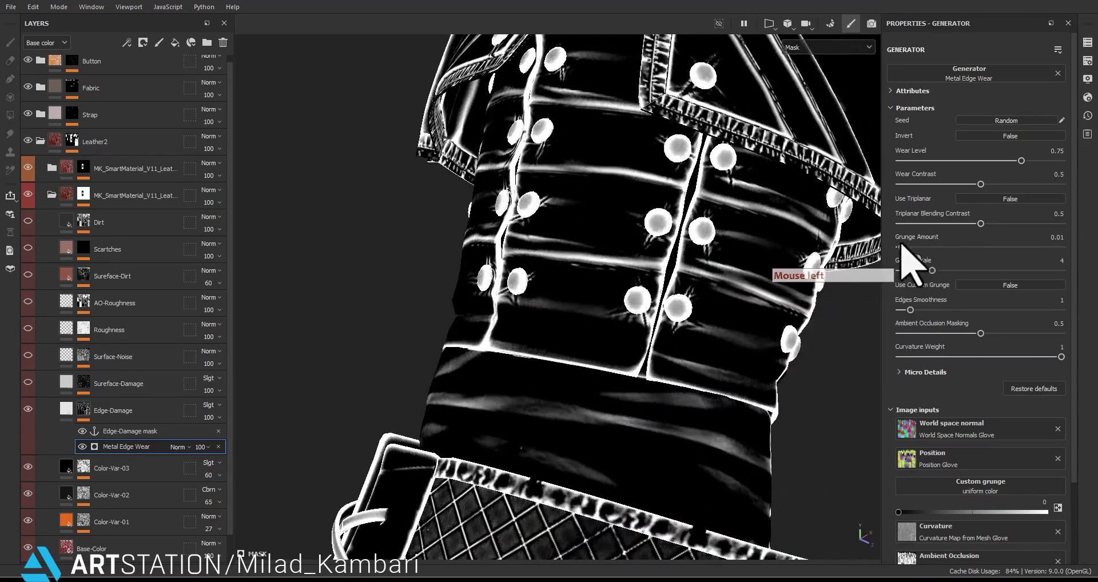
pyautogui.moveTo(1021, 161); pyautogui.dragTo(999, 161)
pyautogui.keyDown('alt'); pyautogui.moveTo(767, 268); pyautogui.dragTo(694, 93, button='middle'); pyautogui.keyUp('alt')
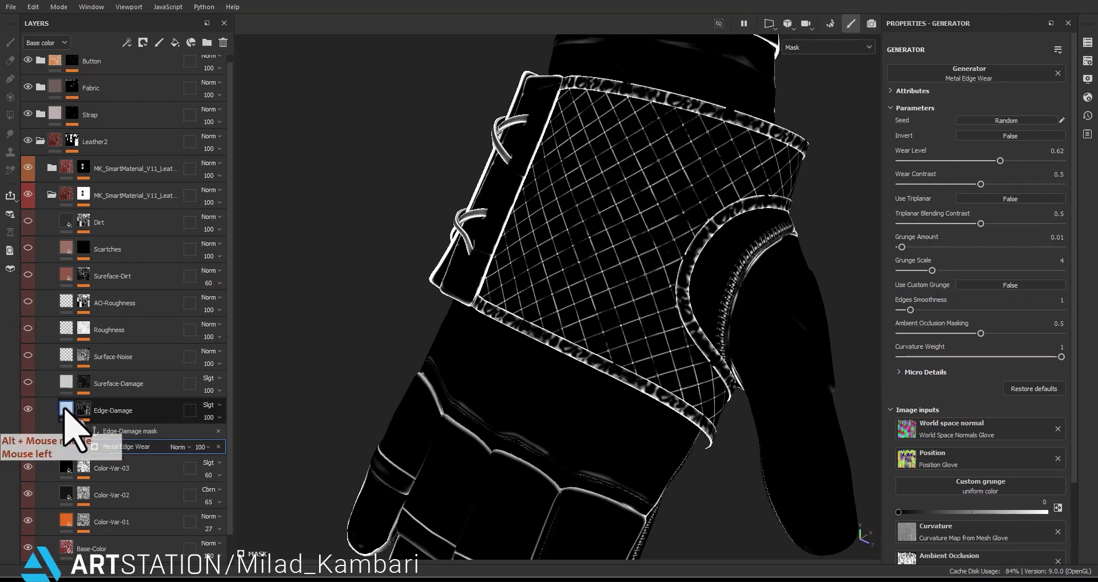
pyautogui.click(65, 409)
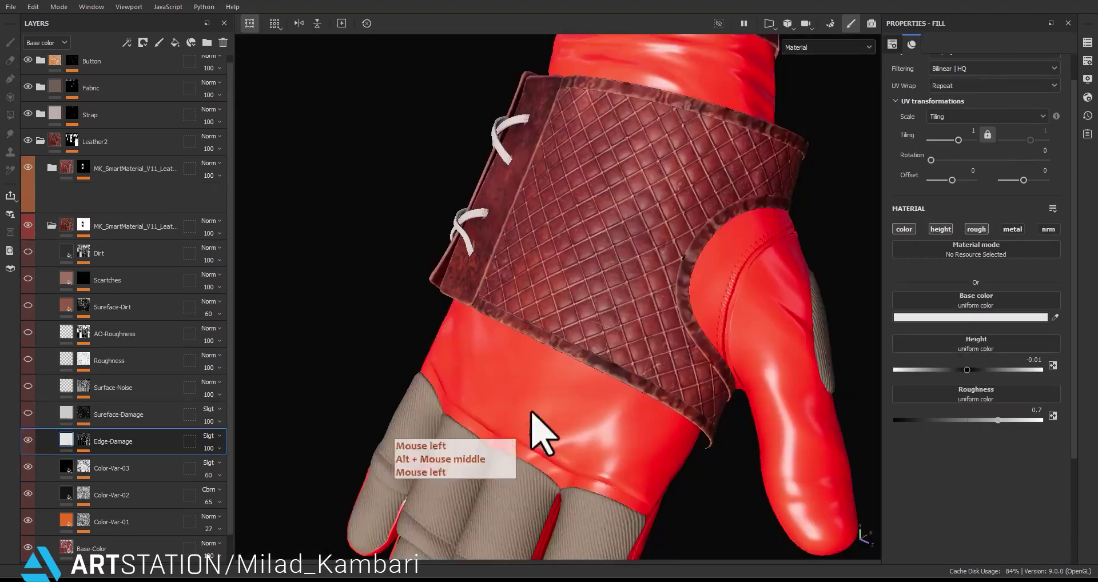
# Inspect the edge wear on the leather and turn on the Sureface-Damage layer, toggling it to compare its effect.
pyautogui.scroll(5, 572, 394)
pyautogui.keyDown('alt'); pyautogui.moveTo(605, 377); pyautogui.dragTo(625, 287); pyautogui.keyUp('alt')
pyautogui.keyDown('alt'); pyautogui.moveTo(624, 287); pyautogui.dragTo(643, 304, button='middle'); pyautogui.keyUp('alt')
pyautogui.keyDown('alt'); pyautogui.moveTo(643, 304); pyautogui.dragTo(503, 188); pyautogui.keyUp('alt')
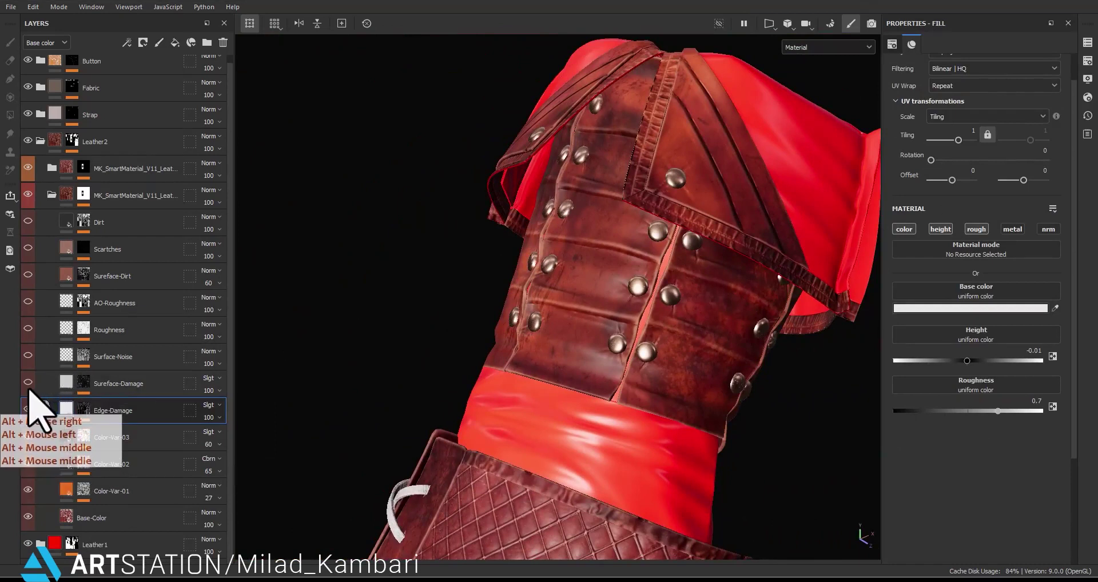
pyautogui.click(28, 383)
pyautogui.click(28, 383)
pyautogui.click(28, 382)
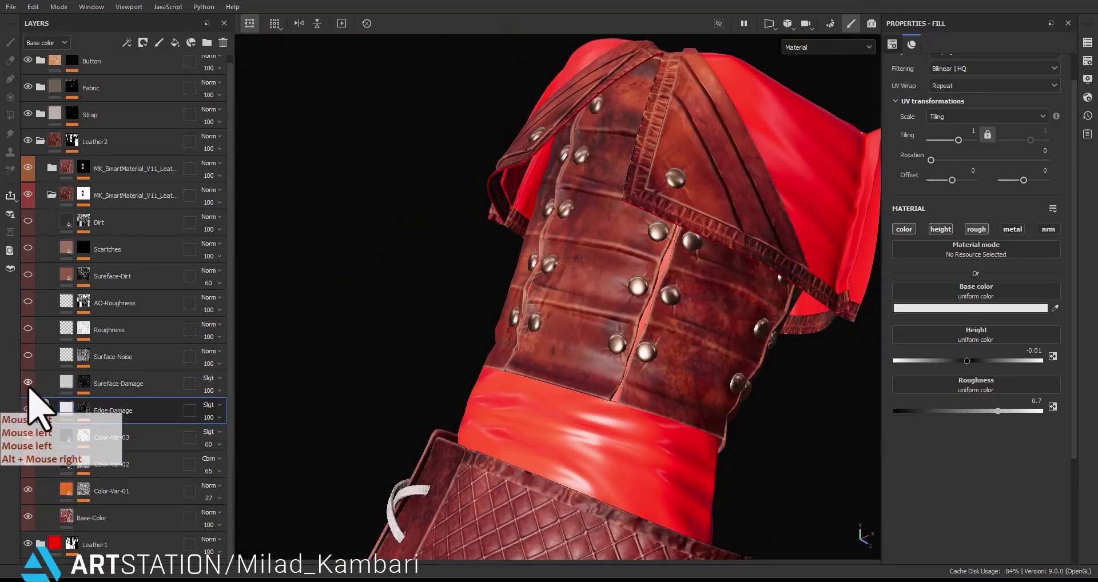
pyautogui.click(27, 382)
pyautogui.click(27, 383)
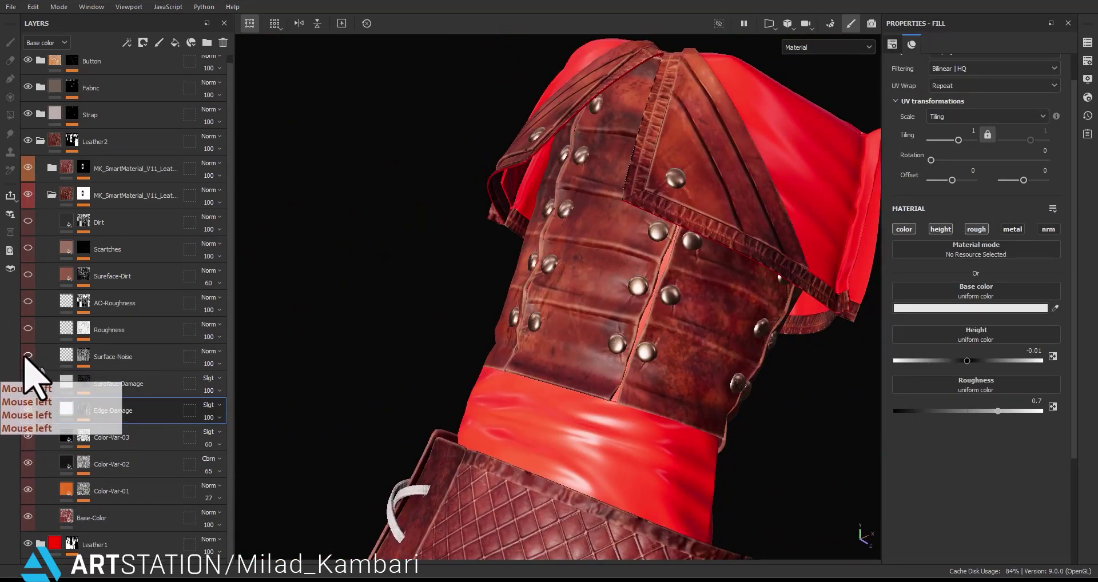
# Turn on the Surface-Noise layer, toggling its visibility to compare its effect.
pyautogui.click(26, 355)
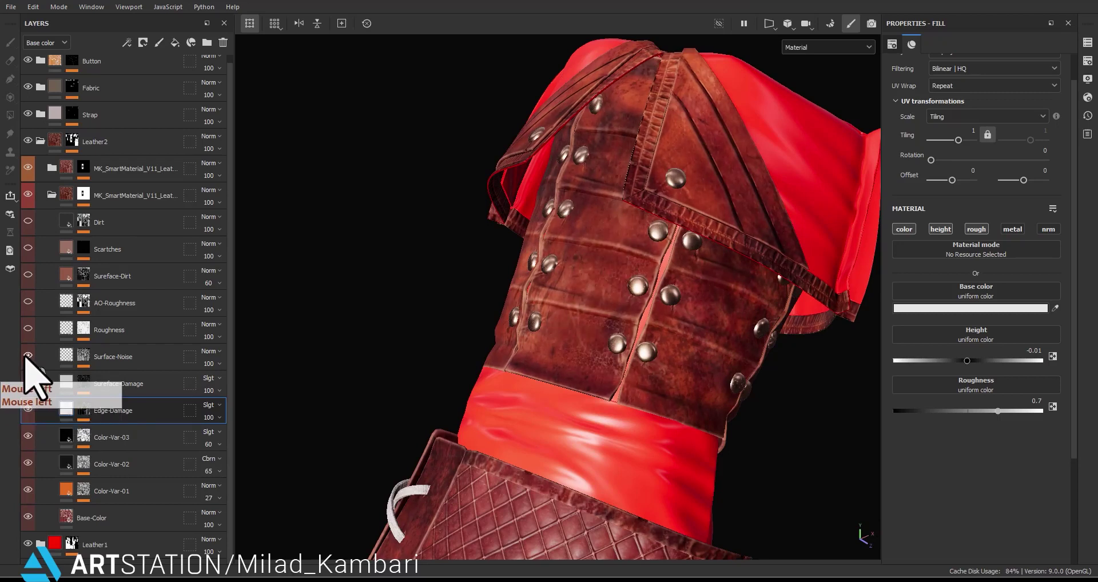
pyautogui.click(26, 355)
pyautogui.click(27, 355)
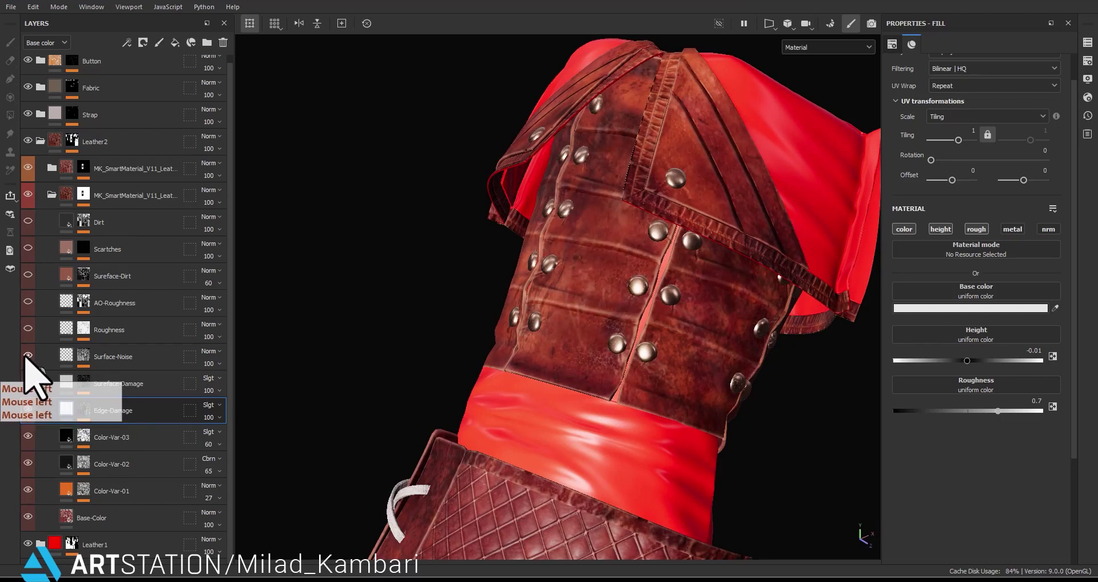
# Compare the leather with and without the Surface-Noise layer, inspect it up close, and set the layer's roughness to 0.5305.
pyautogui.click(28, 357)
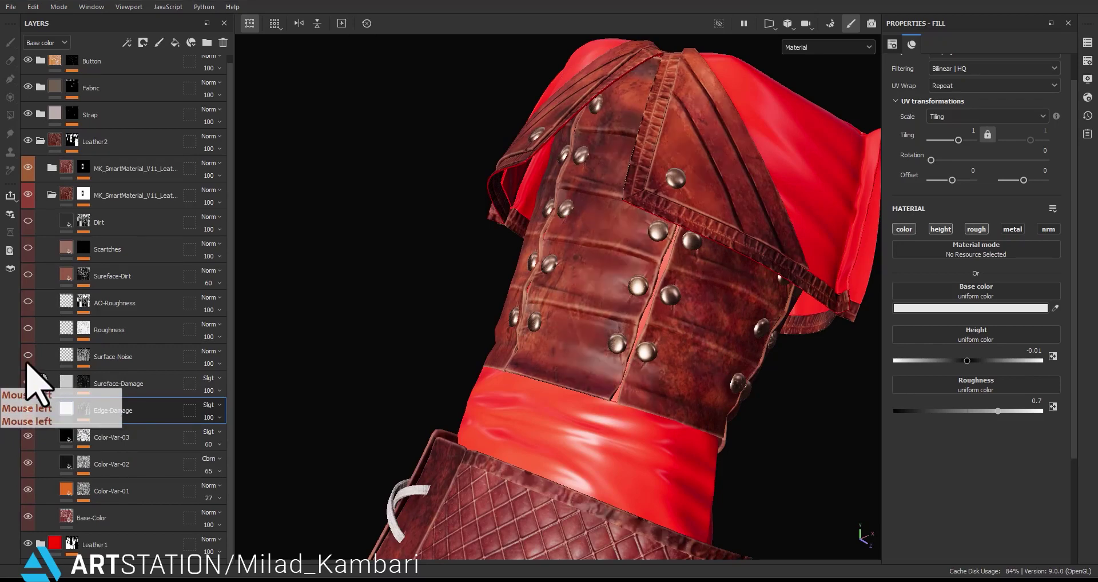
pyautogui.click(27, 359)
pyautogui.click(75, 357)
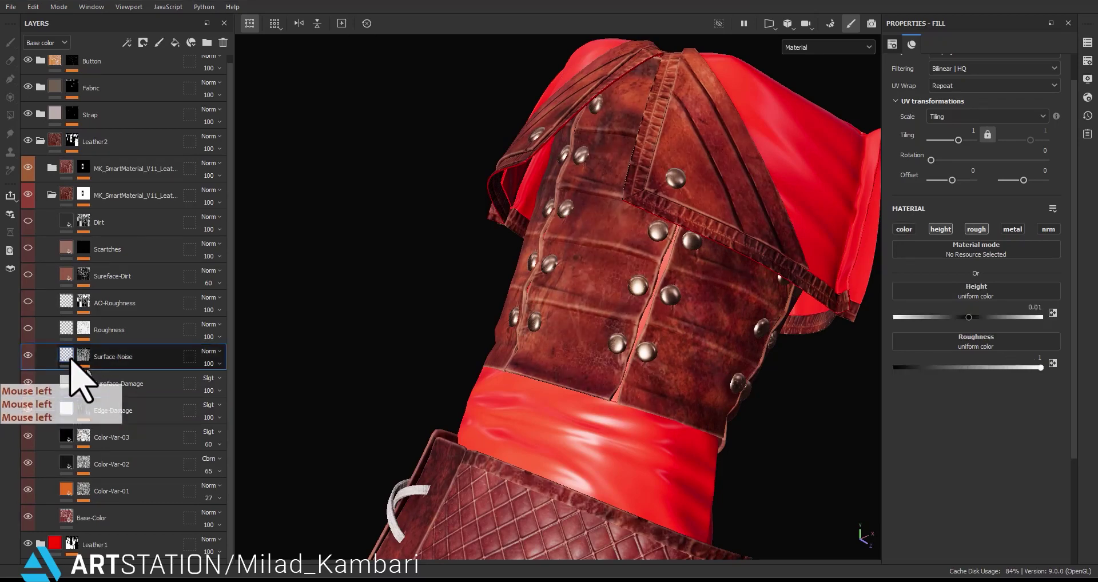
pyautogui.keyDown('alt'); pyautogui.moveTo(608, 371); pyautogui.dragTo(551, 343); pyautogui.keyUp('alt')
pyautogui.scroll(3, 580, 338)
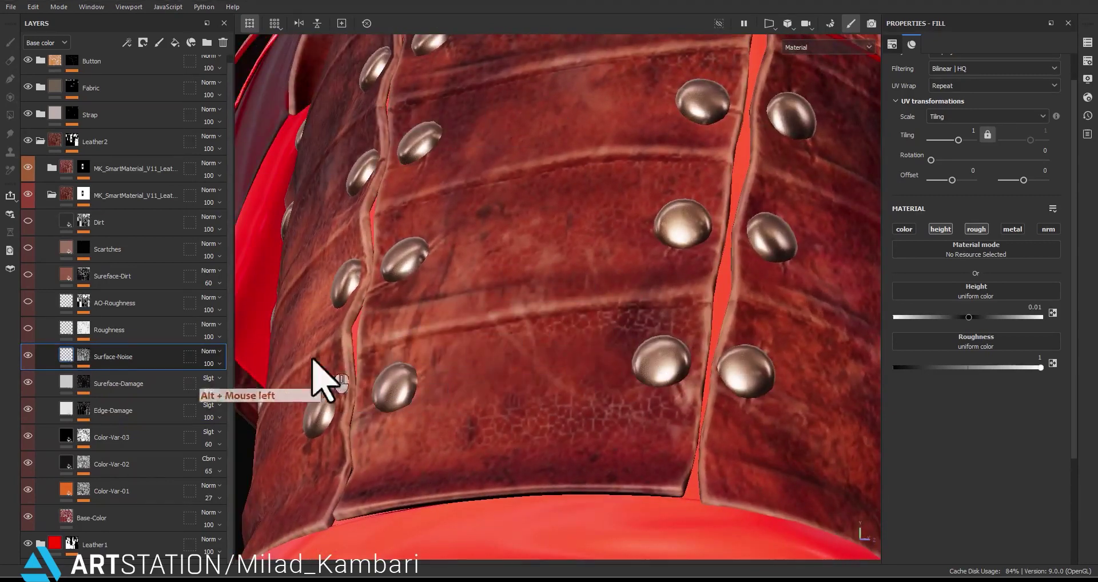
pyautogui.keyDown('alt'); pyautogui.click(85, 358); pyautogui.keyUp('alt')
pyautogui.click(66, 356)
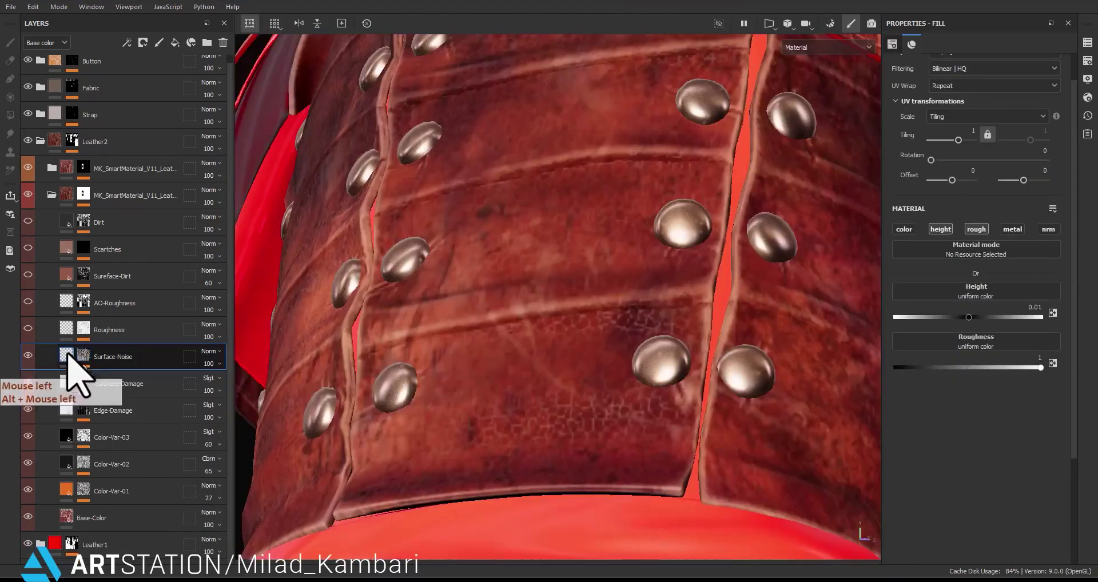
pyautogui.moveTo(1012, 367); pyautogui.dragTo(957, 369)
pyautogui.keyDown('alt'); pyautogui.moveTo(687, 386); pyautogui.dragTo(493, 385); pyautogui.keyUp('alt')
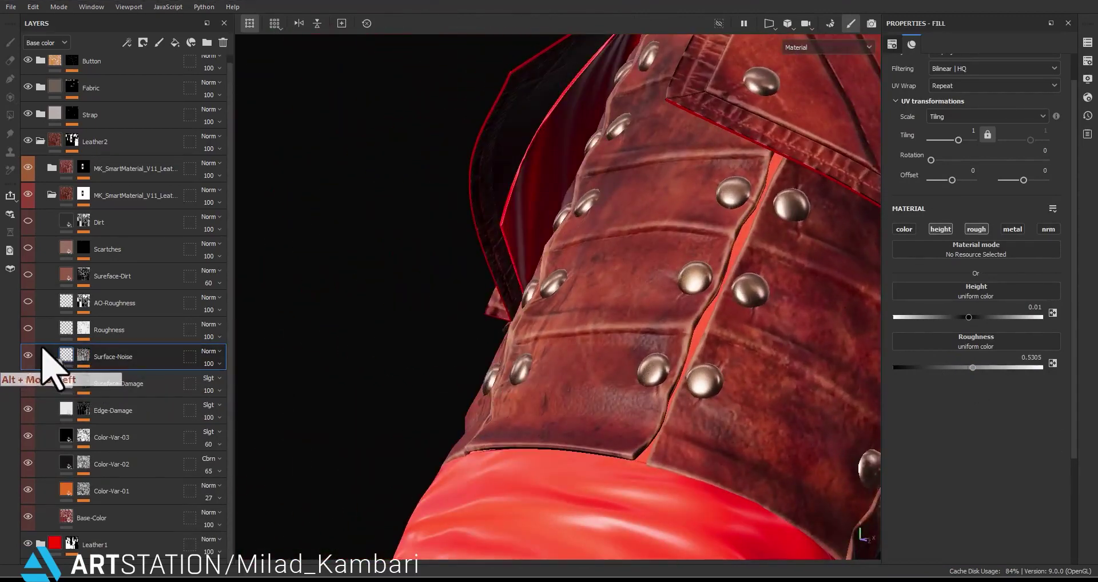
# Turn on the Roughness, AO-Roughness, Sureface-Dirt, Scartches and Dirt layers of the second leather material.
pyautogui.click(28, 328)
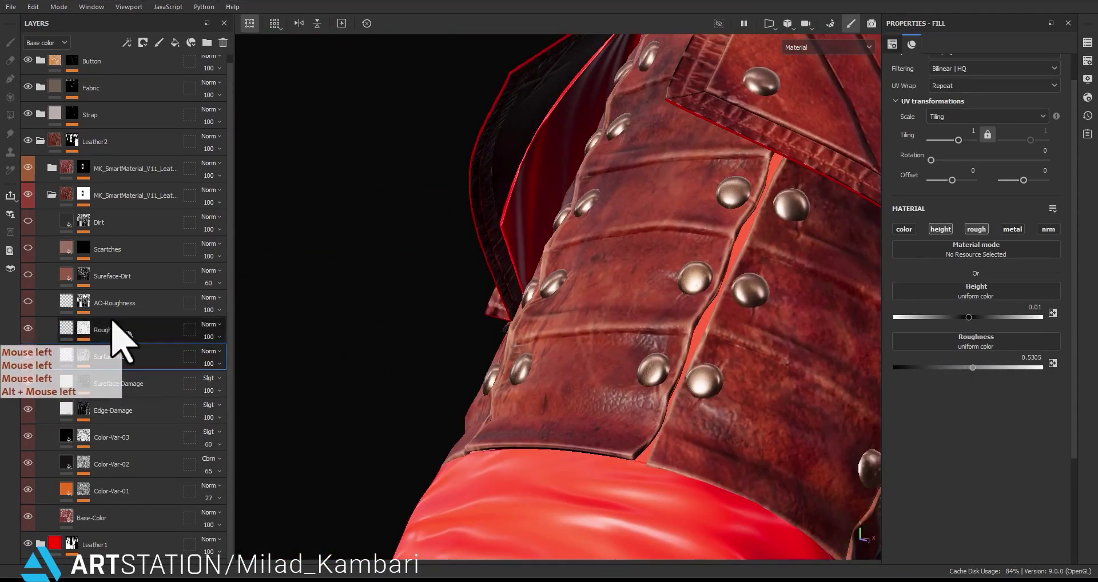
pyautogui.click(27, 301)
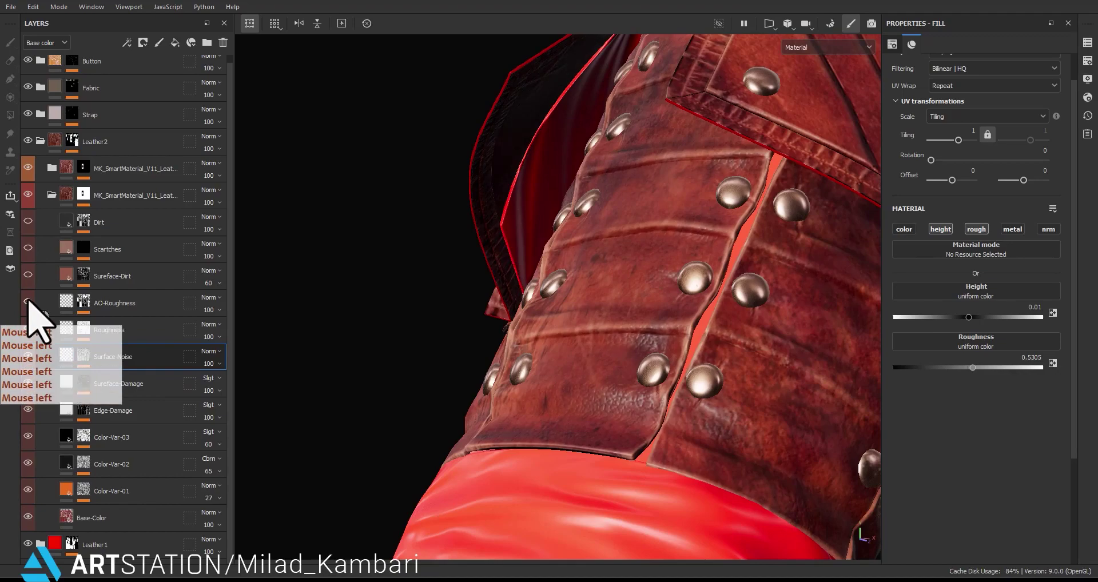
pyautogui.click(26, 271)
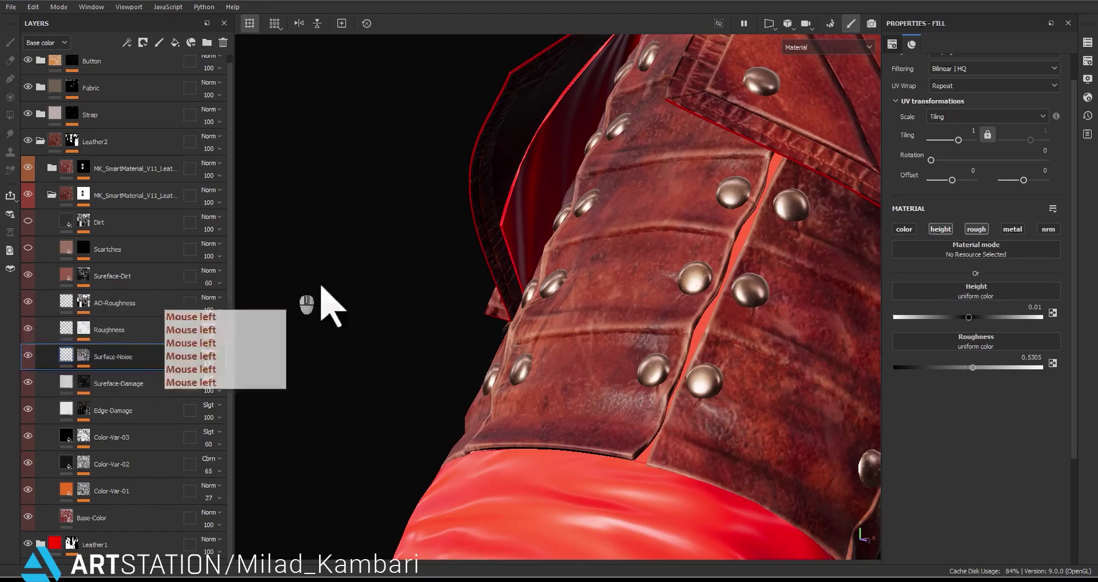
pyautogui.scroll(-5, 560, 312)
pyautogui.keyDown('alt'); pyautogui.moveTo(607, 438); pyautogui.dragTo(695, 204, button='middle'); pyautogui.keyUp('alt')
pyautogui.keyDown('alt'); pyautogui.moveTo(695, 204); pyautogui.dragTo(882, 286); pyautogui.keyUp('alt')
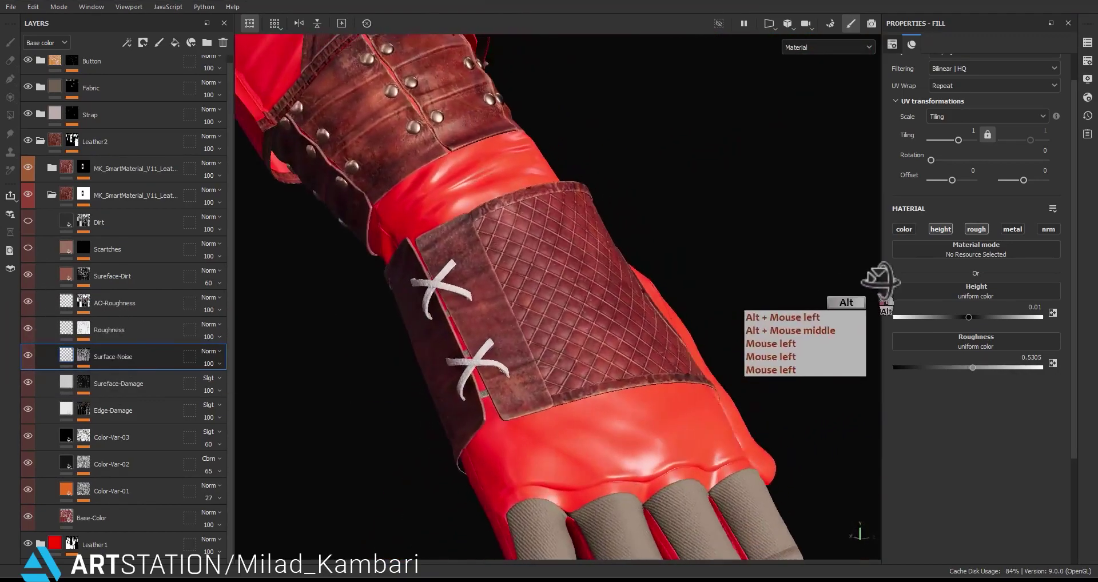
pyautogui.scroll(6, 540, 330)
pyautogui.keyDown('alt'); pyautogui.moveTo(598, 406); pyautogui.dragTo(551, 436); pyautogui.keyUp('alt')
pyautogui.keyDown('alt'); pyautogui.moveTo(549, 434); pyautogui.dragTo(401, 294, button='right'); pyautogui.keyUp('alt')
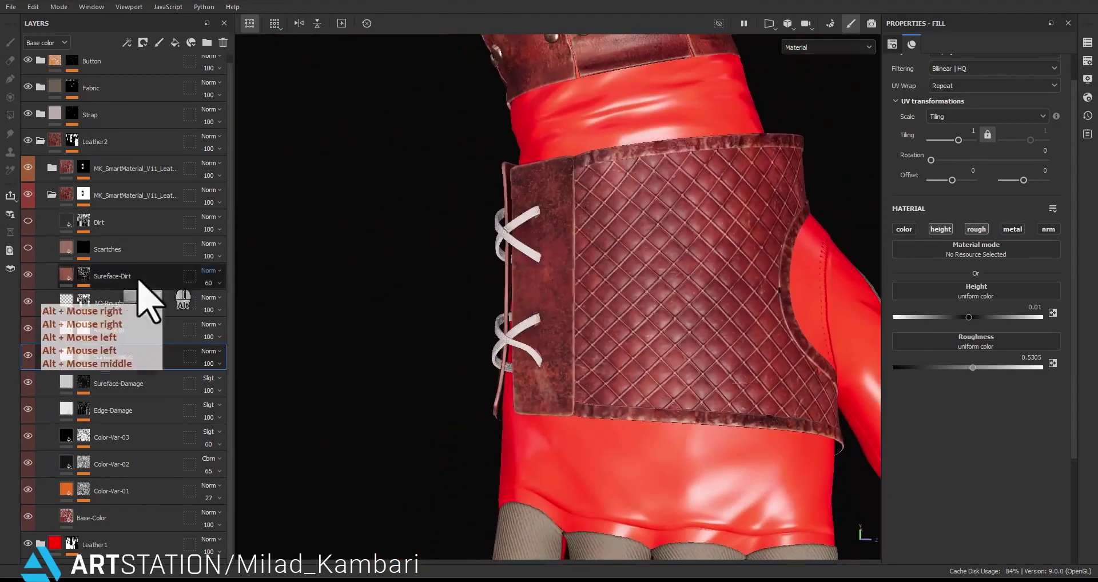
pyautogui.click(24, 251)
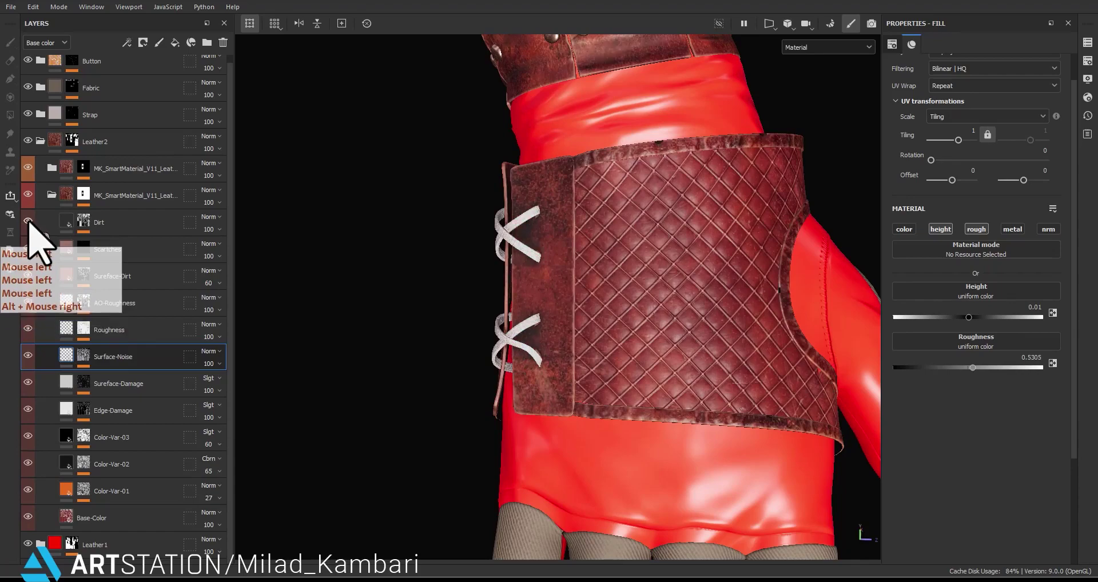
pyautogui.click(29, 221)
# Examine the finished leather on the quilted hand wrap and the studded forearm piece from several angles.
pyautogui.keyDown('alt'); pyautogui.moveTo(506, 297); pyautogui.dragTo(426, 223); pyautogui.keyUp('alt')
pyautogui.keyDown('alt'); pyautogui.moveTo(426, 223); pyautogui.dragTo(664, 432, button='middle'); pyautogui.keyUp('alt')
pyautogui.keyDown('alt'); pyautogui.moveTo(664, 432); pyautogui.dragTo(657, 409); pyautogui.keyUp('alt')
pyautogui.keyDown('alt'); pyautogui.moveTo(658, 409); pyautogui.dragTo(632, 415, button='right'); pyautogui.keyUp('alt')
pyautogui.keyDown('alt'); pyautogui.moveTo(632, 415); pyautogui.dragTo(603, 274, button='middle'); pyautogui.keyUp('alt')
pyautogui.keyDown('alt'); pyautogui.moveTo(603, 274); pyautogui.dragTo(541, 240); pyautogui.keyUp('alt')
pyautogui.keyDown('alt'); pyautogui.moveTo(540, 241); pyautogui.dragTo(553, 166, button='right'); pyautogui.keyUp('alt')
pyautogui.keyDown('alt'); pyautogui.moveTo(716, 358); pyautogui.dragTo(772, 391); pyautogui.keyUp('alt')
# Set Color 1 of the Base-Color gradient in the upper leather smart material to dark brown 2F2726.
pyautogui.click(53, 203)
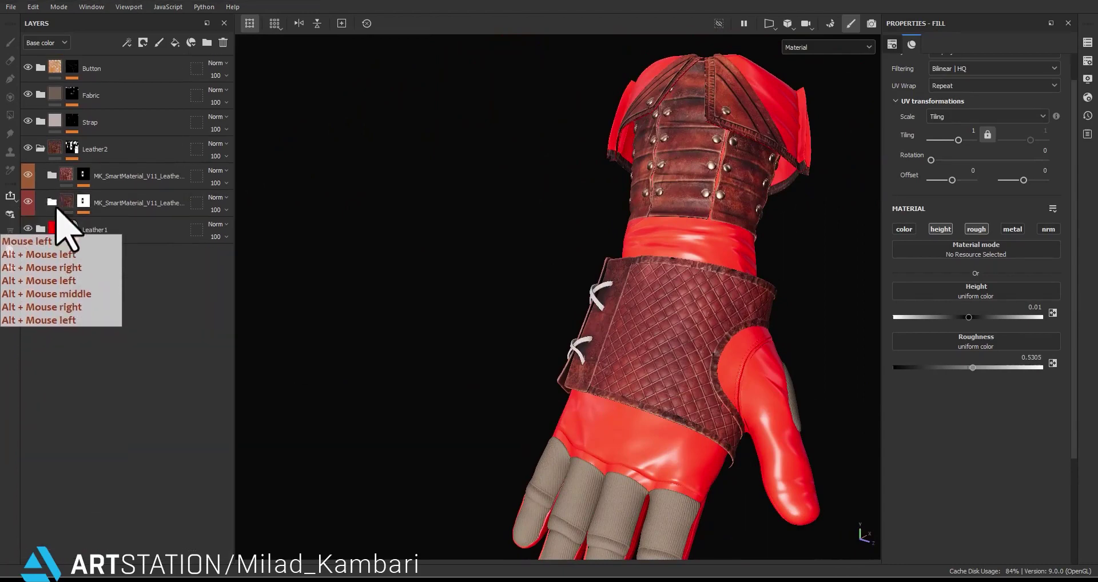
pyautogui.click(52, 175)
pyautogui.click(64, 492)
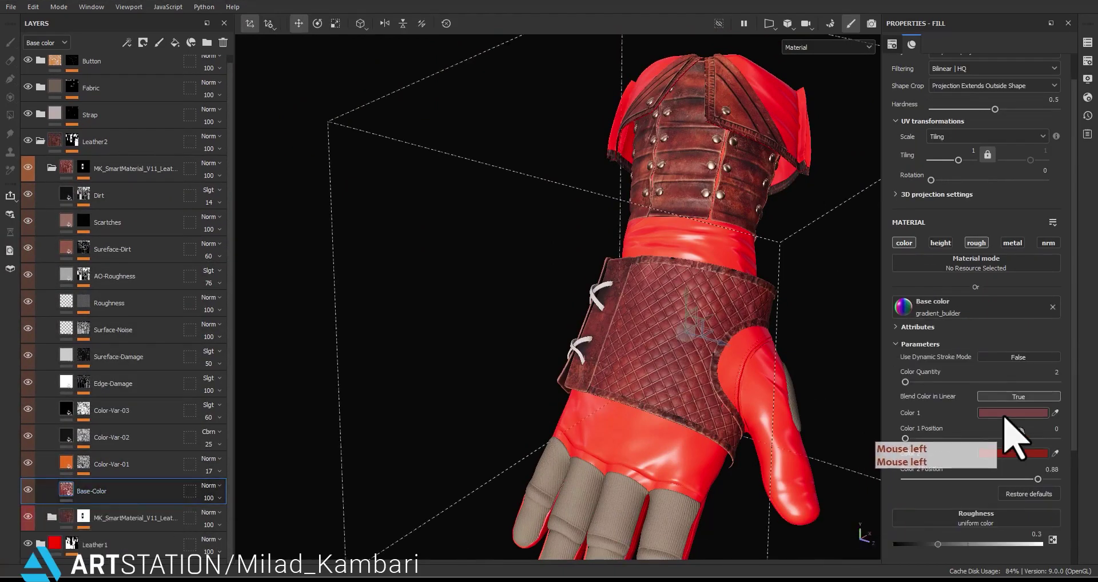
pyautogui.click(1005, 419)
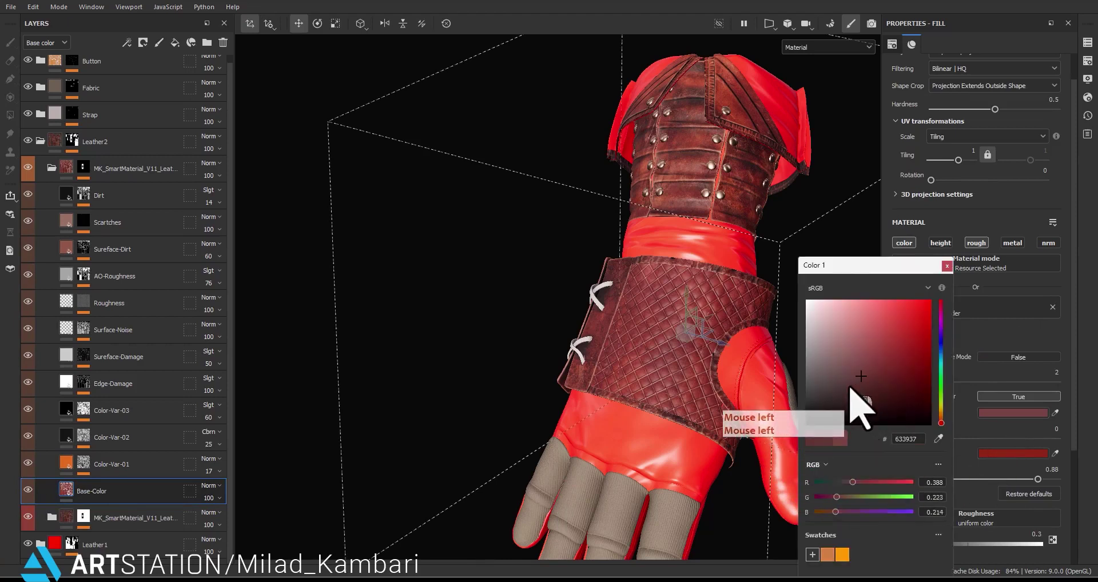
pyautogui.moveTo(841, 393); pyautogui.dragTo(799, 402)
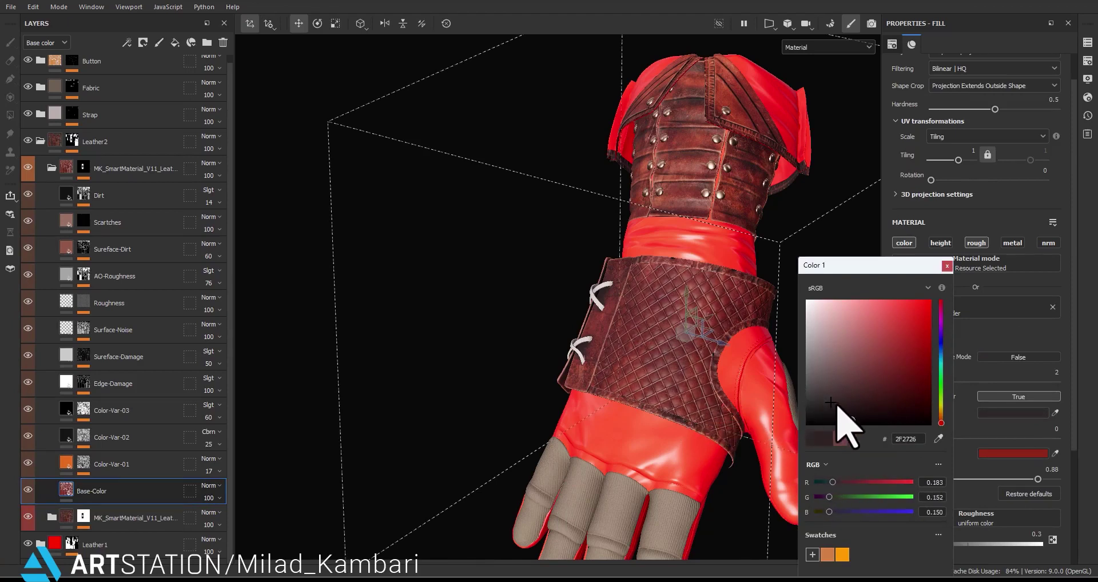
pyautogui.click(947, 267)
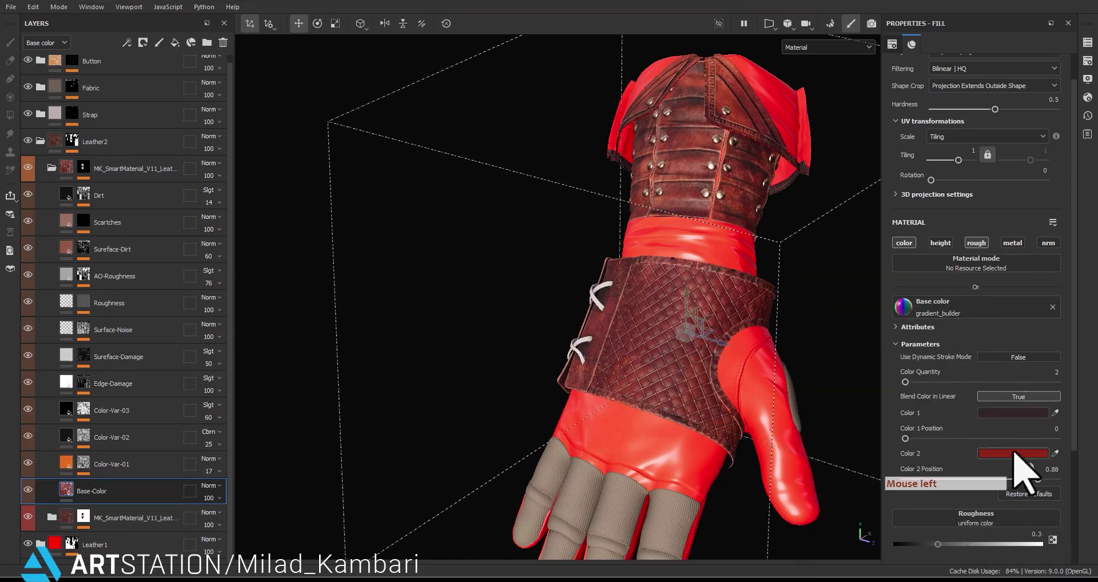
# Set Color 2 of the same Base-Color gradient to dark red 6B291E and check the glove.
pyautogui.click(1013, 453)
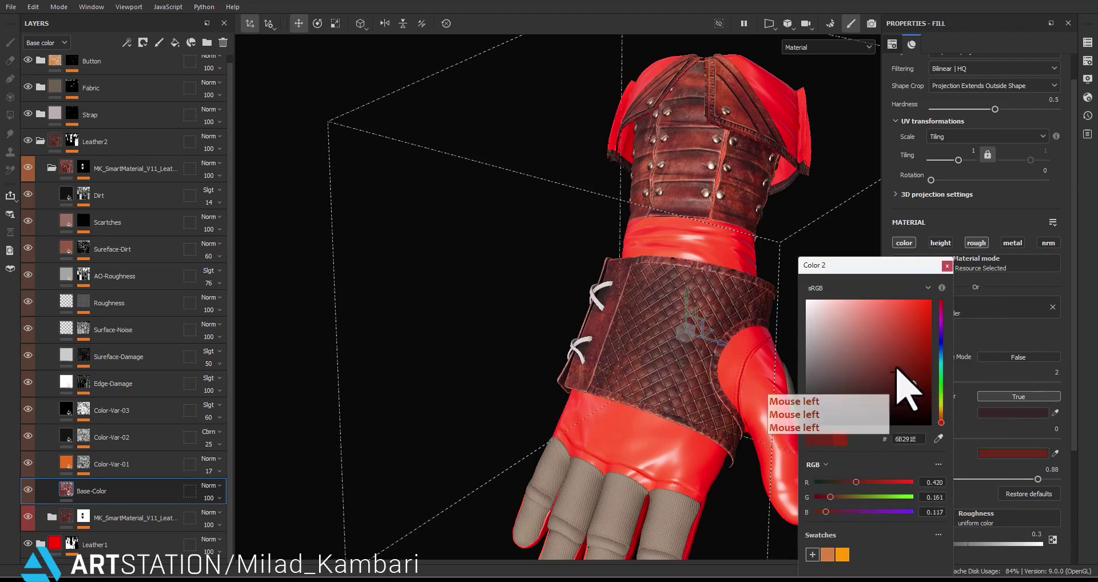
pyautogui.click(948, 266)
pyautogui.keyDown('alt'); pyautogui.moveTo(697, 354); pyautogui.dragTo(715, 314); pyautogui.keyUp('alt')
# Collapse the upper leather material and compare both leather tones in the base color channel, then return to the material view.
pyautogui.click(53, 169)
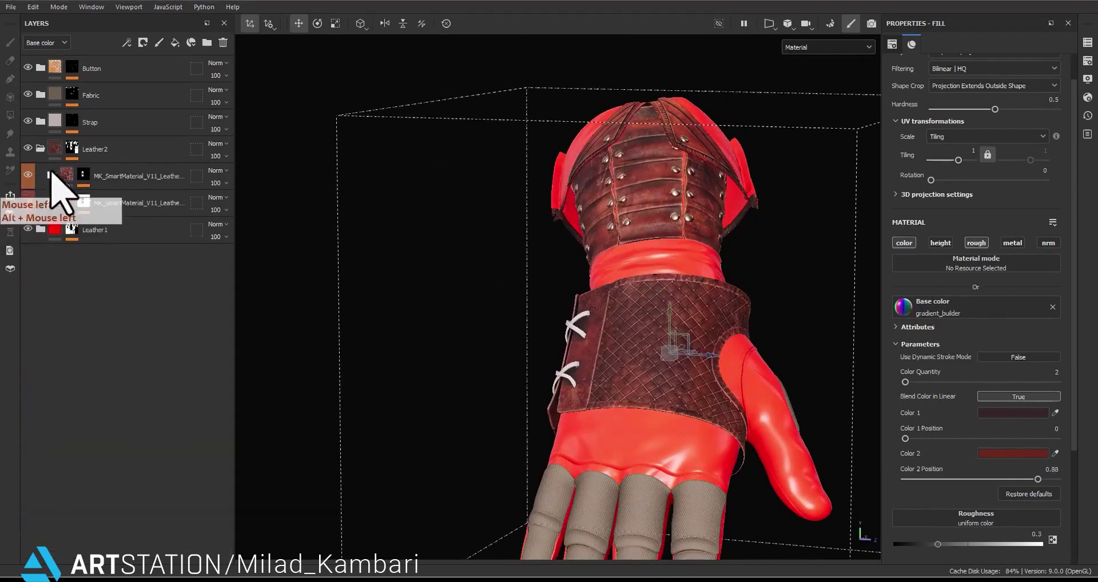
pyautogui.click(71, 179)
pyautogui.doubleClick(429, 379)
pyautogui.press('c')
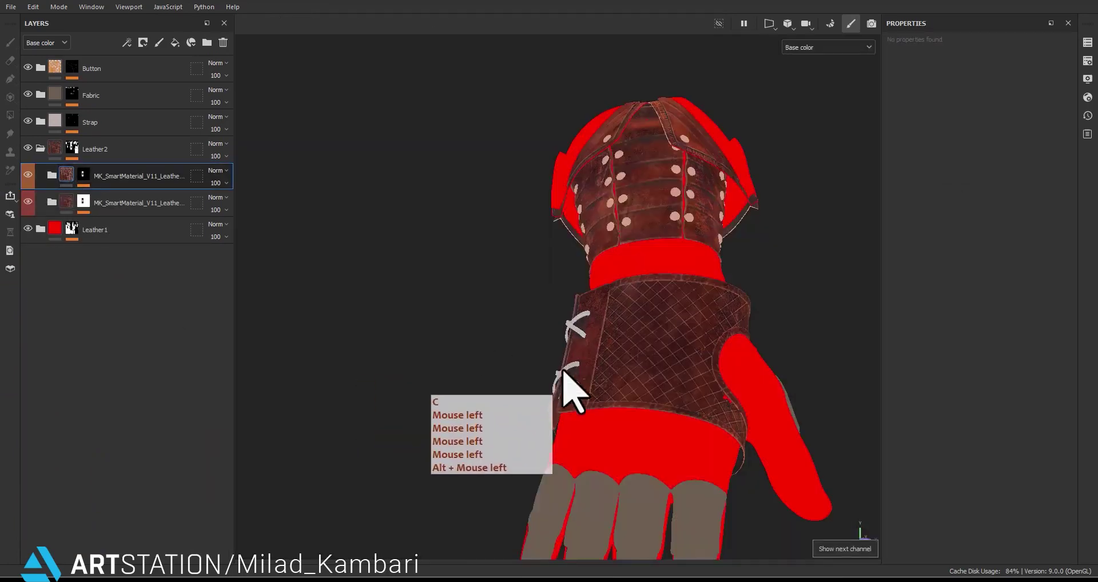
pyautogui.keyDown('alt'); pyautogui.moveTo(563, 392); pyautogui.dragTo(743, 255); pyautogui.keyUp('alt')
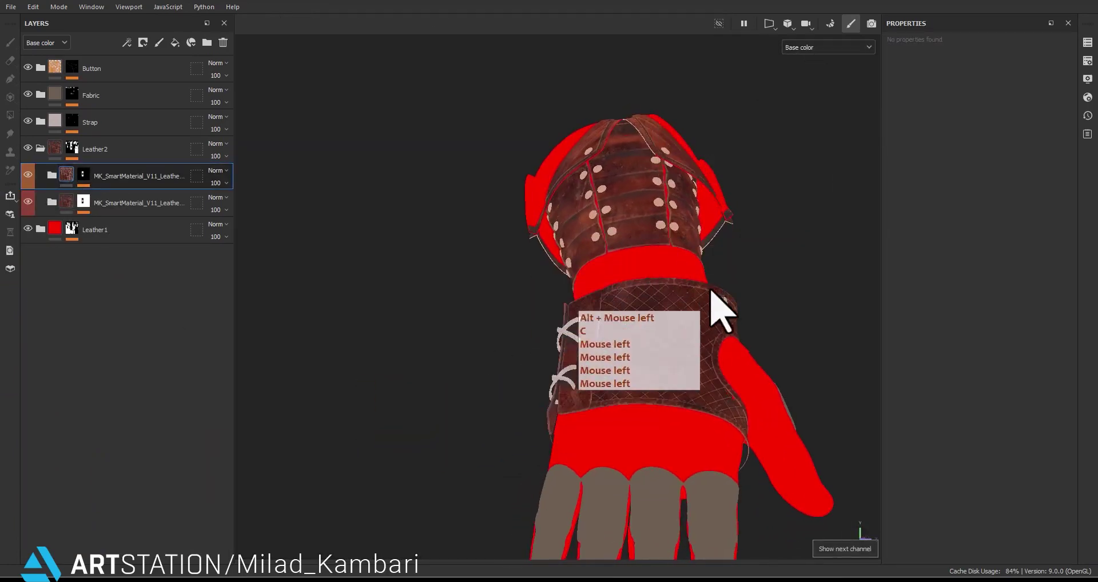
pyautogui.keyDown('alt'); pyautogui.moveTo(713, 307); pyautogui.dragTo(755, 196); pyautogui.keyUp('alt')
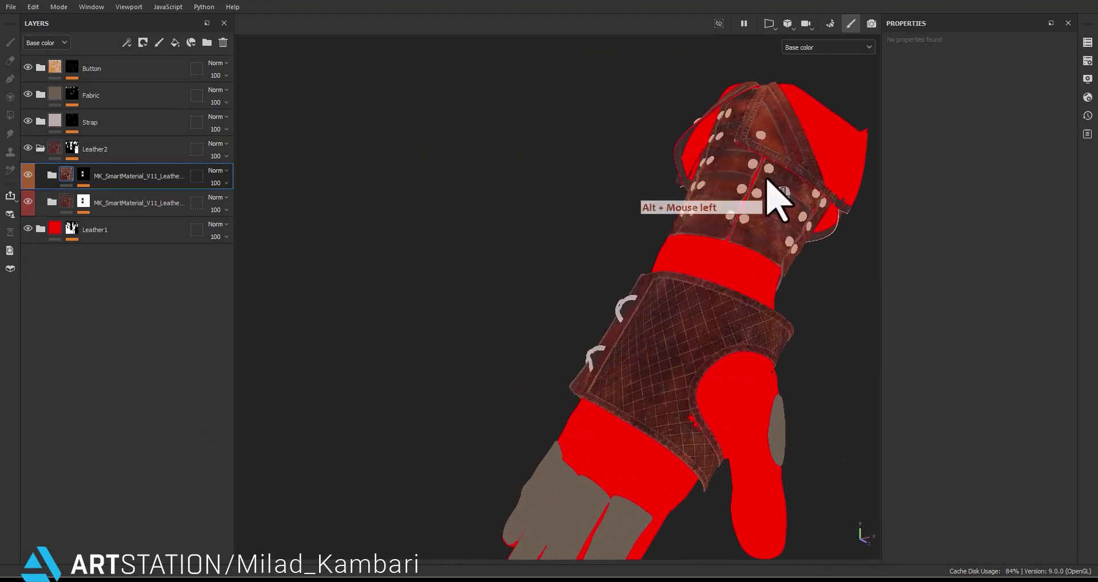
pyautogui.moveTo(690, 346)
pyautogui.keyDown('alt'); pyautogui.mouseDown()
pyautogui.moveTo(679, 318)
pyautogui.moveTo(681, 343)
pyautogui.mouseUp(); pyautogui.keyUp('alt')
pyautogui.press('m')
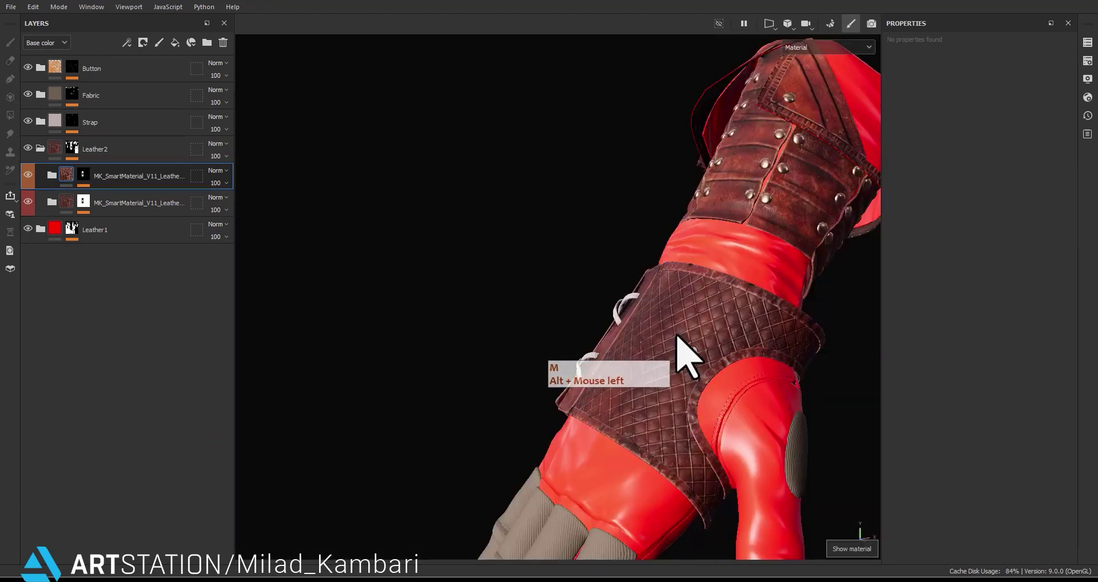
pyautogui.keyDown('alt'); pyautogui.moveTo(681, 343); pyautogui.dragTo(639, 325, button='middle'); pyautogui.keyUp('alt')
pyautogui.keyDown('alt'); pyautogui.moveTo(639, 324); pyautogui.dragTo(767, 313); pyautogui.keyUp('alt')
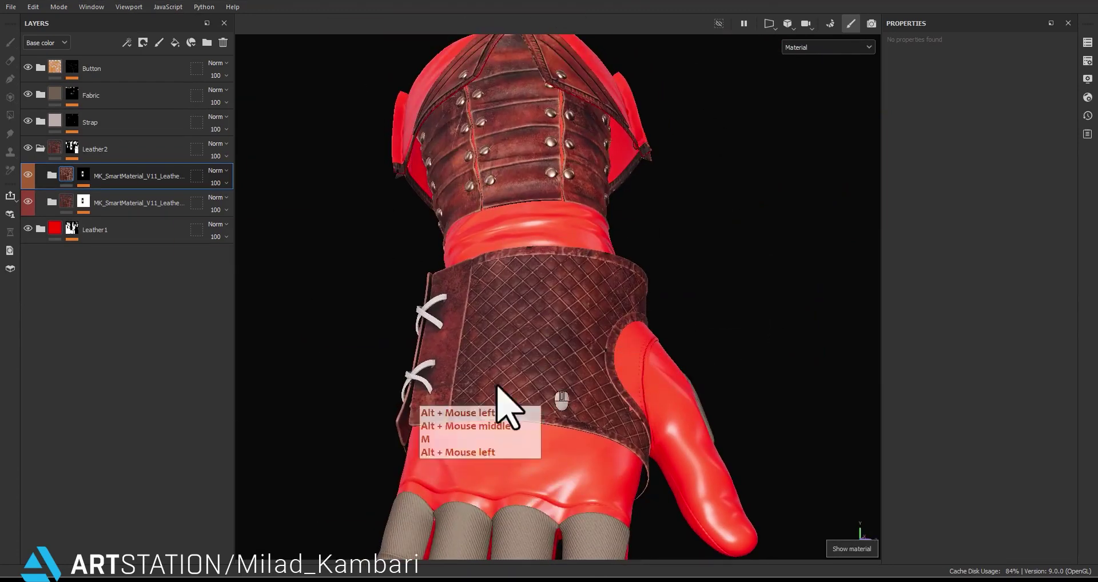
# Collapse the Leather2 folder and inspect the quilted leather from the thumb side up close.
pyautogui.click(41, 149)
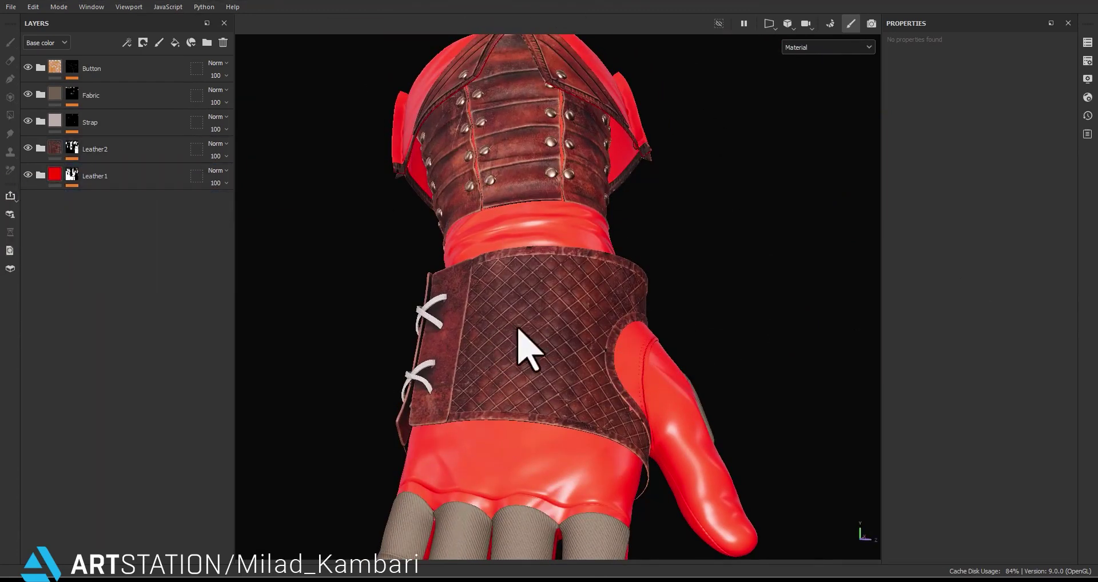
pyautogui.keyDown('alt'); pyautogui.moveTo(552, 306); pyautogui.dragTo(596, 314, button='middle'); pyautogui.keyUp('alt')
pyautogui.keyDown('alt'); pyautogui.moveTo(595, 314); pyautogui.dragTo(471, 344); pyautogui.keyUp('alt')
pyautogui.keyDown('alt'); pyautogui.moveTo(560, 349); pyautogui.dragTo(572, 339); pyautogui.keyUp('alt')
pyautogui.keyDown('alt'); pyautogui.moveTo(572, 339); pyautogui.dragTo(524, 221, button='middle'); pyautogui.keyUp('alt')
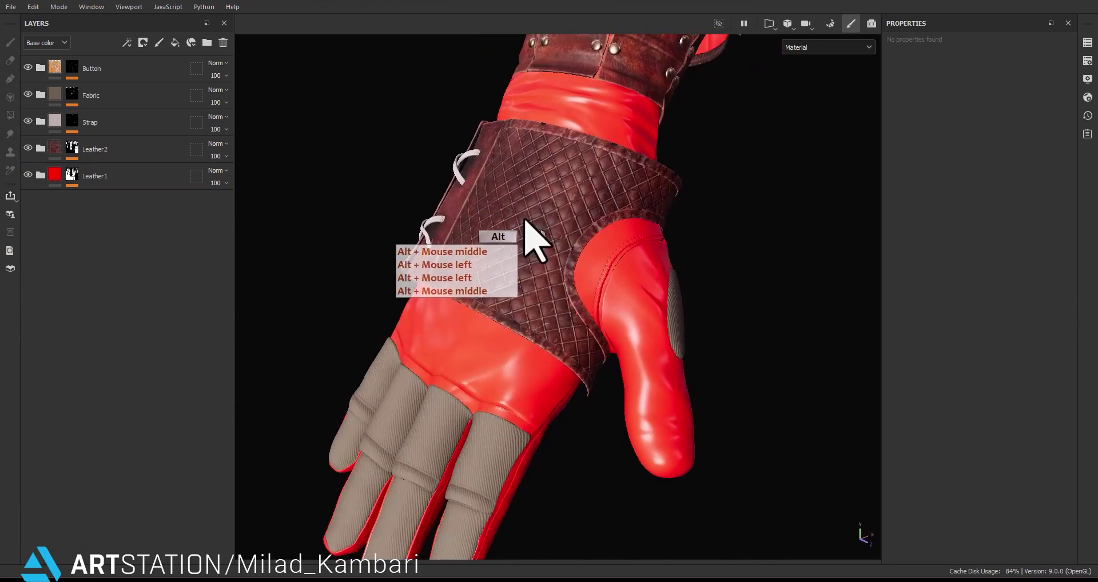
pyautogui.scroll(2, 596, 307)
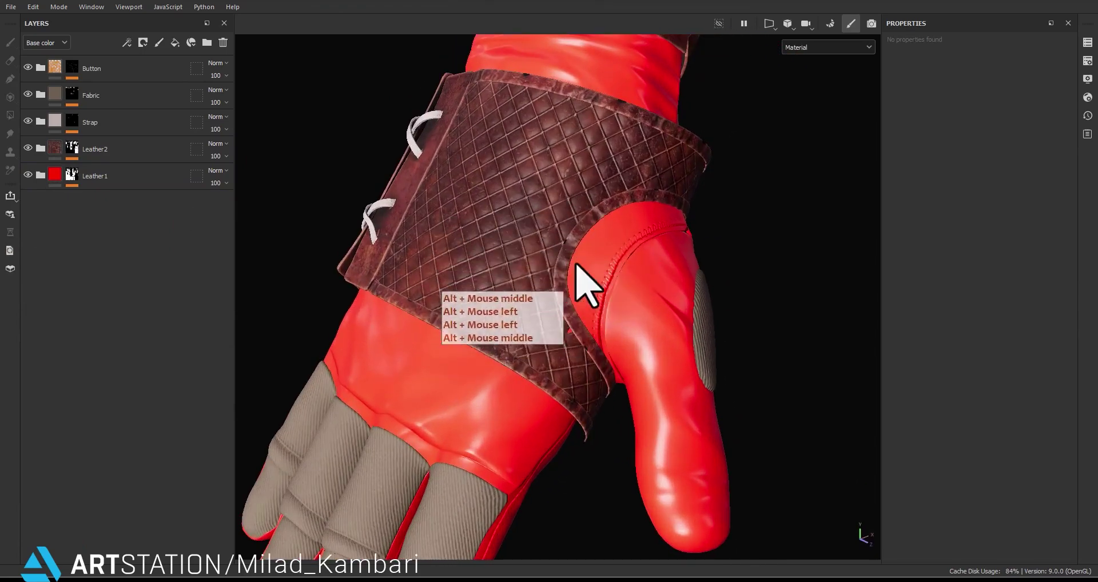
# Rename the Leather1 folder as section1 and the Leather2 folder as Section2.
pyautogui.click(89, 176)
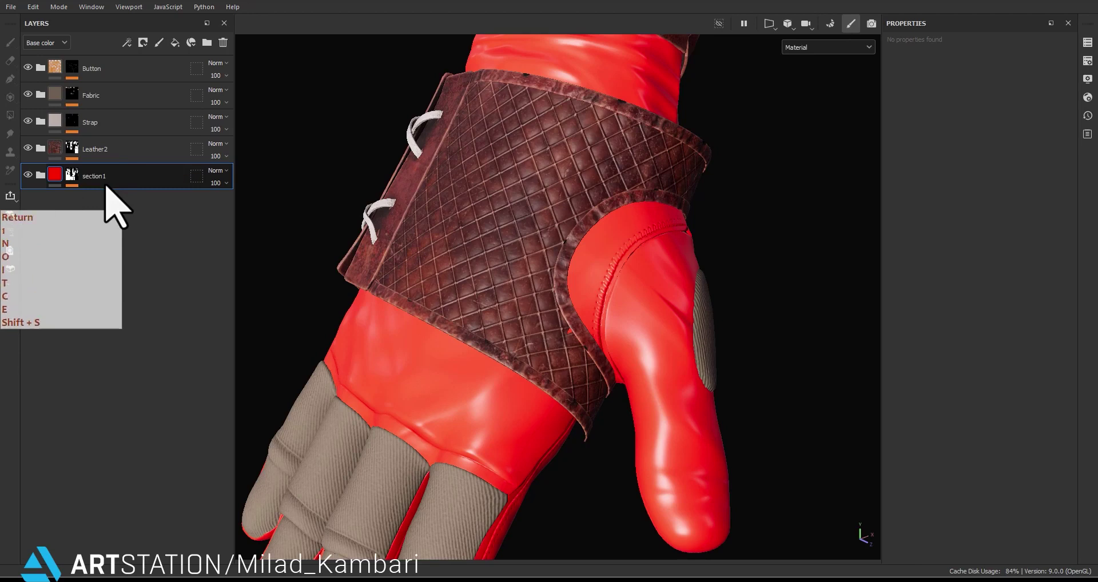
pyautogui.doubleClick(96, 150)
pyautogui.write('Section2')
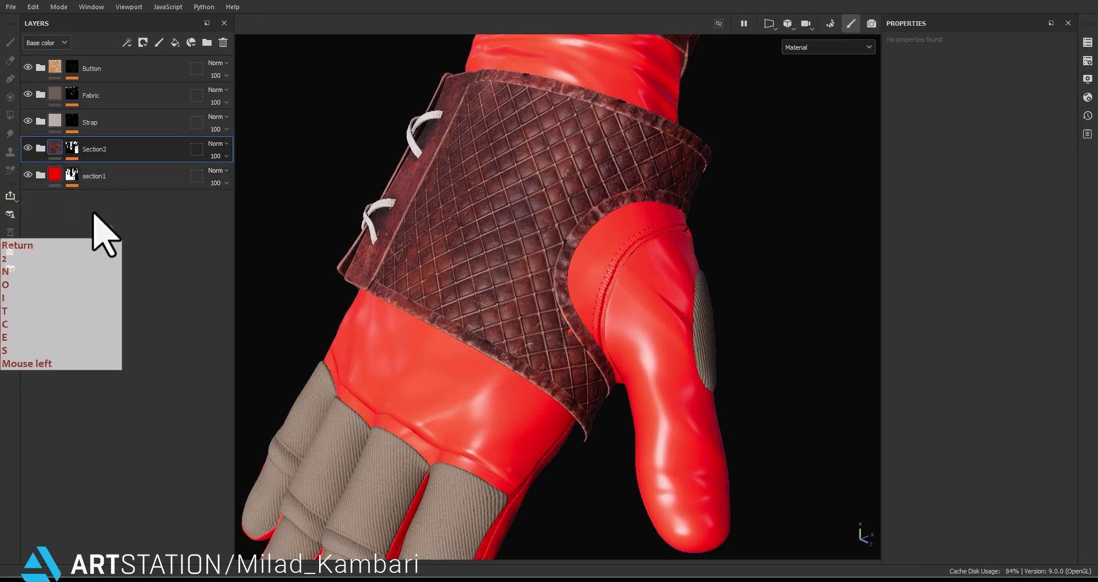
# Tag the section1 folder with the teal label color and the Section2 folder with blue.
pyautogui.click(118, 177)
pyautogui.rightClick(117, 178)
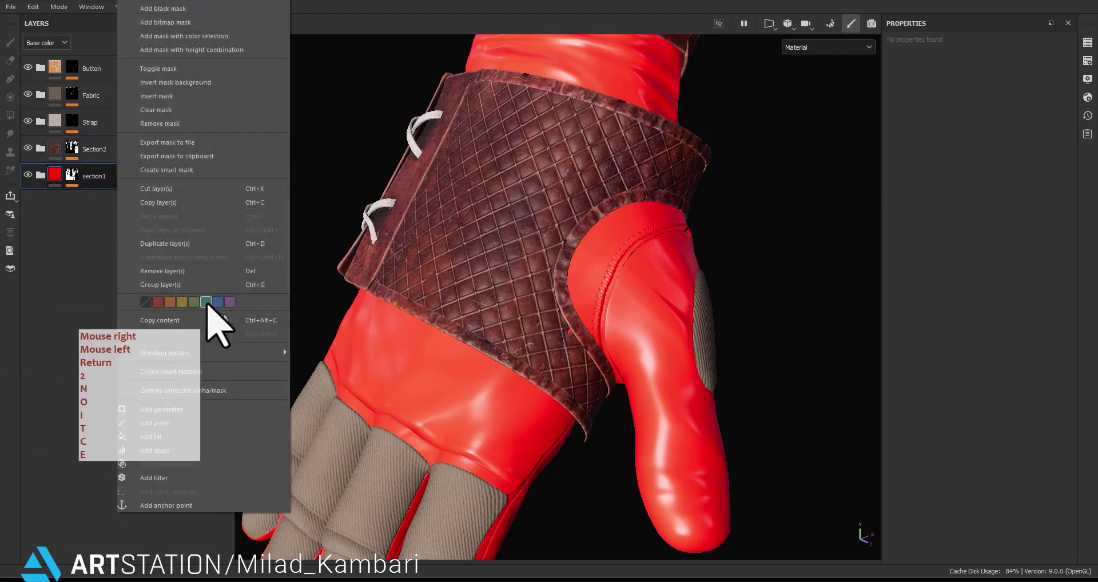
pyautogui.click(206, 302)
pyautogui.click(91, 150)
pyautogui.rightClick(91, 149)
pyautogui.click(195, 303)
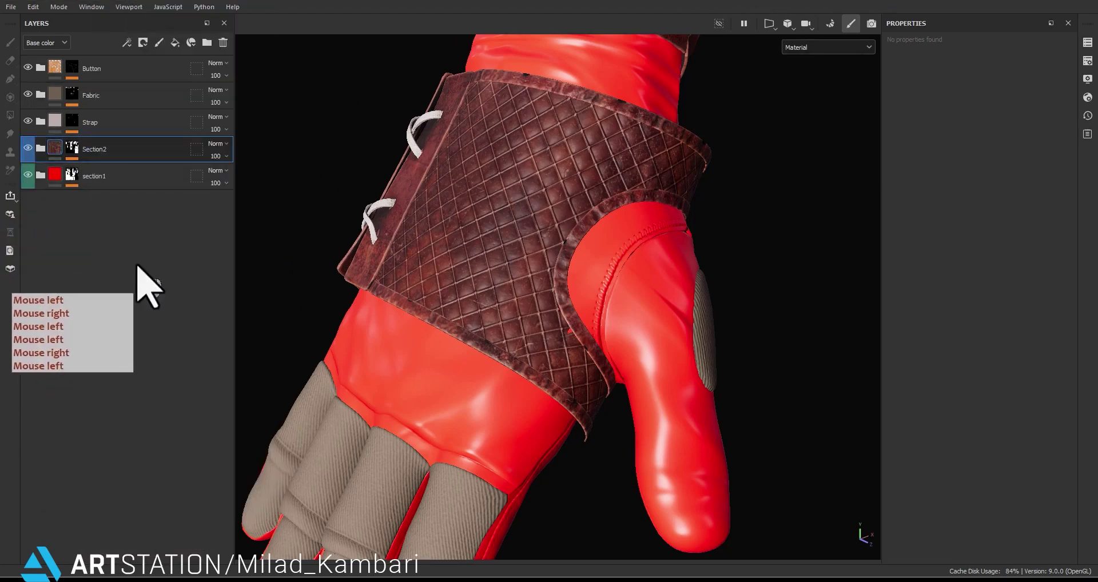
# Expand the section1 folder and delete the red fill layer R inside it.
pyautogui.click(14, 163)
pyautogui.click(41, 175)
pyautogui.click(111, 205)
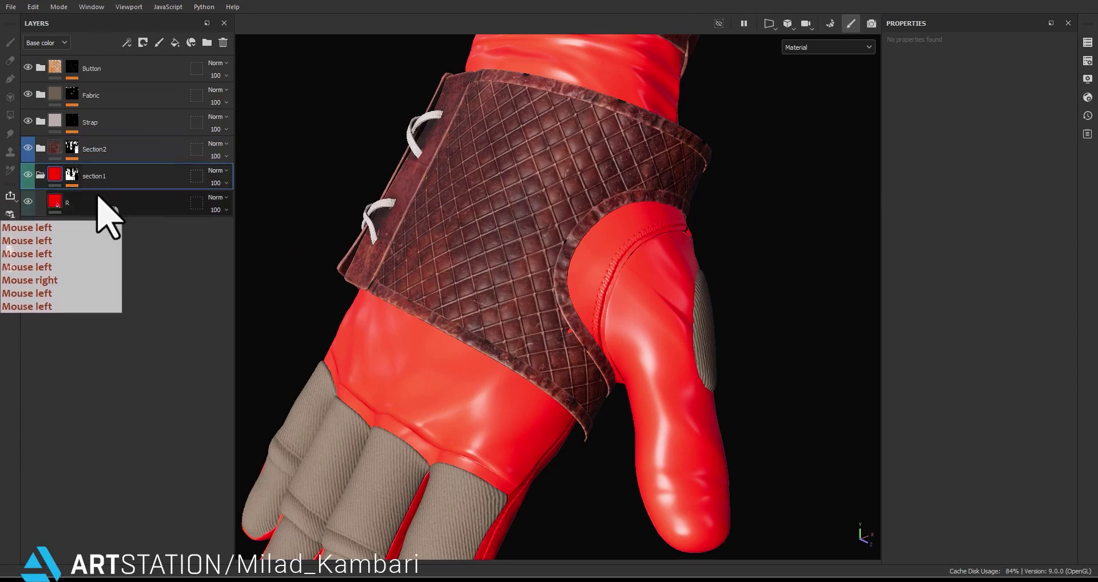
pyautogui.click(223, 43)
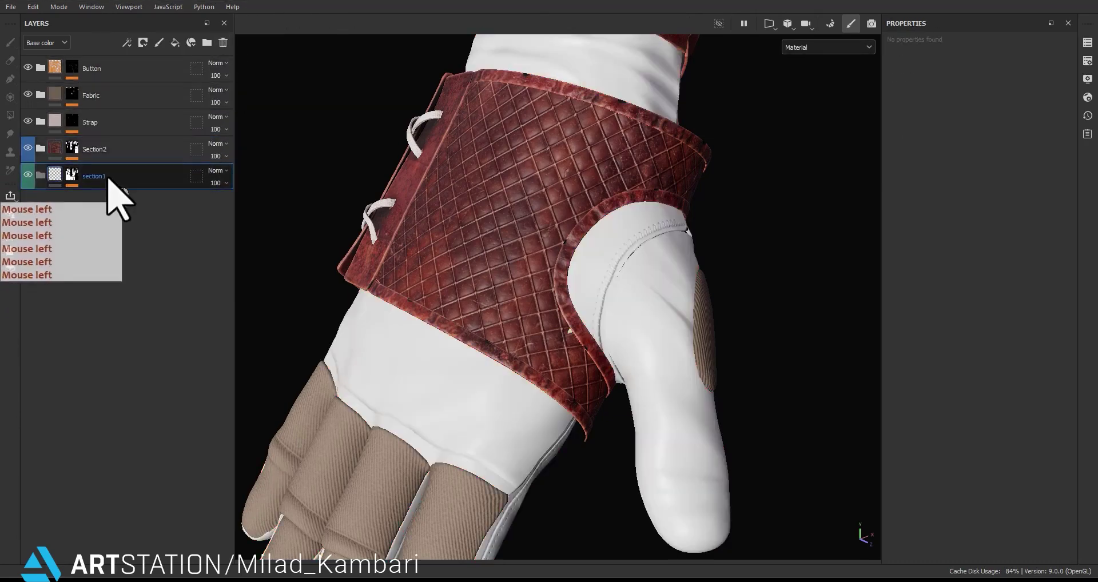
# Search the asset library's smart materials for plastic.
pyautogui.click(184, 46)
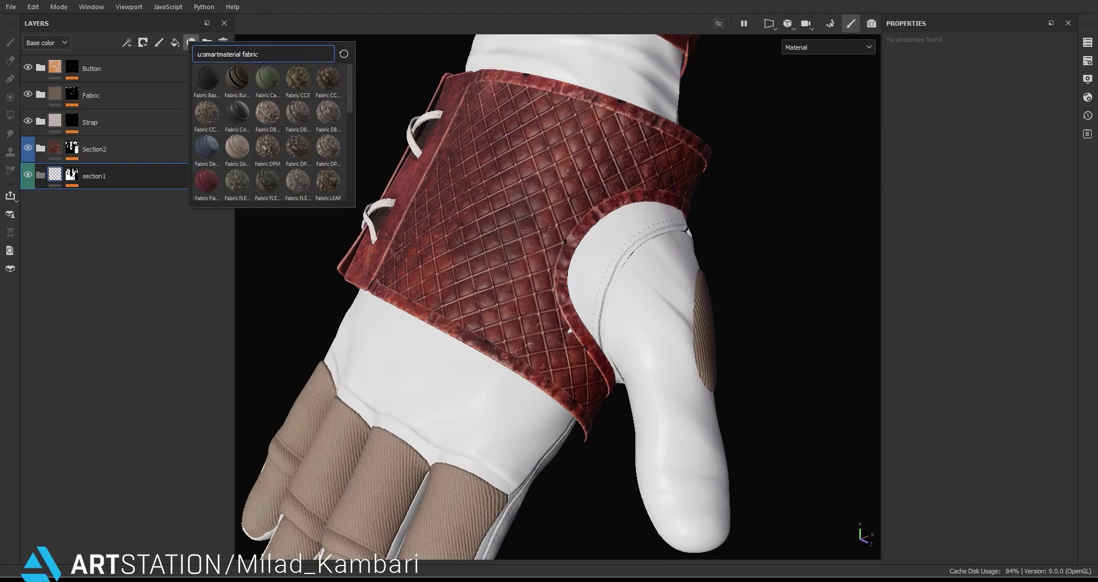
pyautogui.moveTo(1096, 196); pyautogui.dragTo(745, 106)
pyautogui.click(644, 143)
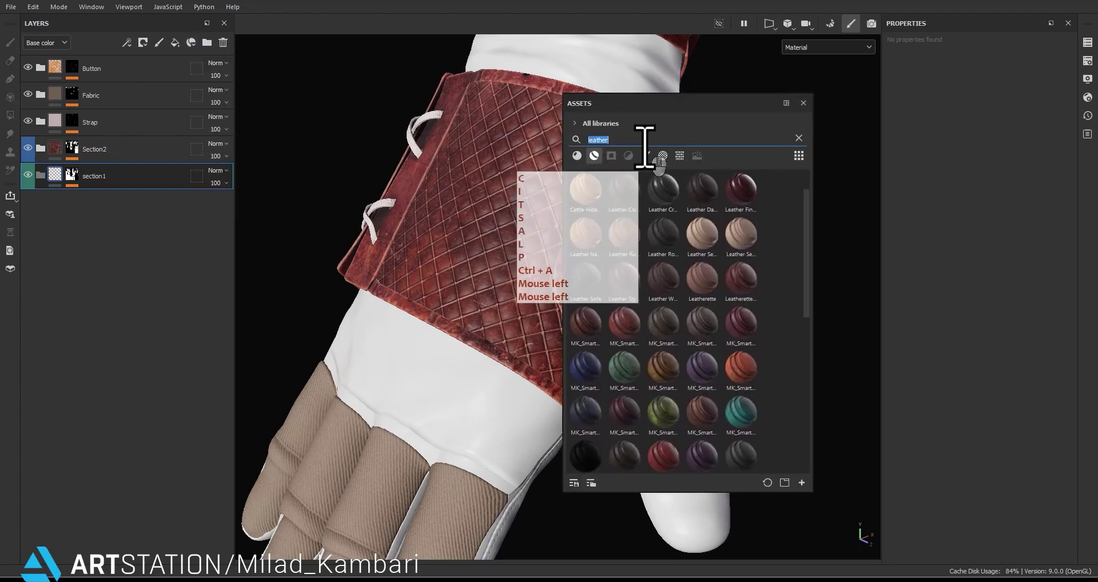
pyautogui.write('plastic')
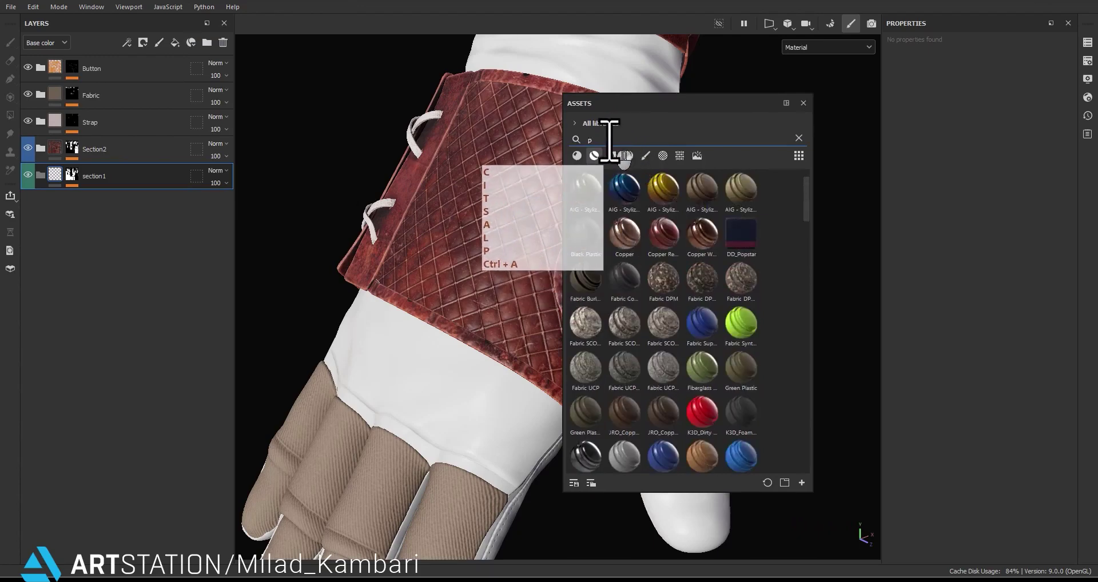
pyautogui.click(610, 142)
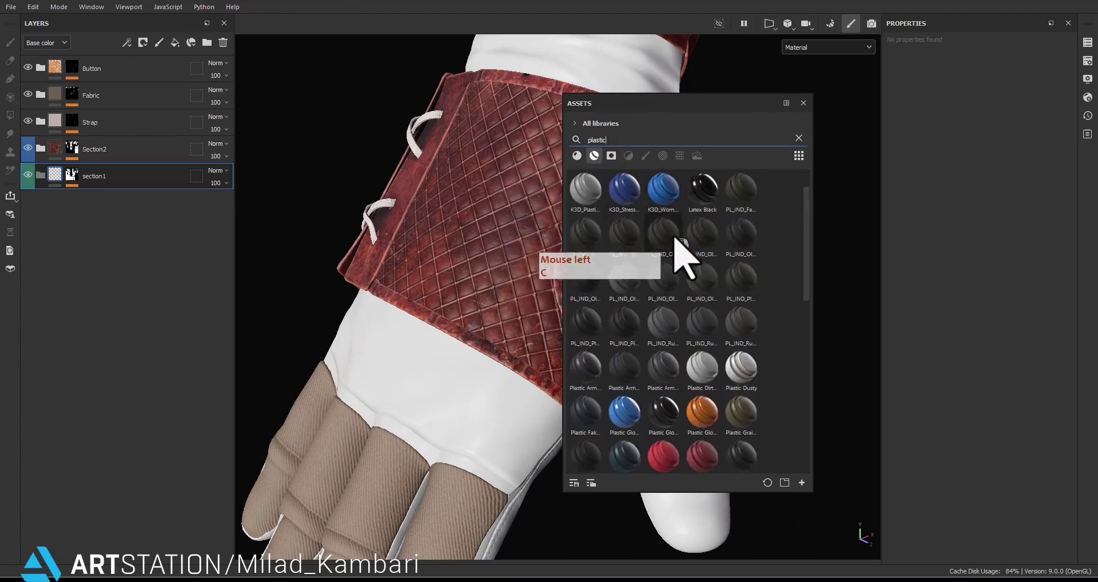
# Add the smart material SmartMaterial_V10_Plastic_02 inside the section1 folder and close the asset library.
pyautogui.scroll(-3, 732, 303)
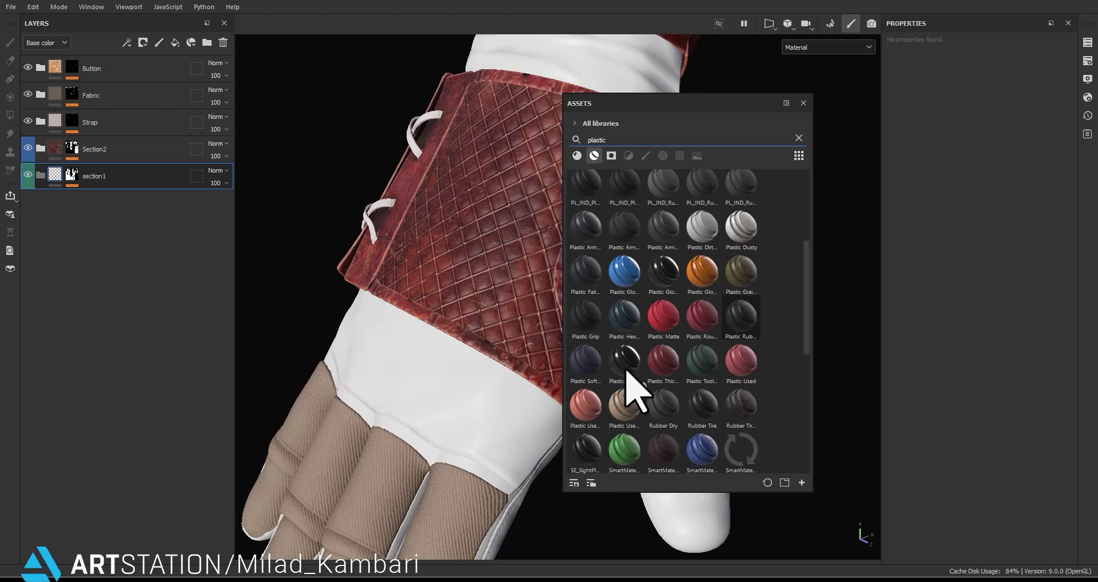
pyautogui.scroll(-6, 635, 357)
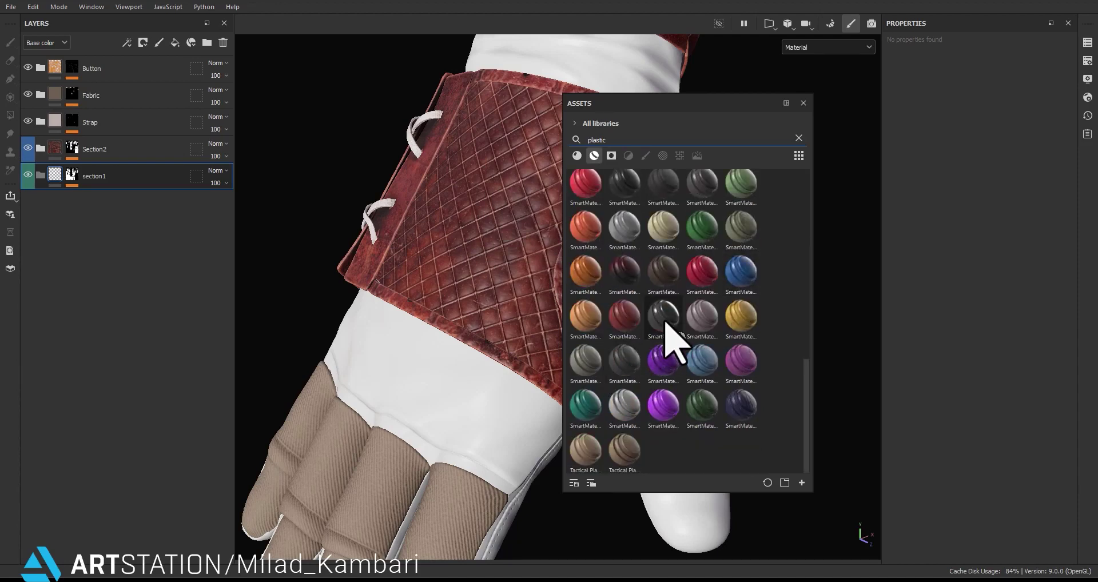
pyautogui.moveTo(665, 322)
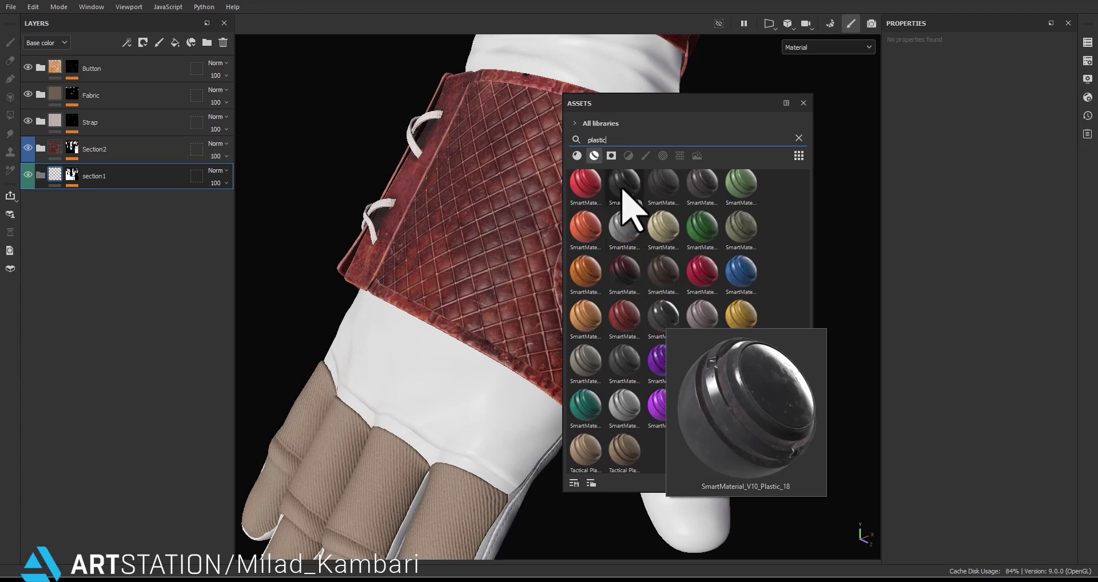
pyautogui.moveTo(623, 190)
pyautogui.moveTo(623, 190); pyautogui.dragTo(132, 170)
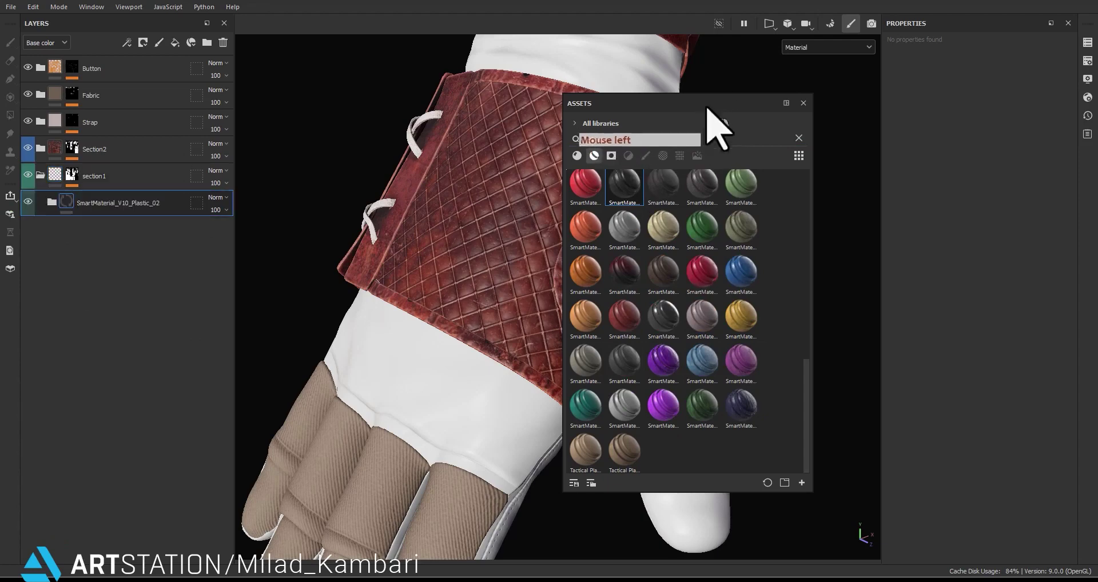
pyautogui.moveTo(706, 106); pyautogui.dragTo(967, 194)
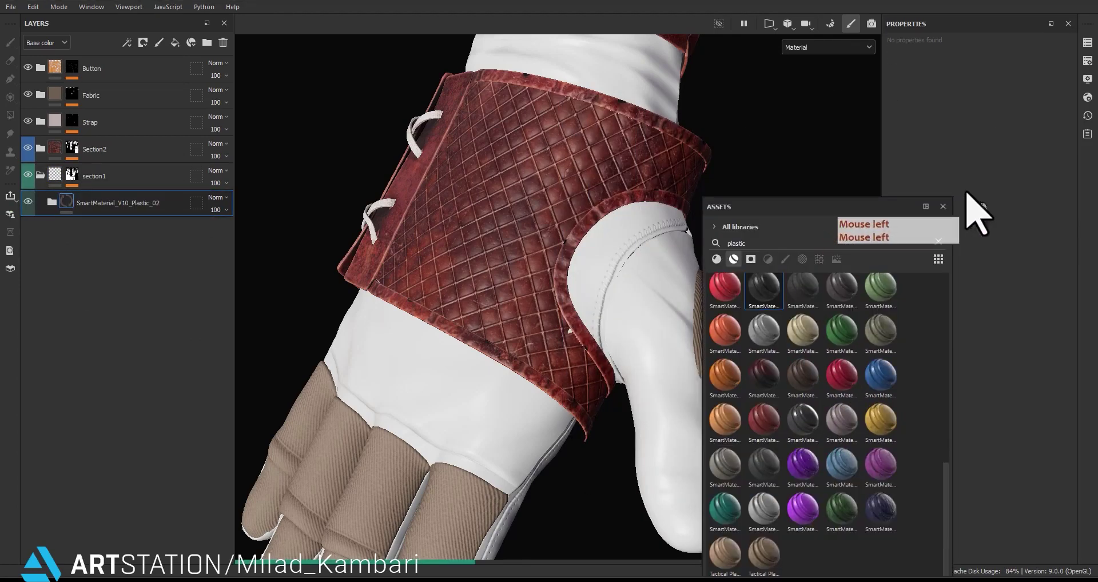
pyautogui.click(943, 206)
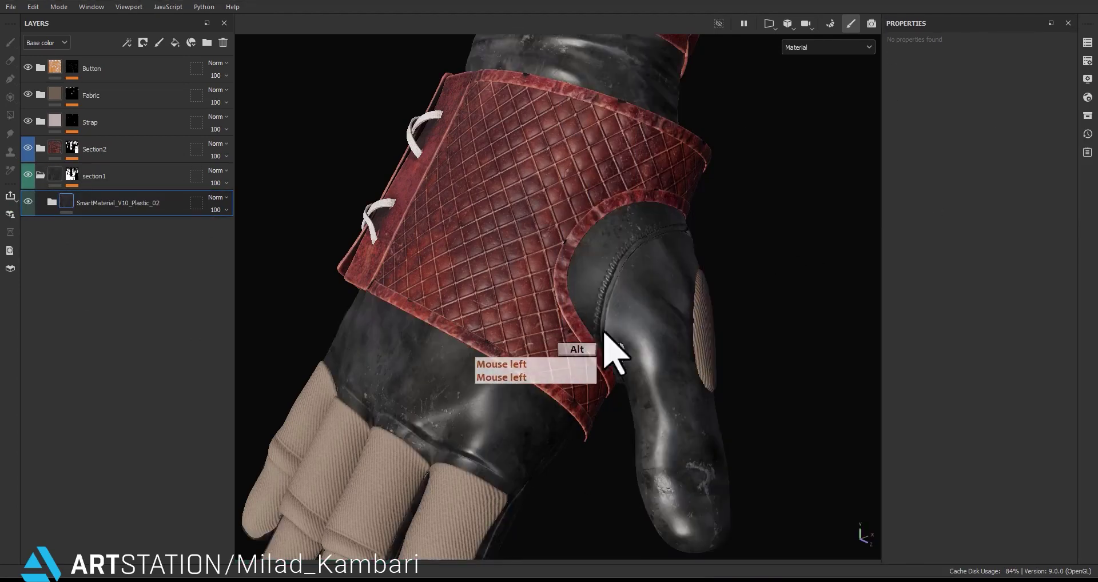
# Examine the plastic smart material on the glove's hand, thumb, wrist and cuff from several angles and distances.
pyautogui.keyDown('alt'); pyautogui.moveTo(607, 351); pyautogui.dragTo(618, 252); pyautogui.keyUp('alt')
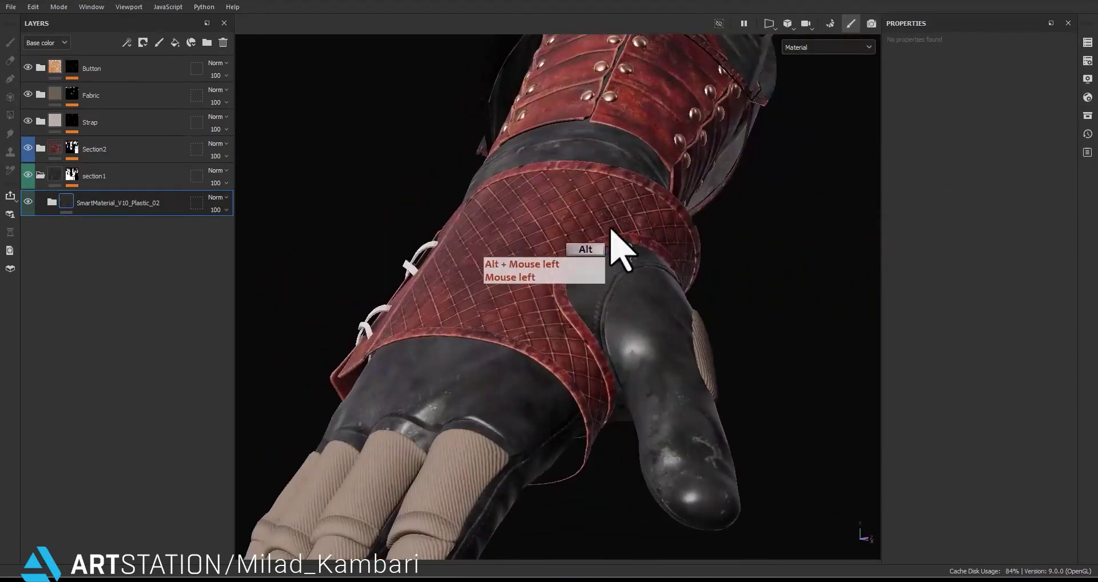
pyautogui.keyDown('alt'); pyautogui.moveTo(618, 253); pyautogui.dragTo(612, 287, button='middle'); pyautogui.keyUp('alt')
pyautogui.keyDown('alt'); pyautogui.moveTo(613, 286); pyautogui.dragTo(854, 273); pyautogui.keyUp('alt')
pyautogui.keyDown('alt'); pyautogui.moveTo(854, 274); pyautogui.dragTo(510, 255, button='right'); pyautogui.keyUp('alt')
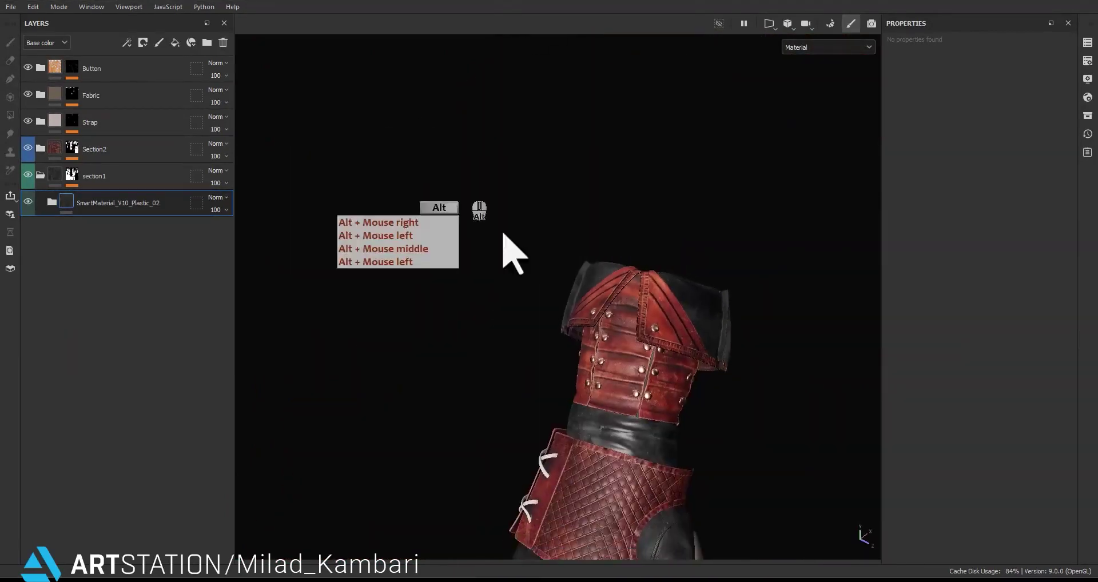
pyautogui.keyDown('alt'); pyautogui.moveTo(510, 254); pyautogui.dragTo(646, 465, button='middle'); pyautogui.keyUp('alt')
pyautogui.keyDown('alt'); pyautogui.moveTo(647, 465); pyautogui.dragTo(605, 256); pyautogui.keyUp('alt')
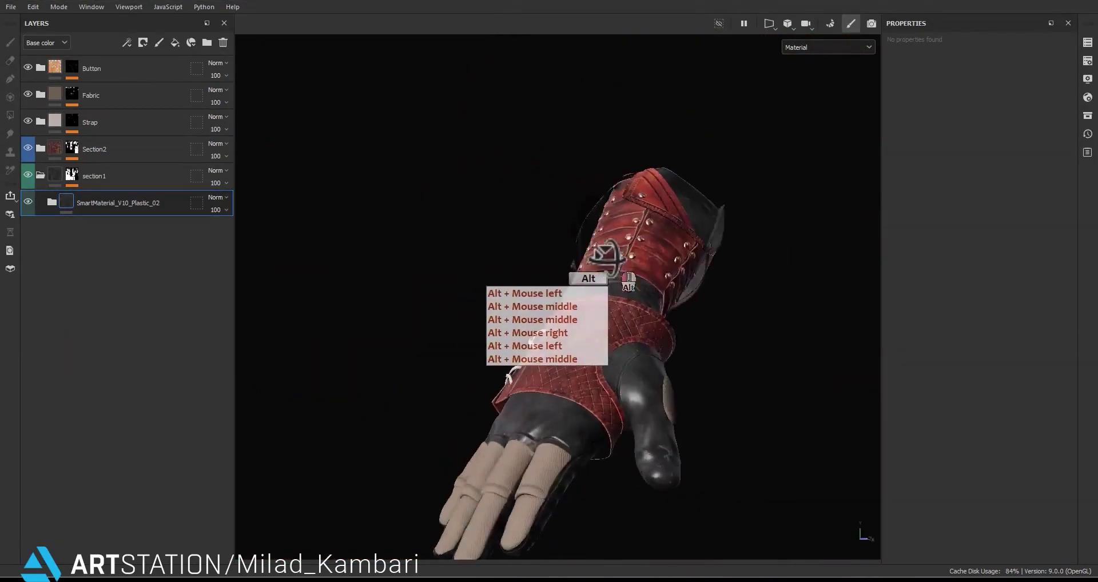
pyautogui.keyDown('alt'); pyautogui.moveTo(574, 298); pyautogui.dragTo(570, 350); pyautogui.keyUp('alt')
pyautogui.keyDown('alt'); pyautogui.moveTo(570, 350); pyautogui.dragTo(578, 280, button='middle'); pyautogui.keyUp('alt')
pyautogui.keyDown('alt'); pyautogui.moveTo(577, 280); pyautogui.dragTo(554, 255); pyautogui.keyUp('alt')
pyautogui.scroll(6, 490, 343)
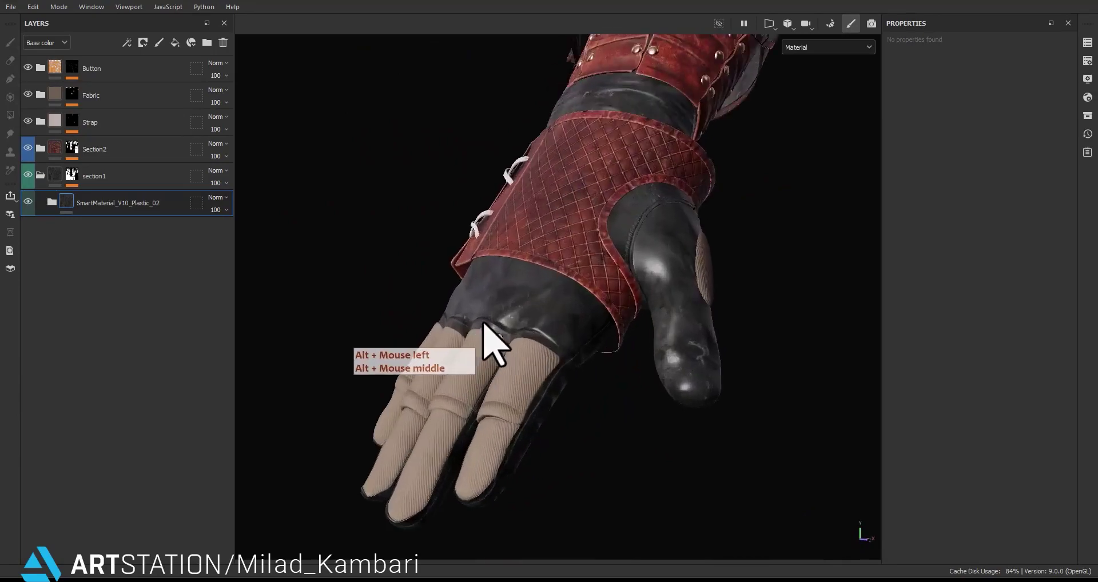
pyautogui.keyDown('alt'); pyautogui.moveTo(699, 323); pyautogui.dragTo(726, 252); pyautogui.keyUp('alt')
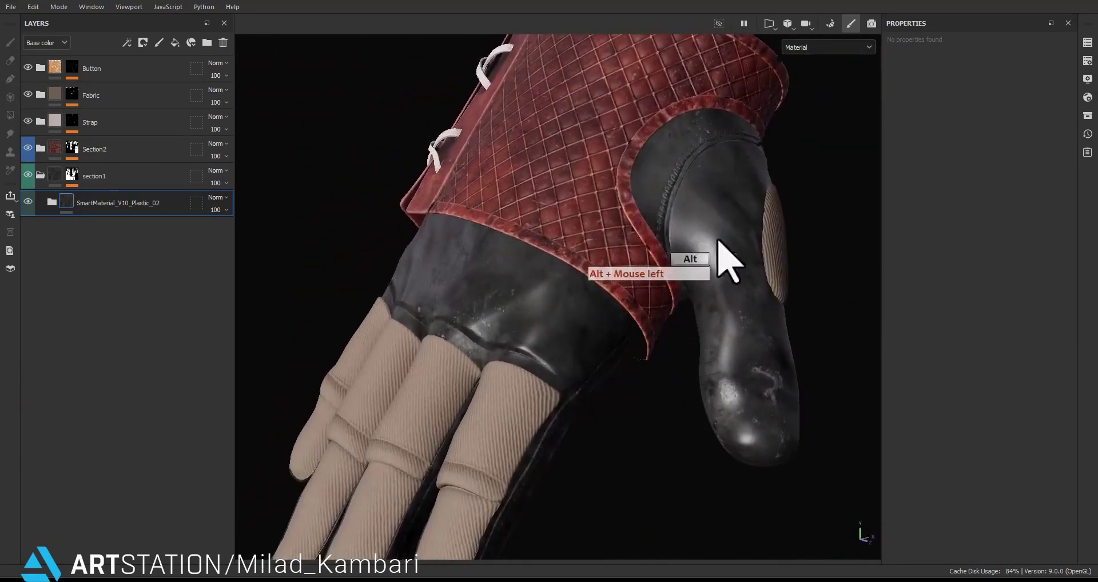
pyautogui.keyDown('alt'); pyautogui.moveTo(726, 253); pyautogui.dragTo(674, 312, button='middle'); pyautogui.keyUp('alt')
pyautogui.moveTo(674, 311)
pyautogui.keyDown('alt'); pyautogui.mouseDown()
pyautogui.moveTo(672, 345)
pyautogui.moveTo(685, 320)
pyautogui.mouseUp(); pyautogui.keyUp('alt')
pyautogui.keyDown('alt'); pyautogui.moveTo(684, 320); pyautogui.dragTo(611, 100, button='right'); pyautogui.keyUp('alt')
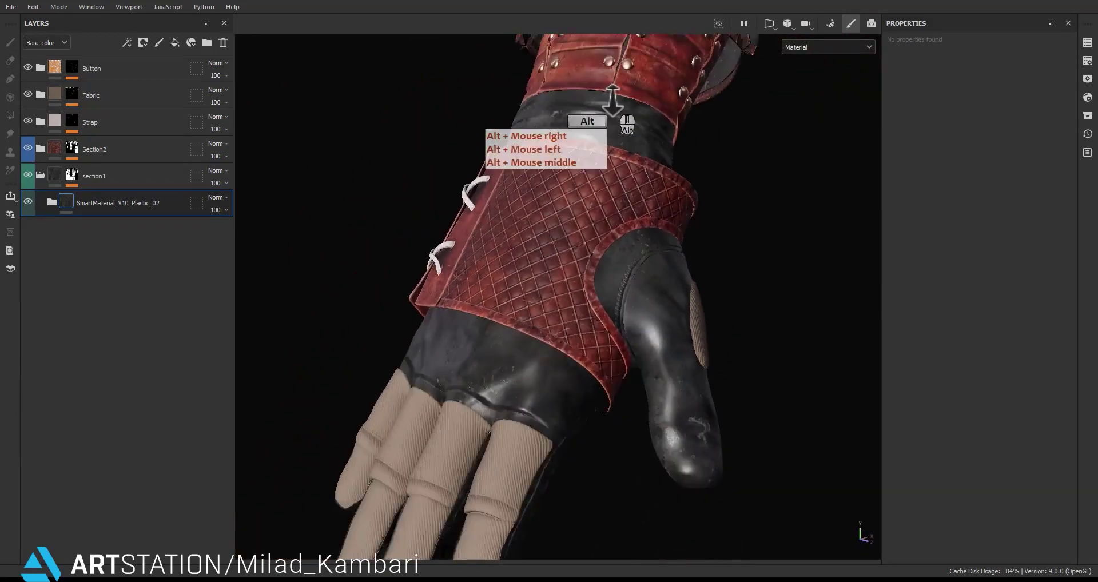
pyautogui.keyDown('alt'); pyautogui.moveTo(611, 99); pyautogui.dragTo(609, 280, button='middle'); pyautogui.keyUp('alt')
pyautogui.keyDown('alt'); pyautogui.moveTo(609, 280); pyautogui.dragTo(630, 201); pyautogui.keyUp('alt')
pyautogui.keyDown('alt'); pyautogui.moveTo(629, 201); pyautogui.dragTo(583, 240, button='middle'); pyautogui.keyUp('alt')
pyautogui.keyDown('alt'); pyautogui.moveTo(583, 240); pyautogui.dragTo(578, 263); pyautogui.keyUp('alt')
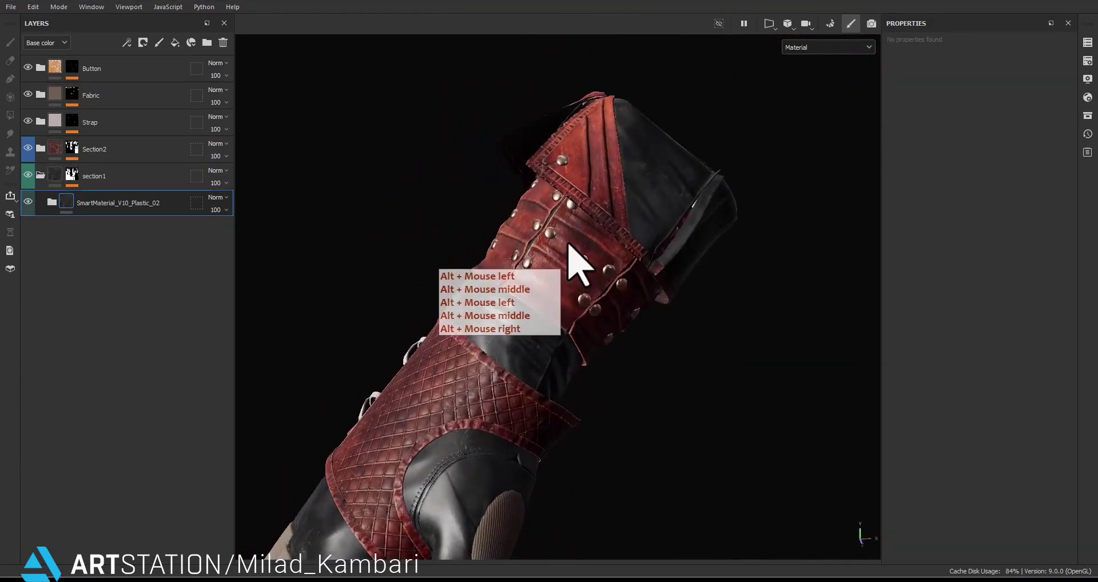
pyautogui.keyDown('alt'); pyautogui.moveTo(584, 244); pyautogui.dragTo(572, 188, button='middle'); pyautogui.keyUp('alt')
pyautogui.keyDown('alt'); pyautogui.moveTo(572, 189); pyautogui.dragTo(88, 299); pyautogui.keyUp('alt')
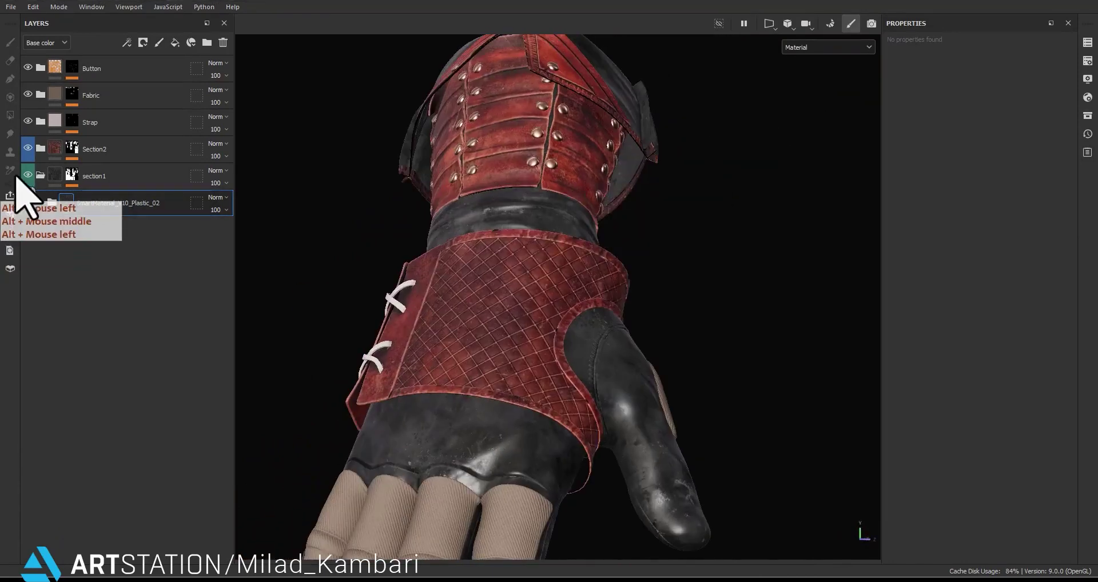
# Collapse the section1 folder and add a fill layer named Curvature above it with only the color channel enabled.
pyautogui.moveTo(36, 176); pyautogui.dragTo(101, 176)
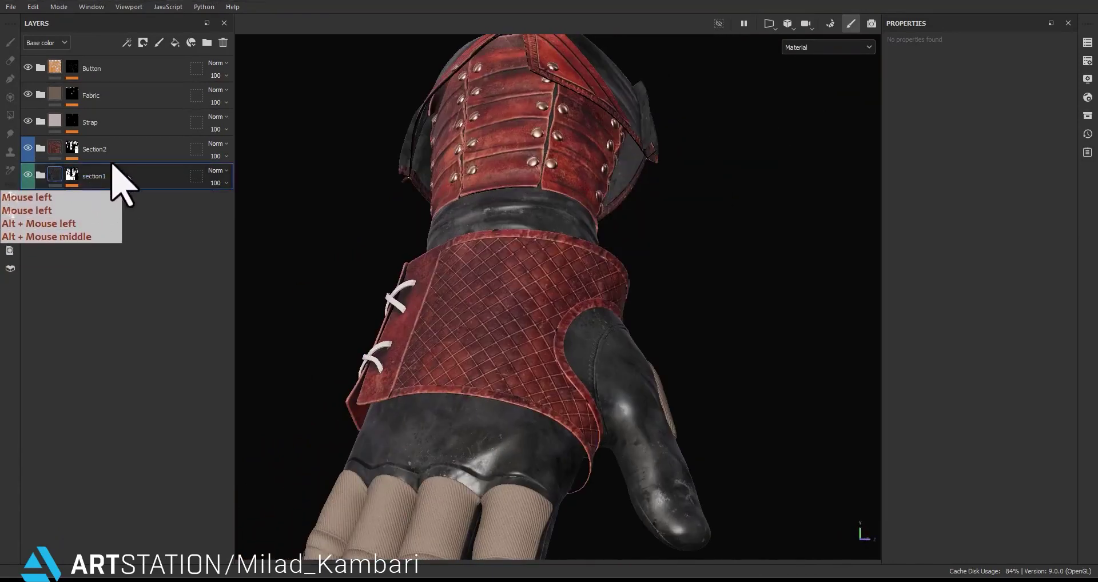
pyautogui.click(175, 43)
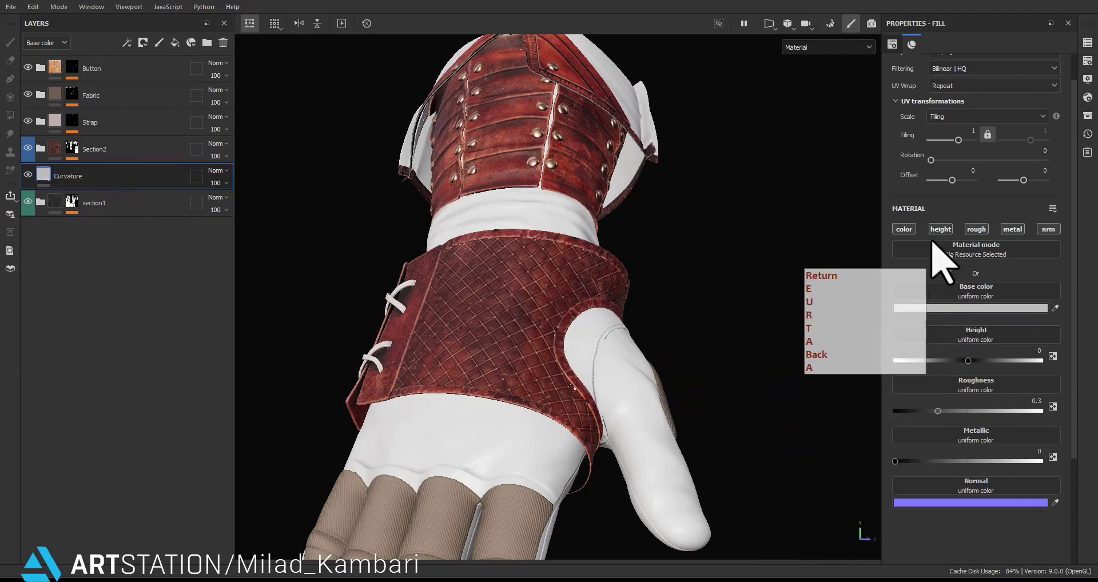
pyautogui.keyDown('alt'); pyautogui.click(904, 228); pyautogui.keyUp('alt')
# Assign the glove's baked curvature map to the Curvature layer's base color.
pyautogui.click(964, 293)
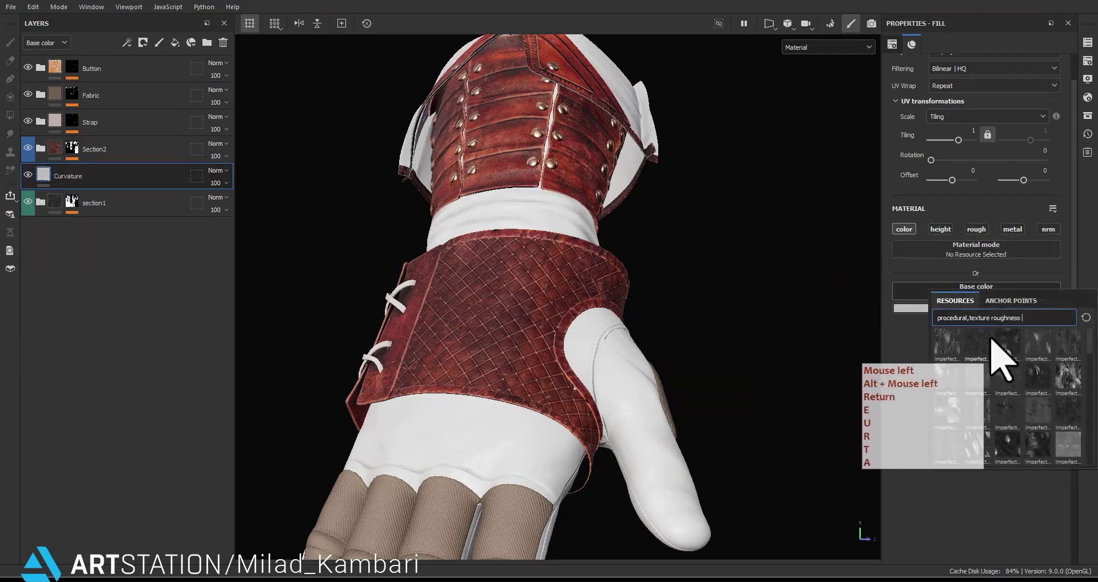
pyautogui.press('BackSpace')
pyautogui.press('BackSpace')
pyautogui.press('BackSpace')
pyautogui.press('BackSpace')
pyautogui.press('BackSpace')
pyautogui.press('BackSpace')
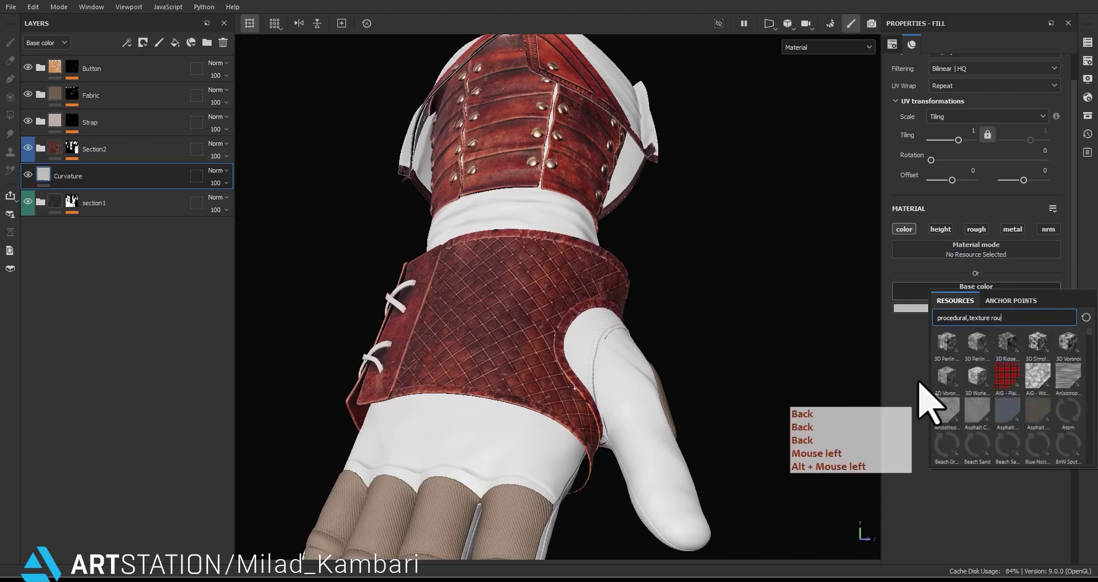
pyautogui.write('curvat')
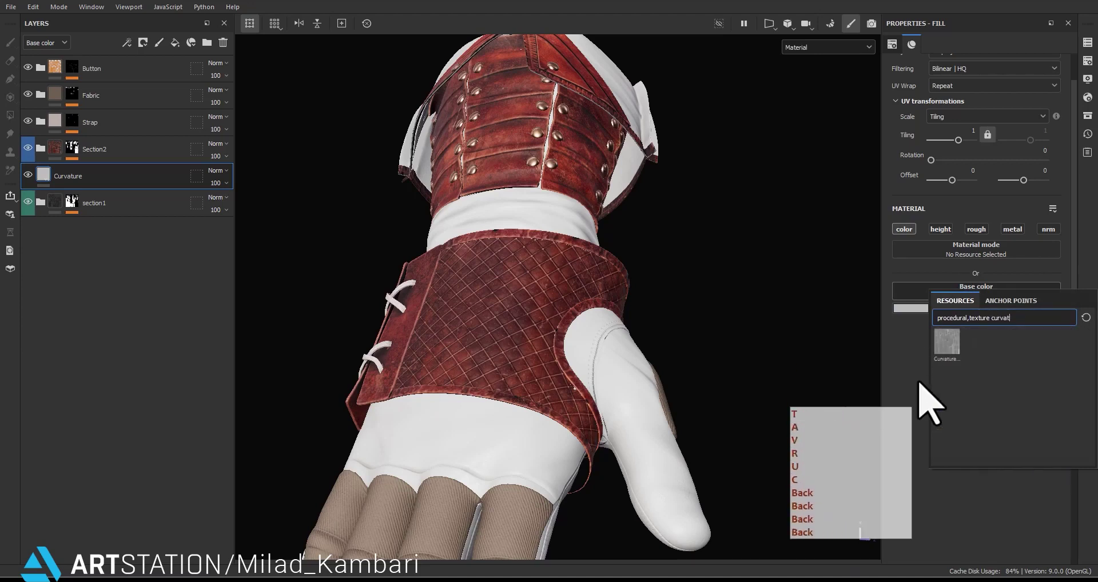
pyautogui.click(950, 349)
# Examine the curvature map's effect on the thumb stitching, the back of the hand and the finger seams.
pyautogui.keyDown('alt'); pyautogui.moveTo(738, 347); pyautogui.dragTo(733, 293, button='middle'); pyautogui.keyUp('alt')
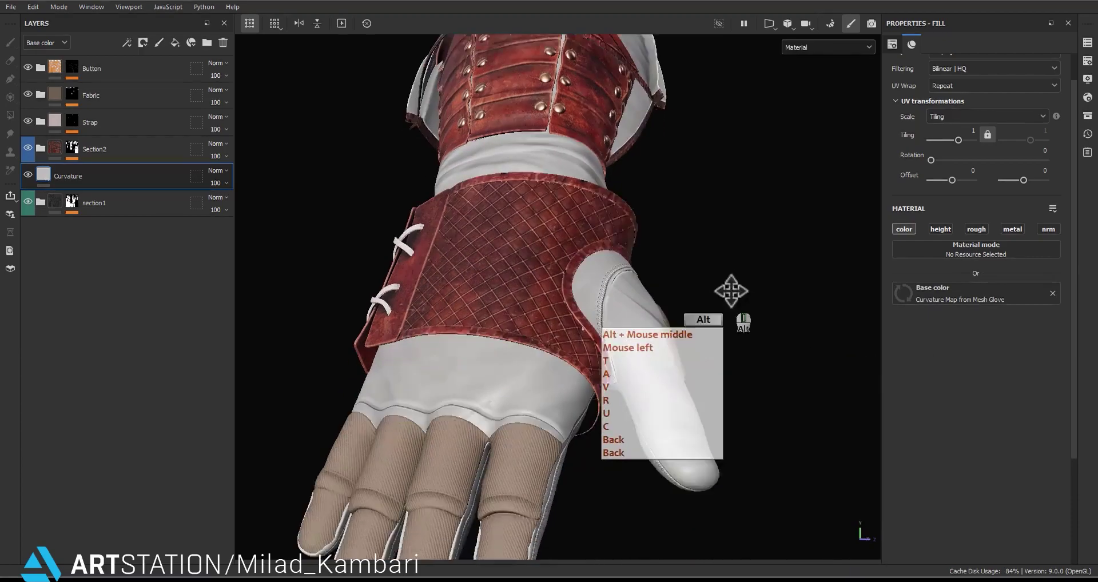
pyautogui.keyDown('alt'); pyautogui.moveTo(733, 292); pyautogui.dragTo(596, 299); pyautogui.keyUp('alt')
pyautogui.scroll(8, 568, 252)
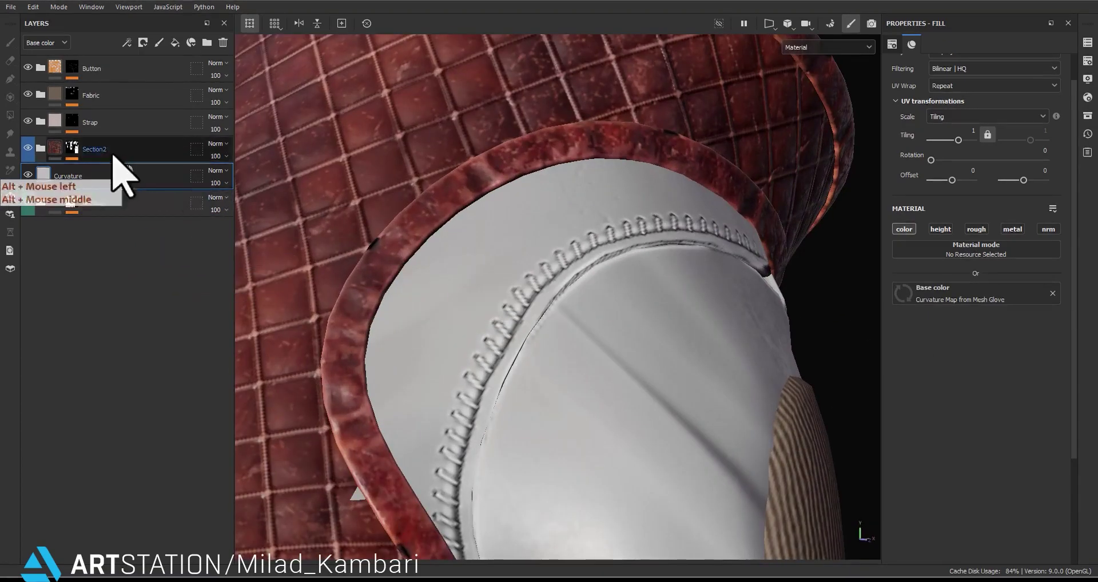
pyautogui.click(162, 200)
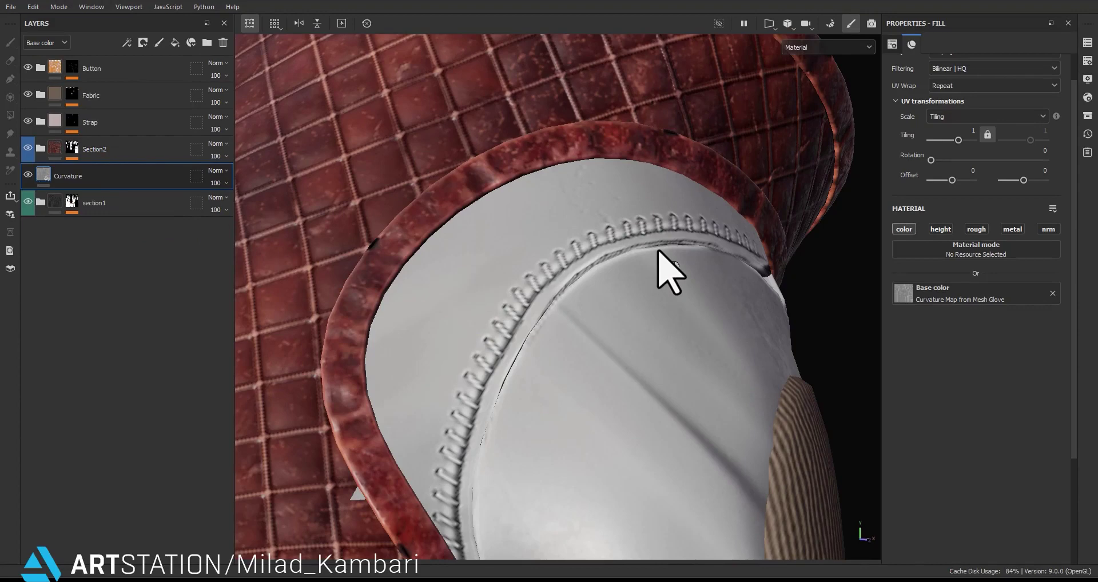
pyautogui.scroll(-5, 649, 237)
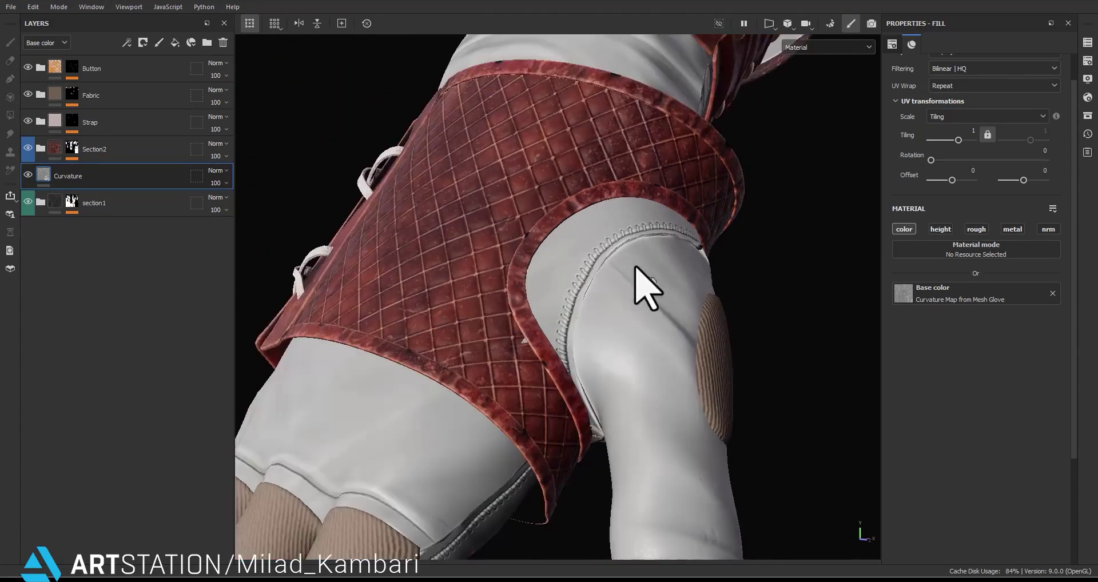
pyautogui.keyDown('alt'); pyautogui.moveTo(637, 264); pyautogui.dragTo(669, 166, button='middle'); pyautogui.keyUp('alt')
pyautogui.keyDown('alt'); pyautogui.moveTo(669, 166); pyautogui.dragTo(566, 284, button='right'); pyautogui.keyUp('alt')
pyautogui.keyDown('alt'); pyautogui.moveTo(566, 284); pyautogui.dragTo(611, 352, button='middle'); pyautogui.keyUp('alt')
pyautogui.keyDown('alt'); pyautogui.moveTo(611, 352); pyautogui.dragTo(681, 294); pyautogui.keyUp('alt')
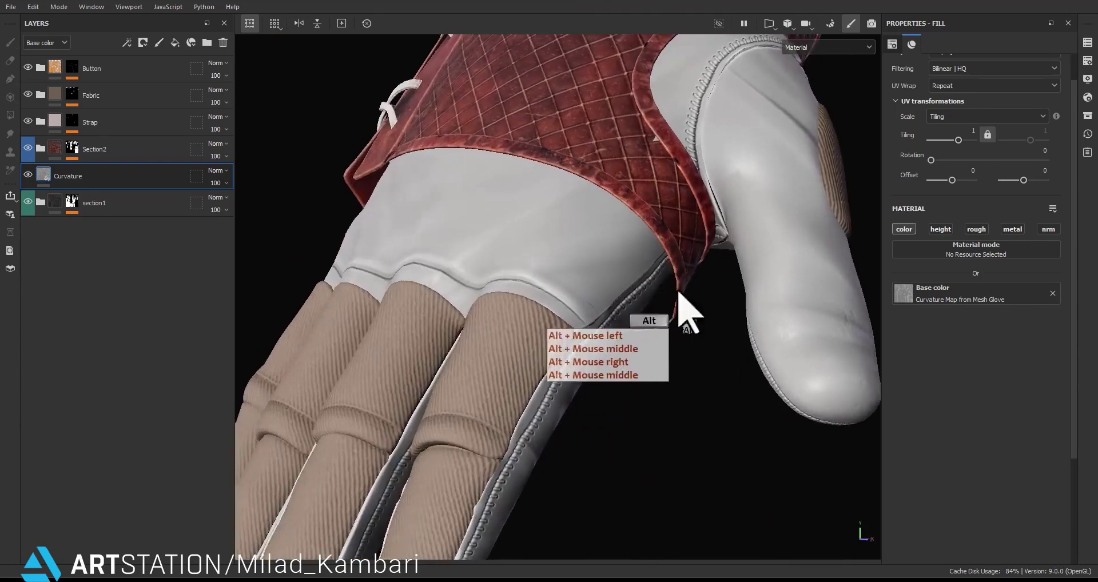
pyautogui.keyDown('alt'); pyautogui.moveTo(681, 294); pyautogui.dragTo(630, 368, button='middle'); pyautogui.keyUp('alt')
pyautogui.keyDown('alt'); pyautogui.moveTo(630, 368); pyautogui.dragTo(927, 357); pyautogui.keyUp('alt')
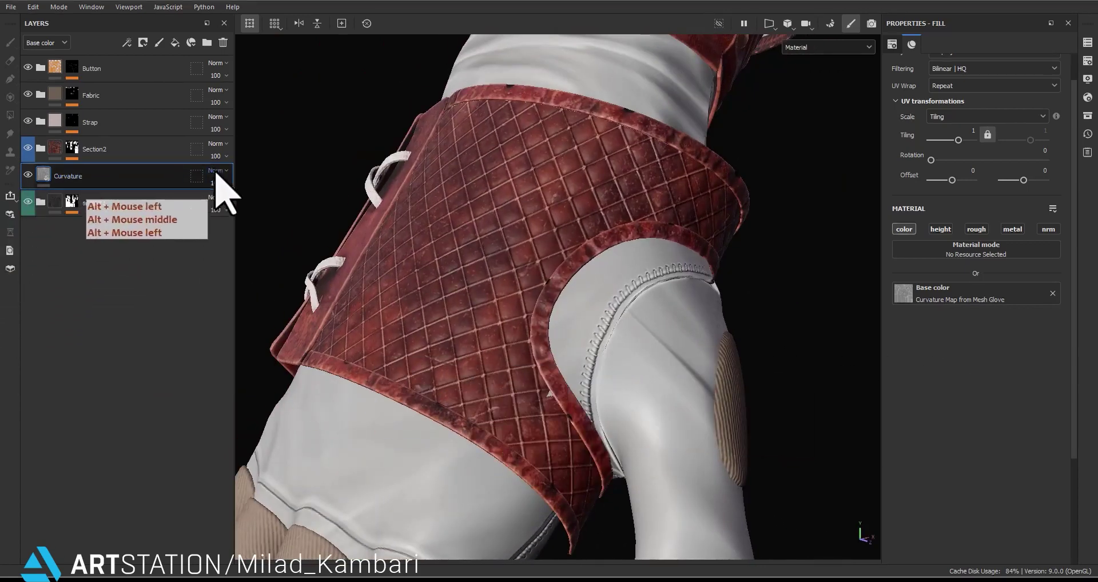
# Set the Curvature layer's base color blending mode to Soft light.
pyautogui.click(217, 172)
pyautogui.click(235, 411)
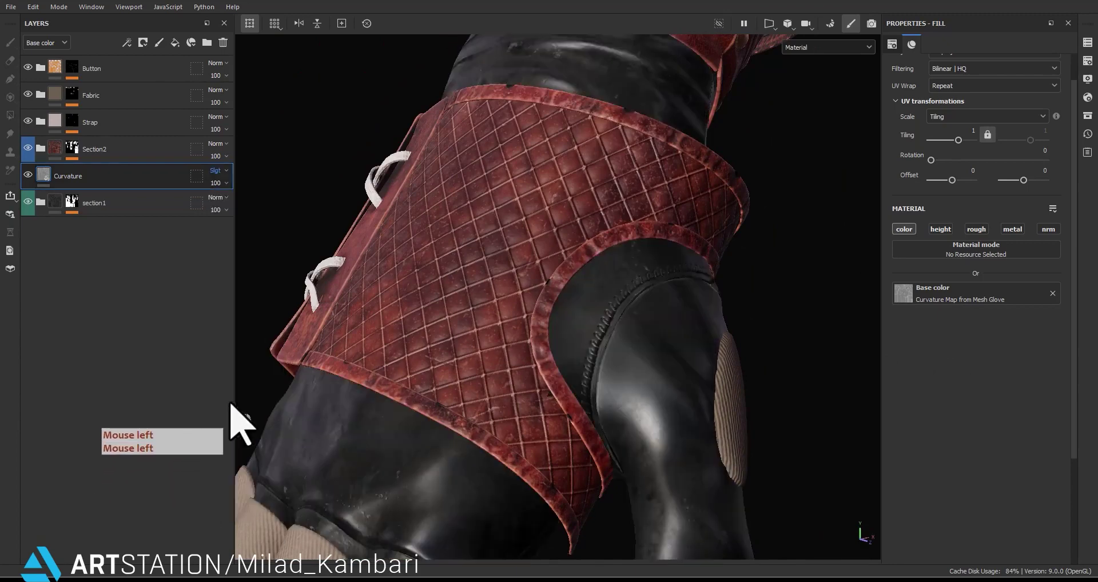
pyautogui.keyDown('alt'); pyautogui.moveTo(343, 398); pyautogui.dragTo(183, 244, button='middle'); pyautogui.keyUp('alt')
# Add a levels adjustment to the Curvature layer's base color with input white at 0.445 and midtone at 1.224.
pyautogui.rightClick(66, 175)
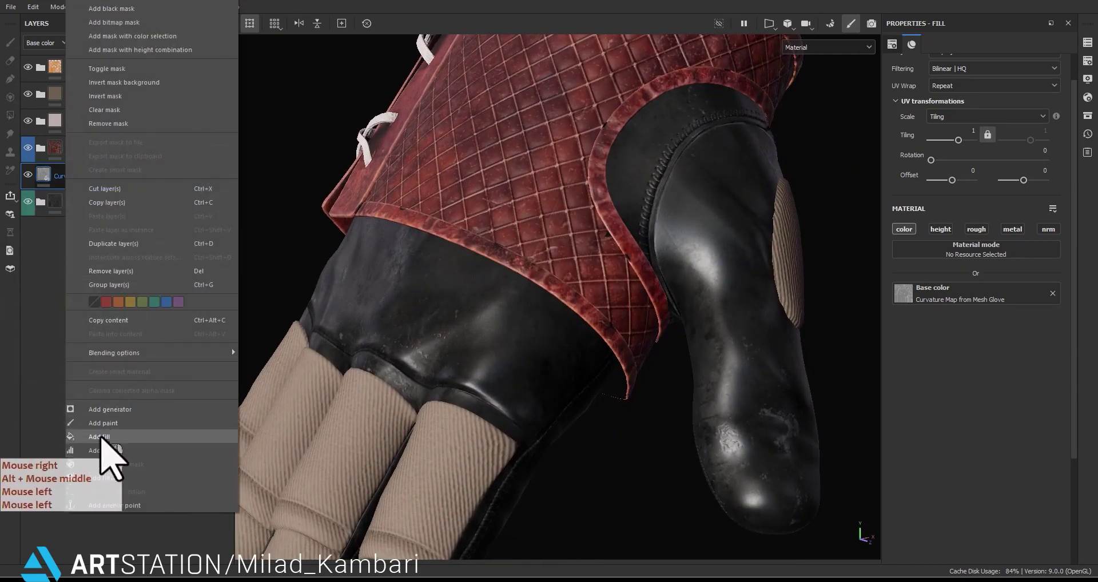
pyautogui.click(104, 452)
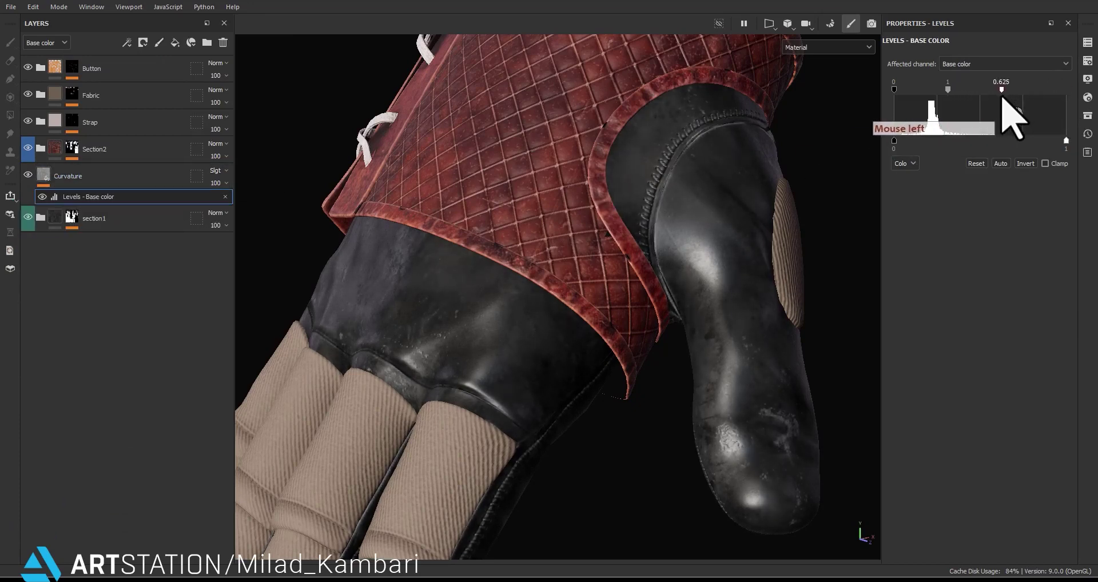
pyautogui.moveTo(992, 107); pyautogui.dragTo(967, 113)
pyautogui.moveTo(968, 113); pyautogui.dragTo(932, 97)
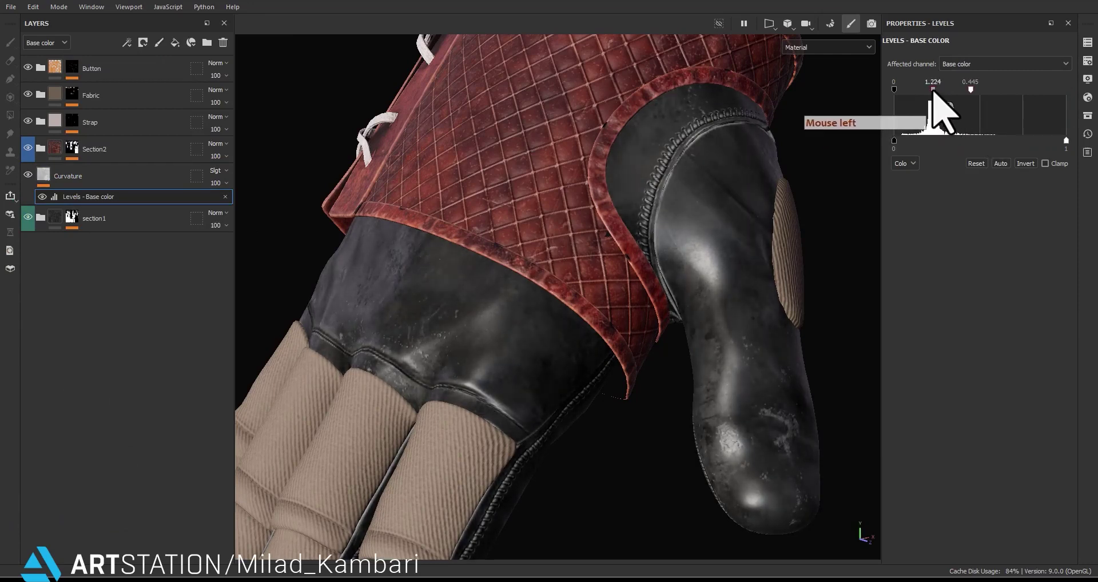
# Examine the highlighted seams and stitches on the fingertips, thumb and back of the hand.
pyautogui.keyDown('alt'); pyautogui.moveTo(581, 323); pyautogui.dragTo(571, 220, button='middle'); pyautogui.keyUp('alt')
pyautogui.keyDown('alt'); pyautogui.moveTo(566, 209); pyautogui.dragTo(648, 99); pyautogui.keyUp('alt')
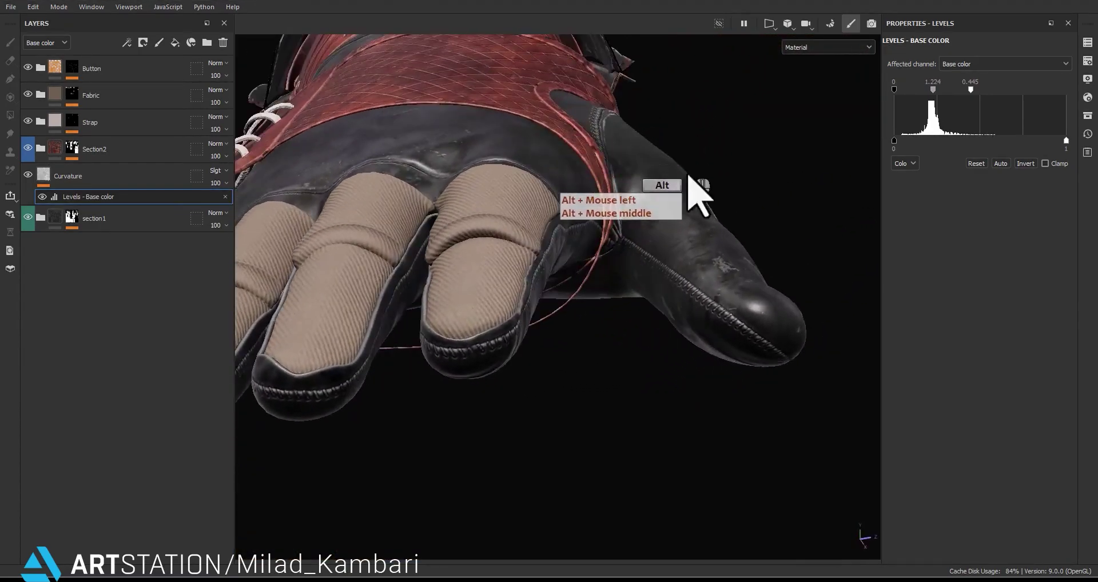
pyautogui.keyDown('alt'); pyautogui.moveTo(686, 174); pyautogui.dragTo(624, 254, button='middle'); pyautogui.keyUp('alt')
pyautogui.keyDown('alt'); pyautogui.moveTo(623, 255); pyautogui.dragTo(426, 189); pyautogui.keyUp('alt')
pyautogui.keyDown('alt'); pyautogui.moveTo(658, 258); pyautogui.dragTo(803, 406); pyautogui.keyUp('alt')
pyautogui.keyDown('alt'); pyautogui.moveTo(629, 389); pyautogui.dragTo(682, 233, button='middle'); pyautogui.keyUp('alt')
pyautogui.keyDown('alt'); pyautogui.moveTo(683, 231); pyautogui.dragTo(767, 188); pyautogui.keyUp('alt')
pyautogui.keyDown('alt'); pyautogui.moveTo(663, 115); pyautogui.dragTo(671, 84, button='right'); pyautogui.keyUp('alt')
pyautogui.keyDown('alt'); pyautogui.moveTo(672, 84); pyautogui.dragTo(723, 233, button='middle'); pyautogui.keyUp('alt')
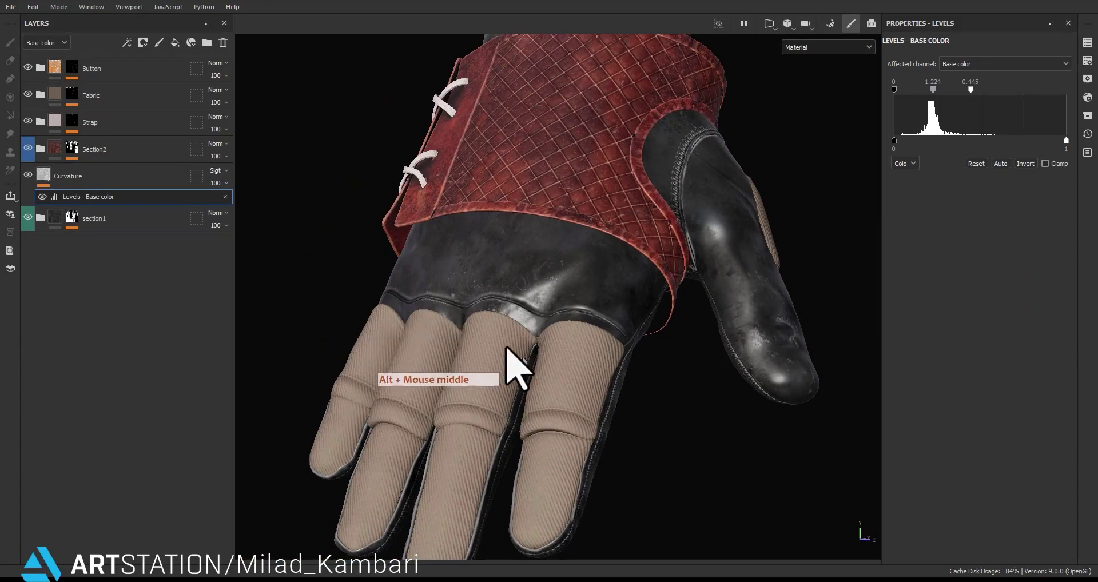
# Add a paint layer named "stitches" directly above Section2.
pyautogui.moveTo(616, 308)
pyautogui.keyDown('alt'); pyautogui.mouseDown()
pyautogui.moveTo(875, 245)
pyautogui.moveTo(535, 291)
pyautogui.moveTo(610, 326)
pyautogui.moveTo(623, 314)
pyautogui.mouseUp(); pyautogui.keyUp('alt')
pyautogui.keyDown('alt'); pyautogui.moveTo(632, 162); pyautogui.dragTo(632, 167, button='right'); pyautogui.keyUp('alt')
pyautogui.keyDown('alt'); pyautogui.moveTo(632, 167); pyautogui.dragTo(639, 266, button='middle'); pyautogui.keyUp('alt')
pyautogui.scroll(-3, 614, 240)
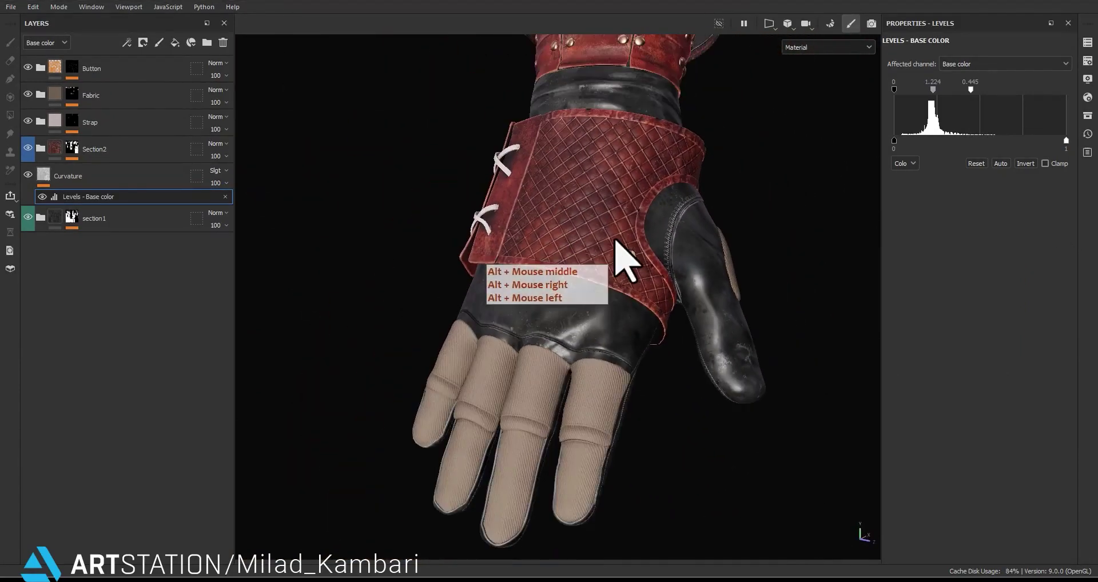
pyautogui.keyDown('alt'); pyautogui.moveTo(654, 320); pyautogui.dragTo(667, 397, button='middle'); pyautogui.keyUp('alt')
pyautogui.keyDown('alt'); pyautogui.moveTo(667, 397); pyautogui.dragTo(589, 174, button='right'); pyautogui.keyUp('alt')
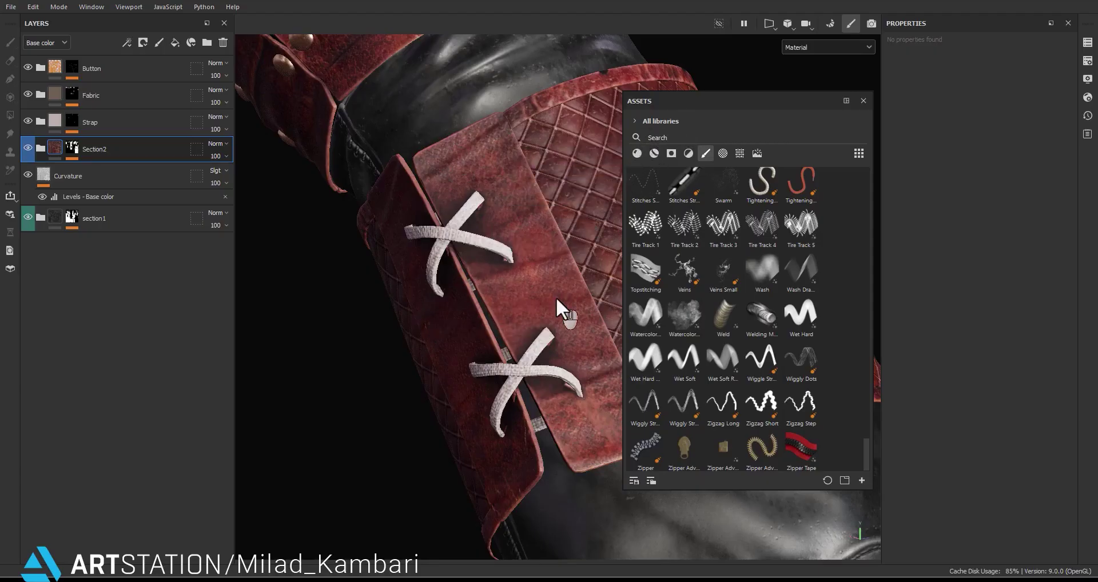
pyautogui.click(158, 43)
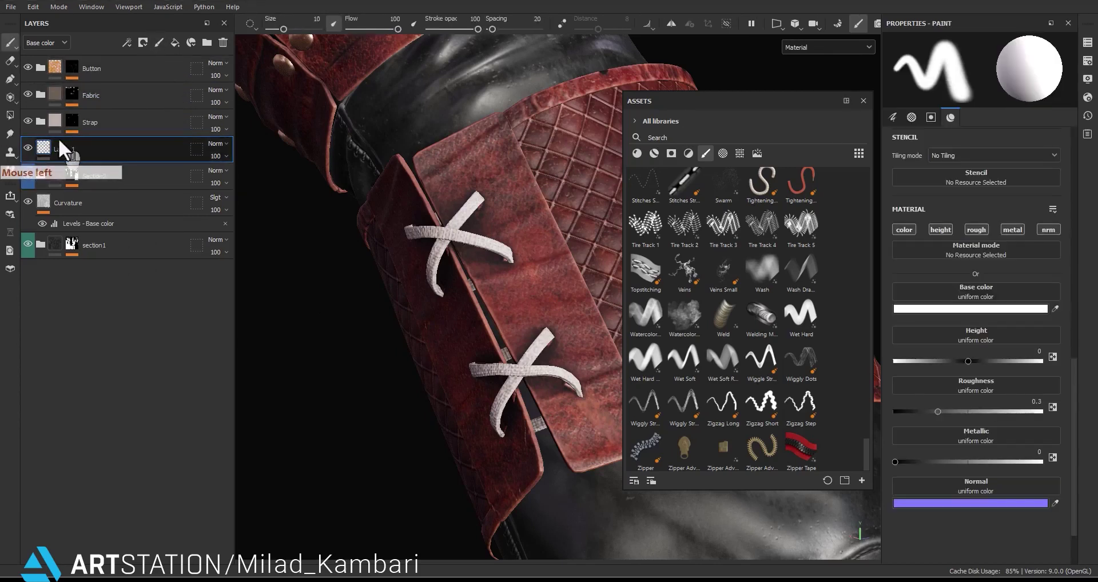
pyautogui.doubleClick(63, 149)
pyautogui.write('stitches')
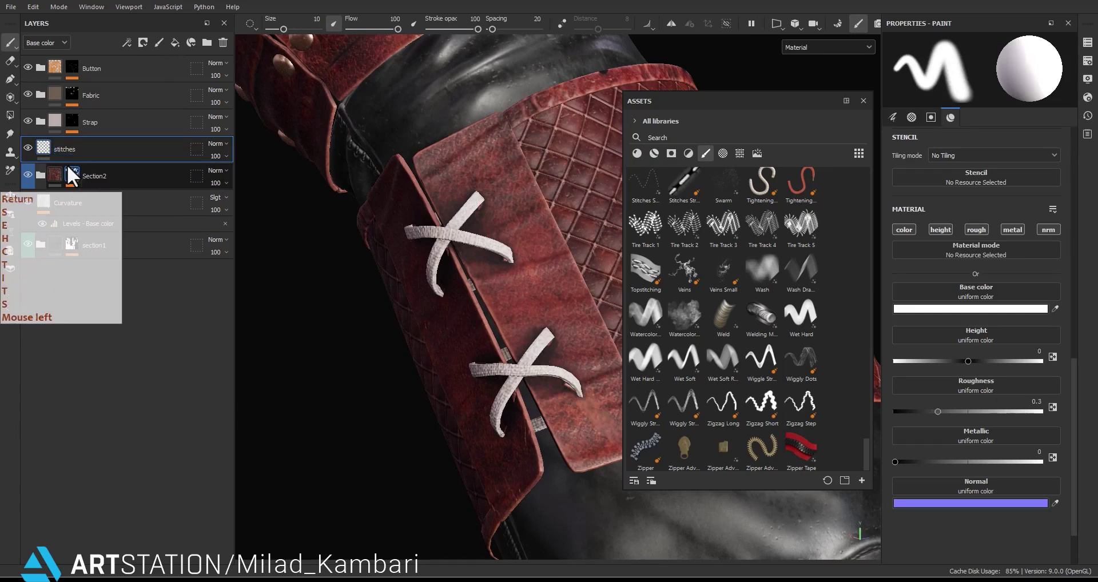
# Set up the Paint along path tool with the Topstitching brush.
pyautogui.click(9, 79)
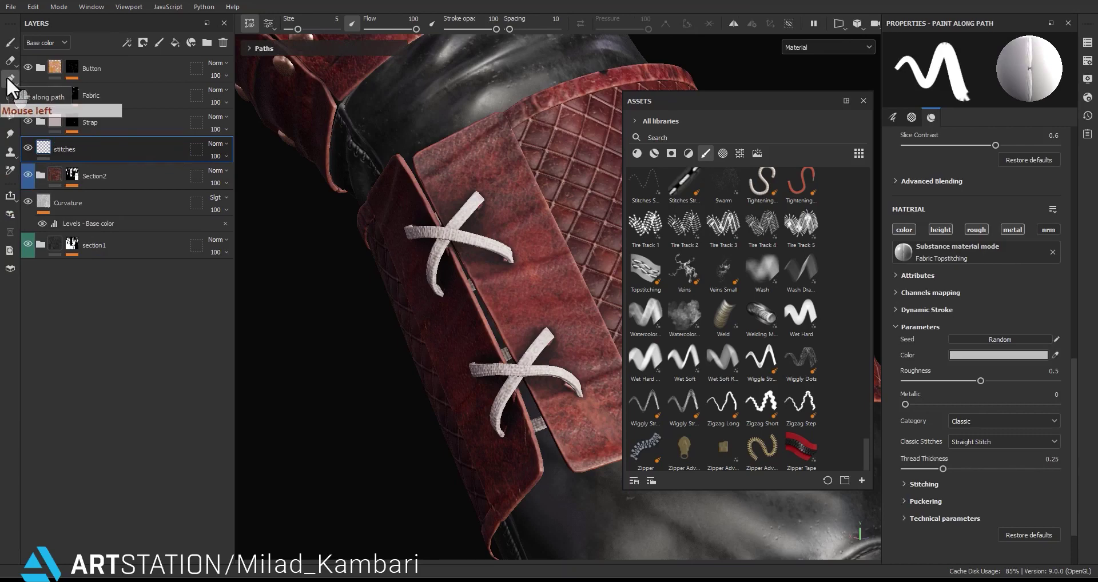
pyautogui.click(8, 80)
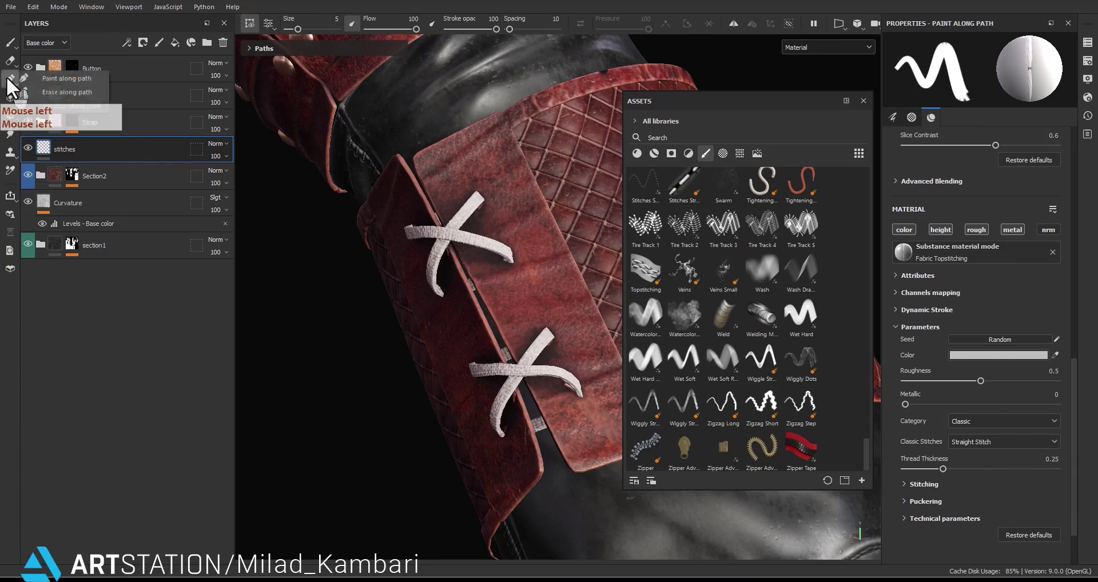
pyautogui.click(67, 80)
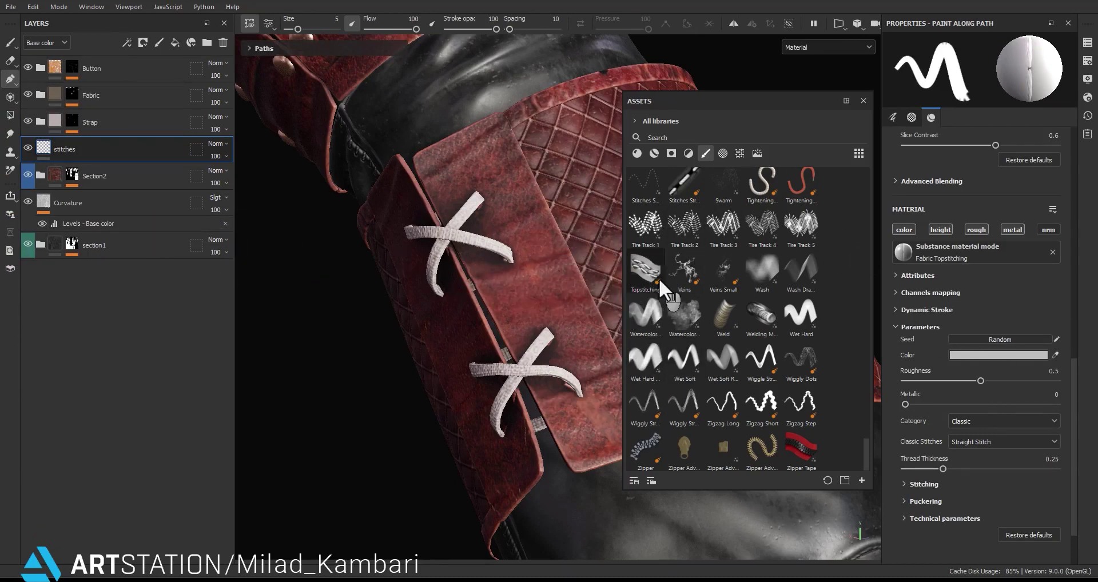
pyautogui.moveTo(643, 270)
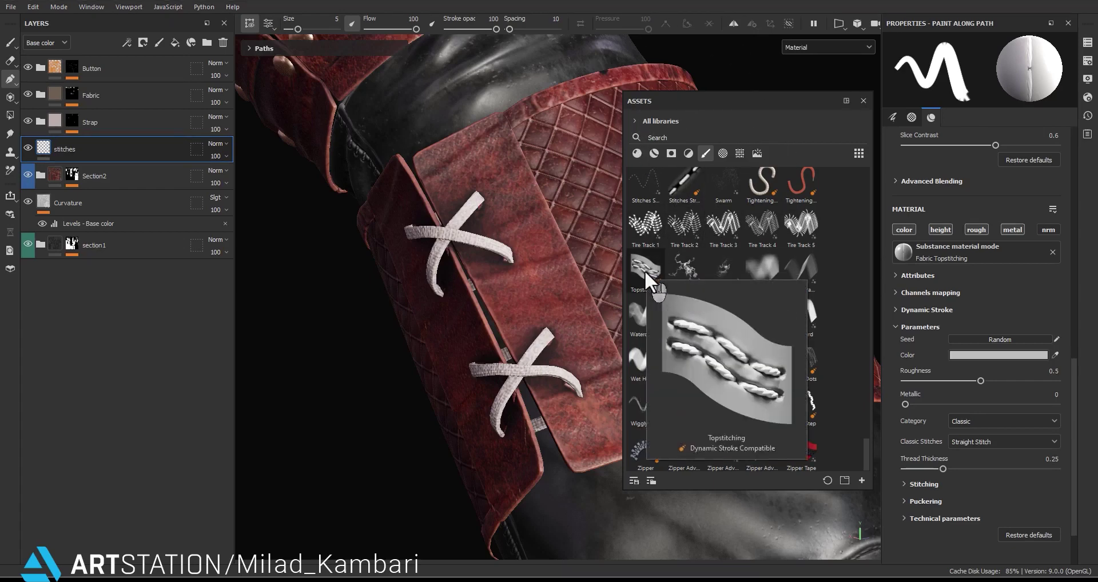
pyautogui.moveTo(812, 454)
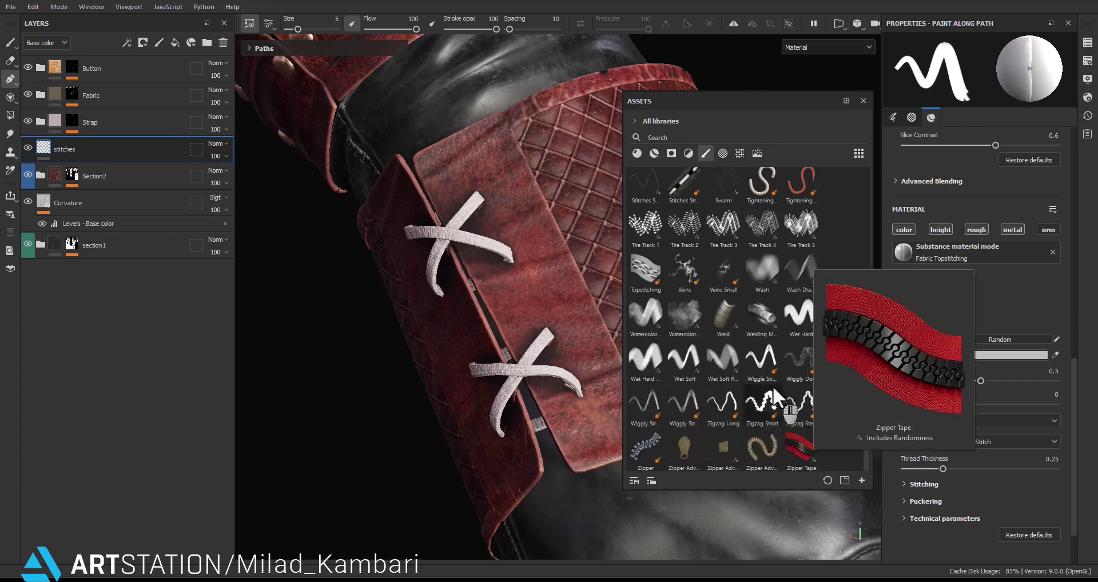
pyautogui.scroll(10, 756, 344)
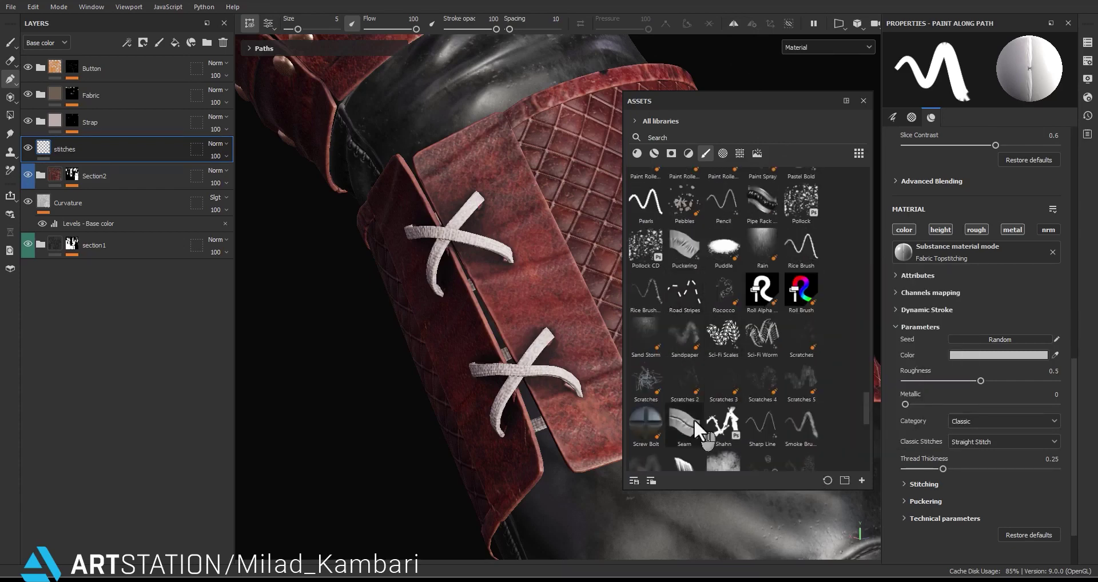
pyautogui.moveTo(681, 255)
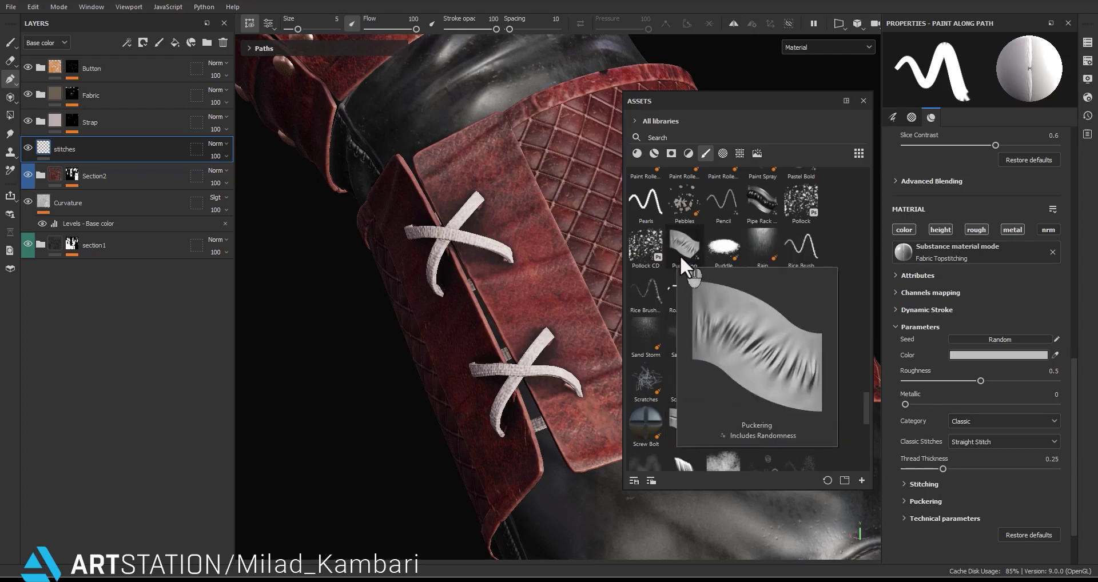
pyautogui.scroll(-5, 665, 380)
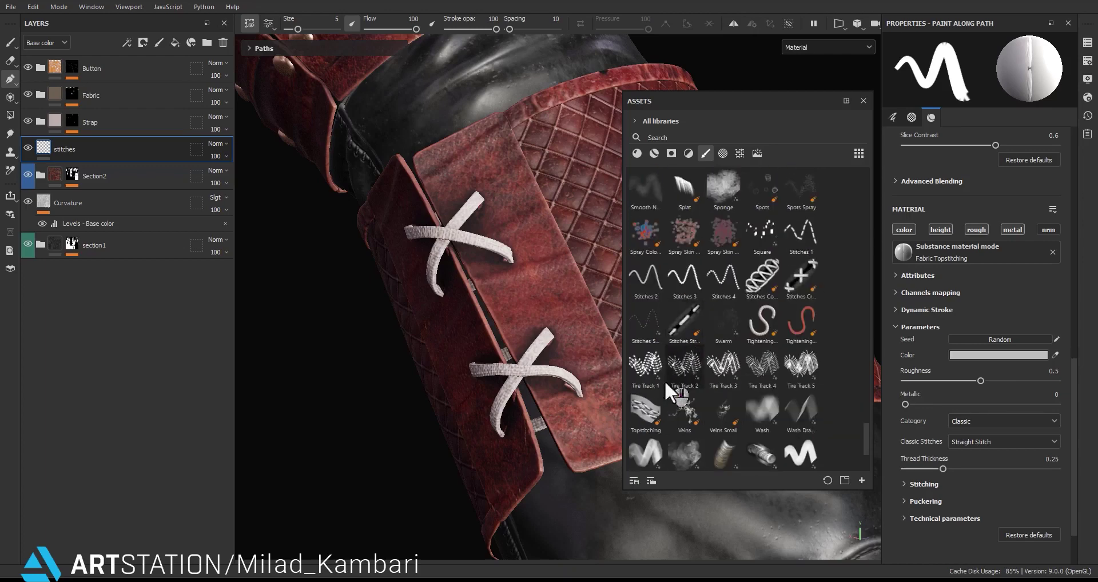
pyautogui.doubleClick(650, 409)
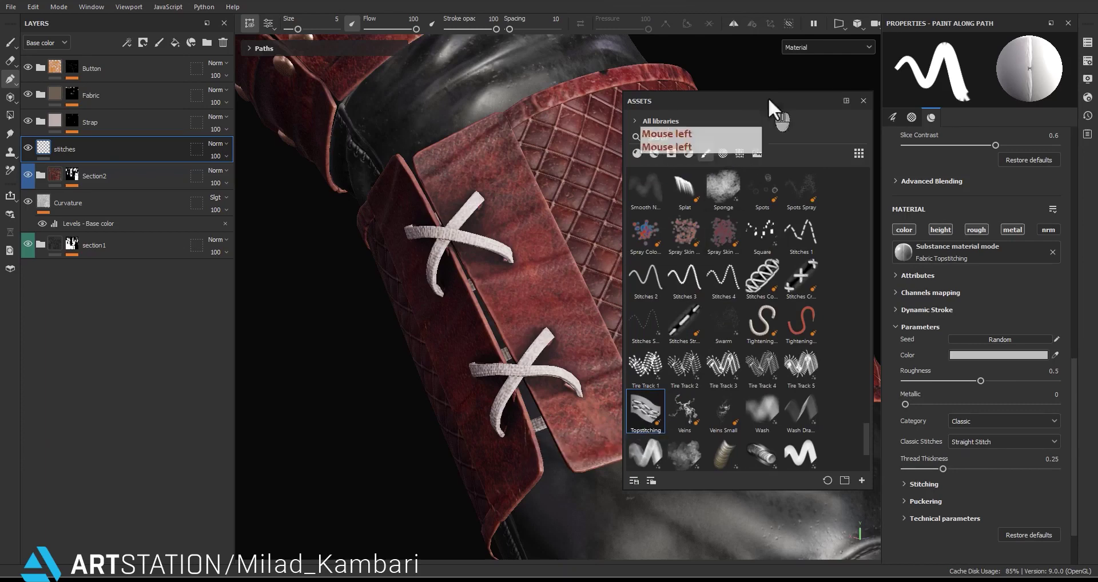
pyautogui.click(864, 102)
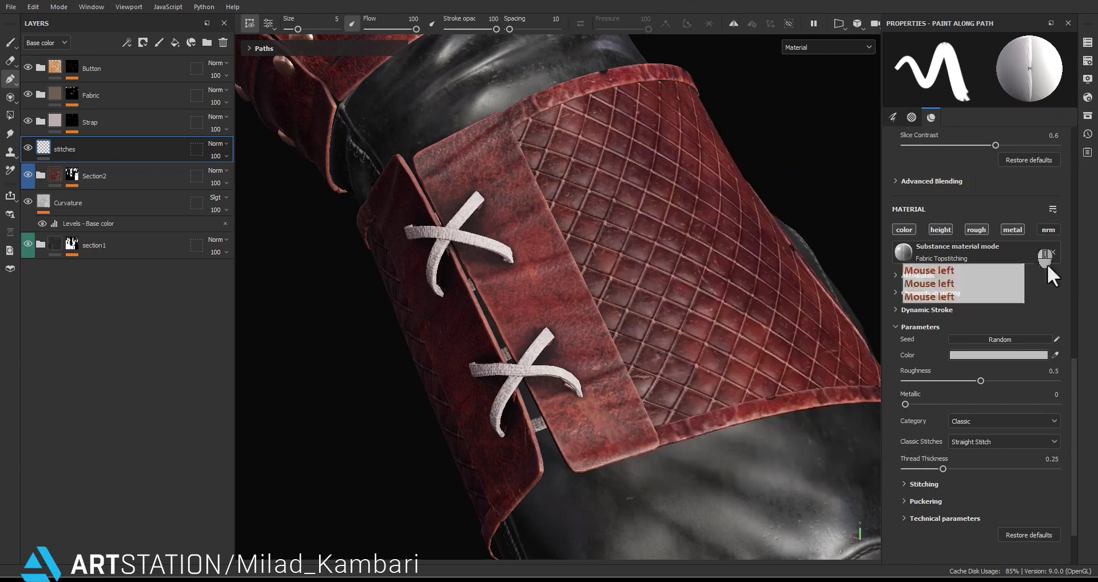
# Draw a topstitching path around the lacing flap beside the quilted leather, placing points at its four corners.
pyautogui.keyDown('alt'); pyautogui.moveTo(599, 336); pyautogui.dragTo(660, 339, button='middle'); pyautogui.keyUp('alt')
pyautogui.keyDown('alt'); pyautogui.moveTo(660, 339); pyautogui.dragTo(658, 298); pyautogui.keyUp('alt')
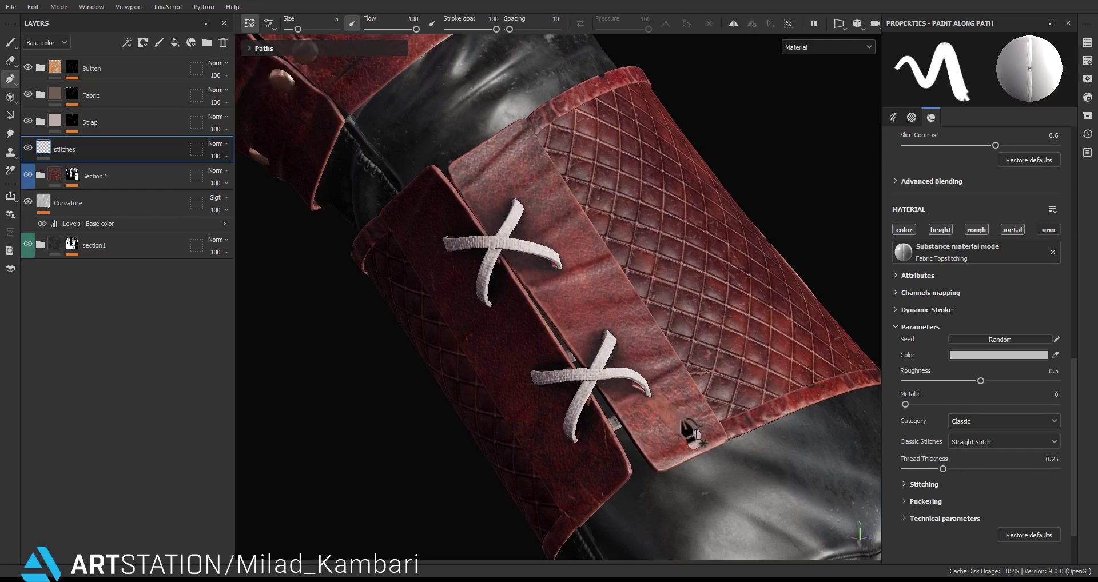
pyautogui.click(720, 433)
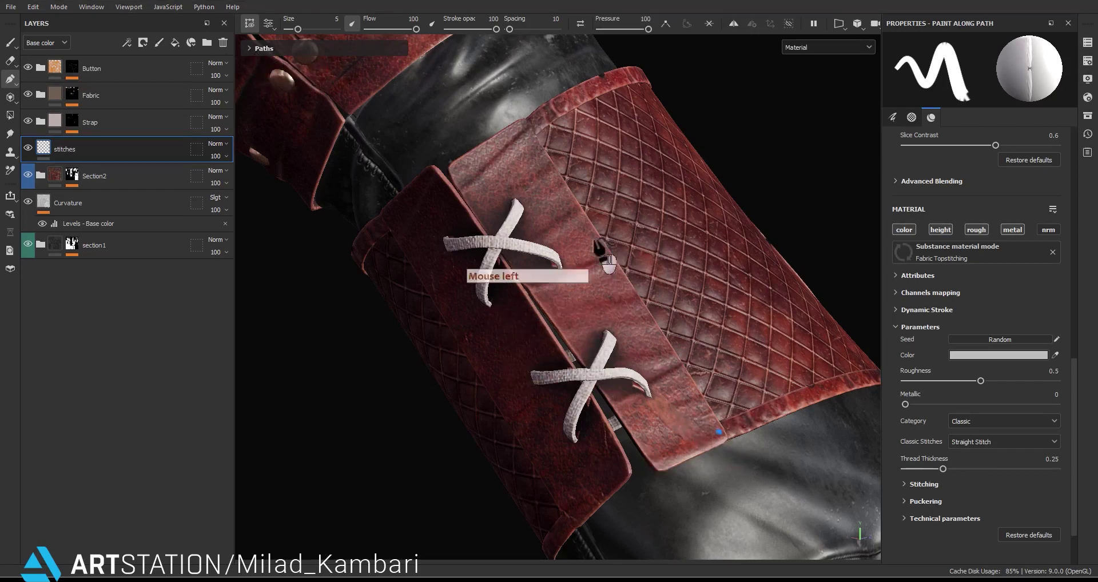
pyautogui.click(520, 122)
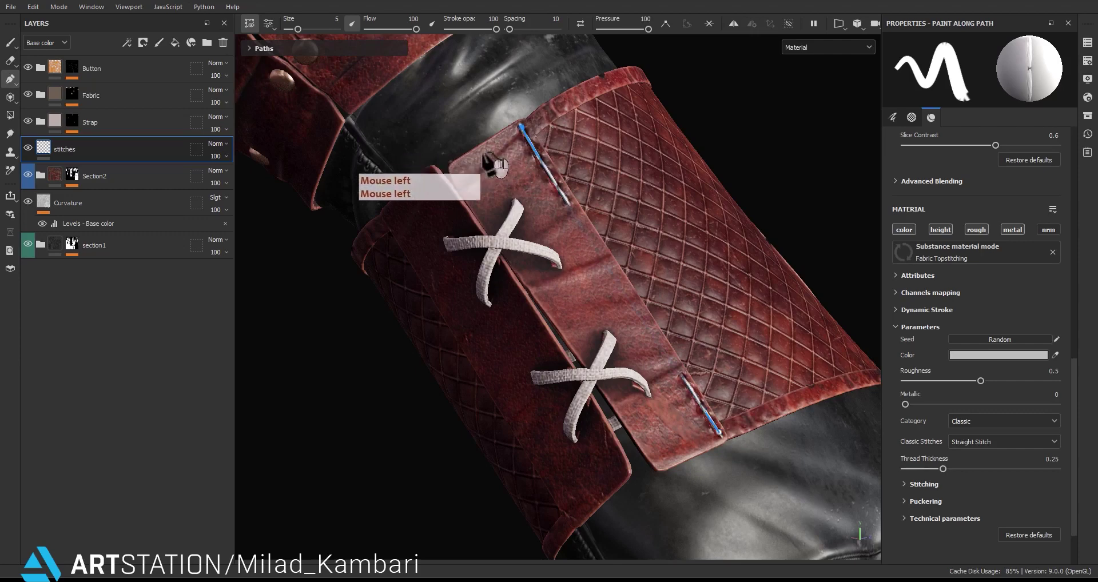
pyautogui.click(456, 170)
pyautogui.click(658, 461)
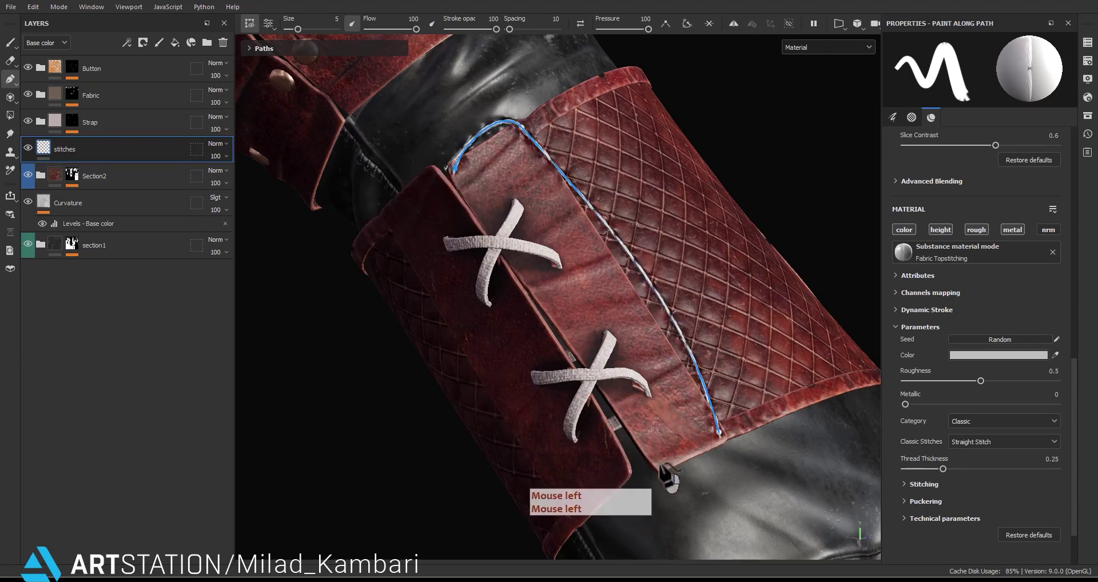
pyautogui.click(719, 436)
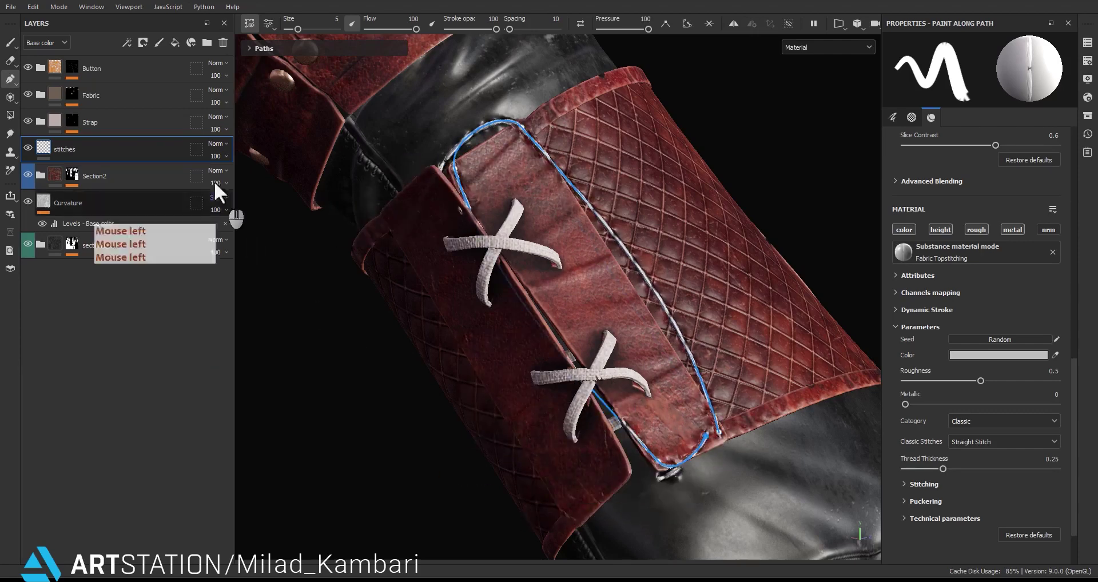
pyautogui.click(251, 48)
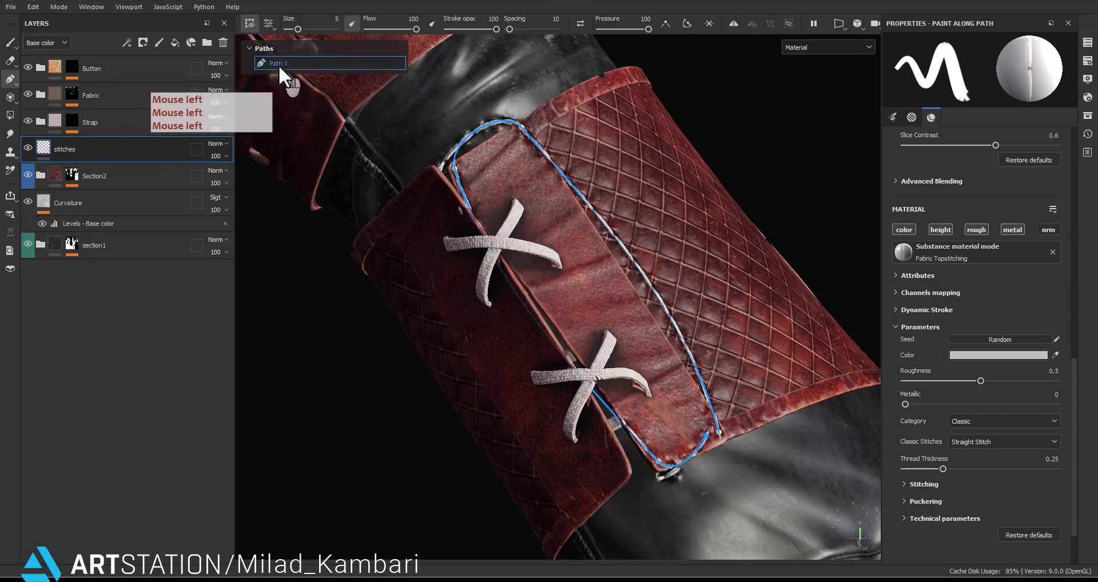
# Draw a second, separate topstitching path around the corners of the opposite lacing flap.
pyautogui.keyDown('alt'); pyautogui.moveTo(514, 326); pyautogui.dragTo(595, 492); pyautogui.keyUp('alt')
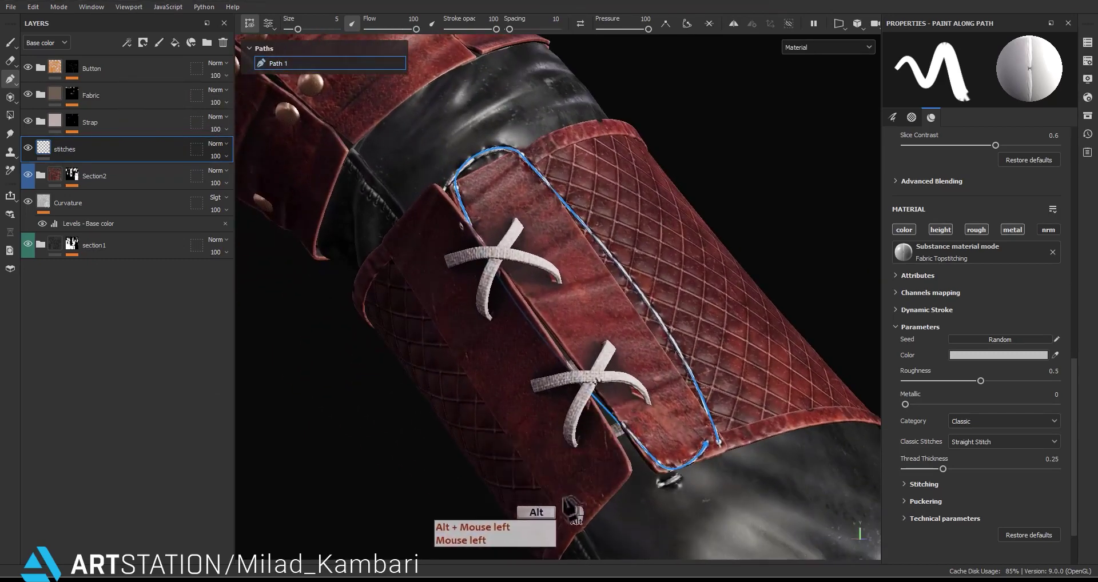
pyautogui.click(624, 479)
pyautogui.hotkey('ctrl', 'z')
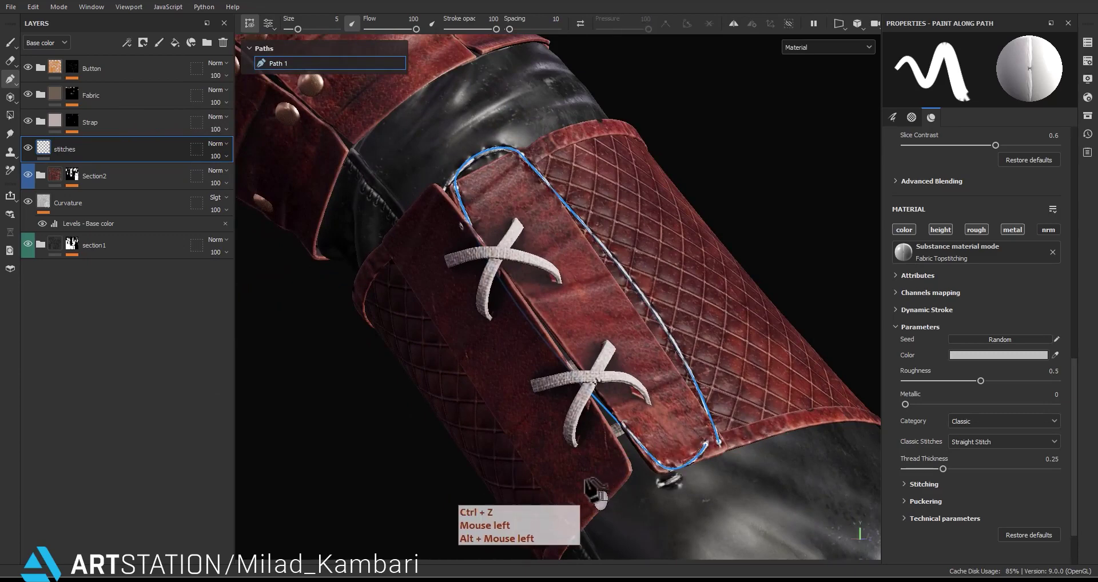
pyautogui.click(98, 180)
pyautogui.click(98, 148)
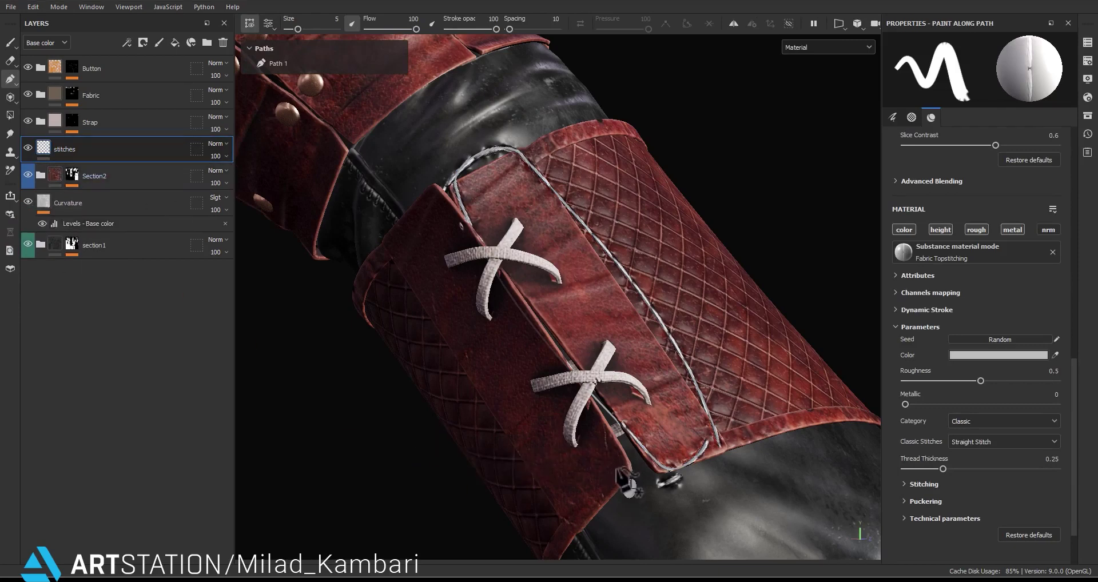
pyautogui.click(615, 467)
pyautogui.click(431, 201)
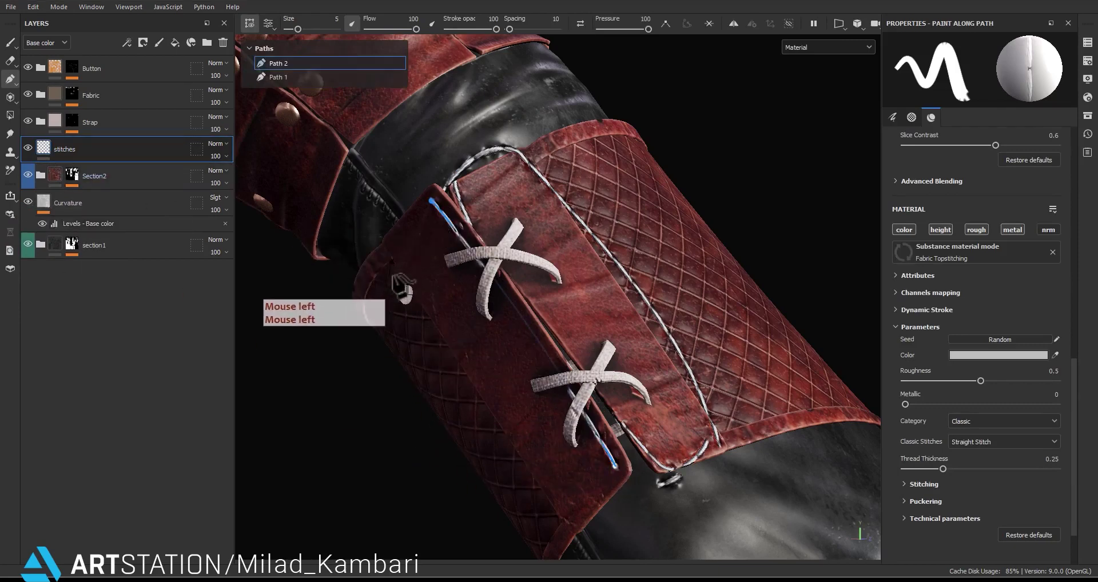
pyautogui.click(391, 241)
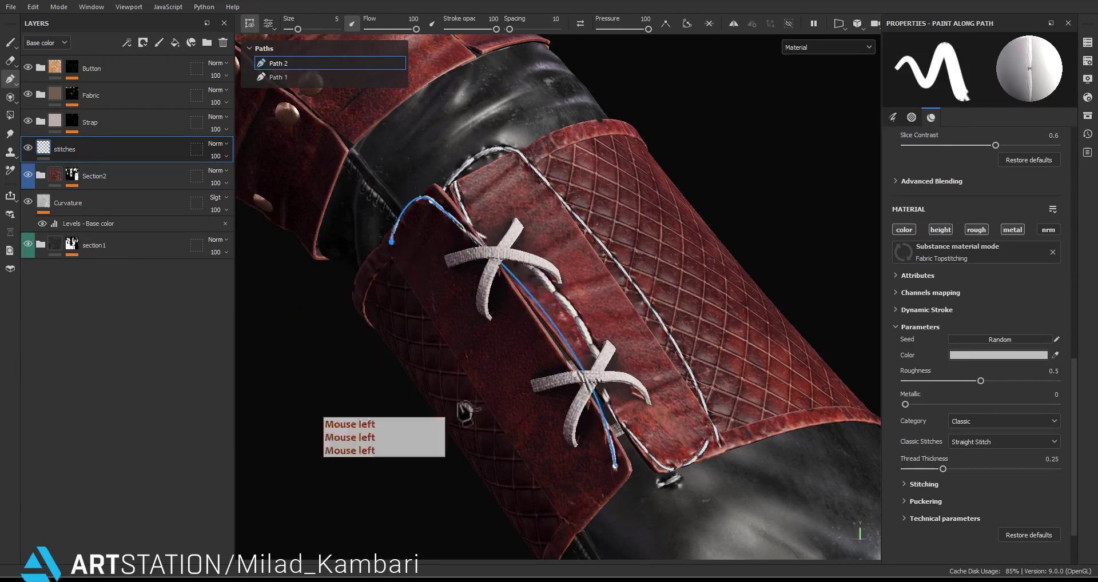
pyautogui.click(572, 509)
pyautogui.click(606, 483)
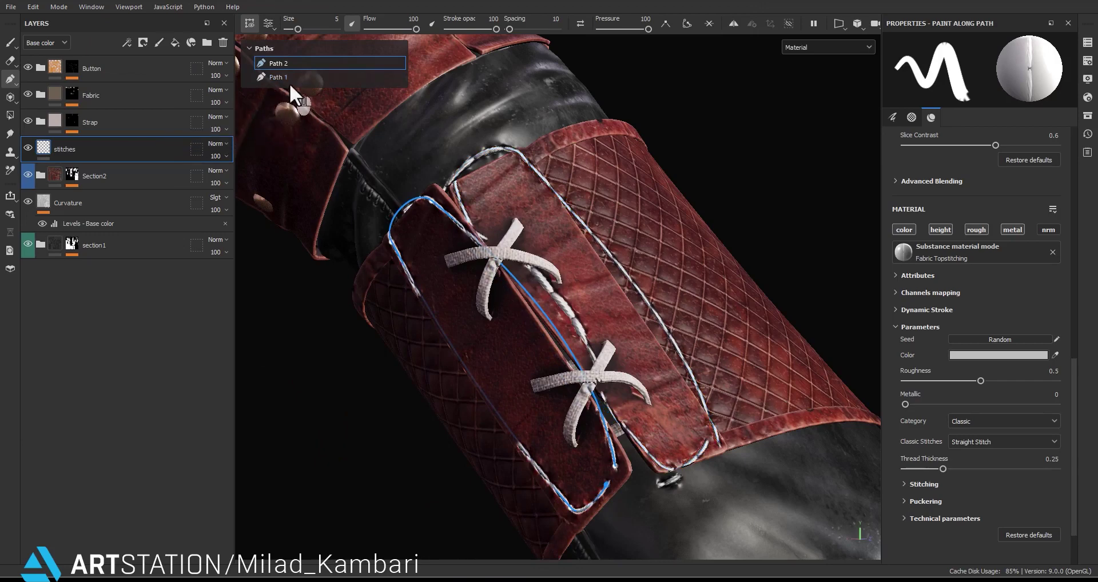
# Select Path 1 and convert its starting point at the flap's hand-side quilted corner to a sharp corner.
pyautogui.click(287, 80)
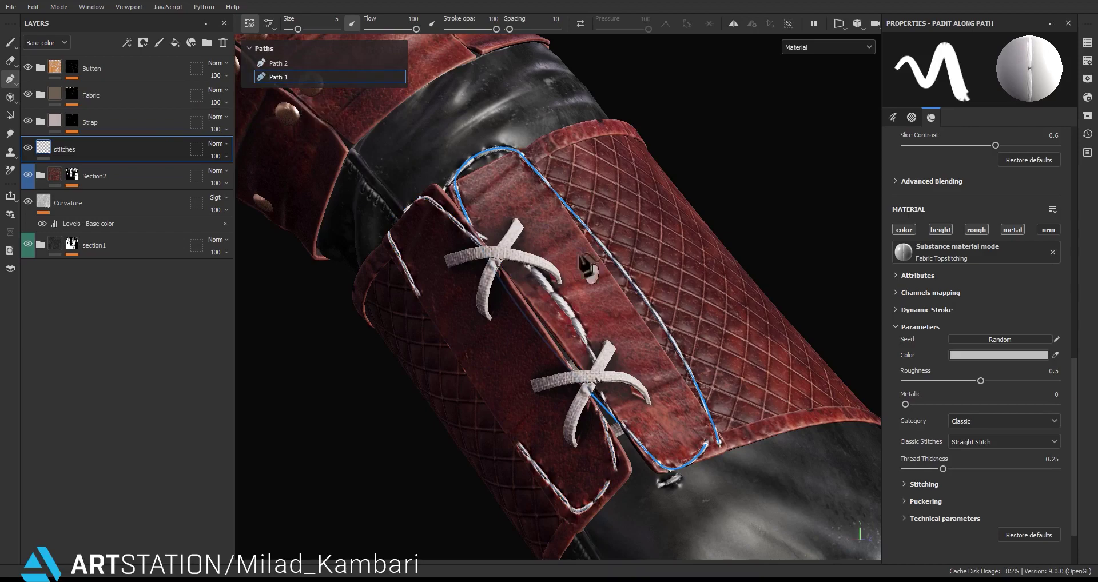
pyautogui.keyDown('alt'); pyautogui.moveTo(644, 389); pyautogui.dragTo(659, 340, button='middle'); pyautogui.keyUp('alt')
pyautogui.keyDown('alt'); pyautogui.moveTo(659, 340); pyautogui.dragTo(603, 364); pyautogui.keyUp('alt')
pyautogui.scroll(3, 648, 440)
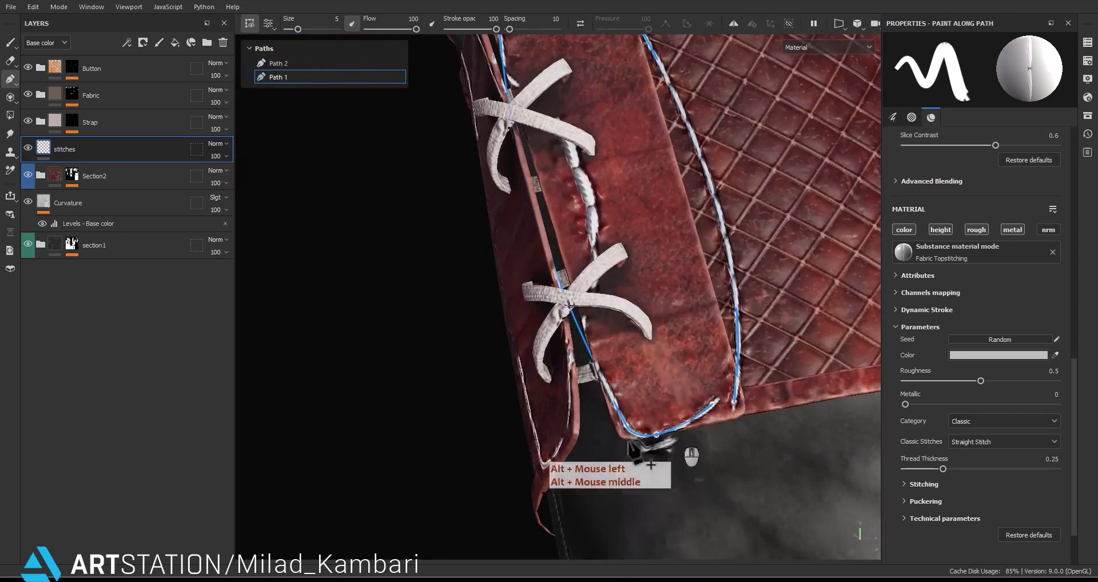
pyautogui.keyDown('alt'); pyautogui.moveTo(612, 136); pyautogui.dragTo(646, 264, button='middle'); pyautogui.keyUp('alt')
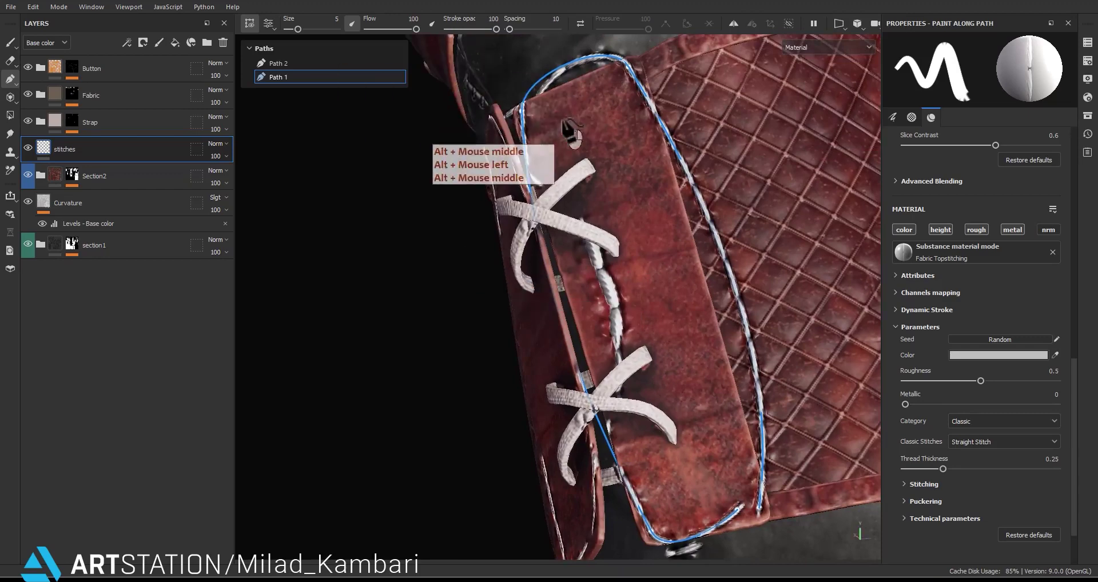
pyautogui.keyDown('alt'); pyautogui.moveTo(568, 123); pyautogui.dragTo(727, 472, button='middle'); pyautogui.keyUp('alt')
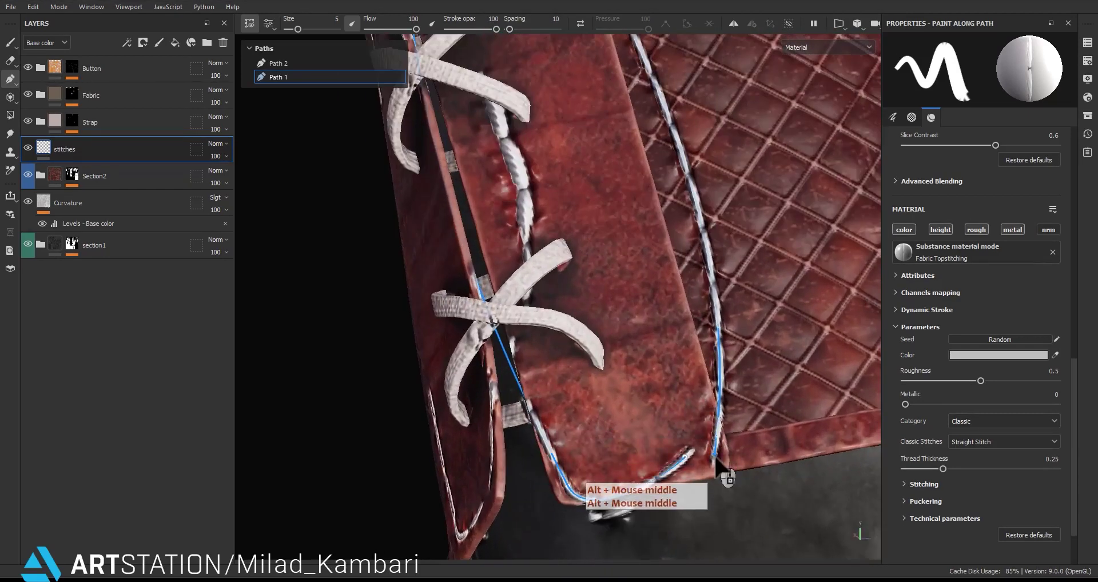
pyautogui.click(717, 458)
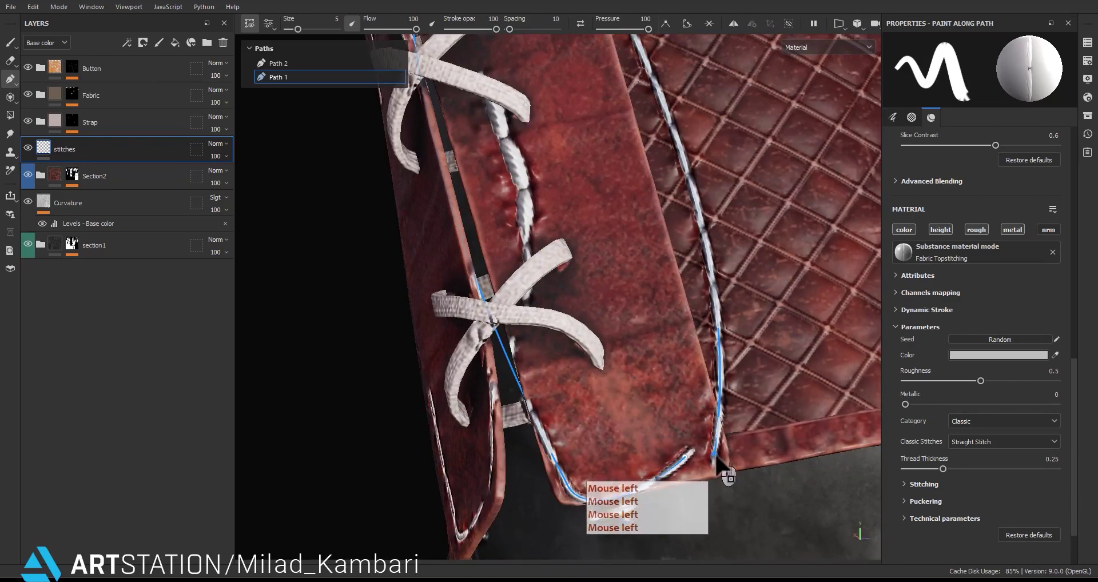
# Convert the Path 1 point at the flap's cuff-side quilted corner to a sharp corner.
pyautogui.keyDown('alt'); pyautogui.moveTo(728, 474); pyautogui.dragTo(647, 294, button='middle'); pyautogui.keyUp('alt')
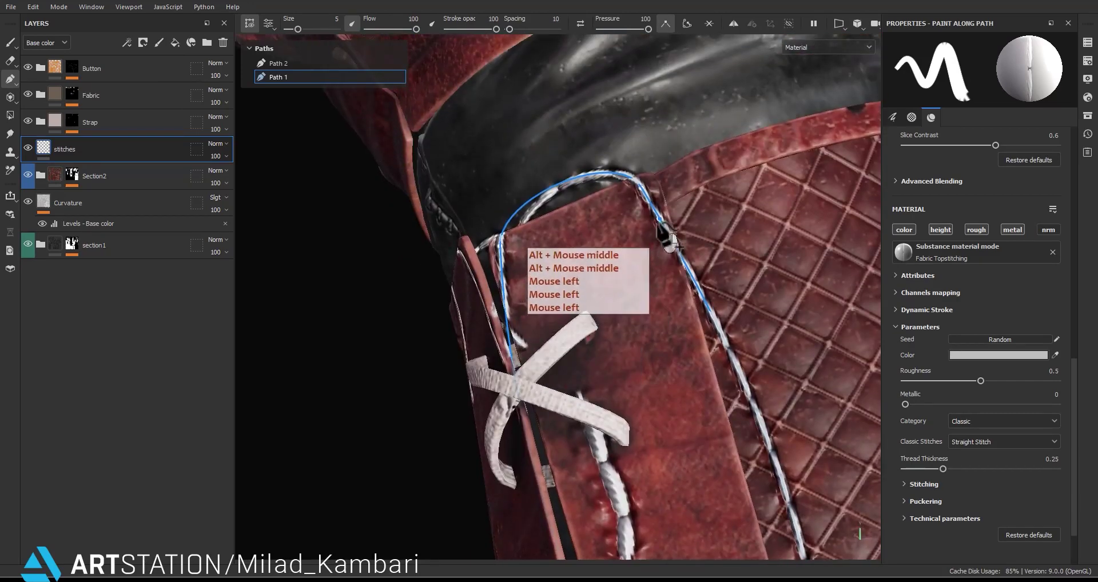
pyautogui.click(653, 214)
pyautogui.keyDown('alt'); pyautogui.moveTo(653, 215); pyautogui.dragTo(635, 301, button='middle'); pyautogui.keyUp('alt')
pyautogui.keyDown('alt'); pyautogui.moveTo(635, 302); pyautogui.dragTo(625, 132, button='right'); pyautogui.keyUp('alt')
pyautogui.keyDown('alt'); pyautogui.moveTo(638, 151); pyautogui.dragTo(713, 379); pyautogui.keyUp('alt')
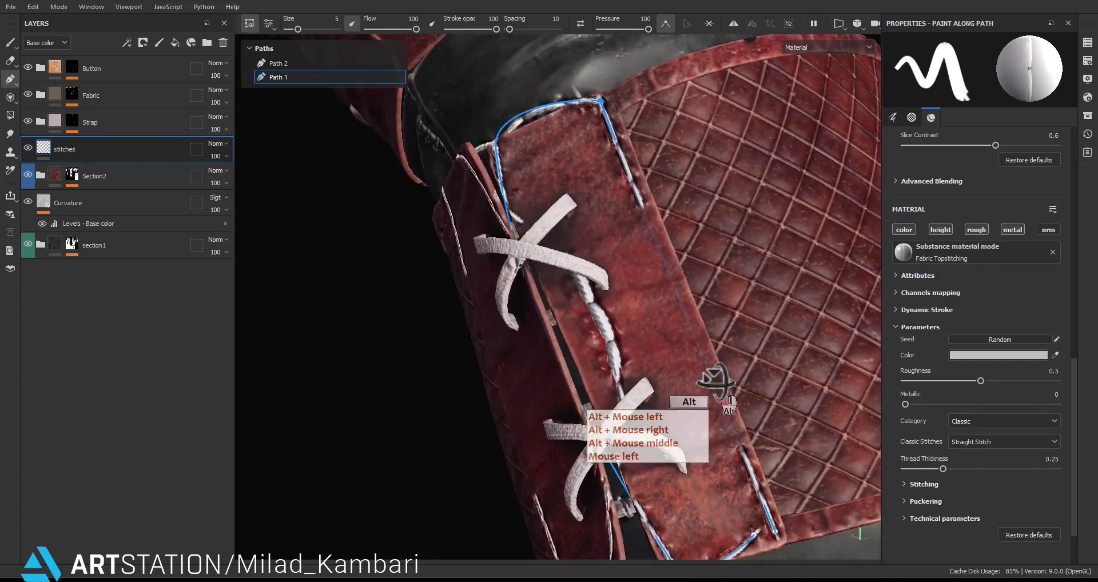
# Add a point midway along Path 1's quilted-side edge and sharpen its cuff-side corner next to the lacing gap.
pyautogui.click(694, 315)
pyautogui.keyDown('alt'); pyautogui.moveTo(658, 337); pyautogui.dragTo(740, 386, button='middle'); pyautogui.keyUp('alt')
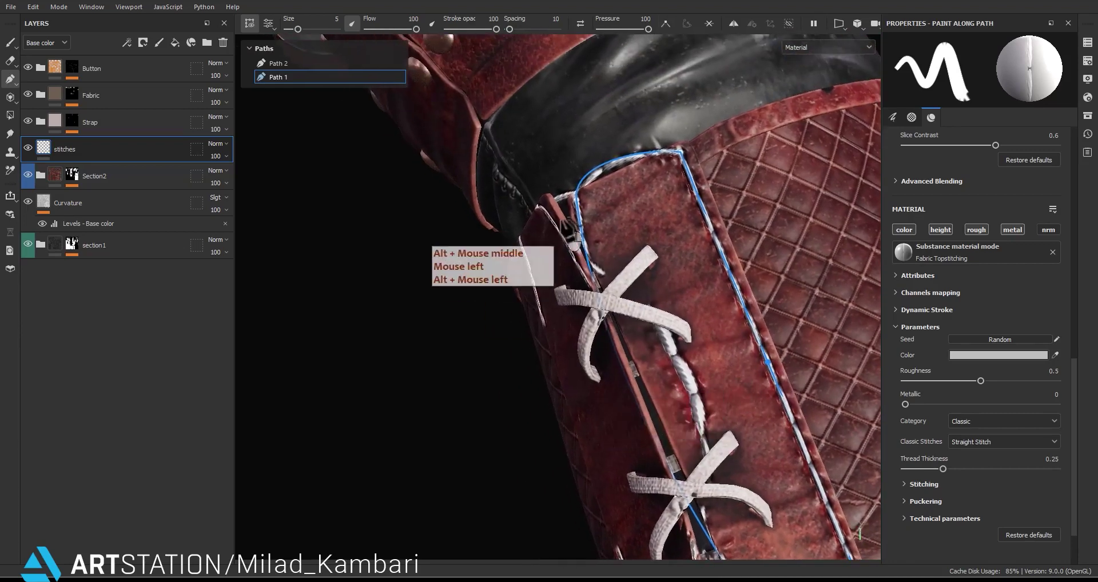
pyautogui.click(577, 198)
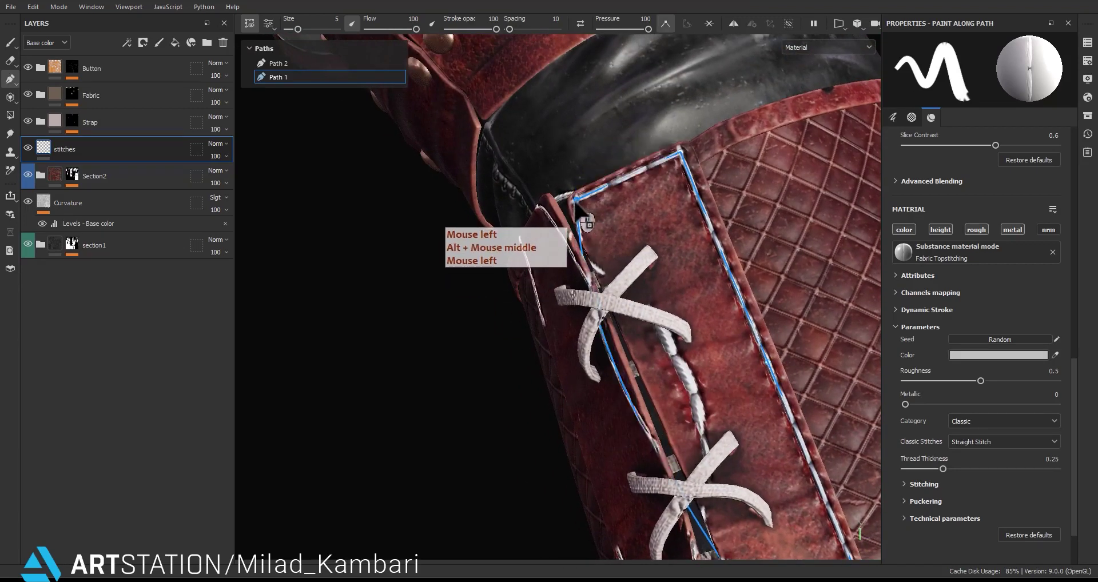
# Move Path 1's two hand-side corner points inward from the edges of the lacing flap.
pyautogui.moveTo(576, 199); pyautogui.dragTo(587, 210)
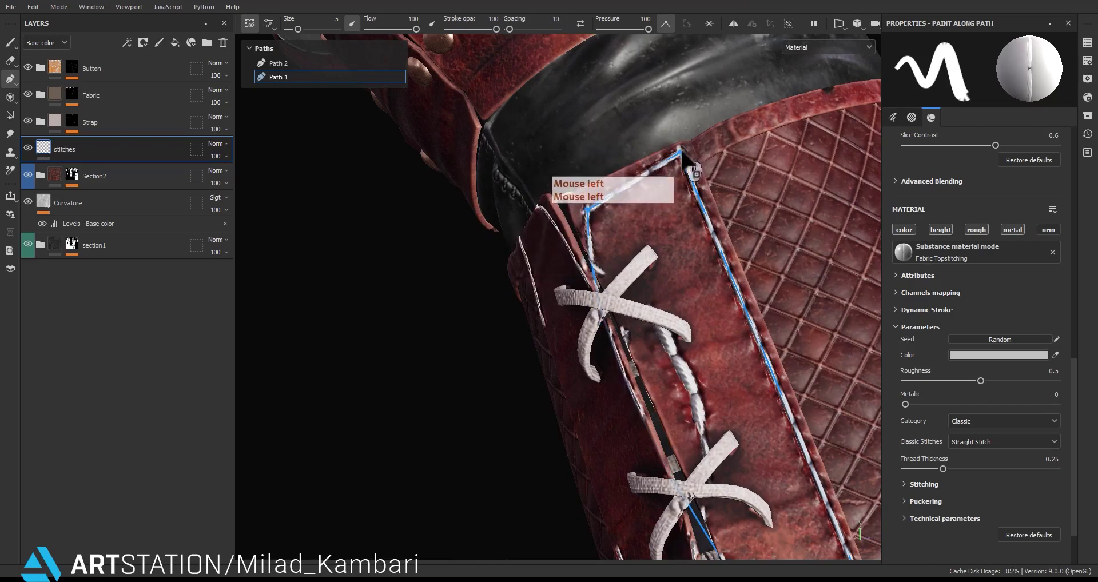
pyautogui.moveTo(680, 153); pyautogui.dragTo(684, 170)
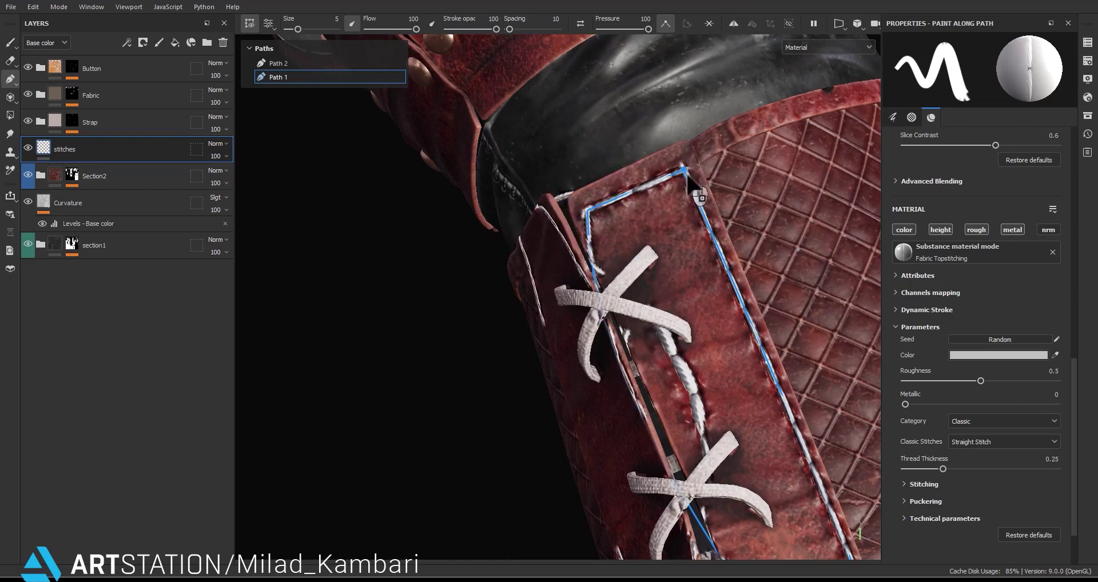
pyautogui.click(685, 171)
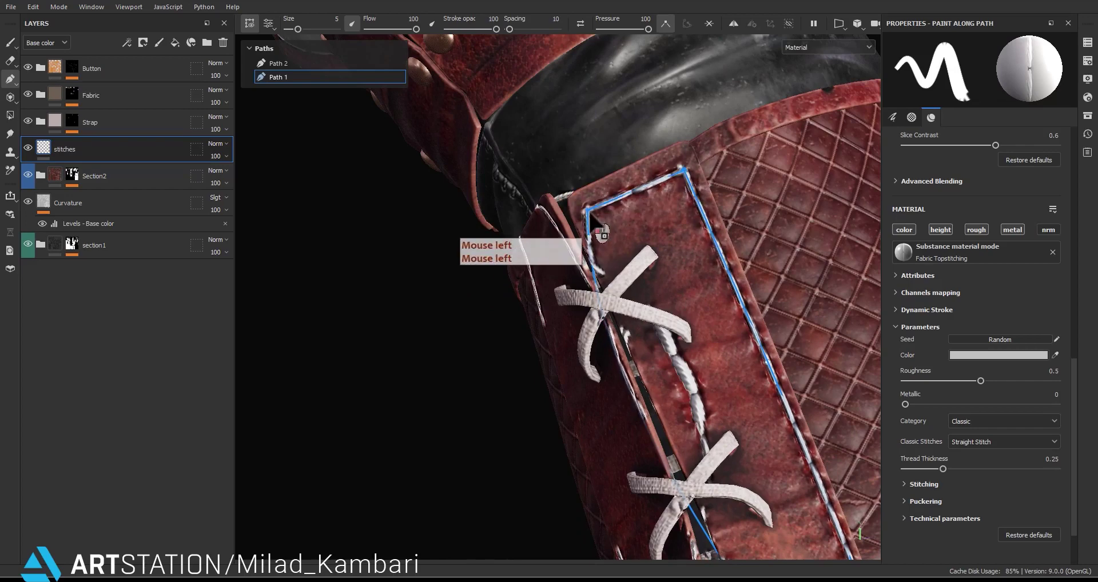
# Add a point midway along Path 1's lacing-side edge and shift its hand-side corner slightly further inward.
pyautogui.keyDown('alt'); pyautogui.moveTo(711, 405); pyautogui.dragTo(786, 424, button='middle'); pyautogui.keyUp('alt')
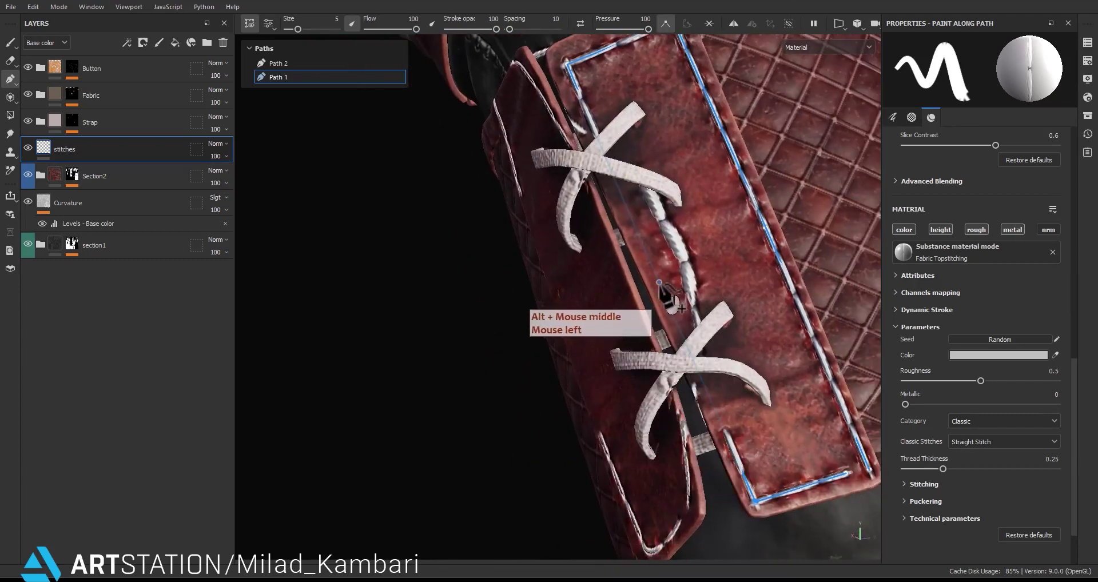
pyautogui.click(664, 290)
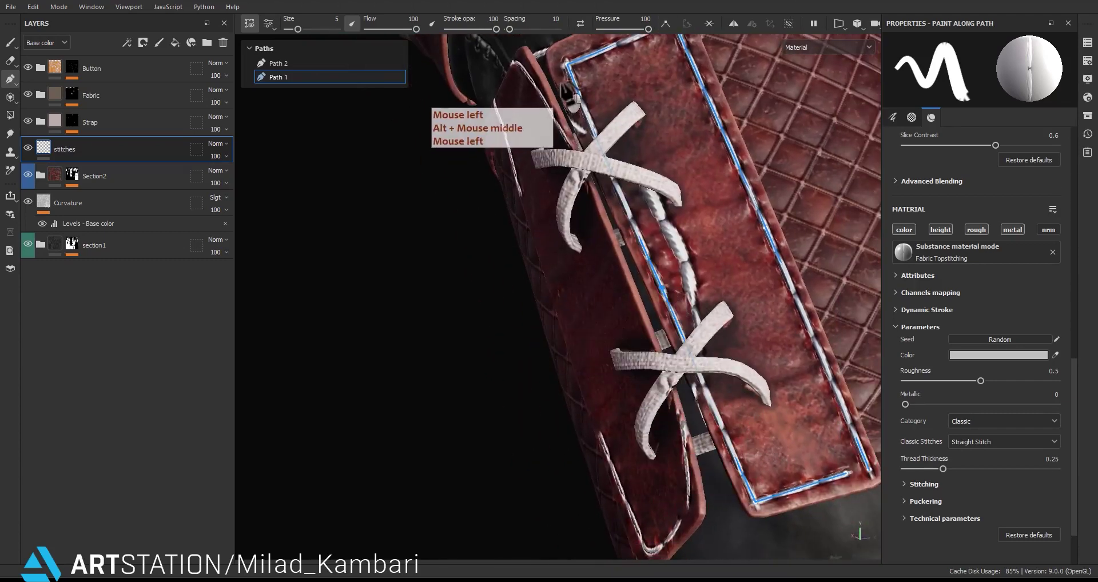
pyautogui.click(577, 70)
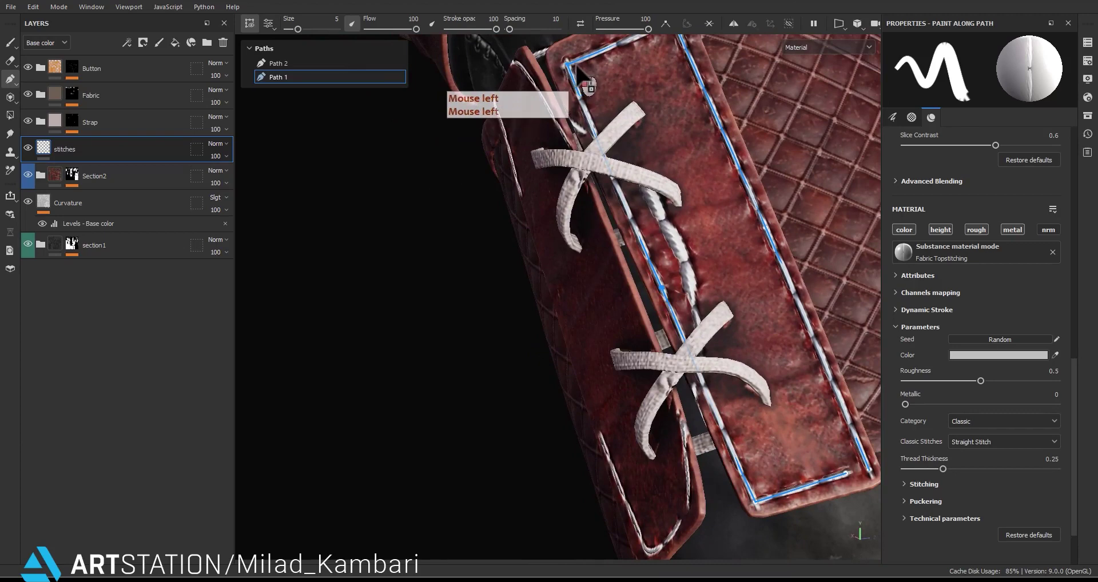
pyautogui.moveTo(577, 67); pyautogui.dragTo(577, 69)
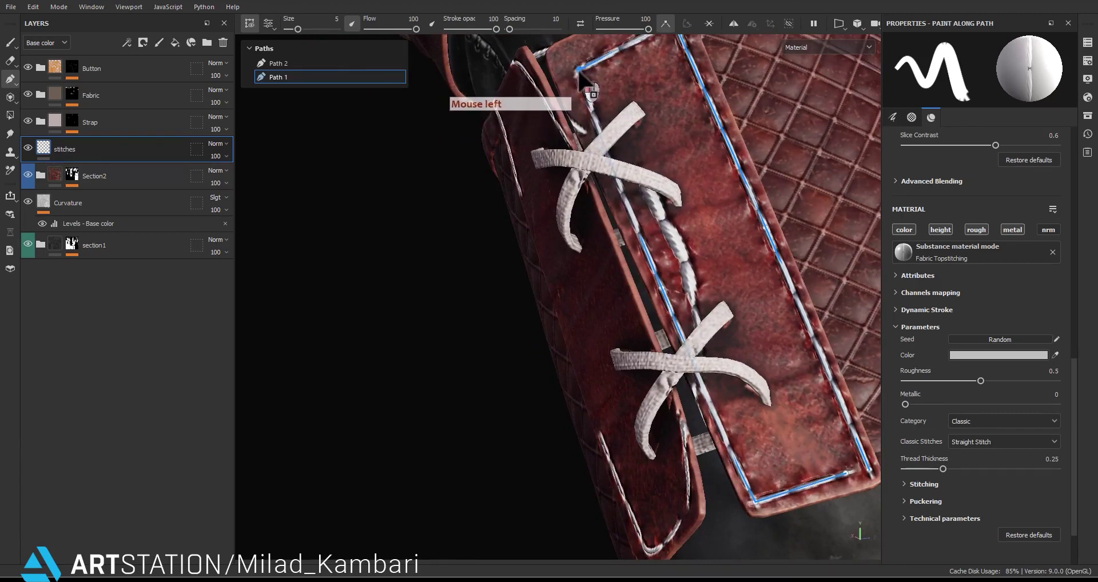
# Move Path 1's two cuff-side corner points inward so the stitching closes evenly inside the flap, and select the quilted-side midpoint.
pyautogui.keyDown('alt'); pyautogui.moveTo(734, 298); pyautogui.dragTo(743, 444, button='middle'); pyautogui.keyUp('alt')
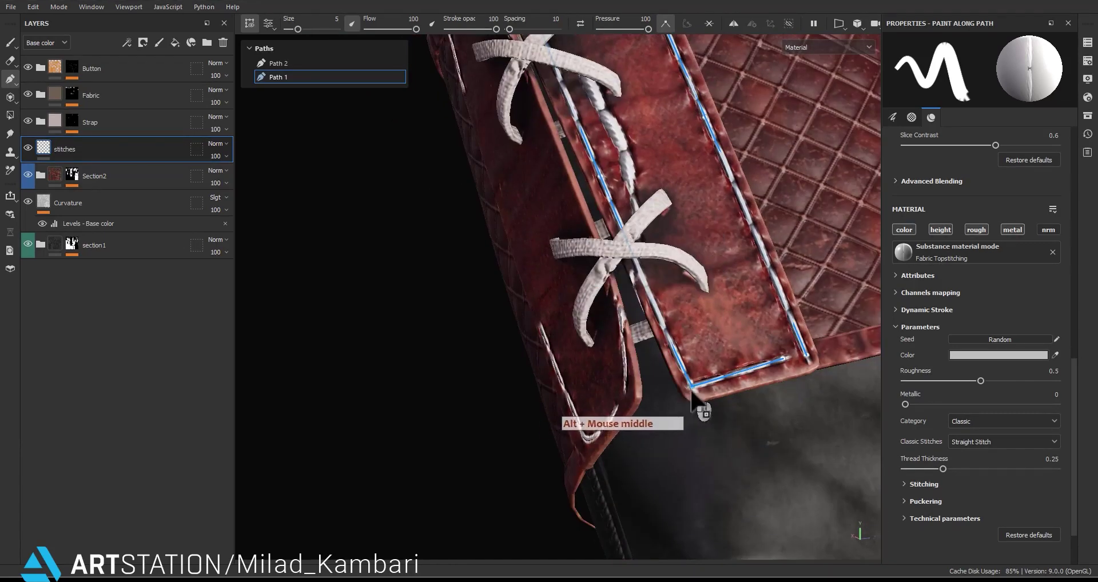
pyautogui.moveTo(698, 386); pyautogui.dragTo(693, 377)
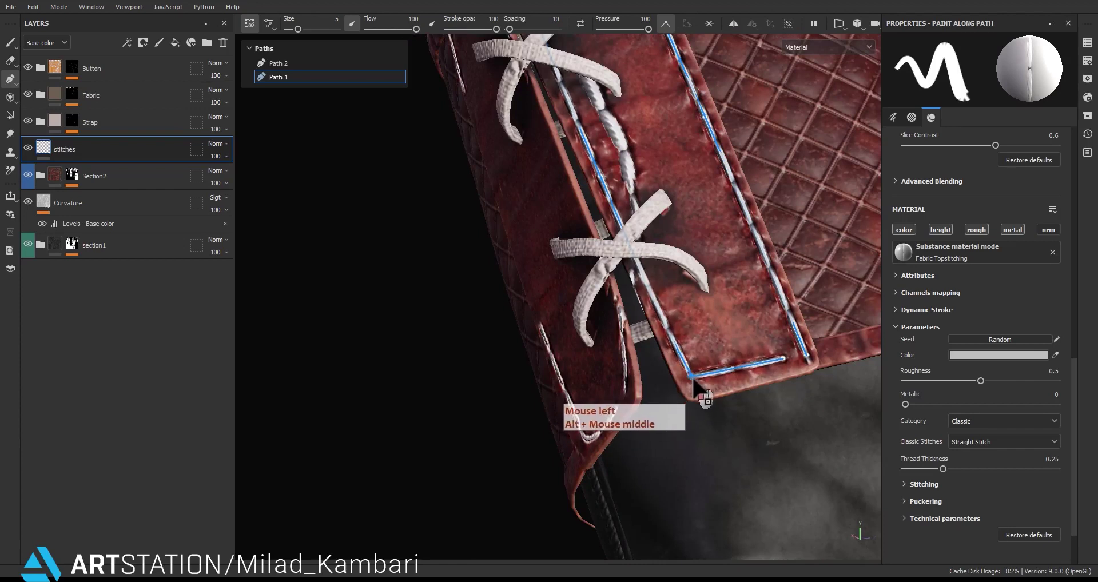
pyautogui.moveTo(782, 360)
pyautogui.mouseDown()
pyautogui.moveTo(792, 348)
pyautogui.moveTo(808, 359)
pyautogui.moveTo(788, 347)
pyautogui.mouseUp()
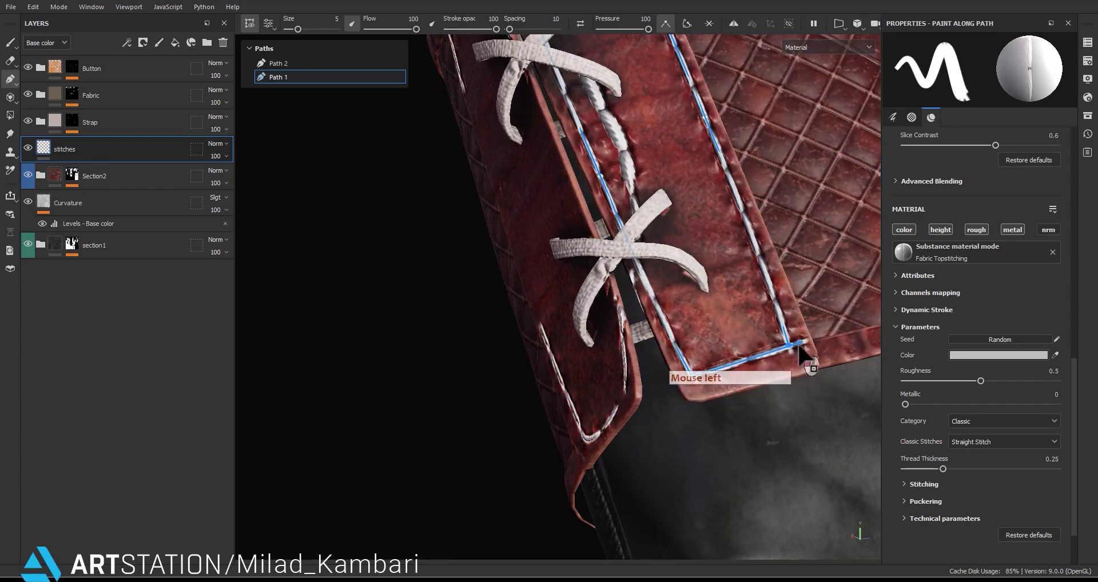
pyautogui.keyDown('alt'); pyautogui.moveTo(790, 348); pyautogui.dragTo(618, 286, button='middle'); pyautogui.keyUp('alt')
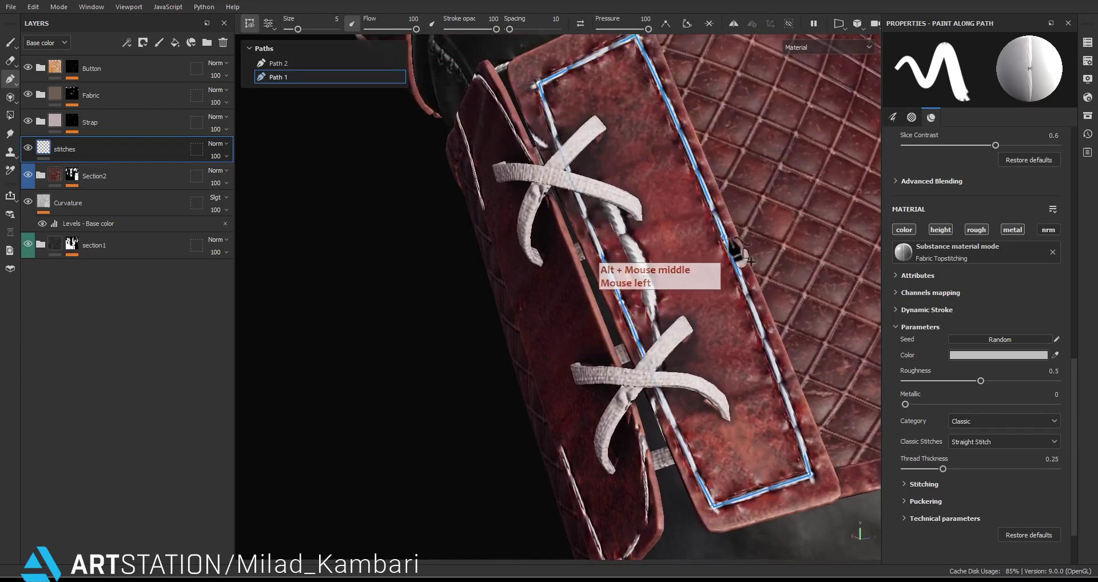
pyautogui.click(731, 248)
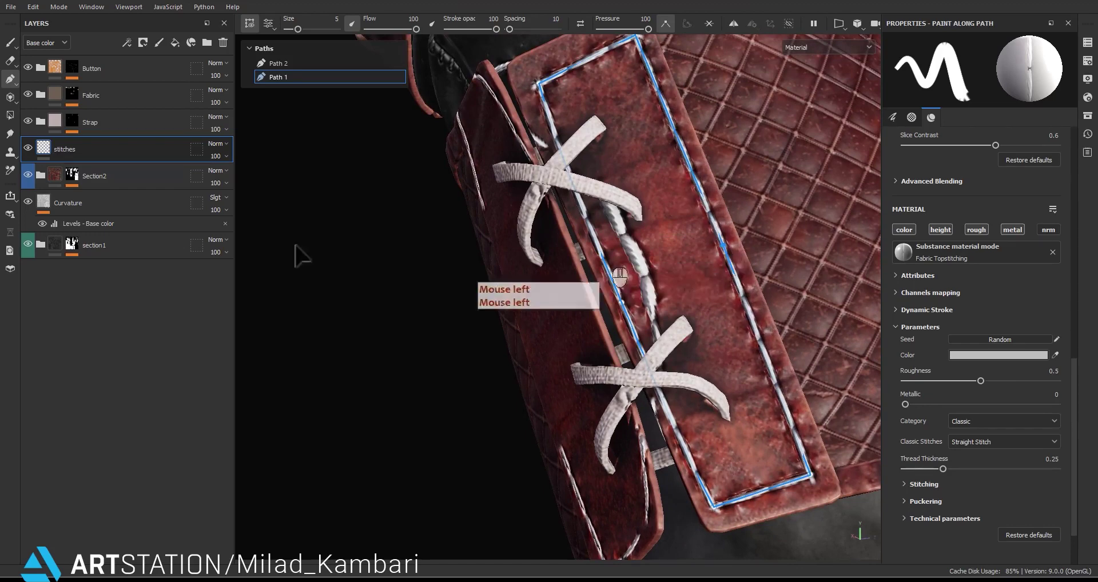
# Toggle the path display repeatedly to compare the flap stitching with and without it.
pyautogui.keyDown('alt'); pyautogui.moveTo(607, 179); pyautogui.dragTo(623, 211, button='middle'); pyautogui.keyUp('alt')
pyautogui.keyDown('alt'); pyautogui.moveTo(623, 210); pyautogui.dragTo(666, 199); pyautogui.keyUp('alt')
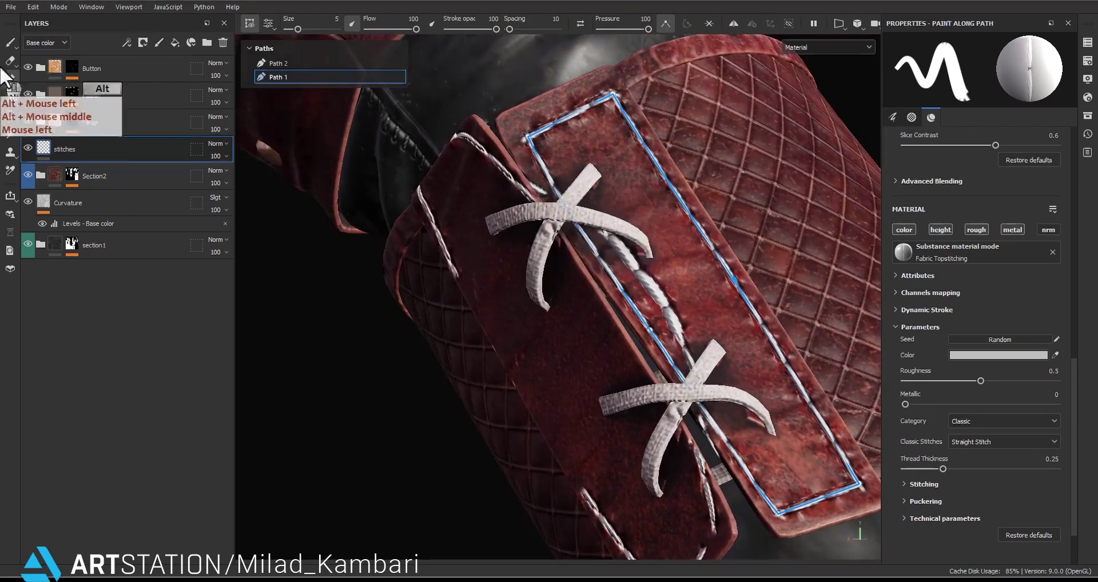
pyautogui.click(249, 24)
pyautogui.click(250, 23)
pyautogui.click(249, 23)
pyautogui.click(249, 23)
pyautogui.click(249, 23)
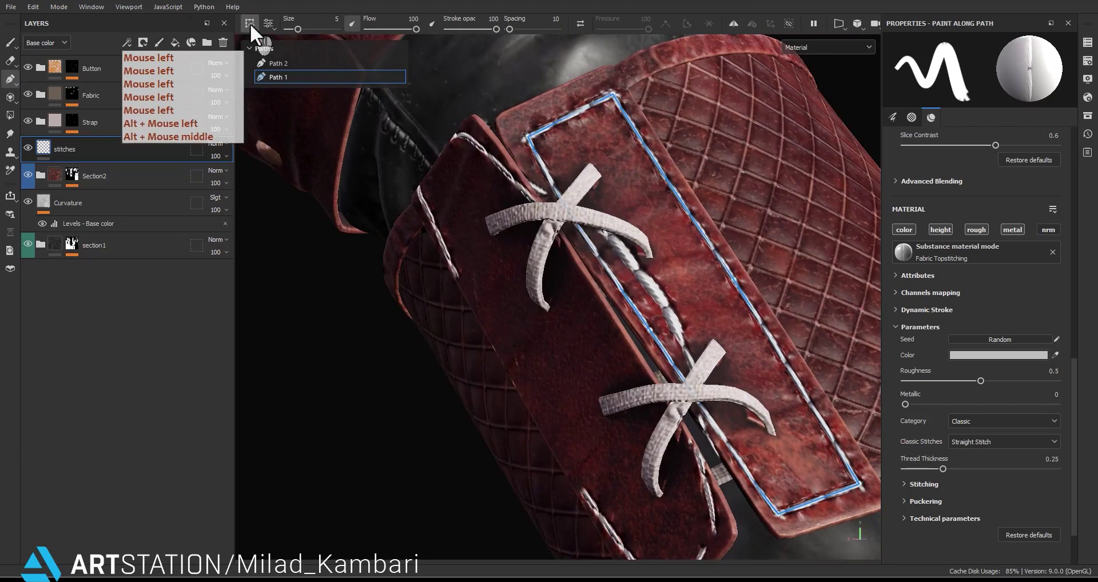
pyautogui.click(249, 23)
pyautogui.click(249, 23)
pyautogui.click(250, 23)
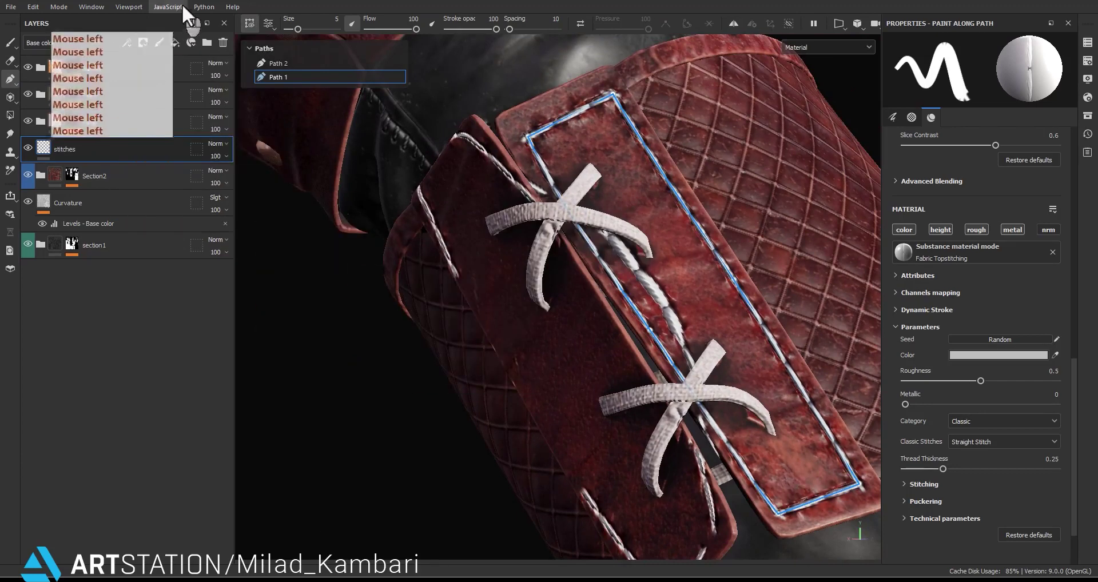
# Turn the Normals display on and off again for the path in the path display settings.
pyautogui.click(268, 24)
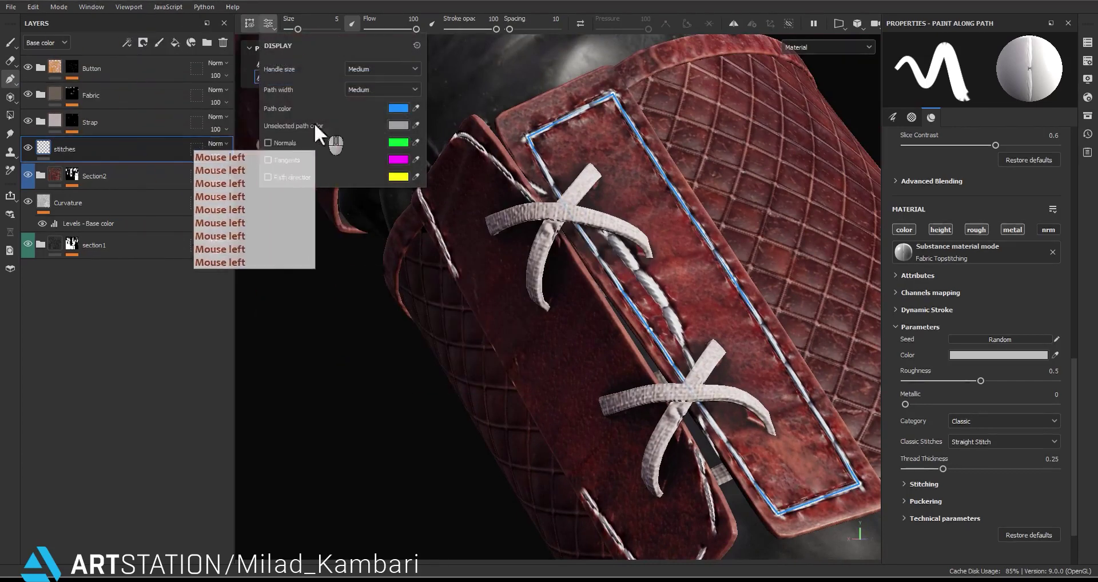
pyautogui.click(268, 143)
pyautogui.click(268, 143)
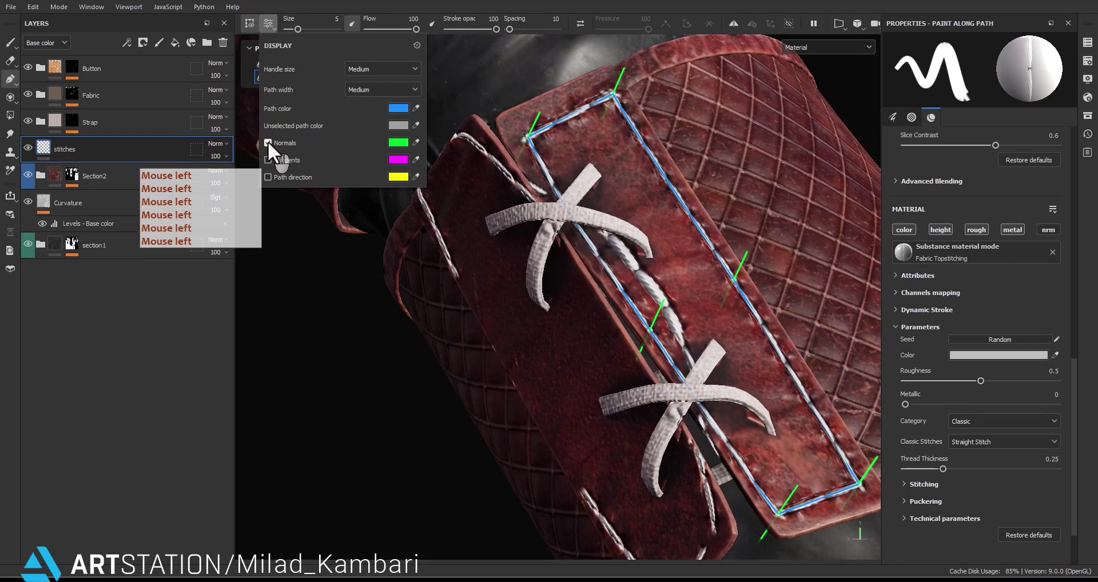
pyautogui.click(268, 143)
pyautogui.click(268, 143)
pyautogui.click(267, 23)
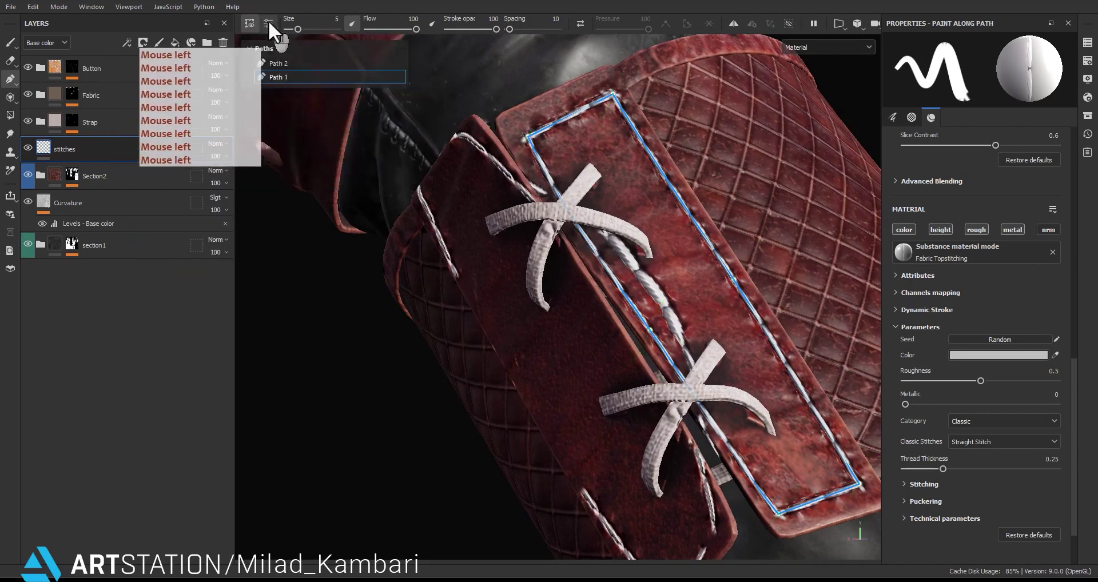
# Reverse Path 1's direction back and forth to compare the stitch orientation.
pyautogui.click(576, 26)
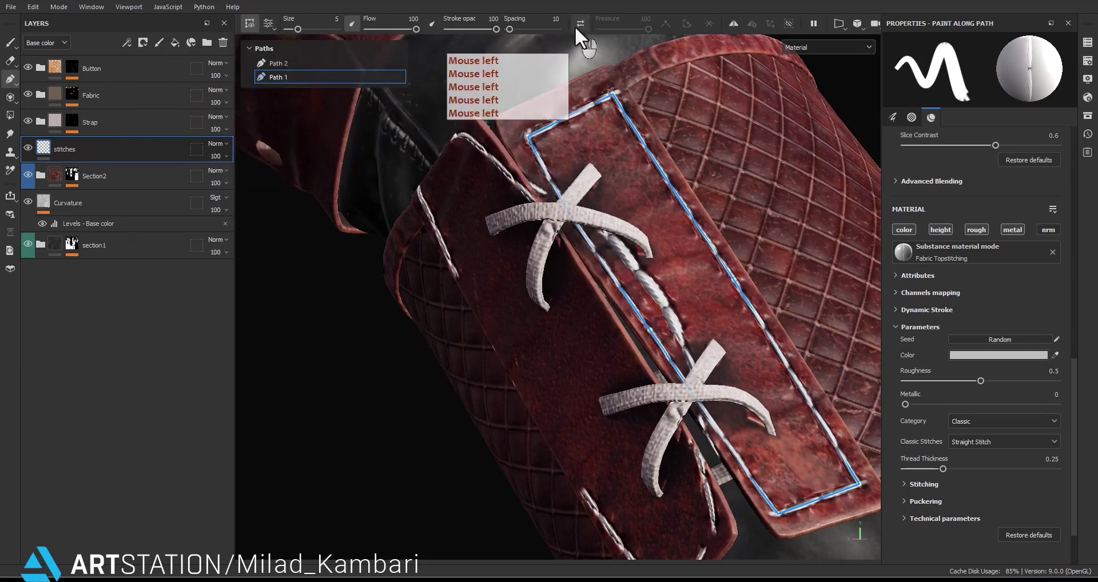
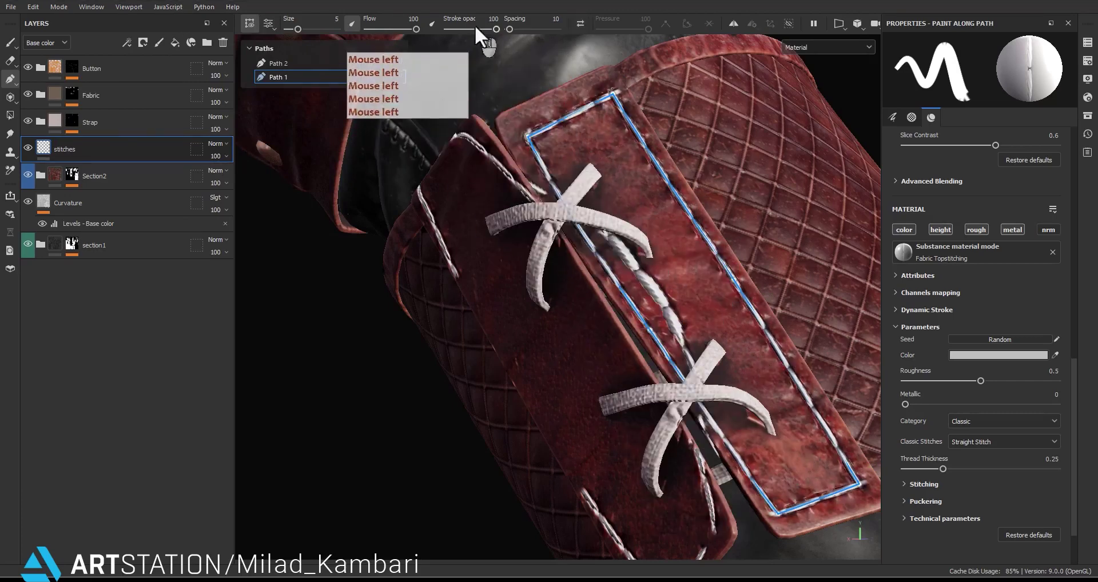
pyautogui.click(578, 25)
pyautogui.click(578, 26)
pyautogui.click(578, 26)
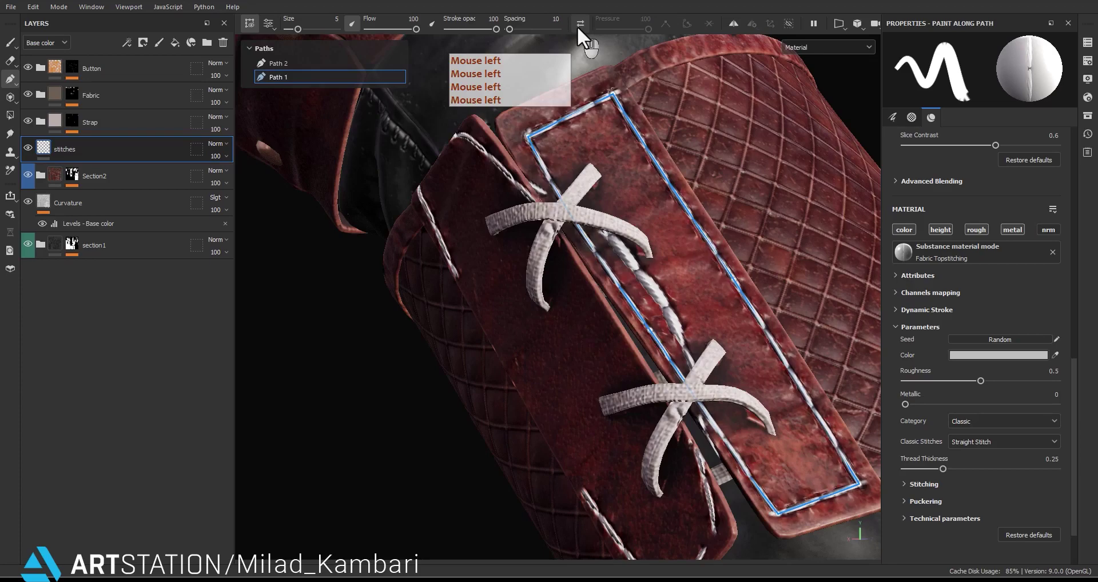
pyautogui.click(578, 26)
pyautogui.click(578, 26)
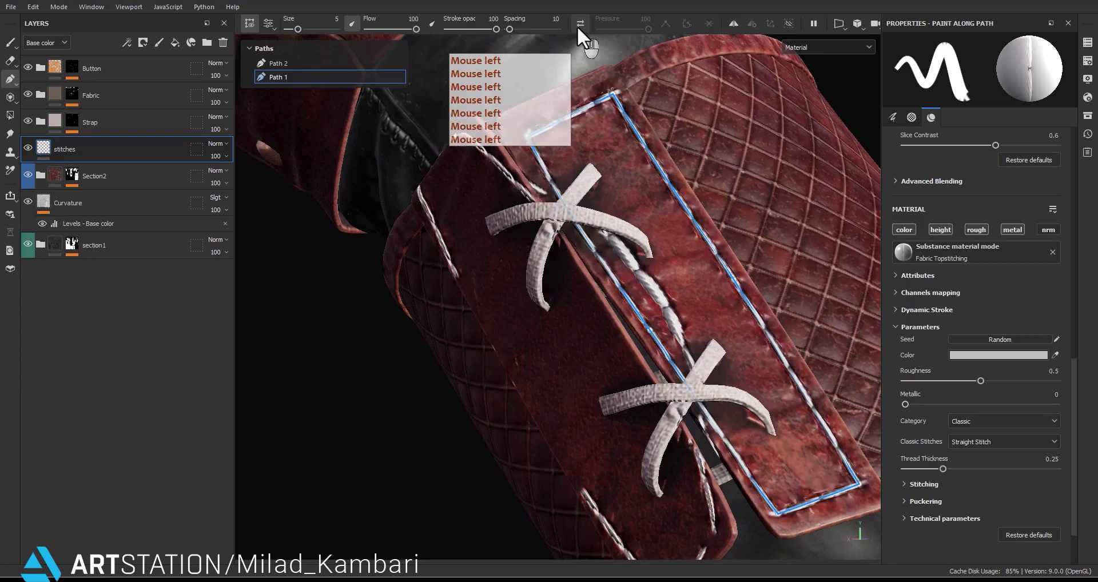
# Select Path 1's midpoint on the lacing-side edge and change the classic stitch type to Double Stretch Stitch.
pyautogui.keyDown('alt'); pyautogui.moveTo(755, 337); pyautogui.dragTo(504, 165, button='middle'); pyautogui.keyUp('alt')
pyautogui.keyDown('alt'); pyautogui.moveTo(504, 166); pyautogui.dragTo(503, 311); pyautogui.keyUp('alt')
pyautogui.keyDown('alt'); pyautogui.moveTo(503, 311); pyautogui.dragTo(592, 435, button='middle'); pyautogui.keyUp('alt')
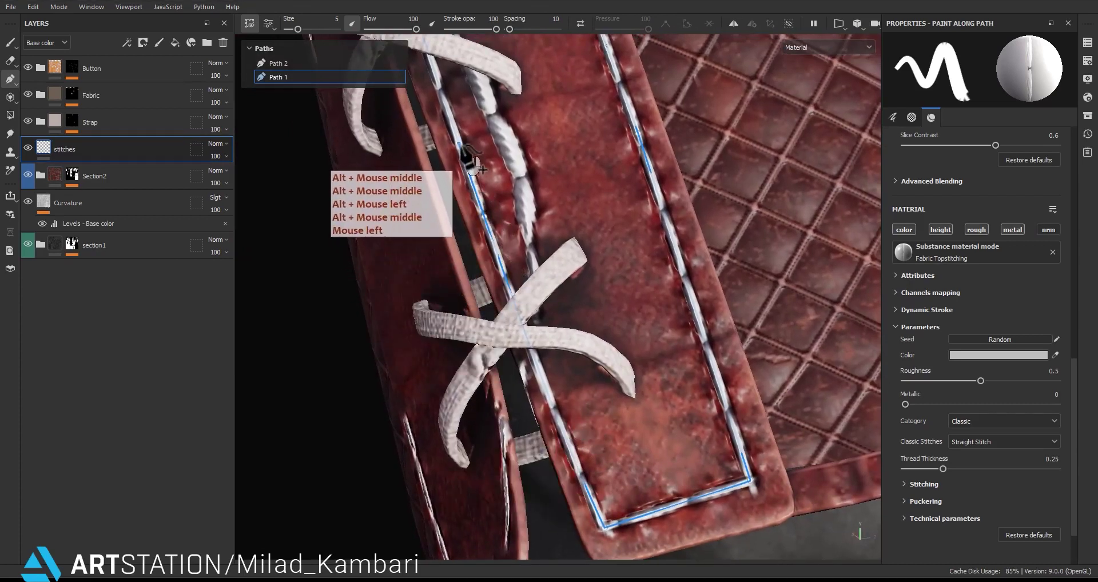
pyautogui.click(488, 223)
pyautogui.moveTo(486, 223)
pyautogui.mouseDown()
pyautogui.moveTo(495, 218)
pyautogui.moveTo(541, 280)
pyautogui.moveTo(612, 239)
pyautogui.moveTo(661, 246)
pyautogui.moveTo(546, 265)
pyautogui.moveTo(523, 255)
pyautogui.mouseUp()
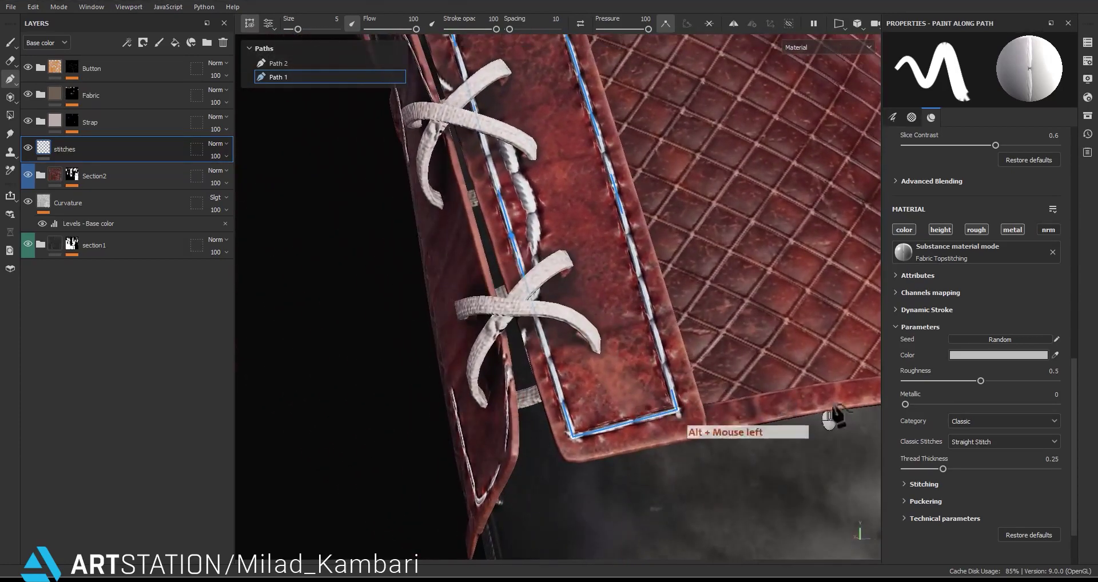
pyautogui.click(981, 443)
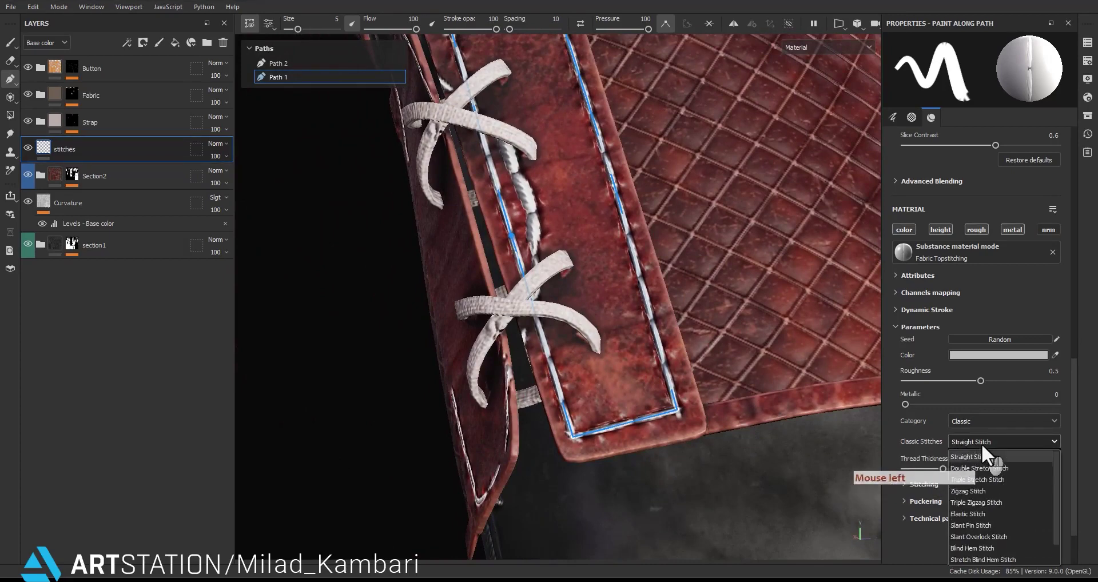
pyautogui.click(968, 469)
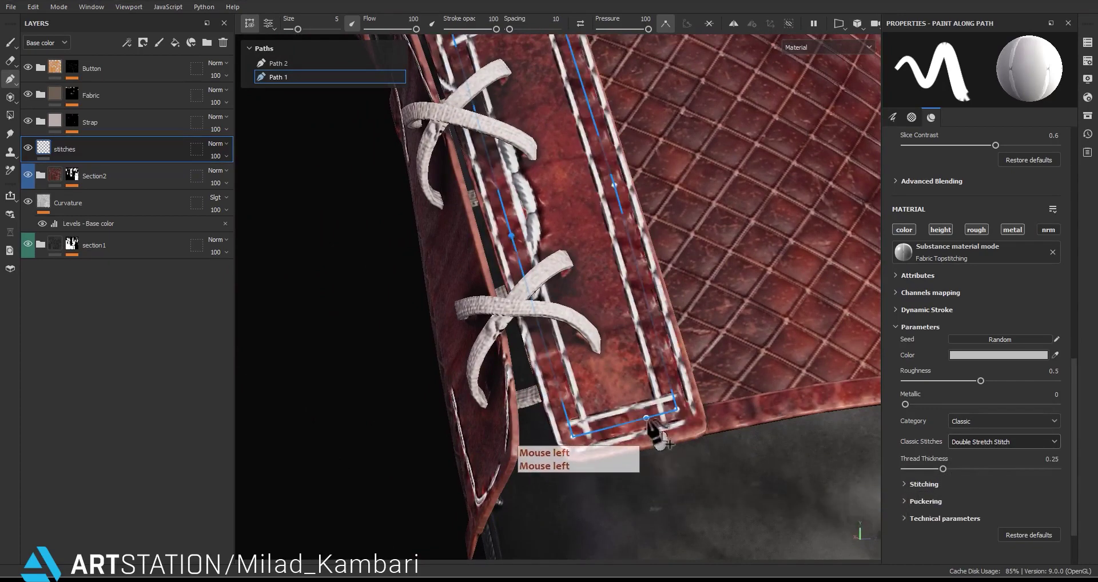
pyautogui.keyDown('alt'); pyautogui.moveTo(629, 452); pyautogui.dragTo(678, 425, button='middle'); pyautogui.keyUp('alt')
# Set the vertical offset of the topstitching's Stitching parameters to 0.25.
pyautogui.click(924, 485)
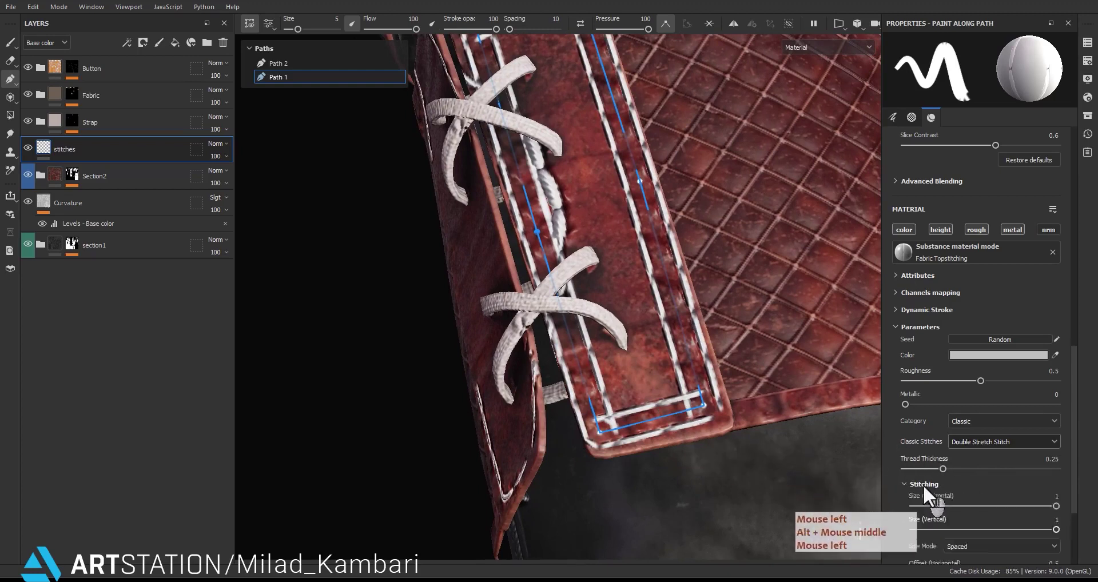
pyautogui.scroll(-3, 922, 492)
pyautogui.scroll(-1, 921, 493)
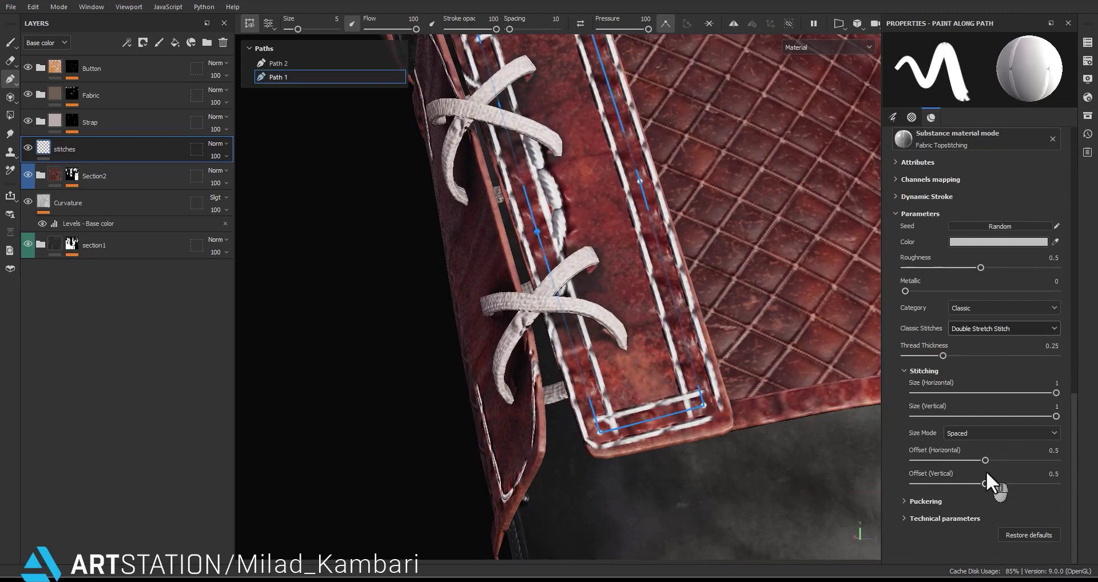
pyautogui.moveTo(986, 482); pyautogui.dragTo(947, 482)
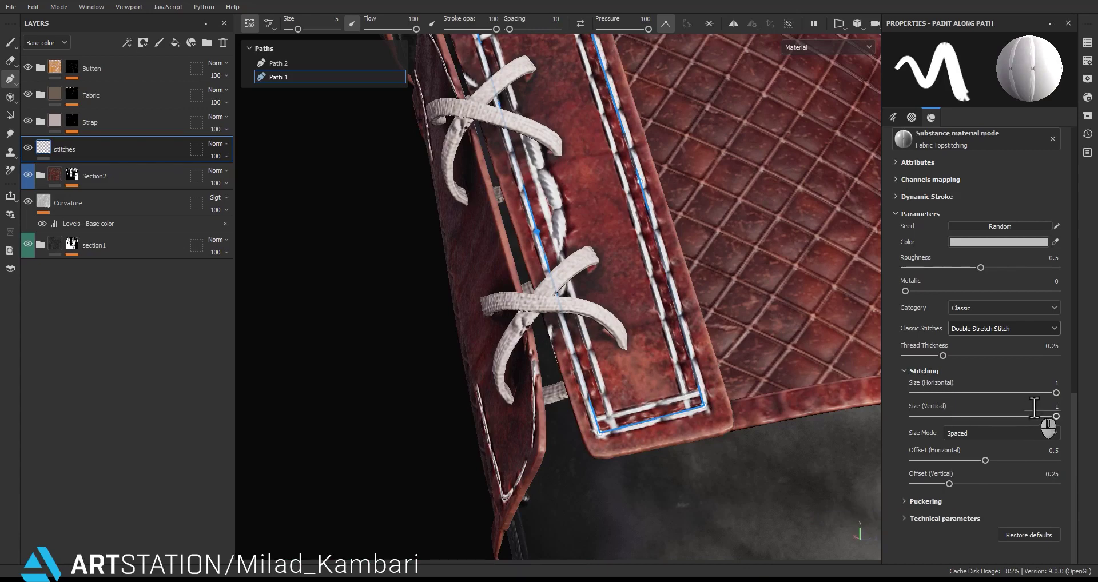
# Set the stitching size to 0.64 horizontally and 0.68 vertically, with a vertical offset of 0.45.
pyautogui.moveTo(1051, 400); pyautogui.dragTo(1013, 403)
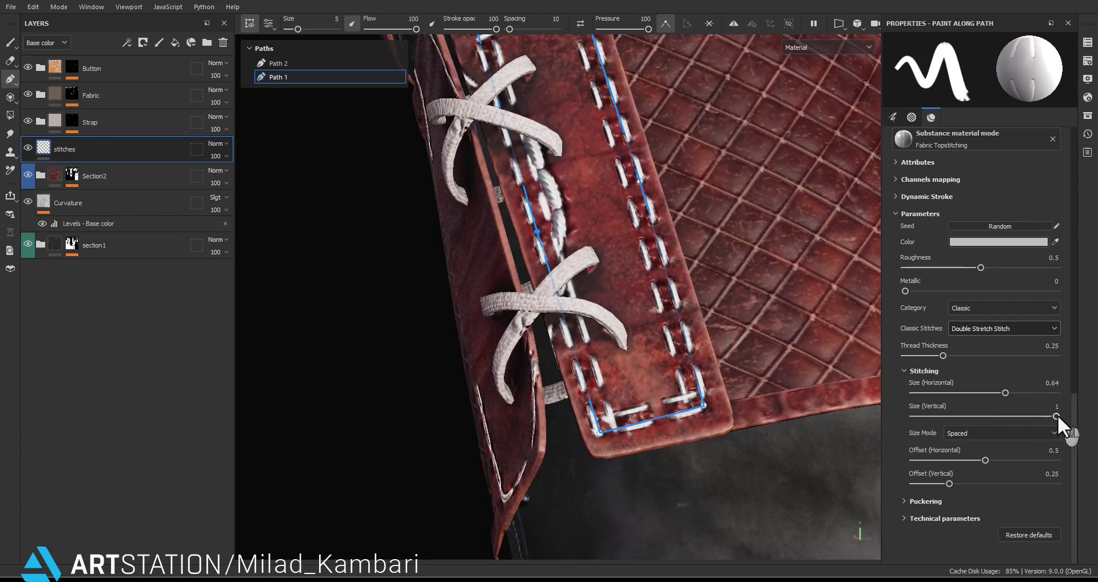
pyautogui.moveTo(1057, 417); pyautogui.dragTo(1011, 421)
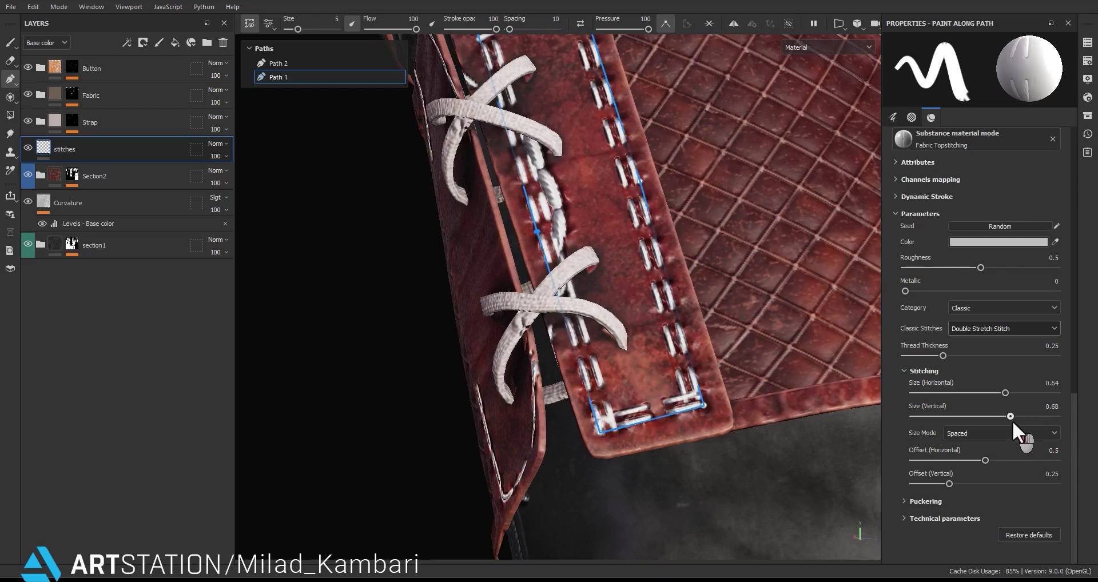
pyautogui.moveTo(948, 480); pyautogui.dragTo(977, 477)
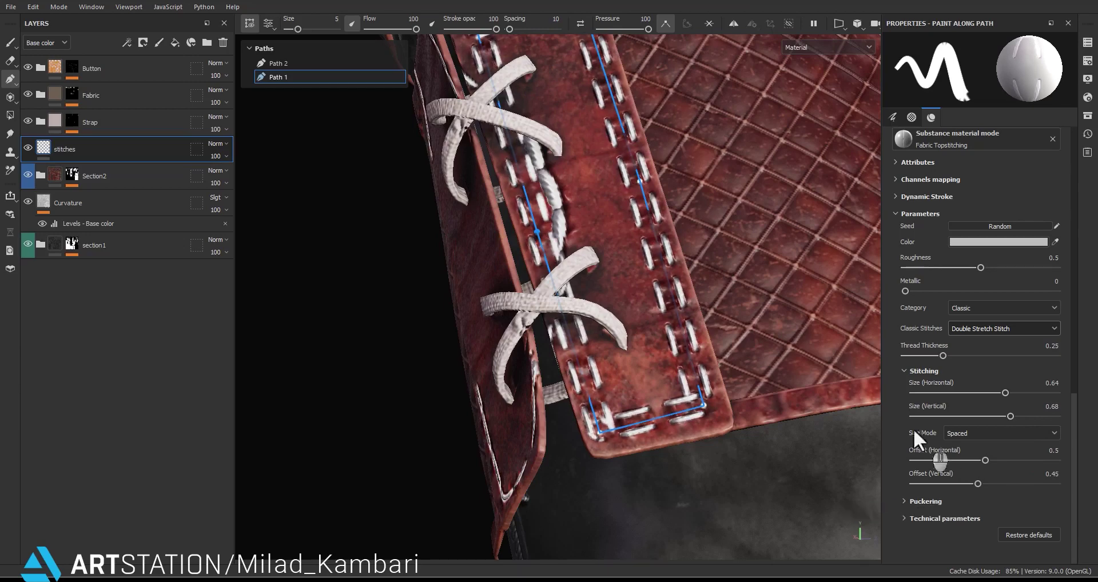
pyautogui.scroll(-3, 654, 291)
pyautogui.keyDown('alt'); pyautogui.moveTo(591, 232); pyautogui.dragTo(607, 241); pyautogui.keyUp('alt')
pyautogui.scroll(3, 611, 239)
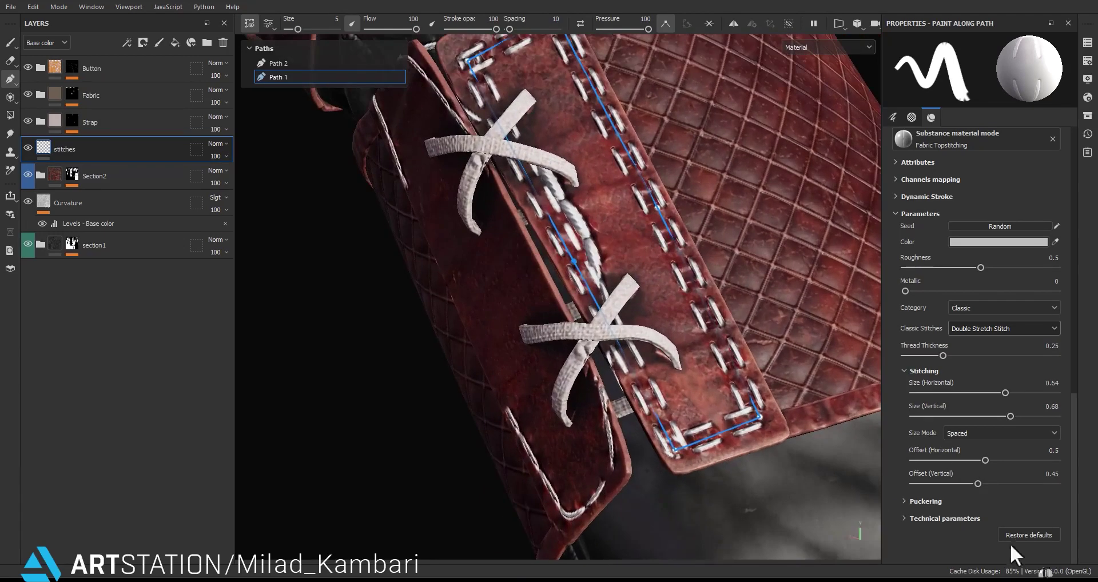
# Set Path 1's puckering to intensity 0.56, position 0.53 and fading 0.2.
pyautogui.click(905, 500)
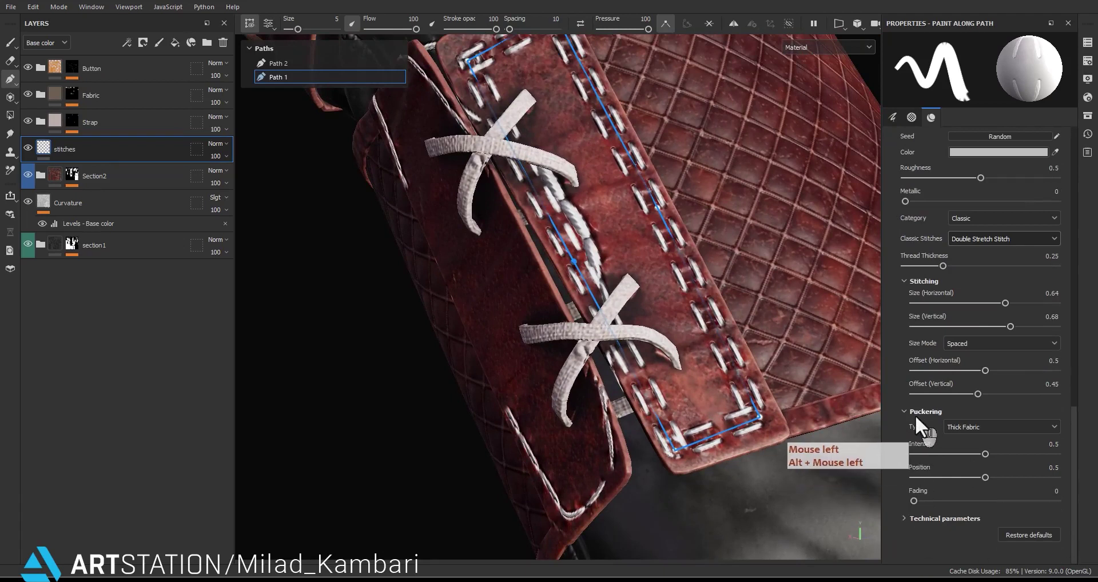
pyautogui.click(586, 483)
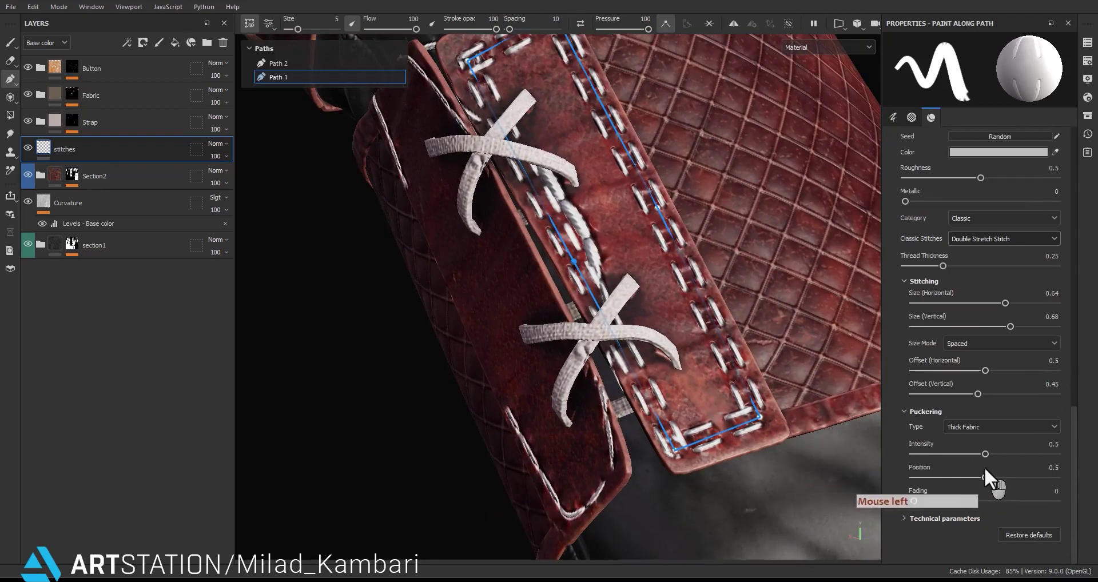
pyautogui.moveTo(1018, 456); pyautogui.dragTo(990, 477)
pyautogui.click(911, 531)
pyautogui.moveTo(914, 501); pyautogui.dragTo(938, 497)
# Select Path 2 on the opposite lacing flap and convert its two curved points at the flap's upper end into sharp corners.
pyautogui.keyDown('alt'); pyautogui.moveTo(663, 372); pyautogui.dragTo(266, 72); pyautogui.keyUp('alt')
pyautogui.click(276, 64)
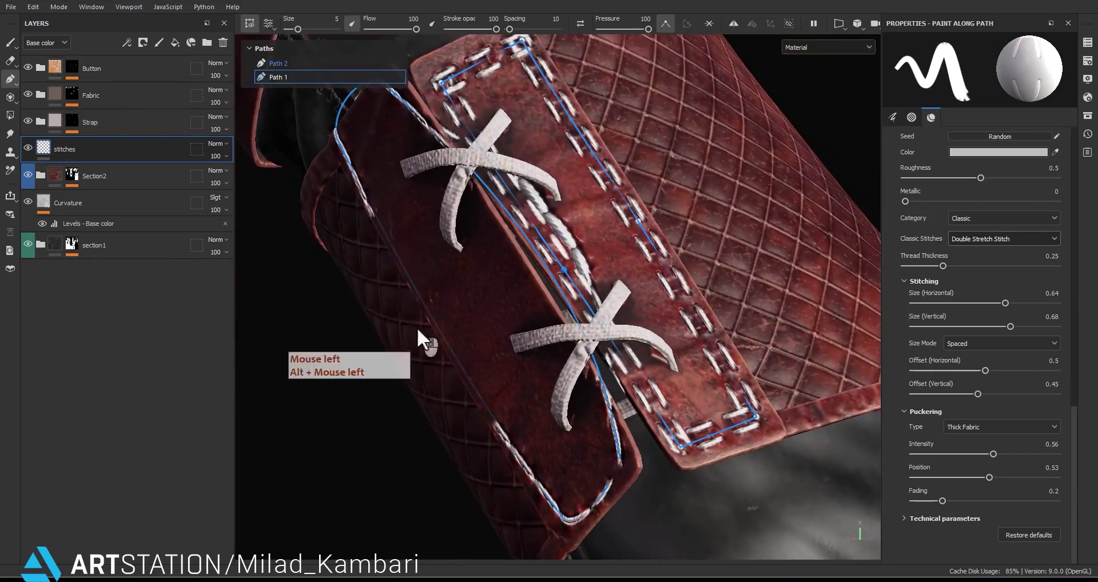
pyautogui.keyDown('alt'); pyautogui.moveTo(416, 327); pyautogui.dragTo(517, 321); pyautogui.keyUp('alt')
pyautogui.keyDown('alt'); pyautogui.moveTo(517, 320); pyautogui.dragTo(595, 348, button='middle'); pyautogui.keyUp('alt')
pyautogui.keyDown('alt'); pyautogui.moveTo(595, 349); pyautogui.dragTo(687, 452); pyautogui.keyUp('alt')
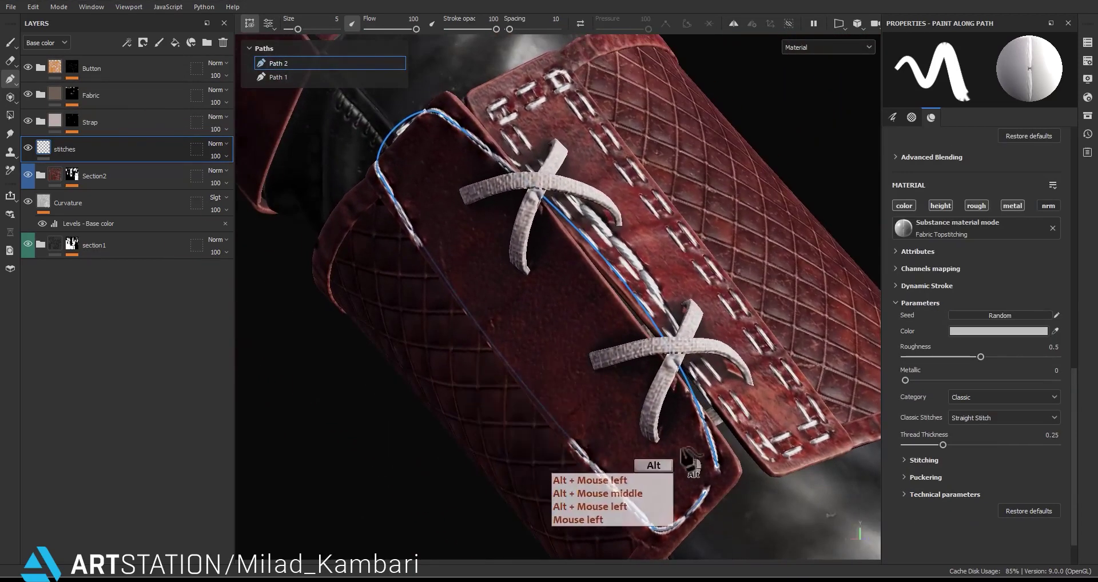
pyautogui.click(722, 471)
pyautogui.click(715, 469)
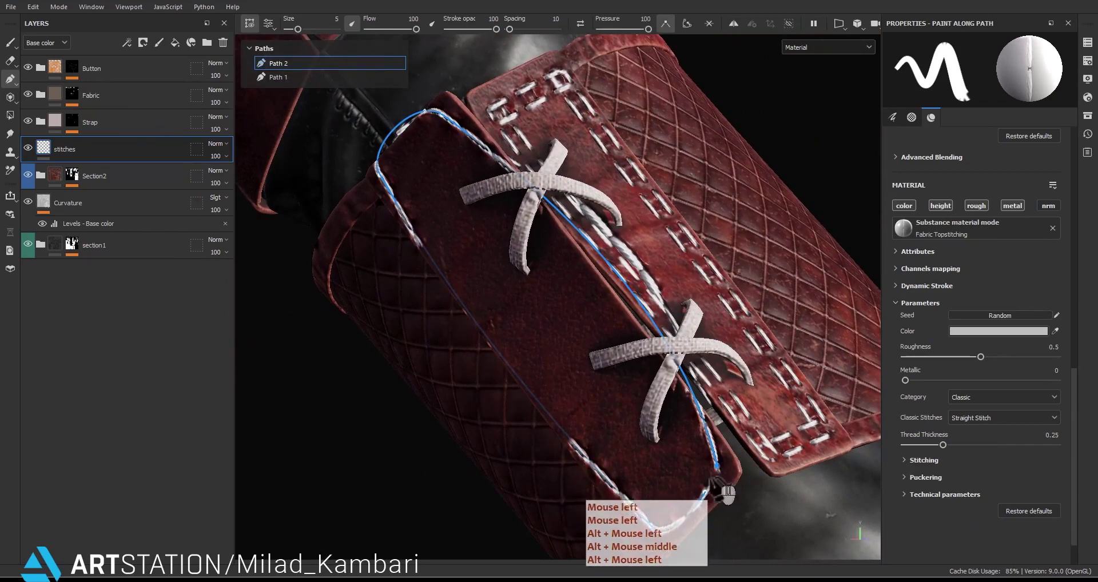
pyautogui.click(716, 469)
pyautogui.keyDown('alt'); pyautogui.moveTo(671, 430); pyautogui.dragTo(721, 430); pyautogui.keyUp('alt')
pyautogui.keyDown('alt'); pyautogui.moveTo(372, 183); pyautogui.dragTo(466, 286, button='middle'); pyautogui.keyUp('alt')
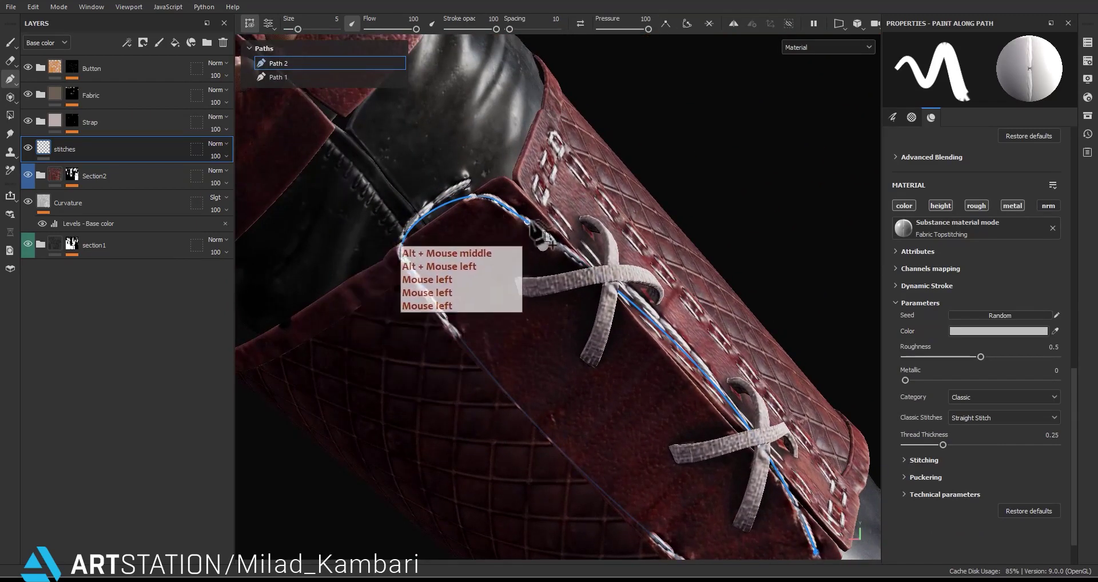
pyautogui.keyDown('alt'); pyautogui.moveTo(508, 251); pyautogui.dragTo(595, 149, button='middle'); pyautogui.keyUp('alt')
pyautogui.keyDown('alt'); pyautogui.moveTo(595, 149); pyautogui.dragTo(572, 145); pyautogui.keyUp('alt')
pyautogui.doubleClick(511, 144)
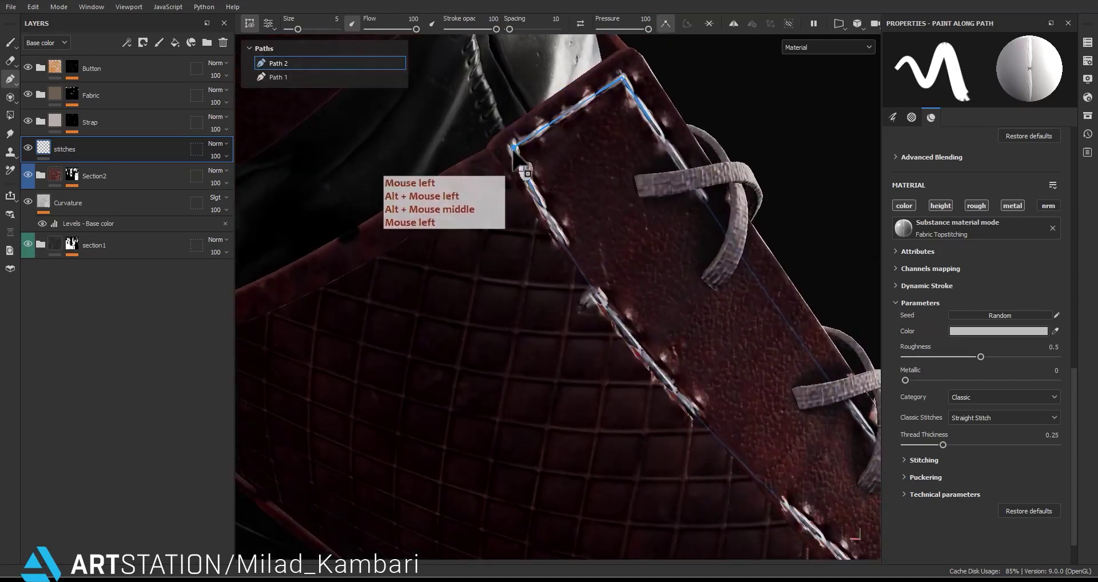
# Sharpen Path 2's outer corner at the flap's lower end and move its open end onto the other end point to complete the rectangle.
pyautogui.keyDown('alt'); pyautogui.moveTo(715, 324); pyautogui.dragTo(586, 245, button='middle'); pyautogui.keyUp('alt')
pyautogui.keyDown('alt'); pyautogui.moveTo(586, 245); pyautogui.dragTo(611, 256); pyautogui.keyUp('alt')
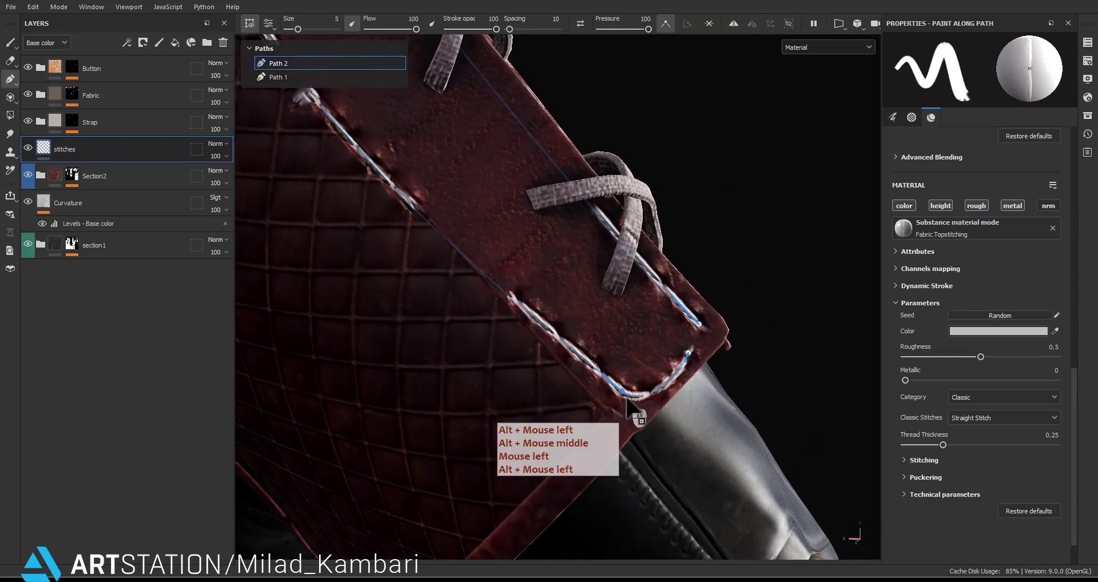
pyautogui.doubleClick(624, 394)
pyautogui.keyDown('alt'); pyautogui.moveTo(679, 364); pyautogui.dragTo(673, 418, button='middle'); pyautogui.keyUp('alt')
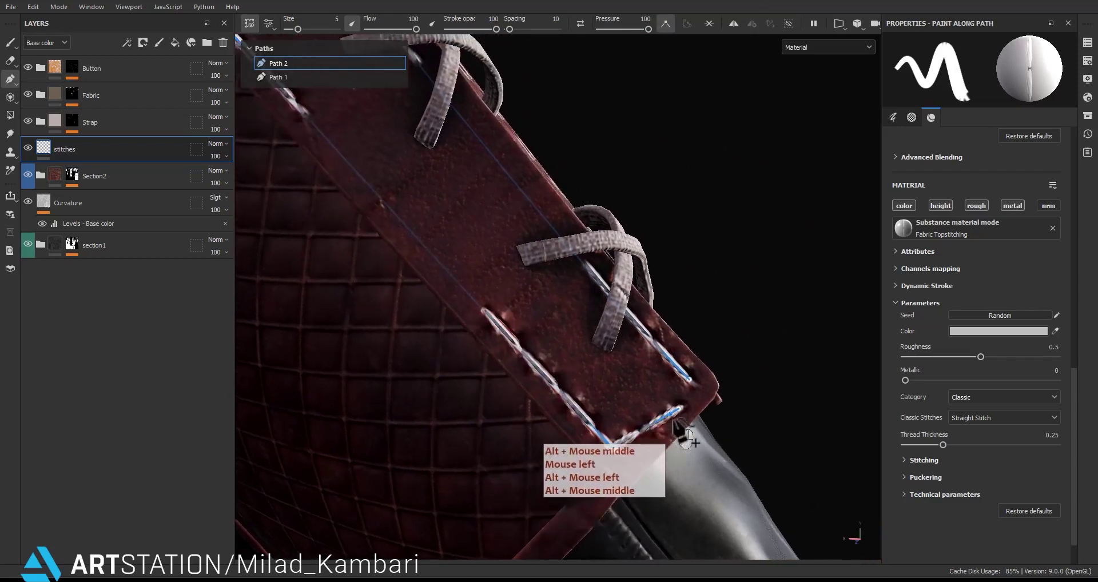
pyautogui.scroll(3, 682, 413)
pyautogui.moveTo(682, 406); pyautogui.dragTo(697, 369)
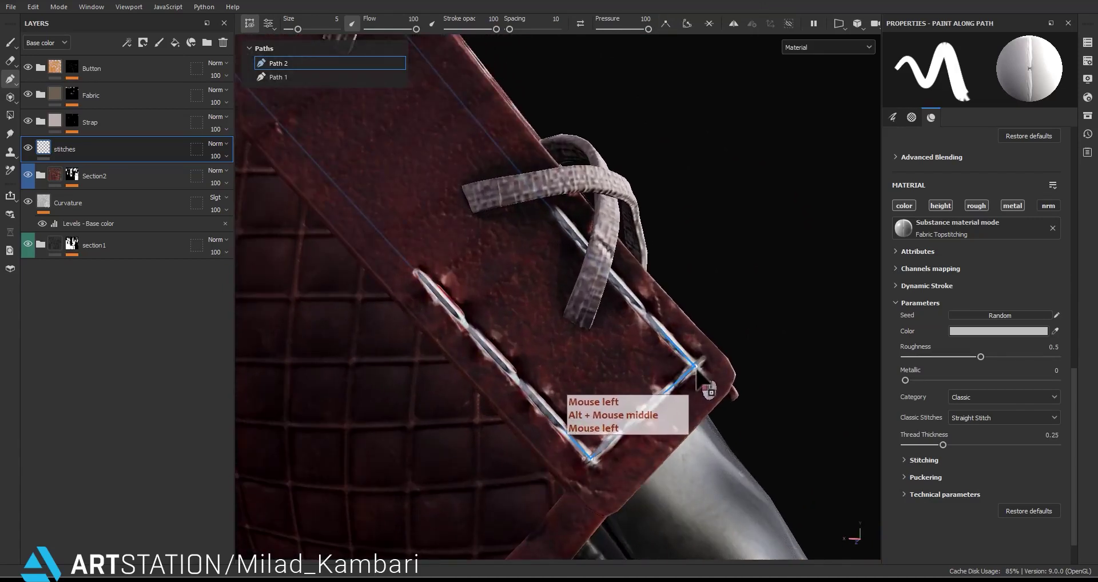
# Add a point midway along each of Path 2's two long edges so the stitches run along the full length.
pyautogui.keyDown('alt'); pyautogui.moveTo(643, 401); pyautogui.dragTo(517, 265, button='right'); pyautogui.keyUp('alt')
pyautogui.keyDown('alt'); pyautogui.moveTo(518, 264); pyautogui.dragTo(567, 311); pyautogui.keyUp('alt')
pyautogui.keyDown('alt'); pyautogui.moveTo(568, 311); pyautogui.dragTo(681, 400, button='middle'); pyautogui.keyUp('alt')
pyautogui.keyDown('alt'); pyautogui.moveTo(680, 401); pyautogui.dragTo(588, 360); pyautogui.keyUp('alt')
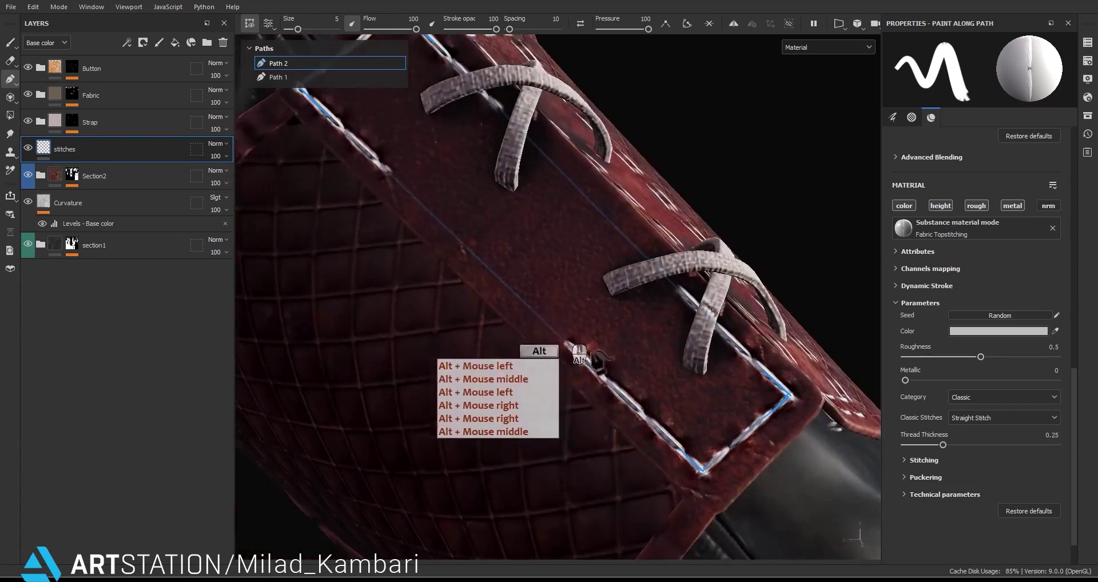
pyautogui.keyDown('alt'); pyautogui.moveTo(775, 401); pyautogui.dragTo(624, 348); pyautogui.keyUp('alt')
pyautogui.keyDown('alt'); pyautogui.moveTo(624, 348); pyautogui.dragTo(772, 470, button='middle'); pyautogui.keyUp('alt')
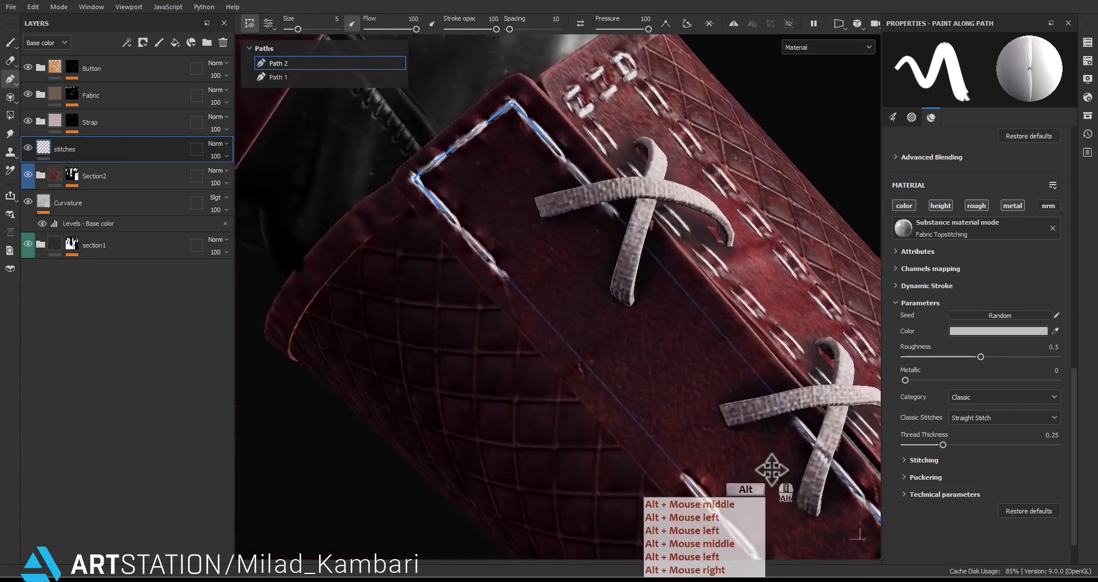
pyautogui.keyDown('alt'); pyautogui.moveTo(482, 150); pyautogui.dragTo(513, 189, button='middle'); pyautogui.keyUp('alt')
pyautogui.click(745, 354)
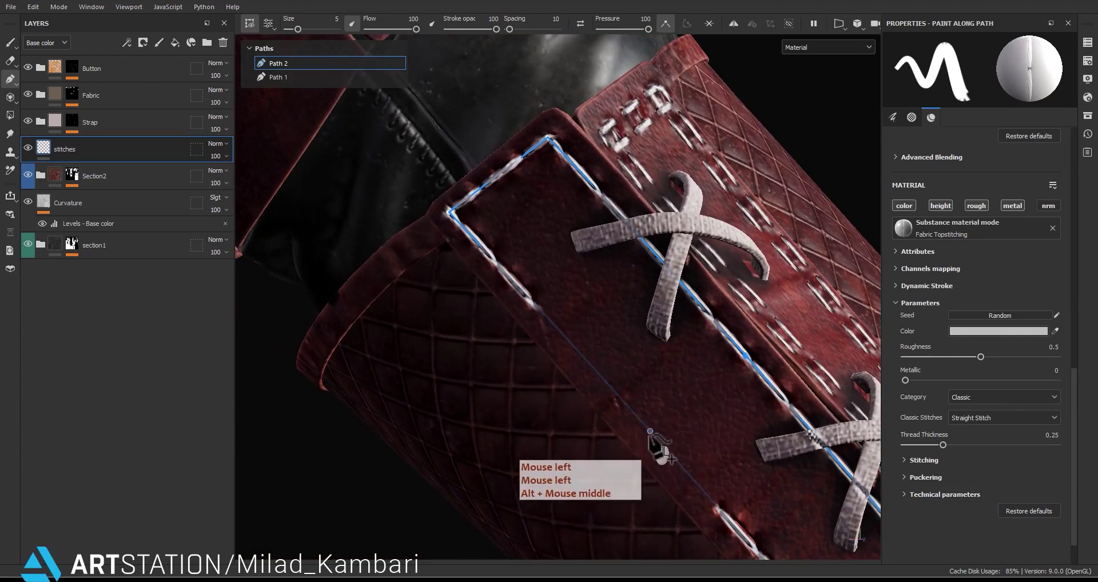
pyautogui.doubleClick(645, 434)
# Move Path 2's two upper corner points slightly inward from the flap's edges.
pyautogui.keyDown('alt'); pyautogui.moveTo(575, 314); pyautogui.dragTo(552, 313, button='middle'); pyautogui.keyUp('alt')
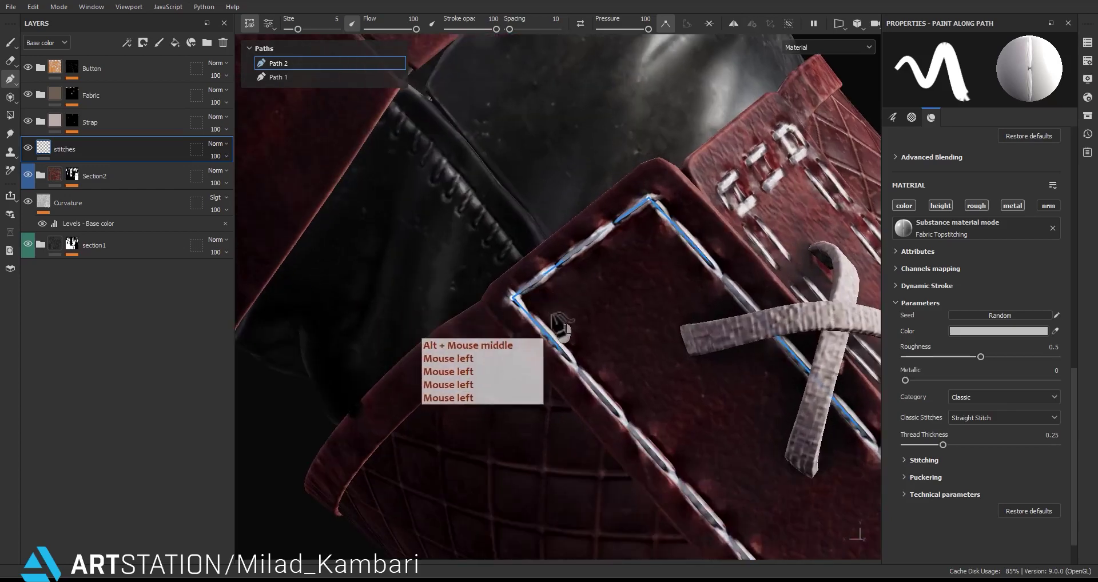
pyautogui.moveTo(517, 299); pyautogui.dragTo(541, 311)
pyautogui.click(656, 204)
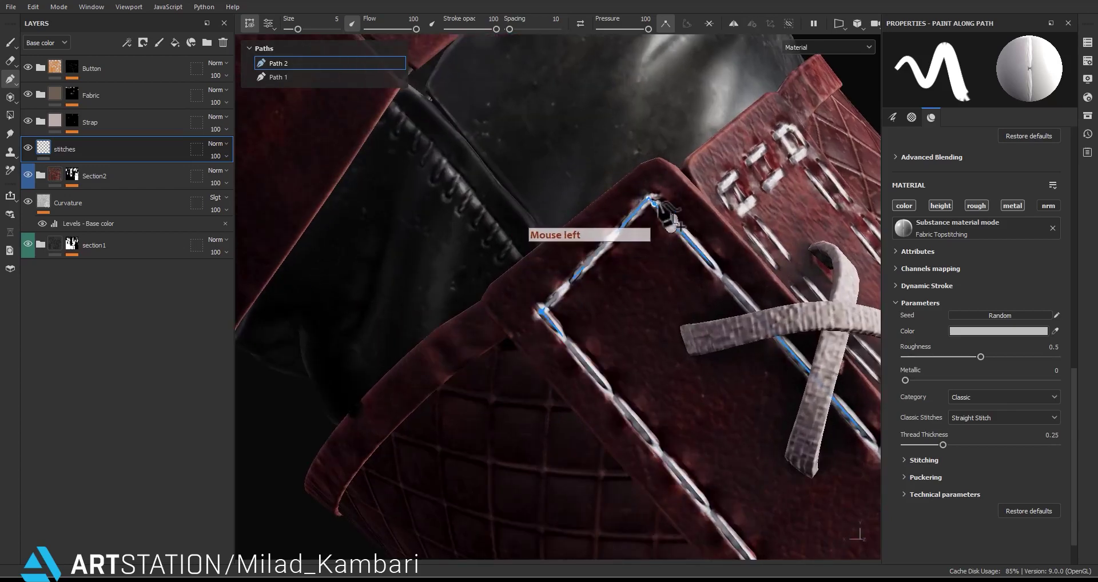
pyautogui.moveTo(655, 200); pyautogui.dragTo(662, 222)
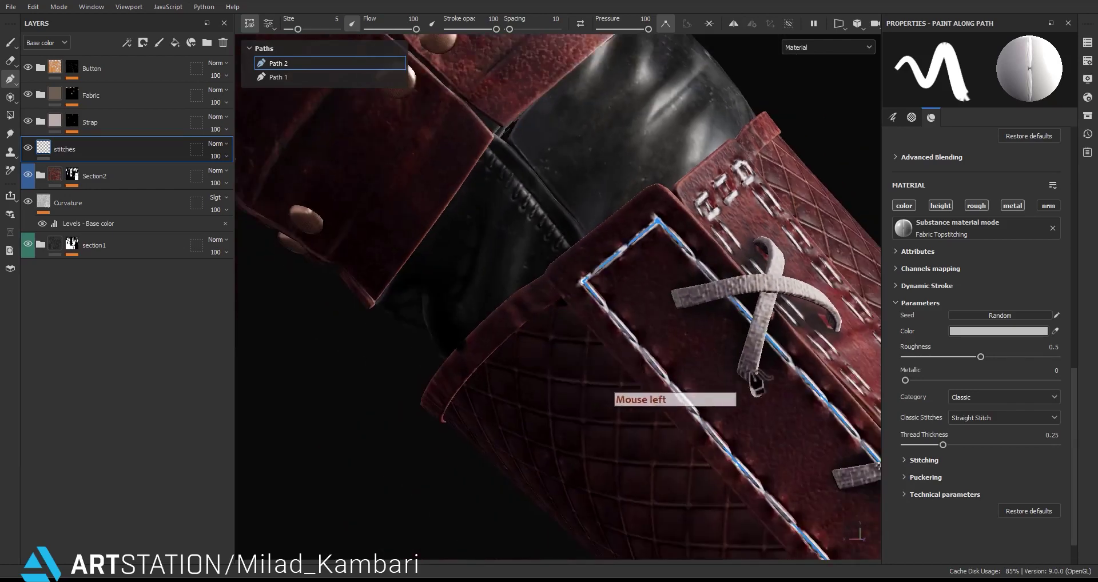
# Change Path 2's classic stitch type to Double Stretch Stitch and expand its Stitching parameters.
pyautogui.keyDown('alt'); pyautogui.moveTo(749, 380); pyautogui.dragTo(514, 337, button='middle'); pyautogui.keyUp('alt')
pyautogui.moveTo(515, 337)
pyautogui.keyDown('alt'); pyautogui.mouseDown()
pyautogui.moveTo(570, 252)
pyautogui.moveTo(650, 277)
pyautogui.moveTo(669, 423)
pyautogui.moveTo(699, 414)
pyautogui.mouseUp(); pyautogui.keyUp('alt')
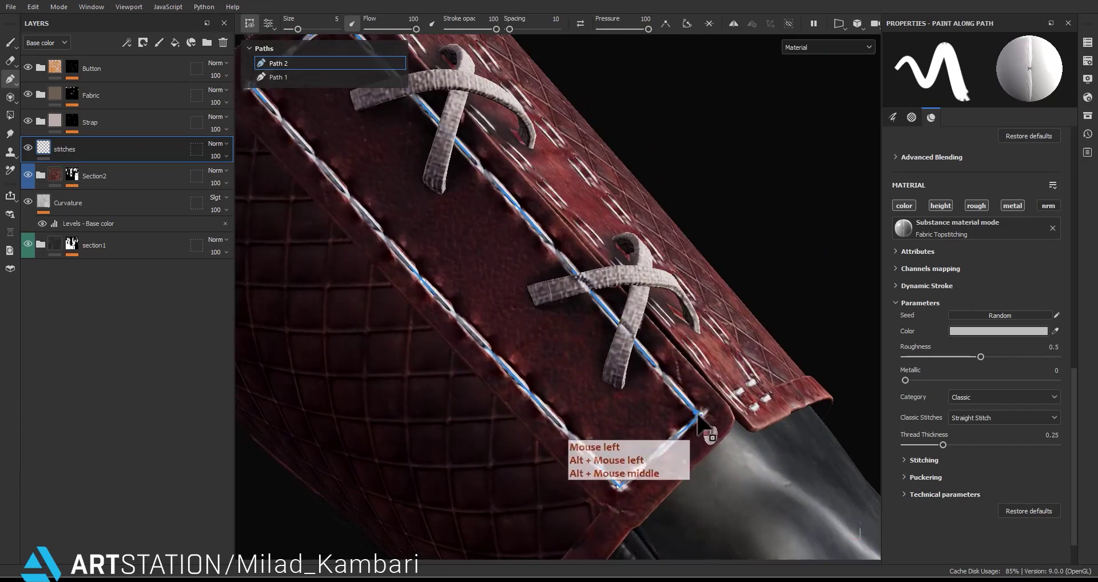
pyautogui.keyDown('alt'); pyautogui.moveTo(676, 404); pyautogui.dragTo(552, 342, button='middle'); pyautogui.keyUp('alt')
pyautogui.keyDown('alt'); pyautogui.moveTo(551, 342); pyautogui.dragTo(583, 316); pyautogui.keyUp('alt')
pyautogui.keyDown('alt'); pyautogui.moveTo(584, 316); pyautogui.dragTo(648, 366, button='right'); pyautogui.keyUp('alt')
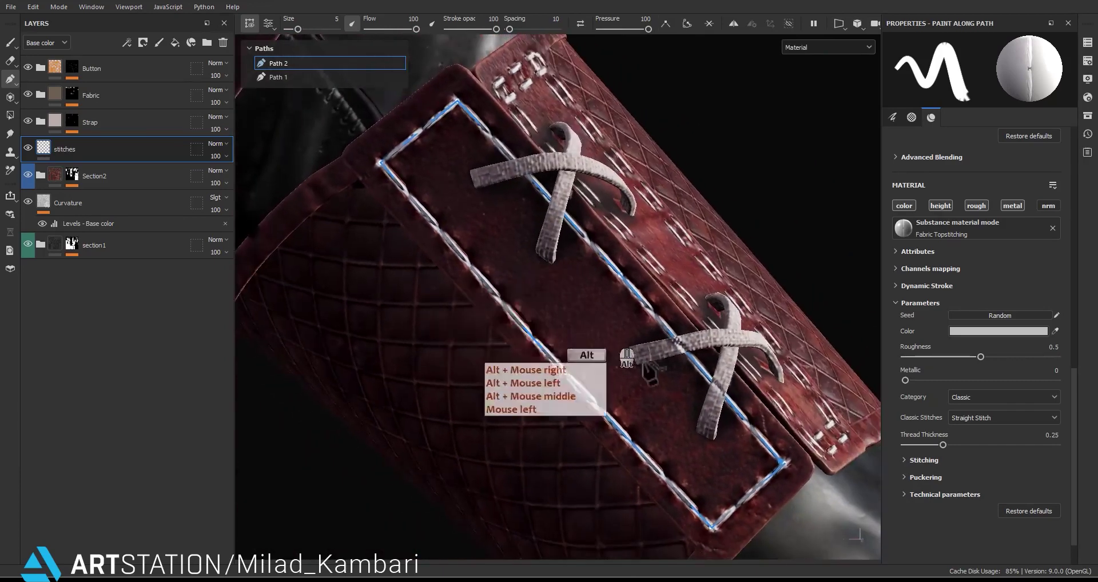
pyautogui.keyDown('alt'); pyautogui.moveTo(648, 372); pyautogui.dragTo(625, 304, button='middle'); pyautogui.keyUp('alt')
pyautogui.click(1007, 417)
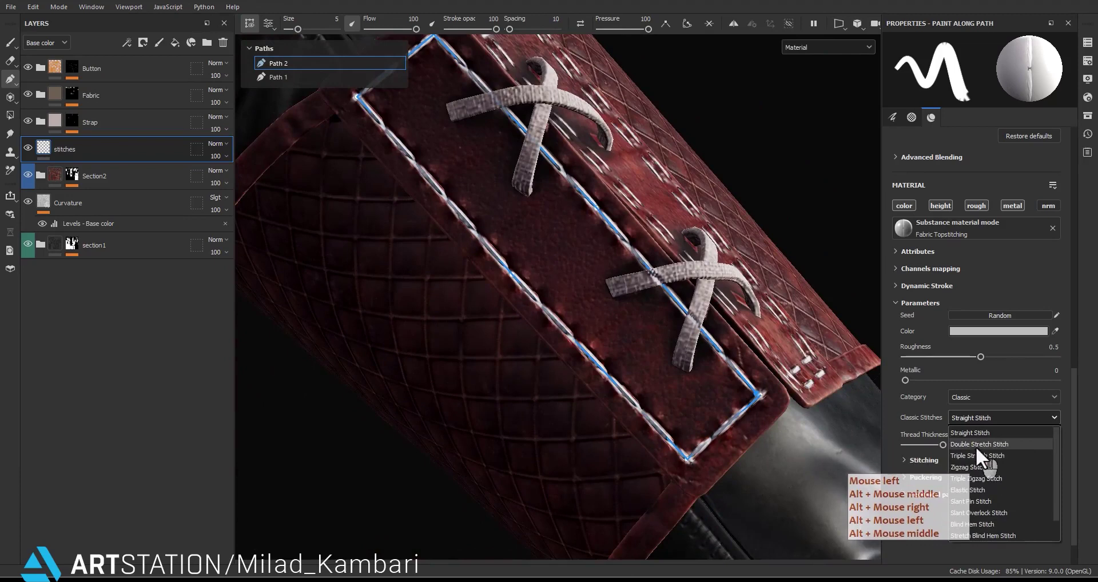
pyautogui.click(976, 445)
pyautogui.keyDown('alt'); pyautogui.moveTo(664, 349); pyautogui.dragTo(643, 342); pyautogui.keyUp('alt')
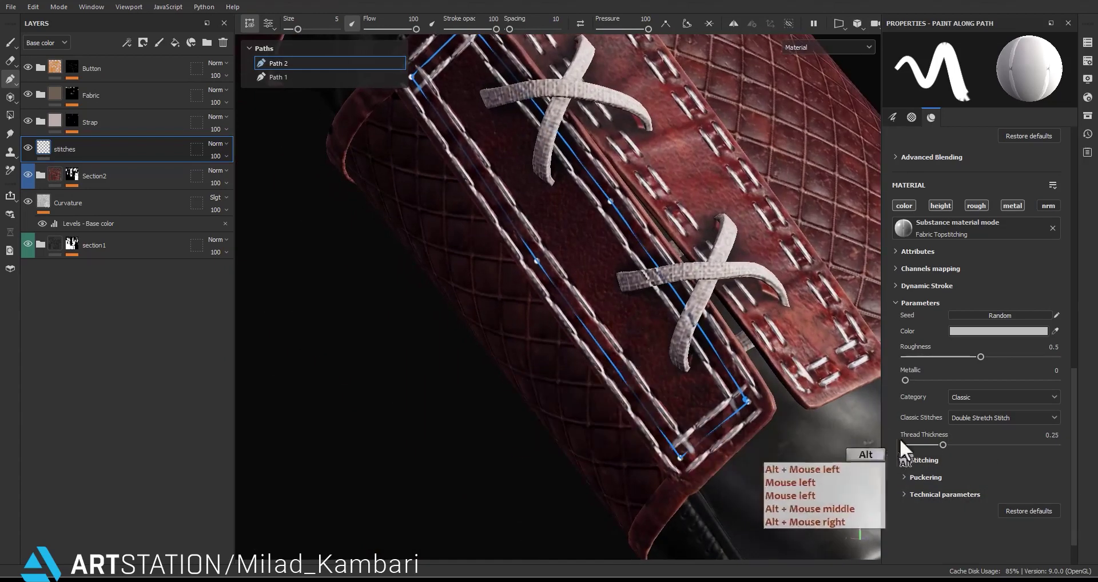
pyautogui.click(919, 460)
pyautogui.scroll(-3, 921, 479)
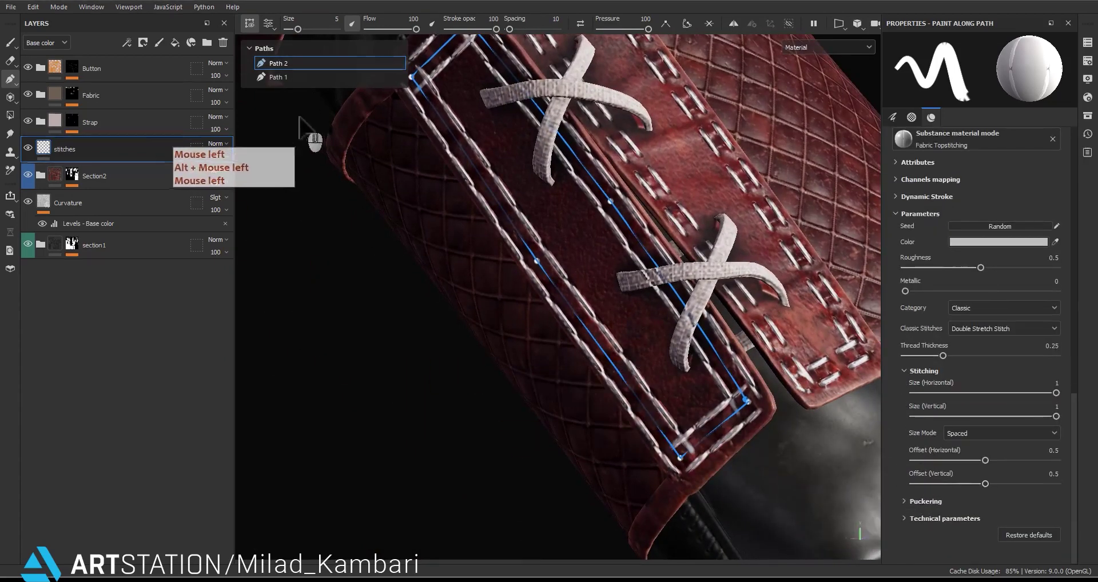
# Set Path 1's stitching size to 0.65 horizontally and vertically, with a vertical offset of 0.5.
pyautogui.click(287, 78)
pyautogui.scroll(-2, 998, 469)
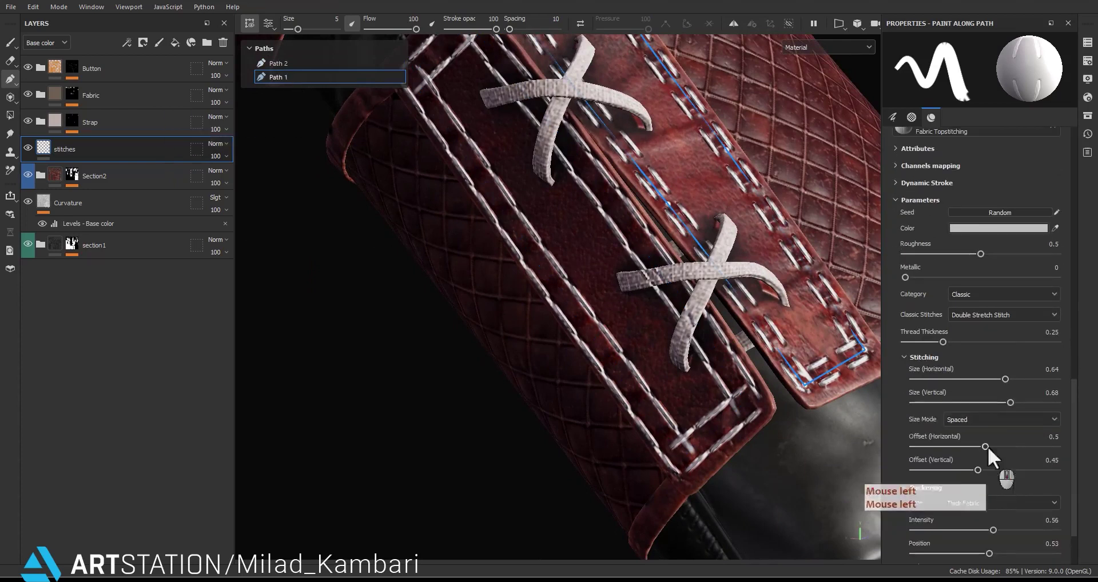
pyautogui.doubleClick(1052, 369)
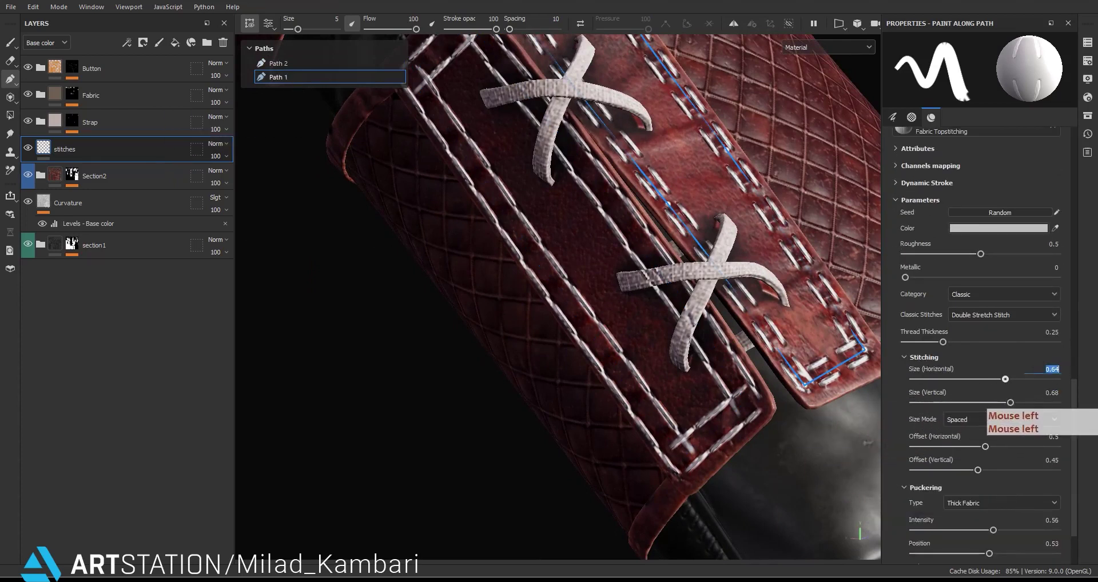
pyautogui.write('.65')
pyautogui.press('Return')
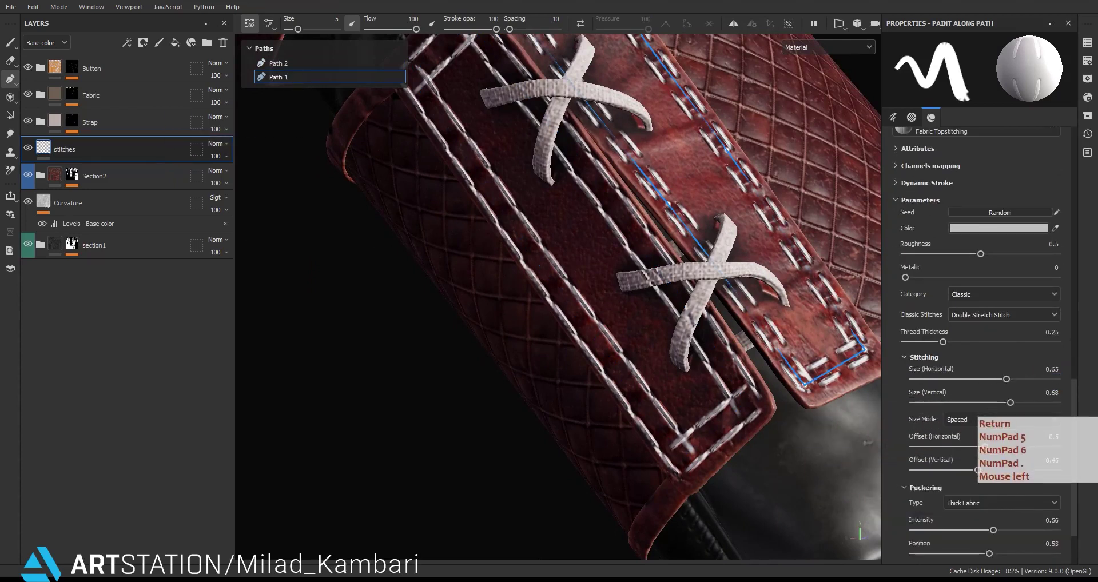
pyautogui.doubleClick(1052, 392)
pyautogui.write('.6')
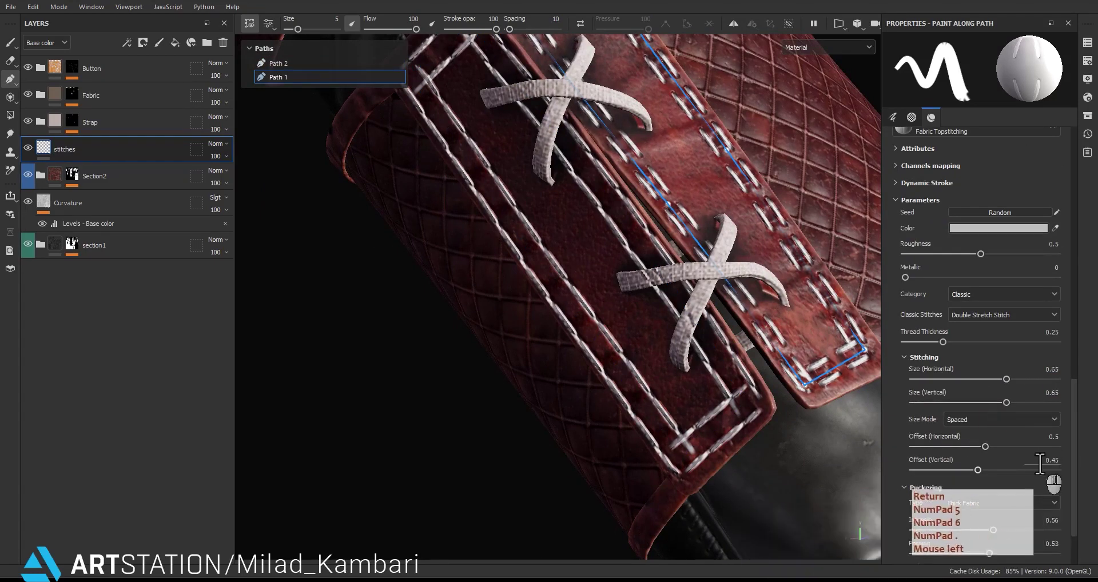
pyautogui.doubleClick(1043, 460)
pyautogui.write('.5')
pyautogui.press('Return')
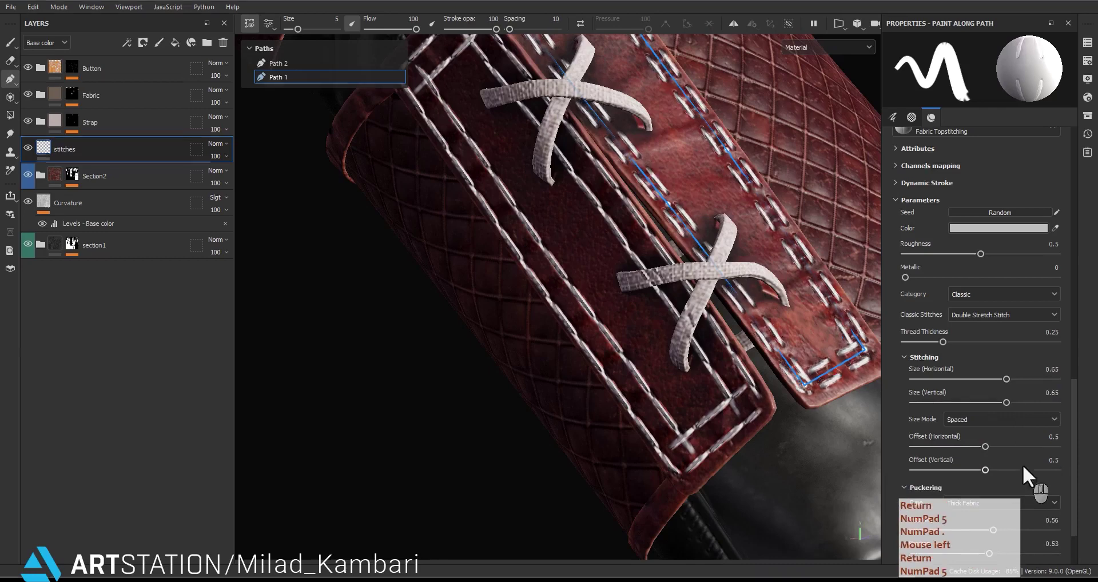
# Set Path 2's stitching size to 0.65 both horizontally and vertically to match Path 1.
pyautogui.keyDown('alt'); pyautogui.moveTo(667, 286); pyautogui.dragTo(633, 306); pyautogui.keyUp('alt')
pyautogui.keyDown('alt'); pyautogui.moveTo(632, 306); pyautogui.dragTo(703, 301, button='middle'); pyautogui.keyUp('alt')
pyautogui.keyDown('alt'); pyautogui.moveTo(703, 301); pyautogui.dragTo(505, 276); pyautogui.keyUp('alt')
pyautogui.click(279, 64)
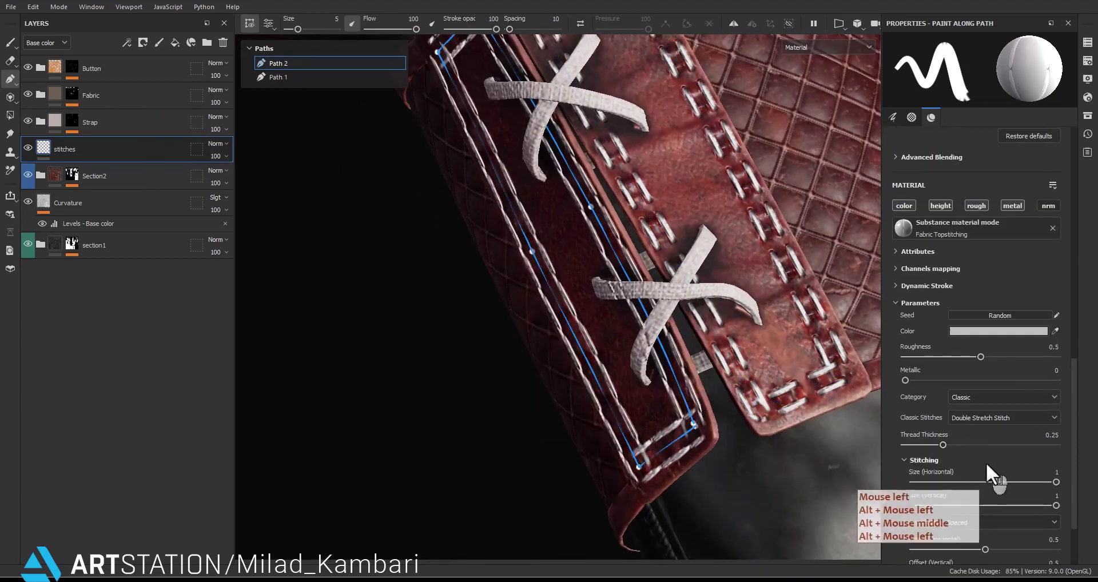
pyautogui.scroll(-3, 1041, 457)
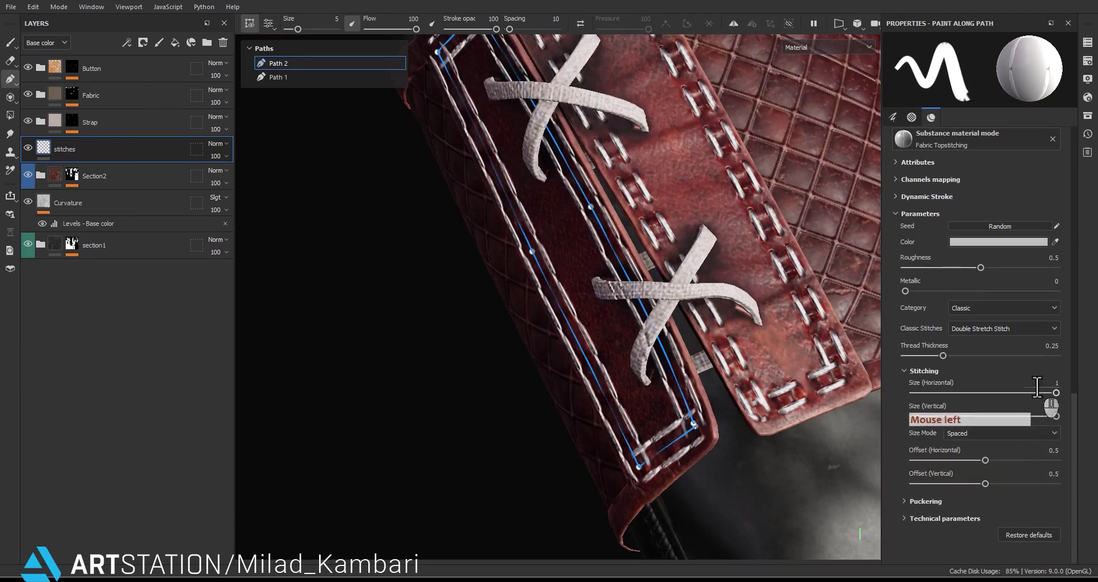
pyautogui.write('6.')
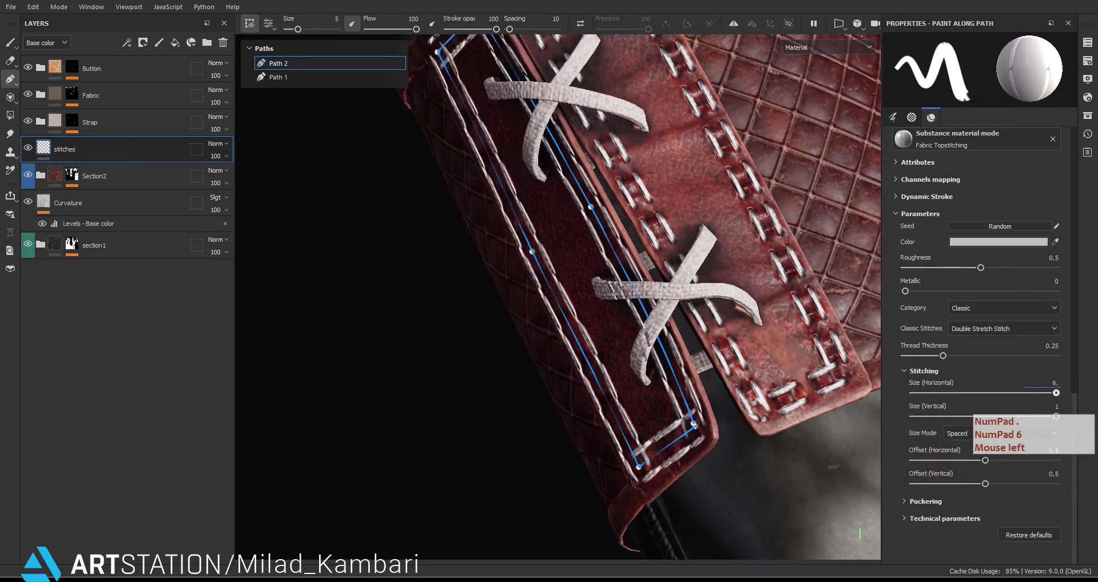
pyautogui.write('65')
pyautogui.press('Return')
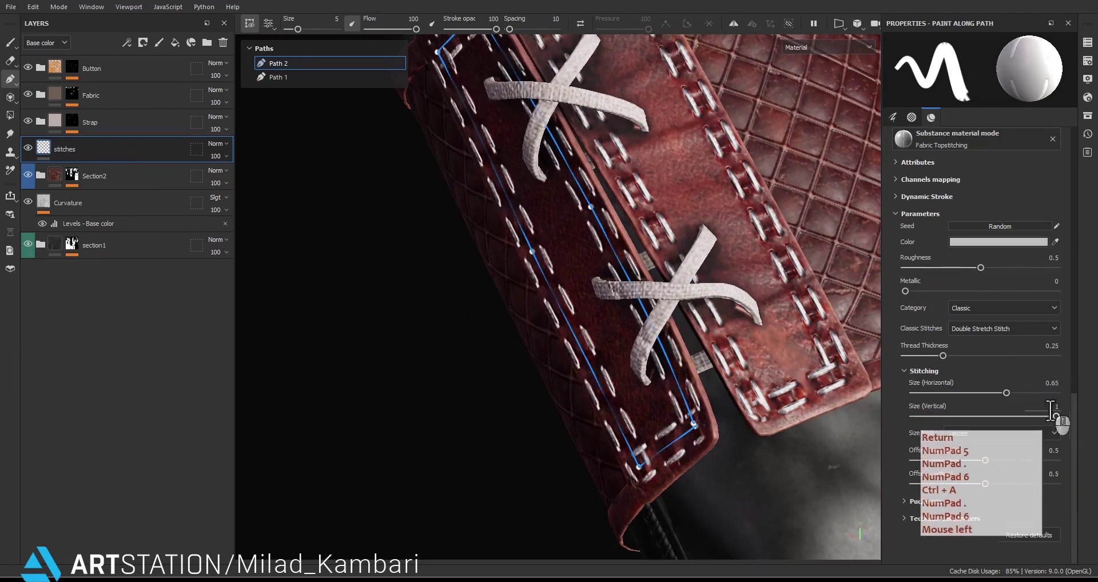
pyautogui.click(1045, 410)
pyautogui.press('Return')
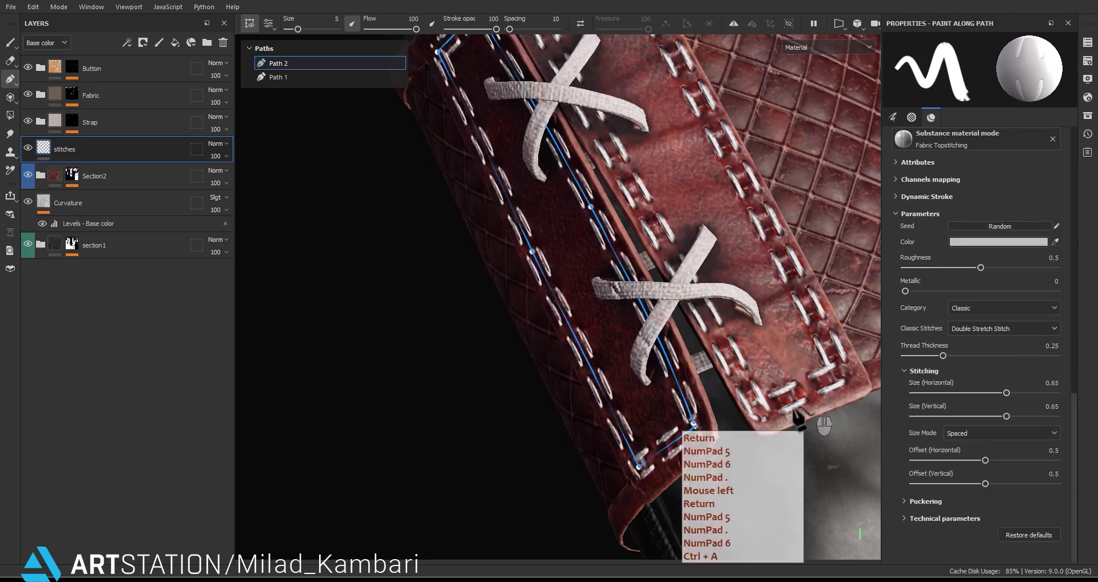
pyautogui.click(1052, 451)
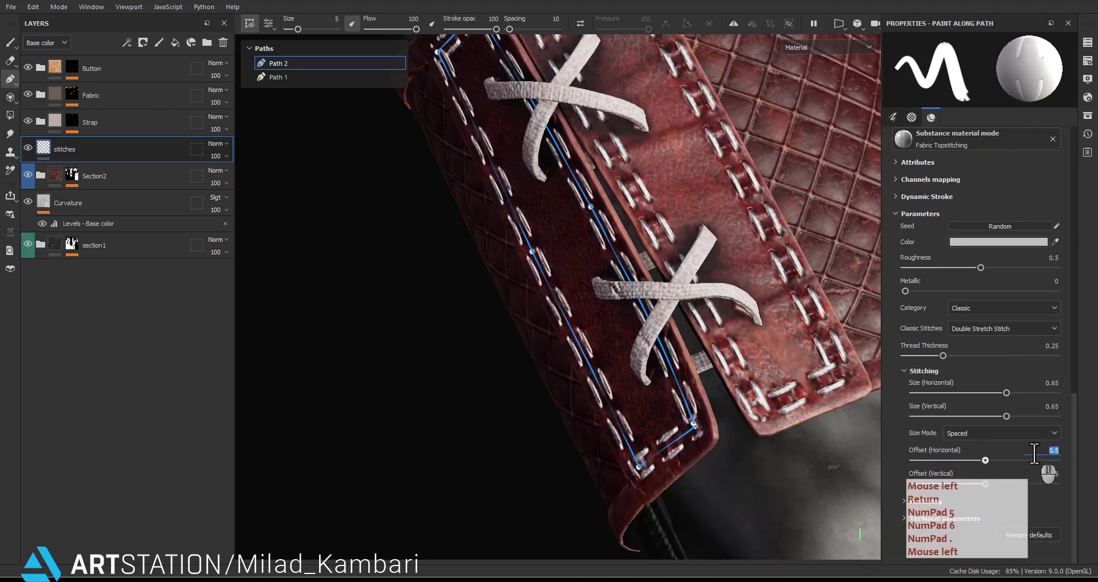
# Nudge Path 2's outer corner point at the flap's lower end slightly toward the lacing side.
pyautogui.keyDown('alt'); pyautogui.moveTo(652, 378); pyautogui.dragTo(632, 346); pyautogui.keyUp('alt')
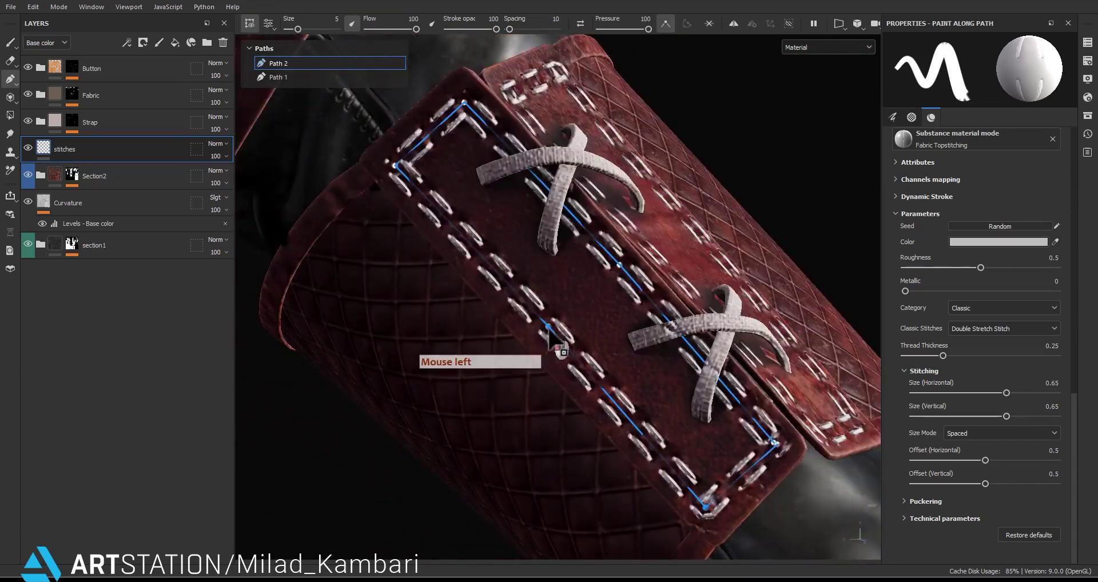
pyautogui.click(715, 521)
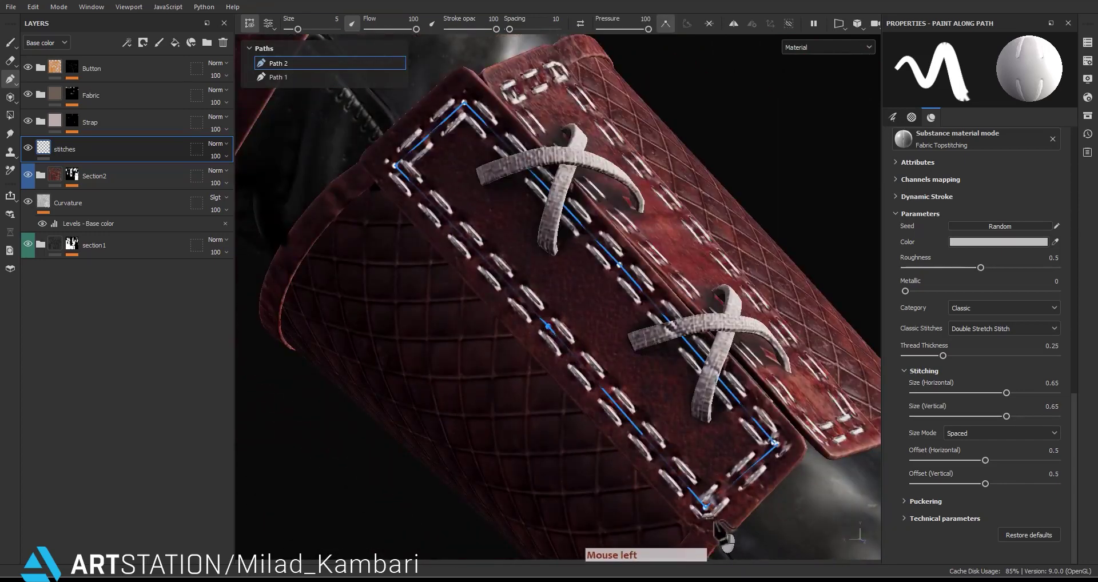
pyautogui.moveTo(710, 511); pyautogui.dragTo(717, 510)
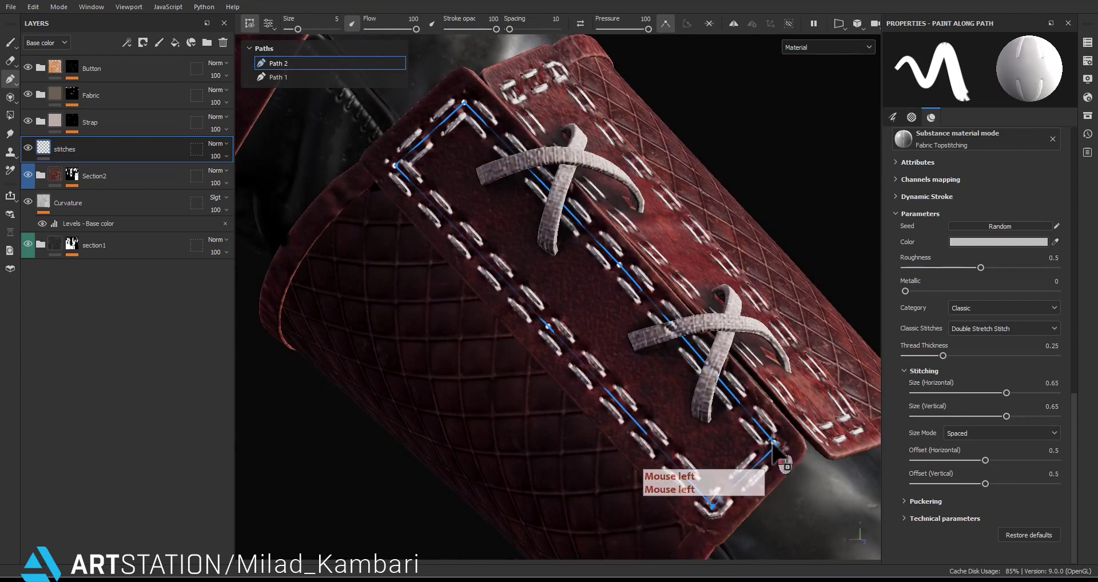
# Pull Path 2's end point back from the flap's lower lacing-side corner, up along the lacing edge.
pyautogui.moveTo(772, 443); pyautogui.dragTo(767, 437)
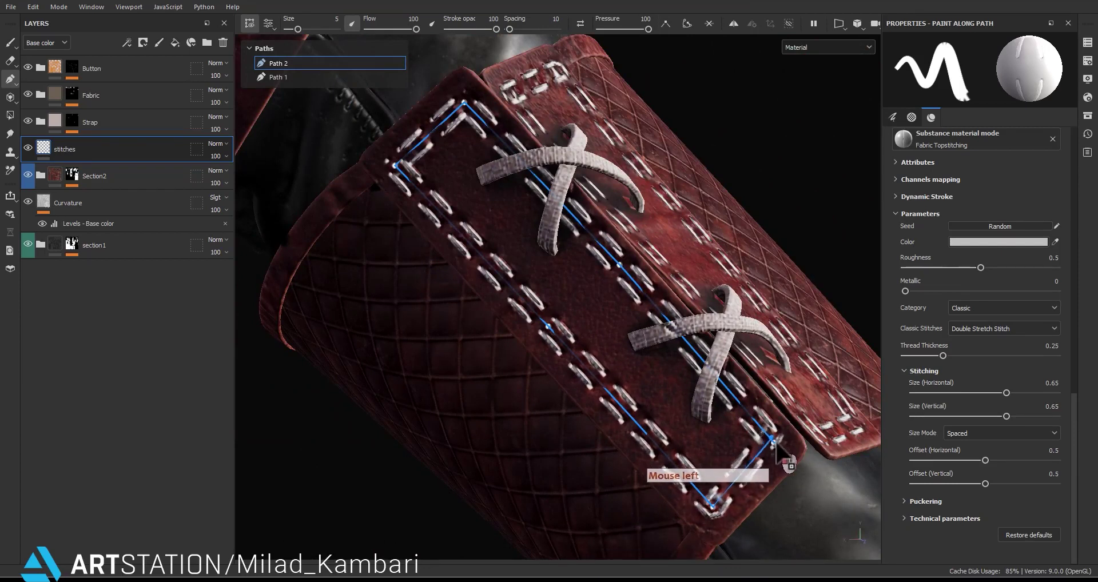
pyautogui.scroll(5, 784, 460)
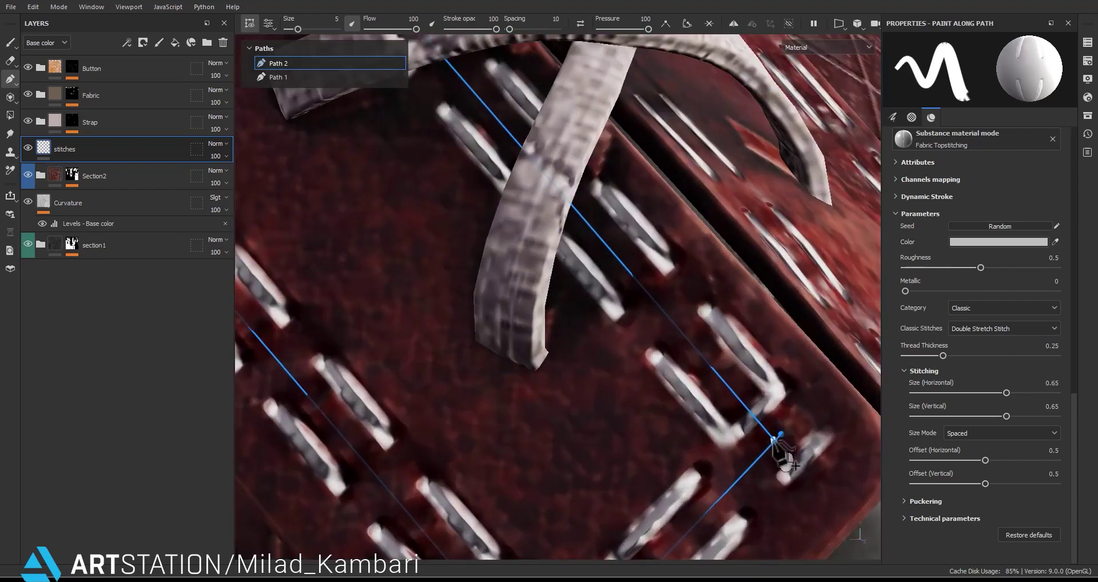
pyautogui.scroll(4, 785, 458)
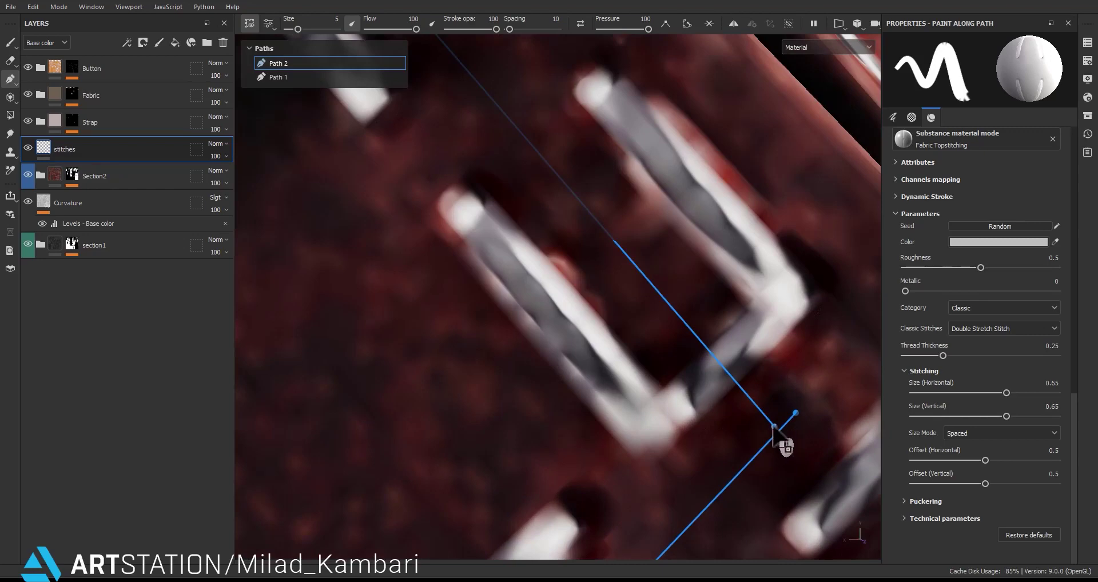
pyautogui.moveTo(773, 426); pyautogui.dragTo(688, 352)
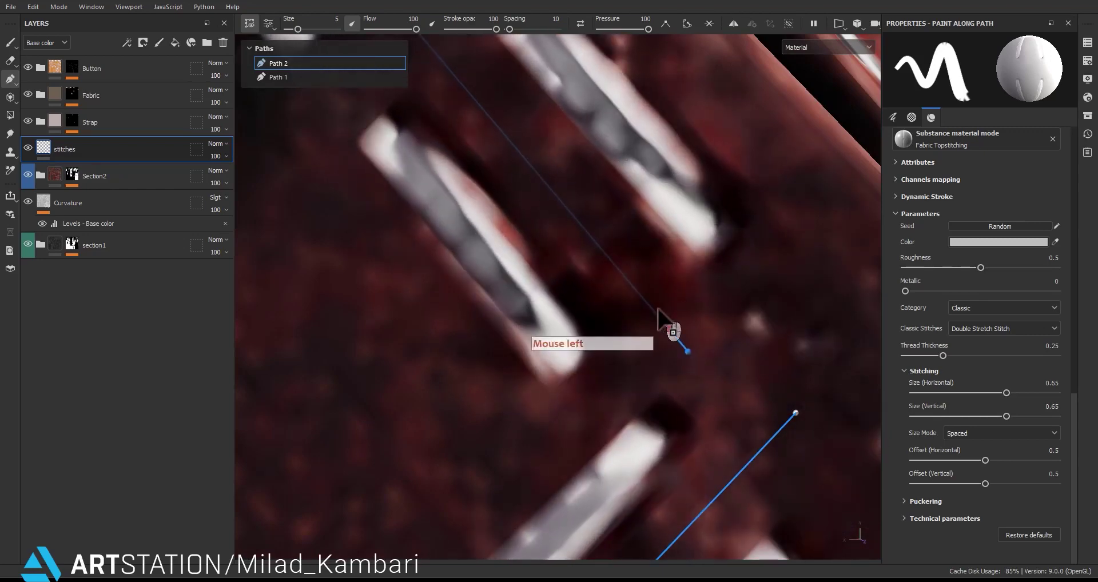
# Shift Path 2's corner point at the flap's upper lacing-side end slightly outward toward the leather corner.
pyautogui.scroll(-6, 659, 312)
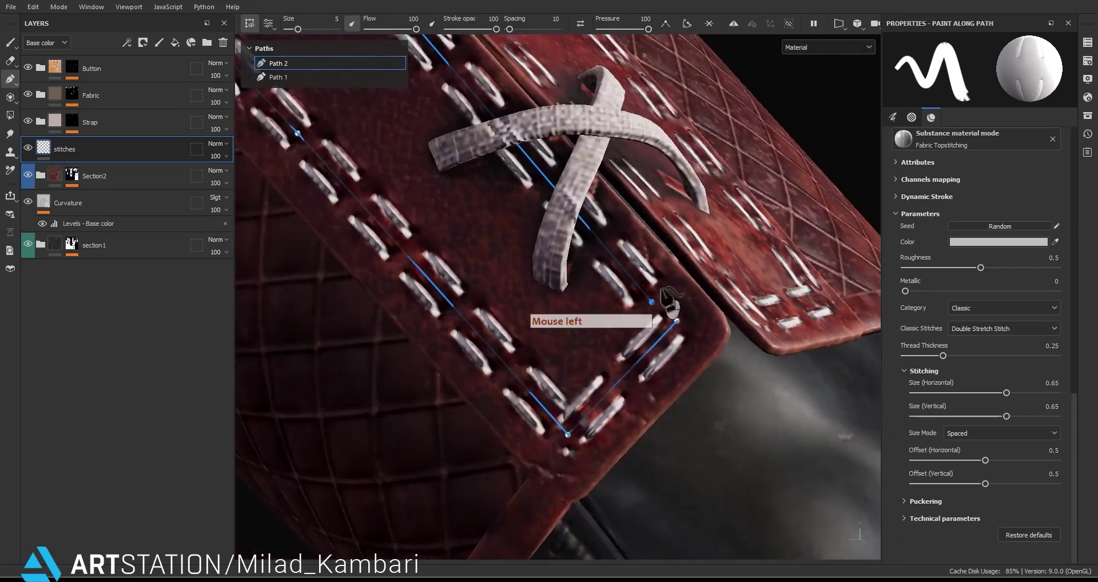
pyautogui.keyDown('alt'); pyautogui.moveTo(660, 289); pyautogui.dragTo(701, 371); pyautogui.keyUp('alt')
pyautogui.keyDown('alt'); pyautogui.moveTo(700, 371); pyautogui.dragTo(563, 291, button='right'); pyautogui.keyUp('alt')
pyautogui.keyDown('alt'); pyautogui.moveTo(563, 291); pyautogui.dragTo(792, 470, button='middle'); pyautogui.keyUp('alt')
pyautogui.keyDown('alt'); pyautogui.moveTo(517, 257); pyautogui.dragTo(631, 384, button='middle'); pyautogui.keyUp('alt')
pyautogui.keyDown('alt'); pyautogui.moveTo(640, 381); pyautogui.dragTo(633, 321); pyautogui.keyUp('alt')
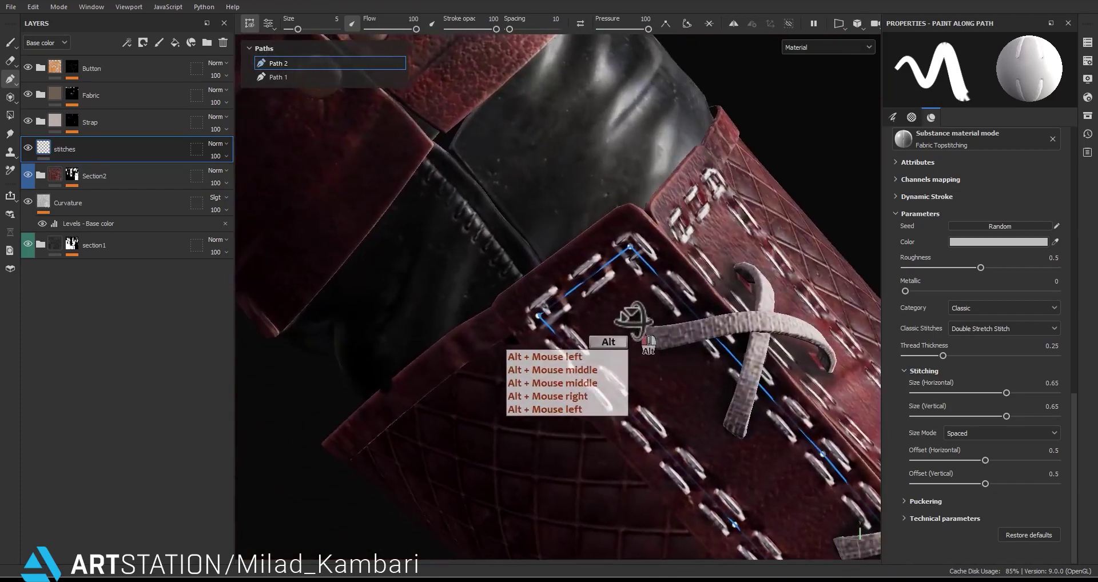
pyautogui.scroll(5, 629, 266)
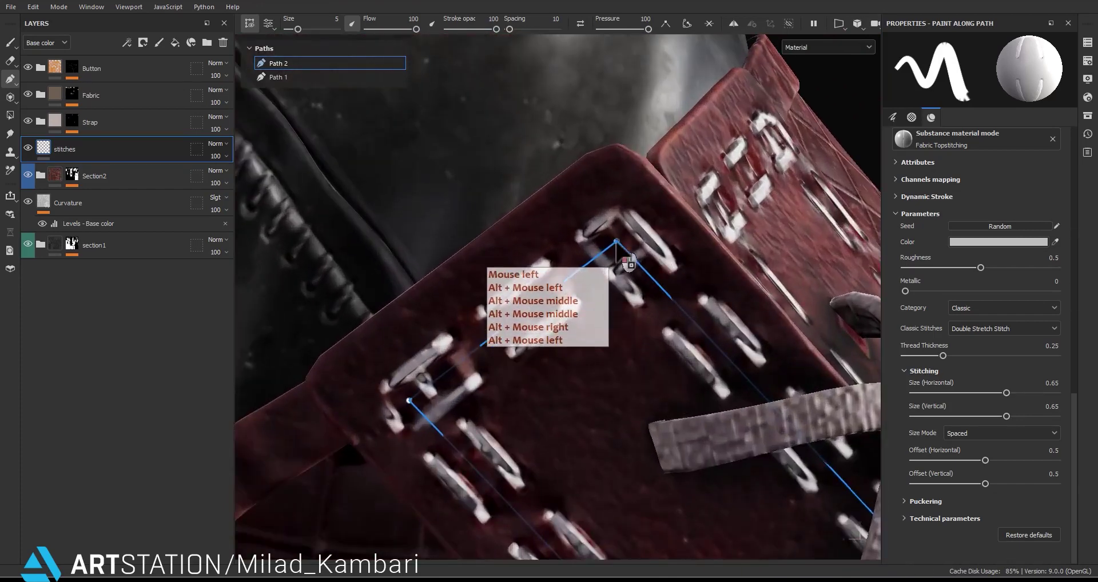
pyautogui.moveTo(616, 257)
pyautogui.mouseDown()
pyautogui.moveTo(617, 278)
pyautogui.moveTo(637, 279)
pyautogui.moveTo(638, 258)
pyautogui.moveTo(623, 240)
pyautogui.mouseUp()
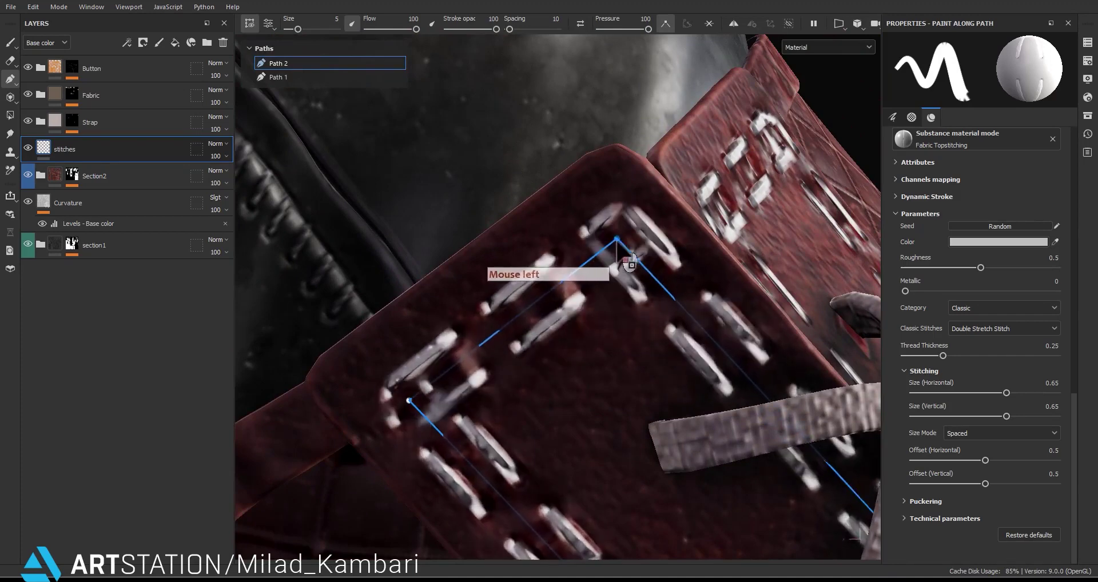
# Examine the stitching on both lacing flaps and the glove's cuff, hand and fingers from several angles.
pyautogui.scroll(-10, 615, 243)
pyautogui.keyDown('alt'); pyautogui.moveTo(858, 343); pyautogui.dragTo(730, 334, button='middle'); pyautogui.keyUp('alt')
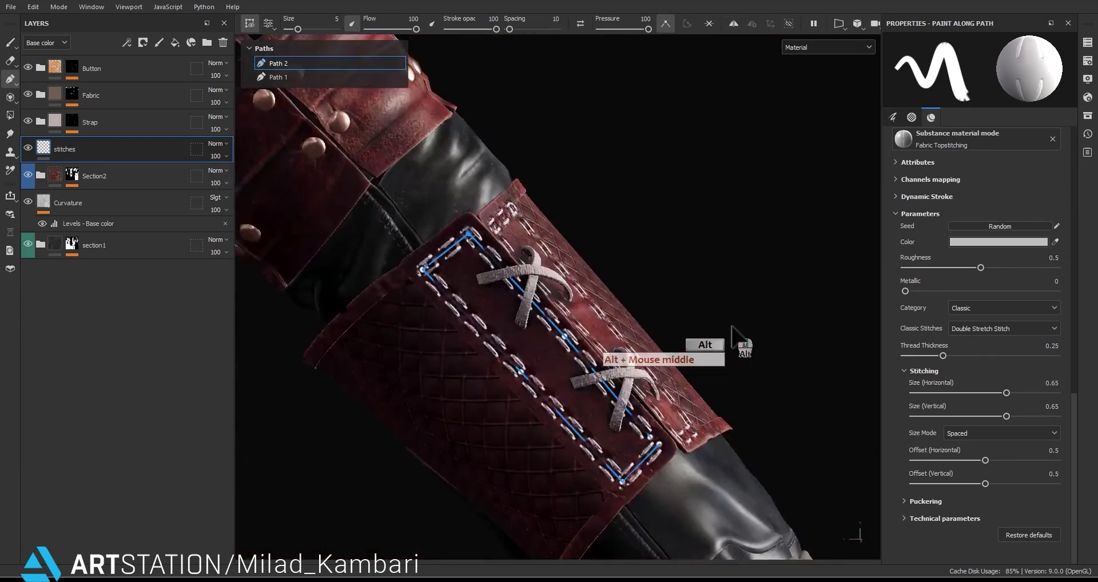
pyautogui.keyDown('alt'); pyautogui.moveTo(731, 335); pyautogui.dragTo(526, 326); pyautogui.keyUp('alt')
pyautogui.scroll(-3, 563, 250)
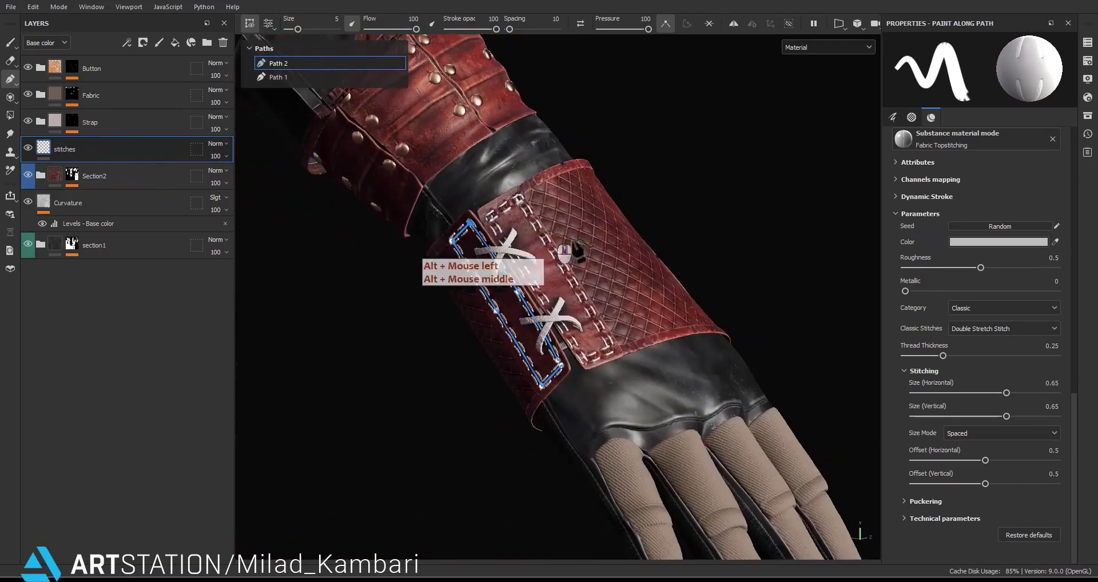
pyautogui.keyDown('alt'); pyautogui.moveTo(769, 369); pyautogui.dragTo(708, 261, button='middle'); pyautogui.keyUp('alt')
pyautogui.keyDown('alt'); pyautogui.moveTo(708, 262); pyautogui.dragTo(543, 295); pyautogui.keyUp('alt')
pyautogui.keyDown('alt'); pyautogui.moveTo(543, 295); pyautogui.dragTo(508, 284, button='middle'); pyautogui.keyUp('alt')
pyautogui.keyDown('alt'); pyautogui.moveTo(508, 284); pyautogui.dragTo(374, 251); pyautogui.keyUp('alt')
pyautogui.keyDown('alt'); pyautogui.moveTo(374, 252); pyautogui.dragTo(350, 239, button='middle'); pyautogui.keyUp('alt')
pyautogui.keyDown('alt'); pyautogui.moveTo(350, 239); pyautogui.dragTo(515, 297); pyautogui.keyUp('alt')
pyautogui.keyDown('alt'); pyautogui.moveTo(514, 298); pyautogui.dragTo(539, 306, button='middle'); pyautogui.keyUp('alt')
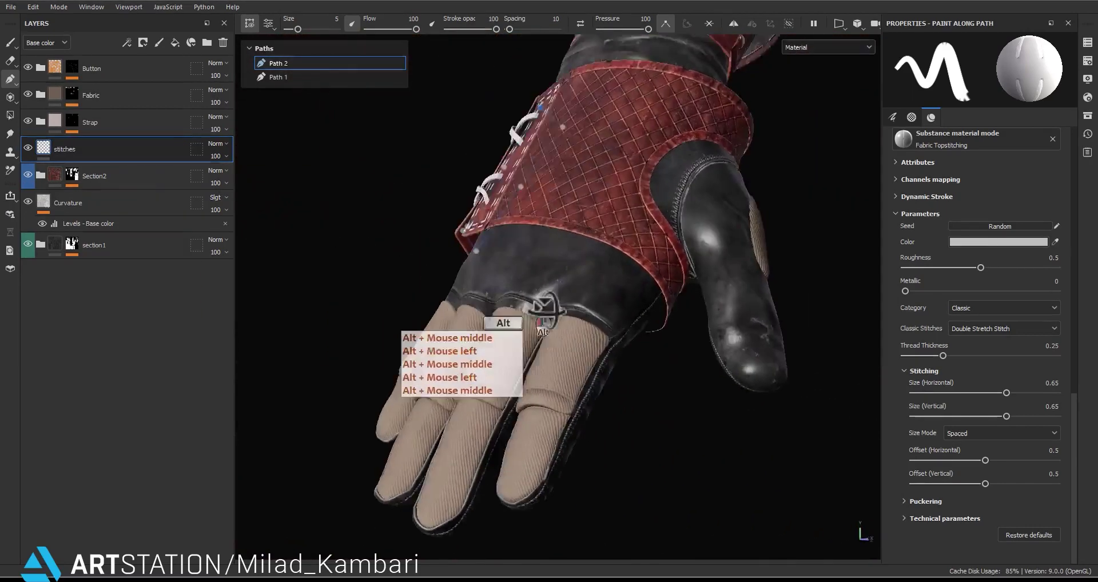
pyautogui.keyDown('alt'); pyautogui.moveTo(539, 307); pyautogui.dragTo(590, 309); pyautogui.keyUp('alt')
pyautogui.keyDown('alt'); pyautogui.moveTo(589, 309); pyautogui.dragTo(563, 297, button='middle'); pyautogui.keyUp('alt')
# Draw a topstitching path across the index finger above its knuckle fold and move the stitches layer above the Button group.
pyautogui.click(79, 179)
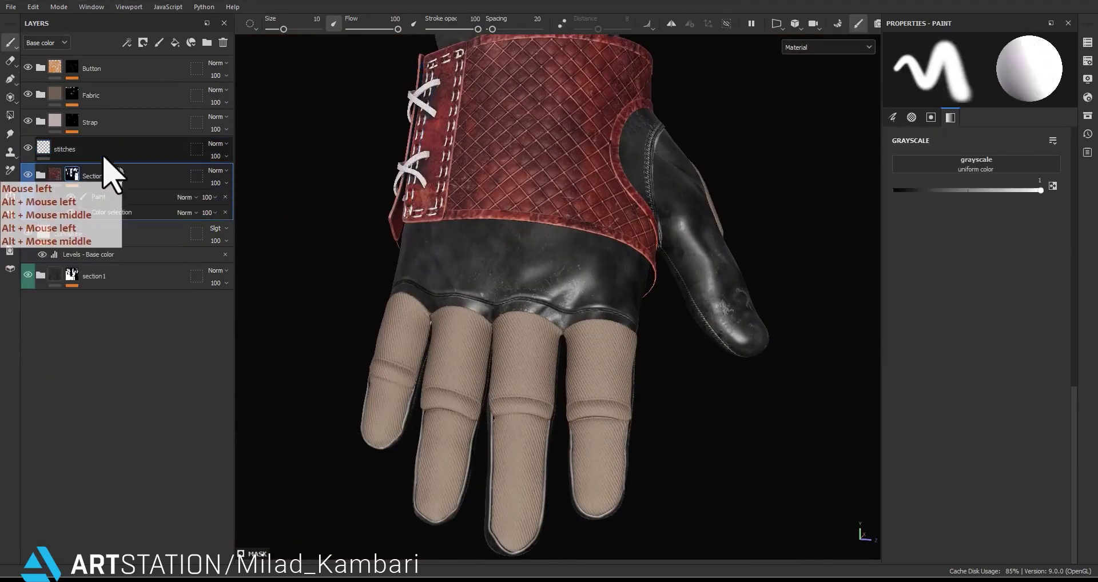
pyautogui.scroll(5, 607, 397)
pyautogui.keyDown('alt'); pyautogui.moveTo(630, 326); pyautogui.dragTo(624, 376); pyautogui.keyUp('alt')
pyautogui.keyDown('alt'); pyautogui.moveTo(623, 376); pyautogui.dragTo(618, 303, button='middle'); pyautogui.keyUp('alt')
pyautogui.keyDown('alt'); pyautogui.moveTo(617, 304); pyautogui.dragTo(577, 375); pyautogui.keyUp('alt')
pyautogui.scroll(3, 679, 408)
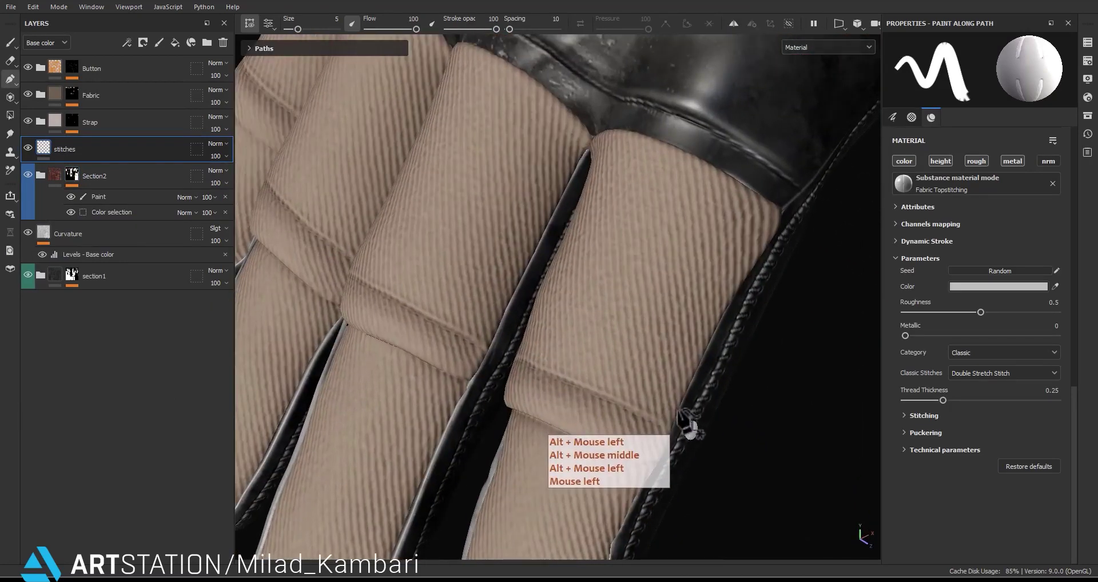
pyautogui.click(678, 409)
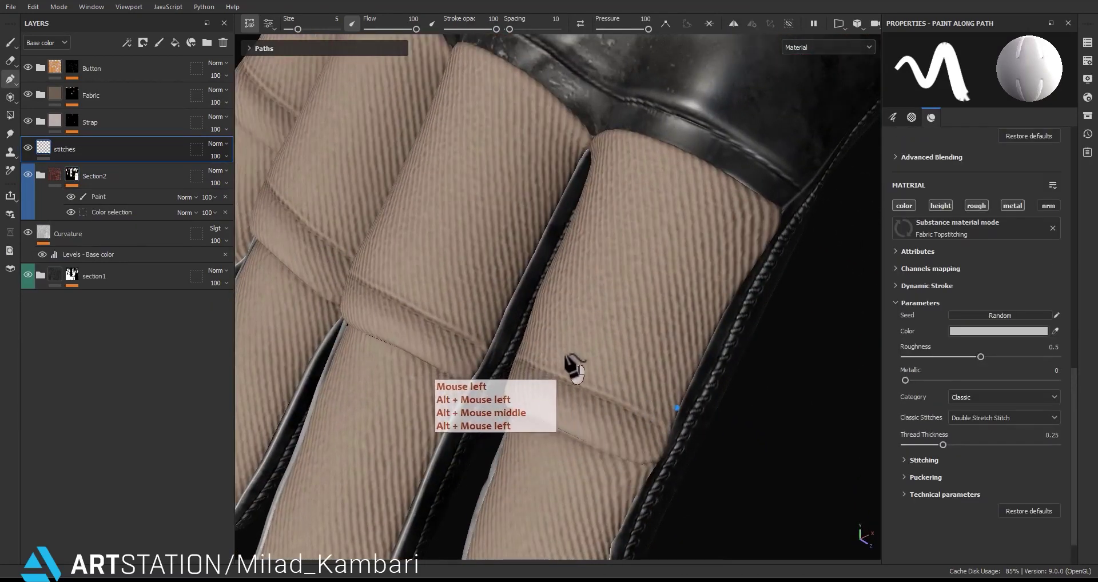
pyautogui.keyDown('alt'); pyautogui.moveTo(558, 359); pyautogui.dragTo(699, 362); pyautogui.keyUp('alt')
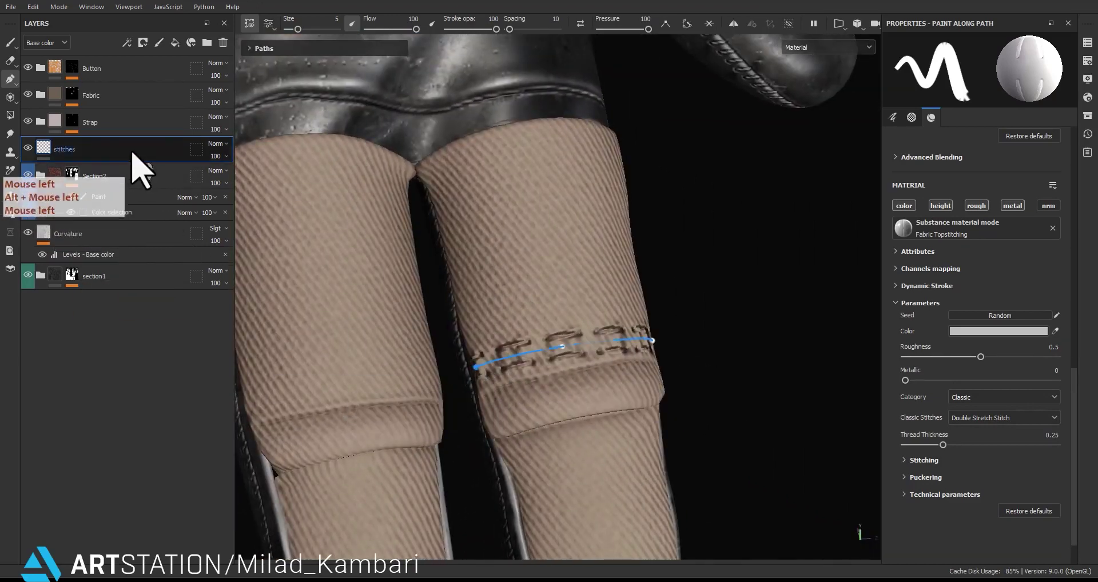
pyautogui.moveTo(131, 151); pyautogui.dragTo(122, 56)
# Adjust the end and middle points of the index finger's path so the stitching follows the curve above the knuckle fold.
pyautogui.keyDown('alt'); pyautogui.moveTo(379, 191); pyautogui.dragTo(700, 378); pyautogui.keyUp('alt')
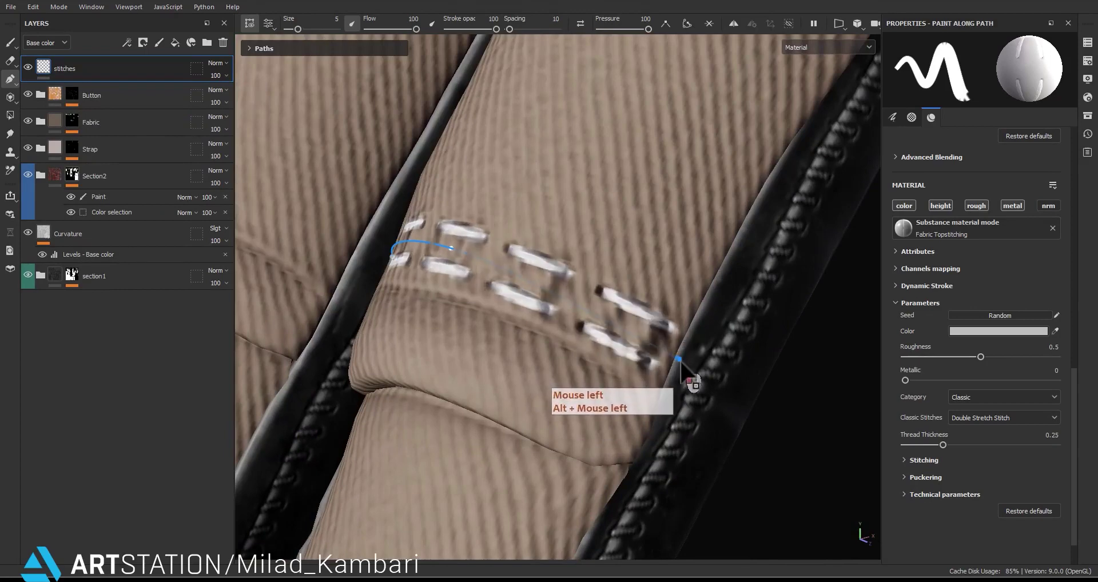
pyautogui.keyDown('alt'); pyautogui.moveTo(681, 362); pyautogui.dragTo(757, 367); pyautogui.keyUp('alt')
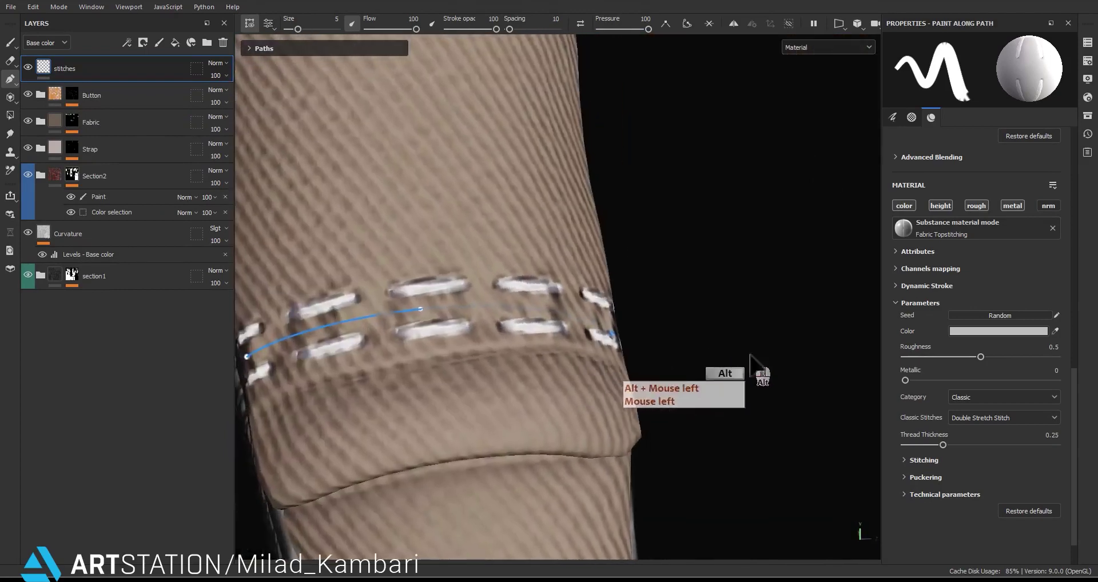
pyautogui.keyDown('alt'); pyautogui.moveTo(757, 366); pyautogui.dragTo(703, 354, button='middle'); pyautogui.keyUp('alt')
pyautogui.keyDown('alt'); pyautogui.moveTo(703, 354); pyautogui.dragTo(568, 362); pyautogui.keyUp('alt')
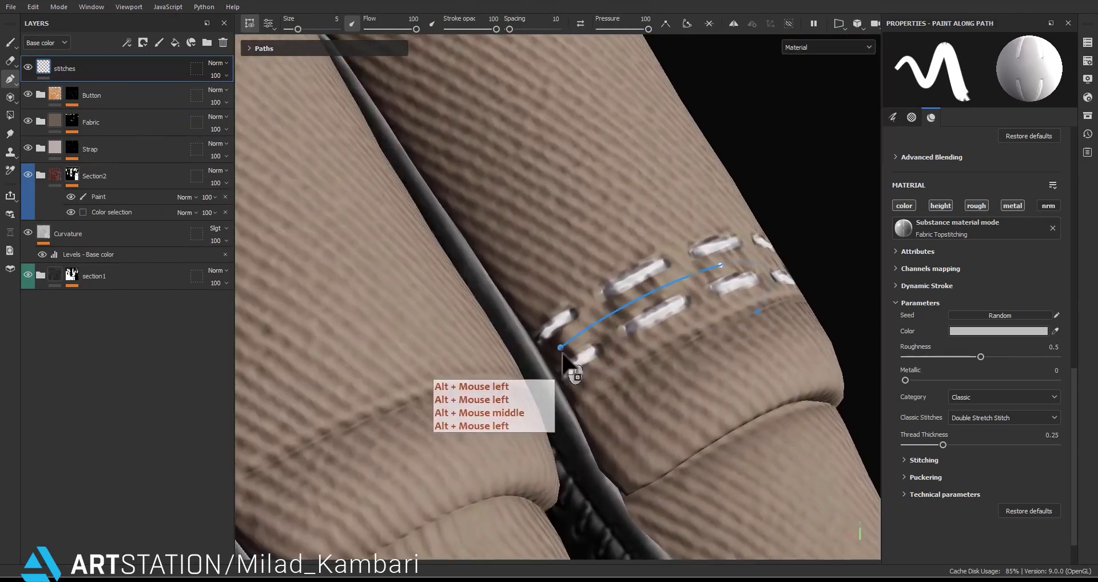
pyautogui.keyDown('alt'); pyautogui.moveTo(698, 380); pyautogui.dragTo(679, 238, button='right'); pyautogui.keyUp('alt')
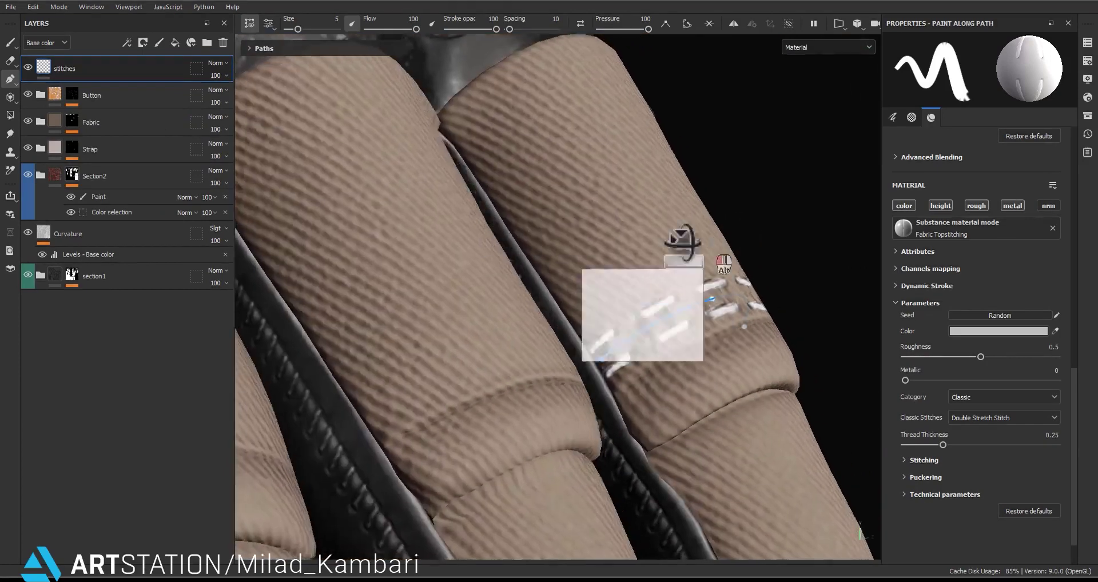
pyautogui.keyDown('alt'); pyautogui.moveTo(679, 238); pyautogui.dragTo(579, 184); pyautogui.keyUp('alt')
pyautogui.keyDown('alt'); pyautogui.moveTo(578, 183); pyautogui.dragTo(702, 350, button='middle'); pyautogui.keyUp('alt')
pyautogui.keyDown('alt'); pyautogui.moveTo(699, 348); pyautogui.dragTo(702, 316); pyautogui.keyUp('alt')
pyautogui.click(685, 321)
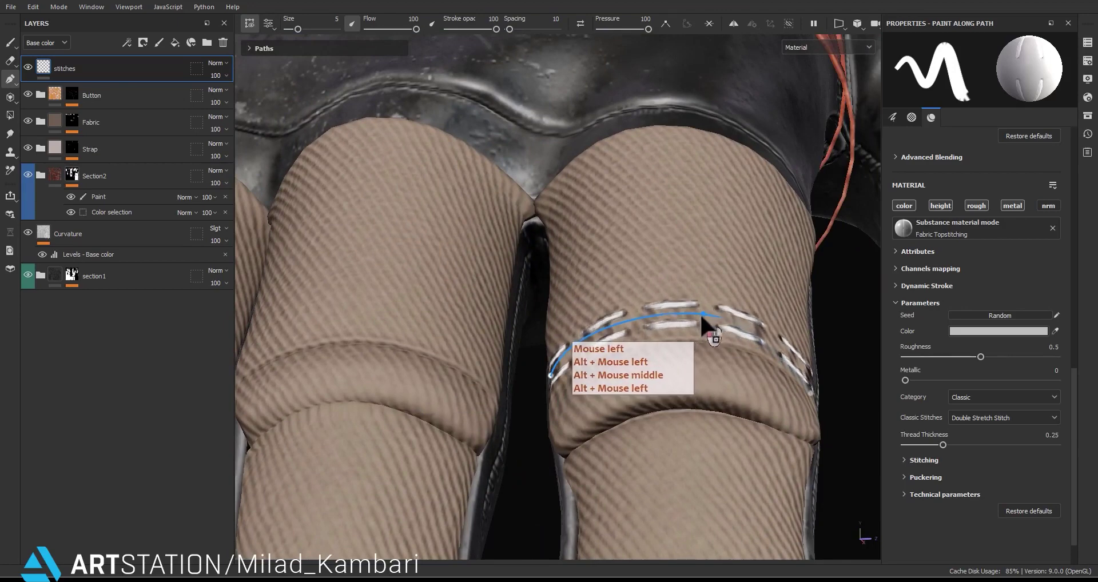
pyautogui.keyDown('alt'); pyautogui.moveTo(750, 348); pyautogui.dragTo(623, 346); pyautogui.keyUp('alt')
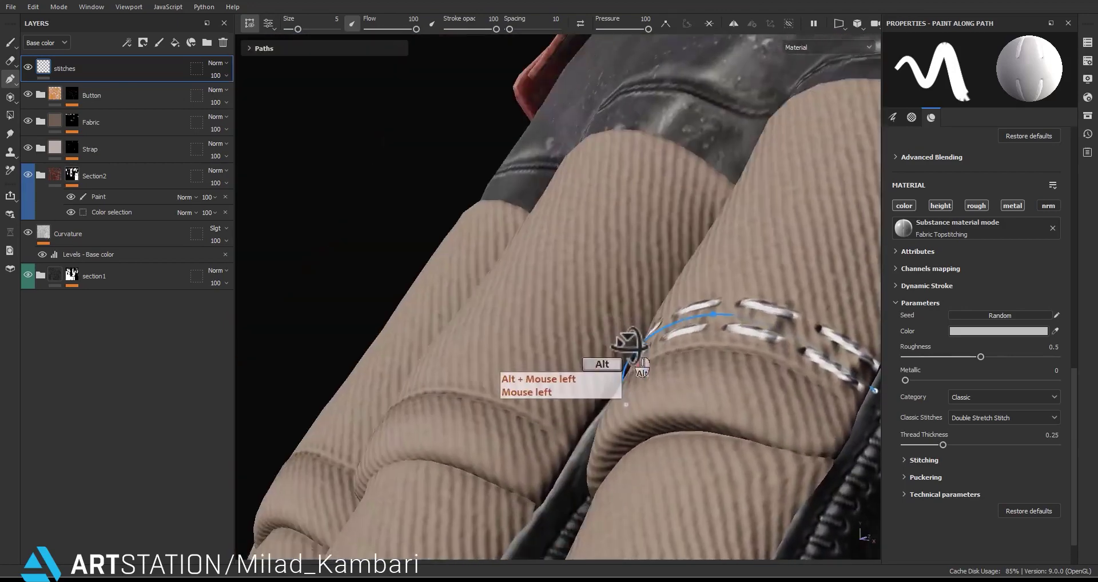
pyautogui.keyDown('alt'); pyautogui.moveTo(627, 349); pyautogui.dragTo(785, 363, button='right'); pyautogui.keyUp('alt')
pyautogui.moveTo(792, 372)
pyautogui.keyDown('alt'); pyautogui.mouseDown()
pyautogui.moveTo(764, 351)
pyautogui.moveTo(779, 355)
pyautogui.mouseUp(); pyautogui.keyUp('alt')
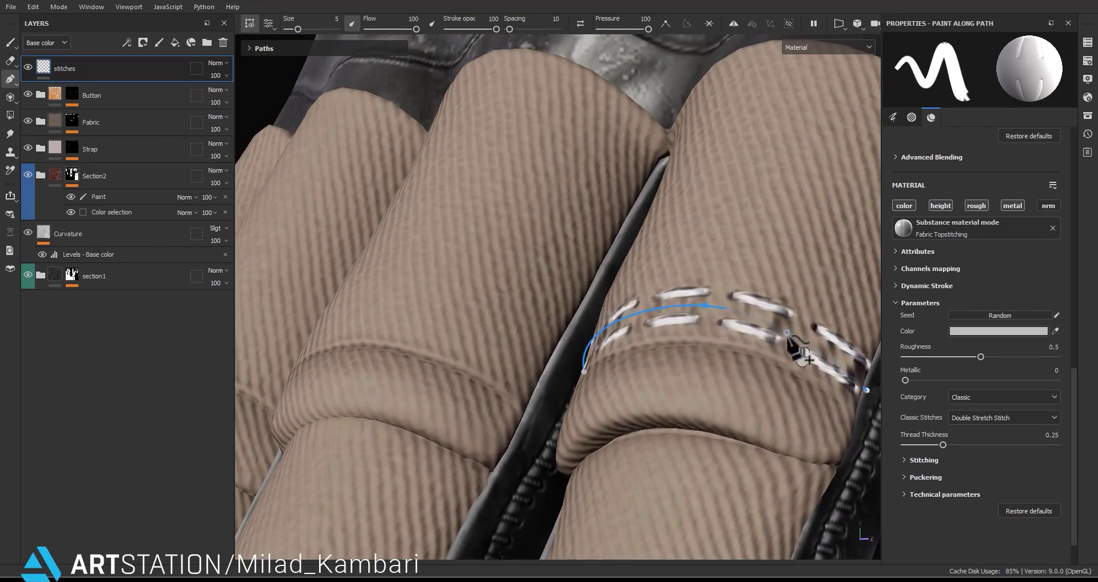
# Try a projection depth of 0.43 on the index finger's stitching path, and undo the change.
pyautogui.scroll(12, 912, 323)
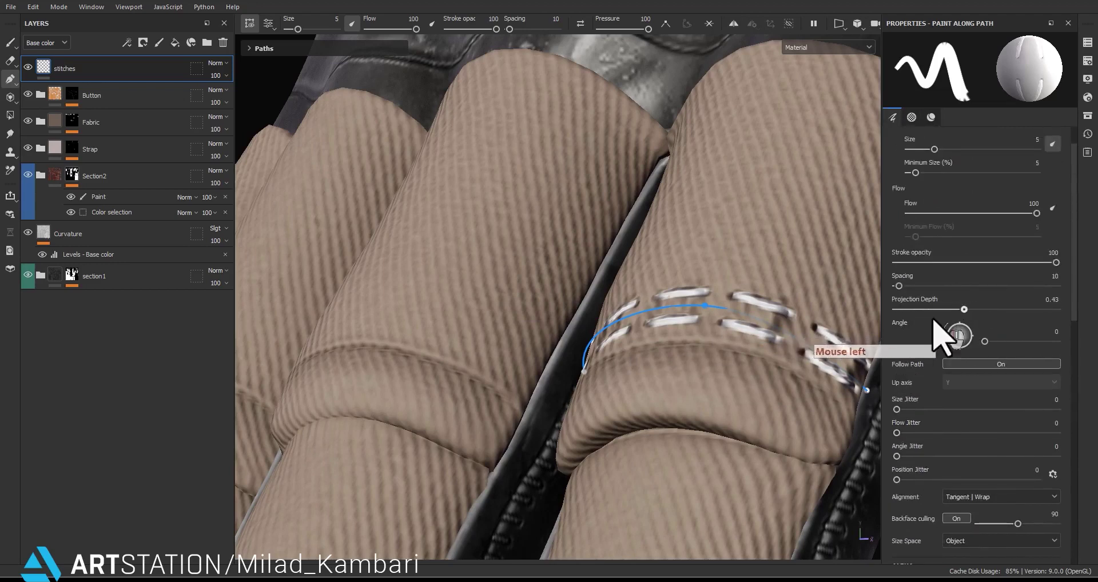
pyautogui.moveTo(905, 290)
pyautogui.mouseDown()
pyautogui.moveTo(922, 292)
pyautogui.moveTo(897, 289)
pyautogui.mouseUp()
pyautogui.hotkey('ctrl', 'z')
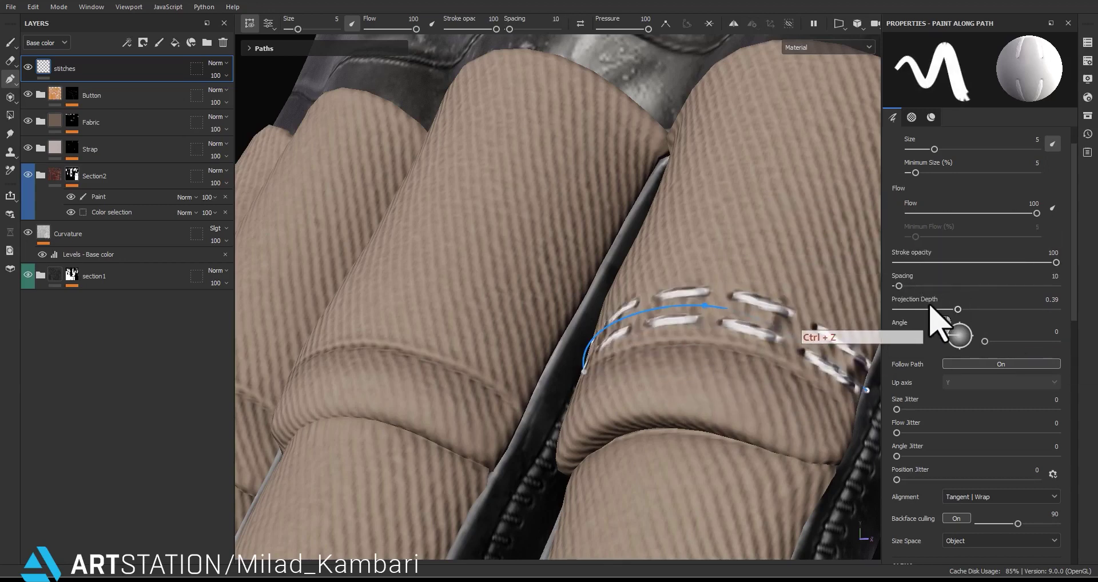
pyautogui.scroll(-10, 929, 323)
# Deselect the index finger's path and draw a separate topstitching path across the middle finger just above its knuckle fold.
pyautogui.keyDown('alt'); pyautogui.moveTo(881, 329); pyautogui.dragTo(742, 326, button='middle'); pyautogui.keyUp('alt')
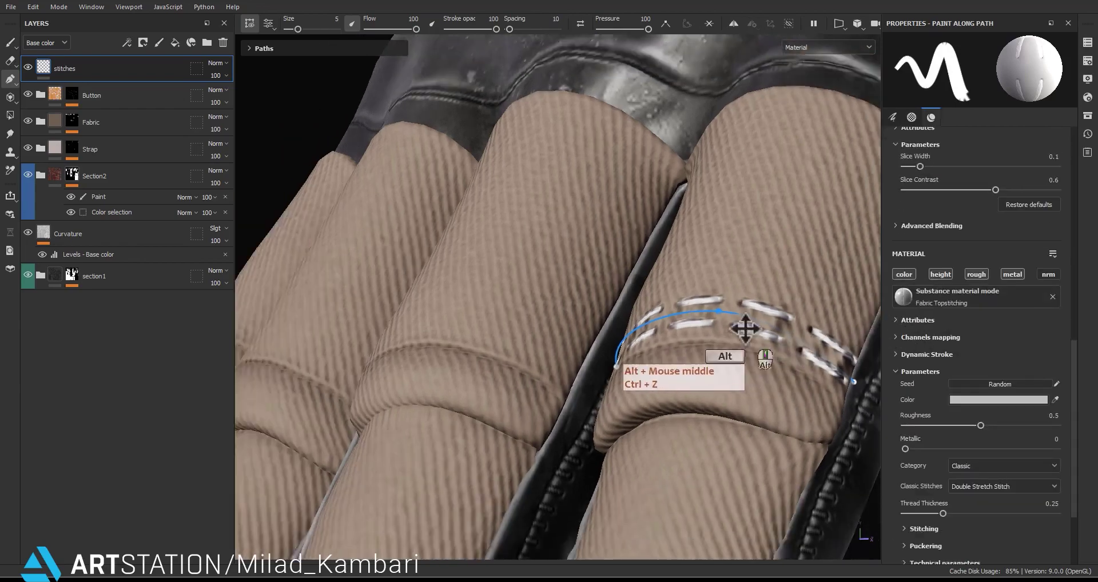
pyautogui.keyDown('alt'); pyautogui.moveTo(743, 326); pyautogui.dragTo(718, 321); pyautogui.keyUp('alt')
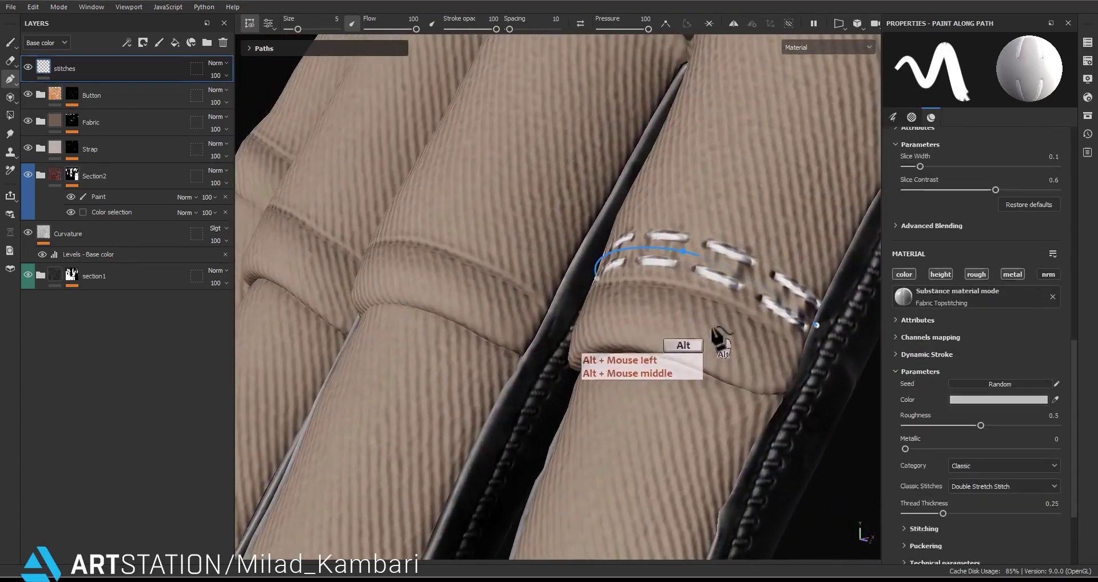
pyautogui.scroll(-5, 741, 307)
pyautogui.keyDown('alt'); pyautogui.moveTo(554, 336); pyautogui.dragTo(657, 365, button='middle'); pyautogui.keyUp('alt')
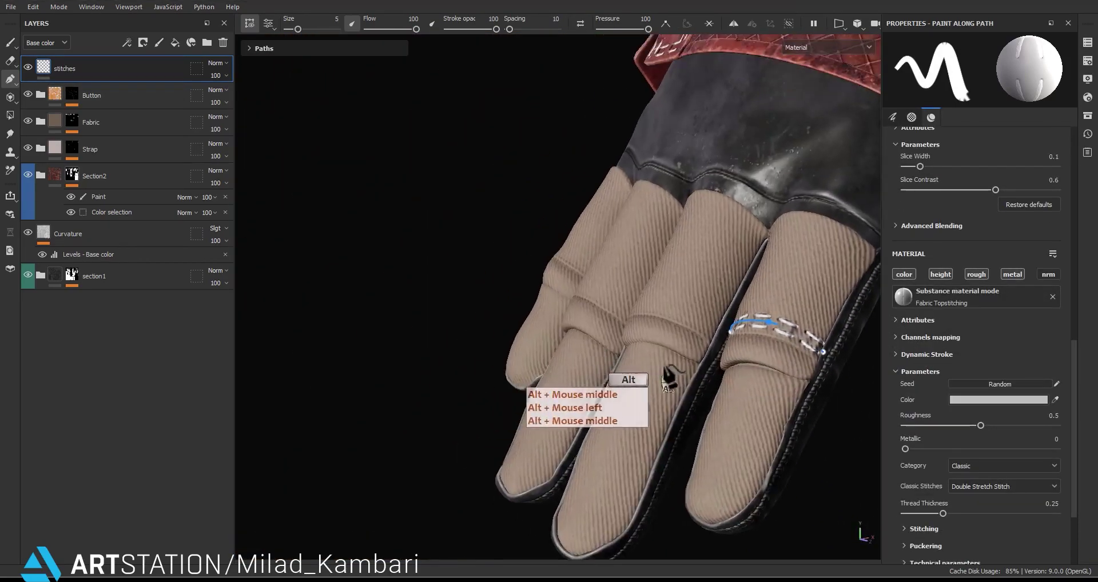
pyautogui.keyDown('alt'); pyautogui.moveTo(658, 365); pyautogui.dragTo(687, 321); pyautogui.keyUp('alt')
pyautogui.scroll(3, 687, 321)
pyautogui.scroll(3, 726, 346)
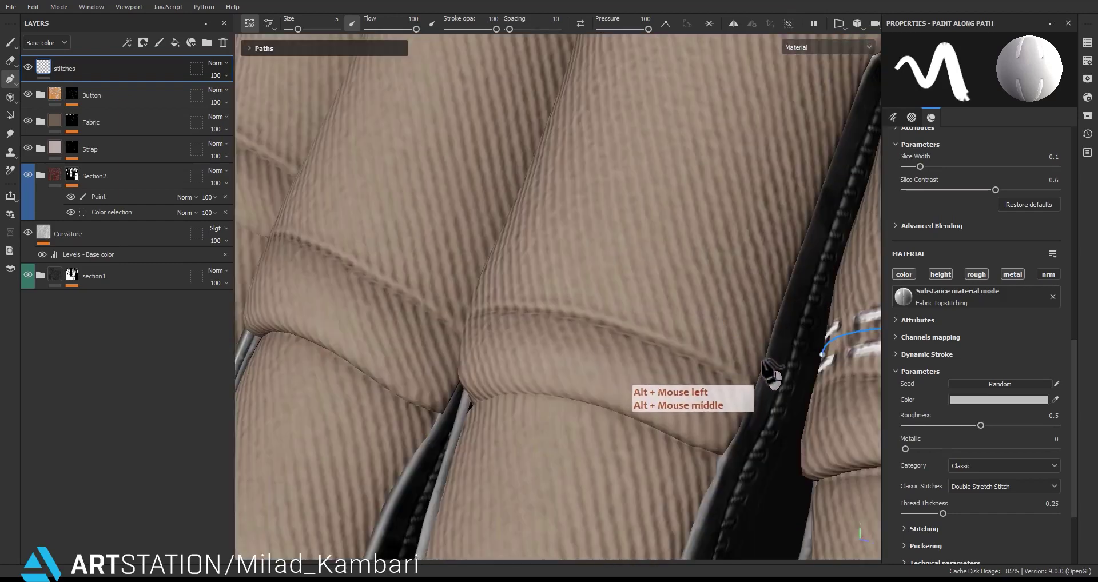
pyautogui.hotkey('ctrl', 'z')
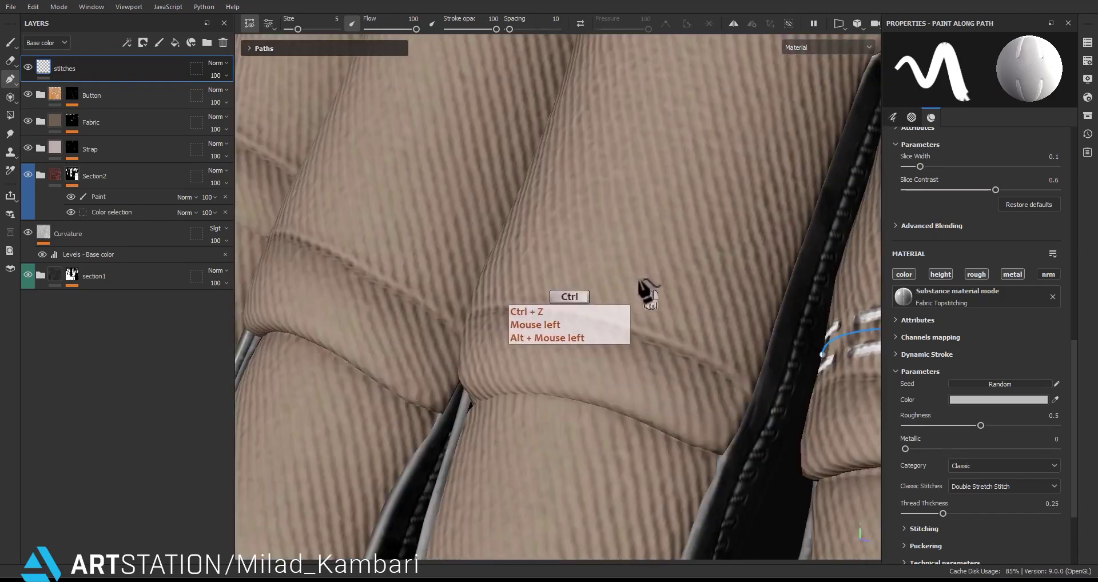
pyautogui.click(99, 95)
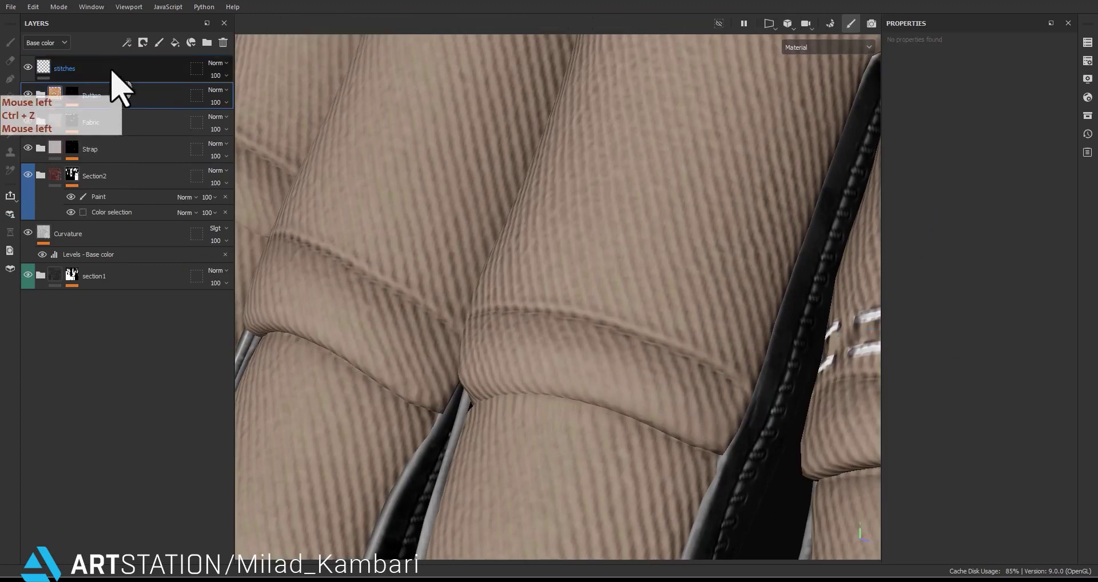
pyautogui.click(110, 71)
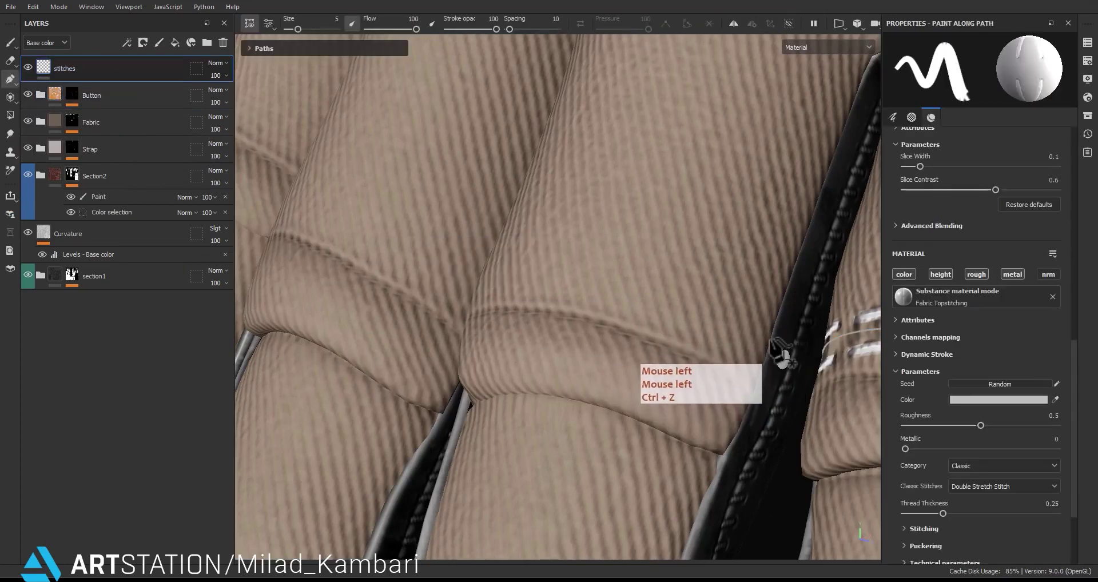
pyautogui.click(658, 303)
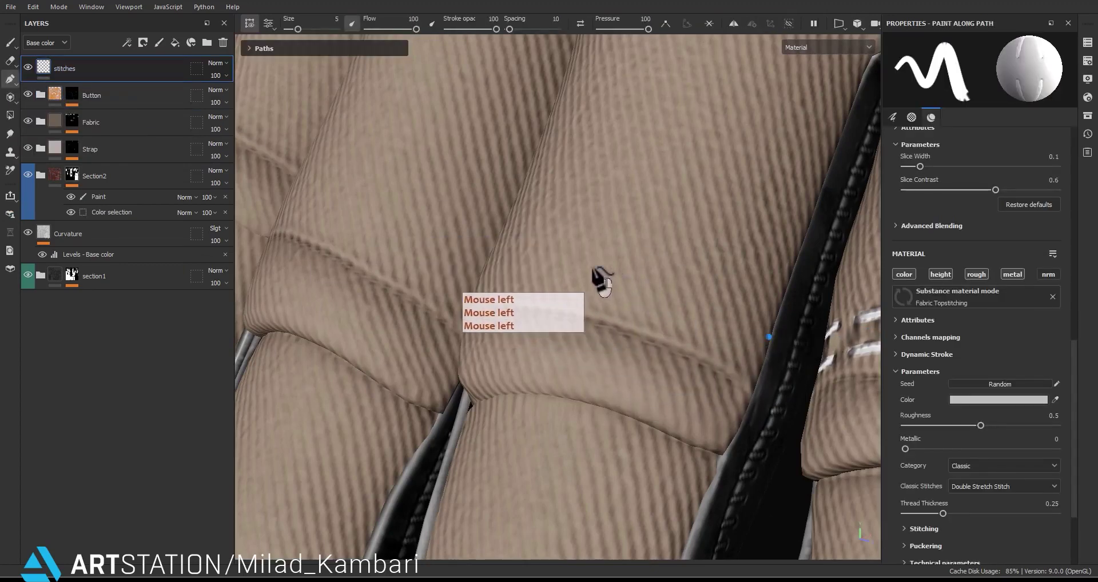
pyautogui.keyDown('alt'); pyautogui.moveTo(595, 274); pyautogui.dragTo(433, 341); pyautogui.keyUp('alt')
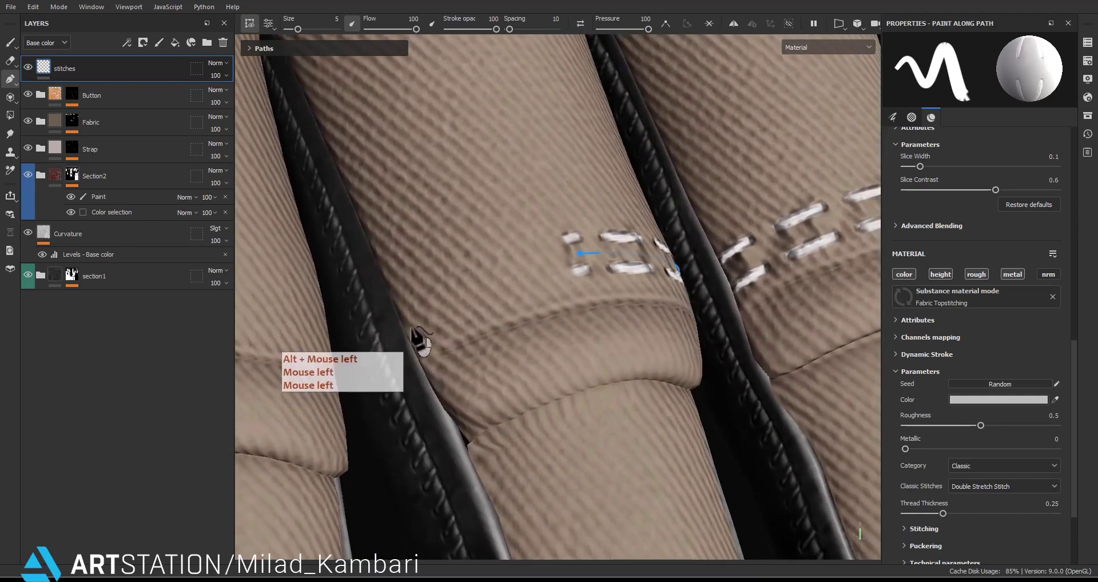
pyautogui.click(410, 327)
# Finish the middle finger's topstitching path by extending it across to the far edge of the finger.
pyautogui.keyDown('alt'); pyautogui.moveTo(543, 324); pyautogui.dragTo(448, 269); pyautogui.keyUp('alt')
pyautogui.keyDown('alt'); pyautogui.moveTo(680, 385); pyautogui.dragTo(654, 132, button='right'); pyautogui.keyUp('alt')
pyautogui.keyDown('alt'); pyautogui.moveTo(785, 313); pyautogui.dragTo(600, 274, button='middle'); pyautogui.keyUp('alt')
pyautogui.keyDown('alt'); pyautogui.moveTo(632, 306); pyautogui.dragTo(484, 361, button='middle'); pyautogui.keyUp('alt')
pyautogui.keyDown('alt'); pyautogui.moveTo(569, 337); pyautogui.dragTo(588, 397); pyautogui.keyUp('alt')
pyautogui.keyDown('alt'); pyautogui.moveTo(492, 394); pyautogui.dragTo(865, 461, button='middle'); pyautogui.keyUp('alt')
pyautogui.scroll(4, 556, 389)
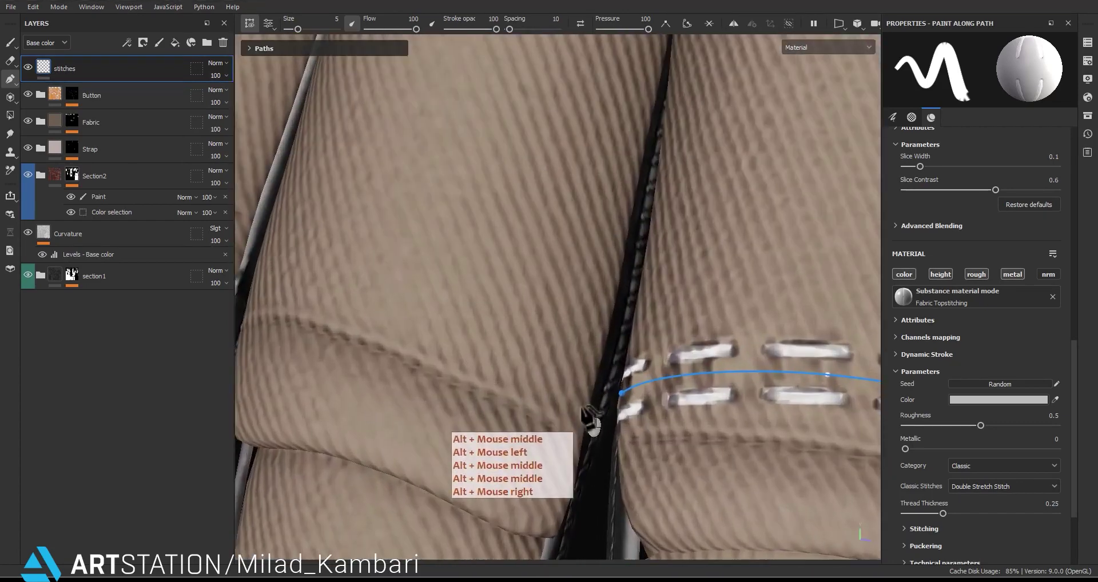
pyautogui.click(600, 417)
pyautogui.hotkey('ctrl', 'z')
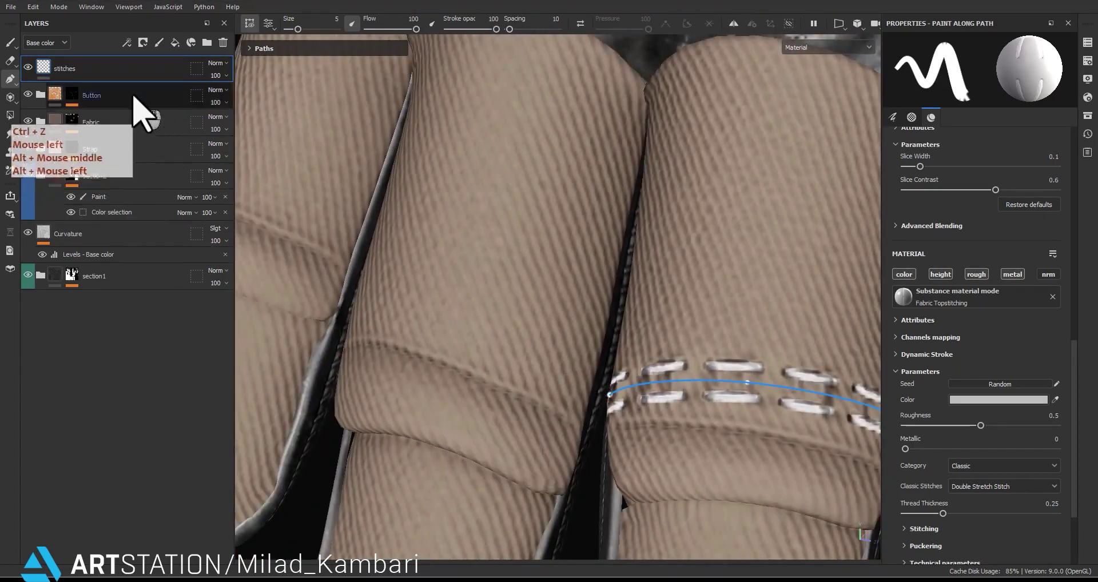
# Deselect the middle finger's path and draw a separate topstitching path across the ring finger above its knuckle fold.
pyautogui.click(121, 94)
pyautogui.click(129, 69)
pyautogui.scroll(2, 610, 397)
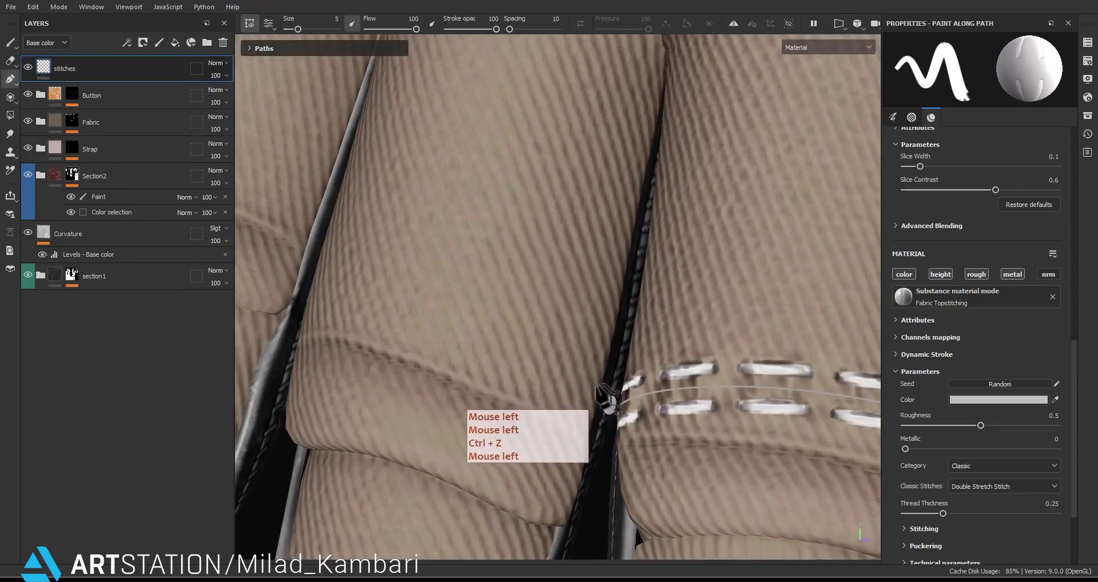
pyautogui.click(595, 393)
pyautogui.click(420, 316)
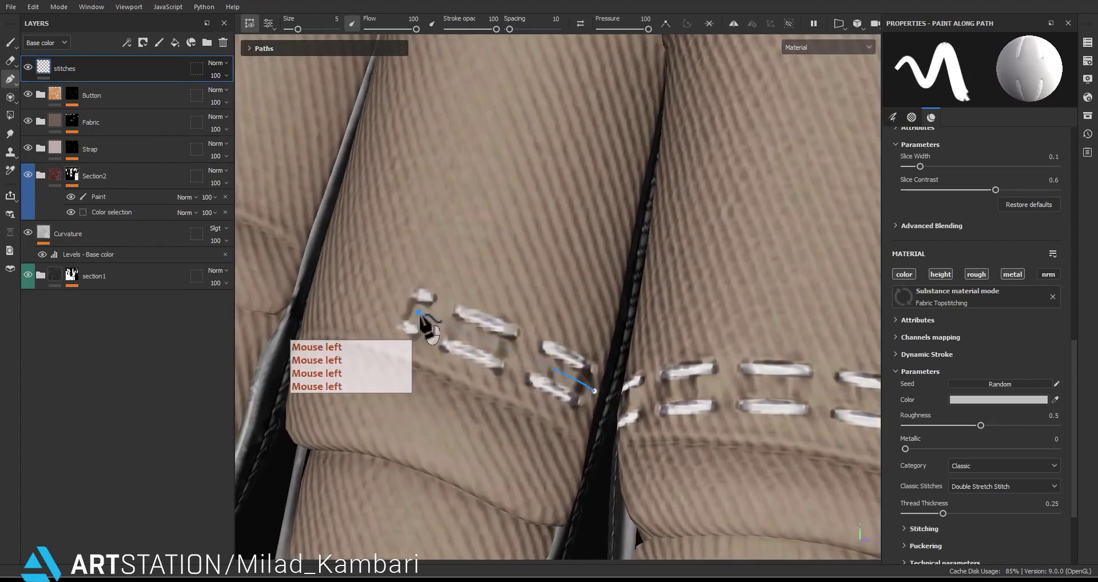
pyautogui.keyDown('alt'); pyautogui.moveTo(402, 342); pyautogui.dragTo(476, 338); pyautogui.keyUp('alt')
pyautogui.keyDown('alt'); pyautogui.moveTo(480, 346); pyautogui.dragTo(568, 343, button='middle'); pyautogui.keyUp('alt')
pyautogui.keyDown('alt'); pyautogui.moveTo(568, 343); pyautogui.dragTo(506, 380); pyautogui.keyUp('alt')
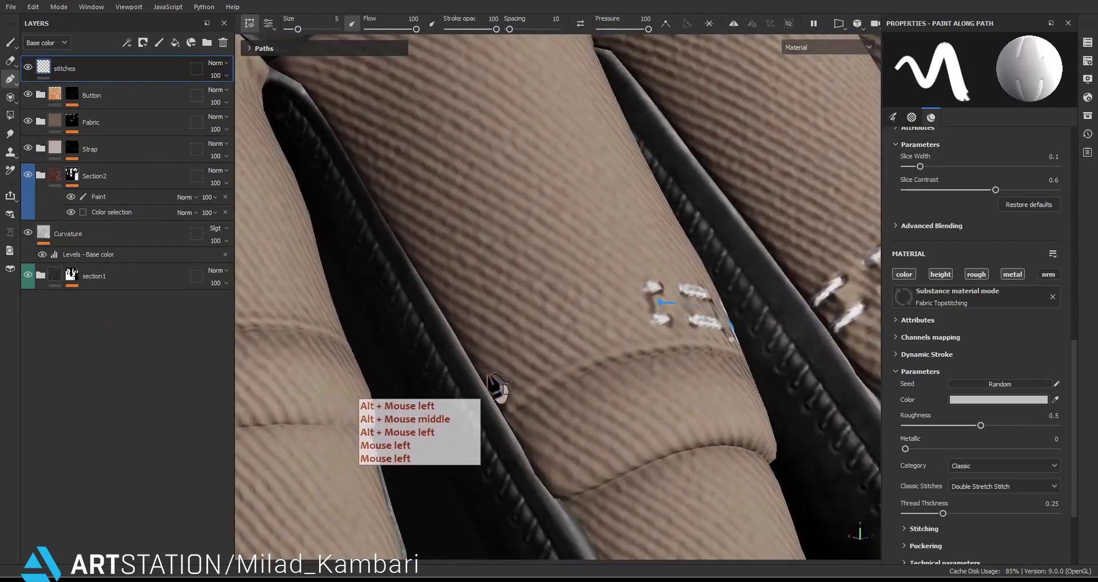
pyautogui.keyDown('alt'); pyautogui.moveTo(581, 385); pyautogui.dragTo(546, 332); pyautogui.keyUp('alt')
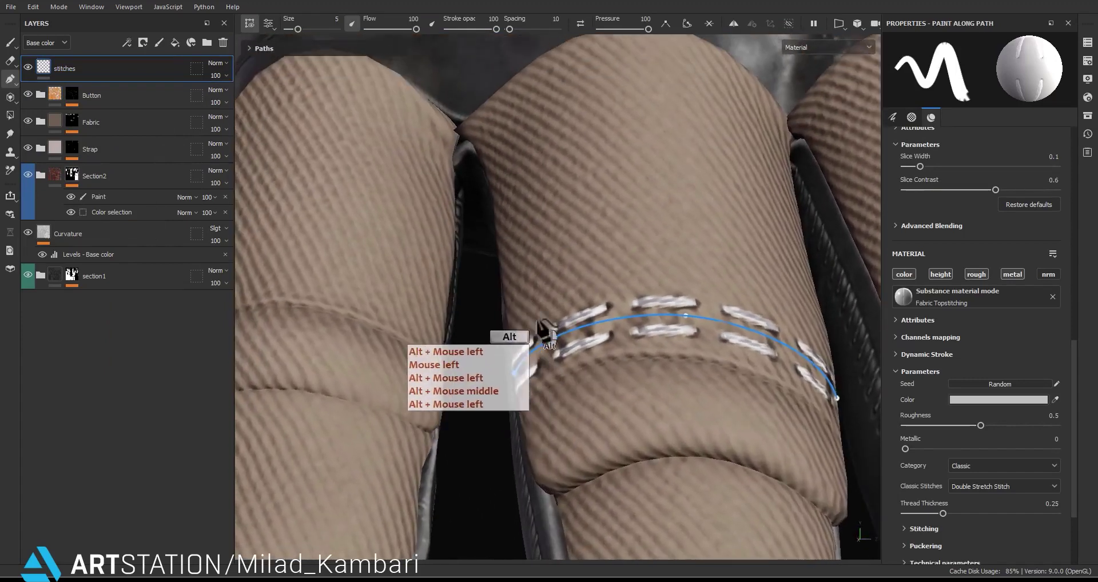
# Deselect the ring finger's path and draw a separate topstitching path across the little finger above its knuckle fold.
pyautogui.scroll(-10, 558, 332)
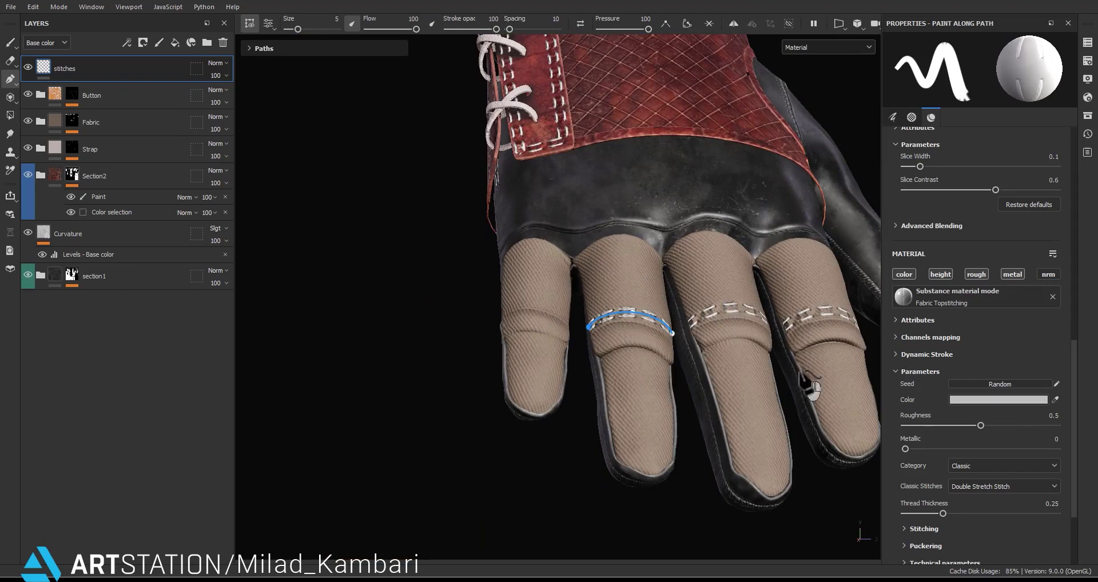
pyautogui.scroll(5, 540, 311)
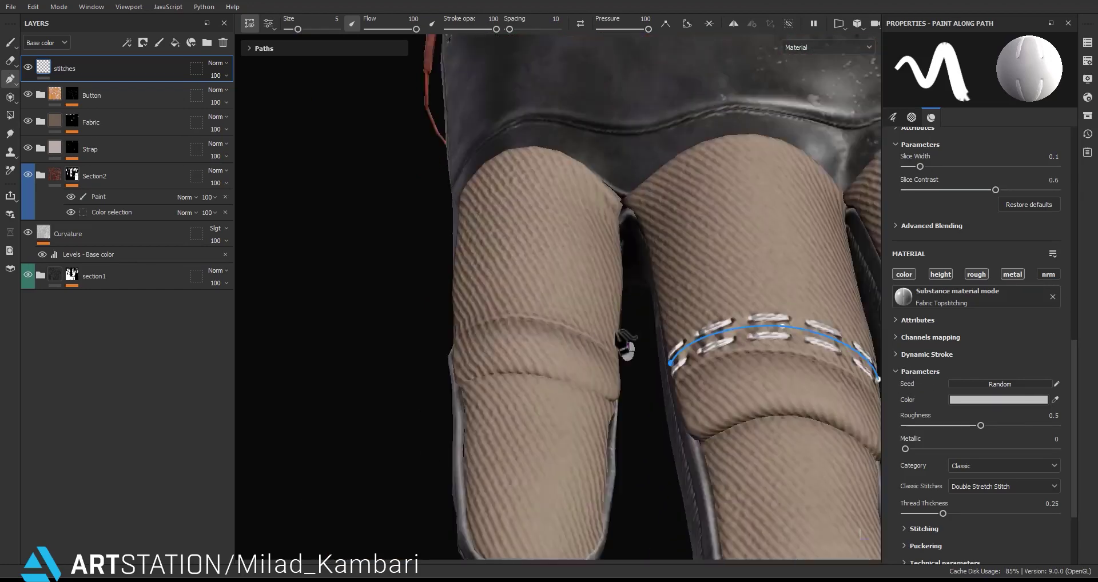
pyautogui.keyDown('alt'); pyautogui.moveTo(623, 347); pyautogui.dragTo(569, 346); pyautogui.keyUp('alt')
pyautogui.scroll(2, 655, 366)
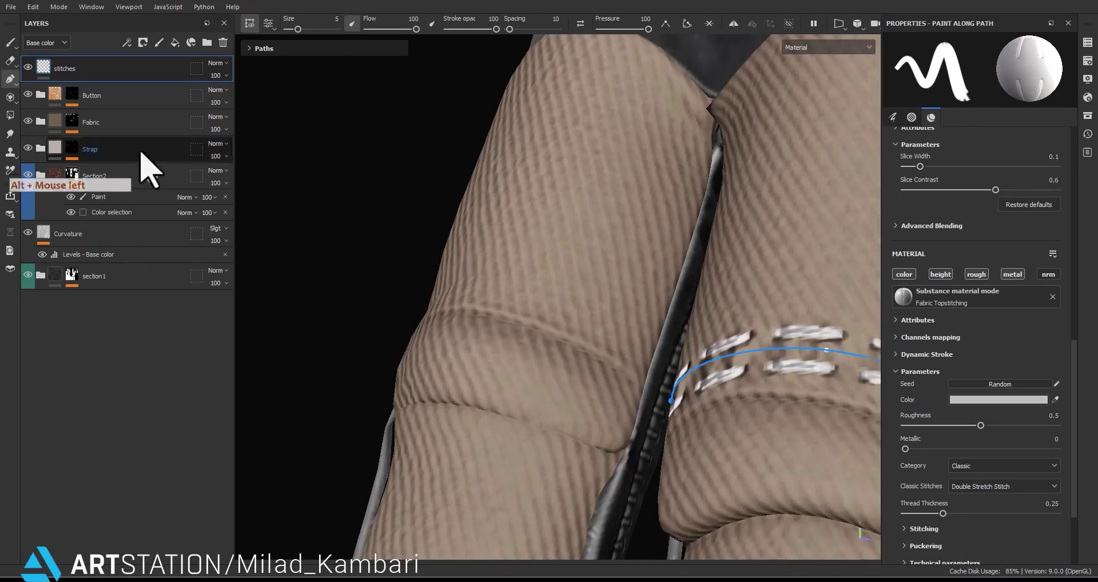
pyautogui.click(142, 97)
pyautogui.click(167, 75)
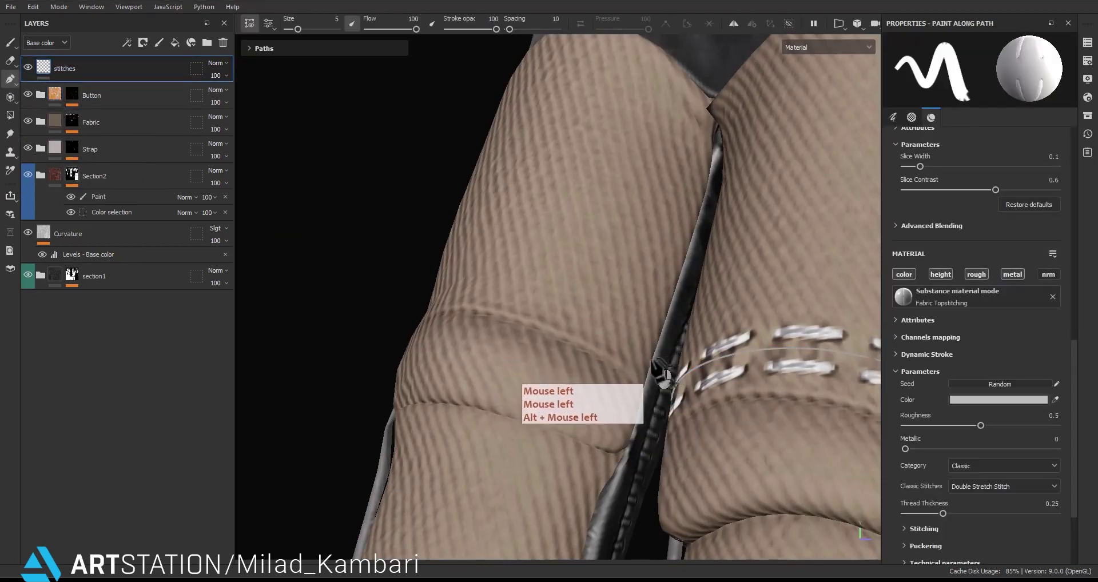
pyautogui.click(558, 309)
pyautogui.click(518, 286)
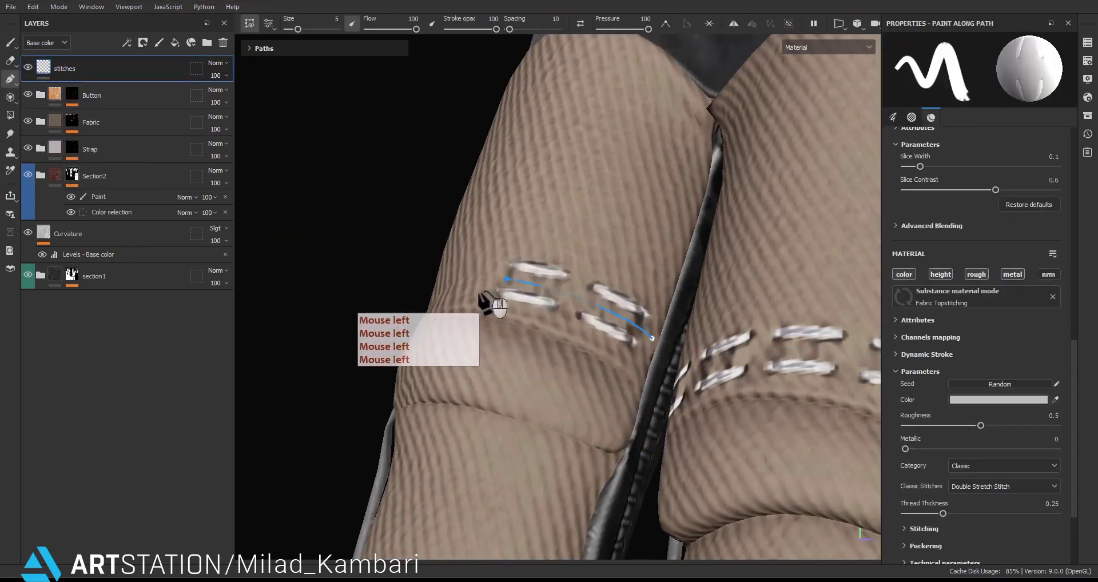
pyautogui.keyDown('alt'); pyautogui.moveTo(489, 304); pyautogui.dragTo(646, 352); pyautogui.keyUp('alt')
pyautogui.keyDown('alt'); pyautogui.moveTo(646, 351); pyautogui.dragTo(589, 400, button='middle'); pyautogui.keyUp('alt')
pyautogui.click(474, 334)
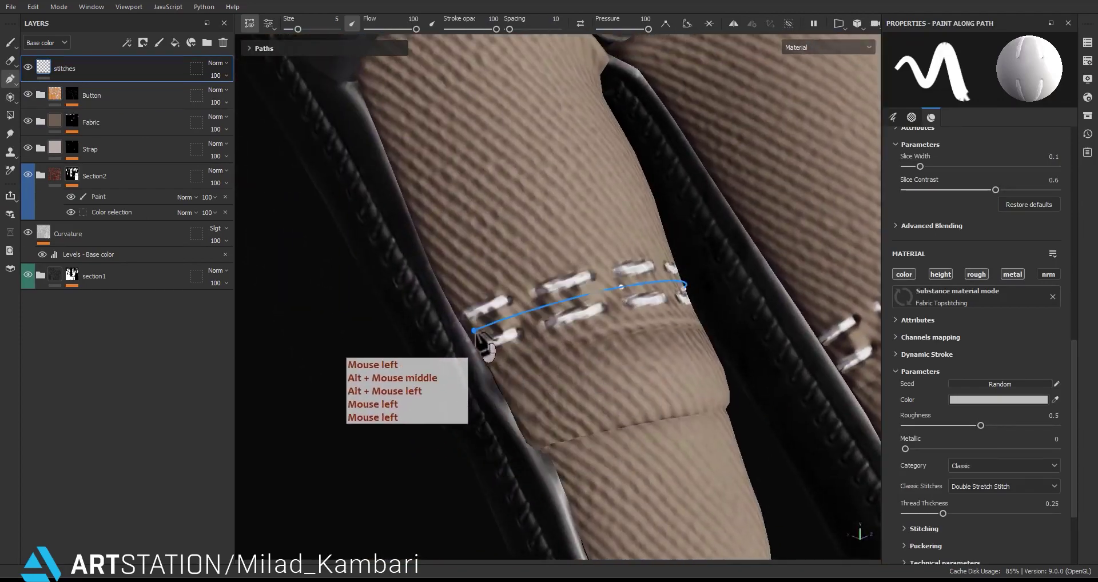
# Expand the list of paths and select Path 4 and Path 5 in turn to inspect their stitching up close.
pyautogui.scroll(-4, 482, 335)
pyautogui.keyDown('alt'); pyautogui.moveTo(482, 335); pyautogui.dragTo(607, 380); pyautogui.keyUp('alt')
pyautogui.keyDown('alt'); pyautogui.moveTo(606, 380); pyautogui.dragTo(526, 347, button='middle'); pyautogui.keyUp('alt')
pyautogui.keyDown('alt'); pyautogui.moveTo(526, 347); pyautogui.dragTo(566, 337); pyautogui.keyUp('alt')
pyautogui.keyDown('alt'); pyautogui.moveTo(566, 337); pyautogui.dragTo(600, 263, button='right'); pyautogui.keyUp('alt')
pyautogui.keyDown('alt'); pyautogui.moveTo(600, 263); pyautogui.dragTo(583, 326, button='middle'); pyautogui.keyUp('alt')
pyautogui.keyDown('alt'); pyautogui.moveTo(583, 326); pyautogui.dragTo(672, 356); pyautogui.keyUp('alt')
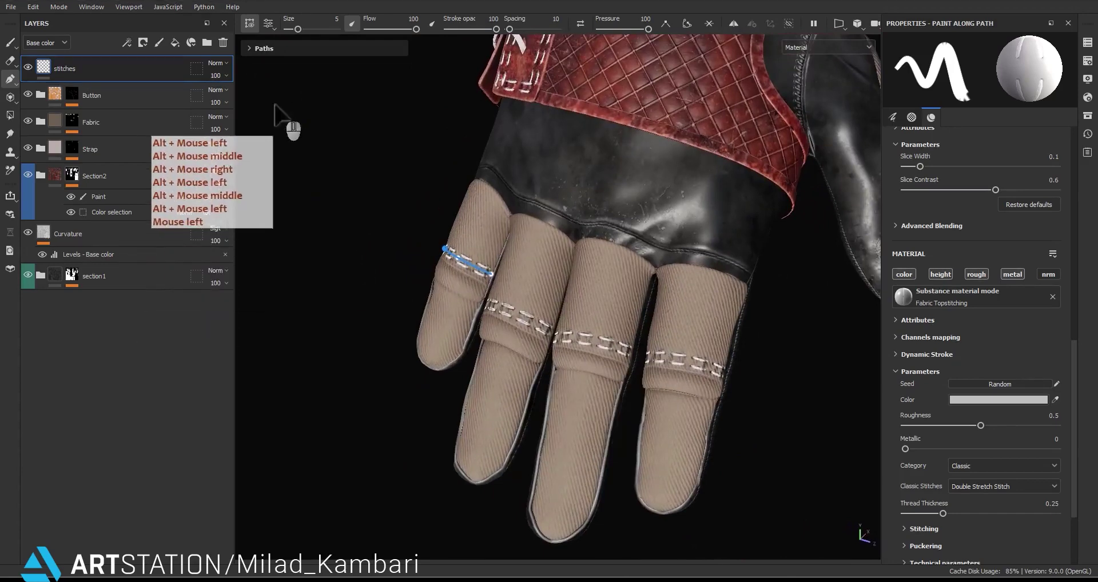
pyautogui.click(250, 50)
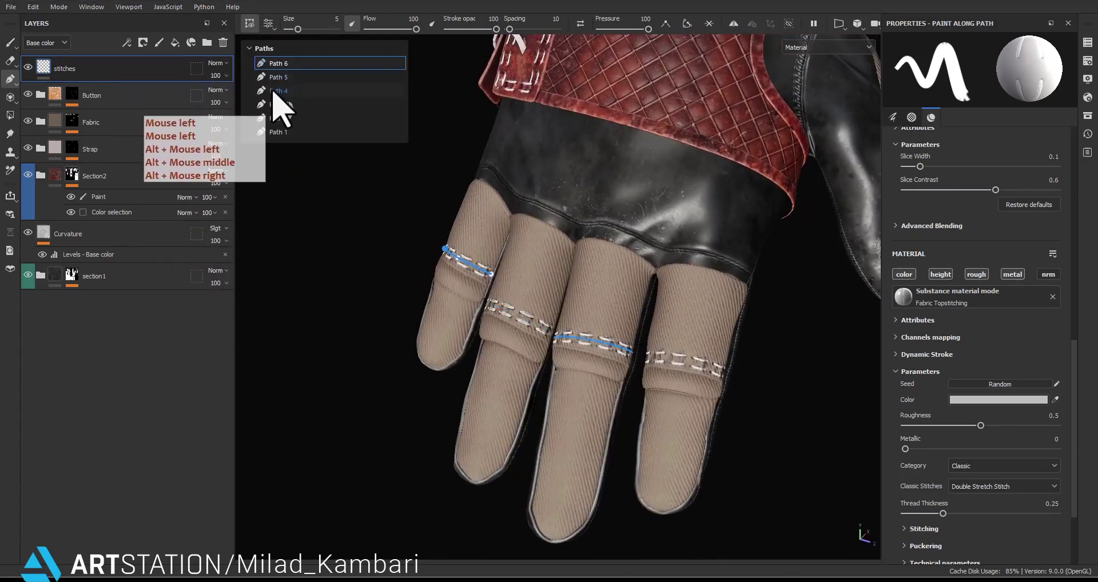
pyautogui.click(273, 92)
pyautogui.scroll(8, 585, 342)
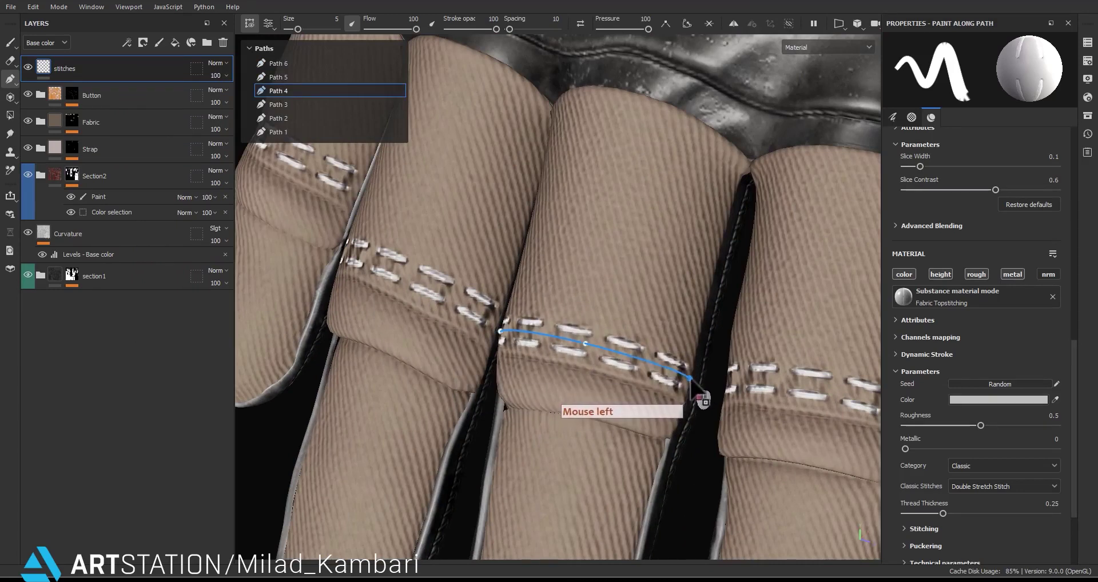
pyautogui.keyDown('alt'); pyautogui.moveTo(583, 395); pyautogui.dragTo(392, 166, button='middle'); pyautogui.keyUp('alt')
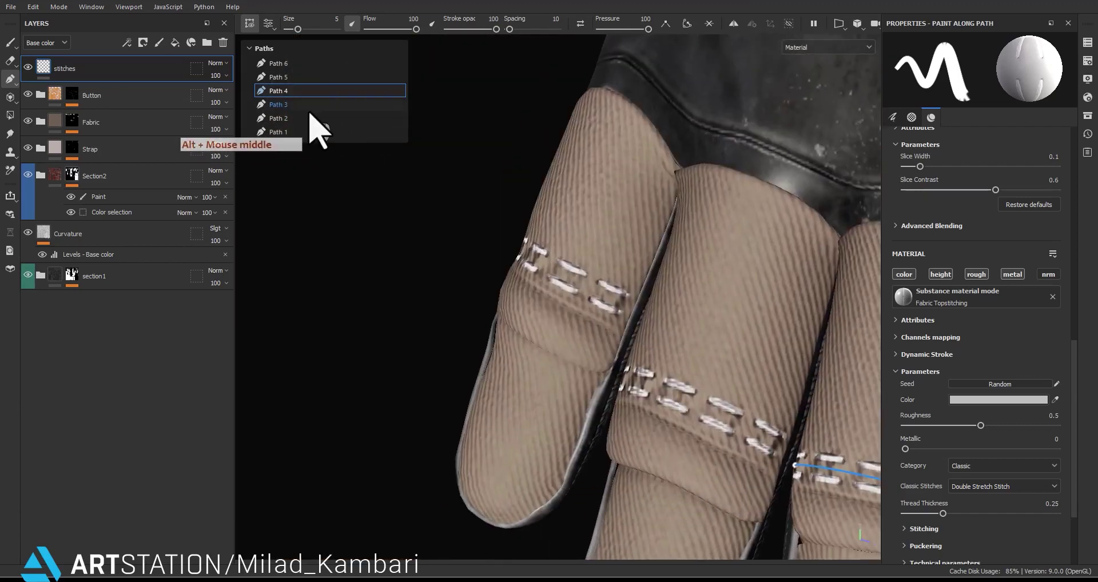
pyautogui.click(303, 82)
pyautogui.keyDown('alt'); pyautogui.moveTo(636, 379); pyautogui.dragTo(571, 324, button='middle'); pyautogui.keyUp('alt')
pyautogui.scroll(2, 607, 347)
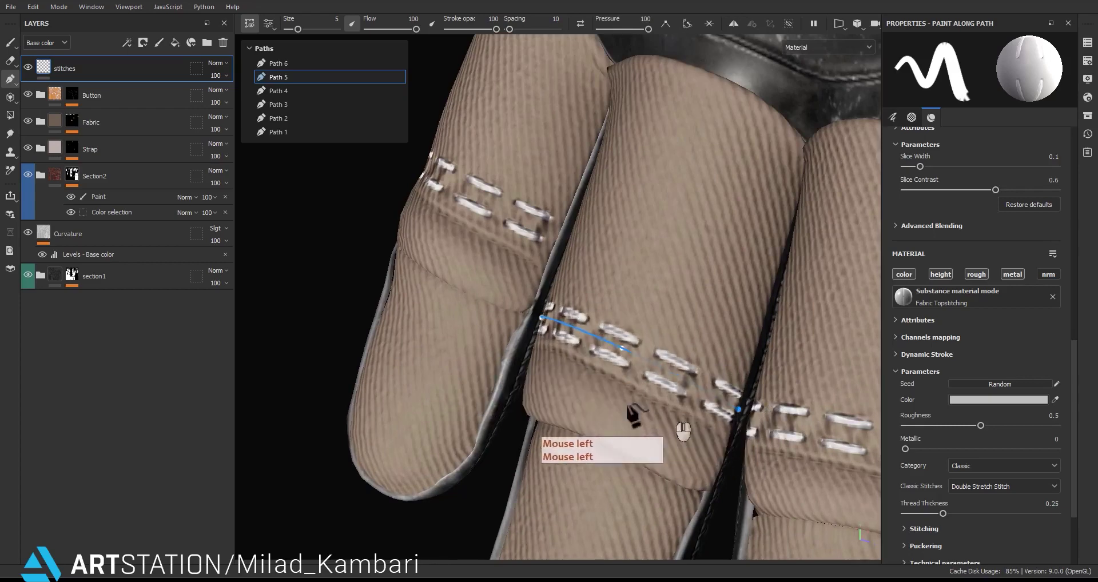
# Examine the stitching rows across all four fingers and the whole glove from several angles and distances.
pyautogui.keyDown('alt'); pyautogui.moveTo(632, 412); pyautogui.dragTo(633, 306); pyautogui.keyUp('alt')
pyautogui.keyDown('alt'); pyautogui.moveTo(633, 306); pyautogui.dragTo(418, 26, button='right'); pyautogui.keyUp('alt')
pyautogui.keyDown('alt'); pyautogui.moveTo(417, 26); pyautogui.dragTo(744, 314, button='middle'); pyautogui.keyUp('alt')
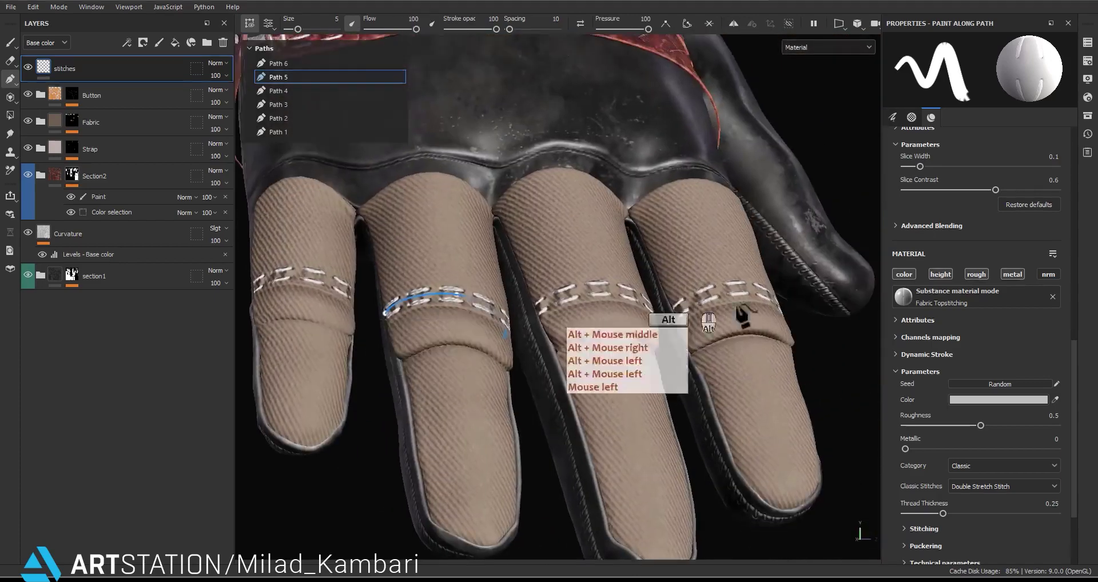
pyautogui.keyDown('alt'); pyautogui.moveTo(739, 310); pyautogui.dragTo(559, 343); pyautogui.keyUp('alt')
pyautogui.keyDown('alt'); pyautogui.moveTo(559, 343); pyautogui.dragTo(567, 49, button='right'); pyautogui.keyUp('alt')
pyautogui.keyDown('alt'); pyautogui.moveTo(566, 50); pyautogui.dragTo(583, 120, button='middle'); pyautogui.keyUp('alt')
pyautogui.keyDown('alt'); pyautogui.moveTo(583, 120); pyautogui.dragTo(658, 194, button='right'); pyautogui.keyUp('alt')
pyautogui.keyDown('alt'); pyautogui.moveTo(657, 194); pyautogui.dragTo(738, 268, button='middle'); pyautogui.keyUp('alt')
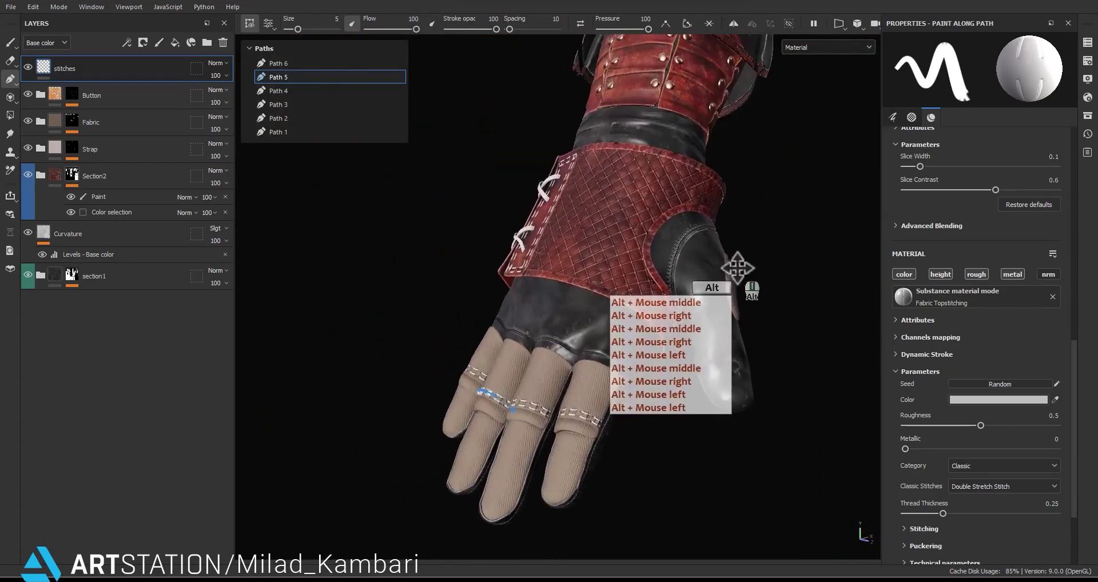
pyautogui.keyDown('alt'); pyautogui.moveTo(738, 268); pyautogui.dragTo(767, 181); pyautogui.keyUp('alt')
pyautogui.keyDown('alt'); pyautogui.moveTo(452, 113); pyautogui.dragTo(544, 169, button='right'); pyautogui.keyUp('alt')
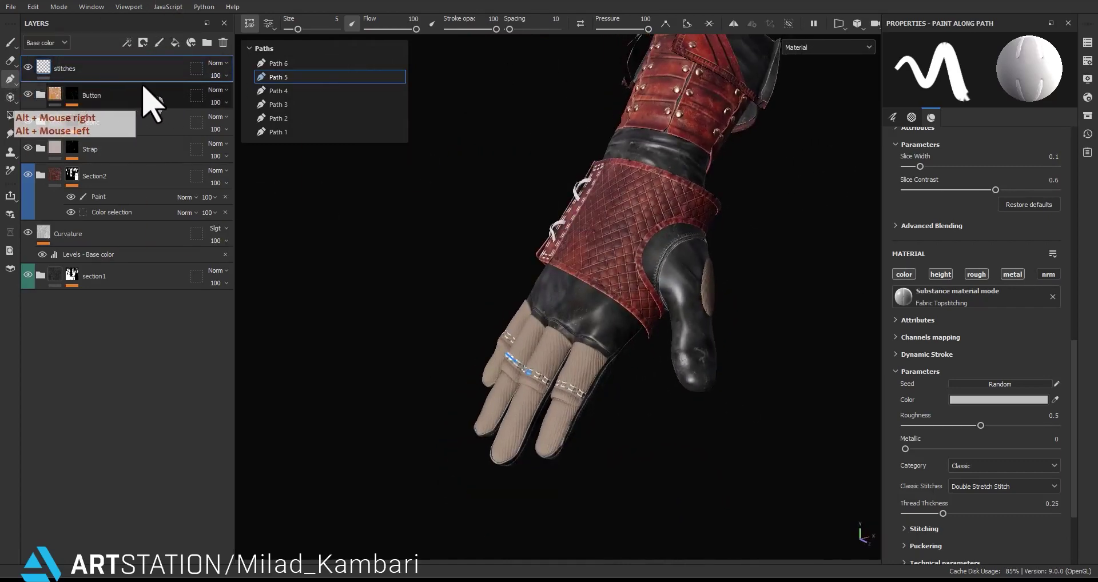
pyautogui.moveTo(540, 303)
pyautogui.keyDown('alt'); pyautogui.mouseDown()
pyautogui.moveTo(838, 241)
pyautogui.moveTo(541, 291)
pyautogui.mouseUp(); pyautogui.keyUp('alt')
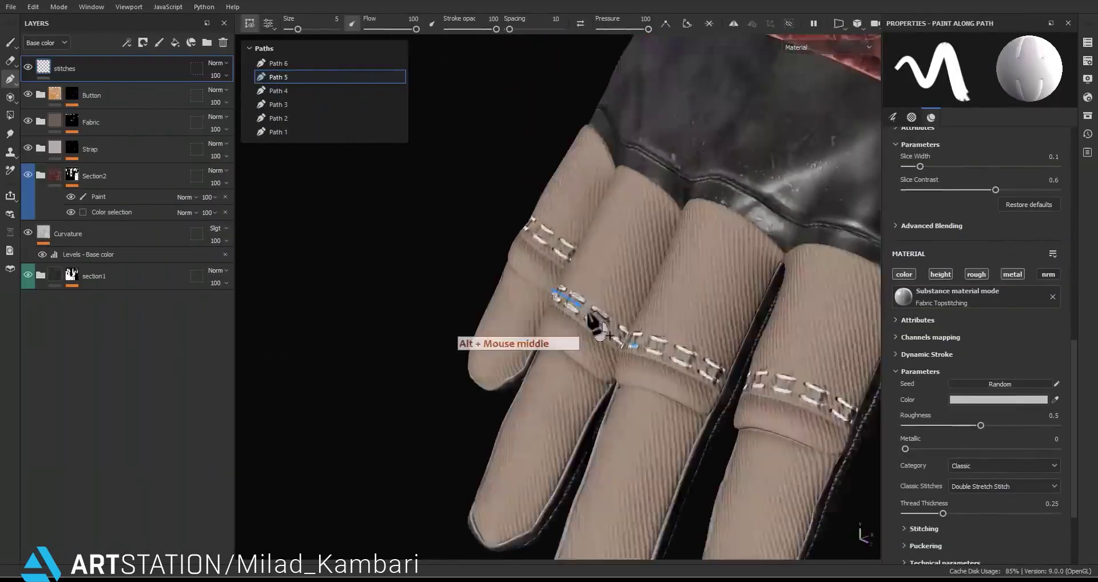
pyautogui.keyDown('alt'); pyautogui.moveTo(597, 327); pyautogui.dragTo(695, 335); pyautogui.keyUp('alt')
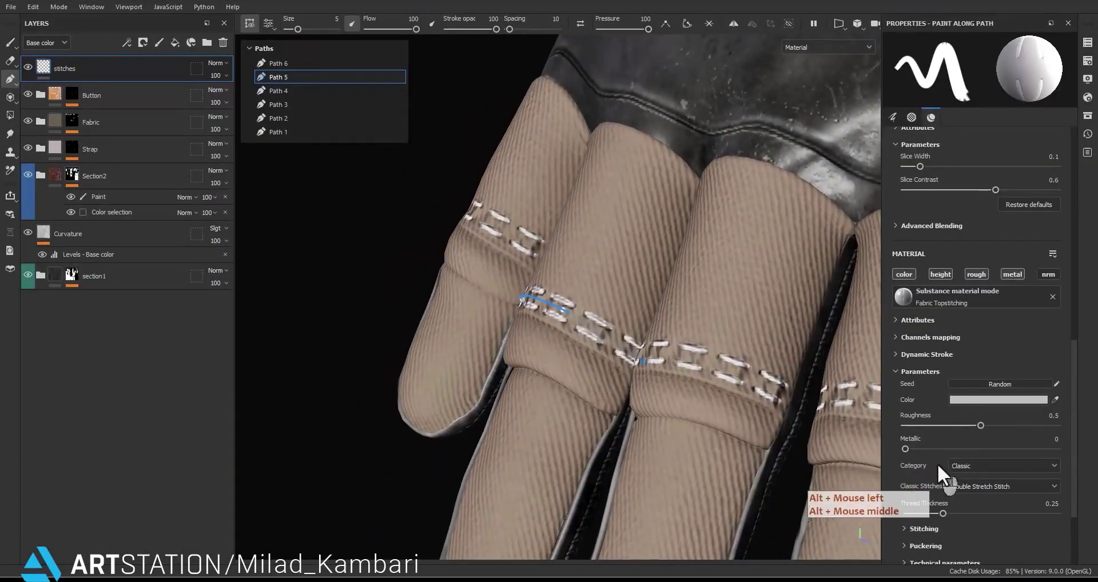
# Set the classic stitch type of the ring finger's path and the middle finger's path to Elastic Stitch.
pyautogui.click(973, 482)
pyautogui.click(968, 427)
pyautogui.keyDown('alt'); pyautogui.moveTo(846, 401); pyautogui.dragTo(779, 369); pyautogui.keyUp('alt')
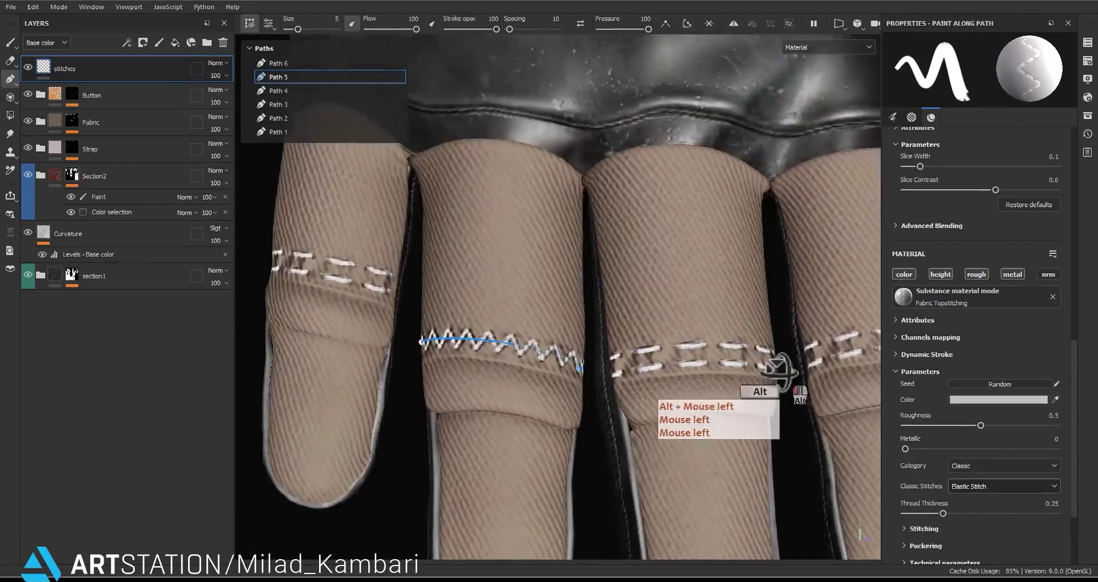
pyautogui.keyDown('alt'); pyautogui.moveTo(779, 369); pyautogui.dragTo(675, 375, button='middle'); pyautogui.keyUp('alt')
pyautogui.click(278, 91)
pyautogui.click(973, 487)
pyautogui.click(965, 416)
pyautogui.keyDown('alt'); pyautogui.moveTo(675, 375); pyautogui.dragTo(661, 369); pyautogui.keyUp('alt')
# Select the index finger's Path 3 and set its classic stitch type to Elastic Stitch.
pyautogui.click(304, 106)
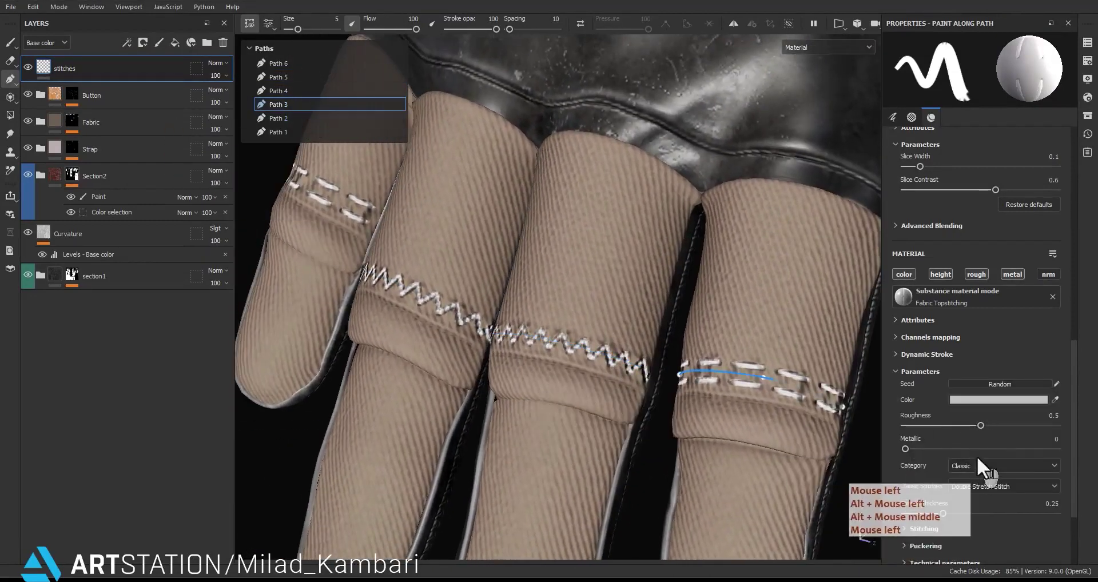
pyautogui.click(975, 486)
pyautogui.click(968, 429)
pyautogui.keyDown('alt'); pyautogui.moveTo(939, 408); pyautogui.dragTo(743, 389); pyautogui.keyUp('alt')
pyautogui.keyDown('alt'); pyautogui.moveTo(743, 389); pyautogui.dragTo(568, 367, button='middle'); pyautogui.keyUp('alt')
pyautogui.keyDown('alt'); pyautogui.moveTo(568, 366); pyautogui.dragTo(301, 329); pyautogui.keyUp('alt')
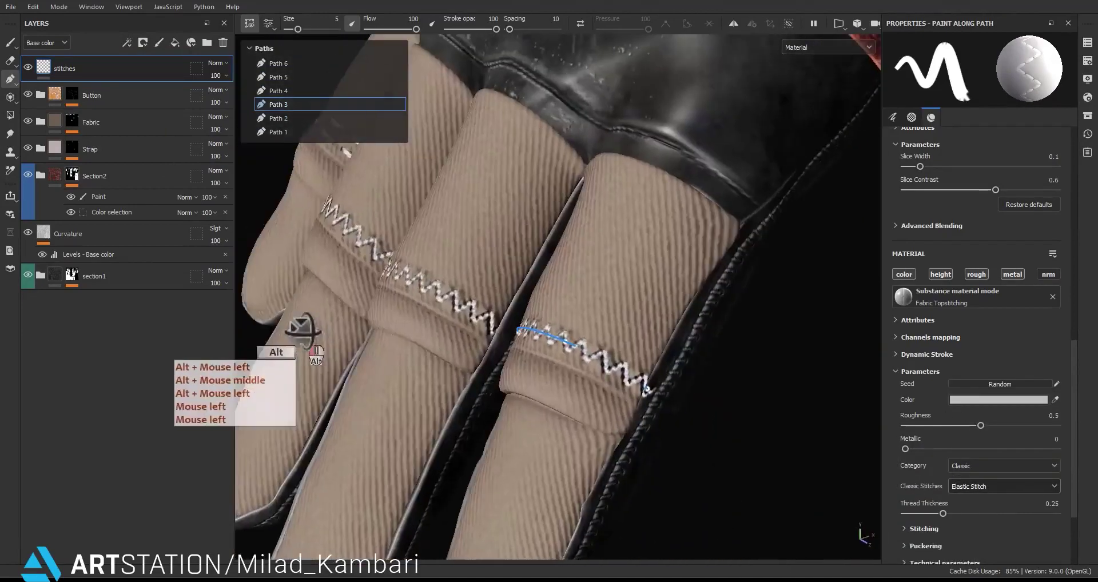
# Try adjusting the points near the outer end of the index finger's path, and undo the change.
pyautogui.scroll(3, 564, 346)
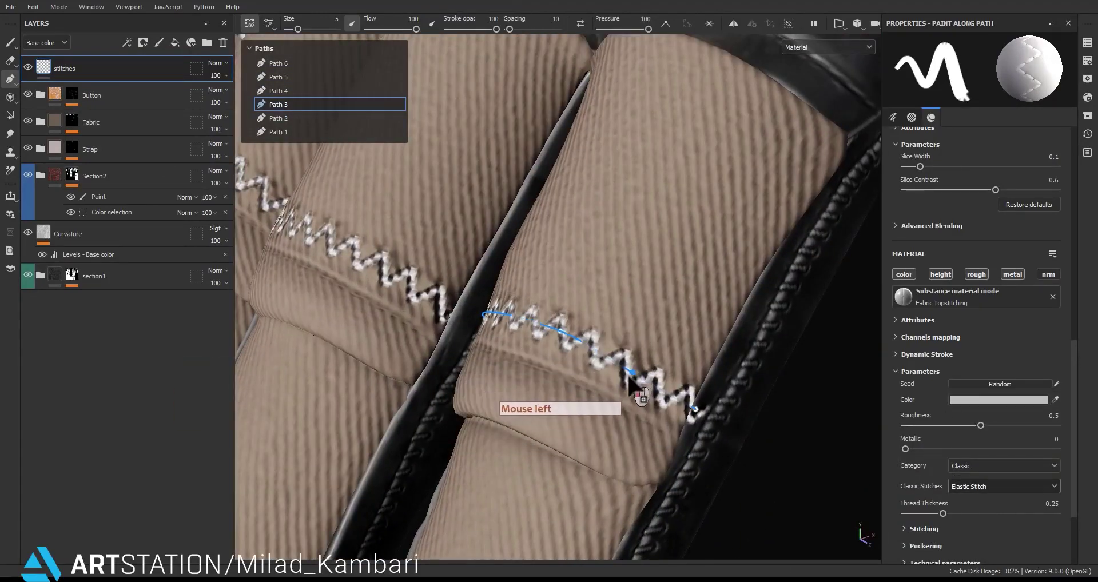
pyautogui.keyDown('alt'); pyautogui.moveTo(631, 389); pyautogui.dragTo(683, 419); pyautogui.keyUp('alt')
pyautogui.hotkey('ctrl', 'z')
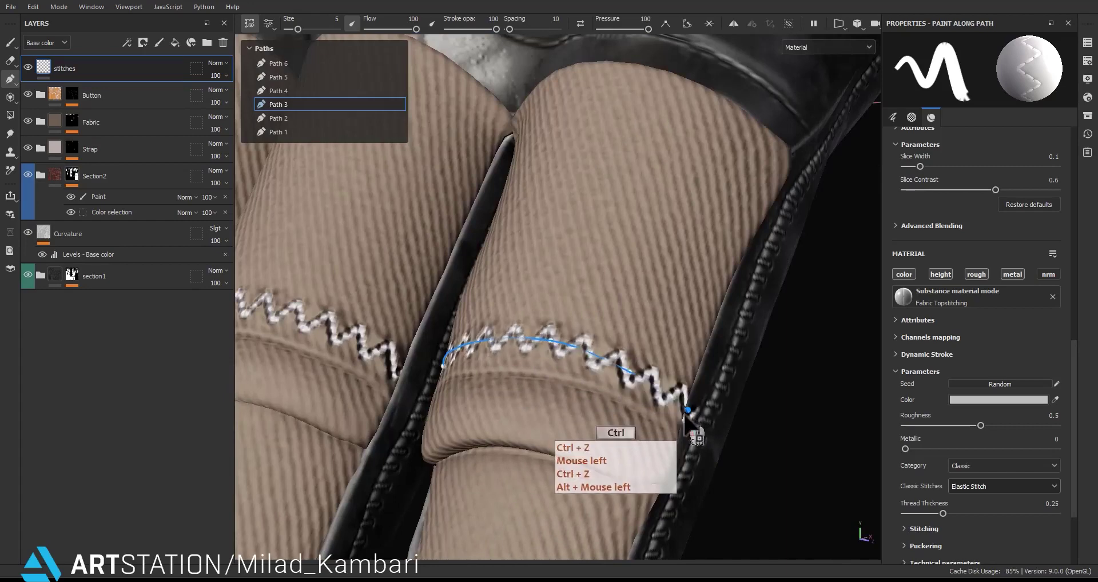
# Undo the last point change on Path 3 and refit the path's end to the index finger's edge.
pyautogui.hotkey('ctrl', 'z')
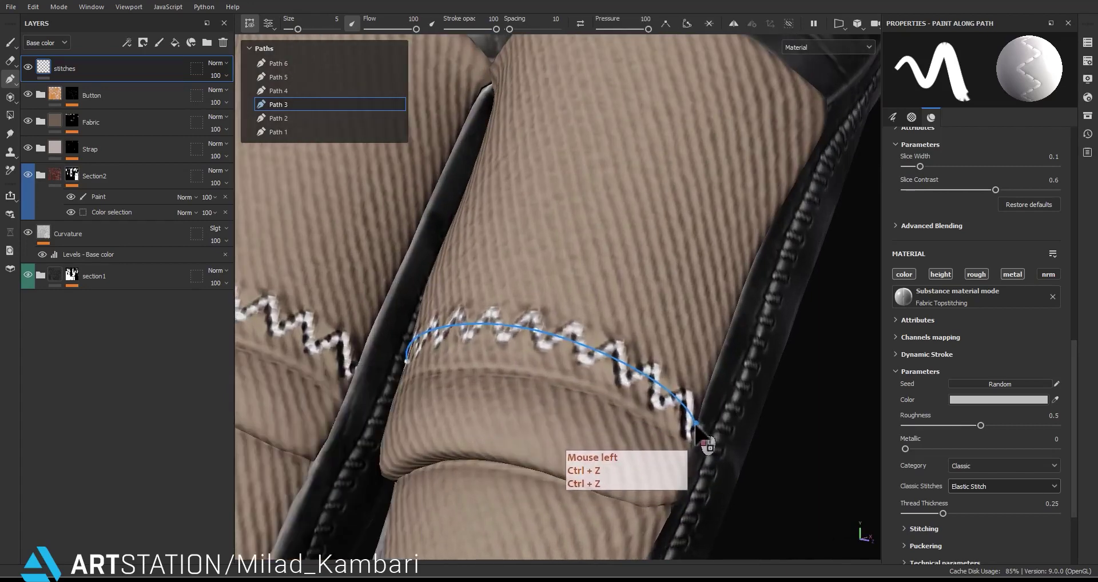
pyautogui.keyDown('alt'); pyautogui.moveTo(643, 415); pyautogui.dragTo(510, 403); pyautogui.keyUp('alt')
pyautogui.keyDown('alt'); pyautogui.moveTo(510, 403); pyautogui.dragTo(564, 414, button='middle'); pyautogui.keyUp('alt')
pyautogui.keyDown('alt'); pyautogui.moveTo(564, 415); pyautogui.dragTo(521, 404); pyautogui.keyUp('alt')
pyautogui.click(523, 408)
# Select Path 4 and move its end and middle points closer to the fold seam on the middle finger.
pyautogui.keyDown('alt'); pyautogui.moveTo(719, 339); pyautogui.dragTo(640, 275); pyautogui.keyUp('alt')
pyautogui.keyDown('alt'); pyautogui.moveTo(641, 274); pyautogui.dragTo(618, 258, button='right'); pyautogui.keyUp('alt')
pyautogui.keyDown('alt'); pyautogui.moveTo(617, 258); pyautogui.dragTo(704, 303, button='middle'); pyautogui.keyUp('alt')
pyautogui.keyDown('alt'); pyautogui.moveTo(703, 303); pyautogui.dragTo(774, 355); pyautogui.keyUp('alt')
pyautogui.click(279, 91)
pyautogui.keyDown('alt'); pyautogui.moveTo(607, 278); pyautogui.dragTo(763, 309); pyautogui.keyUp('alt')
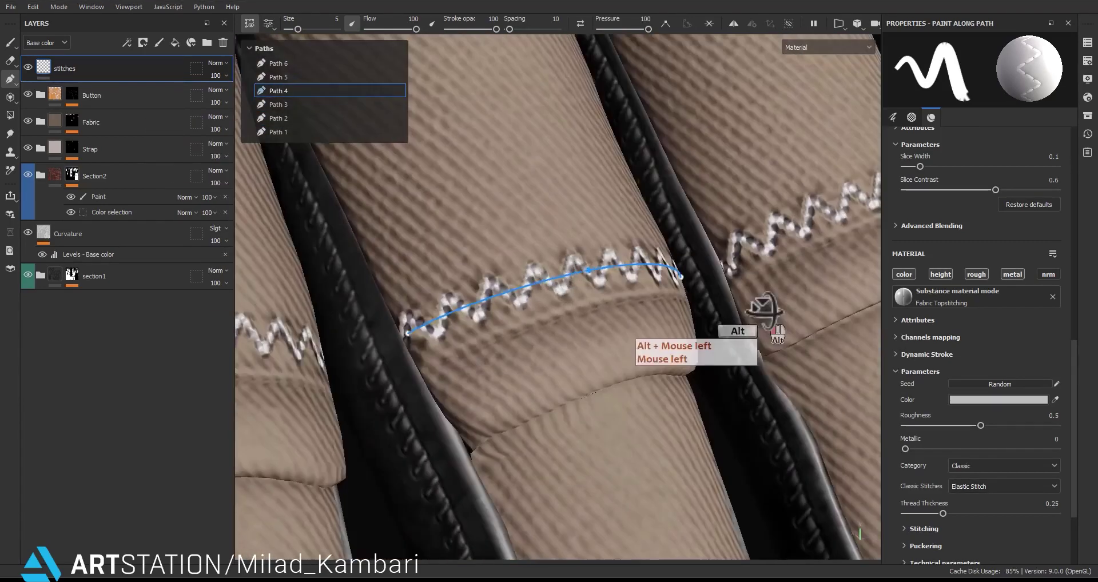
pyautogui.moveTo(413, 338); pyautogui.dragTo(418, 353)
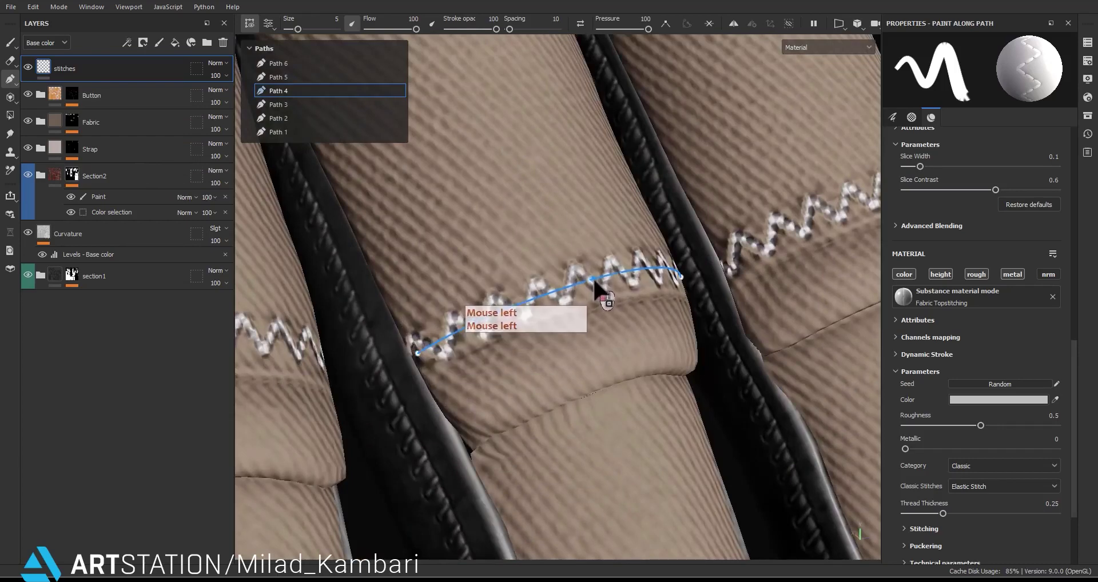
pyautogui.moveTo(594, 279); pyautogui.dragTo(595, 282)
# Select Path 5 and adjust its points so the zigzag stitch reaches the ring finger's side edges.
pyautogui.keyDown('alt'); pyautogui.moveTo(595, 286); pyautogui.dragTo(532, 229, button='right'); pyautogui.keyUp('alt')
pyautogui.keyDown('alt'); pyautogui.moveTo(532, 188); pyautogui.dragTo(240, 260, button='middle'); pyautogui.keyUp('alt')
pyautogui.click(289, 77)
pyautogui.keyDown('alt'); pyautogui.moveTo(530, 297); pyautogui.dragTo(621, 320); pyautogui.keyUp('alt')
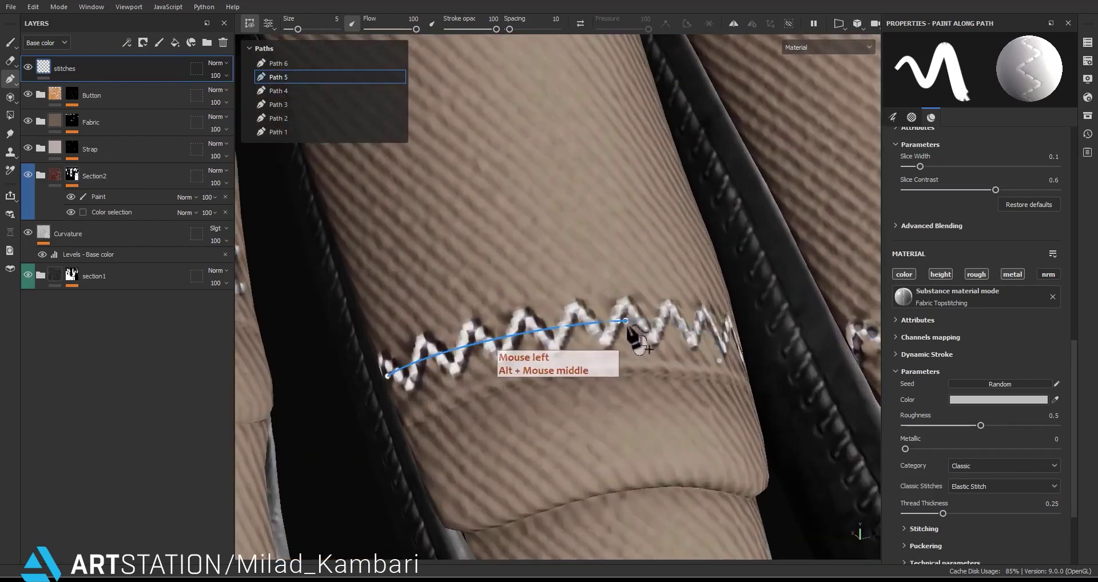
pyautogui.keyDown('alt'); pyautogui.moveTo(412, 417); pyautogui.dragTo(829, 375); pyautogui.keyUp('alt')
pyautogui.click(829, 383)
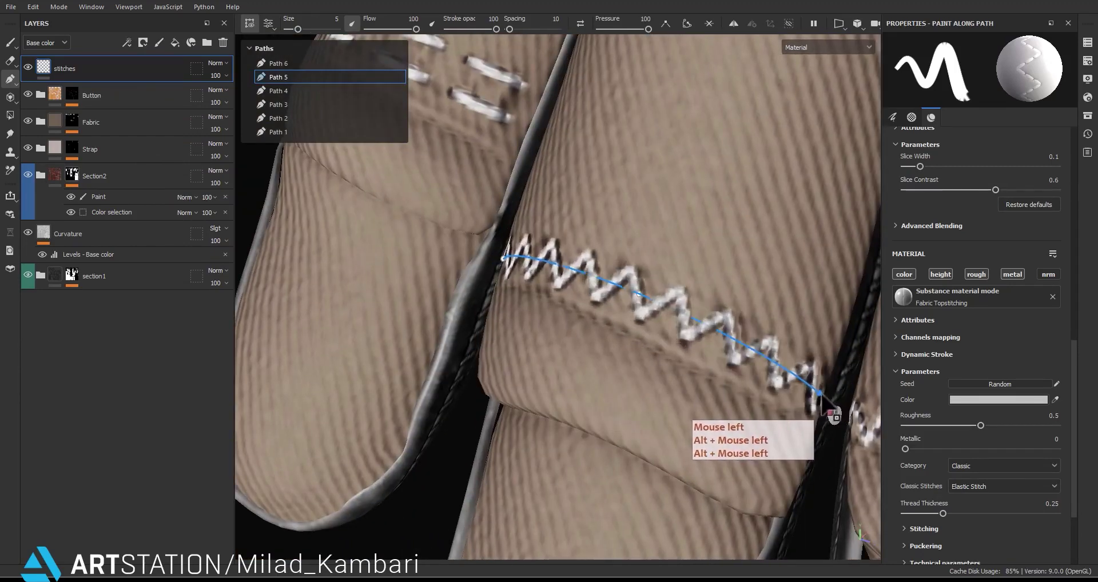
# Change Path 6 on the little finger to Elastic Stitch and extend its end to the finger's edge.
pyautogui.scroll(-3, 815, 392)
pyautogui.keyDown('alt'); pyautogui.moveTo(566, 272); pyautogui.dragTo(687, 406, button='middle'); pyautogui.keyUp('alt')
pyautogui.scroll(2, 687, 406)
pyautogui.click(1003, 486)
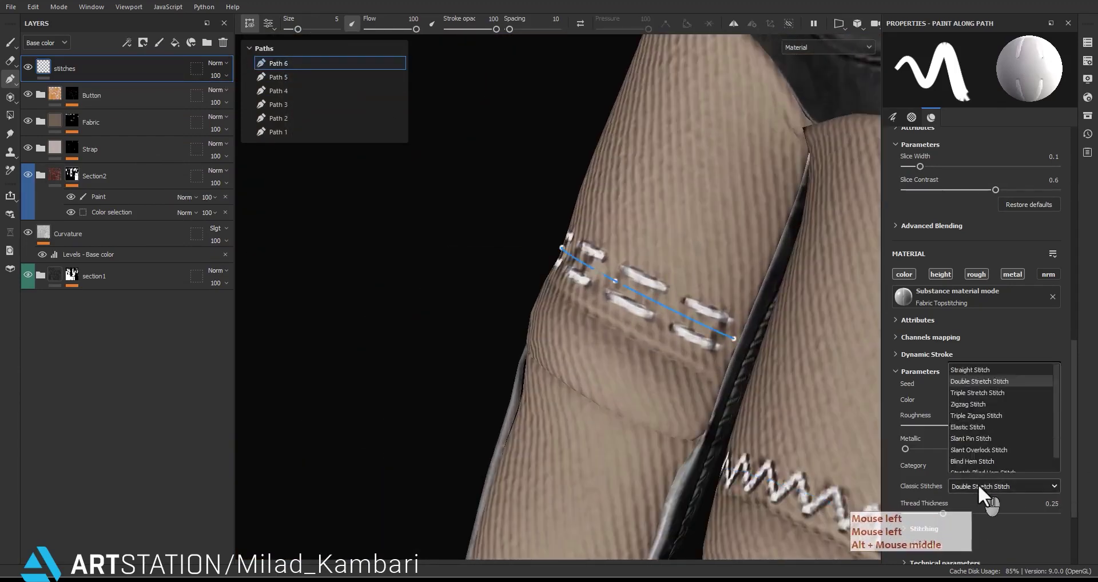
pyautogui.click(964, 415)
pyautogui.keyDown('alt'); pyautogui.moveTo(730, 358); pyautogui.dragTo(480, 372); pyautogui.keyUp('alt')
pyautogui.click(495, 382)
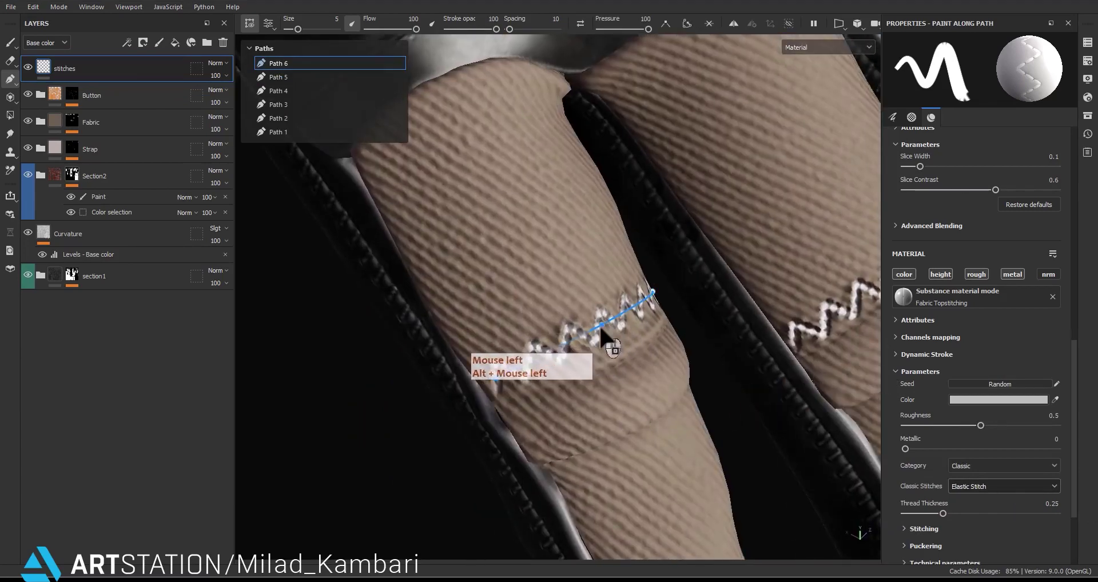
pyautogui.scroll(-5, 616, 345)
pyautogui.keyDown('alt'); pyautogui.moveTo(620, 351); pyautogui.dragTo(579, 384); pyautogui.keyUp('alt')
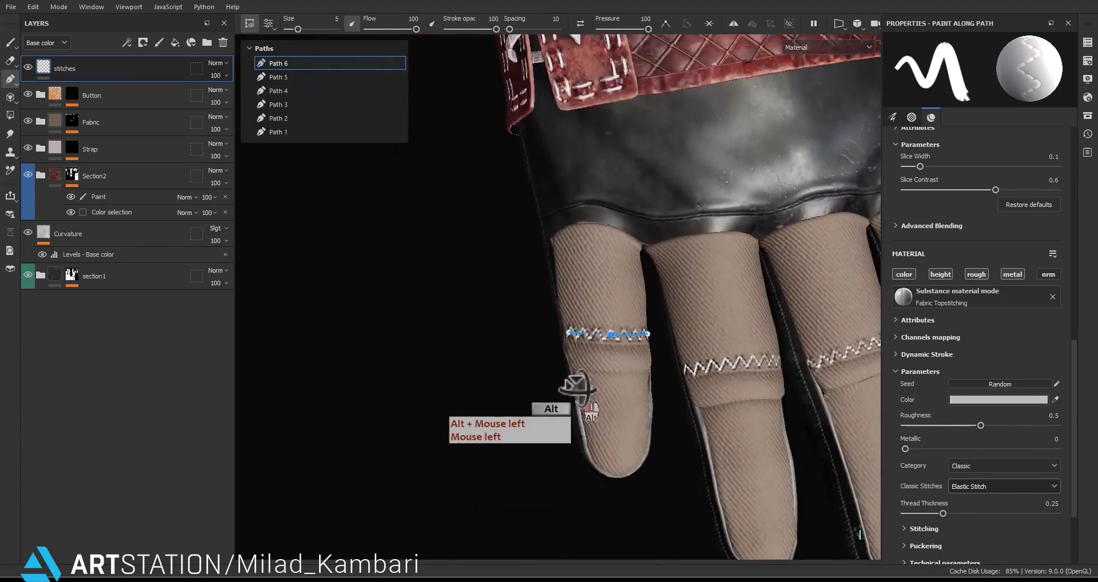
pyautogui.keyDown('alt'); pyautogui.moveTo(579, 385); pyautogui.dragTo(615, 298, button='middle'); pyautogui.keyUp('alt')
pyautogui.scroll(2, 613, 294)
pyautogui.click(619, 276)
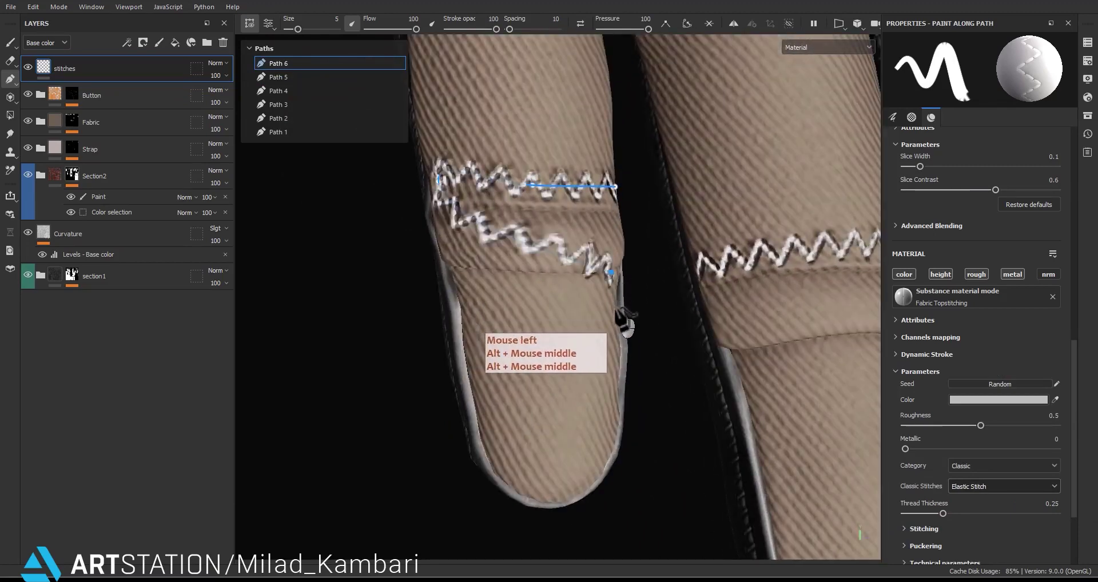
pyautogui.hotkey('ctrl', 'z')
pyautogui.click(132, 96)
pyautogui.click(128, 74)
pyautogui.click(128, 72)
pyautogui.keyDown('alt'); pyautogui.moveTo(549, 246); pyautogui.dragTo(602, 332); pyautogui.keyUp('alt')
pyautogui.hotkey('ctrl', 'z')
pyautogui.click(293, 48)
pyautogui.click(282, 48)
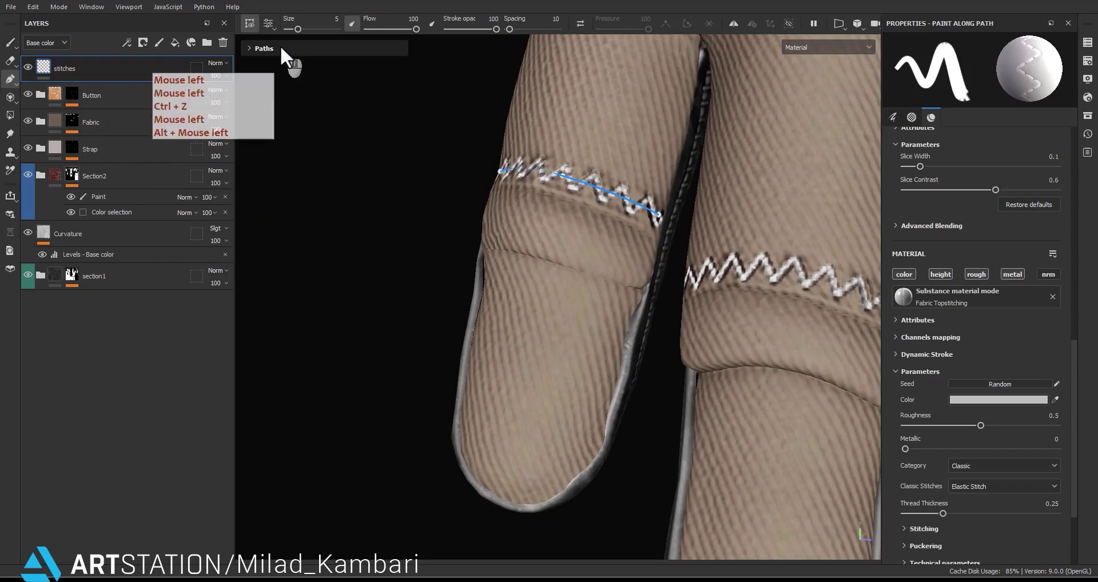
pyautogui.click(642, 297)
pyautogui.hotkey('ctrl', 'z')
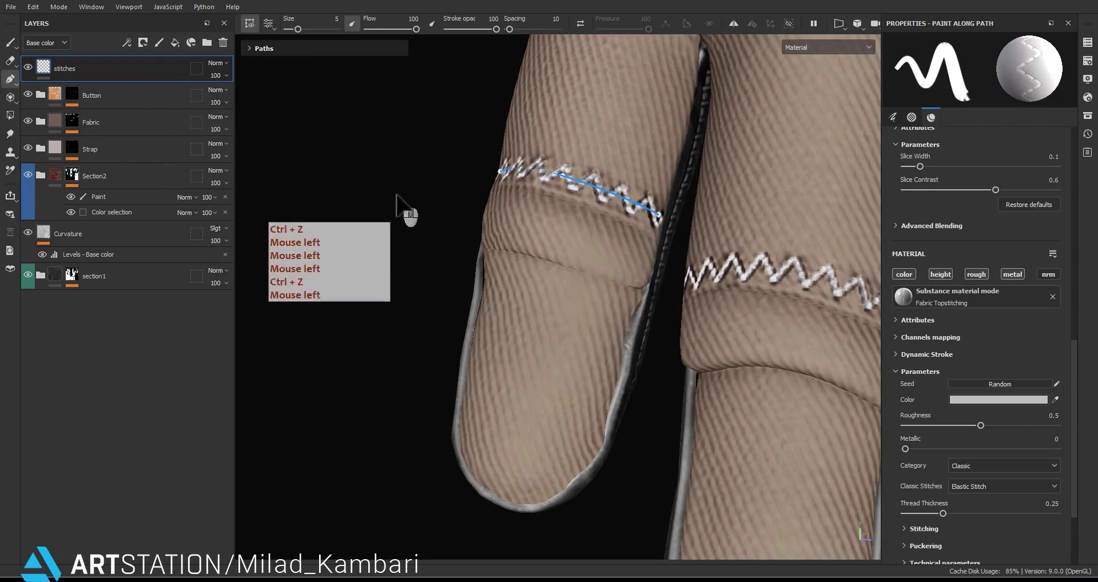
pyautogui.click(251, 49)
pyautogui.click(344, 46)
pyautogui.click(288, 45)
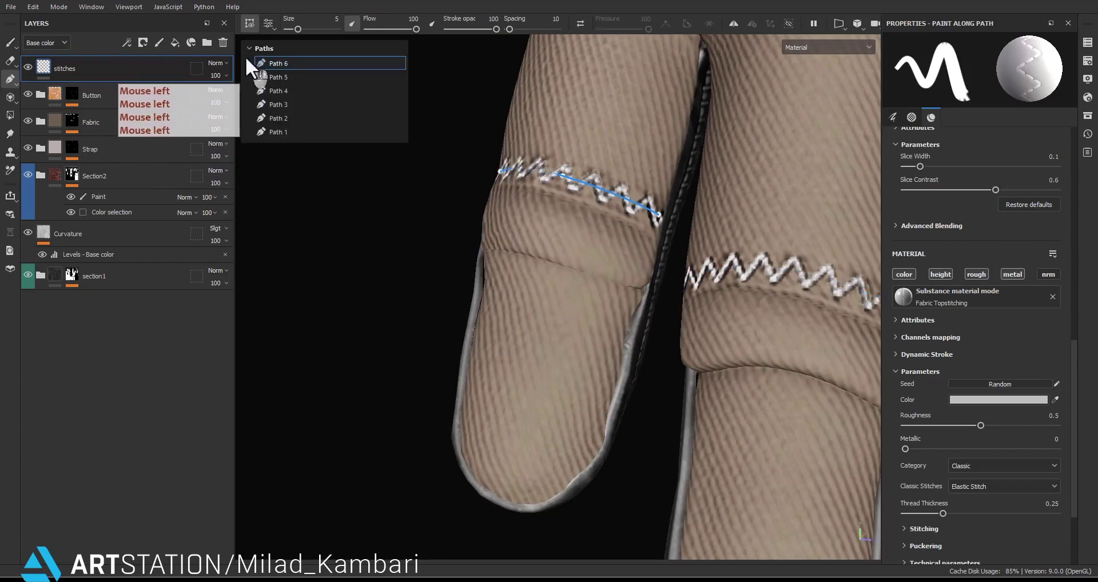
pyautogui.rightClick(246, 77)
pyautogui.click(249, 67)
pyautogui.click(269, 51)
pyautogui.click(268, 51)
# Start a new path on the stitches layer and run elastic stitching around the border of the little finger's tip panel.
pyautogui.click(140, 96)
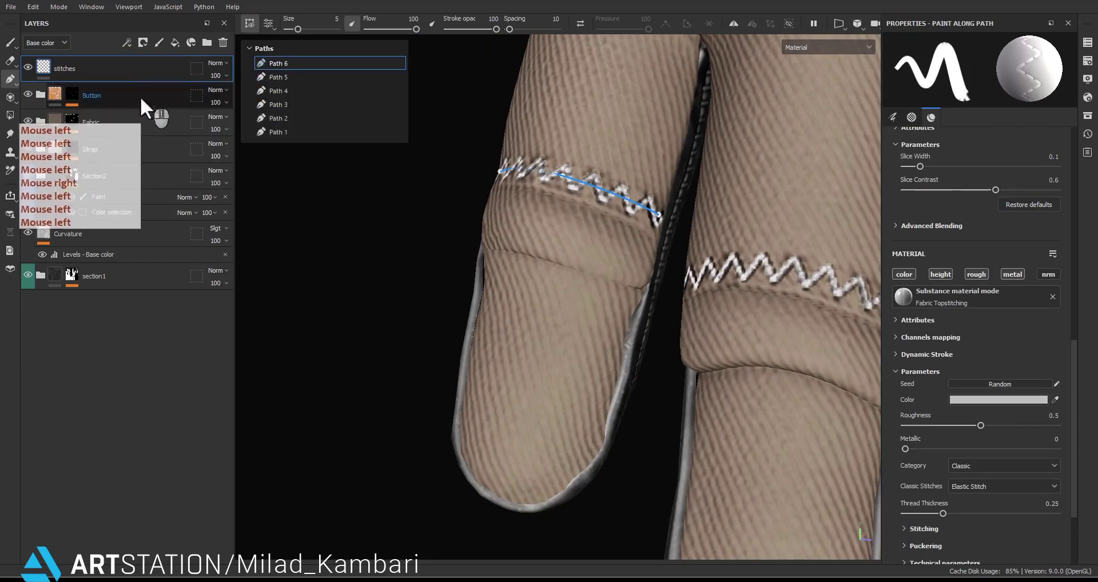
pyautogui.click(168, 75)
pyautogui.click(630, 292)
pyautogui.click(605, 382)
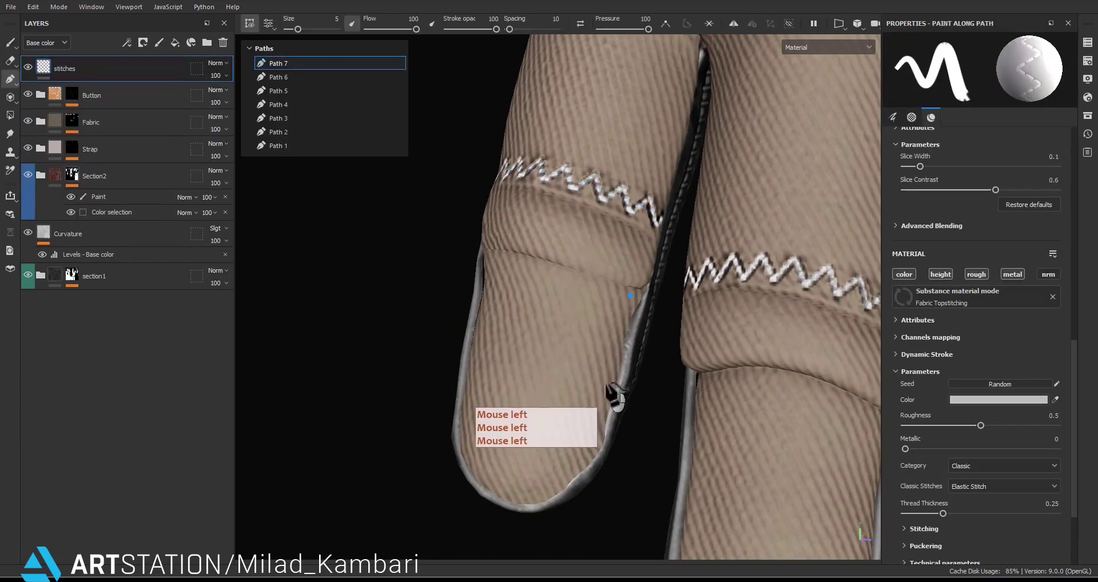
pyautogui.click(555, 501)
pyautogui.keyDown('alt'); pyautogui.moveTo(503, 507); pyautogui.dragTo(514, 507); pyautogui.keyUp('alt')
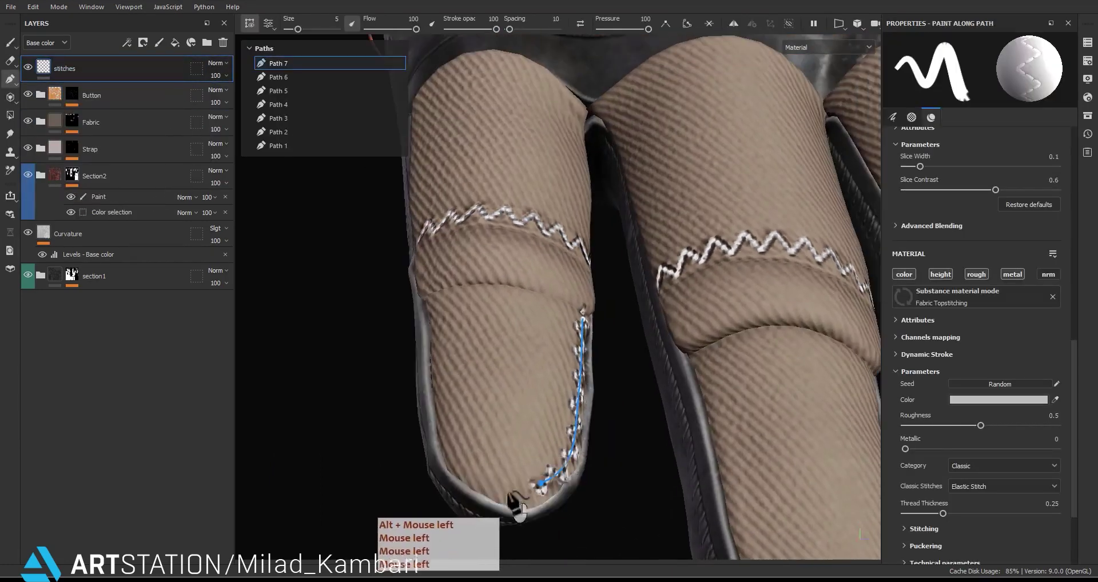
pyautogui.click(500, 483)
pyautogui.click(444, 396)
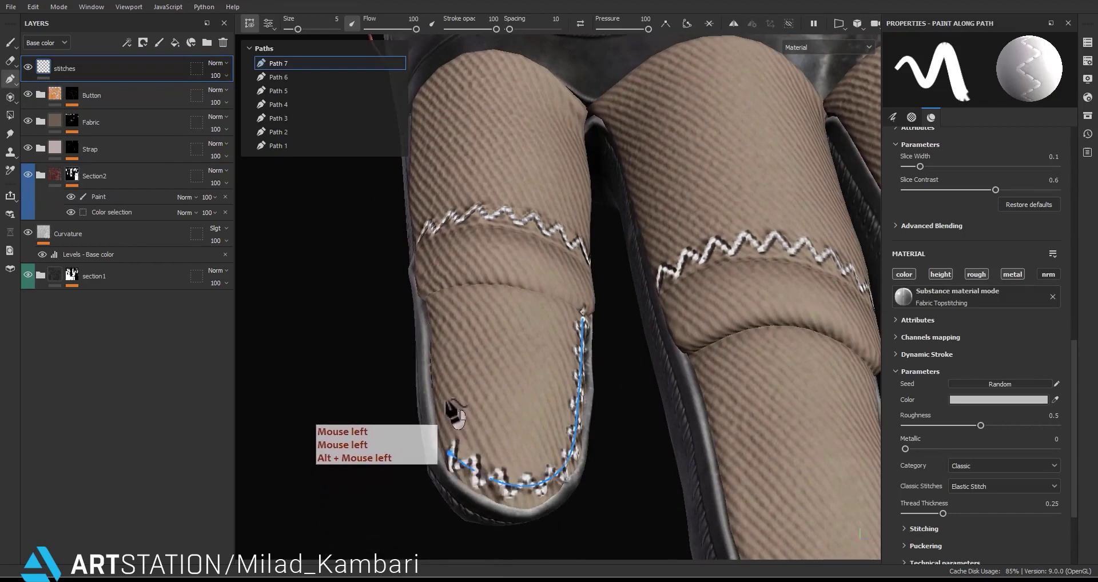
pyautogui.click(432, 299)
pyautogui.keyDown('alt'); pyautogui.moveTo(440, 339); pyautogui.dragTo(377, 336); pyautogui.keyUp('alt')
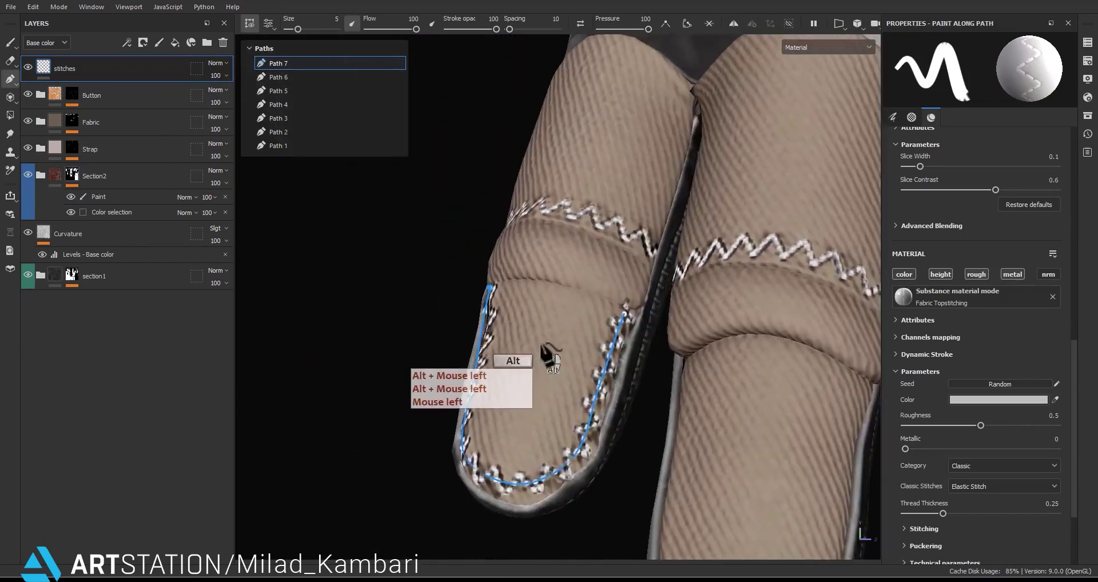
# Adjust both upper ends of the little finger's border stitch to meet the fold near the side edges.
pyautogui.keyDown('alt'); pyautogui.moveTo(543, 342); pyautogui.dragTo(595, 304, button='middle'); pyautogui.keyUp('alt')
pyautogui.scroll(5, 595, 303)
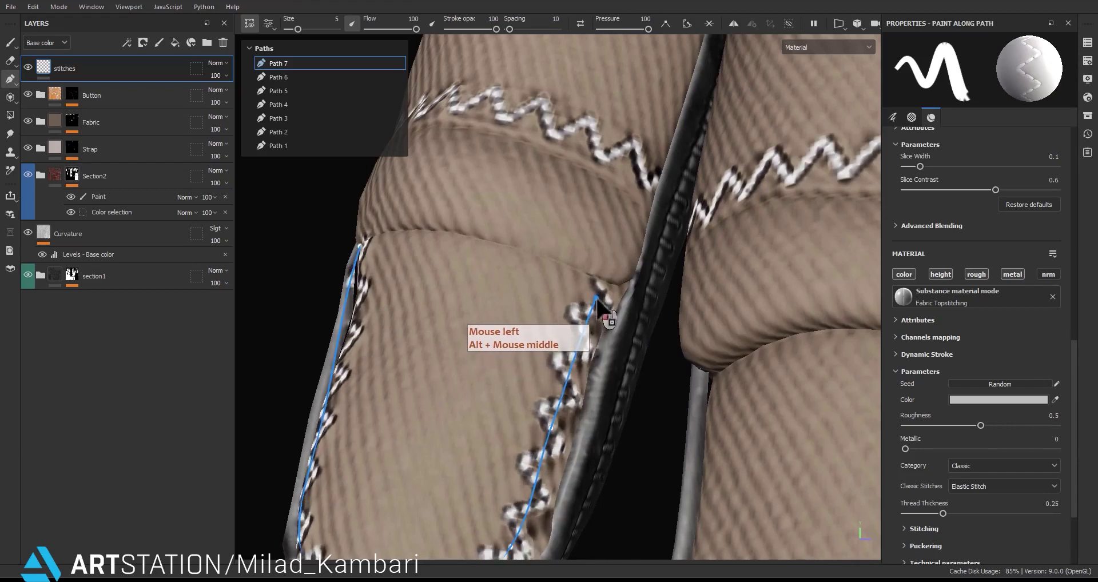
pyautogui.keyDown('alt'); pyautogui.moveTo(596, 303); pyautogui.dragTo(572, 293); pyautogui.keyUp('alt')
pyautogui.keyDown('alt'); pyautogui.moveTo(572, 293); pyautogui.dragTo(393, 265, button='middle'); pyautogui.keyUp('alt')
pyautogui.click(424, 303)
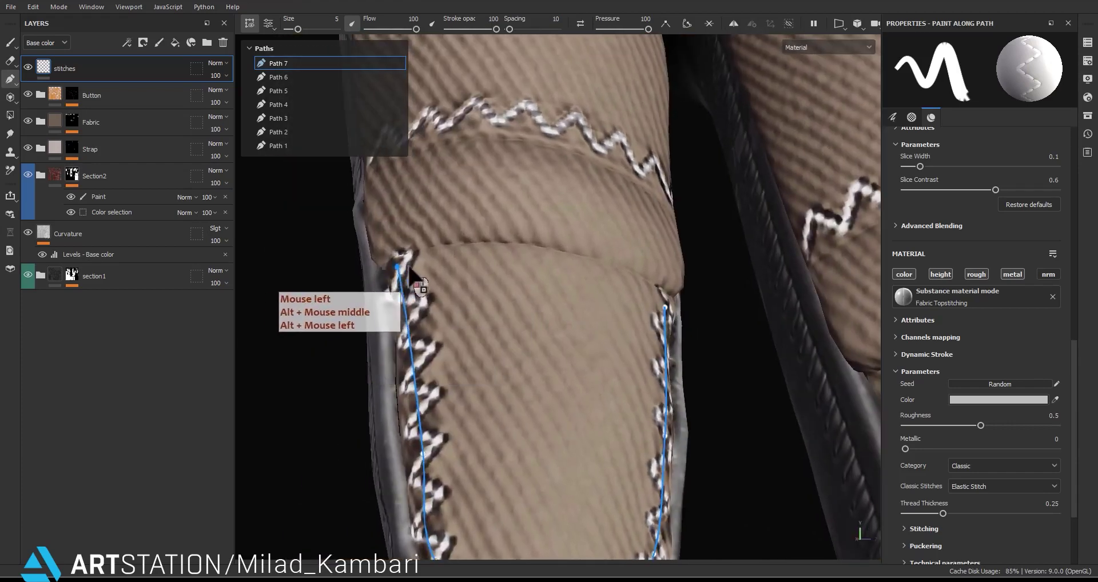
# Start a separate stitch path on the ring finger, running down one side of the tip panel and across the fingertip.
pyautogui.keyDown('alt'); pyautogui.moveTo(515, 299); pyautogui.dragTo(641, 411); pyautogui.keyUp('alt')
pyautogui.keyDown('alt'); pyautogui.moveTo(636, 415); pyautogui.dragTo(636, 366, button='middle'); pyautogui.keyUp('alt')
pyautogui.keyDown('alt'); pyautogui.moveTo(636, 366); pyautogui.dragTo(743, 346); pyautogui.keyUp('alt')
pyautogui.keyDown('alt'); pyautogui.moveTo(744, 346); pyautogui.dragTo(756, 313, button='middle'); pyautogui.keyUp('alt')
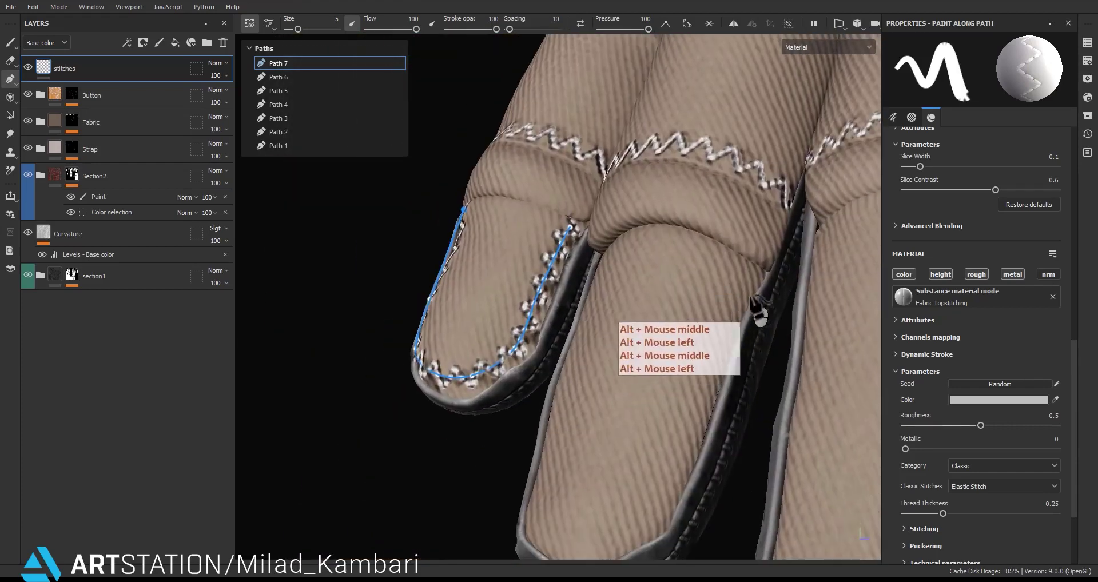
pyautogui.press('ctrl')
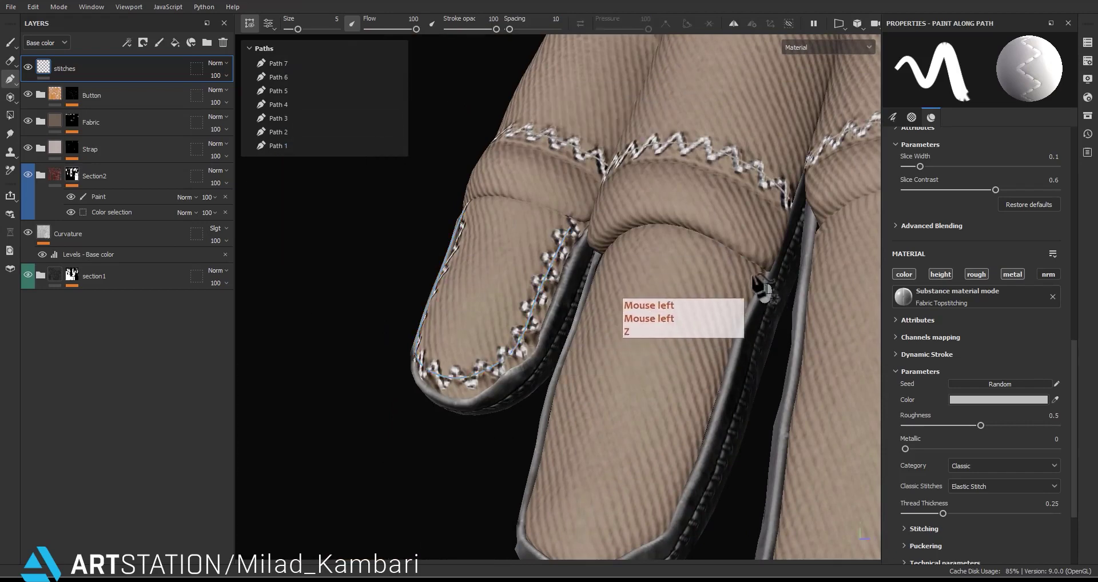
pyautogui.click(752, 271)
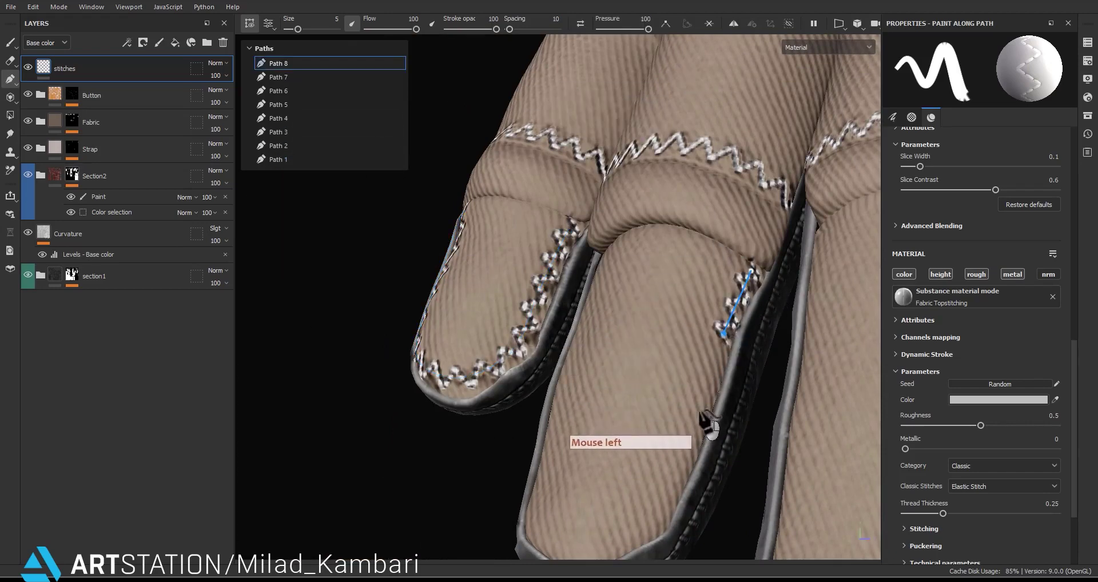
pyautogui.click(694, 421)
pyautogui.keyDown('alt'); pyautogui.moveTo(696, 421); pyautogui.dragTo(728, 378, button='middle'); pyautogui.keyUp('alt')
pyautogui.keyDown('alt'); pyautogui.moveTo(728, 378); pyautogui.dragTo(738, 363); pyautogui.keyUp('alt')
pyautogui.click(693, 454)
pyautogui.click(649, 481)
pyautogui.click(593, 486)
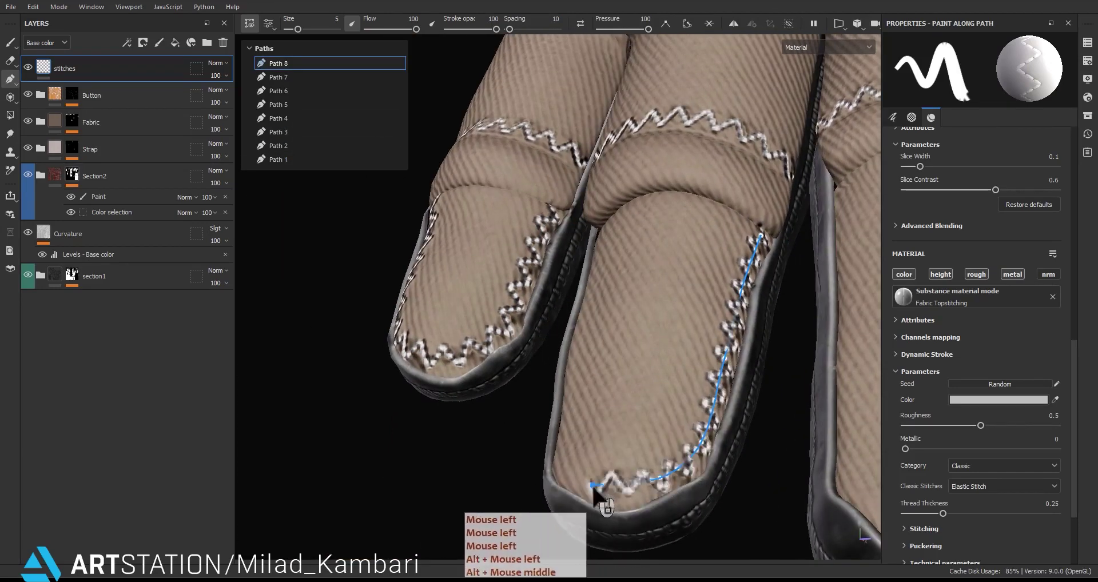
# Continue the ring finger's border stitch up the opposite side of the panel to the fold.
pyautogui.keyDown('alt'); pyautogui.moveTo(593, 486); pyautogui.dragTo(549, 472); pyautogui.keyUp('alt')
pyautogui.click(543, 457)
pyautogui.keyDown('alt'); pyautogui.moveTo(548, 344); pyautogui.dragTo(583, 429, button='middle'); pyautogui.keyUp('alt')
pyautogui.click(547, 391)
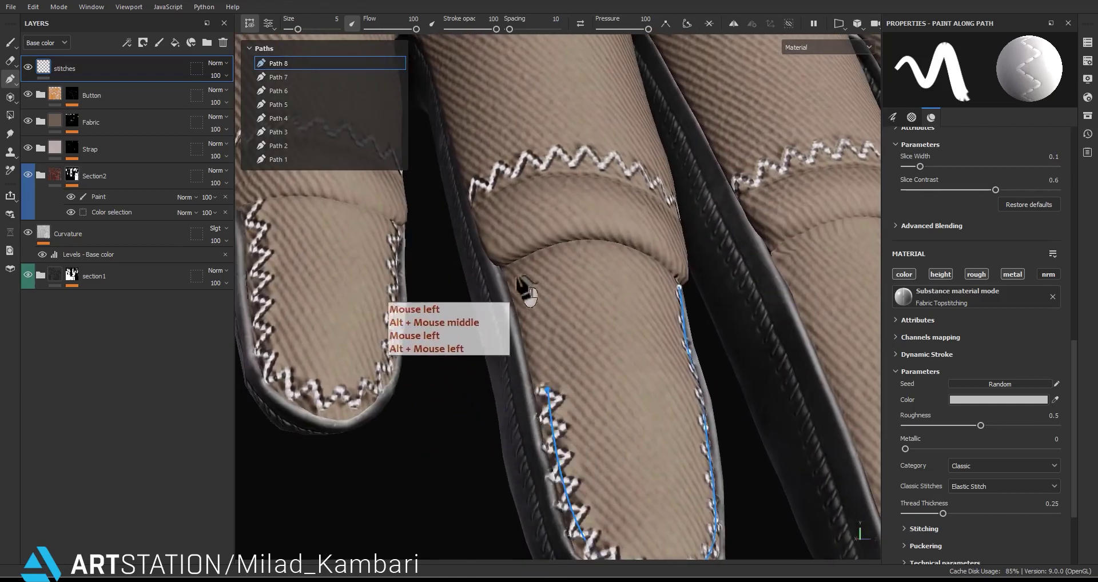
pyautogui.click(508, 266)
# Reposition the side points of the ring finger's border stitch so the line follows the panel edge smoothly.
pyautogui.keyDown('alt'); pyautogui.moveTo(606, 392); pyautogui.dragTo(583, 400, button='middle'); pyautogui.keyUp('alt')
pyautogui.keyDown('alt'); pyautogui.moveTo(583, 400); pyautogui.dragTo(678, 455); pyautogui.keyUp('alt')
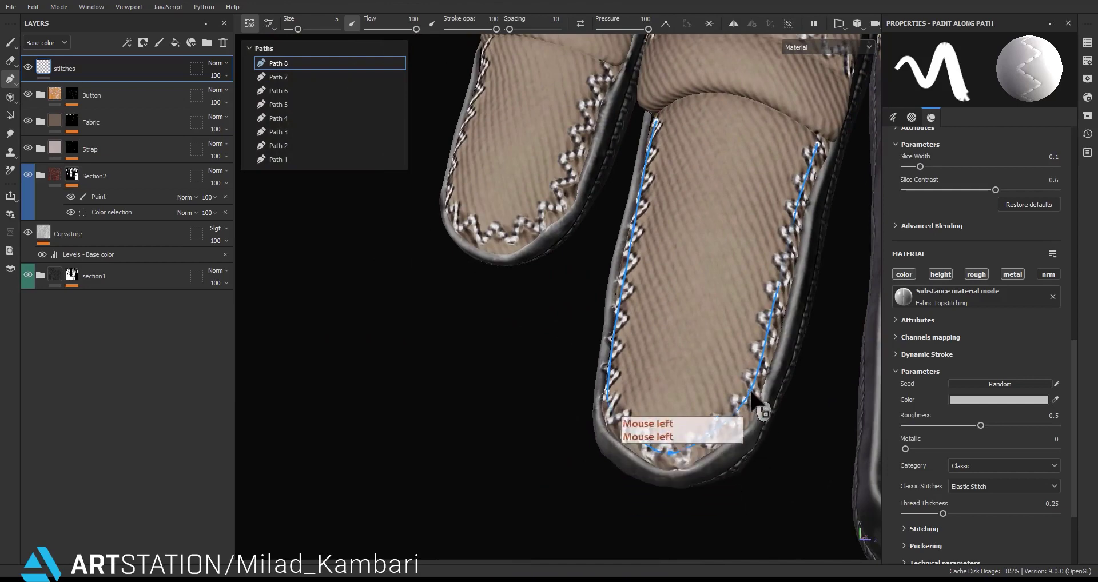
pyautogui.moveTo(776, 292)
pyautogui.keyDown('alt'); pyautogui.mouseDown(button='middle')
pyautogui.moveTo(755, 326)
pyautogui.moveTo(749, 297)
pyautogui.mouseUp(button='middle'); pyautogui.keyUp('alt')
pyautogui.click(748, 294)
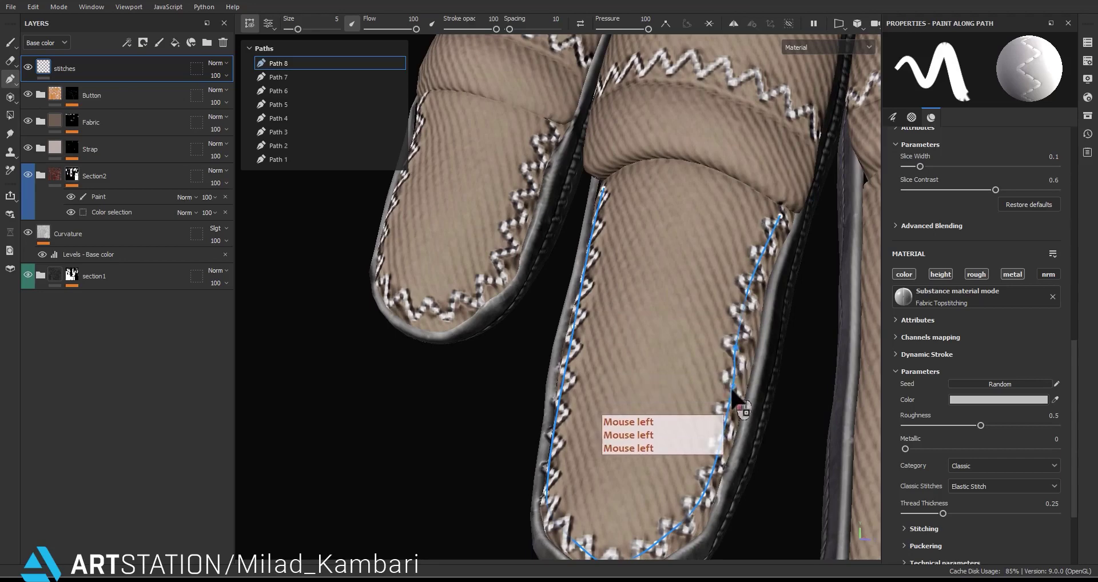
# Start a new path on the stitches layer and stitch down one side of the middle finger's tip panel.
pyautogui.scroll(-3, 725, 393)
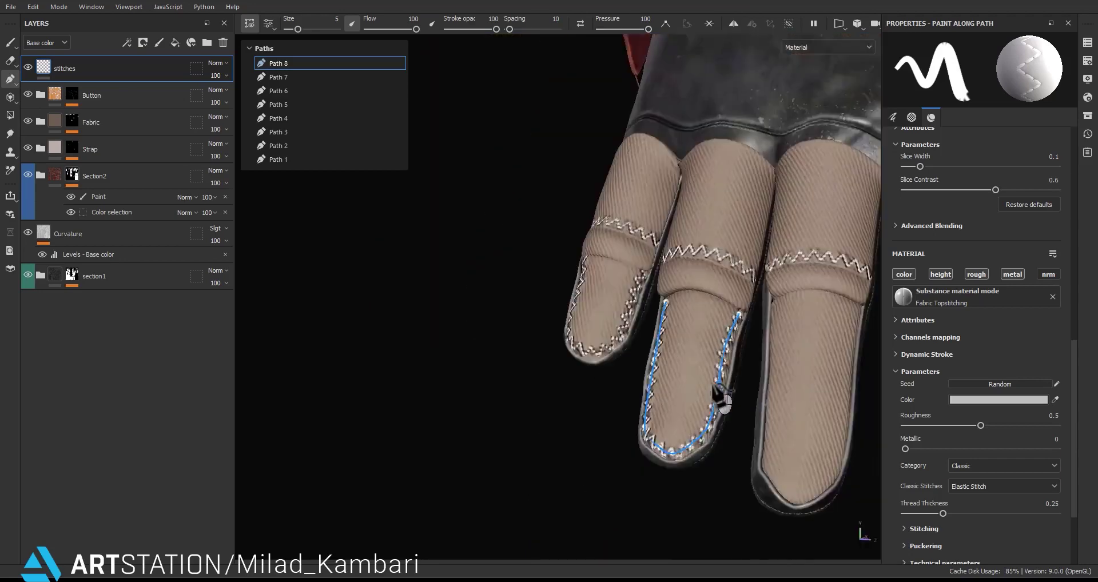
pyautogui.keyDown('alt'); pyautogui.moveTo(723, 395); pyautogui.dragTo(744, 396); pyautogui.keyUp('alt')
pyautogui.keyDown('alt'); pyautogui.moveTo(743, 396); pyautogui.dragTo(681, 405, button='middle'); pyautogui.keyUp('alt')
pyautogui.keyDown('alt'); pyautogui.moveTo(681, 405); pyautogui.dragTo(721, 349); pyautogui.keyUp('alt')
pyautogui.keyDown('alt'); pyautogui.moveTo(721, 348); pyautogui.dragTo(696, 300, button='middle'); pyautogui.keyUp('alt')
pyautogui.scroll(3, 663, 289)
pyautogui.click(127, 95)
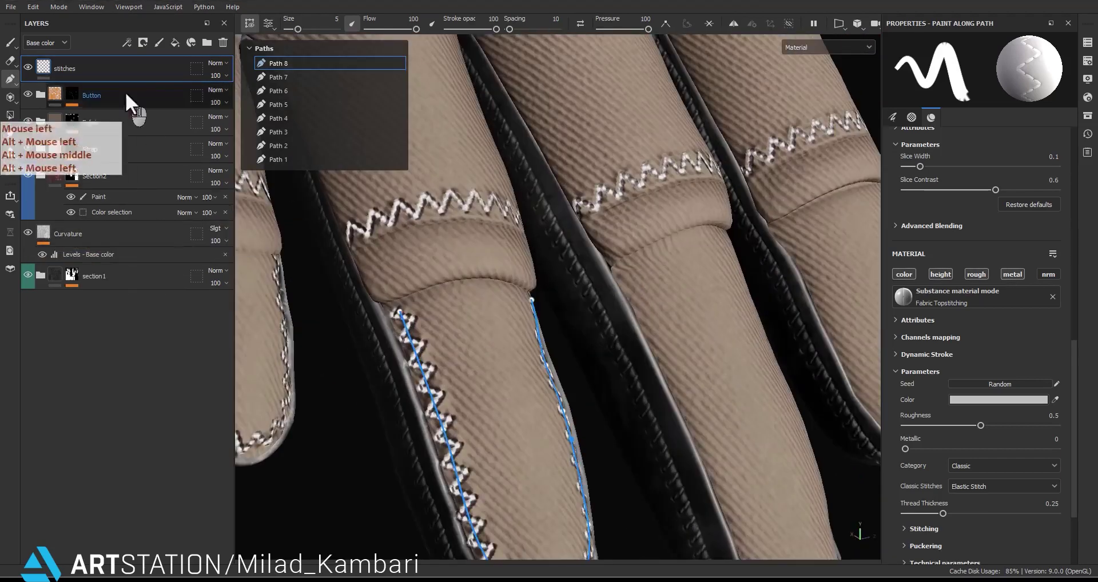
pyautogui.click(127, 68)
pyautogui.keyDown('alt'); pyautogui.moveTo(740, 358); pyautogui.dragTo(603, 243, button='middle'); pyautogui.keyUp('alt')
pyautogui.click(478, 150)
pyautogui.click(535, 276)
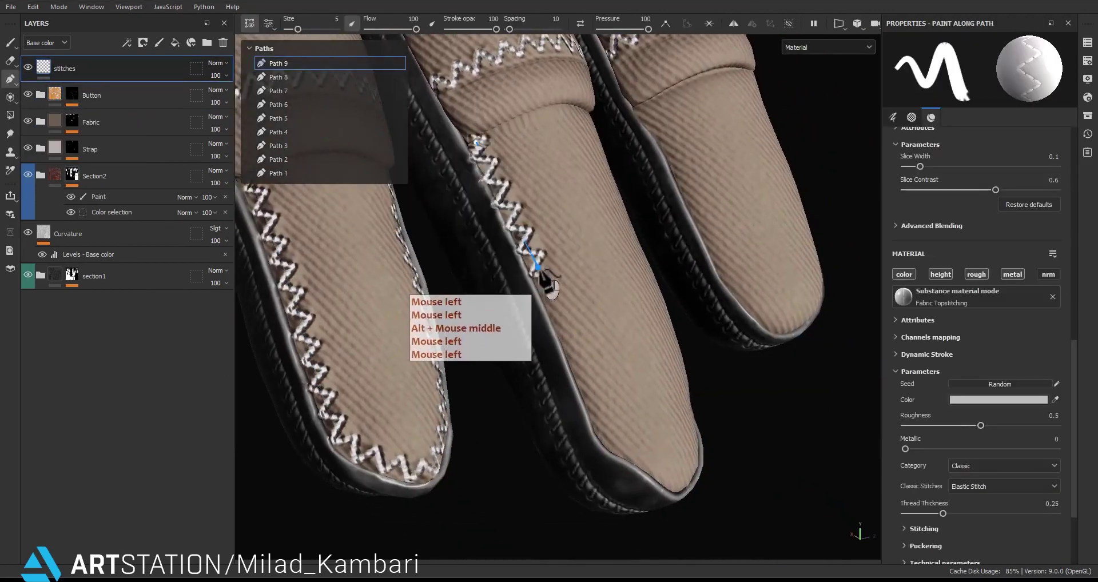
pyautogui.click(589, 384)
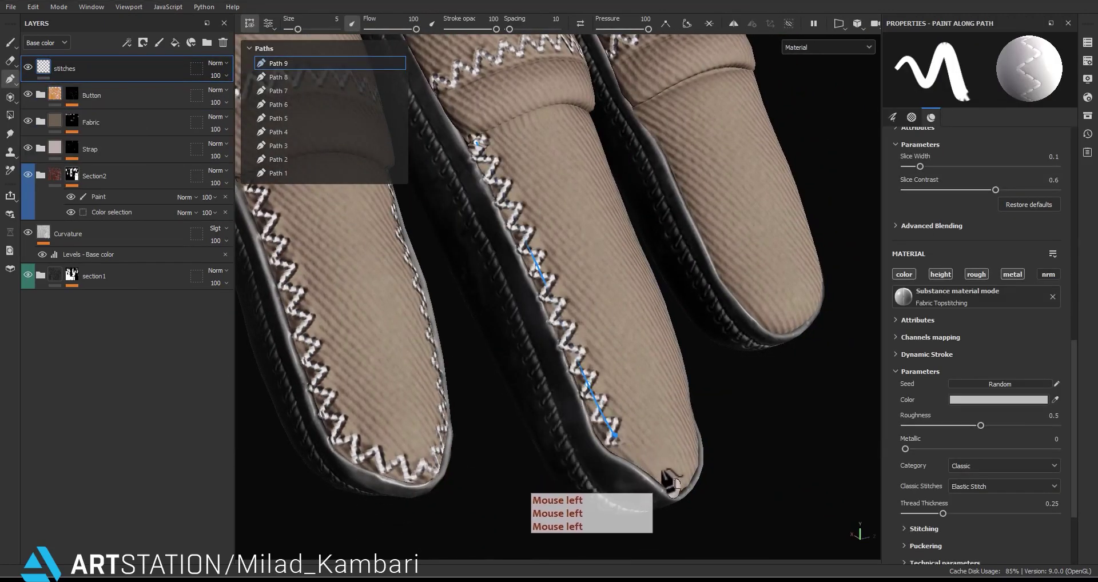
# Continue the middle finger's border stitch around the fingertip and up the other side to the fold.
pyautogui.keyDown('alt'); pyautogui.moveTo(686, 498); pyautogui.dragTo(667, 472); pyautogui.keyUp('alt')
pyautogui.click(738, 395)
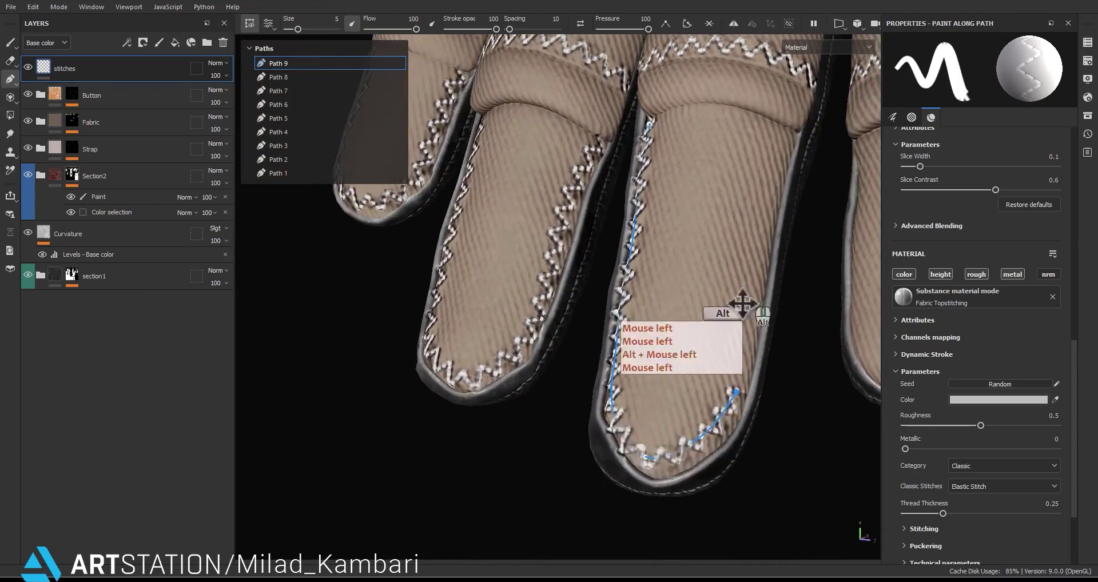
pyautogui.keyDown('alt'); pyautogui.moveTo(748, 300); pyautogui.dragTo(714, 373, button='middle'); pyautogui.keyUp('alt')
pyautogui.keyDown('alt'); pyautogui.moveTo(714, 373); pyautogui.dragTo(679, 376); pyautogui.keyUp('alt')
pyautogui.click(721, 331)
pyautogui.click(749, 223)
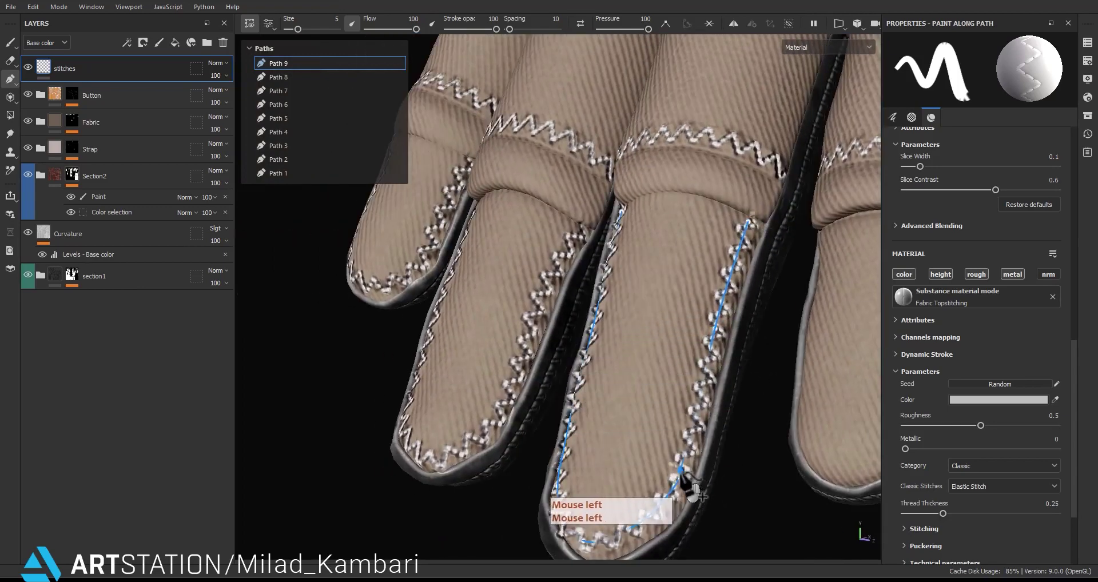
# Undo the last point edits on the middle finger's border path and refit its lower side point to the panel edge.
pyautogui.hotkey('ctrl', 'z')
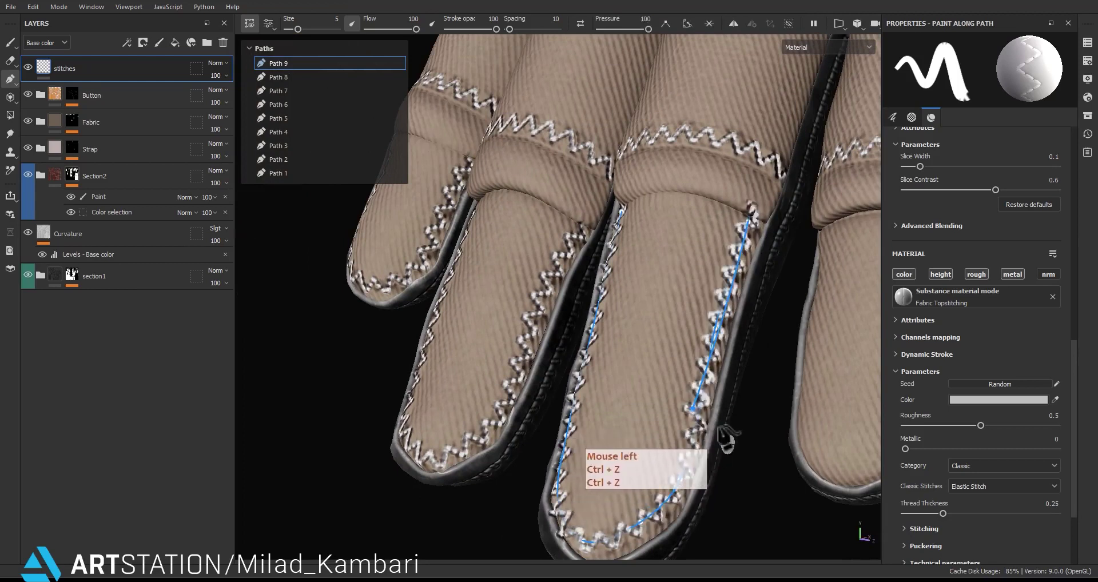
pyautogui.hotkey('ctrl', 'z')
pyautogui.click(690, 488)
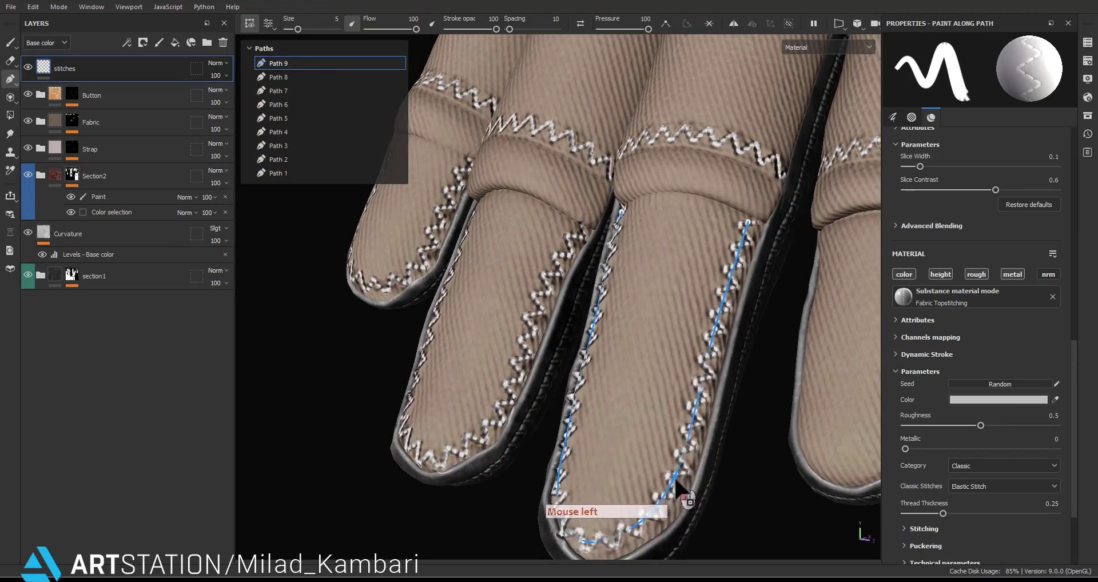
pyautogui.keyDown('alt'); pyautogui.moveTo(677, 481); pyautogui.dragTo(535, 362); pyautogui.keyUp('alt')
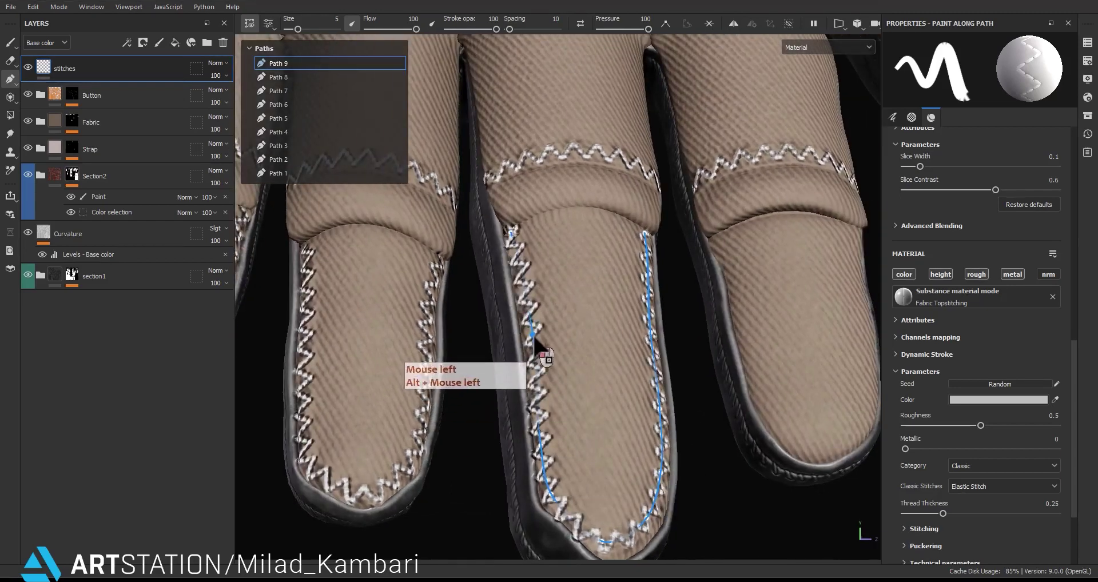
# Refit the upper end of the middle finger's border stitch to the panel edge and check the line.
pyautogui.click(514, 240)
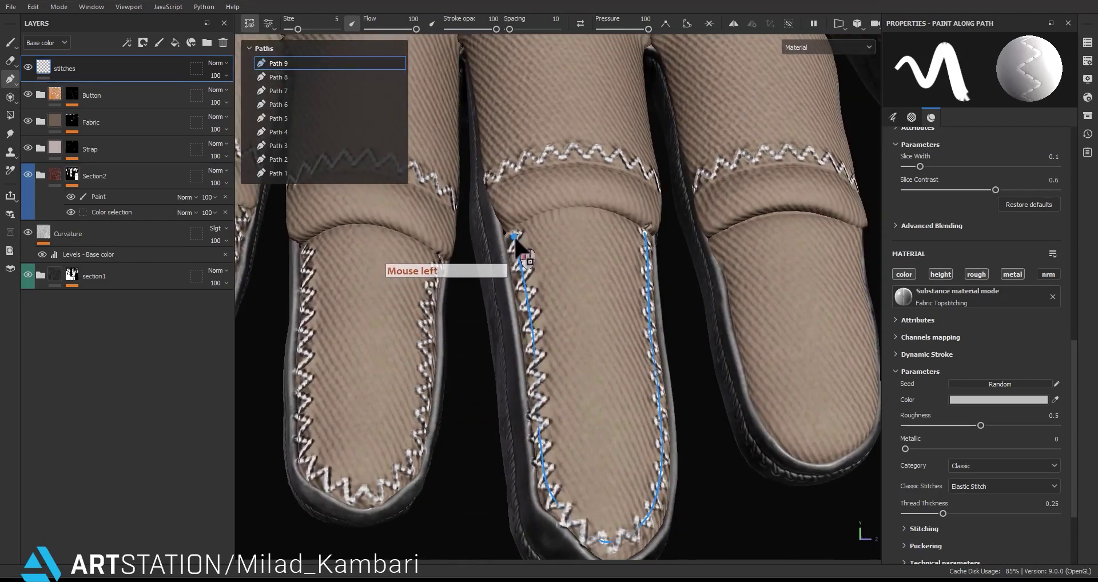
pyautogui.scroll(-3, 648, 308)
pyautogui.keyDown('alt'); pyautogui.moveTo(648, 308); pyautogui.dragTo(641, 409); pyautogui.keyUp('alt')
pyautogui.keyDown('alt'); pyautogui.moveTo(641, 409); pyautogui.dragTo(538, 383, button='middle'); pyautogui.keyUp('alt')
pyautogui.scroll(3, 538, 383)
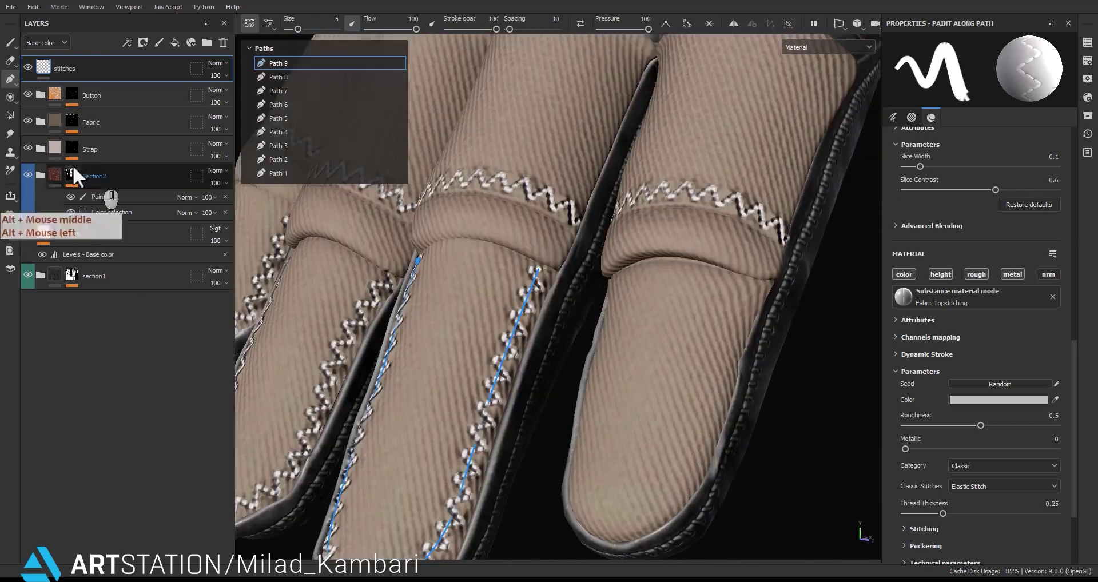
# Start a new path on the stitches layer and stitch around the index finger's tip panel from fold to fold.
pyautogui.click(102, 96)
pyautogui.click(111, 72)
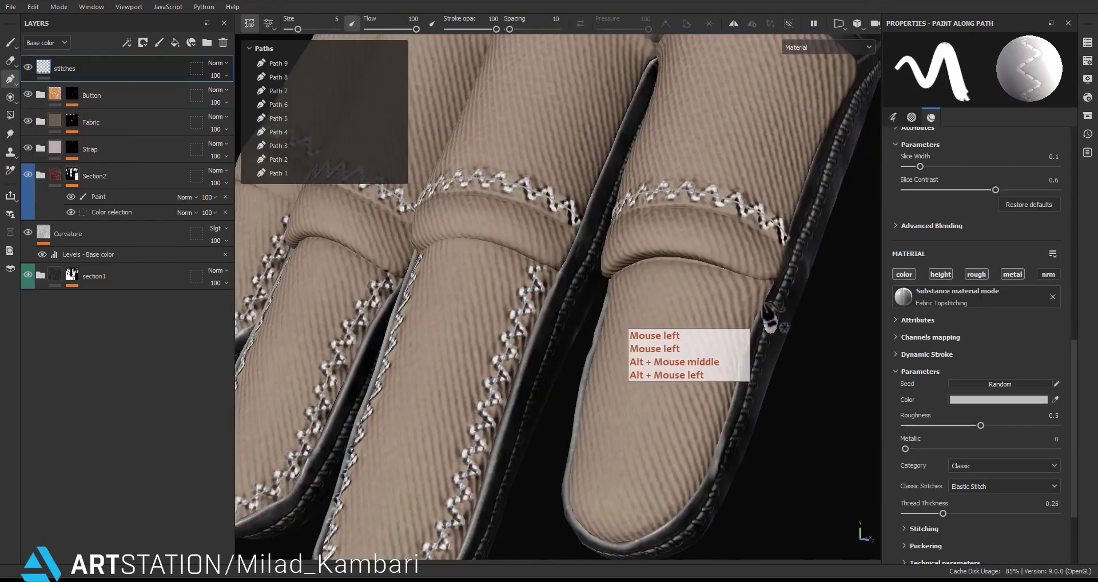
pyautogui.click(758, 284)
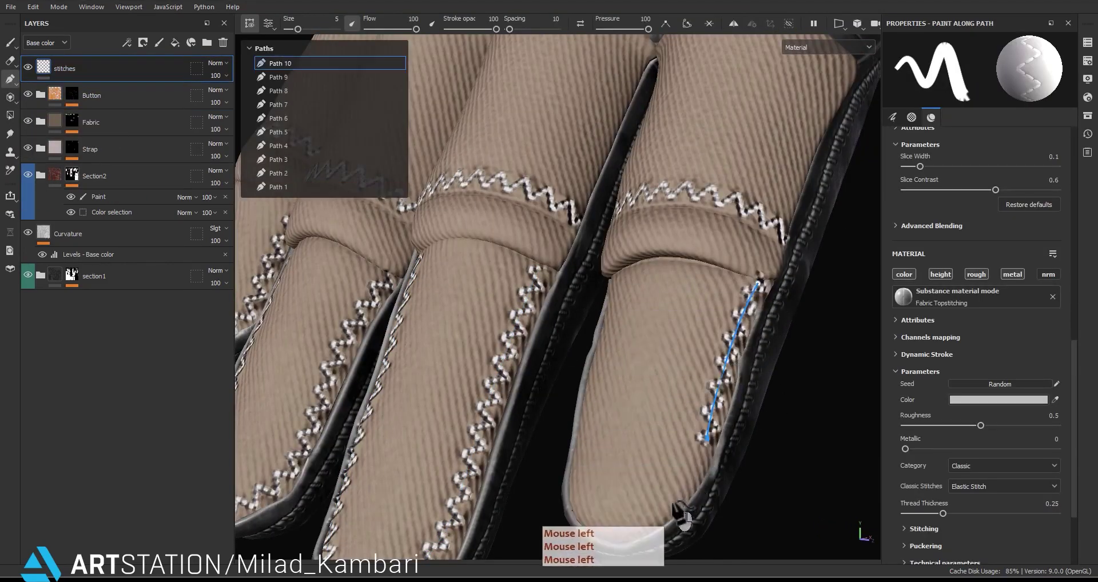
pyautogui.keyDown('alt'); pyautogui.moveTo(672, 506); pyautogui.dragTo(704, 517); pyautogui.keyUp('alt')
pyautogui.click(570, 517)
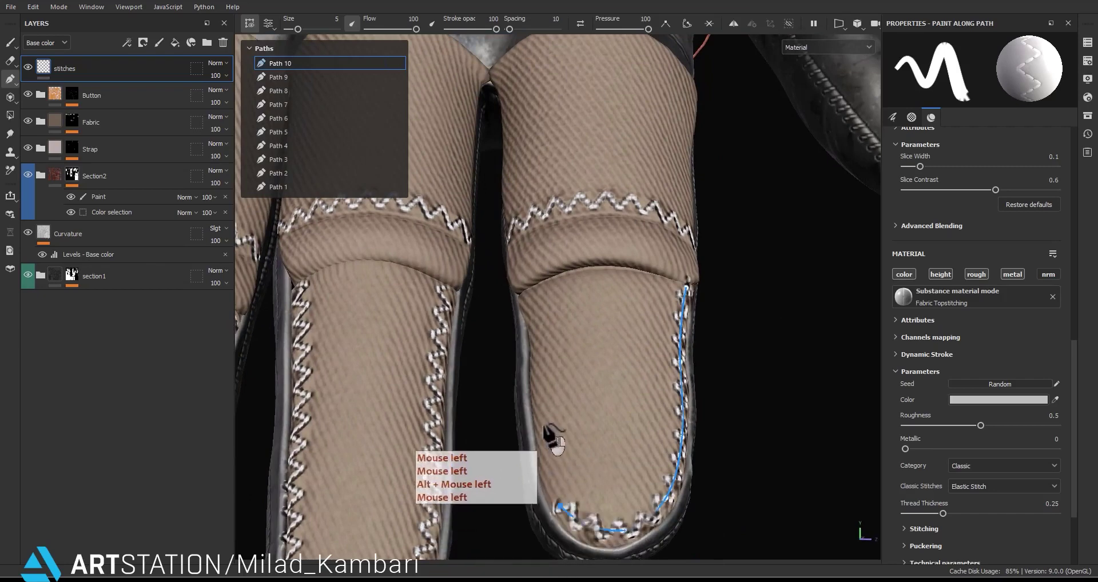
pyautogui.click(542, 420)
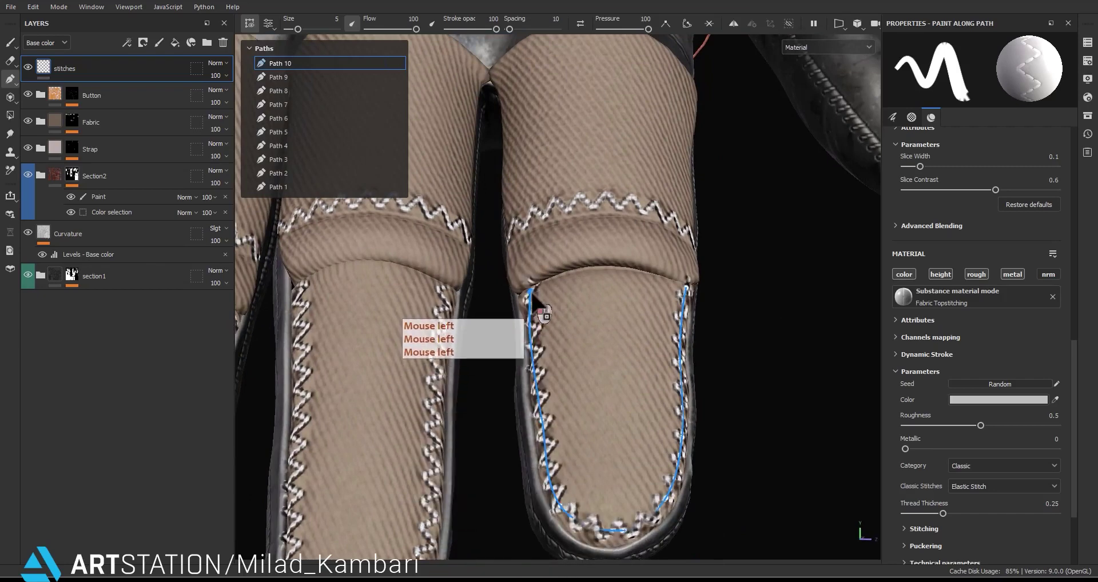
# Start a new path on the stitches layer and stitch across the base of the index finger, just below the leather edge.
pyautogui.keyDown('alt'); pyautogui.moveTo(535, 293); pyautogui.dragTo(563, 437); pyautogui.keyUp('alt')
pyautogui.keyDown('alt'); pyautogui.moveTo(564, 435); pyautogui.dragTo(623, 412, button='middle'); pyautogui.keyUp('alt')
pyautogui.keyDown('alt'); pyautogui.moveTo(623, 411); pyautogui.dragTo(577, 400, button='right'); pyautogui.keyUp('alt')
pyautogui.keyDown('alt'); pyautogui.moveTo(578, 401); pyautogui.dragTo(732, 453, button='middle'); pyautogui.keyUp('alt')
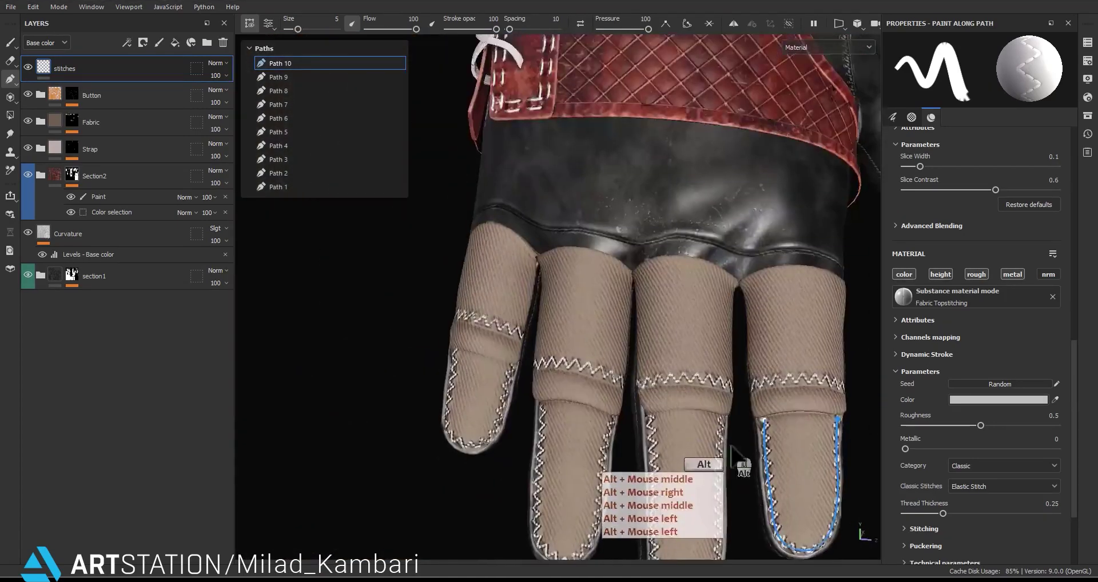
pyautogui.keyDown('alt'); pyautogui.moveTo(732, 454); pyautogui.dragTo(658, 412); pyautogui.keyUp('alt')
pyautogui.keyDown('alt'); pyautogui.moveTo(658, 412); pyautogui.dragTo(611, 383, button='middle'); pyautogui.keyUp('alt')
pyautogui.scroll(3, 610, 383)
pyautogui.click(135, 96)
pyautogui.click(125, 70)
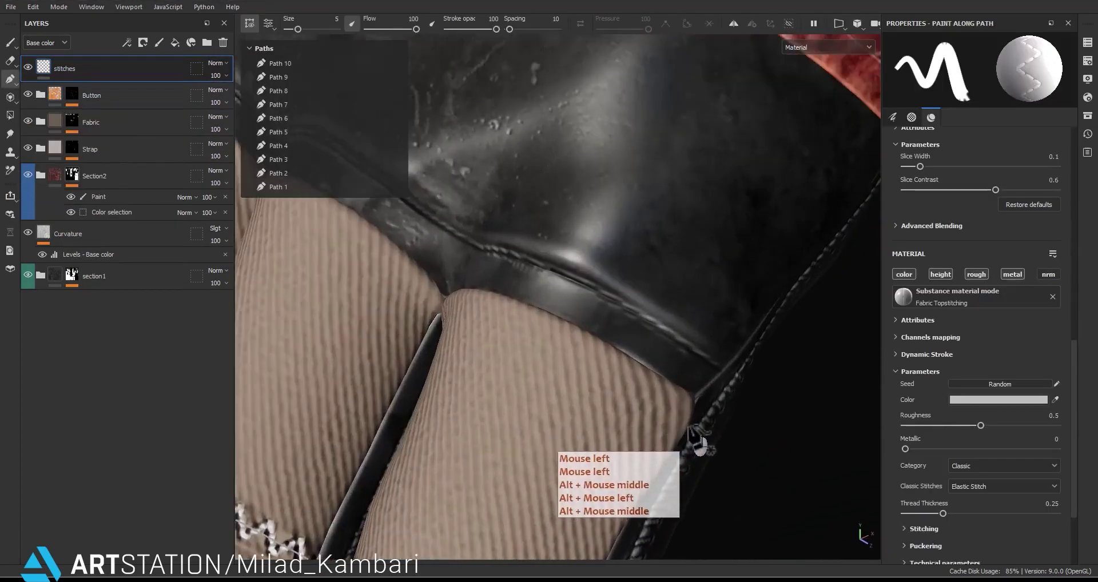
pyautogui.keyDown('alt'); pyautogui.moveTo(697, 438); pyautogui.dragTo(662, 452); pyautogui.keyUp('alt')
pyautogui.keyDown('alt'); pyautogui.moveTo(661, 452); pyautogui.dragTo(694, 296, button='middle'); pyautogui.keyUp('alt')
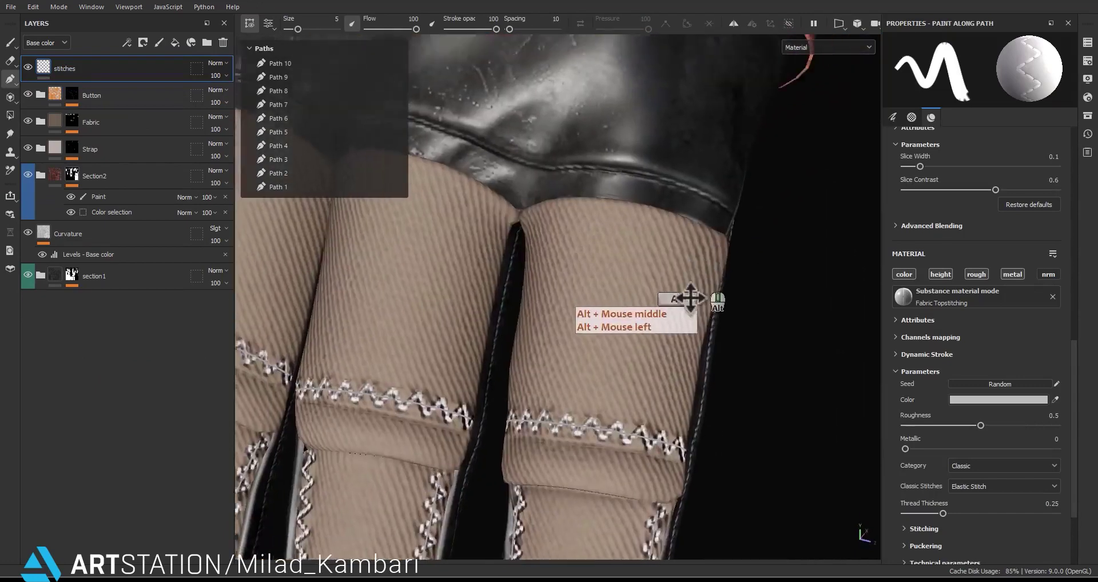
pyautogui.keyDown('alt'); pyautogui.moveTo(694, 296); pyautogui.dragTo(572, 310); pyautogui.keyUp('alt')
pyautogui.keyDown('alt'); pyautogui.moveTo(572, 311); pyautogui.dragTo(440, 349, button='middle'); pyautogui.keyUp('alt')
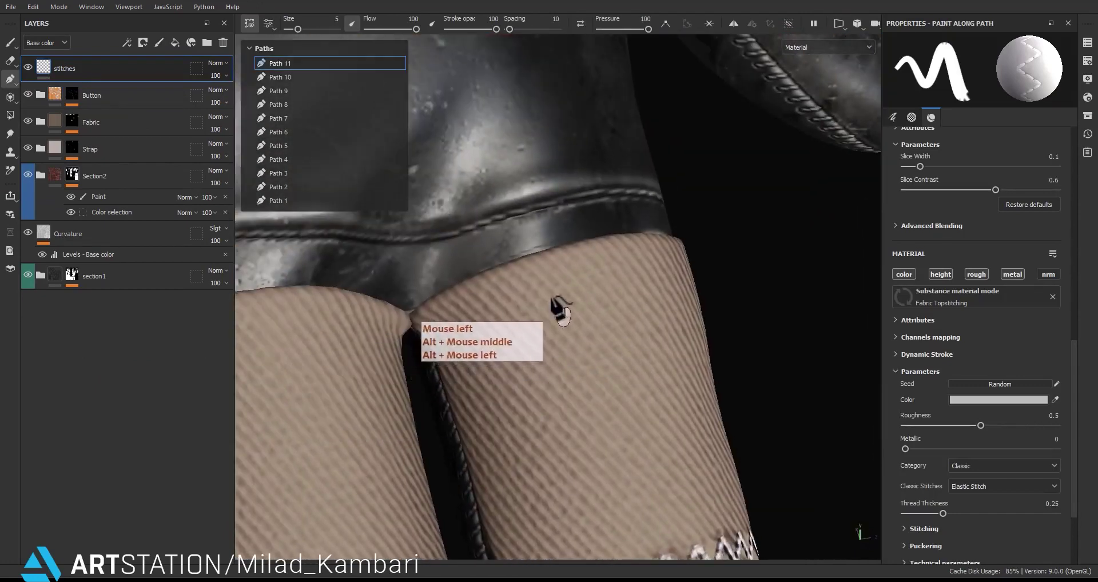
pyautogui.click(639, 299)
pyautogui.keyDown('alt'); pyautogui.moveTo(639, 299); pyautogui.dragTo(767, 350); pyautogui.keyUp('alt')
pyautogui.click(767, 343)
# Try the Zigzag Stitch type on the index finger's base path and view it from several angles.
pyautogui.scroll(-1, 966, 457)
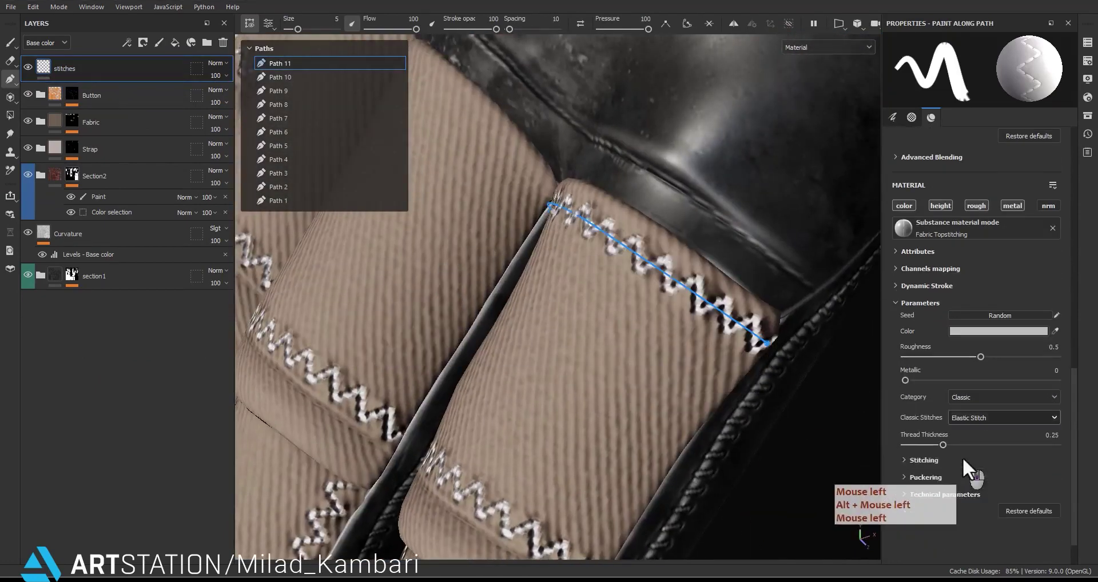
pyautogui.click(998, 417)
pyautogui.click(968, 469)
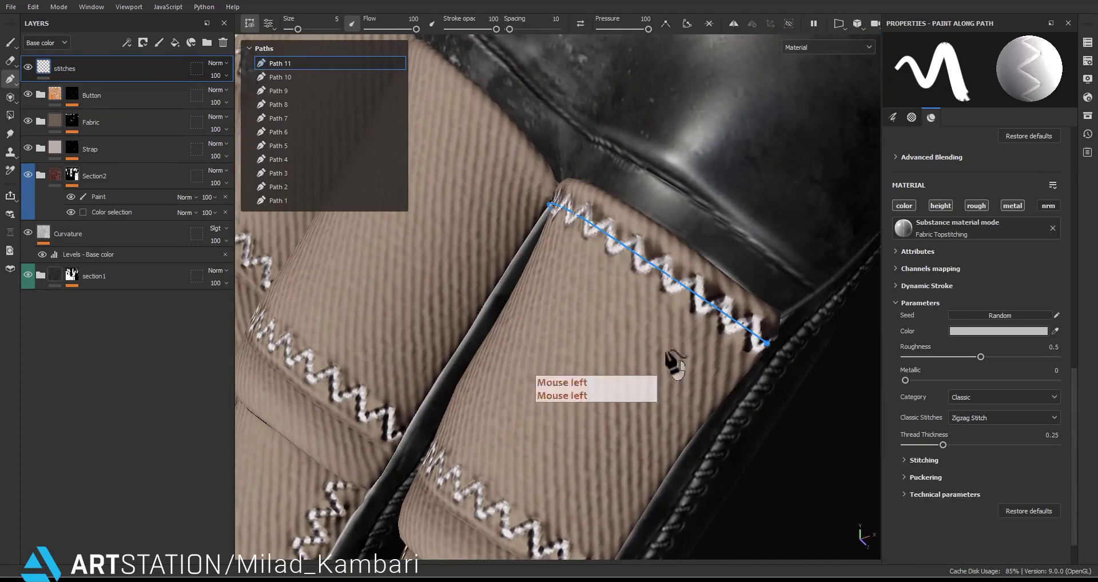
pyautogui.keyDown('alt'); pyautogui.moveTo(658, 369); pyautogui.dragTo(629, 321); pyautogui.keyUp('alt')
pyautogui.keyDown('alt'); pyautogui.moveTo(629, 320); pyautogui.dragTo(606, 278, button='right'); pyautogui.keyUp('alt')
pyautogui.keyDown('alt'); pyautogui.moveTo(606, 278); pyautogui.dragTo(598, 320, button='middle'); pyautogui.keyUp('alt')
pyautogui.keyDown('alt'); pyautogui.moveTo(598, 321); pyautogui.dragTo(592, 343); pyautogui.keyUp('alt')
pyautogui.keyDown('alt'); pyautogui.moveTo(592, 344); pyautogui.dragTo(588, 363, button='middle'); pyautogui.keyUp('alt')
pyautogui.keyDown('alt'); pyautogui.moveTo(588, 363); pyautogui.dragTo(686, 359); pyautogui.keyUp('alt')
# Set thread thickness to 0.17, horizontal stitch size to 0.61, horizontal offset to 0.64 and vertical offset to 0.49.
pyautogui.click(991, 416)
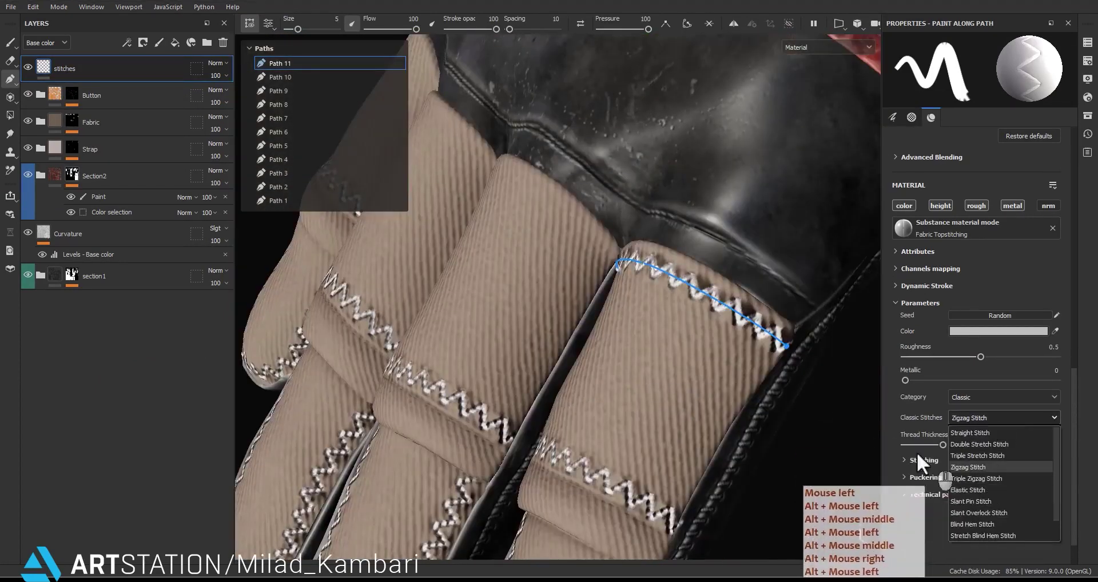
pyautogui.moveTo(943, 445)
pyautogui.mouseDown()
pyautogui.moveTo(998, 447)
pyautogui.moveTo(930, 446)
pyautogui.mouseUp()
pyautogui.click(918, 460)
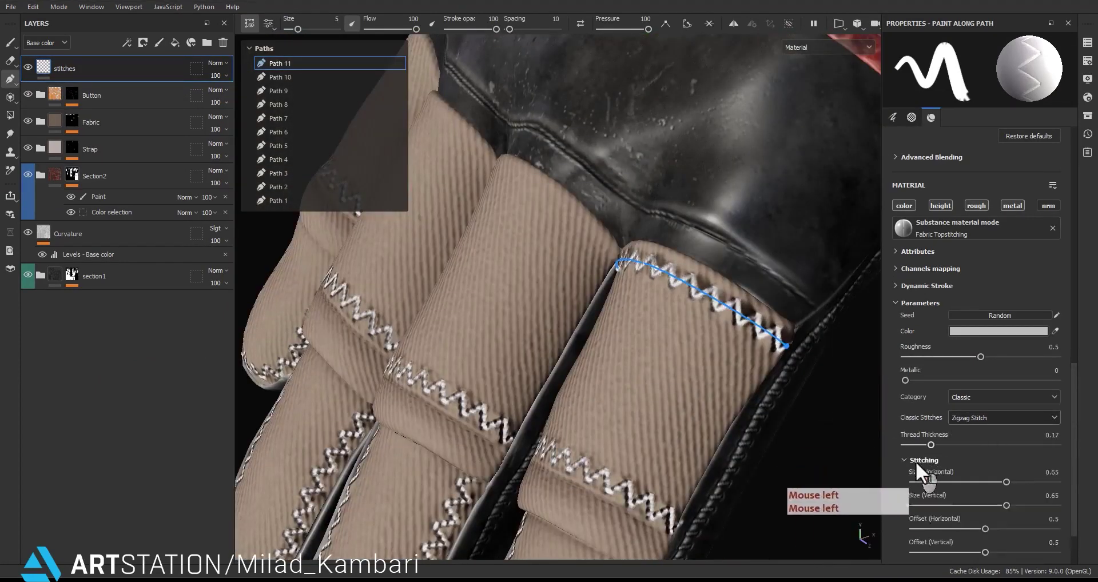
pyautogui.moveTo(1007, 481)
pyautogui.mouseDown()
pyautogui.moveTo(980, 481)
pyautogui.moveTo(999, 481)
pyautogui.mouseUp()
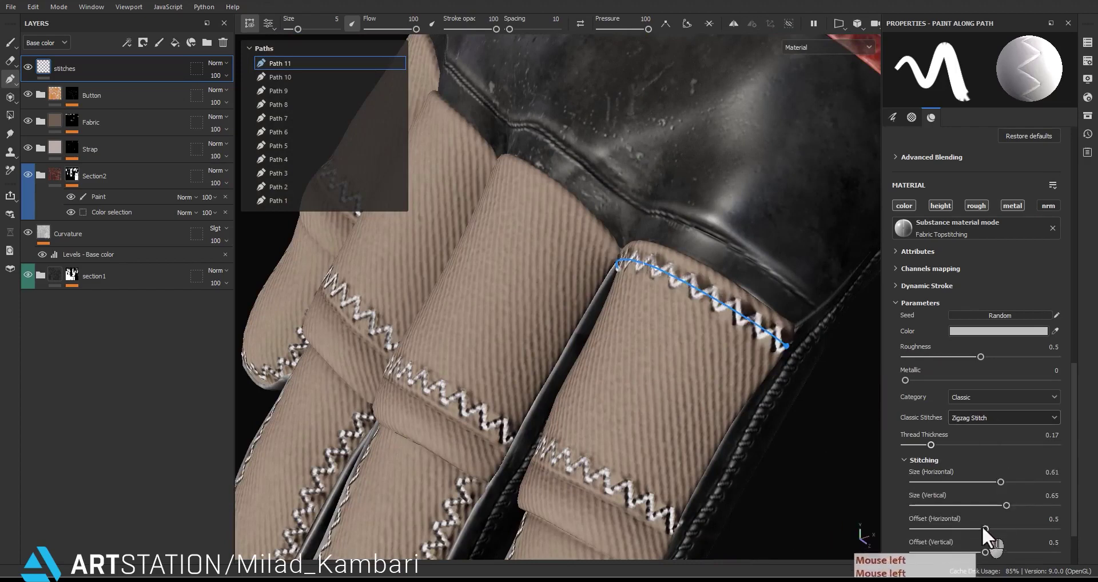
pyautogui.moveTo(984, 529); pyautogui.dragTo(984, 550)
# Try the Triple Zigzag Stitch on the index finger's base path, then switch it to Slant Pin Stitch.
pyautogui.click(971, 417)
pyautogui.click(973, 479)
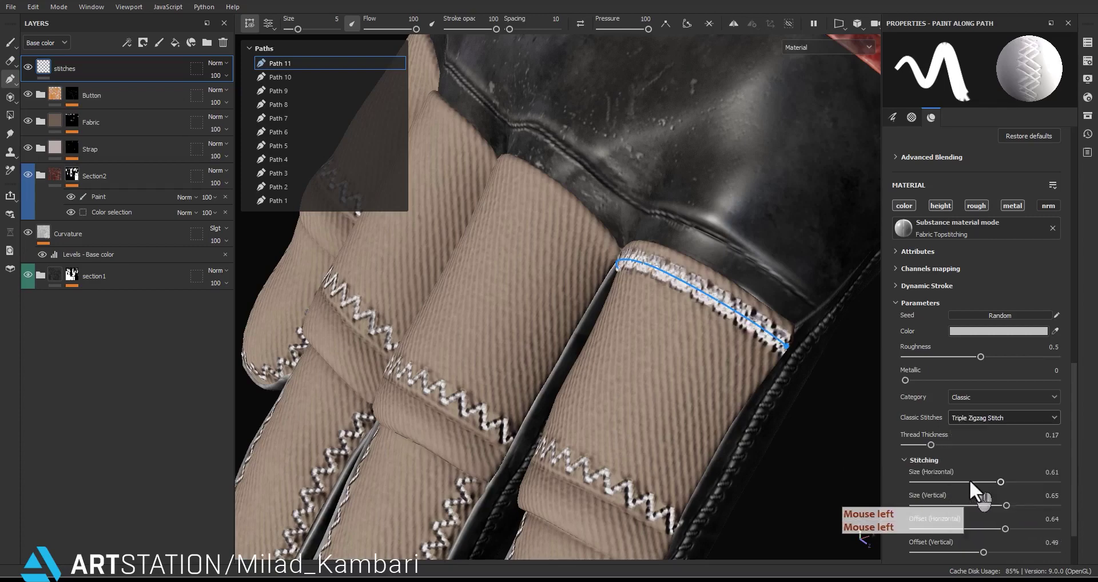
pyautogui.click(990, 422)
pyautogui.click(970, 501)
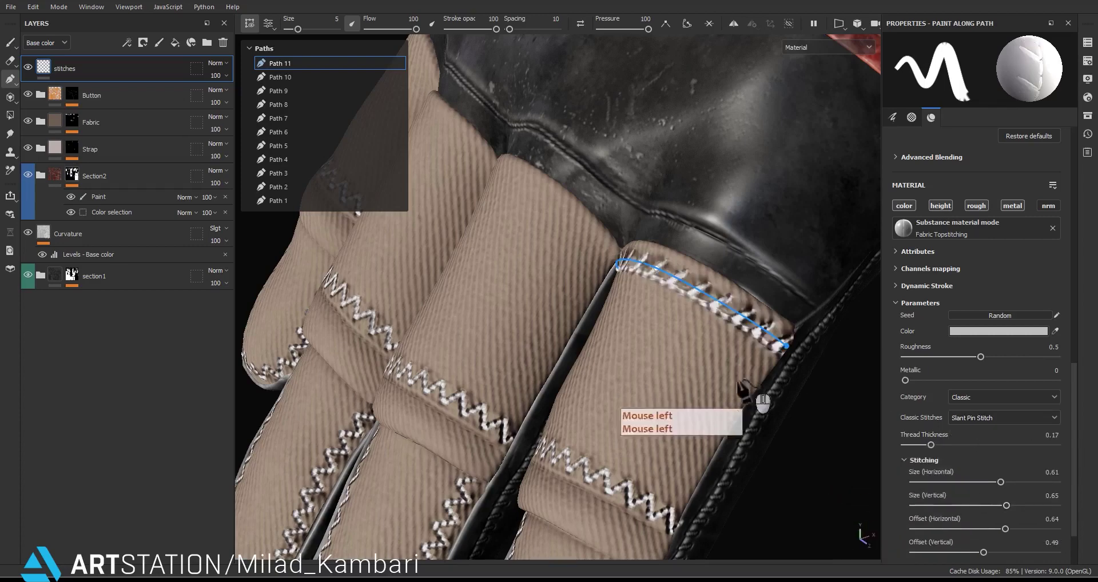
# Start a new path along the middle finger's base from the index finger side and reverse its direction so the pins face the leather.
pyautogui.keyDown('alt'); pyautogui.moveTo(750, 385); pyautogui.dragTo(897, 394); pyautogui.keyUp('alt')
pyautogui.keyDown('alt'); pyautogui.moveTo(897, 394); pyautogui.dragTo(726, 409, button='middle'); pyautogui.keyUp('alt')
pyautogui.scroll(3, 734, 385)
pyautogui.keyDown('alt'); pyautogui.moveTo(726, 410); pyautogui.dragTo(683, 393); pyautogui.keyUp('alt')
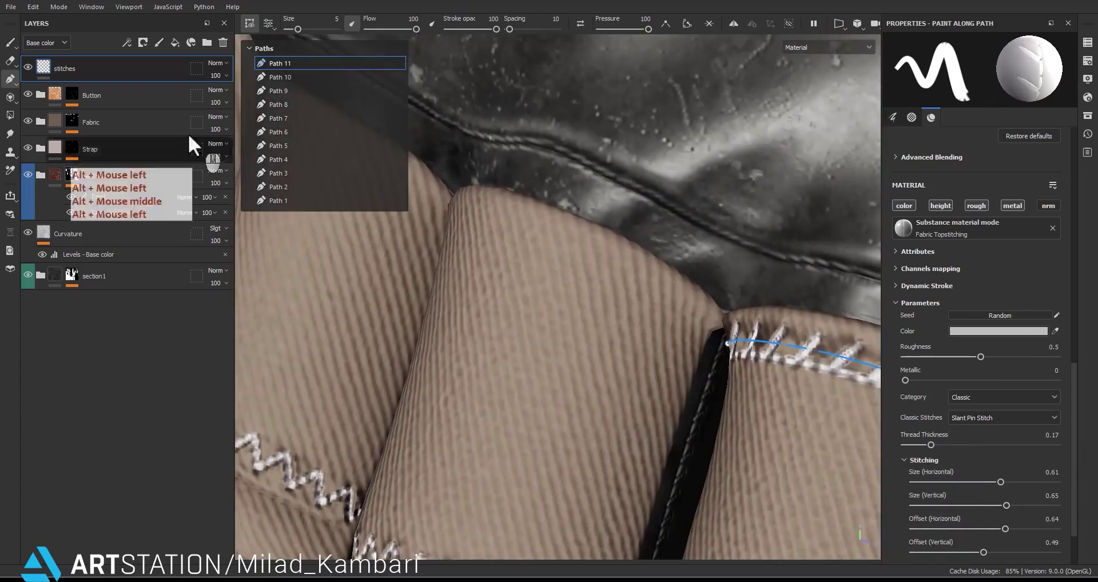
pyautogui.click(165, 98)
pyautogui.click(139, 72)
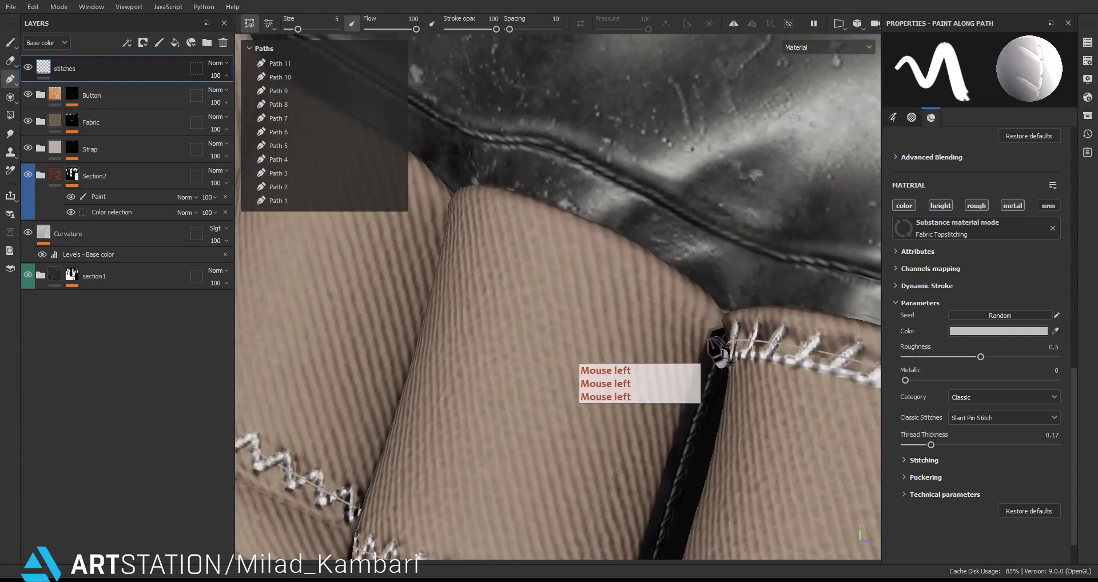
pyautogui.click(709, 338)
pyautogui.click(536, 258)
pyautogui.keyDown('alt'); pyautogui.moveTo(485, 253); pyautogui.dragTo(544, 269); pyautogui.keyUp('alt')
pyautogui.keyDown('alt'); pyautogui.moveTo(543, 269); pyautogui.dragTo(577, 303, button='middle'); pyautogui.keyUp('alt')
pyautogui.keyDown('alt'); pyautogui.moveTo(578, 303); pyautogui.dragTo(609, 312); pyautogui.keyUp('alt')
pyautogui.keyDown('alt'); pyautogui.moveTo(609, 311); pyautogui.dragTo(554, 306, button='middle'); pyautogui.keyUp('alt')
pyautogui.keyDown('alt'); pyautogui.moveTo(555, 306); pyautogui.dragTo(587, 300); pyautogui.keyUp('alt')
pyautogui.click(580, 24)
# Extend the middle finger's base stitch to the ring finger side and adjust its points to follow the fabric edge.
pyautogui.keyDown('alt'); pyautogui.moveTo(589, 251); pyautogui.dragTo(652, 274); pyautogui.keyUp('alt')
pyautogui.keyDown('alt'); pyautogui.moveTo(652, 274); pyautogui.dragTo(729, 289, button='middle'); pyautogui.keyUp('alt')
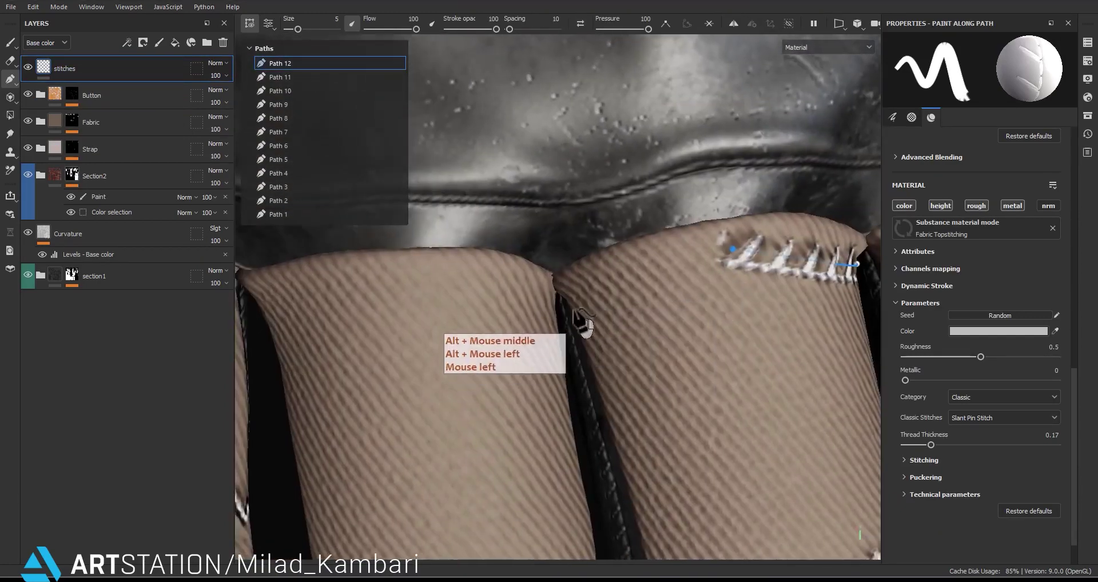
pyautogui.click(576, 311)
pyautogui.hotkey('ctrl', 'z')
pyautogui.moveTo(733, 248); pyautogui.dragTo(570, 307)
pyautogui.click(750, 310)
pyautogui.moveTo(751, 309); pyautogui.dragTo(738, 275)
pyautogui.keyDown('alt'); pyautogui.moveTo(738, 275); pyautogui.dragTo(723, 292, button='middle'); pyautogui.keyUp('alt')
pyautogui.keyDown('alt'); pyautogui.moveTo(723, 291); pyautogui.dragTo(505, 367); pyautogui.keyUp('alt')
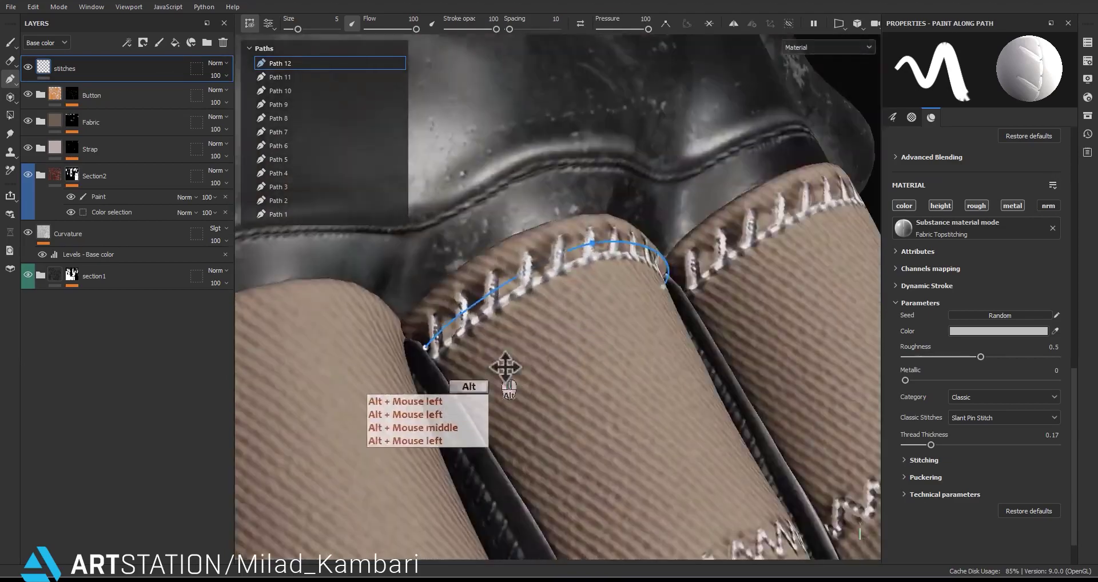
# Start a new path on the stitches layer and stitch across the ring finger's base from the middle finger side.
pyautogui.keyDown('alt'); pyautogui.moveTo(505, 367); pyautogui.dragTo(744, 309, button='middle'); pyautogui.keyUp('alt')
pyautogui.keyDown('alt'); pyautogui.moveTo(744, 309); pyautogui.dragTo(674, 257, button='right'); pyautogui.keyUp('alt')
pyautogui.keyDown('alt'); pyautogui.moveTo(675, 257); pyautogui.dragTo(680, 292); pyautogui.keyUp('alt')
pyautogui.keyDown('alt'); pyautogui.moveTo(680, 292); pyautogui.dragTo(635, 369, button='middle'); pyautogui.keyUp('alt')
pyautogui.keyDown('alt'); pyautogui.moveTo(635, 369); pyautogui.dragTo(700, 280); pyautogui.keyUp('alt')
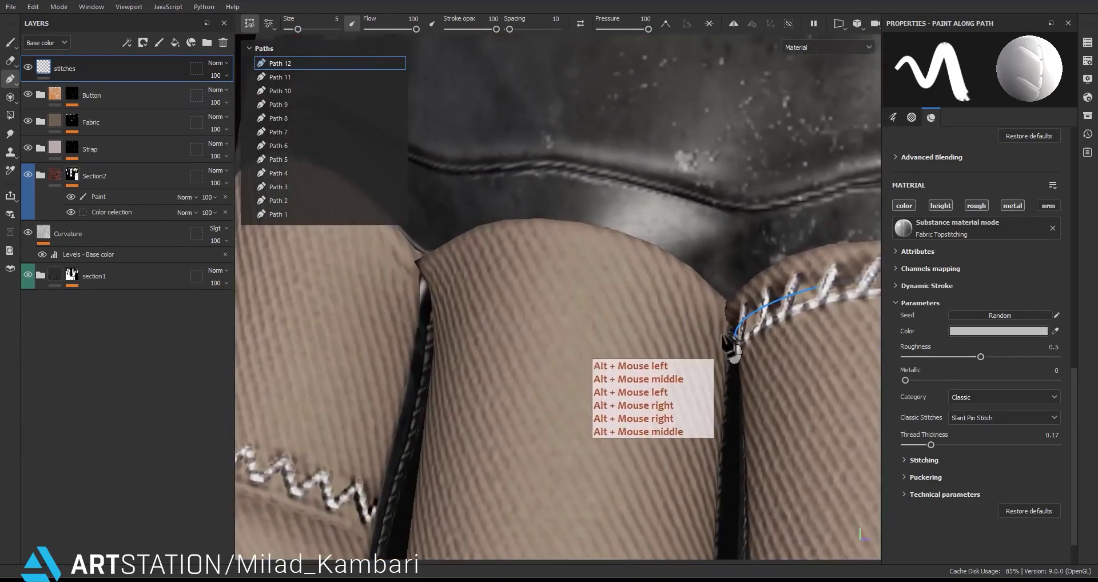
pyautogui.click(186, 121)
pyautogui.click(132, 73)
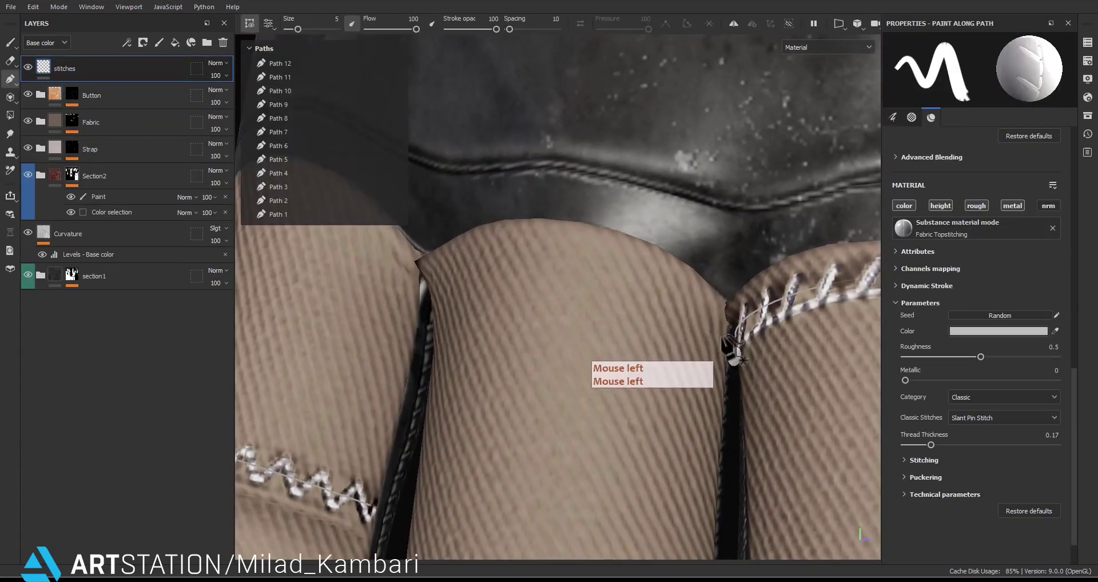
pyautogui.click(727, 331)
pyautogui.click(563, 246)
pyautogui.keyDown('alt'); pyautogui.moveTo(562, 246); pyautogui.dragTo(477, 303); pyautogui.keyUp('alt')
pyautogui.keyDown('alt'); pyautogui.moveTo(477, 303); pyautogui.dragTo(544, 306, button='middle'); pyautogui.keyUp('alt')
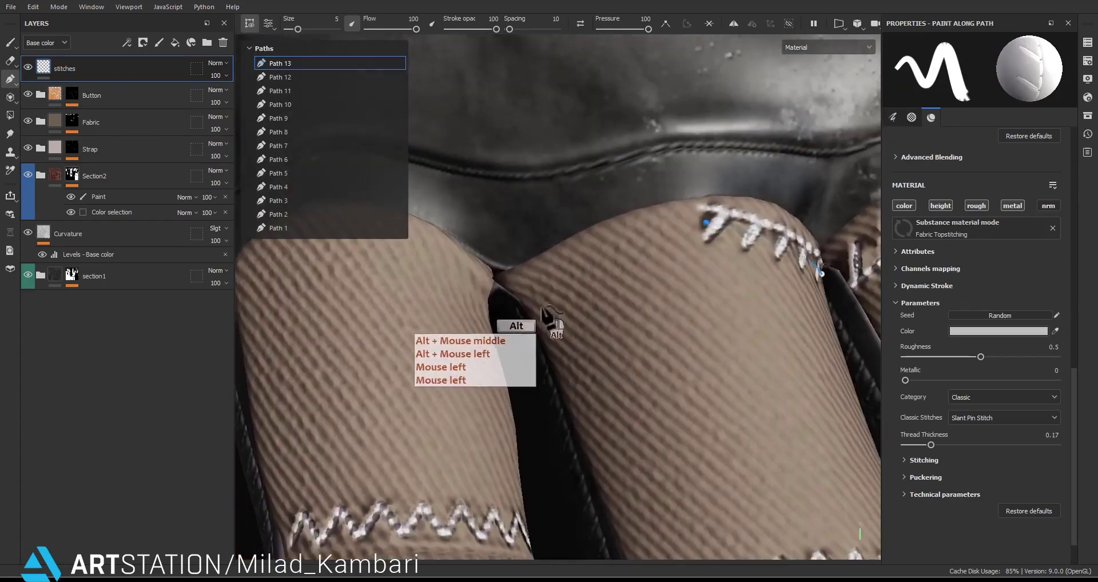
pyautogui.click(526, 307)
# Reverse the direction of the ring finger's base stitch so its pins face the leather edge.
pyautogui.keyDown('alt'); pyautogui.moveTo(621, 289); pyautogui.dragTo(604, 315, button='middle'); pyautogui.keyUp('alt')
pyautogui.keyDown('alt'); pyautogui.moveTo(604, 314); pyautogui.dragTo(583, 306); pyautogui.keyUp('alt')
pyautogui.click(579, 24)
pyautogui.click(673, 270)
# Start a new path, stitch across the little finger's base below the leather edge, and reverse its direction.
pyautogui.keyDown('alt'); pyautogui.moveTo(584, 306); pyautogui.dragTo(535, 337, button='right'); pyautogui.keyUp('alt')
pyautogui.keyDown('alt'); pyautogui.moveTo(534, 337); pyautogui.dragTo(772, 383, button='middle'); pyautogui.keyUp('alt')
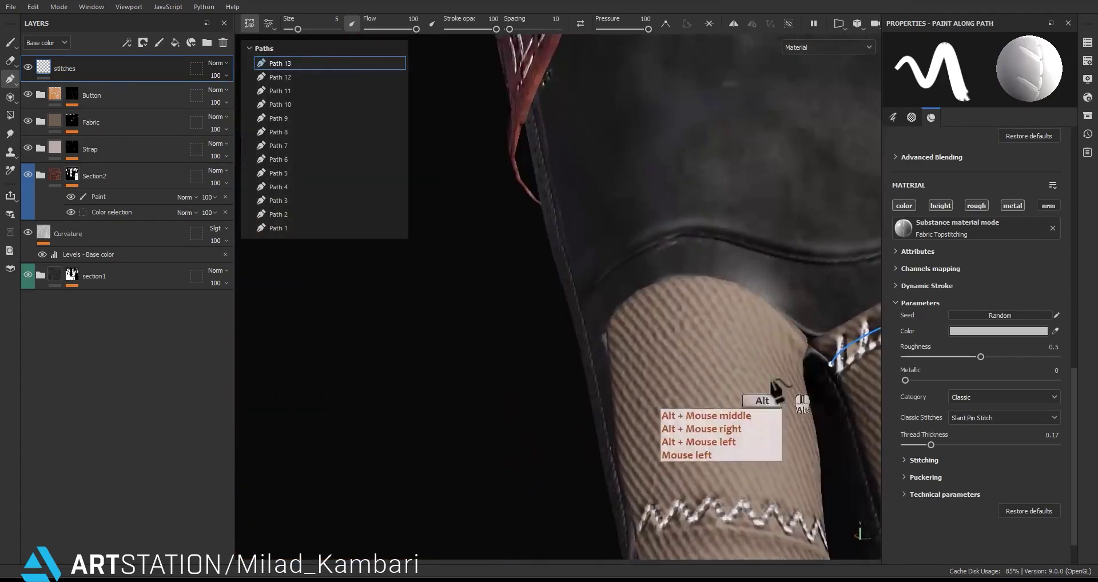
pyautogui.keyDown('alt'); pyautogui.moveTo(772, 383); pyautogui.dragTo(815, 367); pyautogui.keyUp('alt')
pyautogui.click(138, 101)
pyautogui.click(138, 71)
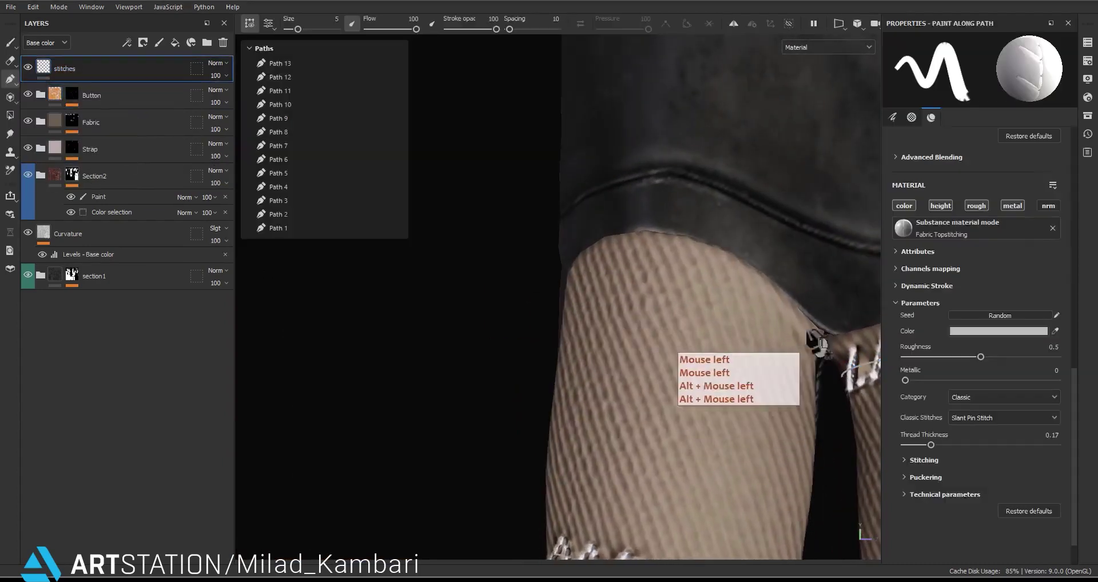
pyautogui.click(812, 360)
pyautogui.click(663, 271)
pyautogui.keyDown('alt'); pyautogui.moveTo(655, 273); pyautogui.dragTo(746, 313); pyautogui.keyUp('alt')
pyautogui.click(555, 293)
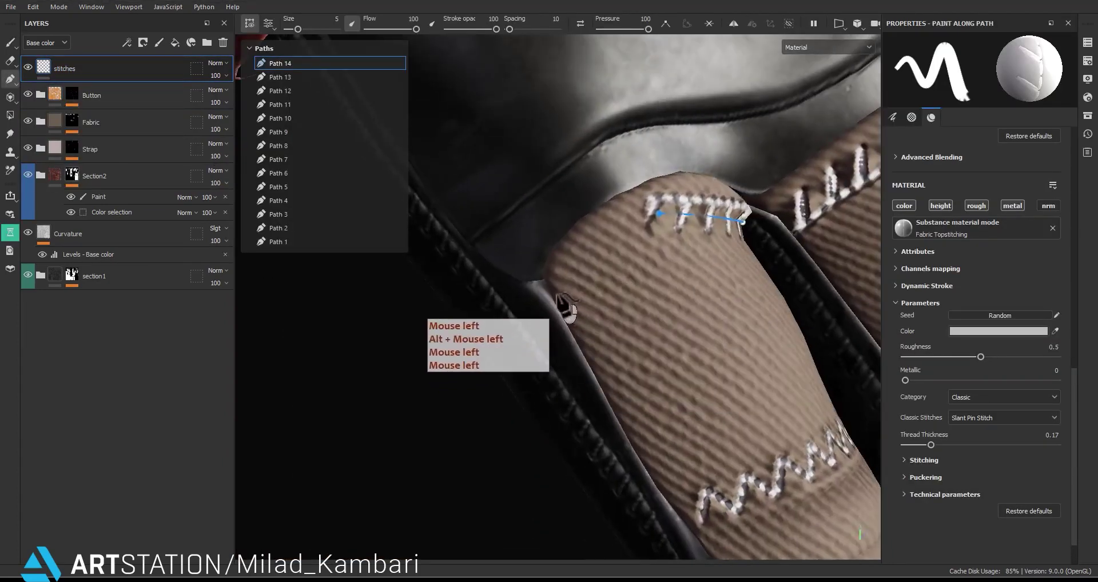
pyautogui.click(580, 24)
pyautogui.keyDown('alt'); pyautogui.moveTo(635, 206); pyautogui.dragTo(589, 252, button='right'); pyautogui.keyUp('alt')
pyautogui.hotkey('ctrl', 'z')
# Deselect the stitches layer and examine the stitching on all fingers from a distance and up close.
pyautogui.keyDown('alt'); pyautogui.moveTo(589, 252); pyautogui.dragTo(572, 274, button='middle'); pyautogui.keyUp('alt')
pyautogui.keyDown('alt'); pyautogui.moveTo(572, 275); pyautogui.dragTo(597, 289); pyautogui.keyUp('alt')
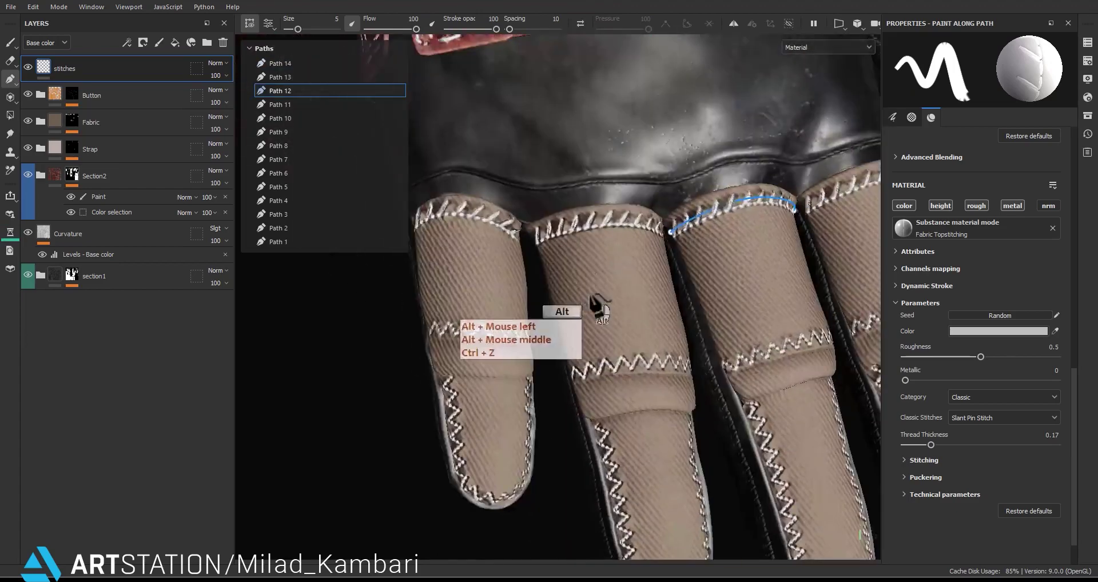
pyautogui.keyDown('alt'); pyautogui.moveTo(597, 289); pyautogui.dragTo(497, 332, button='middle'); pyautogui.keyUp('alt')
pyautogui.keyDown('alt'); pyautogui.moveTo(497, 332); pyautogui.dragTo(458, 320); pyautogui.keyUp('alt')
pyautogui.click(150, 101)
pyautogui.scroll(-6, 486, 246)
pyautogui.keyDown('alt'); pyautogui.moveTo(729, 285); pyautogui.dragTo(650, 312); pyautogui.keyUp('alt')
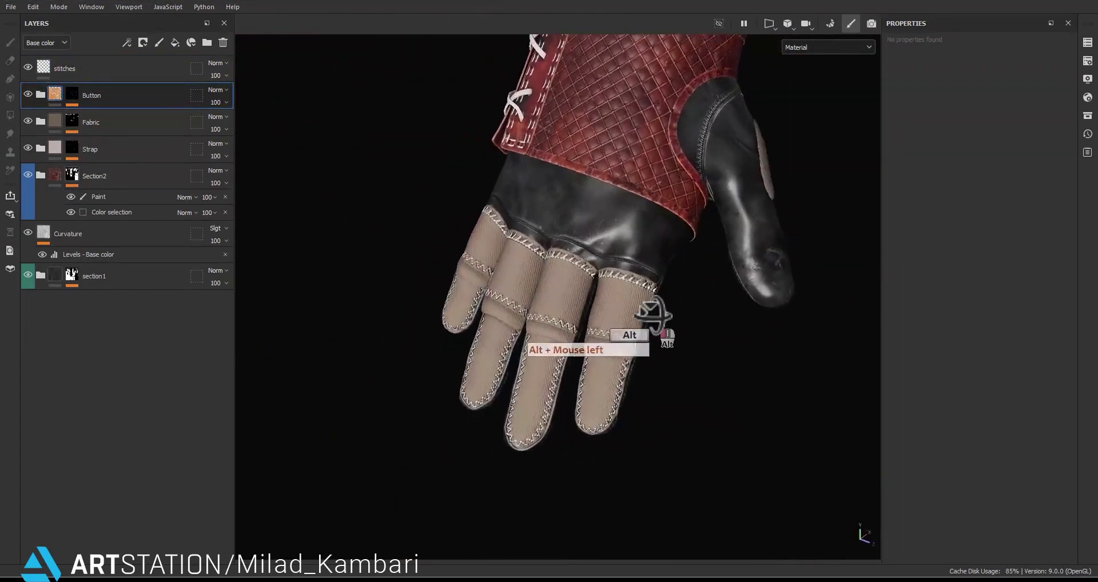
pyautogui.scroll(5, 638, 266)
pyautogui.keyDown('alt'); pyautogui.moveTo(634, 256); pyautogui.dragTo(636, 317, button='middle'); pyautogui.keyUp('alt')
# Select the little finger's base path on the stitches layer and try the Slant Overlock Stitch on it.
pyautogui.click(94, 71)
pyautogui.click(287, 65)
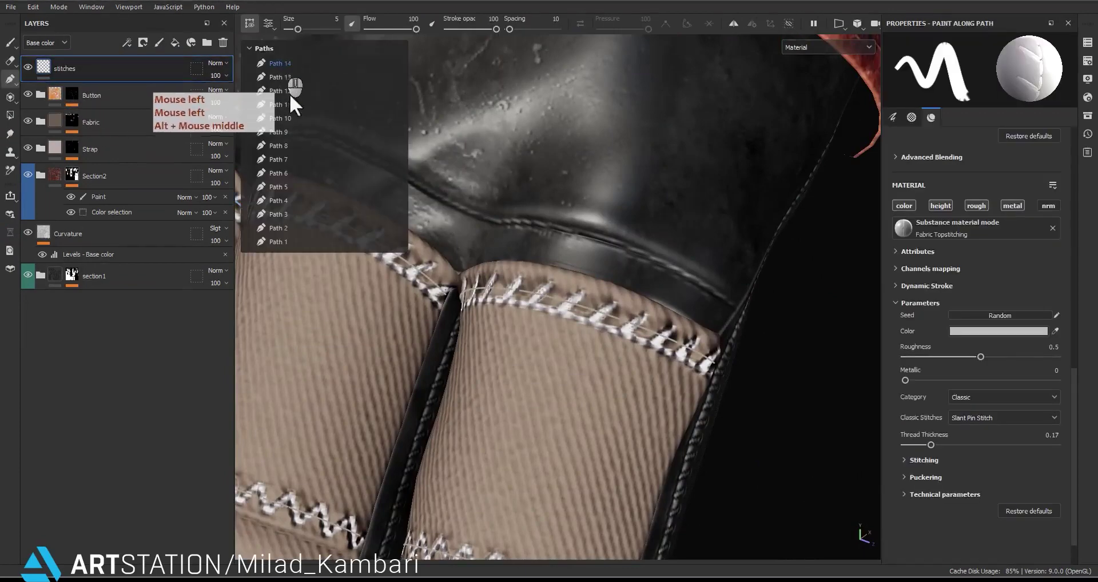
pyautogui.keyDown('alt'); pyautogui.moveTo(403, 320); pyautogui.dragTo(648, 379, button='middle'); pyautogui.keyUp('alt')
pyautogui.click(975, 421)
pyautogui.click(970, 505)
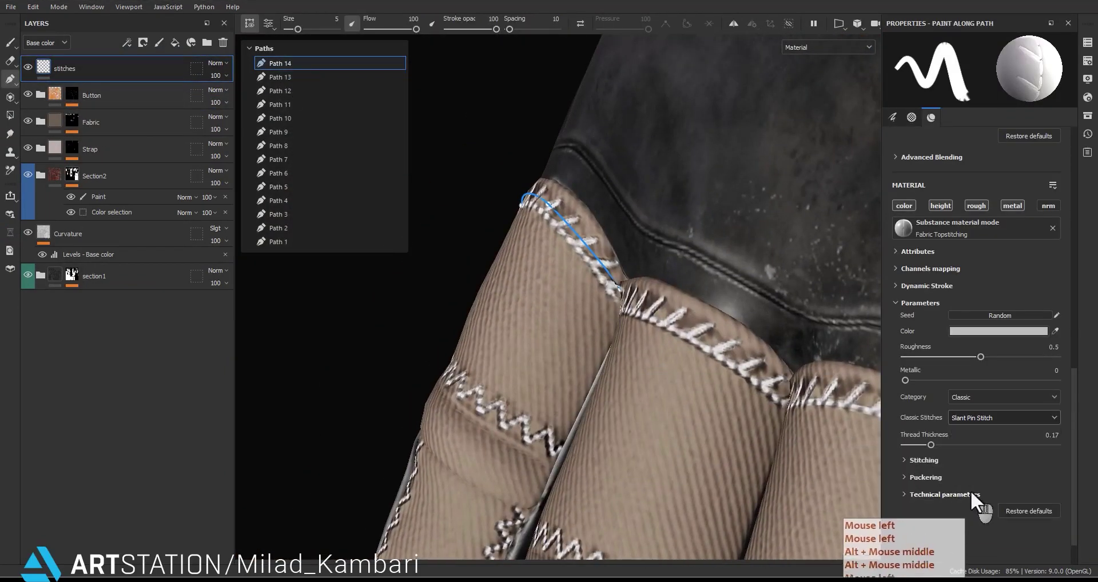
pyautogui.click(976, 419)
pyautogui.click(980, 513)
# Try the Blind Hem Stitch on the little finger's base path and inspect it from several angles.
pyautogui.click(970, 420)
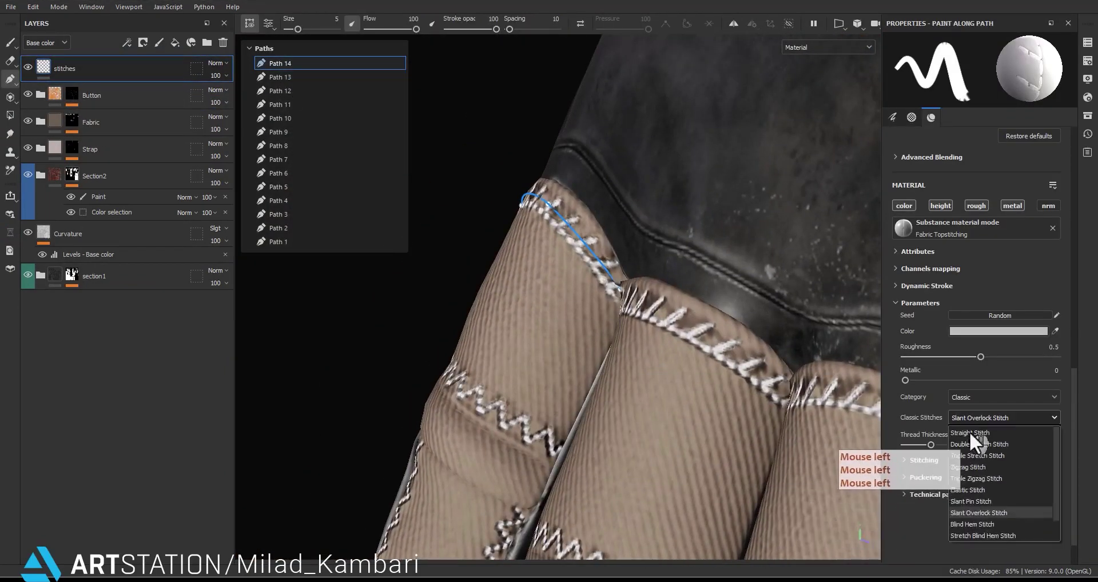
pyautogui.click(975, 525)
pyautogui.keyDown('alt'); pyautogui.moveTo(560, 346); pyautogui.dragTo(633, 338); pyautogui.keyUp('alt')
pyautogui.keyDown('alt'); pyautogui.moveTo(633, 337); pyautogui.dragTo(637, 368, button='middle'); pyautogui.keyUp('alt')
pyautogui.keyDown('alt'); pyautogui.moveTo(638, 367); pyautogui.dragTo(700, 358); pyautogui.keyUp('alt')
pyautogui.keyDown('alt'); pyautogui.moveTo(701, 357); pyautogui.dragTo(629, 362, button='middle'); pyautogui.keyUp('alt')
pyautogui.keyDown('alt'); pyautogui.moveTo(629, 361); pyautogui.dragTo(689, 356); pyautogui.keyUp('alt')
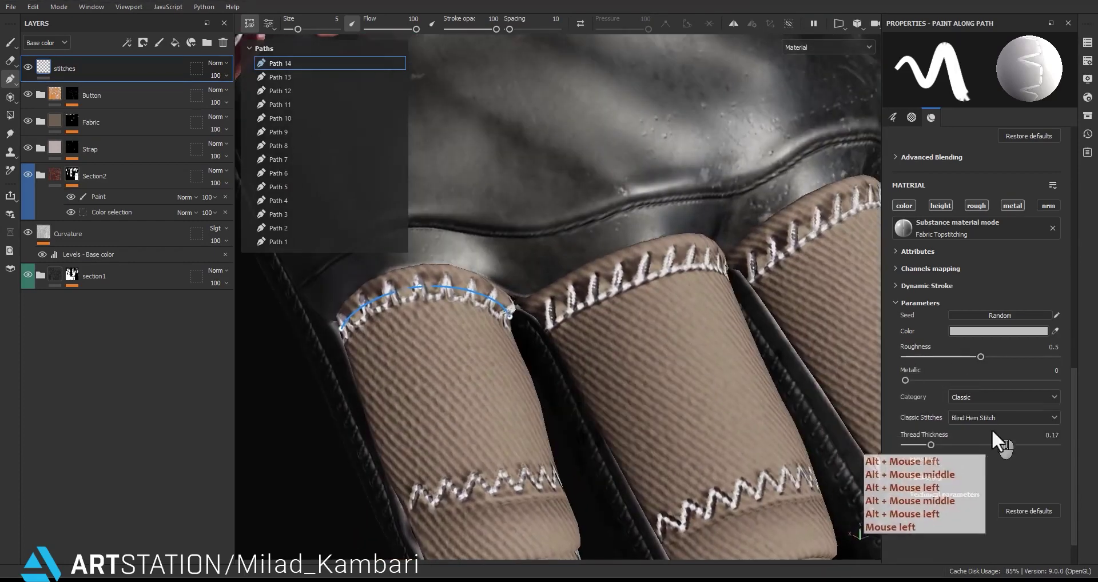
# Try the Shell Tuck, Elastic Shell Tuck and Slant Pin stitches on the little finger's base path.
pyautogui.click(984, 420)
pyautogui.click(978, 527)
pyautogui.moveTo(513, 355)
pyautogui.keyDown('alt'); pyautogui.mouseDown()
pyautogui.moveTo(603, 350)
pyautogui.moveTo(532, 357)
pyautogui.mouseUp(); pyautogui.keyUp('alt')
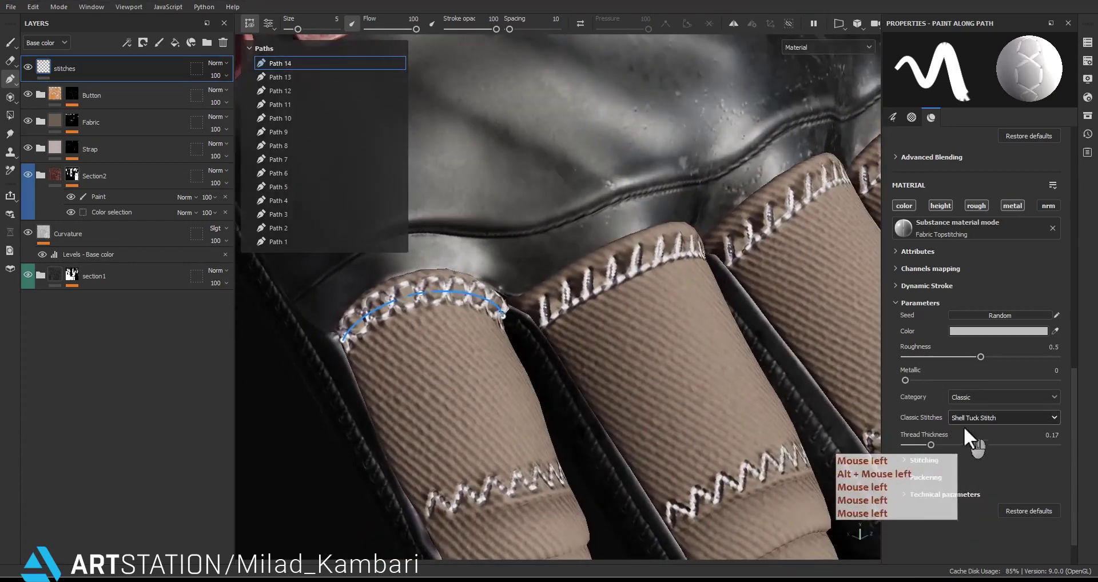
pyautogui.click(964, 422)
pyautogui.click(982, 535)
pyautogui.click(981, 418)
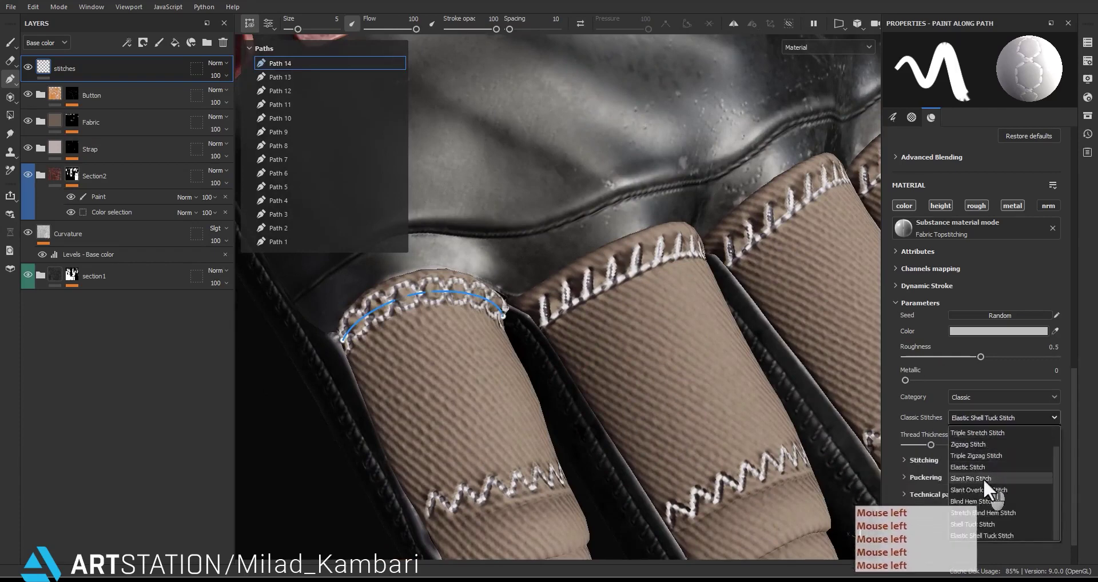
pyautogui.click(984, 478)
# Set the little finger's base path to Zigzag Stitch and apply the same stitch to the index finger's base path.
pyautogui.click(983, 422)
pyautogui.click(984, 444)
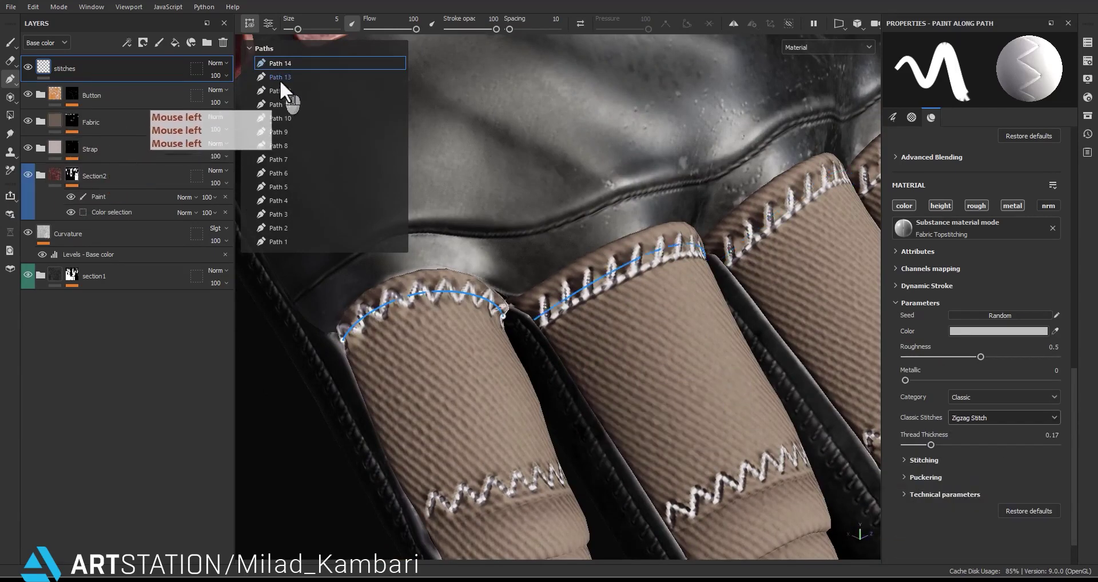
pyautogui.keyDown('shift'); pyautogui.click(281, 104); pyautogui.keyUp('shift')
pyautogui.keyDown('alt'); pyautogui.moveTo(715, 274); pyautogui.dragTo(568, 351, button='middle'); pyautogui.keyUp('alt')
pyautogui.keyDown('alt'); pyautogui.moveTo(568, 351); pyautogui.dragTo(553, 353, button='right'); pyautogui.keyUp('alt')
pyautogui.keyDown('alt'); pyautogui.moveTo(553, 354); pyautogui.dragTo(531, 395, button='middle'); pyautogui.keyUp('alt')
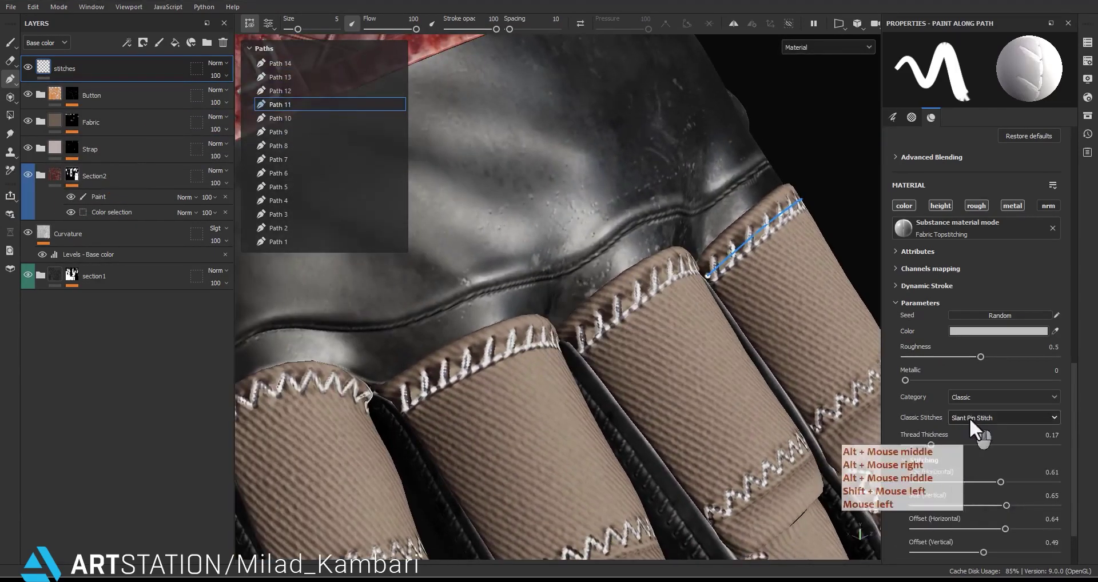
pyautogui.click(971, 418)
pyautogui.click(967, 471)
# Change the middle and ring finger base paths to Zigzag Stitch.
pyautogui.click(276, 93)
pyautogui.click(1006, 417)
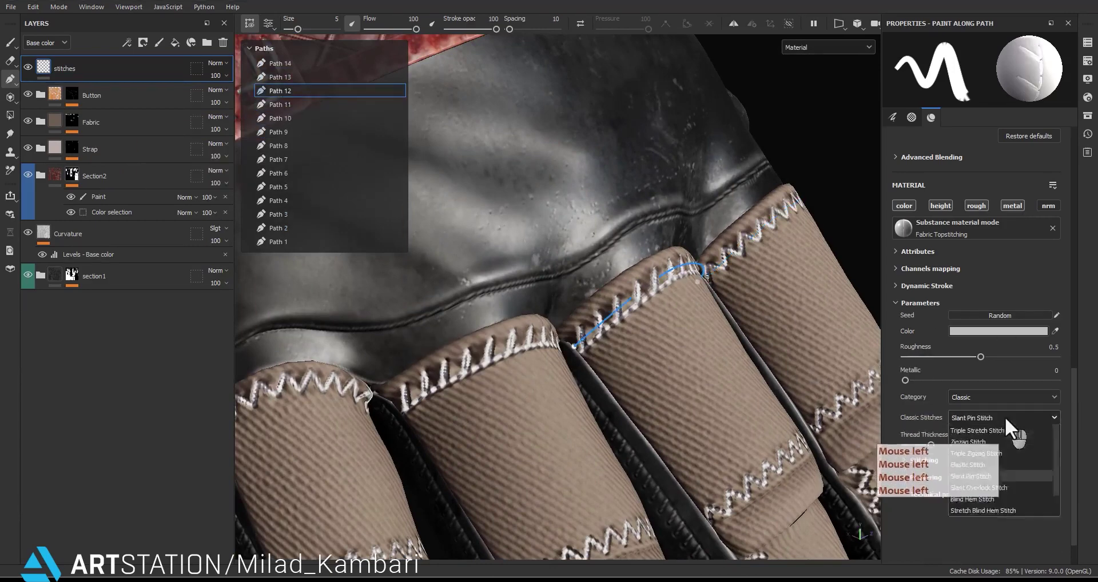
pyautogui.click(988, 469)
pyautogui.click(286, 80)
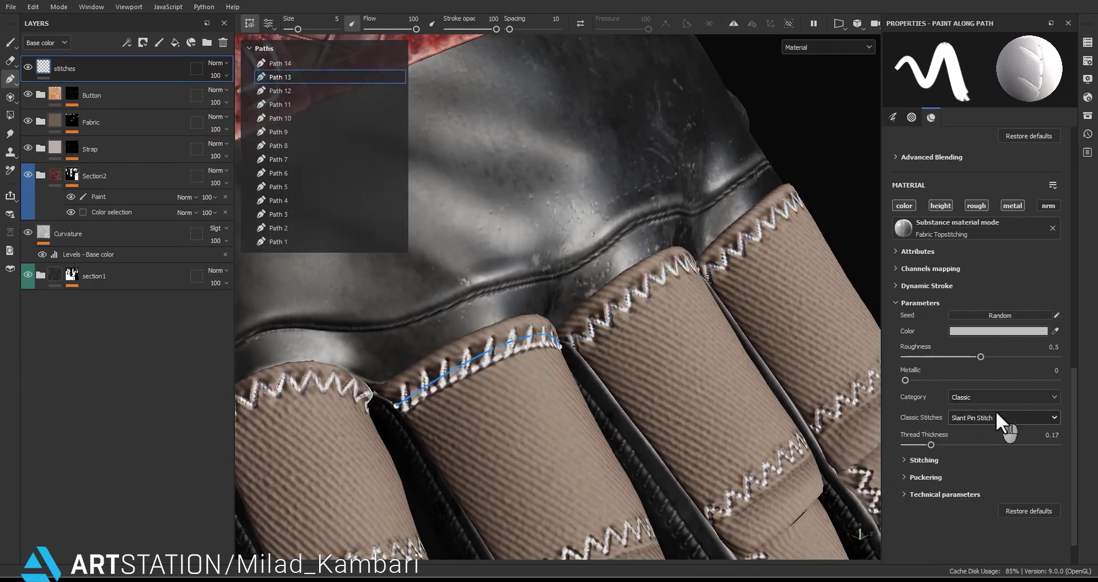
pyautogui.click(996, 411)
pyautogui.click(966, 445)
# Examine the zigzag stitching across all finger bases from several angles and distances.
pyautogui.keyDown('alt'); pyautogui.moveTo(695, 337); pyautogui.dragTo(646, 240); pyautogui.keyUp('alt')
pyautogui.keyDown('alt'); pyautogui.moveTo(647, 240); pyautogui.dragTo(670, 292, button='right'); pyautogui.keyUp('alt')
pyautogui.keyDown('alt'); pyautogui.moveTo(669, 292); pyautogui.dragTo(623, 320, button='middle'); pyautogui.keyUp('alt')
pyautogui.keyDown('alt'); pyautogui.moveTo(623, 321); pyautogui.dragTo(578, 340); pyautogui.keyUp('alt')
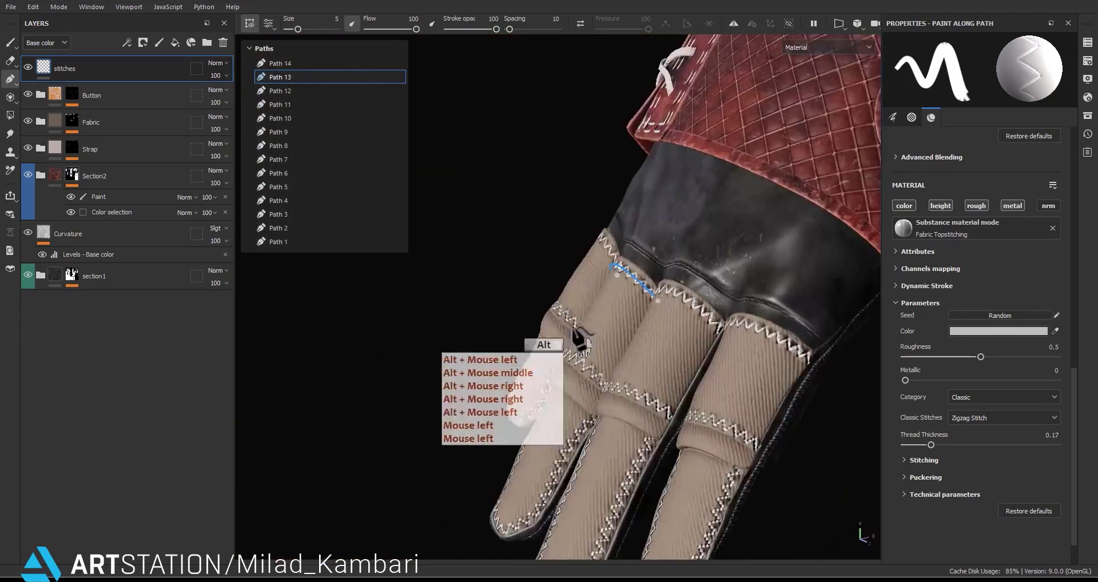
pyautogui.keyDown('alt'); pyautogui.moveTo(578, 340); pyautogui.dragTo(646, 315, button='middle'); pyautogui.keyUp('alt')
pyautogui.keyDown('alt'); pyautogui.moveTo(646, 314); pyautogui.dragTo(721, 305, button='right'); pyautogui.keyUp('alt')
pyautogui.keyDown('alt'); pyautogui.moveTo(721, 305); pyautogui.dragTo(731, 348); pyautogui.keyUp('alt')
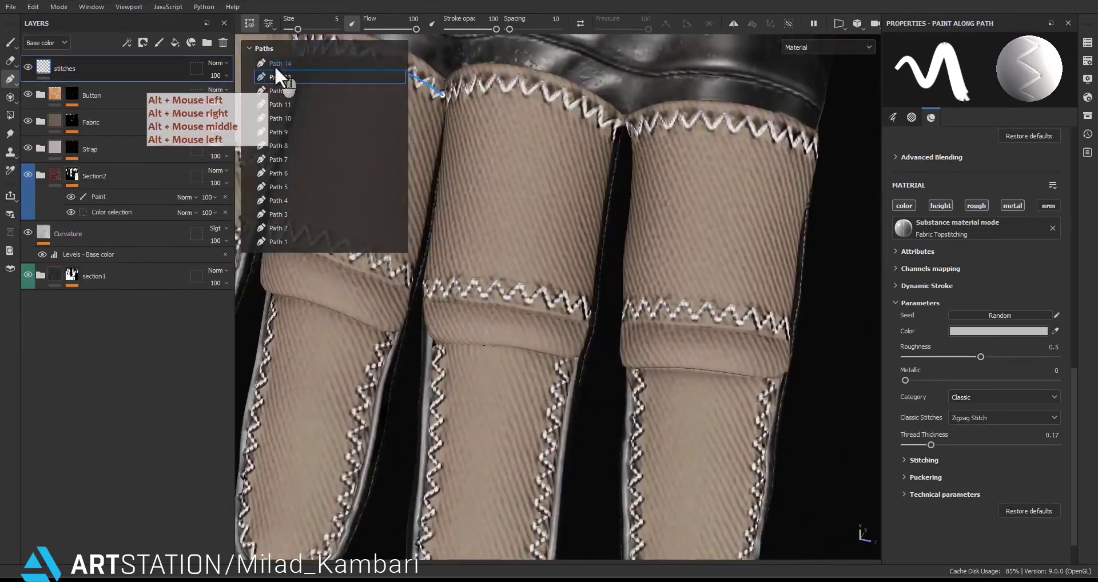
pyautogui.click(276, 63)
pyautogui.keyDown('alt'); pyautogui.moveTo(732, 373); pyautogui.dragTo(741, 429, button='middle'); pyautogui.keyUp('alt')
pyautogui.keyDown('alt'); pyautogui.moveTo(741, 428); pyautogui.dragTo(750, 493, button='middle'); pyautogui.keyUp('alt')
pyautogui.keyDown('alt'); pyautogui.moveTo(750, 493); pyautogui.dragTo(710, 435, button='right'); pyautogui.keyUp('alt')
pyautogui.keyDown('alt'); pyautogui.moveTo(709, 434); pyautogui.dragTo(746, 392, button='middle'); pyautogui.keyUp('alt')
pyautogui.keyDown('alt'); pyautogui.moveTo(747, 392); pyautogui.dragTo(822, 396); pyautogui.keyUp('alt')
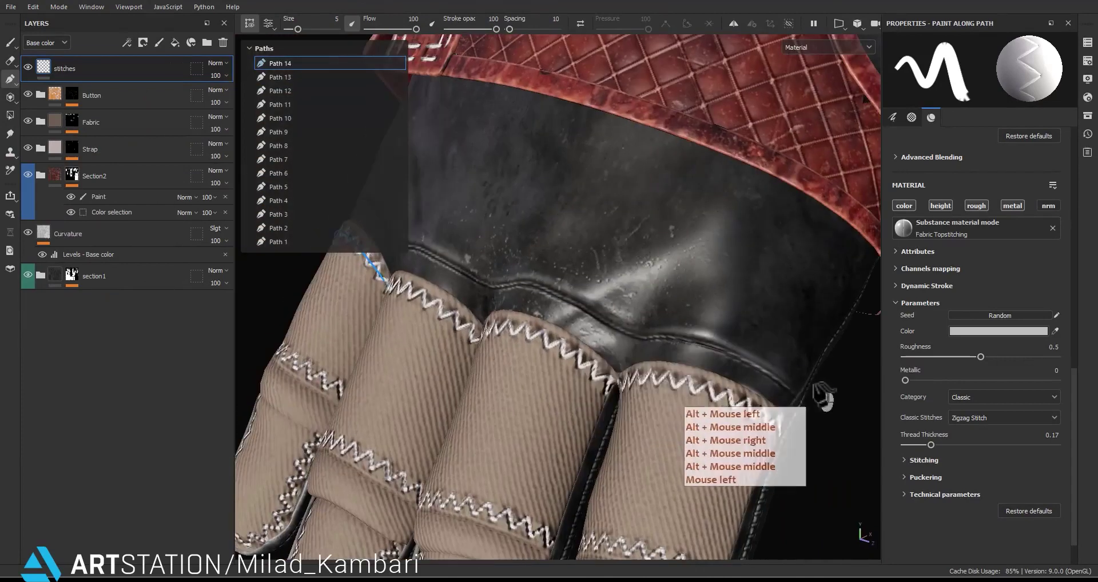
# Deselect the current path and start a new one on the stitches layer, following the leather above the seam from the index-finger side.
pyautogui.click(155, 102)
pyautogui.click(130, 72)
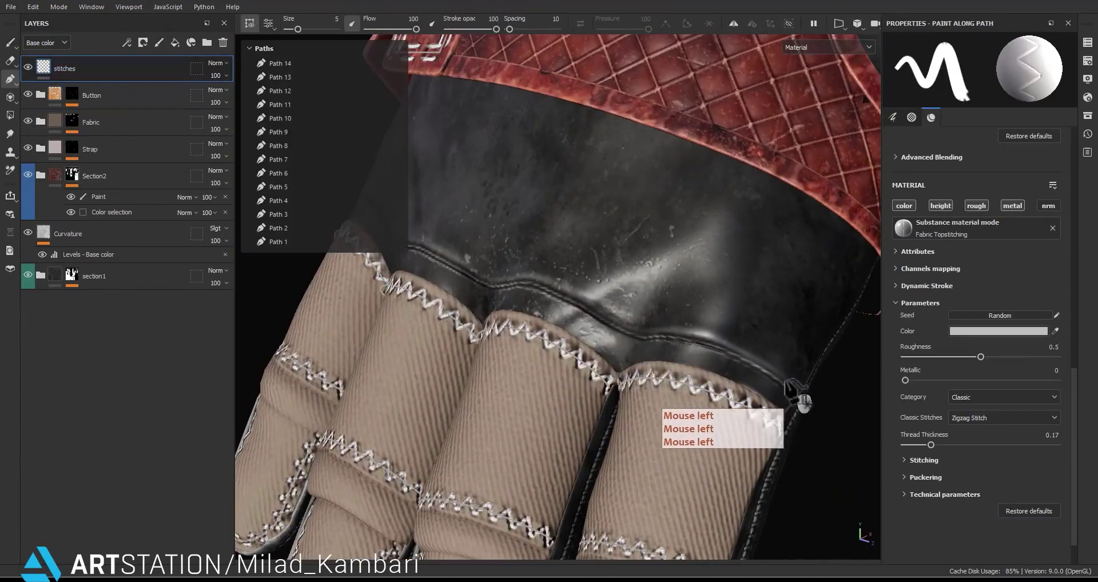
pyautogui.click(801, 384)
pyautogui.click(716, 322)
pyautogui.click(642, 321)
pyautogui.click(548, 273)
# Continue the new path across the leather above the remaining fingers to the little finger's outer side.
pyautogui.keyDown('alt'); pyautogui.moveTo(552, 276); pyautogui.dragTo(658, 298); pyautogui.keyUp('alt')
pyautogui.keyDown('alt'); pyautogui.moveTo(606, 289); pyautogui.dragTo(636, 310, button='middle'); pyautogui.keyUp('alt')
pyautogui.click(629, 336)
pyautogui.click(527, 325)
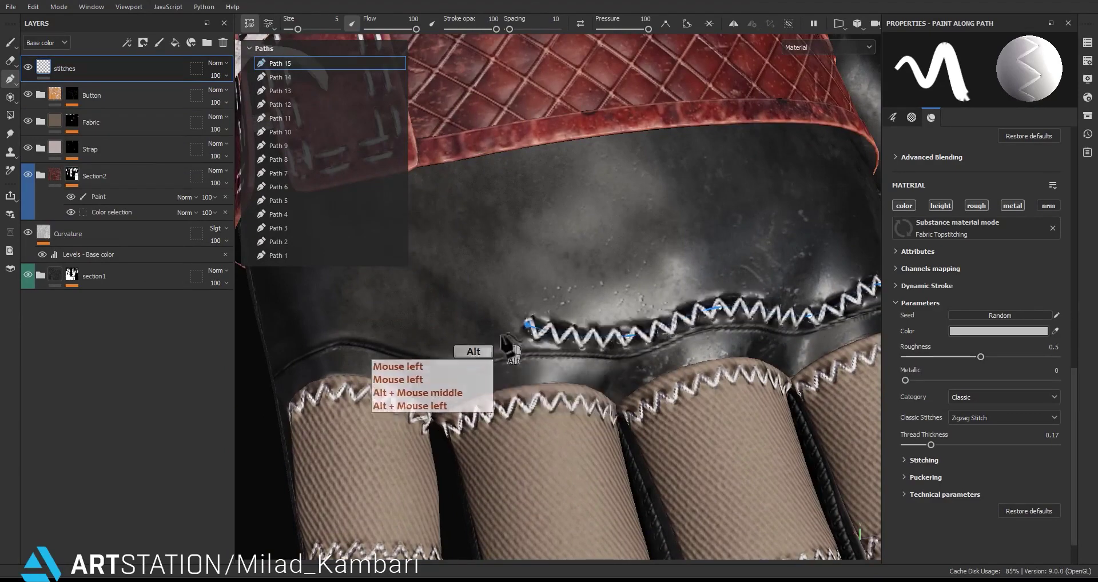
pyautogui.keyDown('alt'); pyautogui.moveTo(501, 336); pyautogui.dragTo(670, 362, button='middle'); pyautogui.keyUp('alt')
pyautogui.click(553, 325)
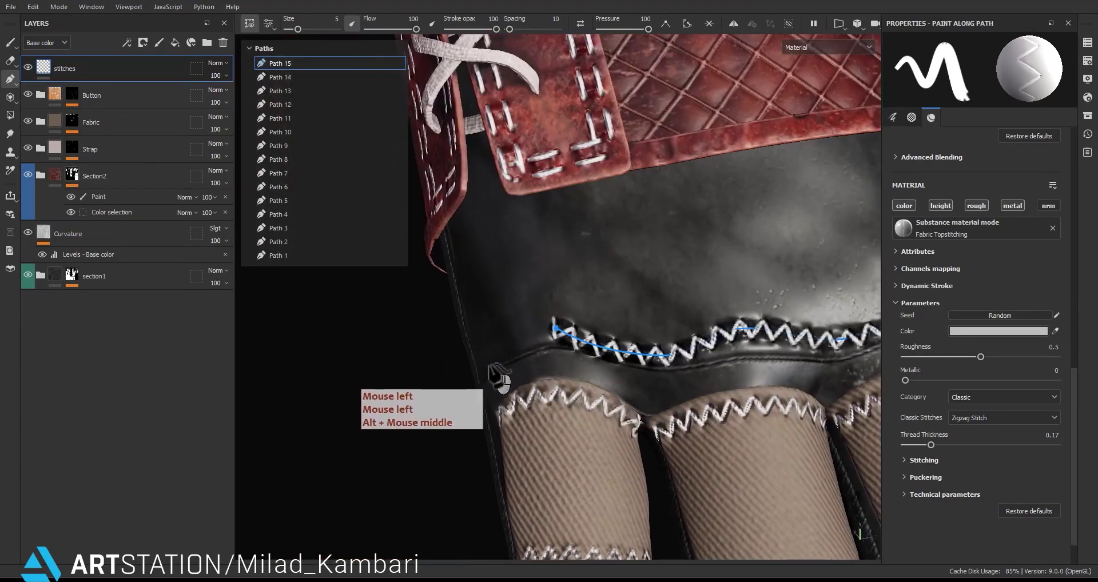
pyautogui.click(483, 366)
# Inspect the new leather path and try the Double Stretch and Triple Stretch stitches on it.
pyautogui.keyDown('alt'); pyautogui.moveTo(491, 362); pyautogui.dragTo(595, 349); pyautogui.keyUp('alt')
pyautogui.keyDown('alt'); pyautogui.moveTo(710, 346); pyautogui.dragTo(567, 367, button='middle'); pyautogui.keyUp('alt')
pyautogui.keyDown('alt'); pyautogui.moveTo(567, 367); pyautogui.dragTo(629, 372); pyautogui.keyUp('alt')
pyautogui.keyDown('alt'); pyautogui.moveTo(499, 390); pyautogui.dragTo(641, 421); pyautogui.keyUp('alt')
pyautogui.keyDown('alt'); pyautogui.moveTo(800, 377); pyautogui.dragTo(715, 398, button='middle'); pyautogui.keyUp('alt')
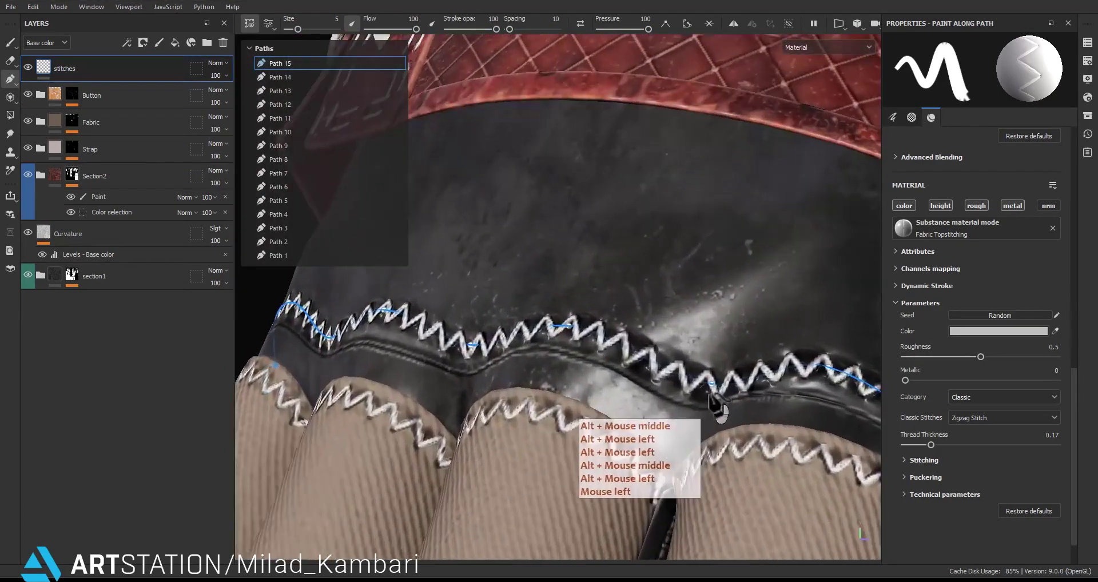
pyautogui.click(711, 387)
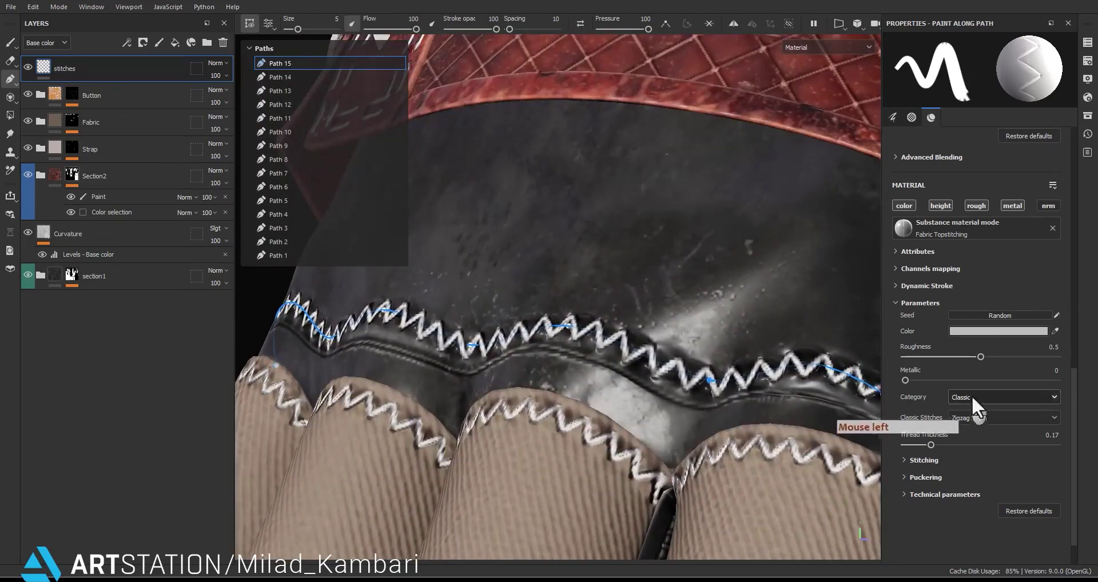
pyautogui.click(977, 417)
pyautogui.click(977, 424)
pyautogui.scroll(-2, 977, 416)
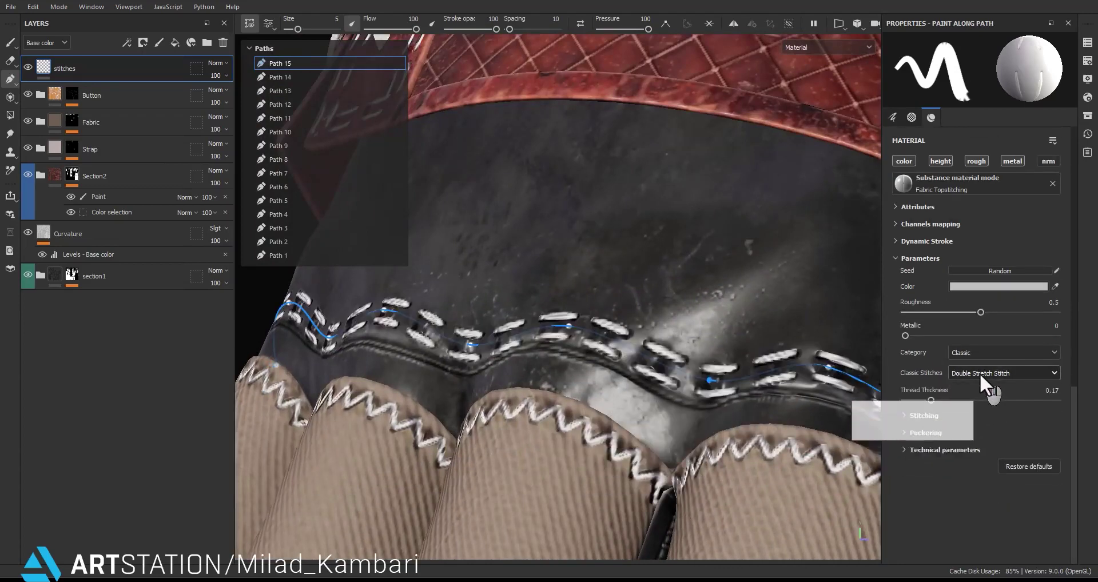
pyautogui.click(980, 373)
pyautogui.click(976, 413)
# Try the Zigzag Stitch and Elastic Stitch on the leather path.
pyautogui.keyDown('alt'); pyautogui.moveTo(681, 286); pyautogui.dragTo(600, 213, button='right'); pyautogui.keyUp('alt')
pyautogui.keyDown('alt'); pyautogui.moveTo(595, 229); pyautogui.dragTo(707, 367); pyautogui.keyUp('alt')
pyautogui.click(977, 375)
pyautogui.click(984, 424)
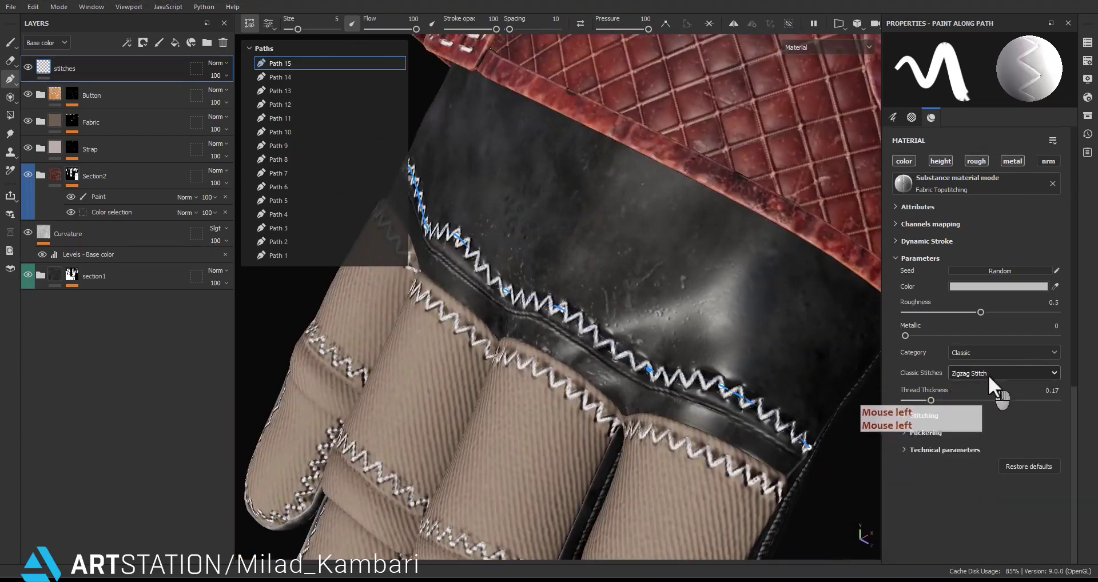
pyautogui.click(989, 375)
pyautogui.click(979, 446)
# Apply Double Stretch Stitch to the leather path and set its stitching size to 0.73 horizontal and 0.92 vertical.
pyautogui.click(981, 373)
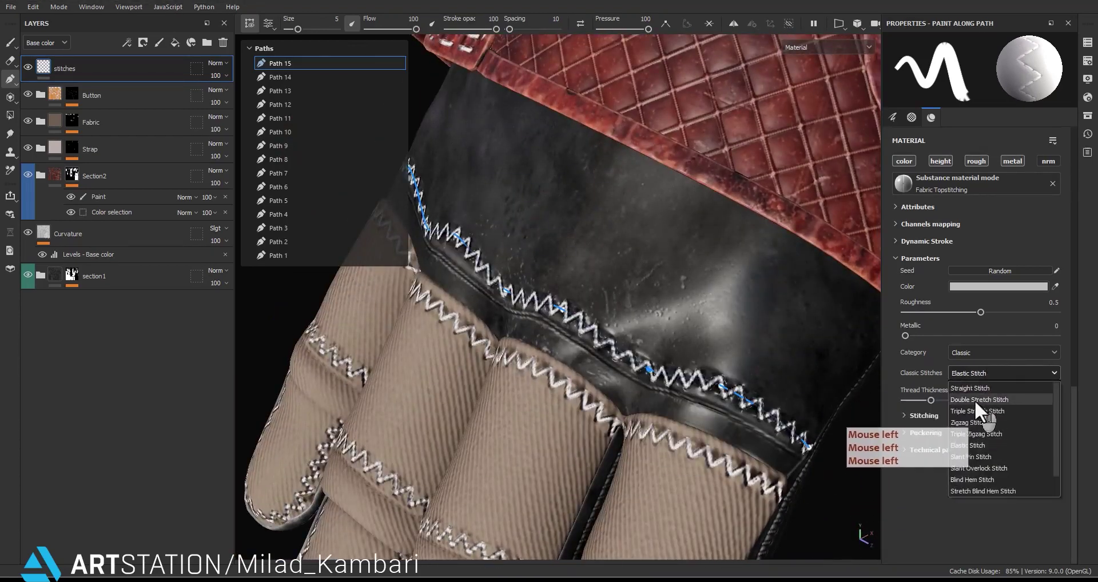
pyautogui.click(974, 400)
pyautogui.click(921, 416)
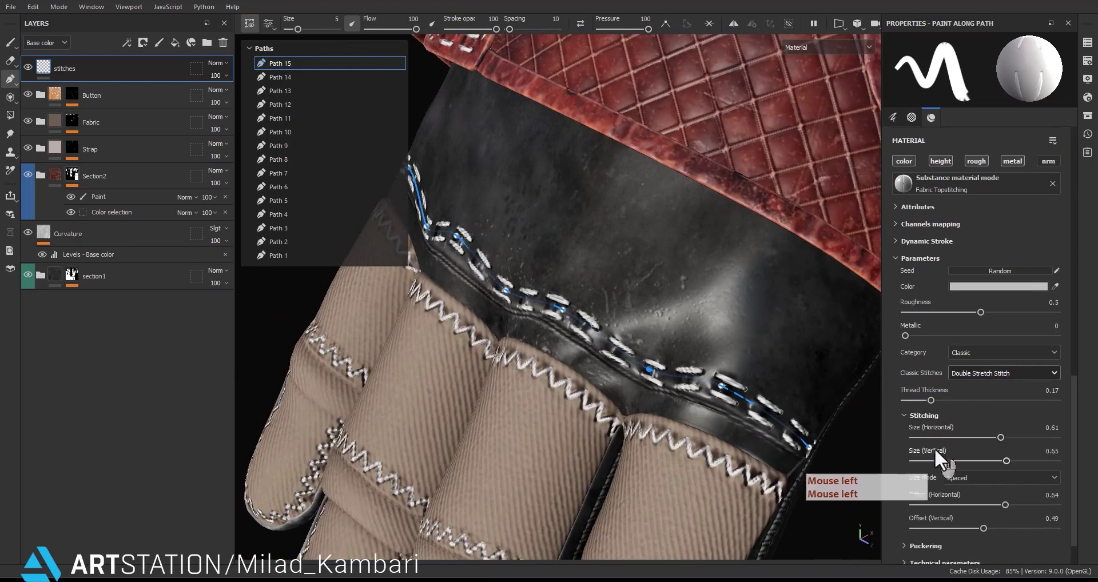
pyautogui.click(931, 401)
pyautogui.moveTo(1001, 438); pyautogui.dragTo(1044, 459)
# Move the leather path's points on the index-finger side slightly up, away from the molded seam.
pyautogui.moveTo(722, 386); pyautogui.dragTo(727, 373)
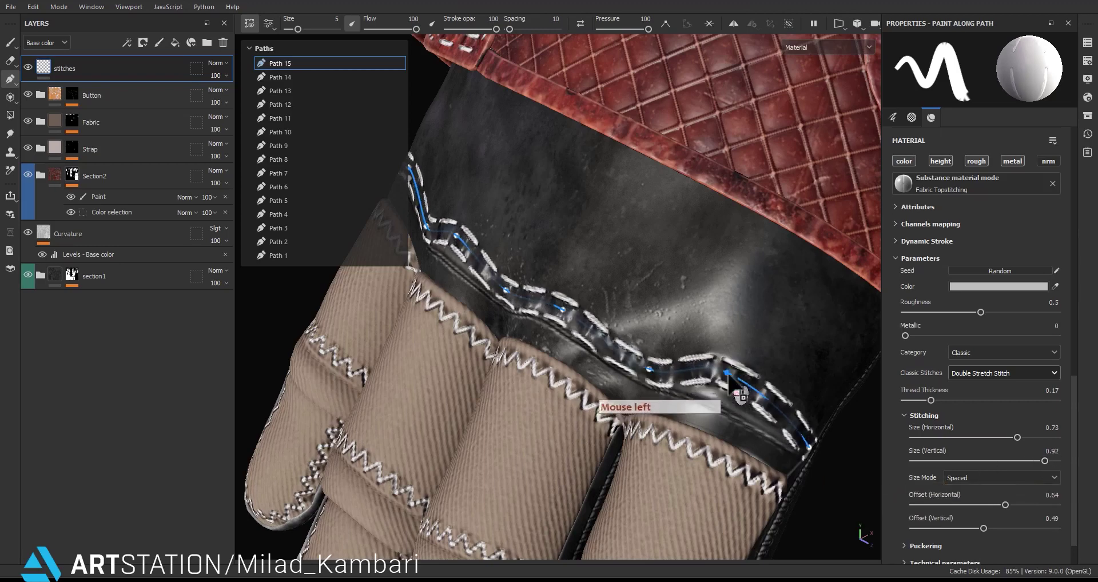
pyautogui.moveTo(808, 455); pyautogui.dragTo(813, 435)
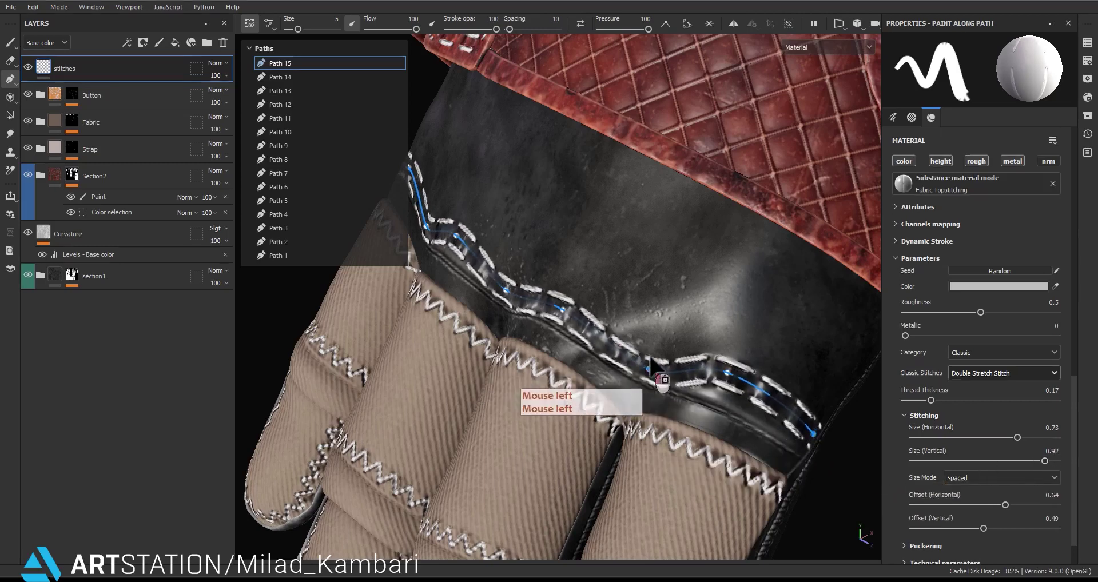
pyautogui.moveTo(650, 359); pyautogui.dragTo(652, 353)
pyautogui.keyDown('alt'); pyautogui.moveTo(660, 378); pyautogui.dragTo(655, 363, button='middle'); pyautogui.keyUp('alt')
pyautogui.scroll(3, 641, 356)
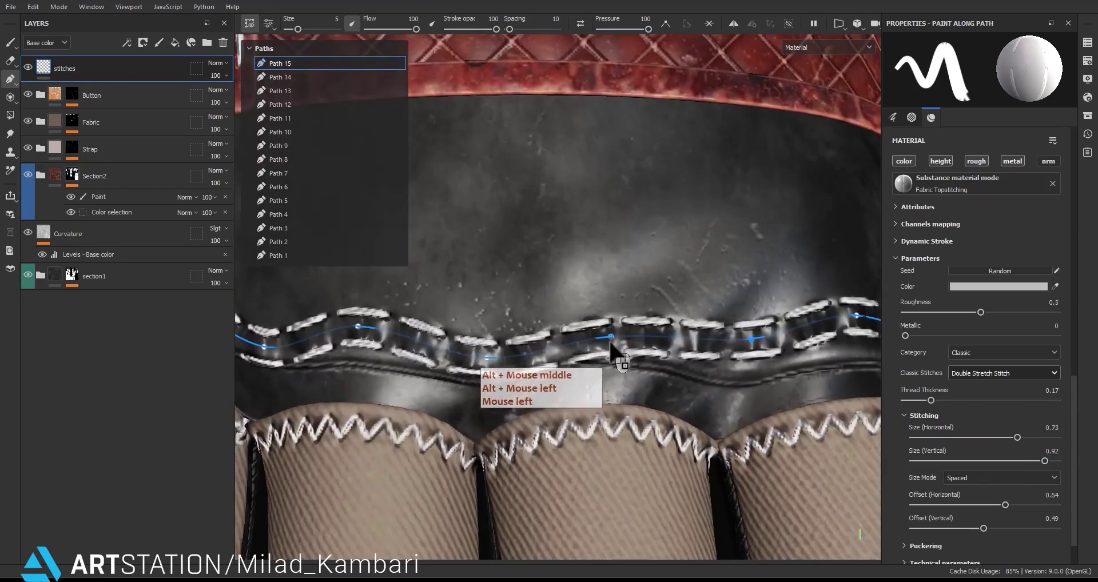
# Adjust the leather path's remaining points toward the little finger, including its end point at the glove's side.
pyautogui.keyDown('alt'); pyautogui.moveTo(601, 324); pyautogui.dragTo(604, 378, button='middle'); pyautogui.keyUp('alt')
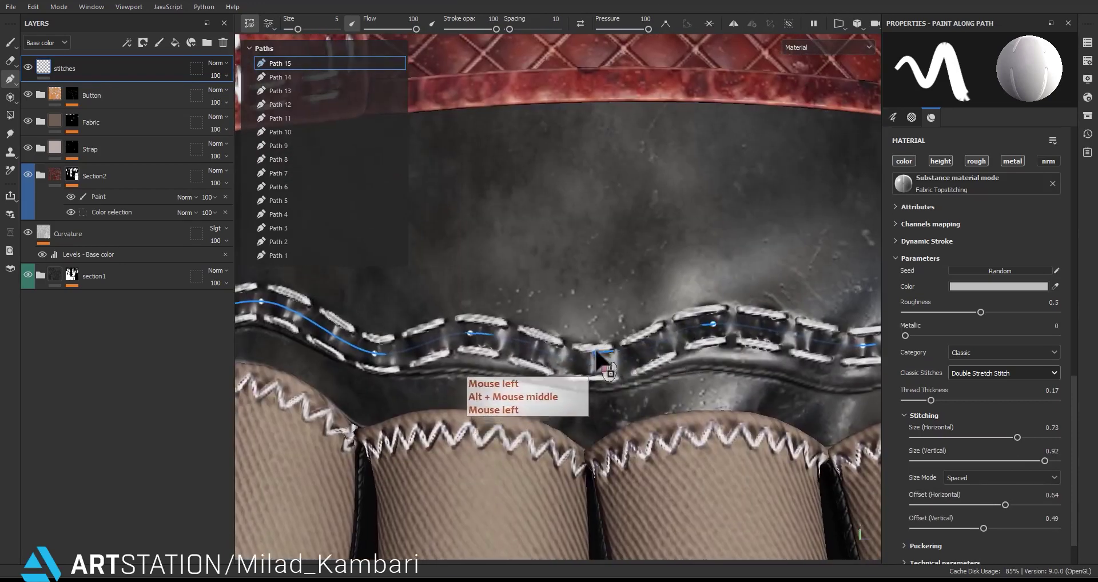
pyautogui.keyDown('alt'); pyautogui.moveTo(534, 360); pyautogui.dragTo(559, 394, button='middle'); pyautogui.keyUp('alt')
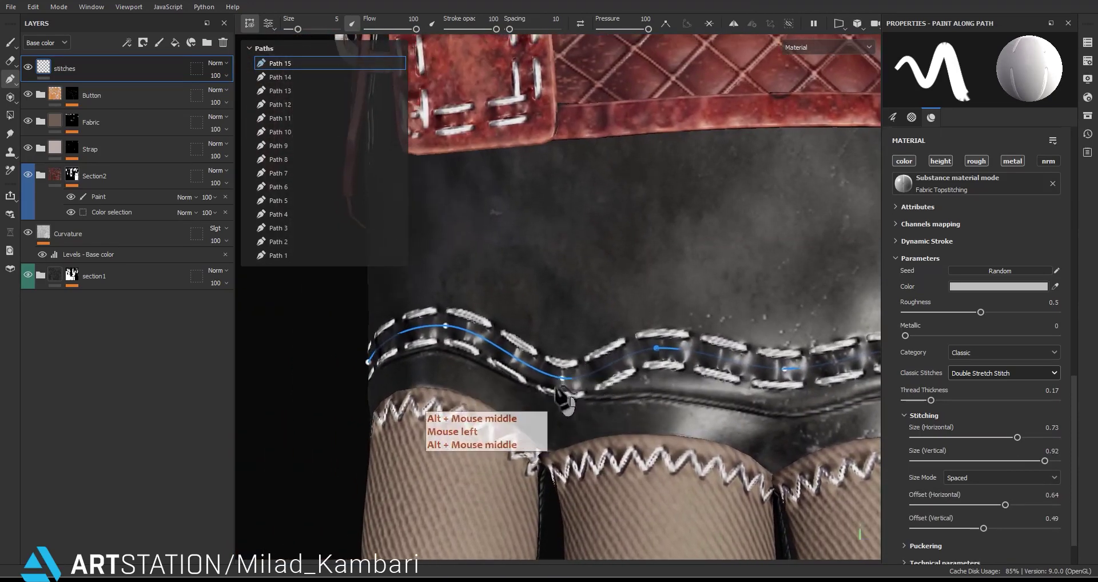
pyautogui.keyDown('alt'); pyautogui.moveTo(568, 352); pyautogui.dragTo(552, 378, button='middle'); pyautogui.keyUp('alt')
pyautogui.keyDown('alt'); pyautogui.moveTo(552, 377); pyautogui.dragTo(630, 360); pyautogui.keyUp('alt')
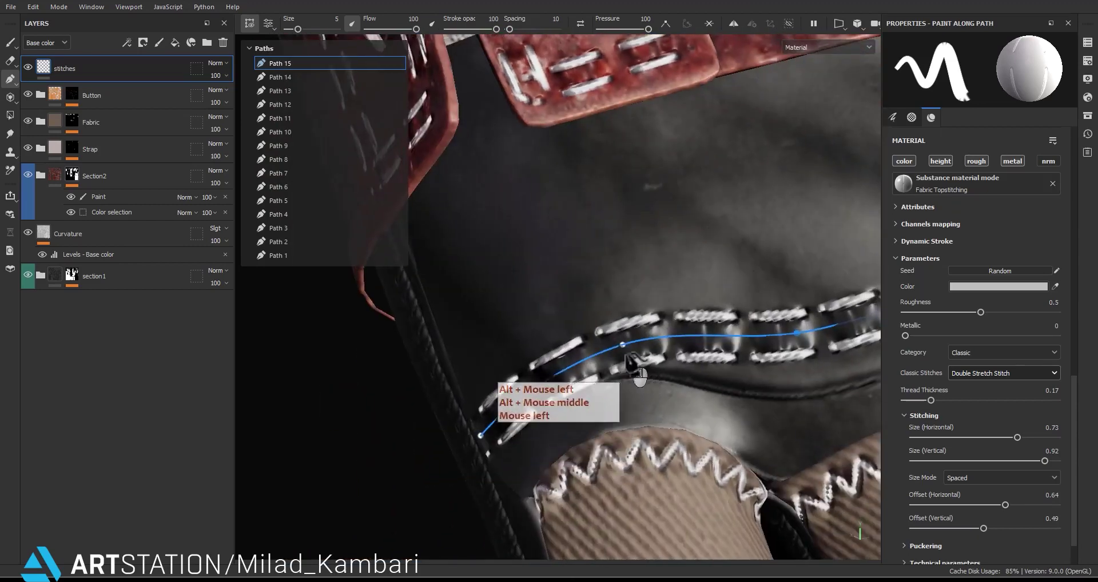
pyautogui.keyDown('alt'); pyautogui.moveTo(490, 454); pyautogui.dragTo(489, 452); pyautogui.keyUp('alt')
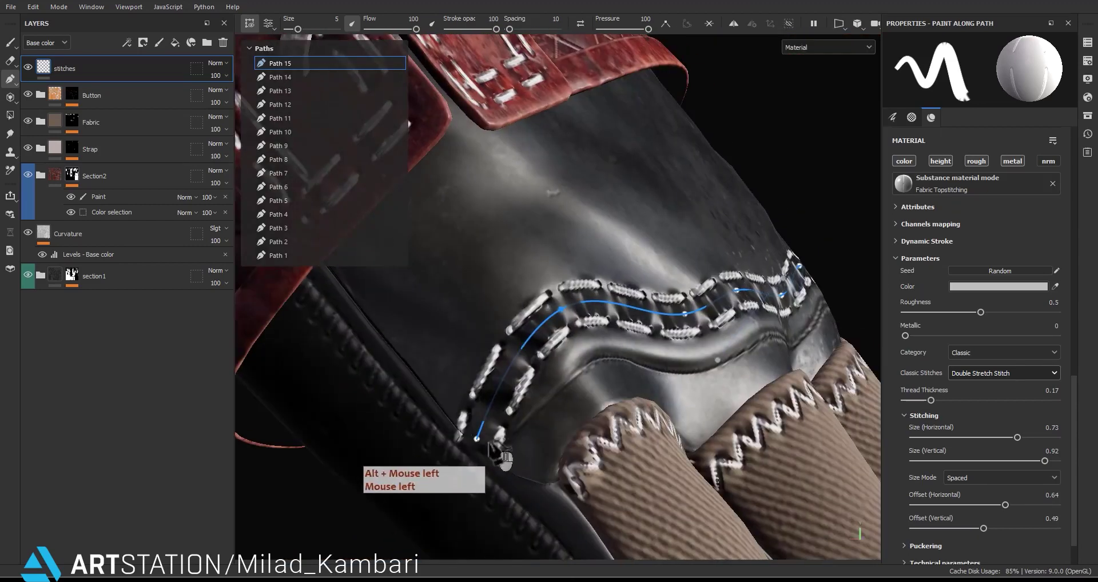
pyautogui.click(466, 409)
# Examine how the double stitch row follows the leather seam from several angles.
pyautogui.keyDown('alt'); pyautogui.moveTo(457, 409); pyautogui.dragTo(508, 372); pyautogui.keyUp('alt')
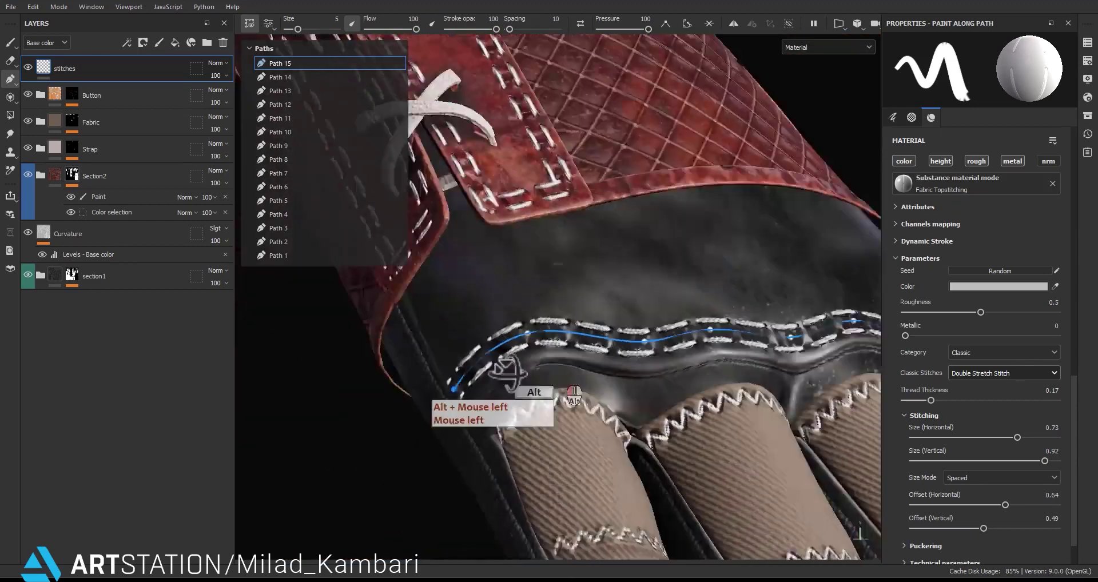
pyautogui.keyDown('alt'); pyautogui.moveTo(508, 372); pyautogui.dragTo(572, 400, button='middle'); pyautogui.keyUp('alt')
pyautogui.keyDown('alt'); pyautogui.moveTo(572, 401); pyautogui.dragTo(696, 444); pyautogui.keyUp('alt')
pyautogui.keyDown('alt'); pyautogui.moveTo(696, 444); pyautogui.dragTo(657, 432, button='middle'); pyautogui.keyUp('alt')
pyautogui.keyDown('alt'); pyautogui.moveTo(658, 431); pyautogui.dragTo(732, 395); pyautogui.keyUp('alt')
pyautogui.keyDown('alt'); pyautogui.moveTo(732, 394); pyautogui.dragTo(666, 311, button='right'); pyautogui.keyUp('alt')
pyautogui.keyDown('alt'); pyautogui.moveTo(666, 311); pyautogui.dragTo(621, 349); pyautogui.keyUp('alt')
pyautogui.keyDown('alt'); pyautogui.moveTo(621, 348); pyautogui.dragTo(667, 396, button='middle'); pyautogui.keyUp('alt')
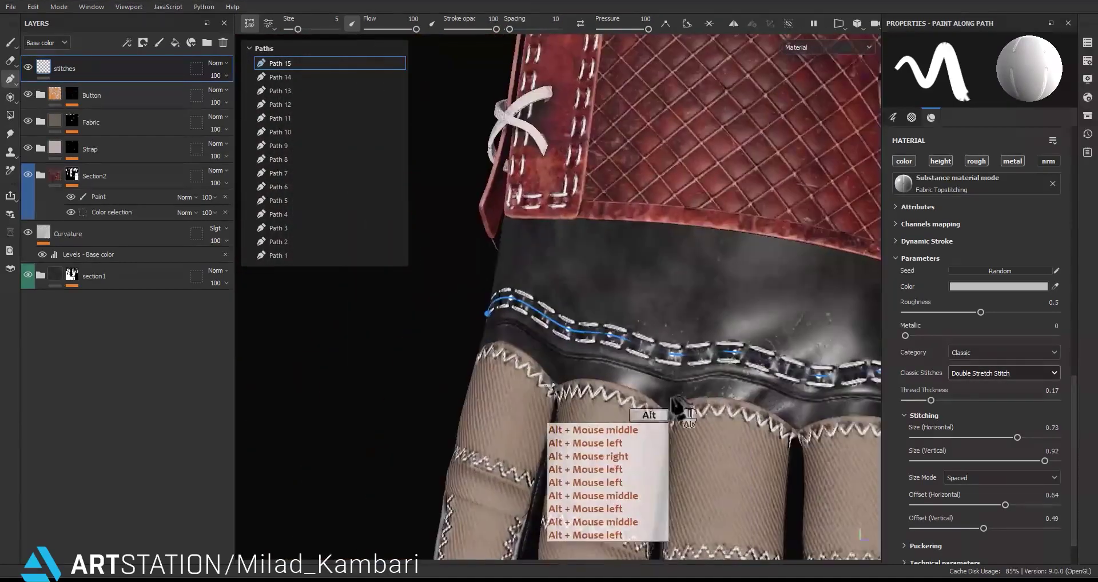
pyautogui.keyDown('alt'); pyautogui.moveTo(667, 395); pyautogui.dragTo(689, 400); pyautogui.keyUp('alt')
# Set the leather path's puckering intensity to 0.63 and its puckering type to Leather.
pyautogui.scroll(-2, 931, 519)
pyautogui.click(926, 503)
pyautogui.scroll(-3, 925, 518)
pyautogui.moveTo(985, 454); pyautogui.dragTo(1003, 454)
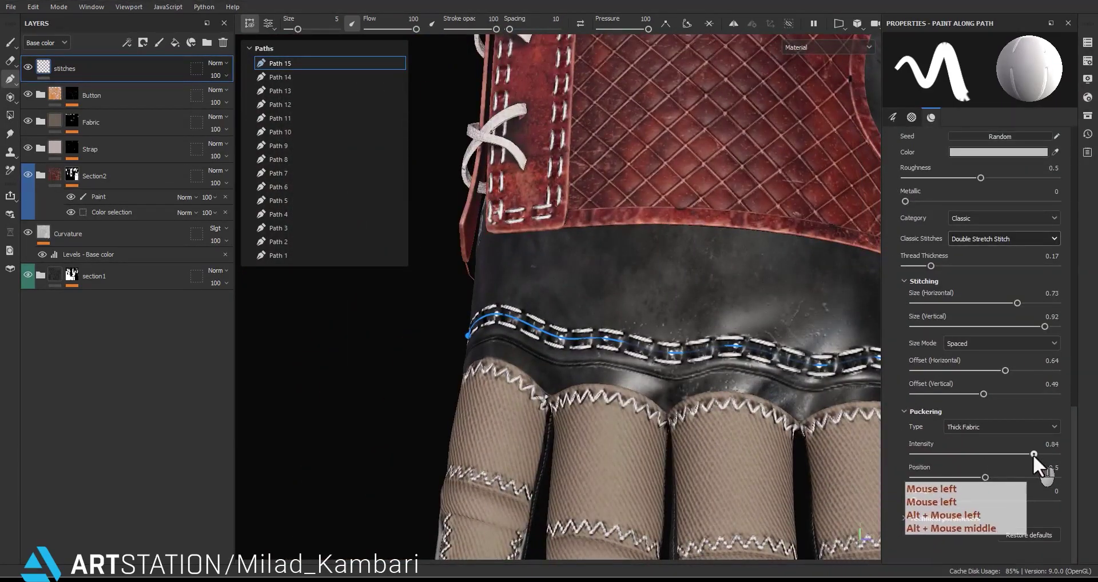
pyautogui.click(984, 429)
pyautogui.click(972, 466)
# Refine the leather puckering with position 0.32, fading 0.7 and intensity 0.78.
pyautogui.keyDown('alt'); pyautogui.moveTo(812, 401); pyautogui.dragTo(693, 401, button='middle'); pyautogui.keyUp('alt')
pyautogui.keyDown('alt'); pyautogui.moveTo(693, 400); pyautogui.dragTo(541, 415); pyautogui.keyUp('alt')
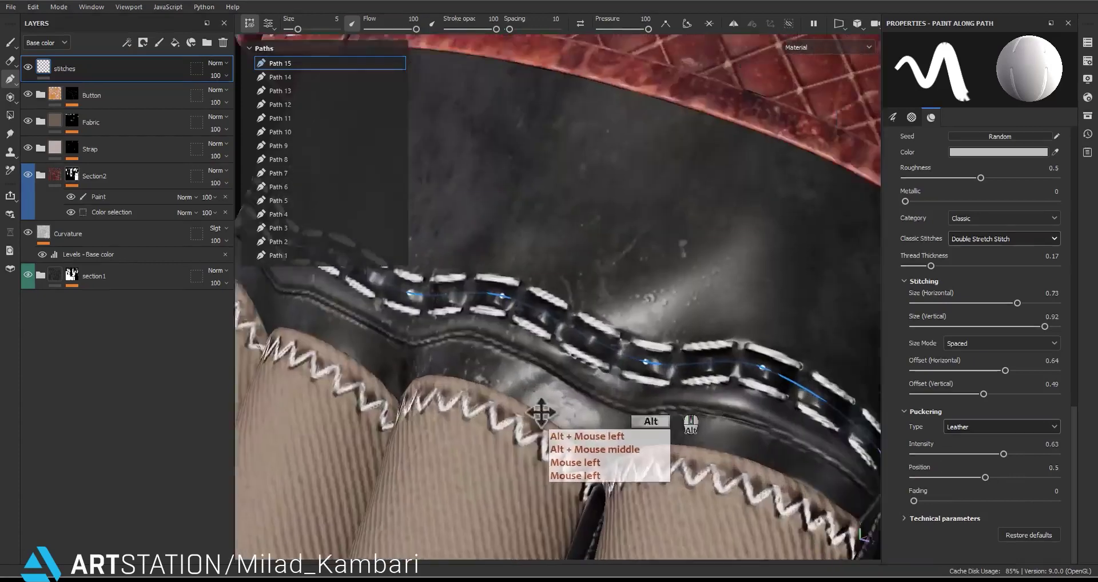
pyautogui.keyDown('alt'); pyautogui.moveTo(541, 415); pyautogui.dragTo(540, 435, button='middle'); pyautogui.keyUp('alt')
pyautogui.keyDown('alt'); pyautogui.moveTo(540, 435); pyautogui.dragTo(541, 454); pyautogui.keyUp('alt')
pyautogui.moveTo(985, 478); pyautogui.dragTo(938, 478)
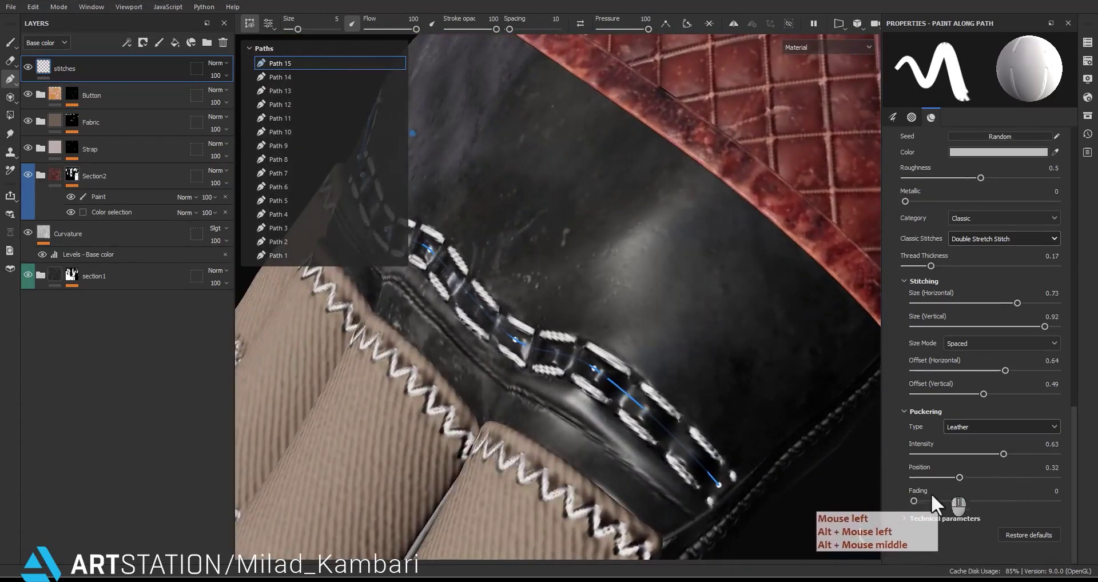
pyautogui.moveTo(1032, 501); pyautogui.dragTo(1013, 500)
pyautogui.moveTo(1004, 454)
pyautogui.mouseDown()
pyautogui.moveTo(1034, 453)
pyautogui.moveTo(1024, 452)
pyautogui.mouseUp()
# Set the stitching's horizontal offset to 0.76 and vertical offset to 0.5, raise its vertical size to 1 and try 2.
pyautogui.moveTo(1005, 371); pyautogui.dragTo(1021, 371)
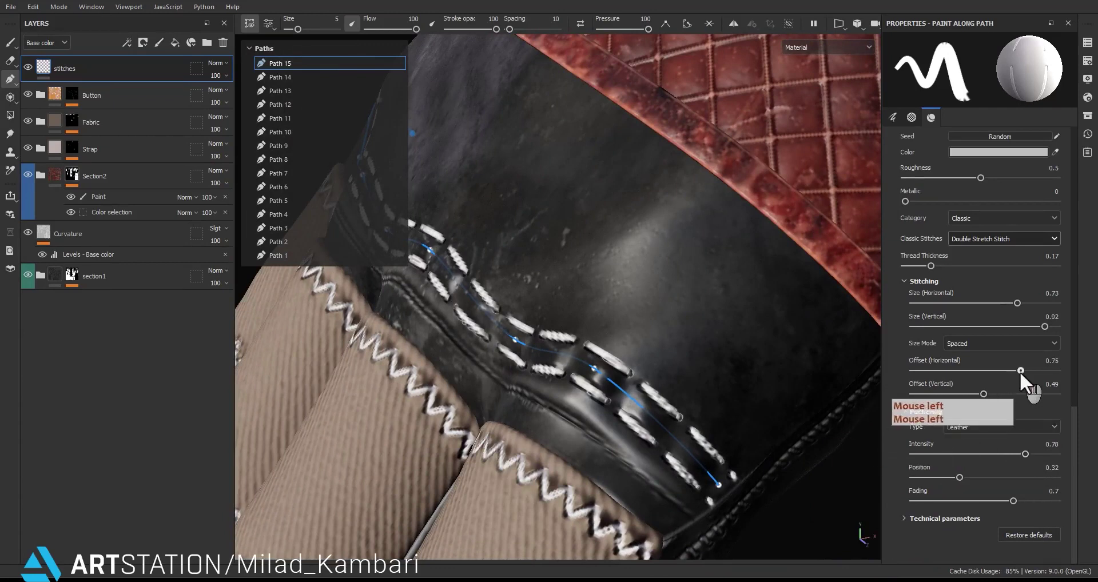
pyautogui.moveTo(1044, 326); pyautogui.dragTo(1042, 327)
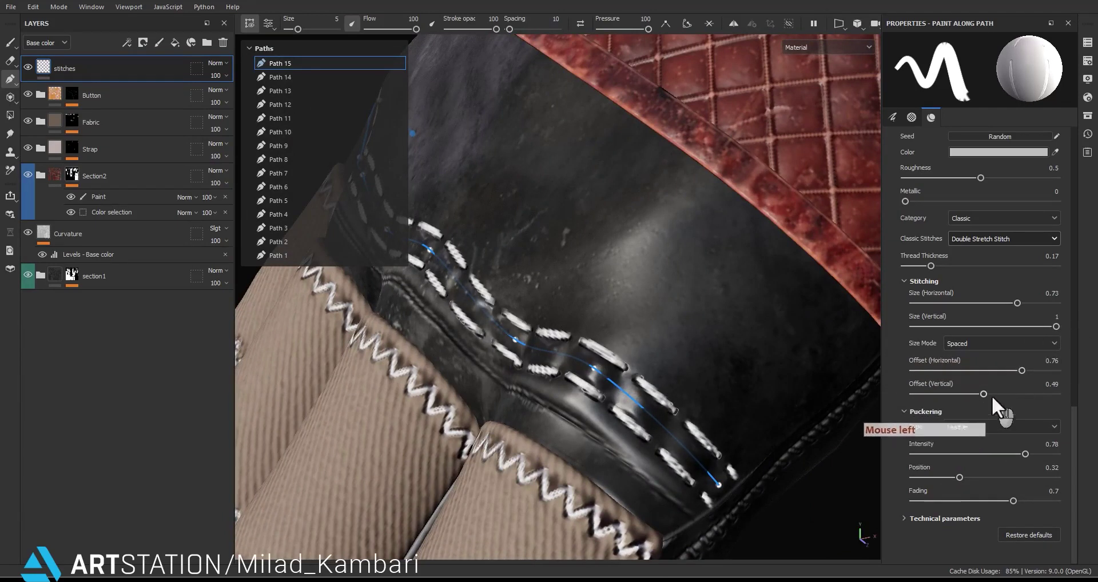
pyautogui.moveTo(1004, 393); pyautogui.dragTo(981, 390)
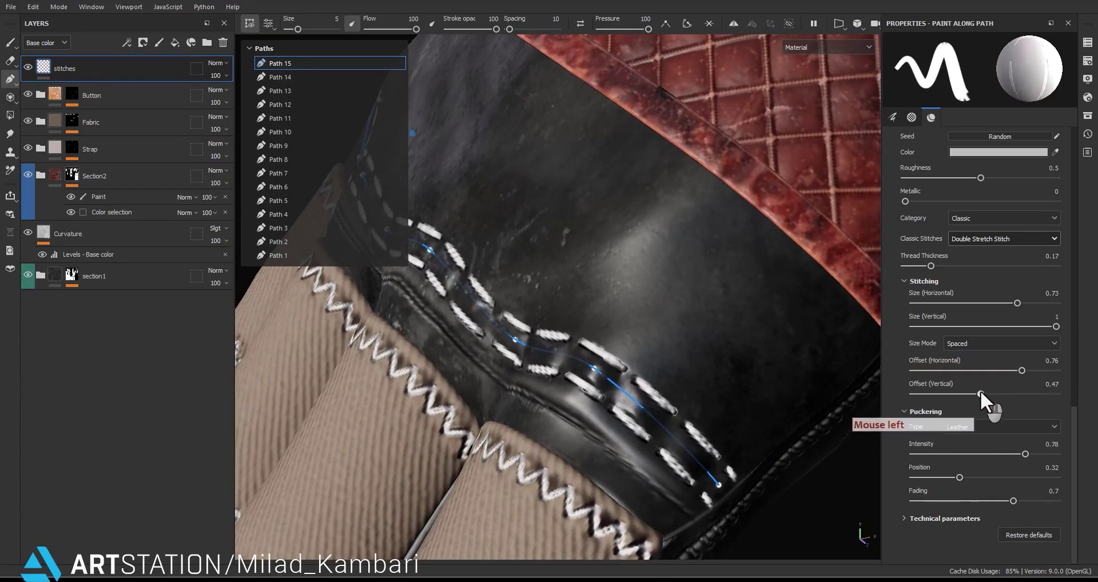
pyautogui.click(980, 390)
pyautogui.write('.5')
pyautogui.press('Return')
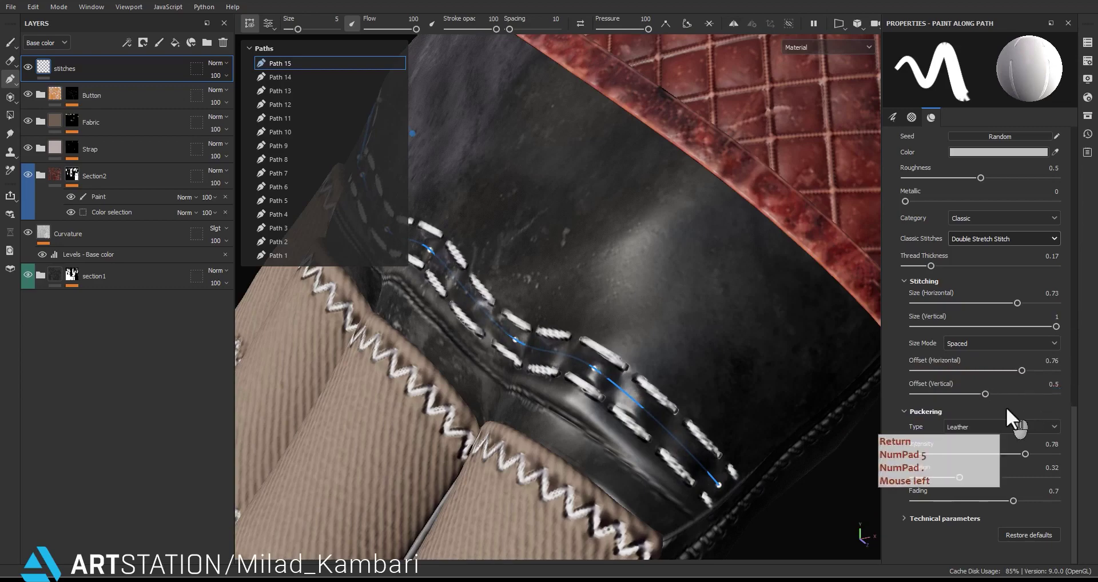
pyautogui.click(1035, 315)
pyautogui.write('2')
pyautogui.press('Return')
# Examine the double stitch row around the glove and the oval ribbed patch on the leather.
pyautogui.keyDown('alt'); pyautogui.moveTo(676, 333); pyautogui.dragTo(635, 286, button='right'); pyautogui.keyUp('alt')
pyautogui.keyDown('alt'); pyautogui.moveTo(635, 286); pyautogui.dragTo(616, 240); pyautogui.keyUp('alt')
pyautogui.keyDown('alt'); pyautogui.moveTo(616, 240); pyautogui.dragTo(675, 252, button='middle'); pyautogui.keyUp('alt')
pyautogui.keyDown('alt'); pyautogui.moveTo(675, 251); pyautogui.dragTo(601, 231); pyautogui.keyUp('alt')
pyautogui.keyDown('alt'); pyautogui.moveTo(600, 232); pyautogui.dragTo(578, 221, button='right'); pyautogui.keyUp('alt')
pyautogui.keyDown('alt'); pyautogui.moveTo(577, 220); pyautogui.dragTo(635, 286, button='middle'); pyautogui.keyUp('alt')
pyautogui.keyDown('alt'); pyautogui.moveTo(635, 286); pyautogui.dragTo(780, 338); pyautogui.keyUp('alt')
pyautogui.keyDown('alt'); pyautogui.moveTo(781, 337); pyautogui.dragTo(733, 338, button='middle'); pyautogui.keyUp('alt')
pyautogui.keyDown('alt'); pyautogui.moveTo(733, 337); pyautogui.dragTo(618, 298); pyautogui.keyUp('alt')
pyautogui.keyDown('alt'); pyautogui.moveTo(618, 297); pyautogui.dragTo(575, 335, button='middle'); pyautogui.keyUp('alt')
pyautogui.keyDown('alt'); pyautogui.moveTo(576, 335); pyautogui.dragTo(538, 320); pyautogui.keyUp('alt')
pyautogui.keyDown('alt'); pyautogui.moveTo(537, 320); pyautogui.dragTo(680, 312, button='middle'); pyautogui.keyUp('alt')
pyautogui.keyDown('alt'); pyautogui.moveTo(680, 311); pyautogui.dragTo(612, 329); pyautogui.keyUp('alt')
pyautogui.keyDown('alt'); pyautogui.moveTo(612, 329); pyautogui.dragTo(561, 338); pyautogui.keyUp('alt')
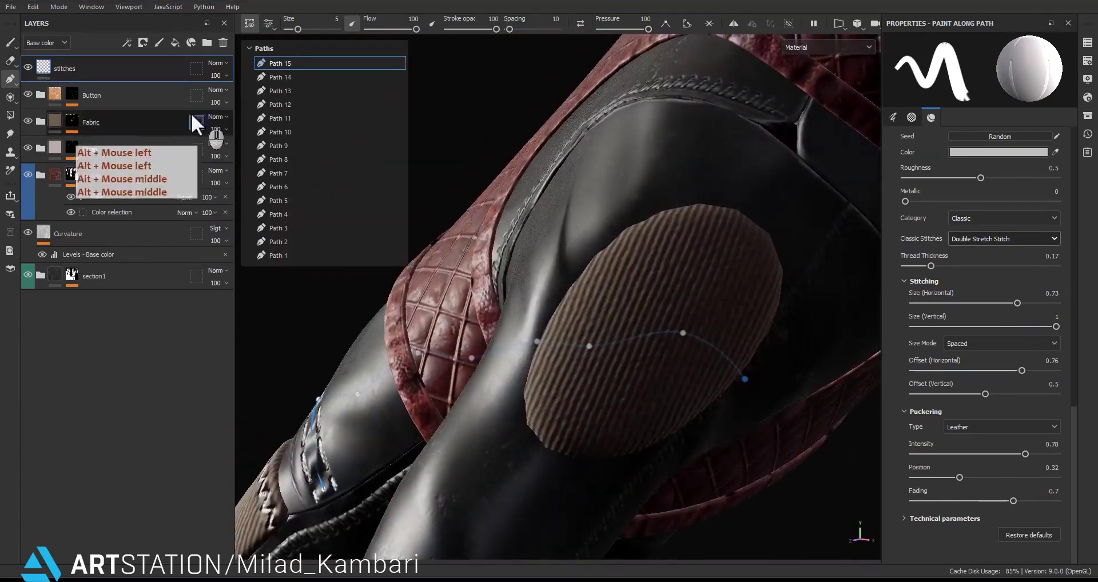
# Start a new stitch path on the stitches layer along the upper and outer edge of the oval ribbed patch.
pyautogui.click(138, 95)
pyautogui.click(138, 69)
pyautogui.click(749, 230)
pyautogui.click(676, 228)
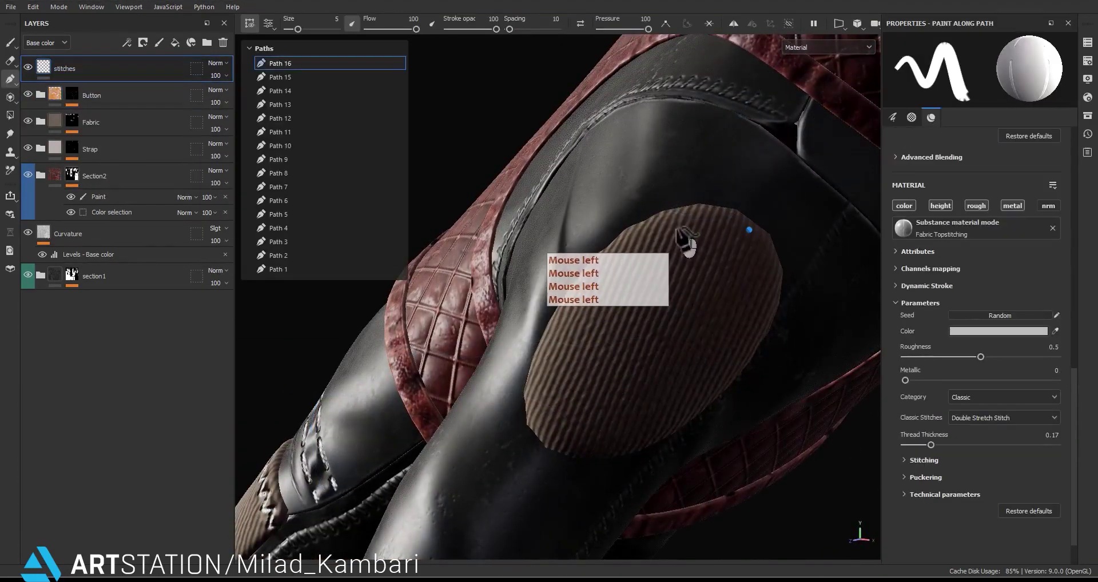
pyautogui.click(676, 225)
pyautogui.click(613, 263)
pyautogui.click(565, 332)
pyautogui.click(536, 403)
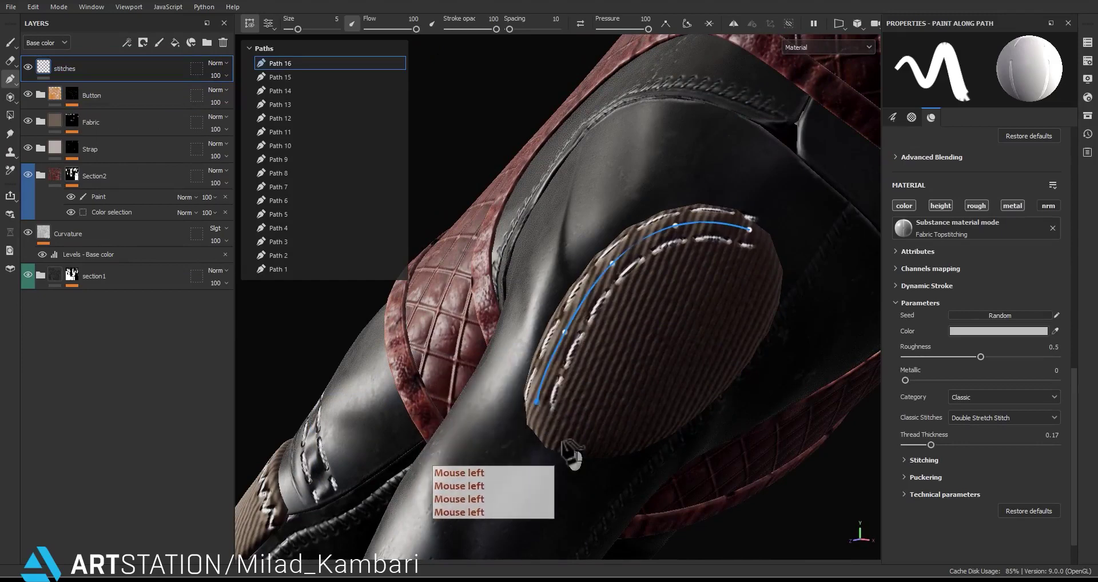
# Continue the path around the patch's lower and far edges and bring it back to its starting point.
pyautogui.click(563, 441)
pyautogui.click(634, 442)
pyautogui.keyDown('alt'); pyautogui.moveTo(681, 420); pyautogui.dragTo(616, 344); pyautogui.keyUp('alt')
pyautogui.click(698, 376)
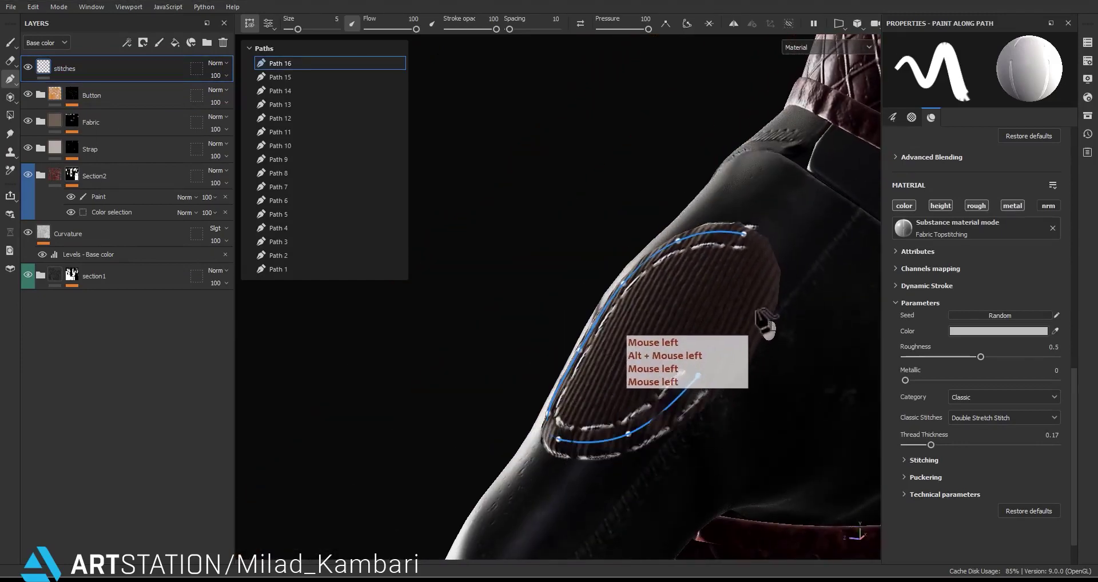
pyautogui.click(756, 310)
pyautogui.click(744, 233)
pyautogui.keyDown('alt'); pyautogui.moveTo(713, 289); pyautogui.dragTo(743, 329); pyautogui.keyUp('alt')
pyautogui.scroll(2, 746, 331)
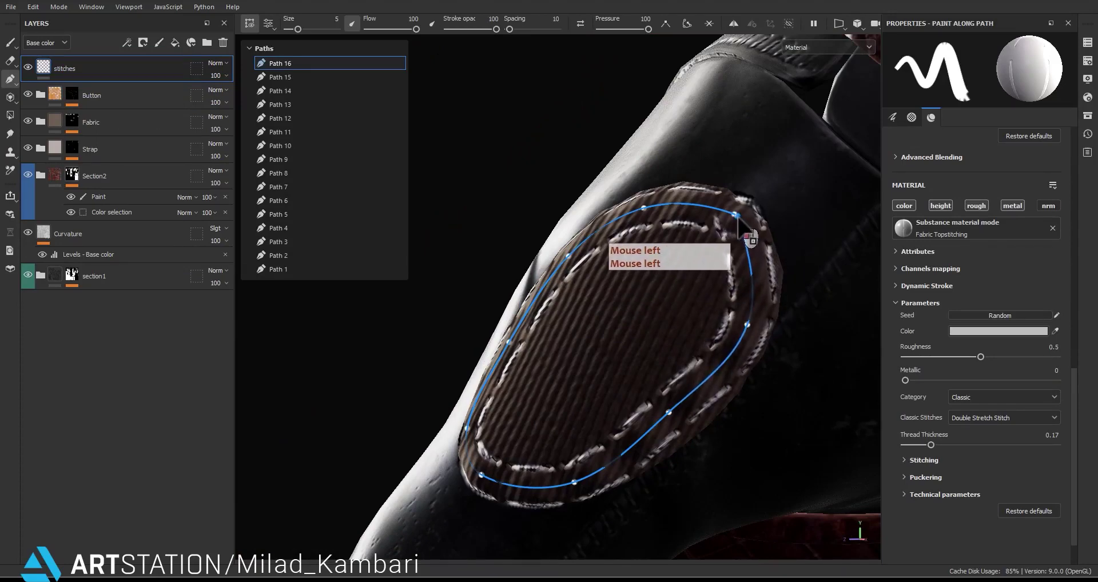
# Change the patch's stitching to Zigzag Stitch and reposition the path points at the start and the lower corner.
pyautogui.keyDown('alt'); pyautogui.moveTo(705, 338); pyautogui.dragTo(979, 429); pyautogui.keyUp('alt')
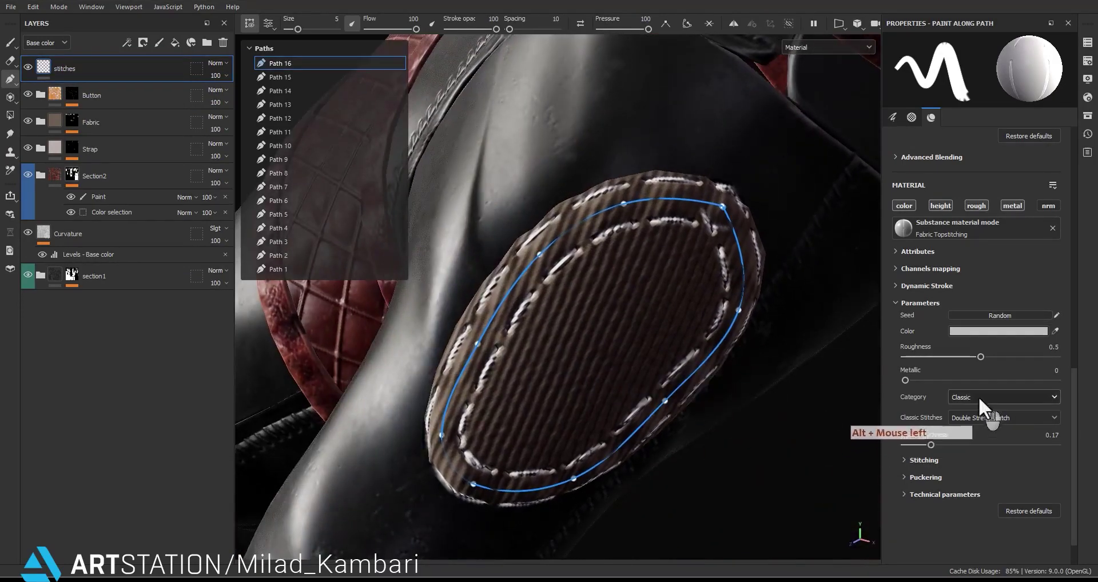
pyautogui.click(998, 418)
pyautogui.click(971, 471)
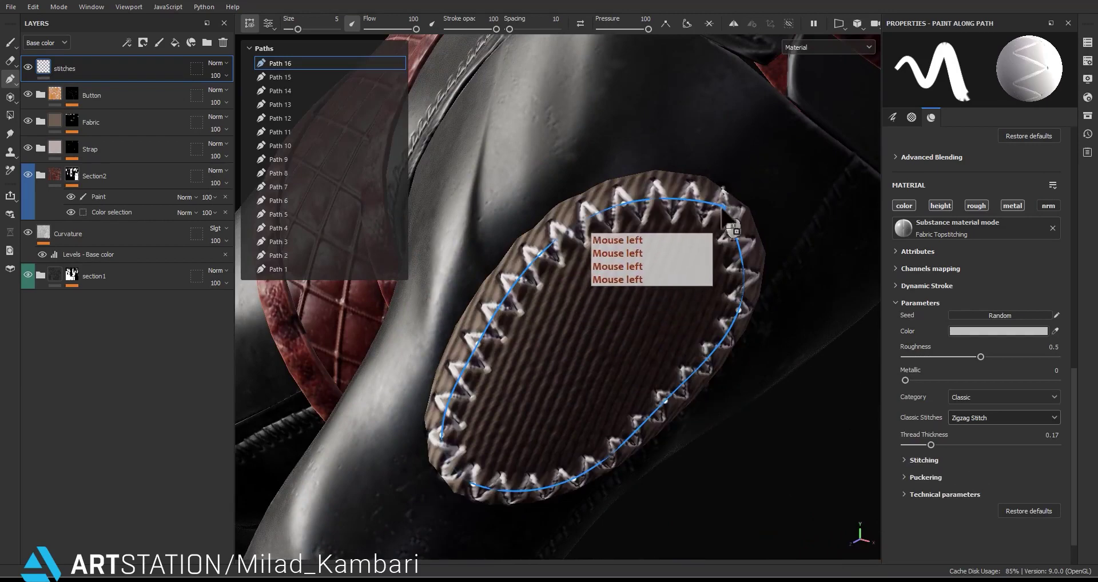
pyautogui.moveTo(700, 212); pyautogui.dragTo(702, 202)
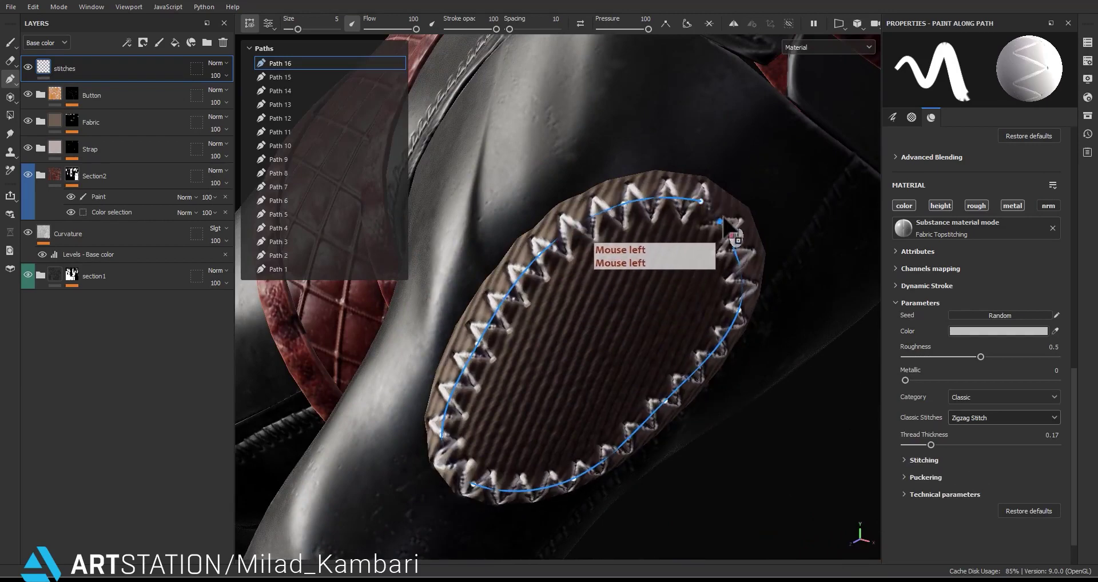
pyautogui.keyDown('alt'); pyautogui.moveTo(481, 532); pyautogui.dragTo(486, 502); pyautogui.keyUp('alt')
pyautogui.keyDown('alt'); pyautogui.moveTo(486, 502); pyautogui.dragTo(522, 486, button='middle'); pyautogui.keyUp('alt')
pyautogui.moveTo(515, 466); pyautogui.dragTo(522, 451)
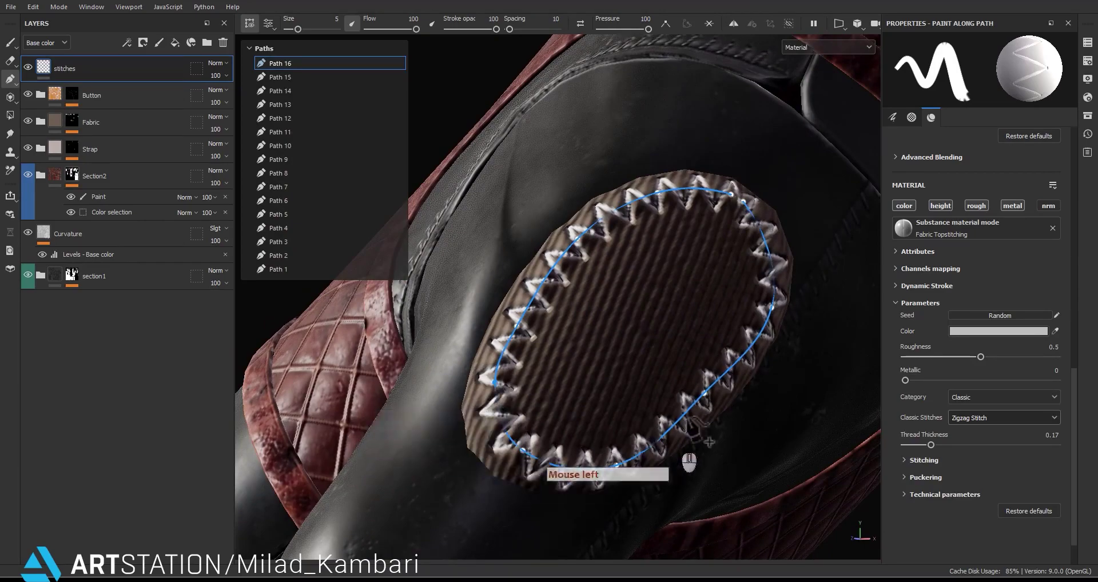
# Examine the zigzag-stitched patch and the rest of the glove from several angles.
pyautogui.keyDown('alt'); pyautogui.moveTo(695, 459); pyautogui.dragTo(707, 449); pyautogui.keyUp('alt')
pyautogui.keyDown('alt'); pyautogui.moveTo(706, 449); pyautogui.dragTo(634, 143, button='right'); pyautogui.keyUp('alt')
pyautogui.keyDown('alt'); pyautogui.moveTo(634, 146); pyautogui.dragTo(643, 129); pyautogui.keyUp('alt')
pyautogui.keyDown('alt'); pyautogui.moveTo(644, 129); pyautogui.dragTo(610, 66, button='right'); pyautogui.keyUp('alt')
pyautogui.keyDown('alt'); pyautogui.moveTo(610, 66); pyautogui.dragTo(640, 240, button='middle'); pyautogui.keyUp('alt')
pyautogui.keyDown('alt'); pyautogui.moveTo(641, 240); pyautogui.dragTo(850, 346); pyautogui.keyUp('alt')
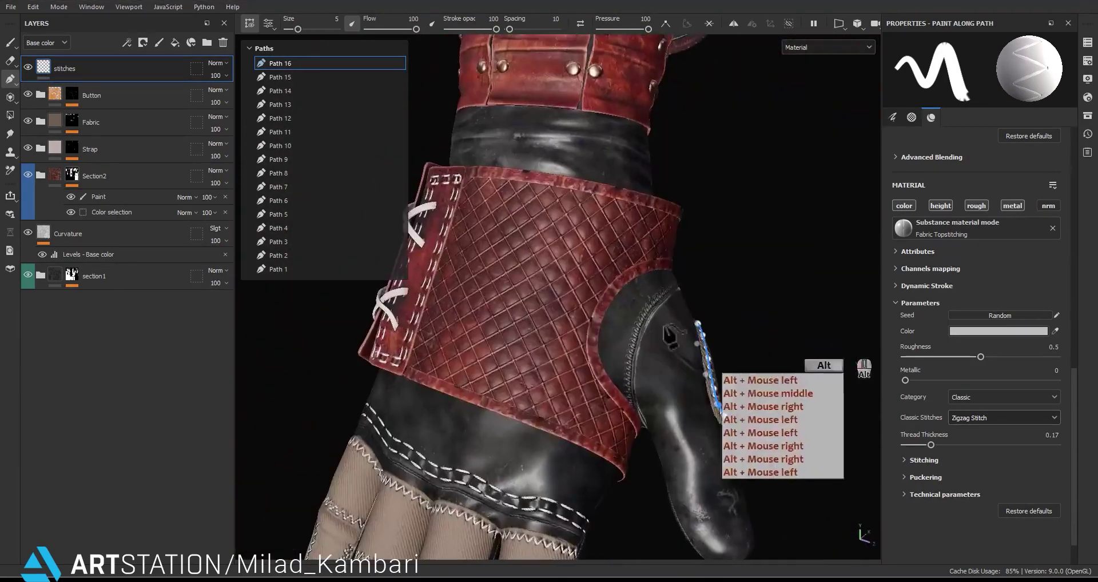
pyautogui.keyDown('alt'); pyautogui.moveTo(849, 346); pyautogui.dragTo(801, 286, button='middle'); pyautogui.keyUp('alt')
pyautogui.keyDown('alt'); pyautogui.moveTo(800, 286); pyautogui.dragTo(704, 320); pyautogui.keyUp('alt')
pyautogui.keyDown('alt'); pyautogui.moveTo(703, 320); pyautogui.dragTo(738, 343, button='middle'); pyautogui.keyUp('alt')
pyautogui.keyDown('alt'); pyautogui.moveTo(737, 343); pyautogui.dragTo(606, 223, button='right'); pyautogui.keyUp('alt')
pyautogui.keyDown('alt'); pyautogui.moveTo(606, 223); pyautogui.dragTo(623, 377); pyautogui.keyUp('alt')
pyautogui.keyDown('alt'); pyautogui.moveTo(624, 377); pyautogui.dragTo(606, 321, button='middle'); pyautogui.keyUp('alt')
# Select the Button layer to hide the path overlay and inspect the stitching across the fingers, hand and laced cuff.
pyautogui.click(148, 96)
pyautogui.keyDown('alt'); pyautogui.moveTo(646, 286); pyautogui.dragTo(549, 303, button='middle'); pyautogui.keyUp('alt')
pyautogui.keyDown('alt'); pyautogui.moveTo(549, 303); pyautogui.dragTo(571, 318); pyautogui.keyUp('alt')
pyautogui.keyDown('alt'); pyautogui.moveTo(571, 319); pyautogui.dragTo(537, 274, button='right'); pyautogui.keyUp('alt')
pyautogui.keyDown('alt'); pyautogui.moveTo(538, 274); pyautogui.dragTo(648, 347); pyautogui.keyUp('alt')
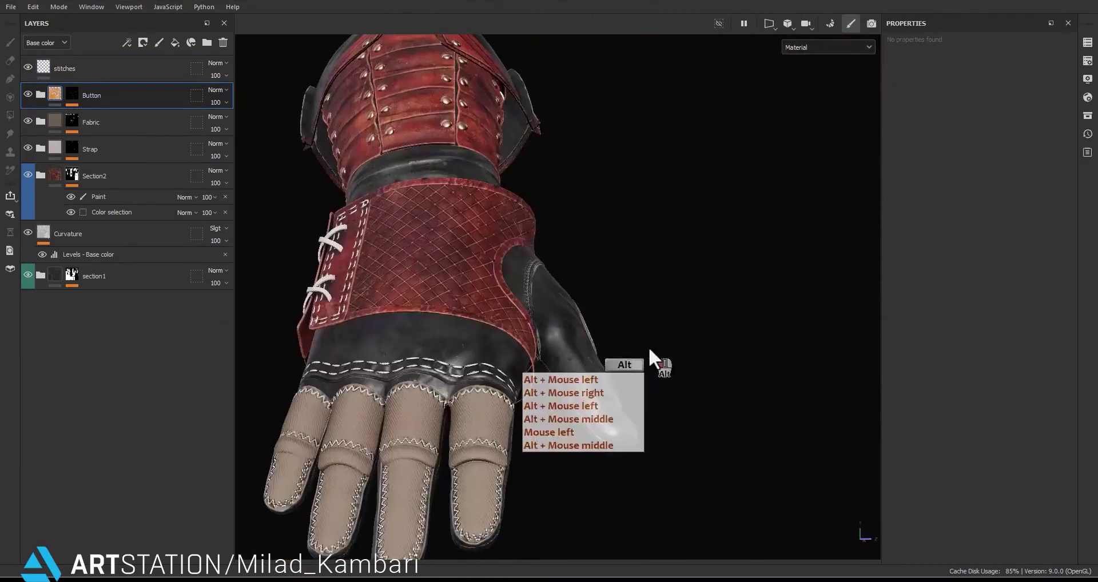
pyautogui.keyDown('alt'); pyautogui.moveTo(649, 348); pyautogui.dragTo(687, 172, button='middle'); pyautogui.keyUp('alt')
pyautogui.keyDown('alt'); pyautogui.moveTo(686, 171); pyautogui.dragTo(607, 98); pyautogui.keyUp('alt')
pyautogui.keyDown('alt'); pyautogui.moveTo(607, 97); pyautogui.dragTo(630, 180, button='right'); pyautogui.keyUp('alt')
pyautogui.keyDown('alt'); pyautogui.moveTo(630, 179); pyautogui.dragTo(578, 155); pyautogui.keyUp('alt')
pyautogui.keyDown('alt'); pyautogui.moveTo(578, 154); pyautogui.dragTo(539, 241, button='middle'); pyautogui.keyUp('alt')
pyautogui.keyDown('alt'); pyautogui.moveTo(538, 241); pyautogui.dragTo(515, 228); pyautogui.keyUp('alt')
pyautogui.keyDown('alt'); pyautogui.moveTo(515, 229); pyautogui.dragTo(492, 189, button='middle'); pyautogui.keyUp('alt')
# Select Path 2 on the stitches layer and set its stitch size to 0.34 horizontally and 0.82 vertically.
pyautogui.click(66, 62)
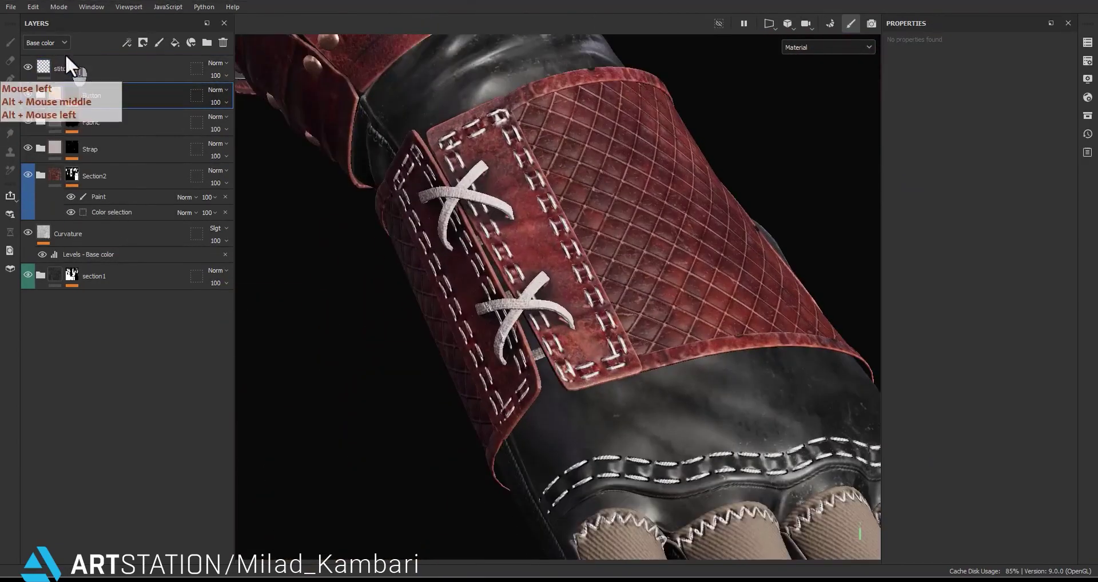
pyautogui.click(70, 64)
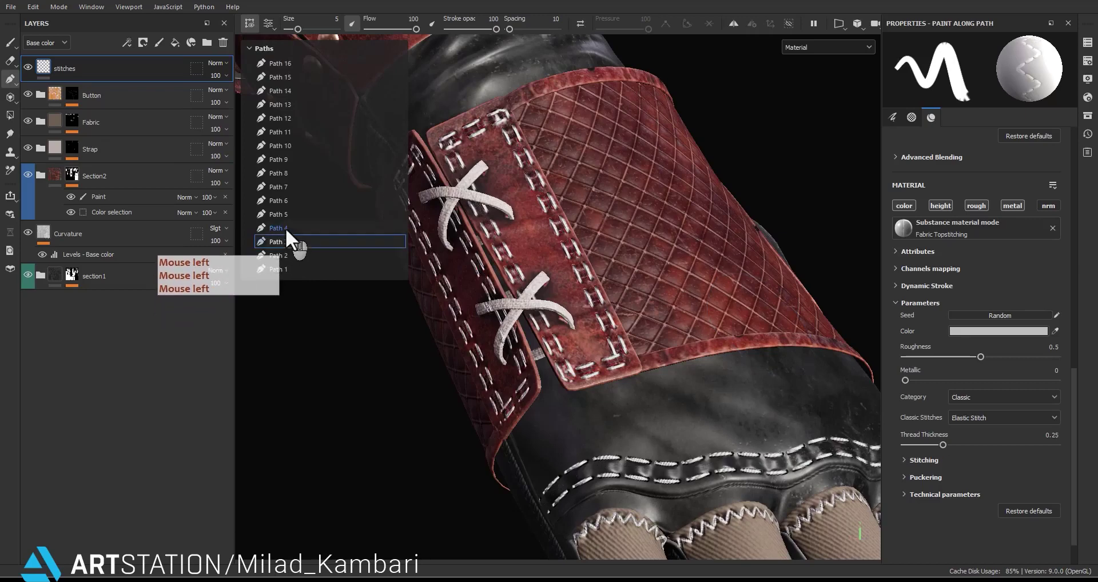
pyautogui.click(286, 227)
pyautogui.click(279, 253)
pyautogui.keyDown('alt'); pyautogui.moveTo(540, 315); pyautogui.dragTo(624, 300); pyautogui.keyUp('alt')
pyautogui.keyDown('alt'); pyautogui.moveTo(624, 300); pyautogui.dragTo(737, 341, button='middle'); pyautogui.keyUp('alt')
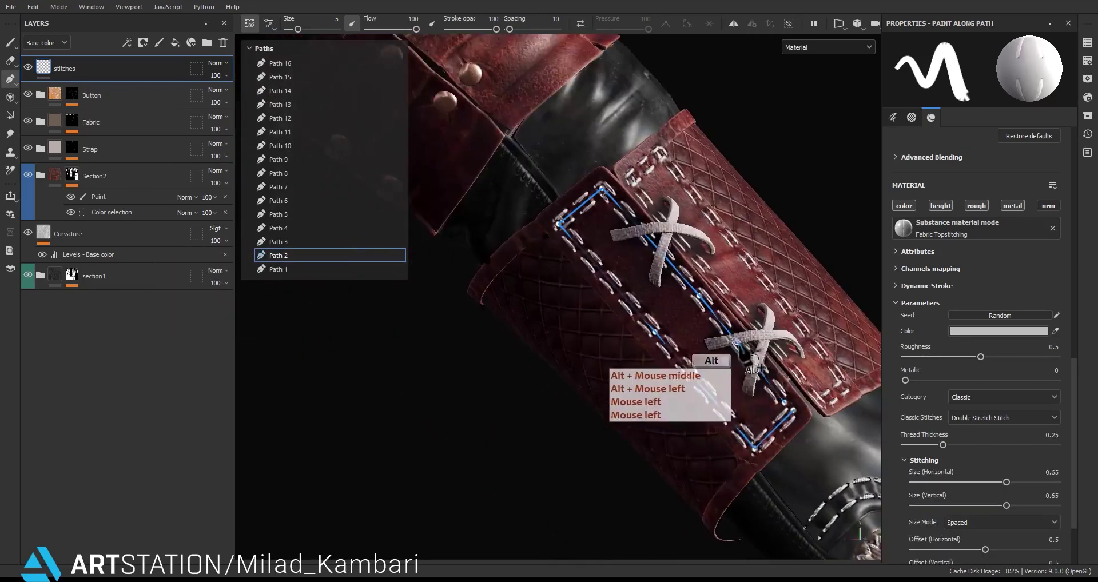
pyautogui.scroll(3, 737, 340)
pyautogui.scroll(-2, 922, 515)
pyautogui.moveTo(1007, 414); pyautogui.dragTo(1029, 431)
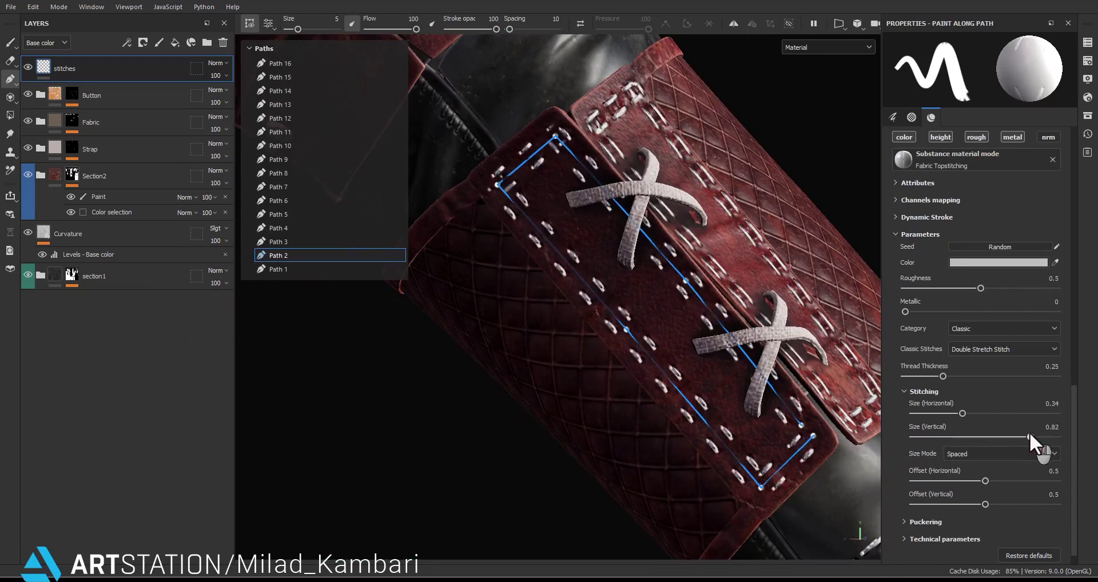
# Try a brush spacing of 23 on Path 2 and undo it.
pyautogui.scroll(2, 918, 249)
pyautogui.click(912, 290)
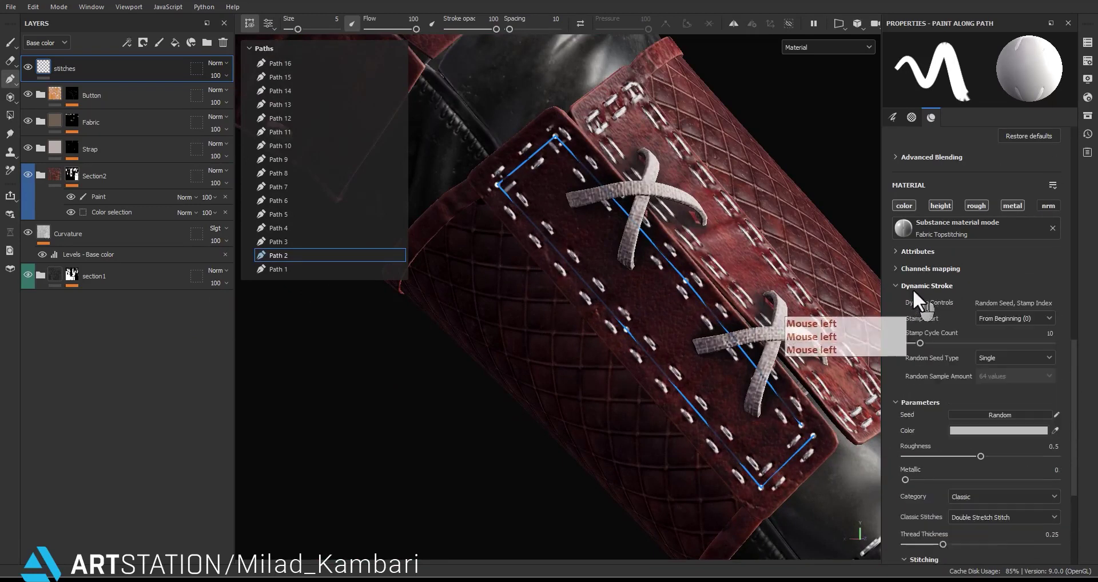
pyautogui.click(922, 282)
pyautogui.scroll(7, 912, 366)
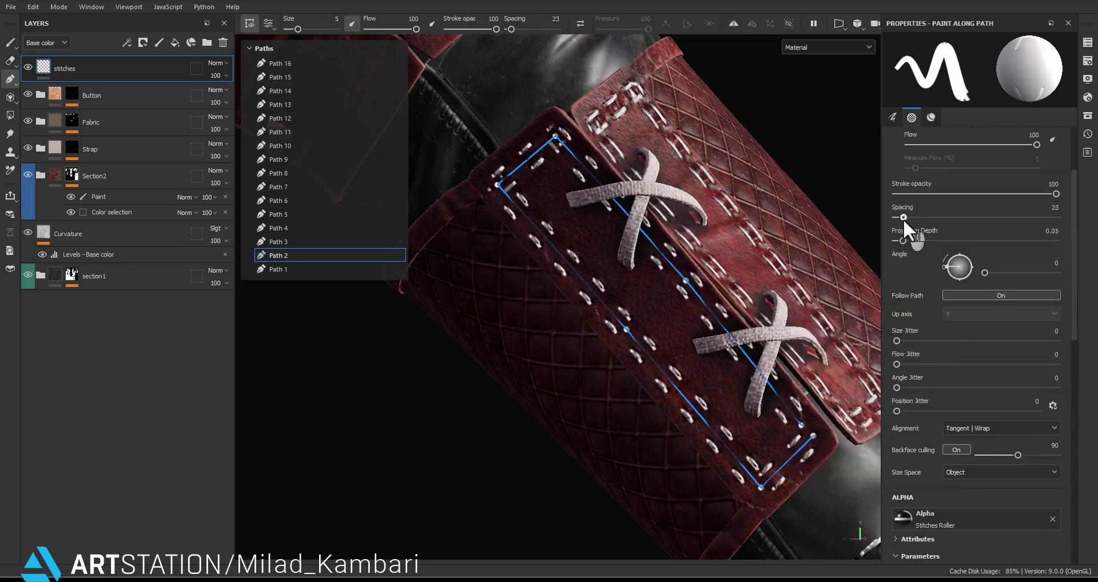
pyautogui.moveTo(901, 218)
pyautogui.mouseDown()
pyautogui.moveTo(923, 221)
pyautogui.moveTo(908, 224)
pyautogui.mouseUp()
pyautogui.hotkey('ctrl', 'z')
pyautogui.scroll(-3, 922, 412)
pyautogui.scroll(-12, 921, 413)
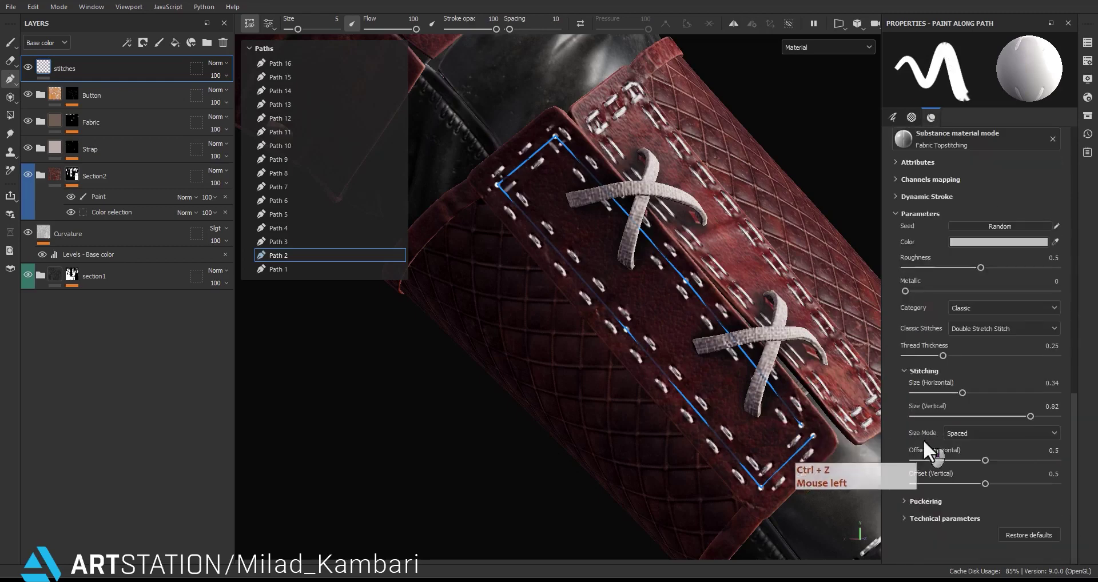
# Switch Path 2 to Straight Stitch and set its horizontal size to 0.68.
pyautogui.moveTo(787, 432)
pyautogui.keyDown('alt'); pyautogui.mouseDown()
pyautogui.moveTo(734, 368)
pyautogui.moveTo(789, 436)
pyautogui.mouseUp(); pyautogui.keyUp('alt')
pyautogui.click(979, 437)
pyautogui.click(967, 447)
pyautogui.click(978, 329)
pyautogui.click(972, 343)
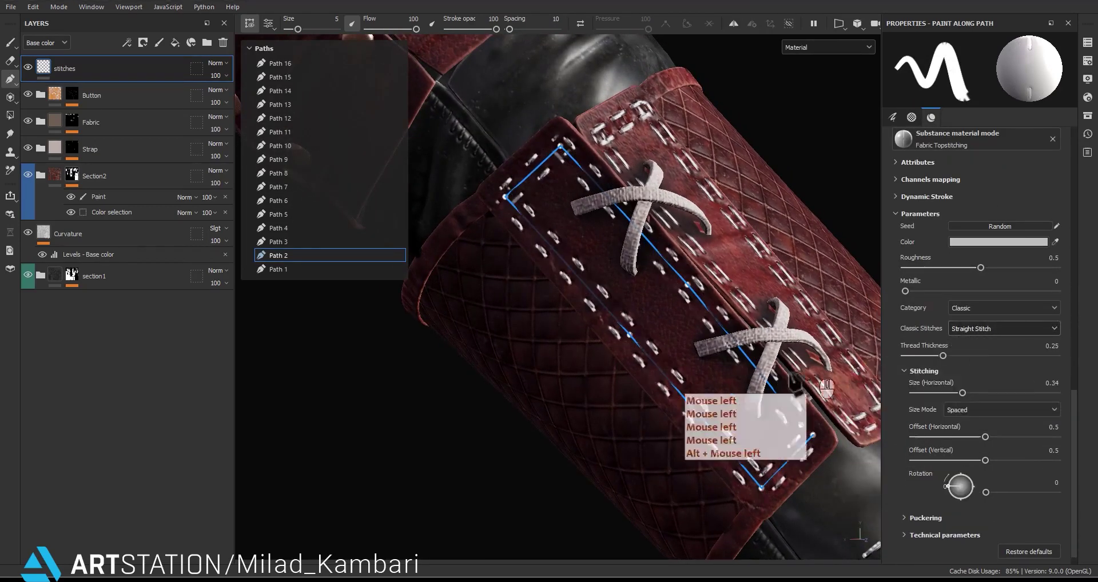
pyautogui.keyDown('alt'); pyautogui.moveTo(821, 379); pyautogui.dragTo(845, 389); pyautogui.keyUp('alt')
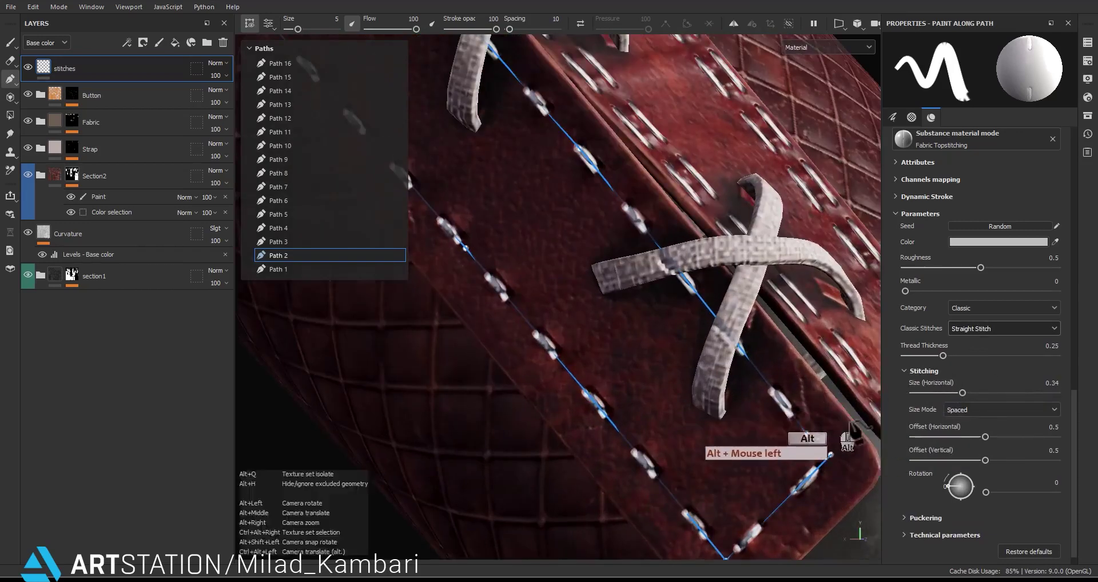
pyautogui.moveTo(964, 392); pyautogui.dragTo(1010, 391)
pyautogui.keyDown('alt'); pyautogui.moveTo(741, 408); pyautogui.dragTo(709, 424, button='right'); pyautogui.keyUp('alt')
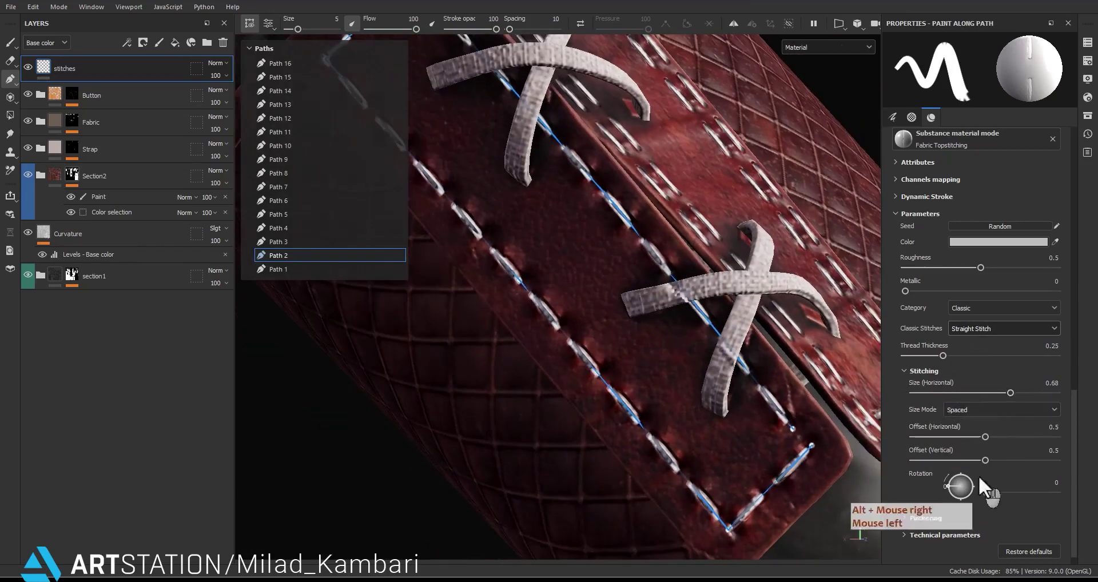
# Set Path 2's horizontal stitching offset to 0.37 and its vertical offset to 0.74.
pyautogui.scroll(-1, 938, 486)
pyautogui.click(966, 420)
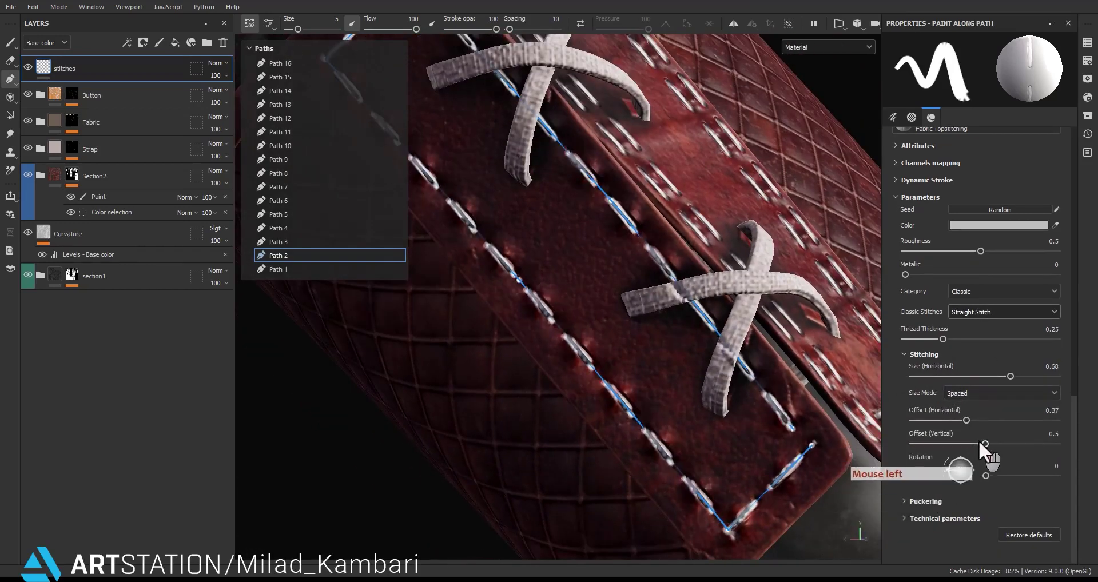
pyautogui.moveTo(979, 441); pyautogui.dragTo(1018, 443)
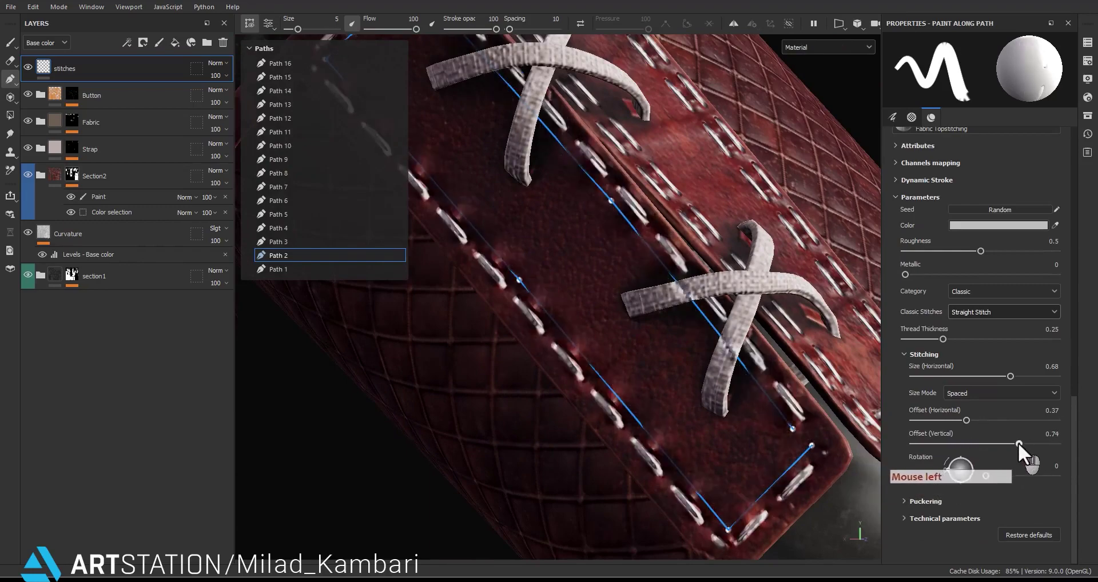
pyautogui.keyDown('alt'); pyautogui.moveTo(789, 343); pyautogui.dragTo(724, 355); pyautogui.keyUp('alt')
pyautogui.scroll(4, 699, 374)
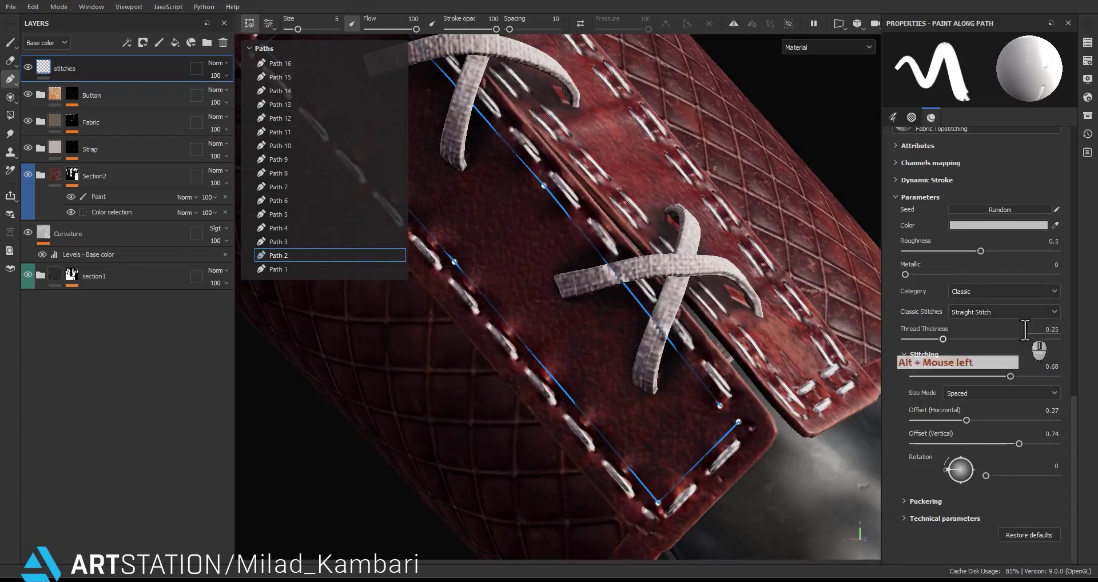
# Switch Path 1 on the other laced leather flap to Straight Stitch.
pyautogui.click(318, 266)
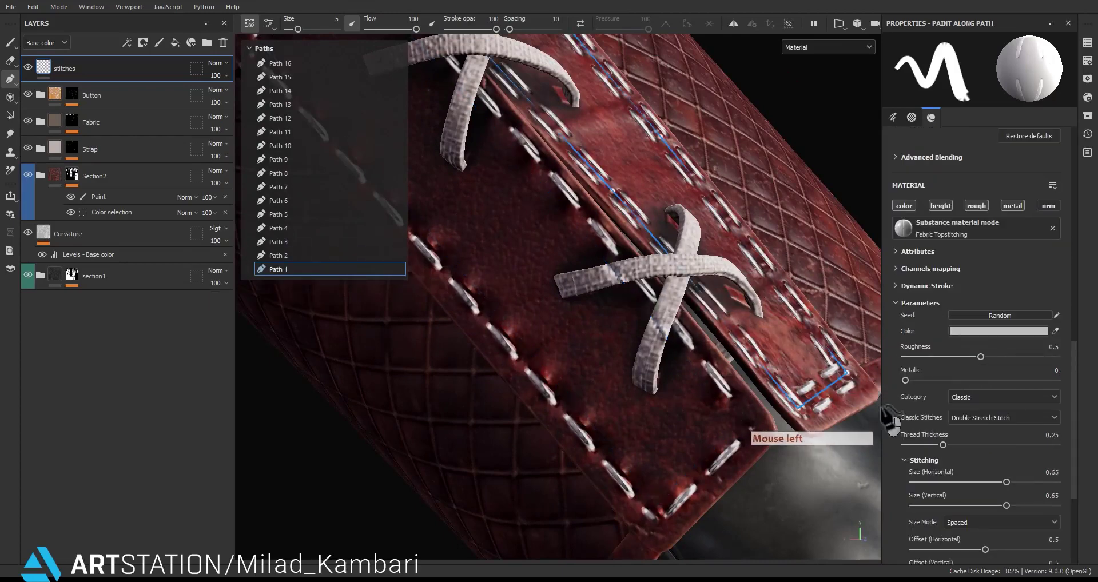
pyautogui.click(1000, 417)
pyautogui.click(977, 434)
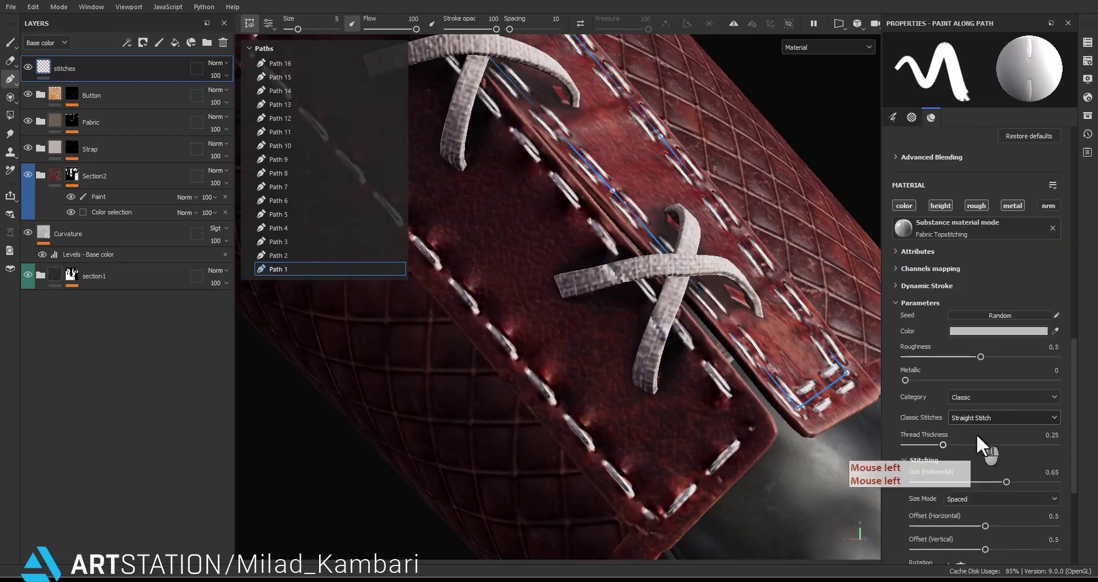
# Set Path 2's puckering type to Leather and its puckering position to 0.18.
pyautogui.click(300, 257)
pyautogui.scroll(-3, 974, 482)
pyautogui.click(983, 430)
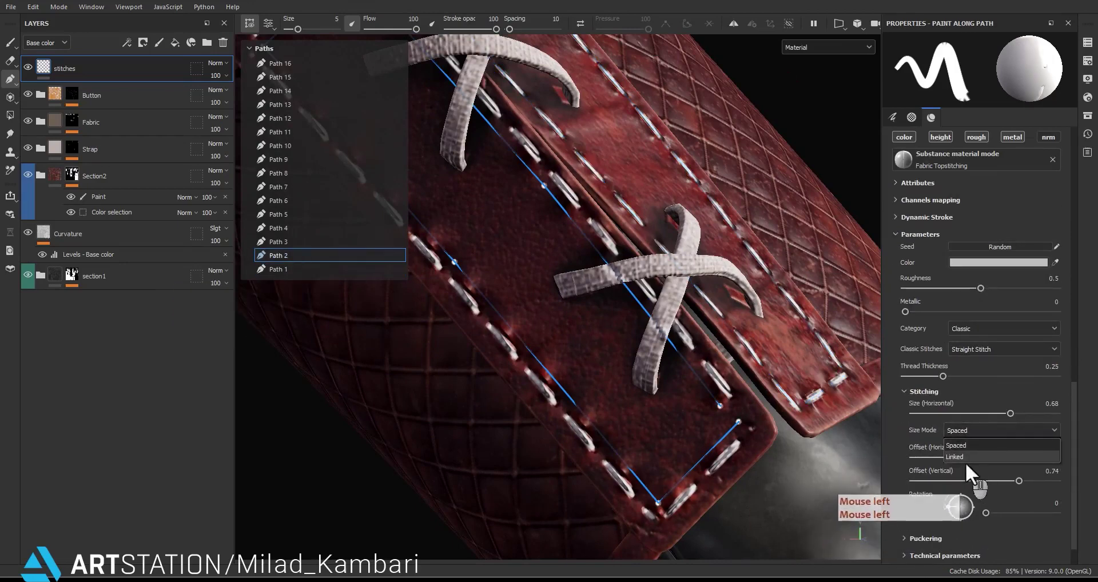
pyautogui.click(923, 558)
pyautogui.scroll(-3, 923, 544)
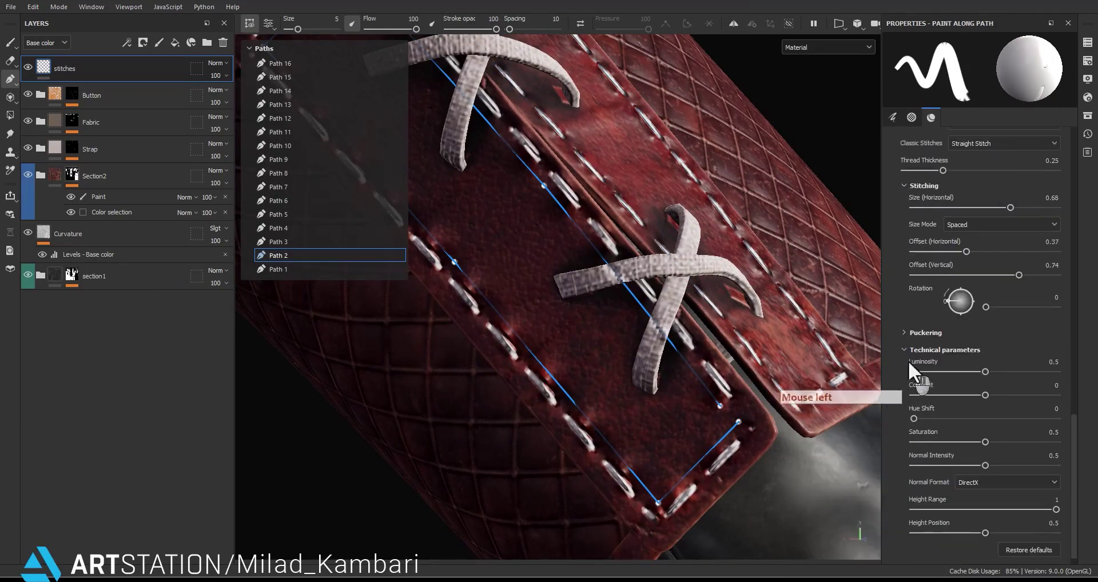
pyautogui.click(917, 334)
pyautogui.click(970, 347)
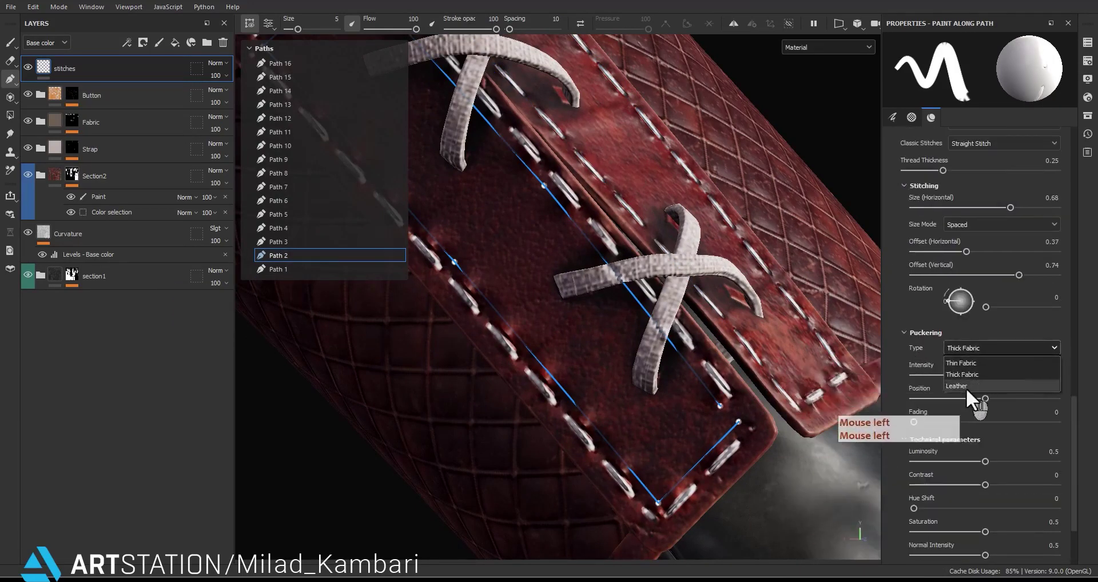
pyautogui.click(966, 387)
pyautogui.keyDown('alt'); pyautogui.moveTo(683, 415); pyautogui.dragTo(720, 395); pyautogui.keyUp('alt')
pyautogui.moveTo(990, 398); pyautogui.dragTo(938, 396)
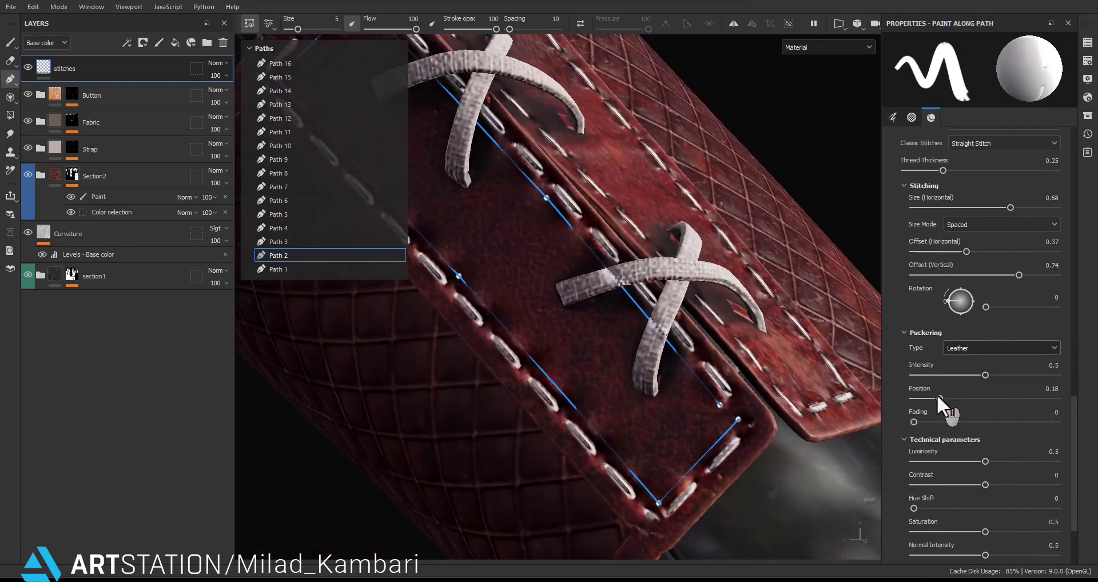
# Set the stitching size mode of both Path 2 and Path 1 to Linked.
pyautogui.keyDown('alt'); pyautogui.moveTo(732, 400); pyautogui.dragTo(785, 457); pyautogui.keyUp('alt')
pyautogui.scroll(1, 956, 294)
pyautogui.click(955, 286)
pyautogui.click(298, 267)
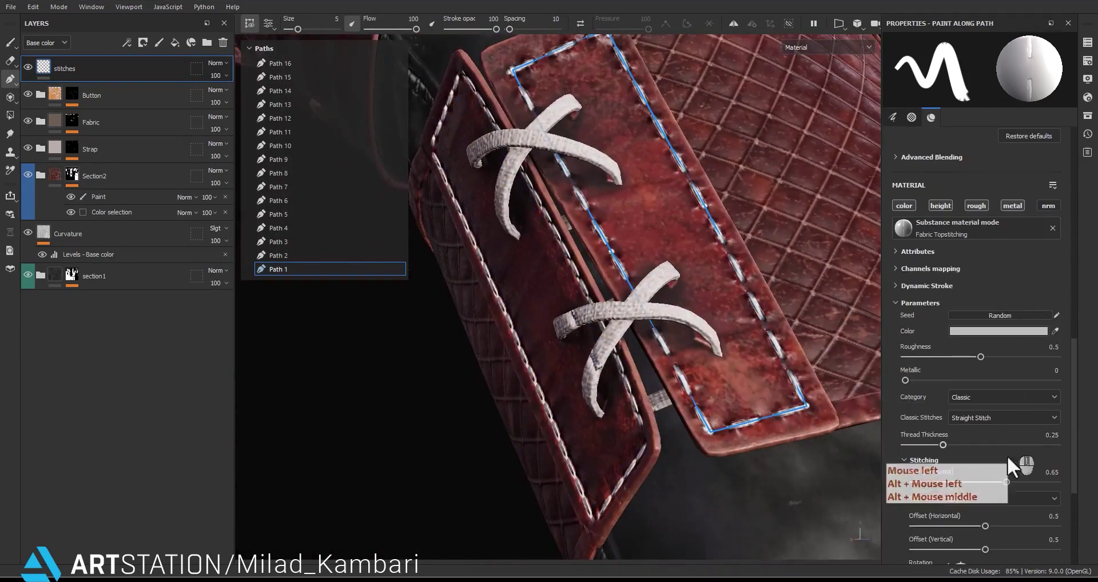
pyautogui.click(990, 499)
pyautogui.click(968, 527)
pyautogui.keyDown('alt'); pyautogui.moveTo(843, 496); pyautogui.dragTo(841, 467); pyautogui.keyUp('alt')
# Match Path 1 to Path 2 by setting its horizontal size to 0.68 and its horizontal offset to 0.37.
pyautogui.click(297, 256)
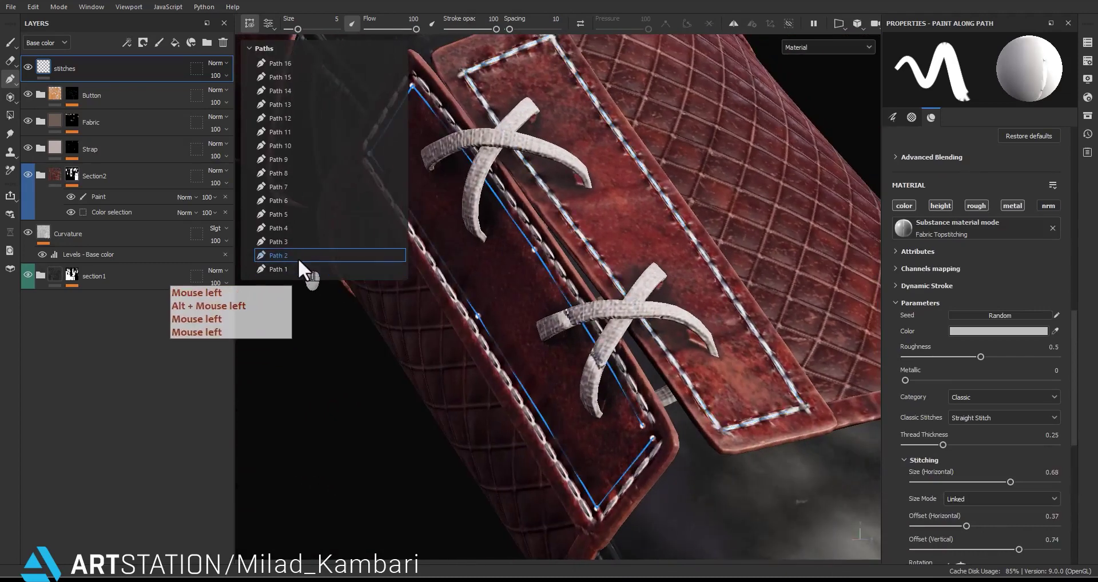
pyautogui.click(295, 268)
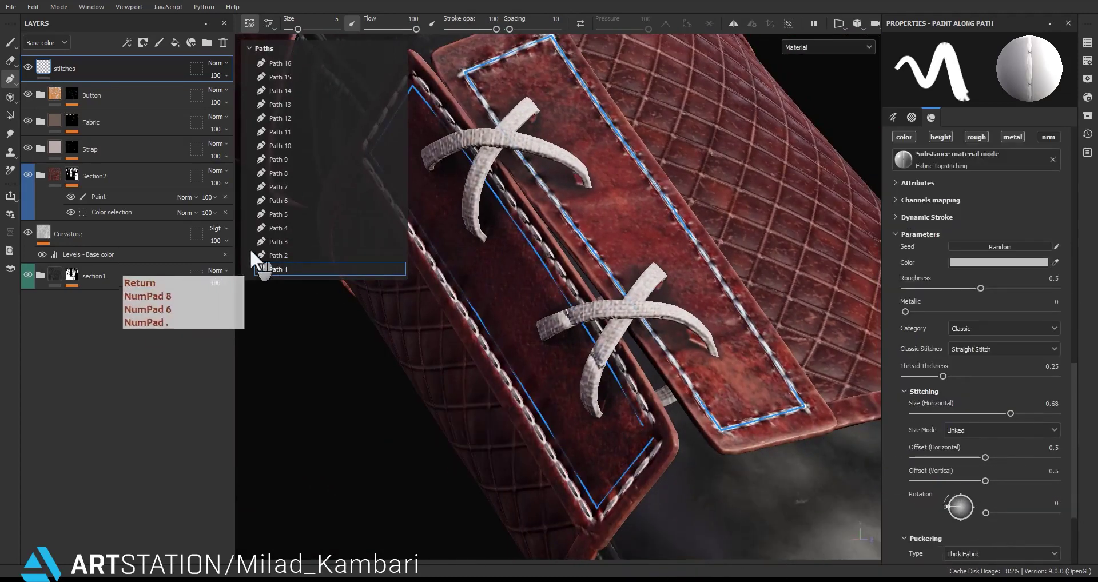
pyautogui.click(279, 255)
pyautogui.click(283, 269)
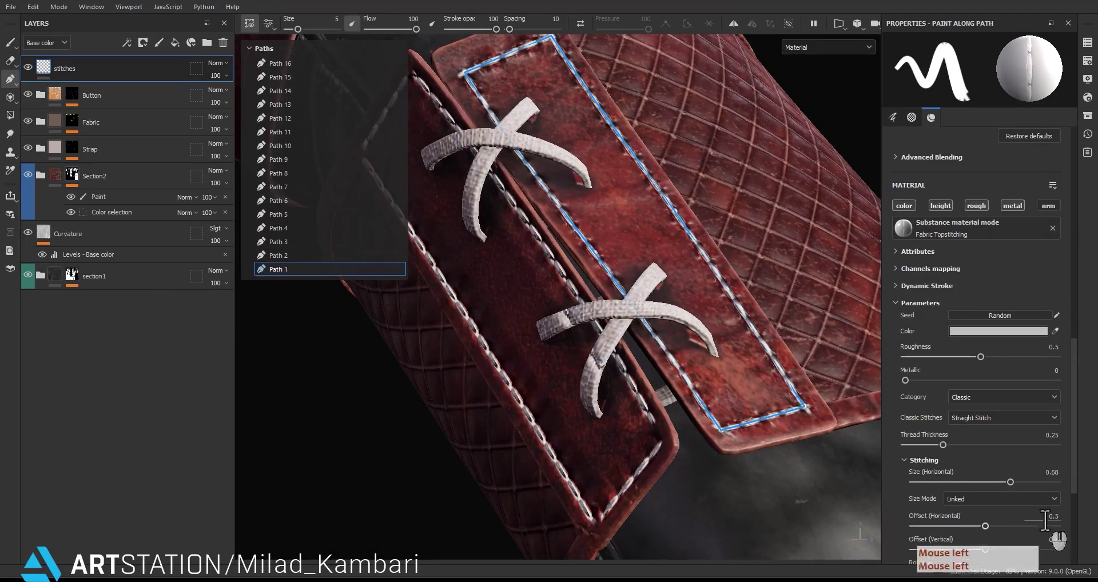
pyautogui.click(1051, 516)
pyautogui.write('.37')
pyautogui.press('Return')
# Match Path 1 to Path 2 by setting its vertical stitching offset to 0.74.
pyautogui.click(283, 256)
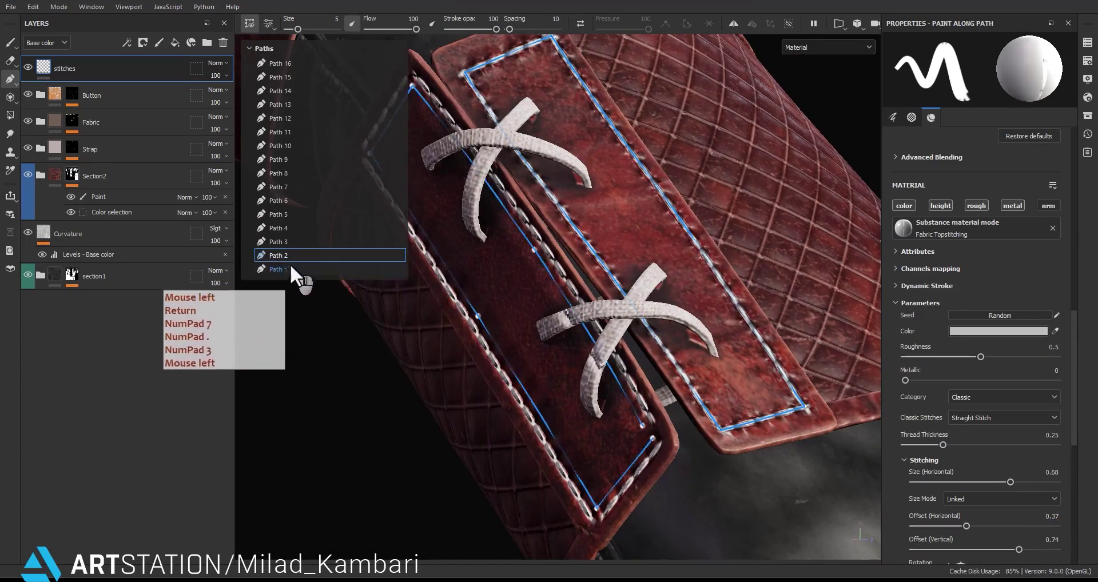
pyautogui.click(283, 269)
pyautogui.click(1050, 538)
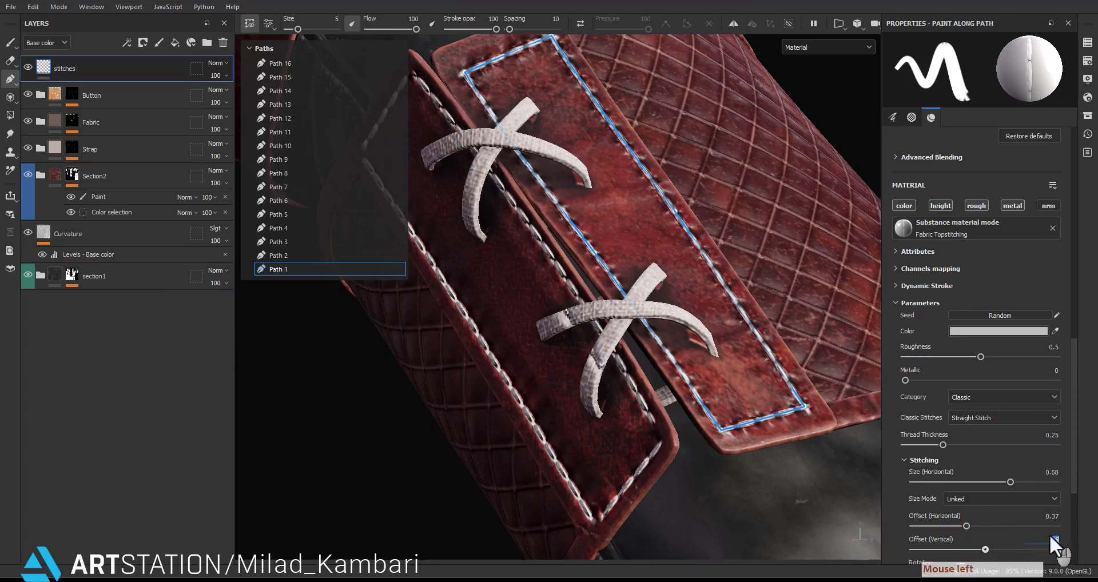
pyautogui.write('.74')
pyautogui.press('Return')
# Set Path 1's puckering type to Leather and its puckering position to 0.21.
pyautogui.scroll(-5, 1007, 515)
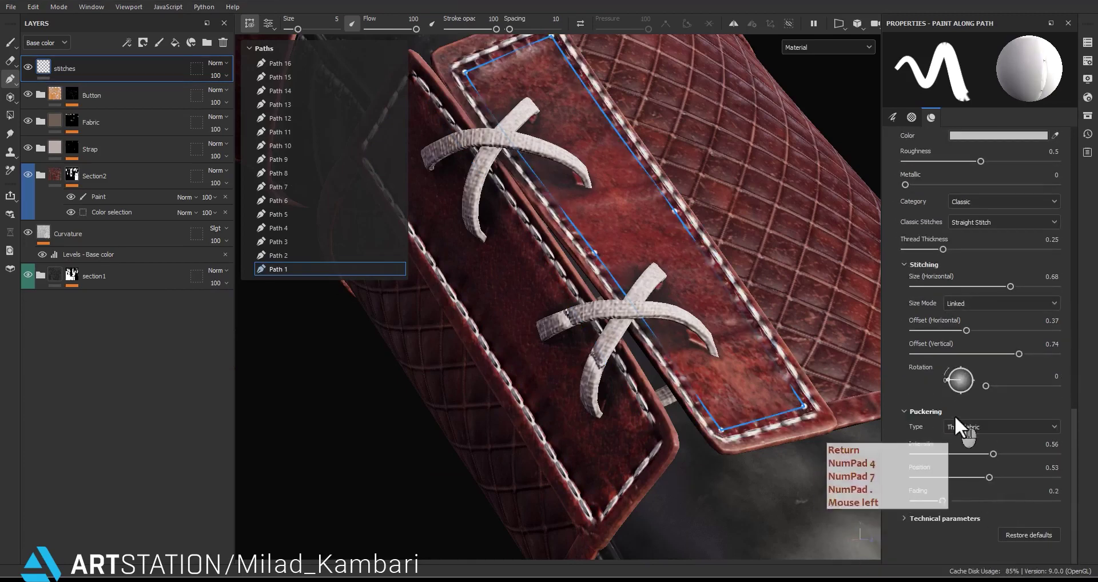
pyautogui.click(961, 426)
pyautogui.click(957, 464)
pyautogui.moveTo(959, 477); pyautogui.dragTo(943, 478)
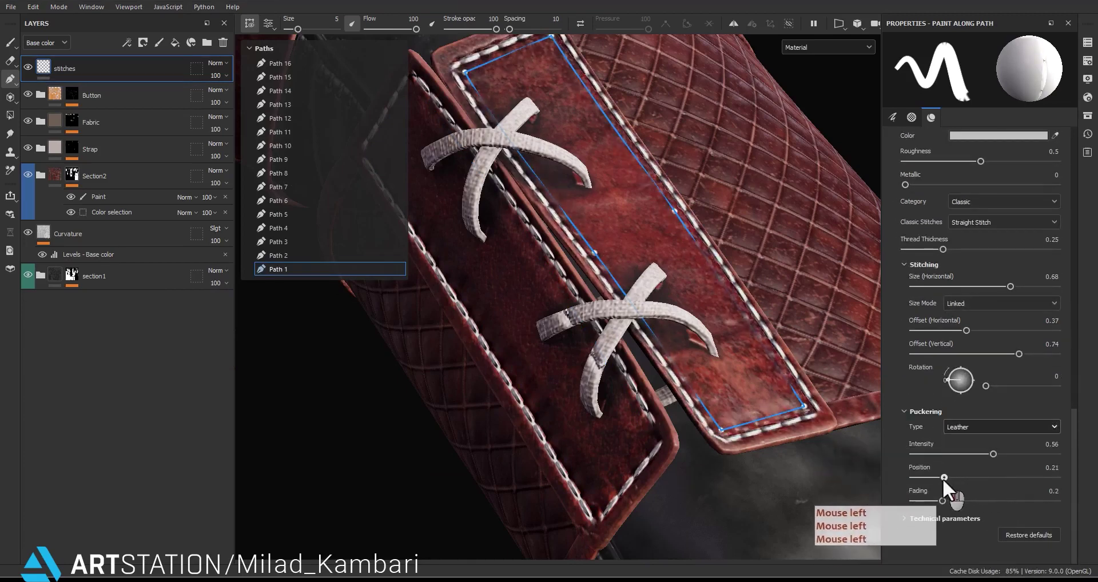
# Examine the finished stitching on the laced cuff flaps, hand and thumb from several angles, ending at the upper forearm's pointed leather flaps.
pyautogui.keyDown('alt'); pyautogui.moveTo(793, 361); pyautogui.dragTo(743, 400); pyautogui.keyUp('alt')
pyautogui.keyDown('alt'); pyautogui.moveTo(744, 400); pyautogui.dragTo(690, 252, button='right'); pyautogui.keyUp('alt')
pyautogui.keyDown('alt'); pyautogui.moveTo(689, 251); pyautogui.dragTo(614, 283); pyautogui.keyUp('alt')
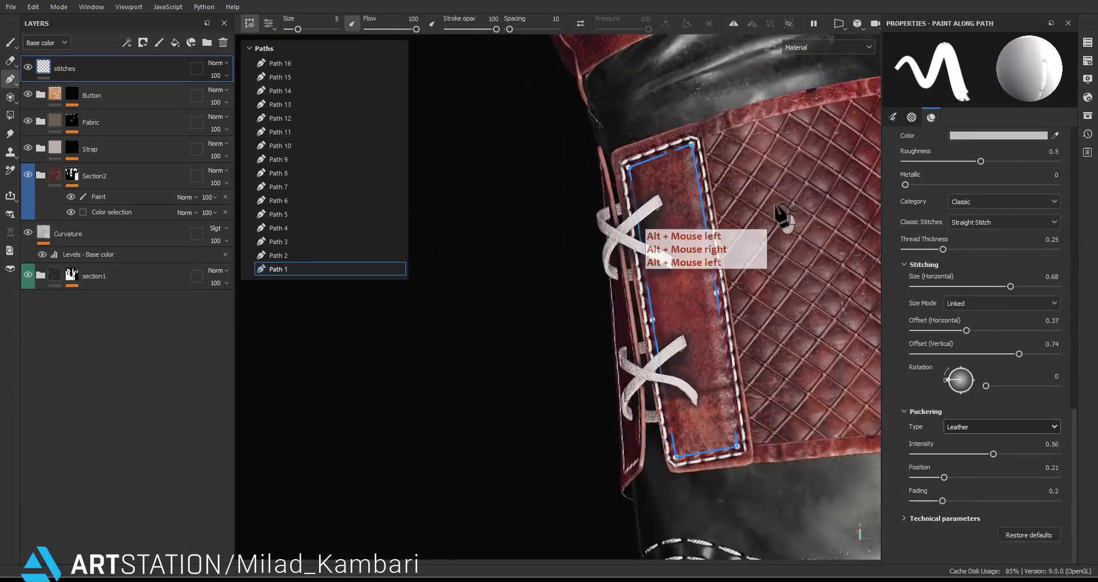
pyautogui.keyDown('alt'); pyautogui.moveTo(775, 206); pyautogui.dragTo(710, 346, button='right'); pyautogui.keyUp('alt')
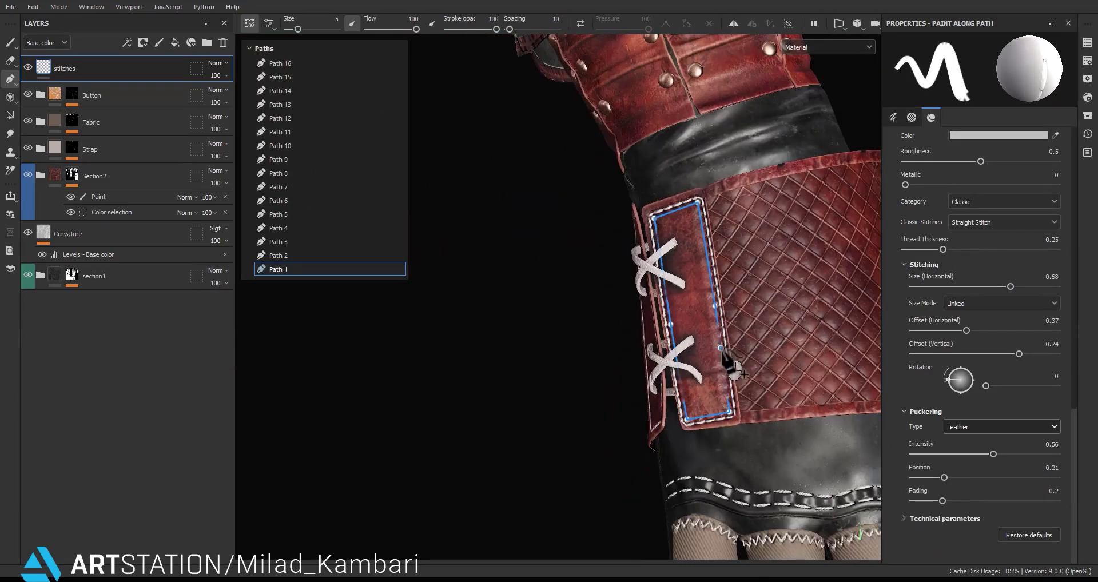
pyautogui.keyDown('alt'); pyautogui.moveTo(780, 371); pyautogui.dragTo(595, 275, button='middle'); pyautogui.keyUp('alt')
pyautogui.keyDown('alt'); pyautogui.moveTo(594, 275); pyautogui.dragTo(522, 366); pyautogui.keyUp('alt')
pyautogui.keyDown('alt'); pyautogui.moveTo(783, 281); pyautogui.dragTo(706, 366, button='middle'); pyautogui.keyUp('alt')
pyautogui.keyDown('alt'); pyautogui.moveTo(706, 366); pyautogui.dragTo(557, 383); pyautogui.keyUp('alt')
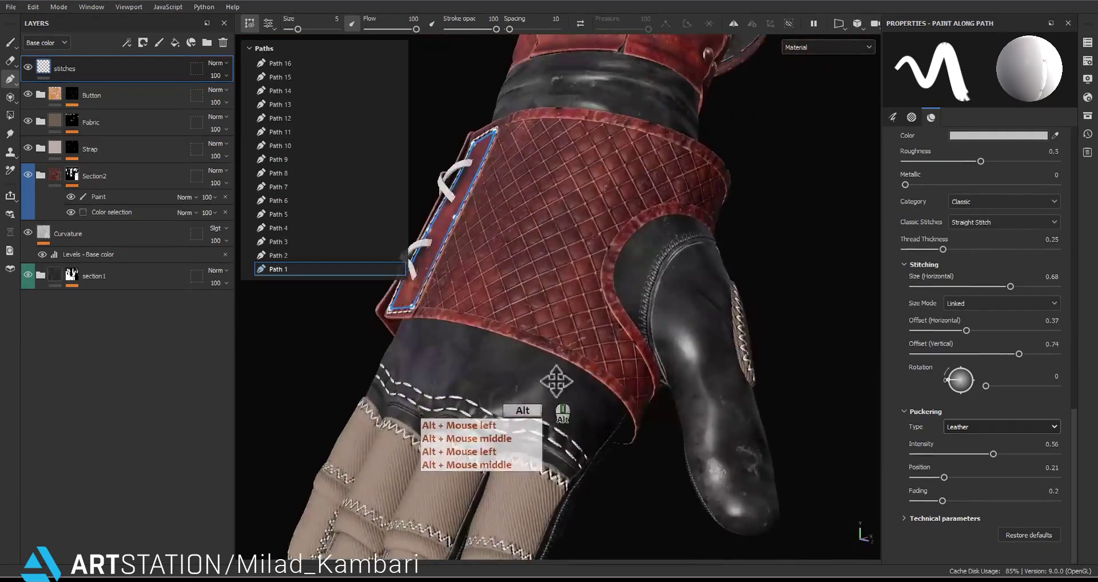
pyautogui.keyDown('alt'); pyautogui.moveTo(557, 383); pyautogui.dragTo(584, 348, button='middle'); pyautogui.keyUp('alt')
pyautogui.keyDown('alt'); pyautogui.moveTo(583, 349); pyautogui.dragTo(612, 336); pyautogui.keyUp('alt')
pyautogui.keyDown('alt'); pyautogui.moveTo(612, 336); pyautogui.dragTo(658, 300, button='middle'); pyautogui.keyUp('alt')
pyautogui.keyDown('alt'); pyautogui.moveTo(658, 300); pyautogui.dragTo(707, 297); pyautogui.keyUp('alt')
pyautogui.keyDown('alt'); pyautogui.moveTo(708, 298); pyautogui.dragTo(749, 206, button='right'); pyautogui.keyUp('alt')
pyautogui.keyDown('alt'); pyautogui.moveTo(749, 206); pyautogui.dragTo(739, 304, button='middle'); pyautogui.keyUp('alt')
pyautogui.keyDown('alt'); pyautogui.moveTo(739, 304); pyautogui.dragTo(571, 231); pyautogui.keyUp('alt')
pyautogui.keyDown('alt'); pyautogui.moveTo(571, 231); pyautogui.dragTo(515, 320, button='middle'); pyautogui.keyUp('alt')
pyautogui.keyDown('alt'); pyautogui.moveTo(515, 320); pyautogui.dragTo(836, 354); pyautogui.keyUp('alt')
pyautogui.keyDown('alt'); pyautogui.moveTo(738, 229); pyautogui.dragTo(719, 335, button='middle'); pyautogui.keyUp('alt')
pyautogui.scroll(3, 703, 329)
pyautogui.keyDown('alt'); pyautogui.moveTo(475, 226); pyautogui.dragTo(477, 241, button='middle'); pyautogui.keyUp('alt')
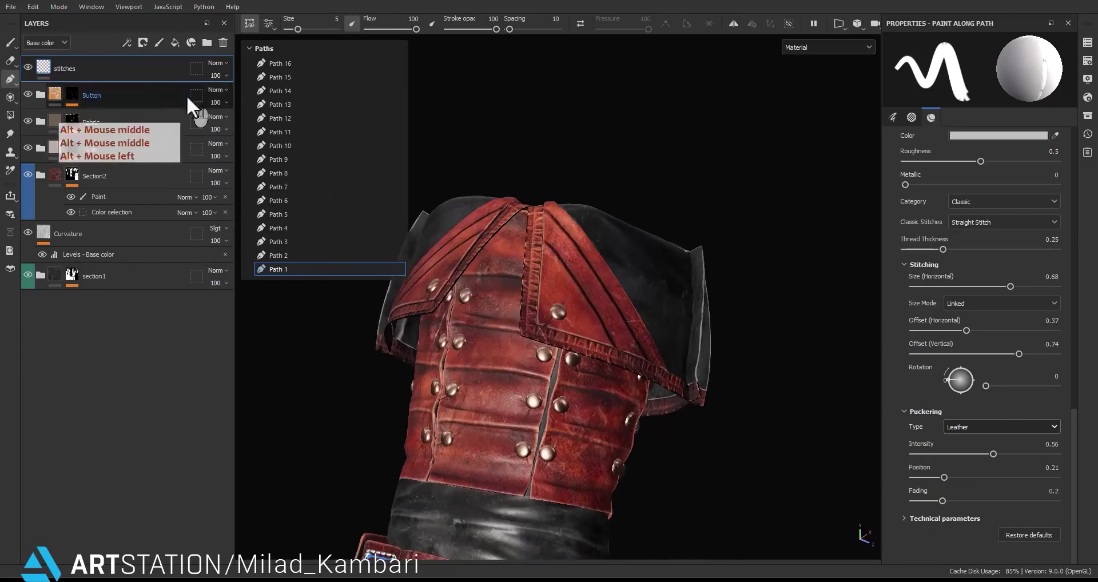
# Start a new path on the stitches layer and draw it along the innermost fold of the pointed leather flap, beside the round button.
pyautogui.click(191, 97)
pyautogui.click(150, 72)
pyautogui.scroll(4, 492, 244)
pyautogui.keyDown('alt'); pyautogui.moveTo(514, 263); pyautogui.dragTo(568, 307); pyautogui.keyUp('alt')
pyautogui.keyDown('alt'); pyautogui.moveTo(569, 307); pyautogui.dragTo(543, 292, button='right'); pyautogui.keyUp('alt')
pyautogui.keyDown('alt'); pyautogui.moveTo(544, 292); pyautogui.dragTo(603, 253); pyautogui.keyUp('alt')
pyautogui.scroll(3, 603, 254)
pyautogui.keyDown('alt'); pyautogui.moveTo(603, 254); pyautogui.dragTo(599, 271, button='middle'); pyautogui.keyUp('alt')
pyautogui.click(564, 176)
pyautogui.click(615, 466)
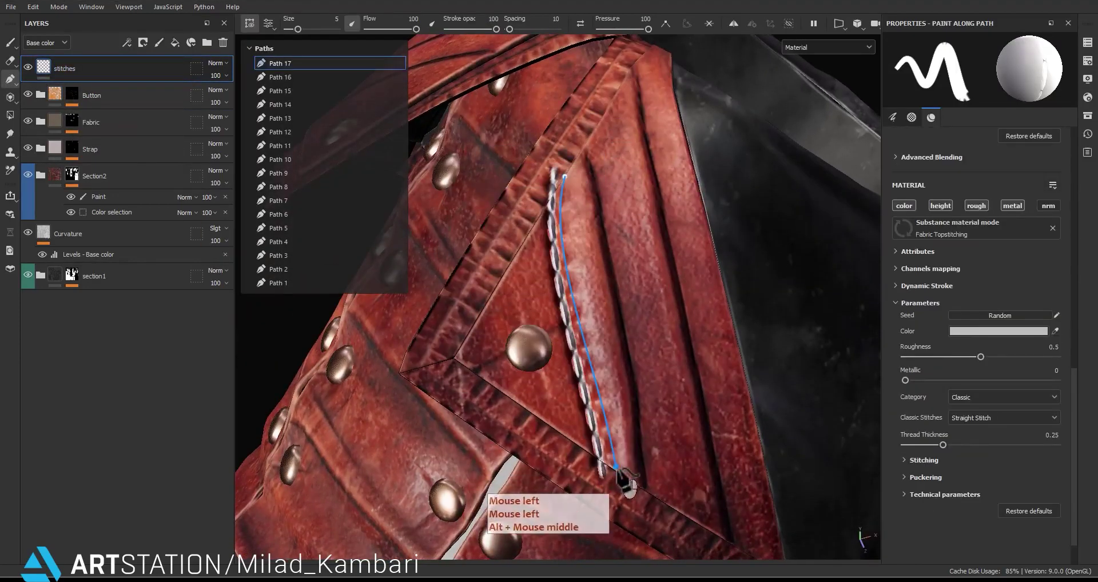
# Straighten the new path and move both of its end points closer to the innermost fold.
pyautogui.click(615, 468)
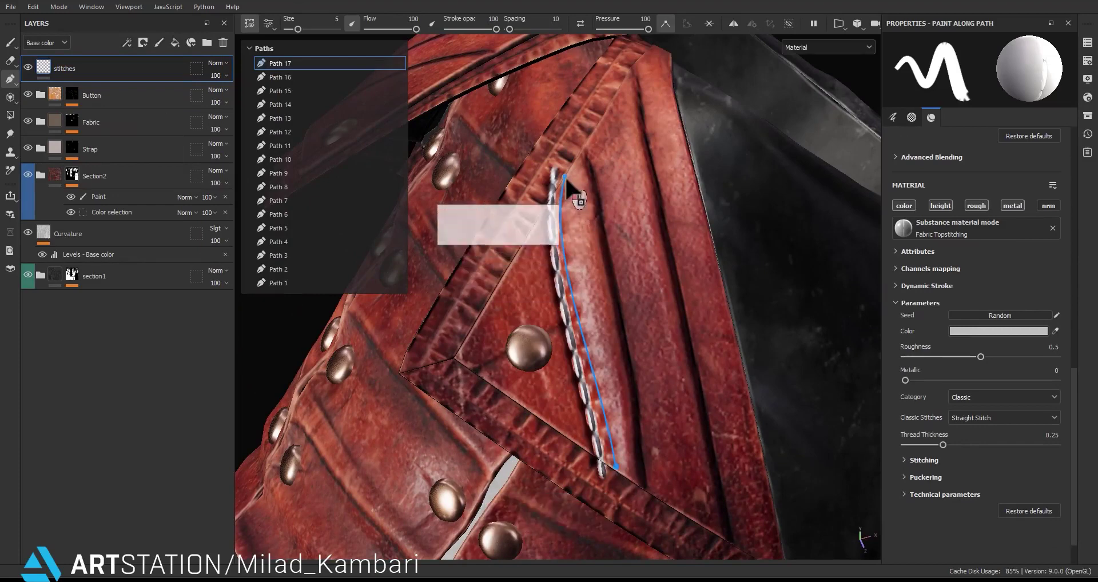
pyautogui.click(617, 467)
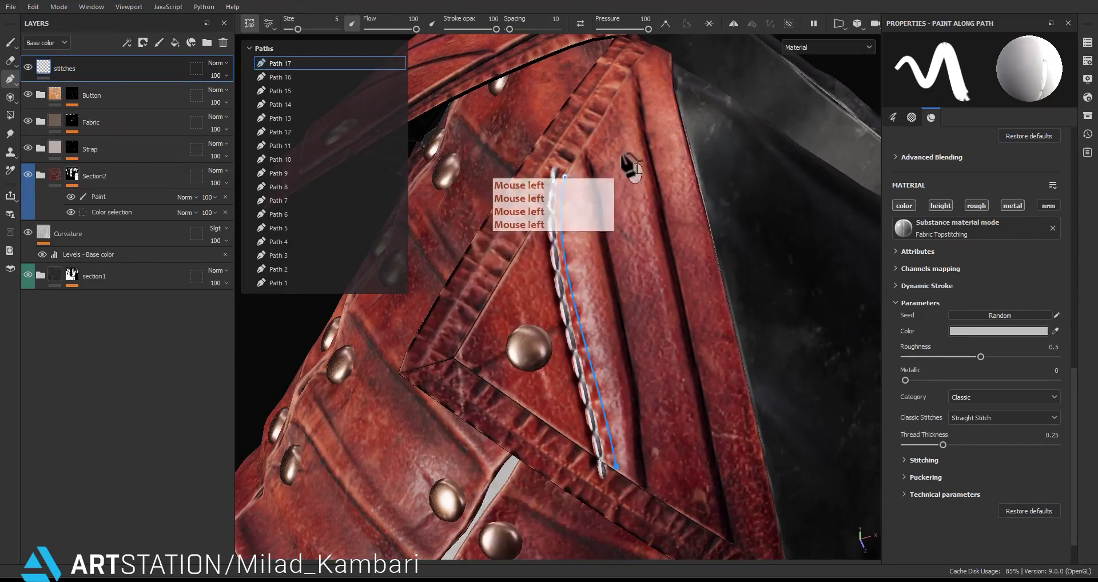
pyautogui.moveTo(564, 176); pyautogui.dragTo(587, 181)
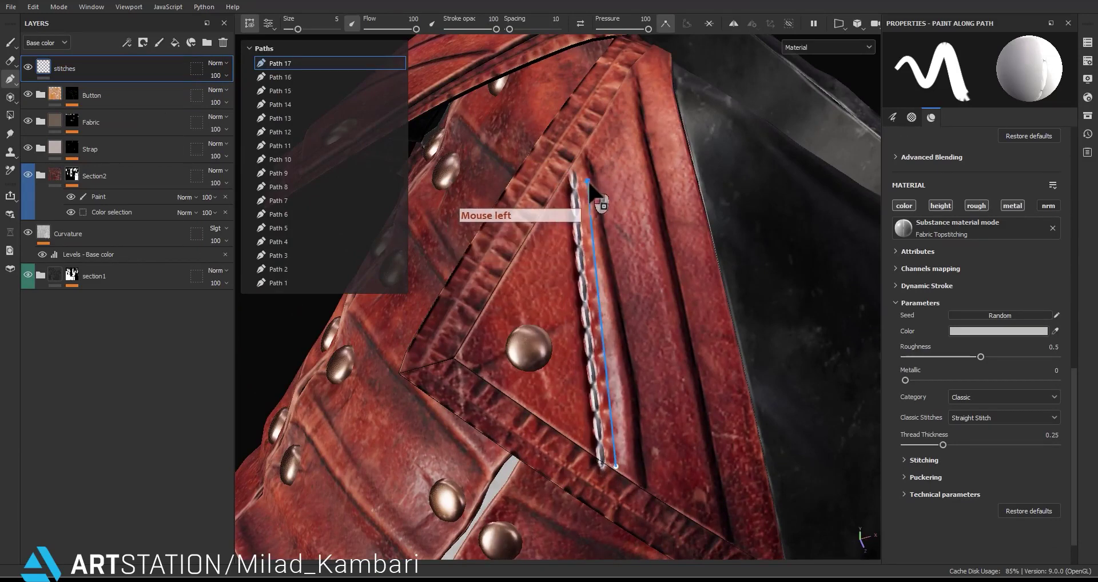
pyautogui.moveTo(629, 470); pyautogui.dragTo(633, 464)
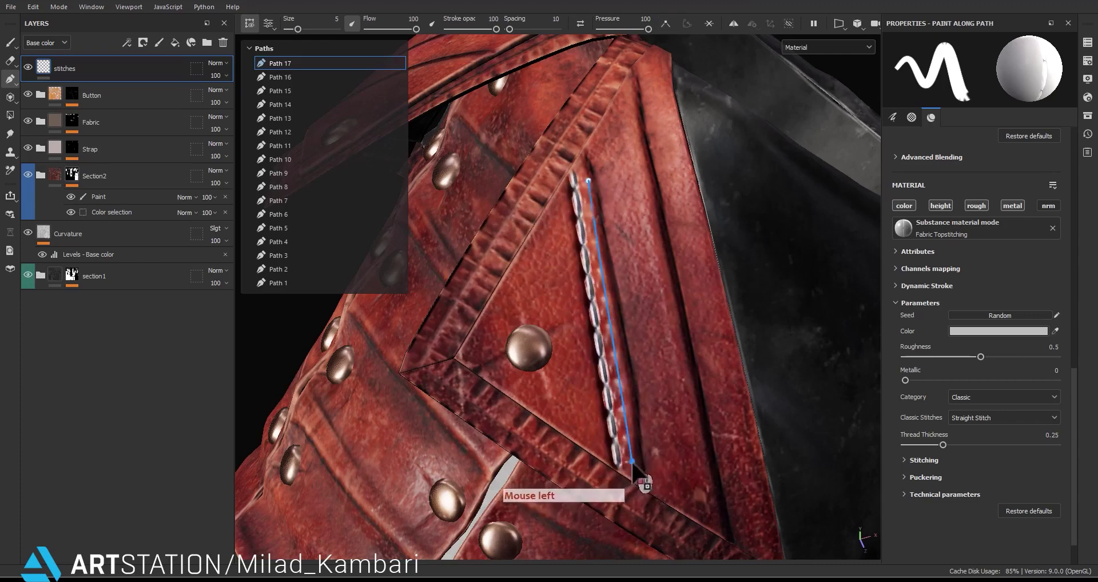
pyautogui.click(604, 190)
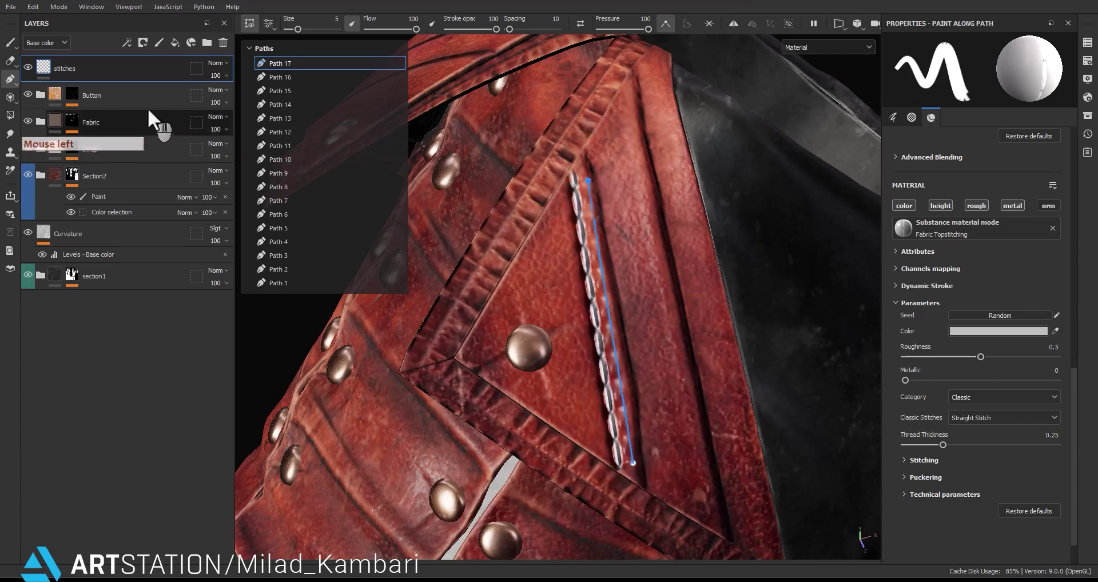
# Start another path on the stitches layer and draw it with three points along the same flap's second fold.
pyautogui.click(147, 103)
pyautogui.click(137, 60)
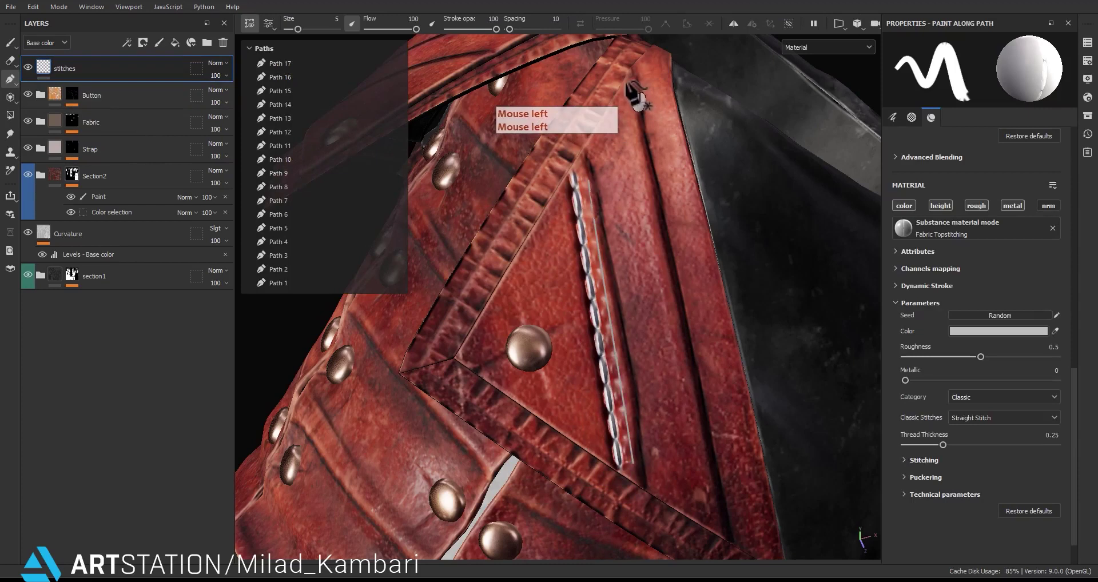
pyautogui.click(623, 79)
pyautogui.click(665, 284)
pyautogui.click(717, 533)
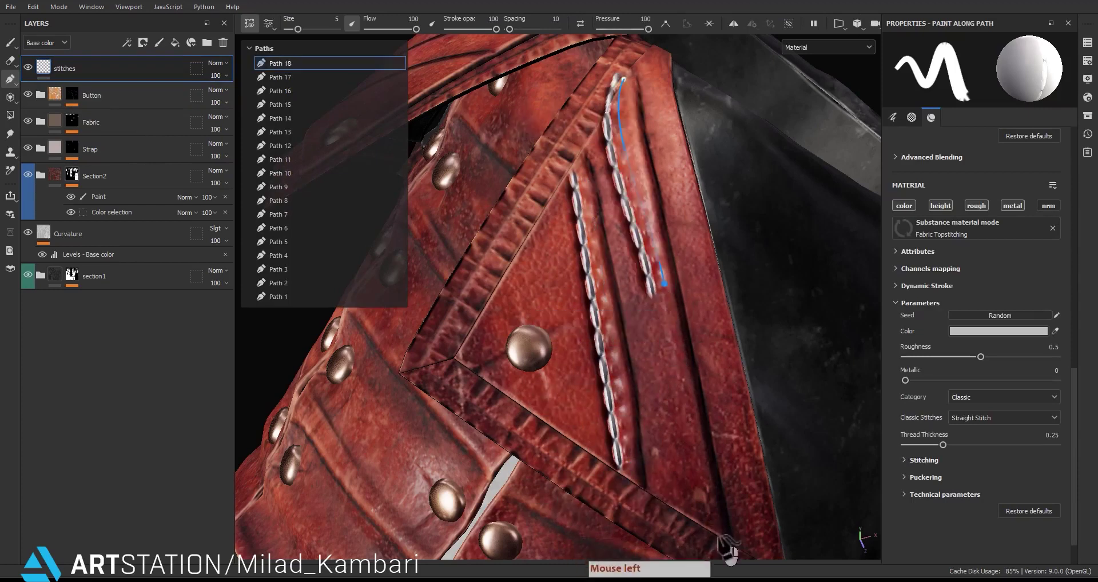
# Adjust the upper end and middle points of the second path so its stitching follows the fold.
pyautogui.click(664, 284)
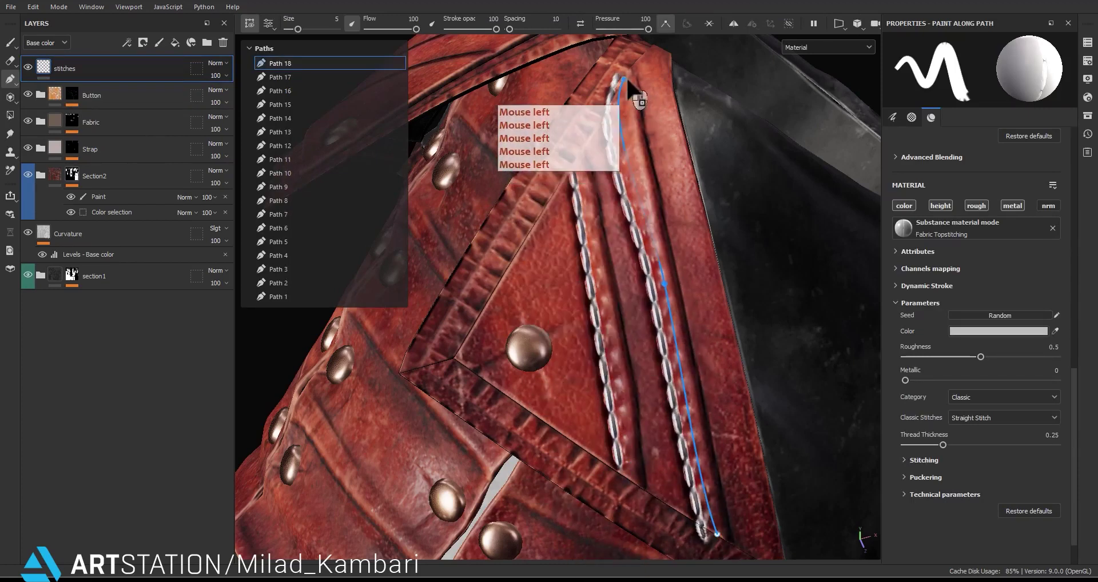
pyautogui.moveTo(627, 80); pyautogui.dragTo(623, 86)
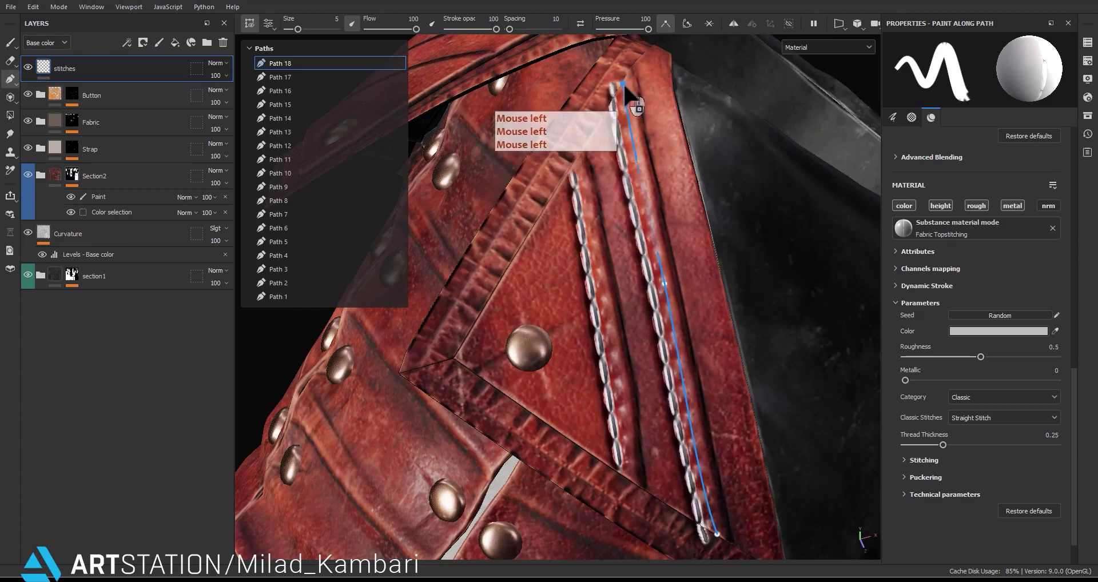
pyautogui.doubleClick(623, 84)
pyautogui.doubleClick(664, 284)
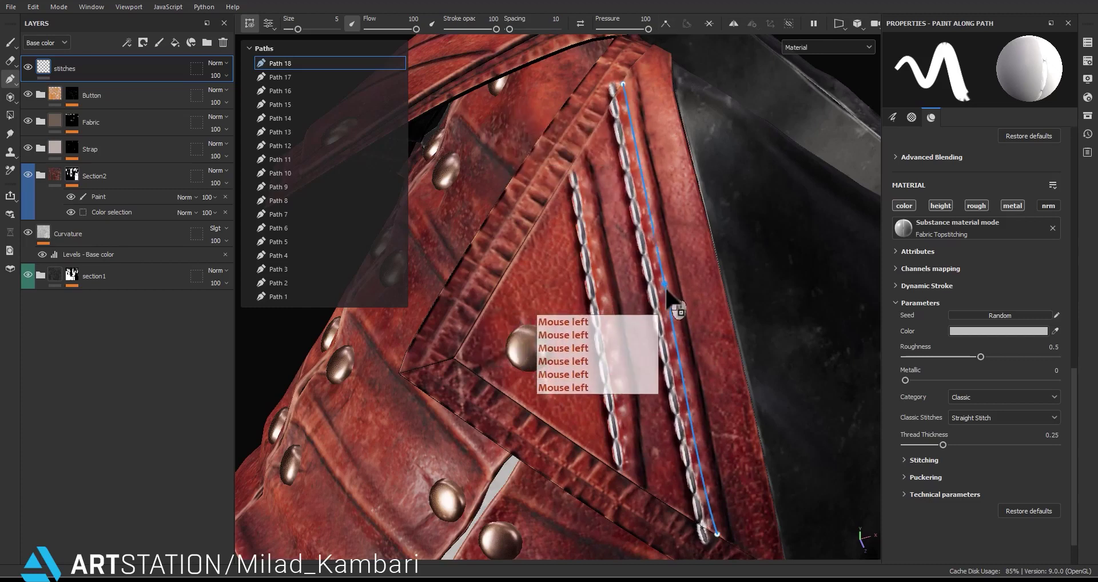
pyautogui.moveTo(667, 291); pyautogui.dragTo(676, 298)
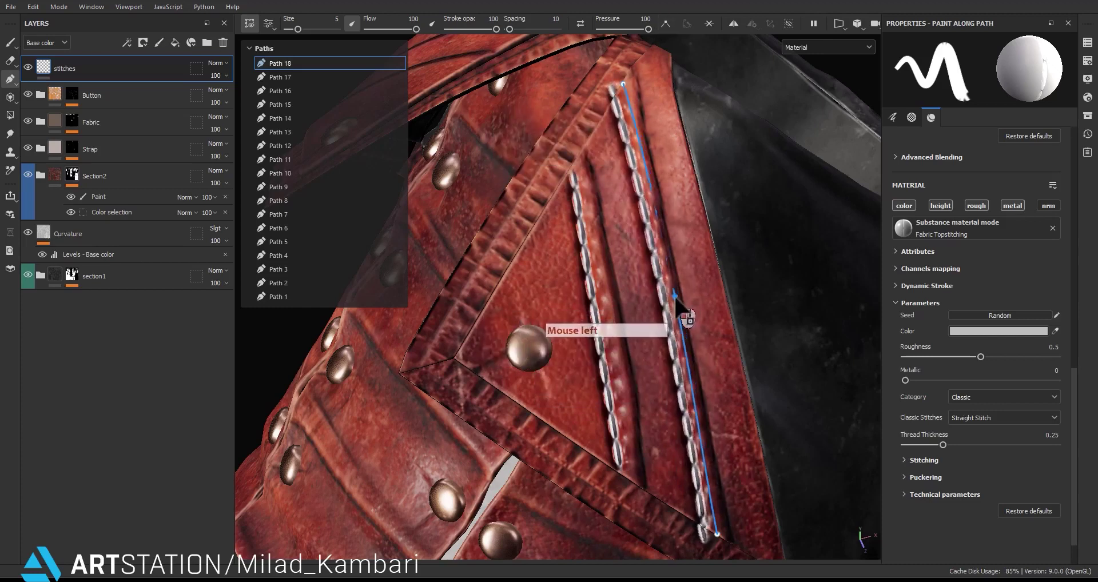
pyautogui.moveTo(625, 87); pyautogui.dragTo(630, 92)
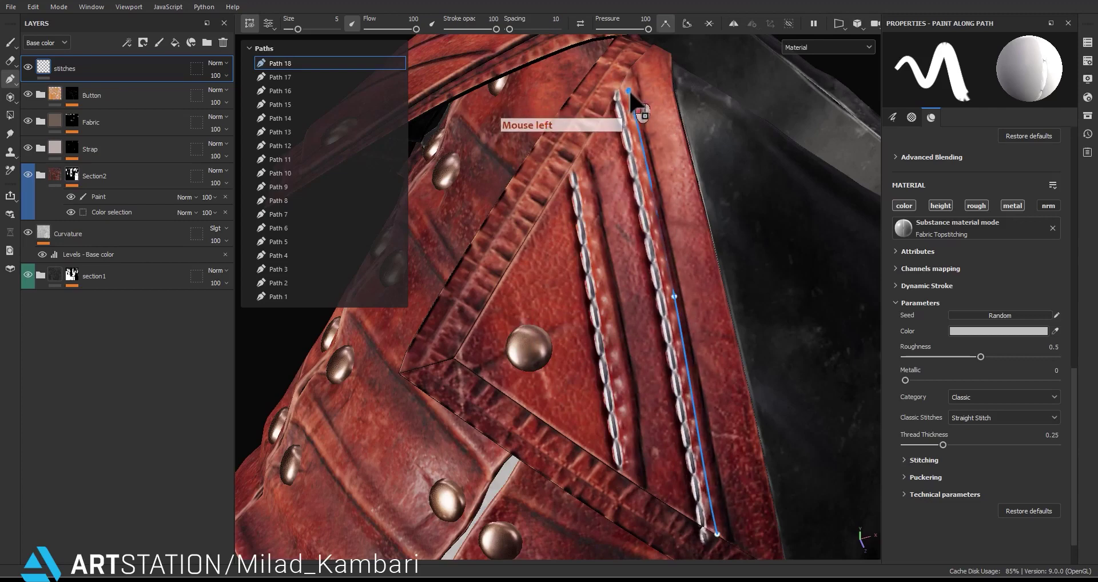
pyautogui.keyDown('alt'); pyautogui.moveTo(705, 421); pyautogui.dragTo(709, 402); pyautogui.keyUp('alt')
pyautogui.keyDown('alt'); pyautogui.moveTo(709, 402); pyautogui.dragTo(654, 413, button='middle'); pyautogui.keyUp('alt')
pyautogui.scroll(-5, 705, 359)
pyautogui.keyDown('alt'); pyautogui.moveTo(654, 413); pyautogui.dragTo(863, 436); pyautogui.keyUp('alt')
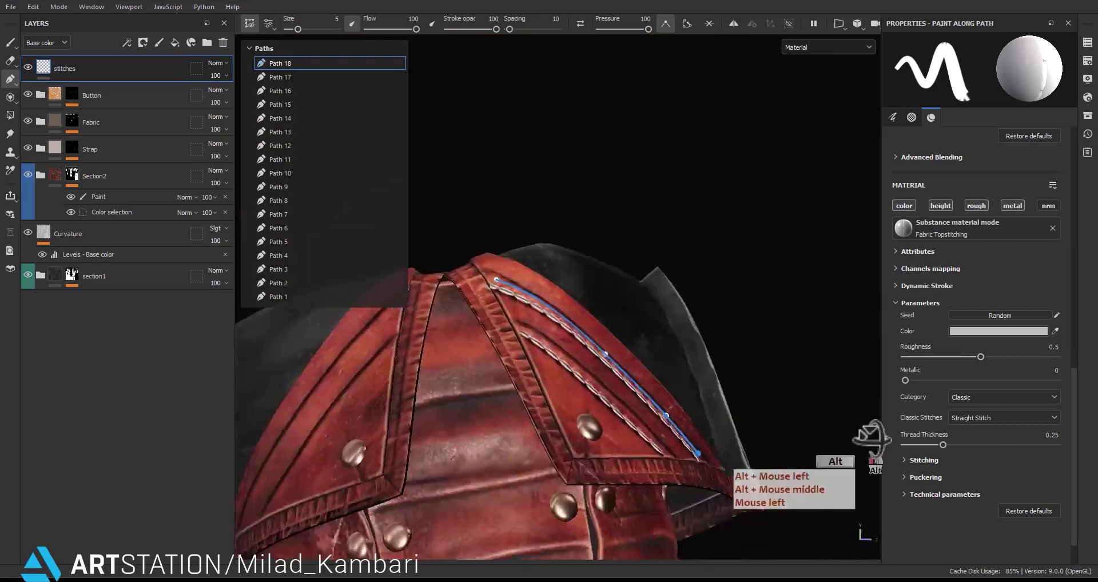
# Draw a new path on the stitches layer along the innermost fold of the opposite pointed leather flap.
pyautogui.keyDown('alt'); pyautogui.moveTo(862, 437); pyautogui.dragTo(715, 404, button='middle'); pyautogui.keyUp('alt')
pyautogui.keyDown('alt'); pyautogui.moveTo(715, 403); pyautogui.dragTo(659, 389); pyautogui.keyUp('alt')
pyautogui.keyDown('alt'); pyautogui.moveTo(659, 389); pyautogui.dragTo(458, 308, button='middle'); pyautogui.keyUp('alt')
pyautogui.keyDown('alt'); pyautogui.moveTo(457, 309); pyautogui.dragTo(272, 236); pyautogui.keyUp('alt')
pyautogui.click(144, 88)
pyautogui.click(136, 75)
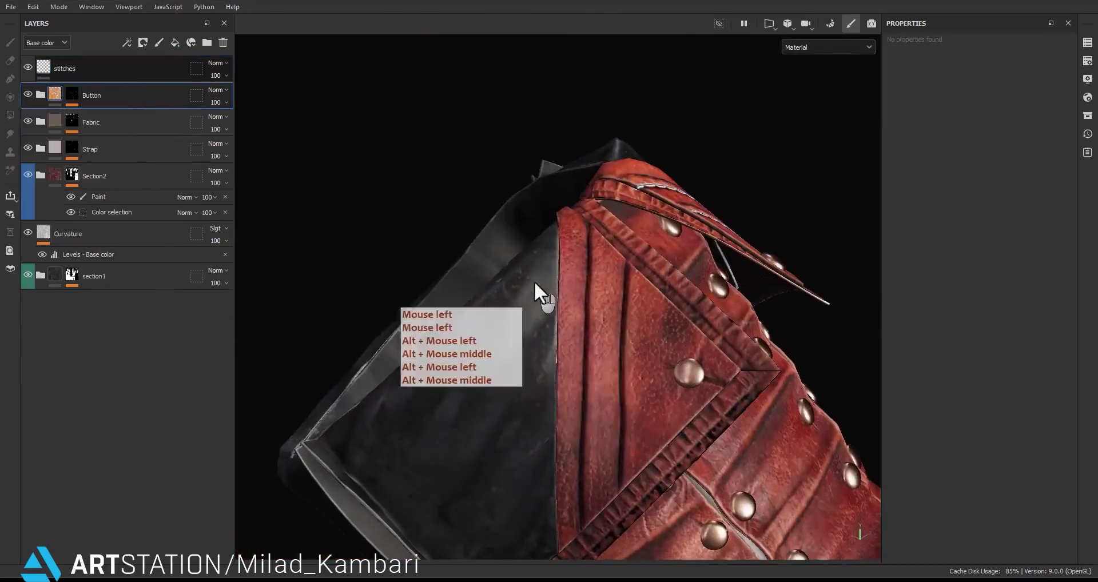
pyautogui.scroll(3, 606, 295)
pyautogui.keyDown('alt'); pyautogui.moveTo(637, 306); pyautogui.dragTo(649, 282, button='middle'); pyautogui.keyUp('alt')
pyautogui.keyDown('alt'); pyautogui.moveTo(650, 282); pyautogui.dragTo(608, 217); pyautogui.keyUp('alt')
pyautogui.keyDown('alt'); pyautogui.moveTo(608, 217); pyautogui.dragTo(607, 115, button='right'); pyautogui.keyUp('alt')
pyautogui.keyDown('alt'); pyautogui.moveTo(607, 115); pyautogui.dragTo(577, 229, button='middle'); pyautogui.keyUp('alt')
pyautogui.keyDown('alt'); pyautogui.moveTo(577, 229); pyautogui.dragTo(633, 264); pyautogui.keyUp('alt')
pyautogui.scroll(4, 634, 264)
pyautogui.keyDown('alt'); pyautogui.moveTo(634, 265); pyautogui.dragTo(703, 189, button='middle'); pyautogui.keyUp('alt')
pyautogui.scroll(3, 698, 182)
pyautogui.click(696, 176)
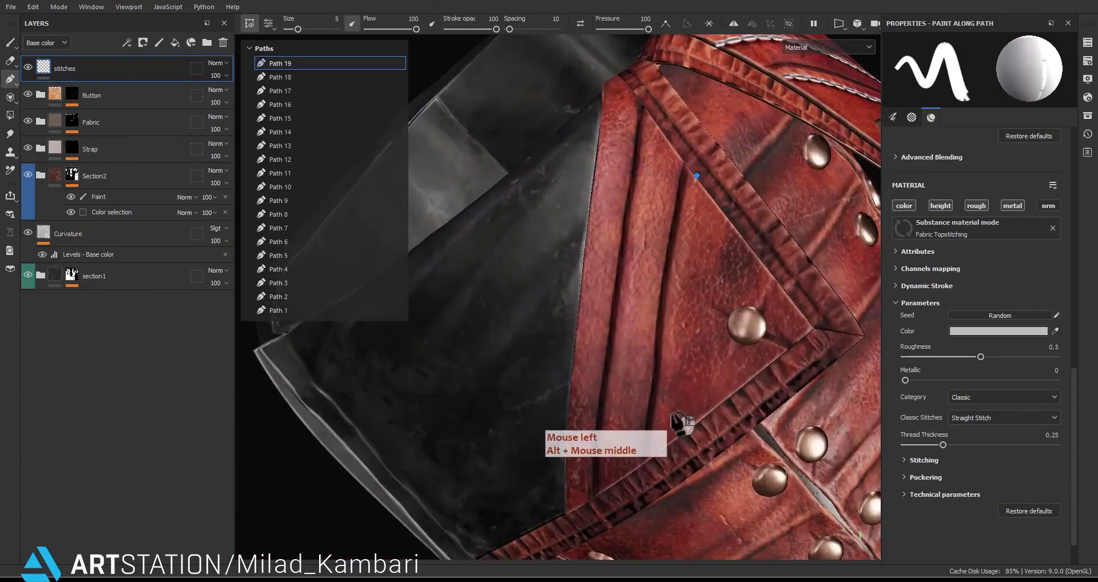
pyautogui.click(664, 445)
pyautogui.keyDown('alt'); pyautogui.moveTo(664, 443); pyautogui.dragTo(681, 258); pyautogui.keyUp('alt')
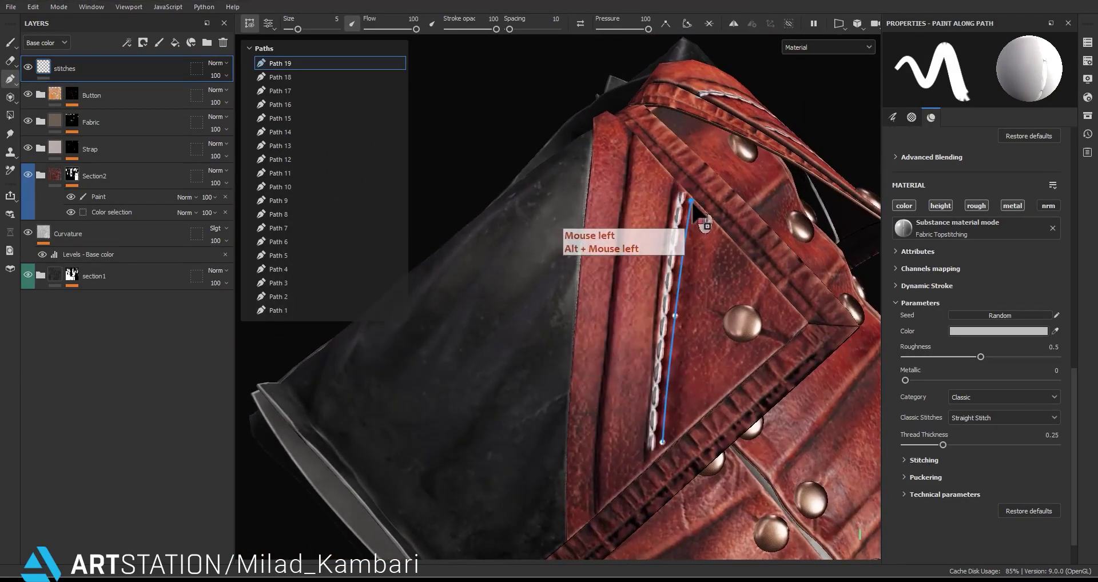
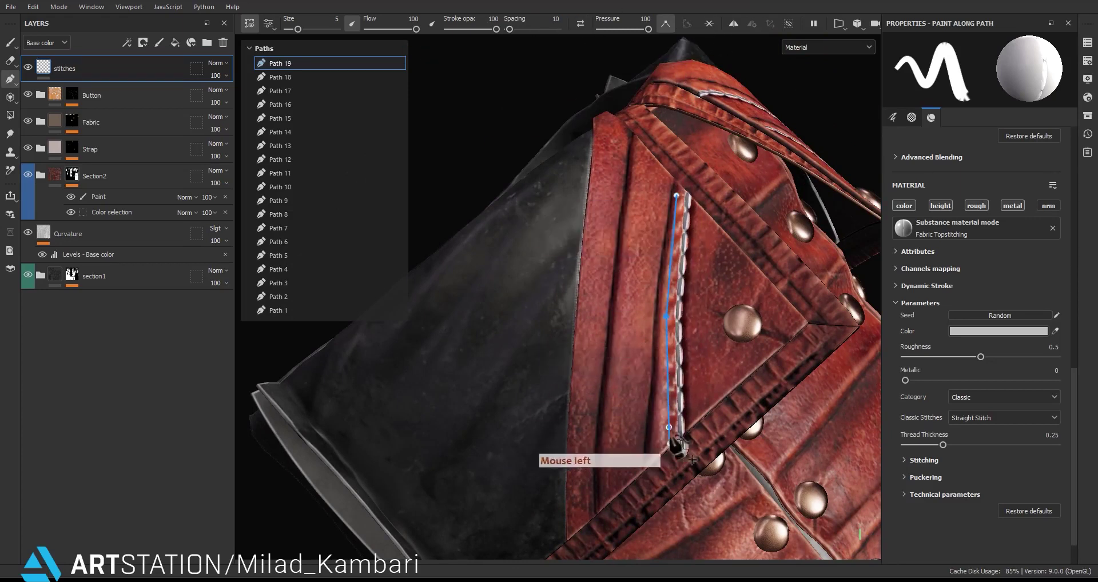
# Add a separate stitch path along the second fold of the opposite flap and adjust its end points to the fold.
pyautogui.keyDown('alt'); pyautogui.moveTo(660, 445); pyautogui.dragTo(615, 183); pyautogui.keyUp('alt')
pyautogui.click(142, 87)
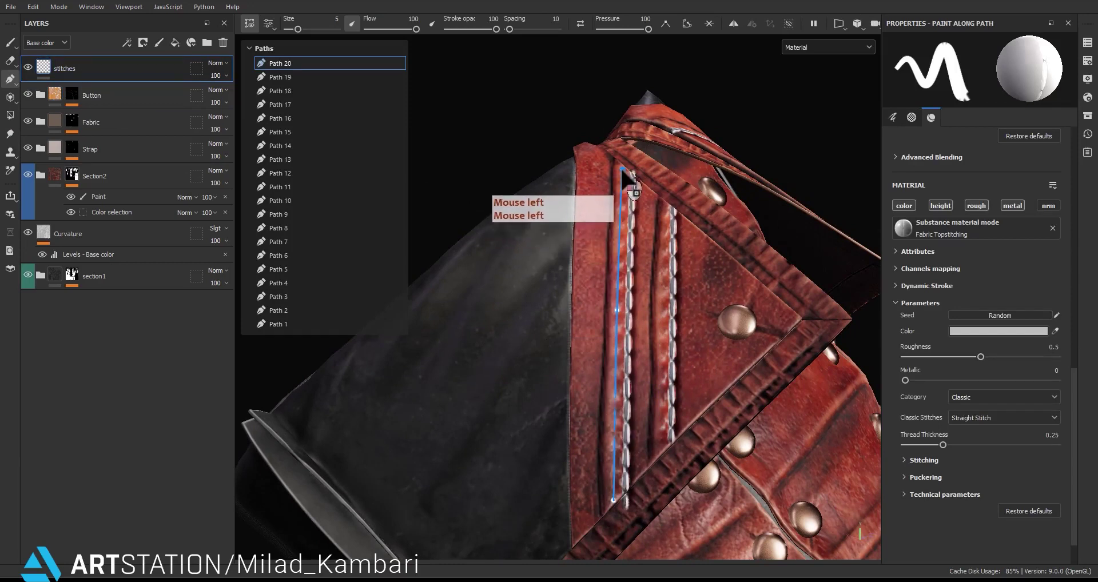
pyautogui.click(613, 502)
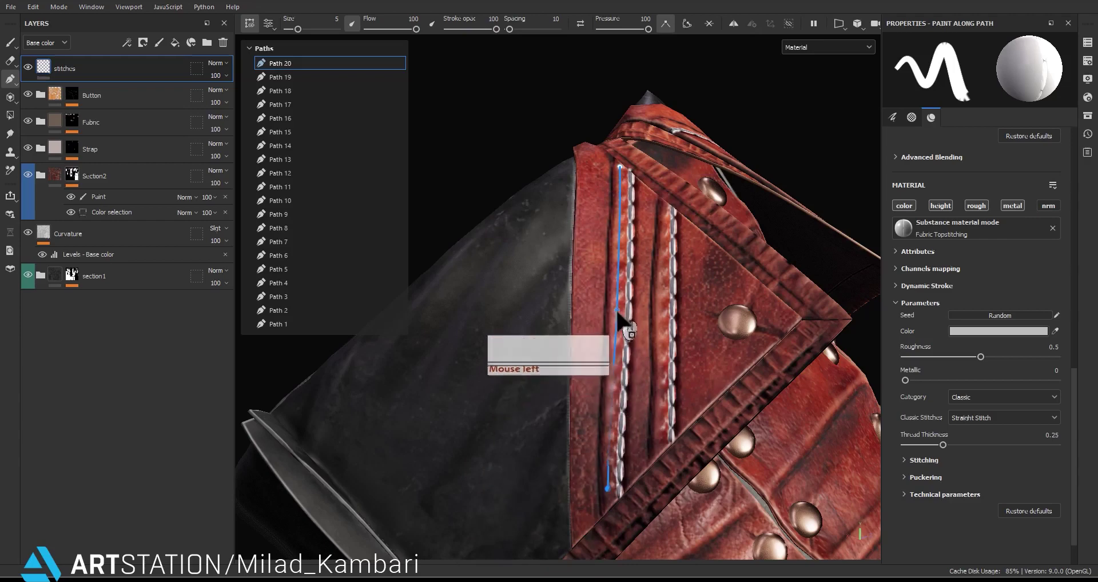
pyautogui.keyDown('alt'); pyautogui.moveTo(612, 314); pyautogui.dragTo(620, 415, button='middle'); pyautogui.keyUp('alt')
pyautogui.keyDown('alt'); pyautogui.moveTo(620, 414); pyautogui.dragTo(625, 306); pyautogui.keyUp('alt')
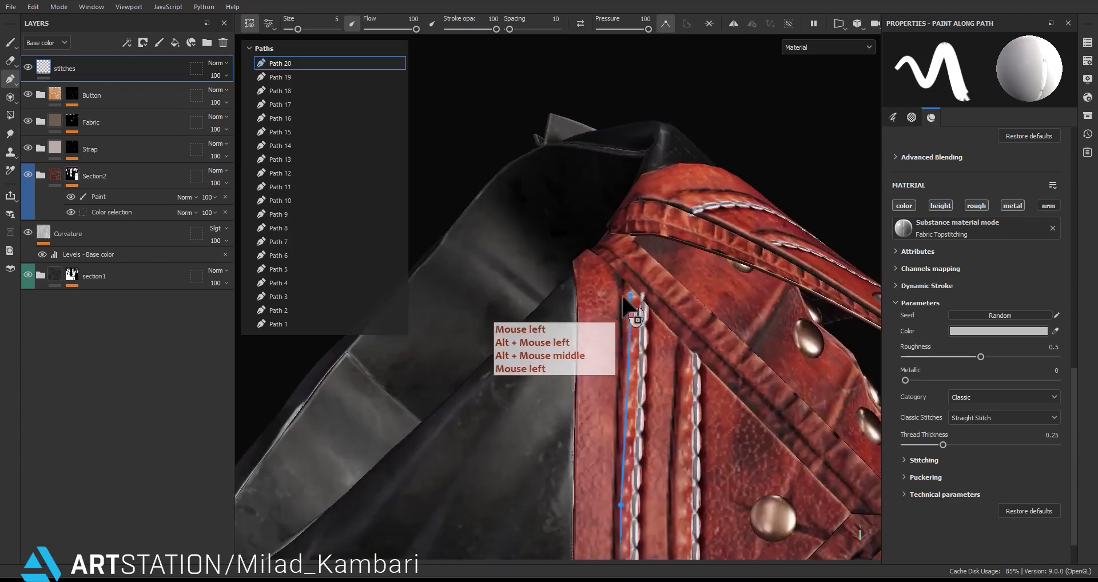
pyautogui.keyDown('alt'); pyautogui.moveTo(627, 308); pyautogui.dragTo(629, 498, button='right'); pyautogui.keyUp('alt')
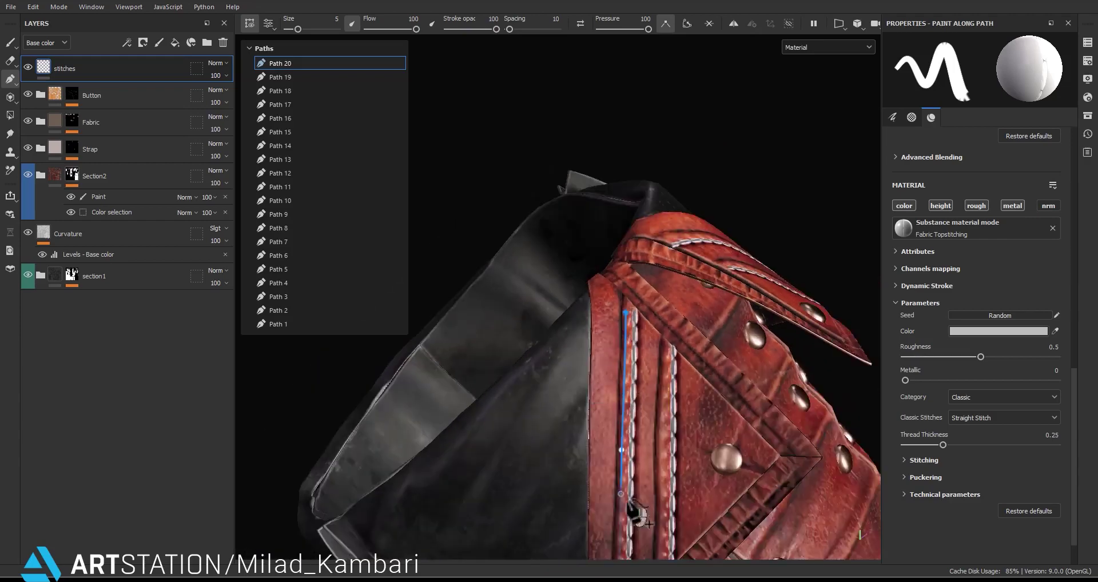
pyautogui.keyDown('alt'); pyautogui.moveTo(629, 499); pyautogui.dragTo(705, 394, button='middle'); pyautogui.keyUp('alt')
pyautogui.keyDown('alt'); pyautogui.moveTo(706, 395); pyautogui.dragTo(598, 348); pyautogui.keyUp('alt')
# Leave path editing by selecting the Button layer and inspect the stitching across the forearm flaps, cuff and fingers.
pyautogui.click(130, 101)
pyautogui.scroll(-5, 667, 303)
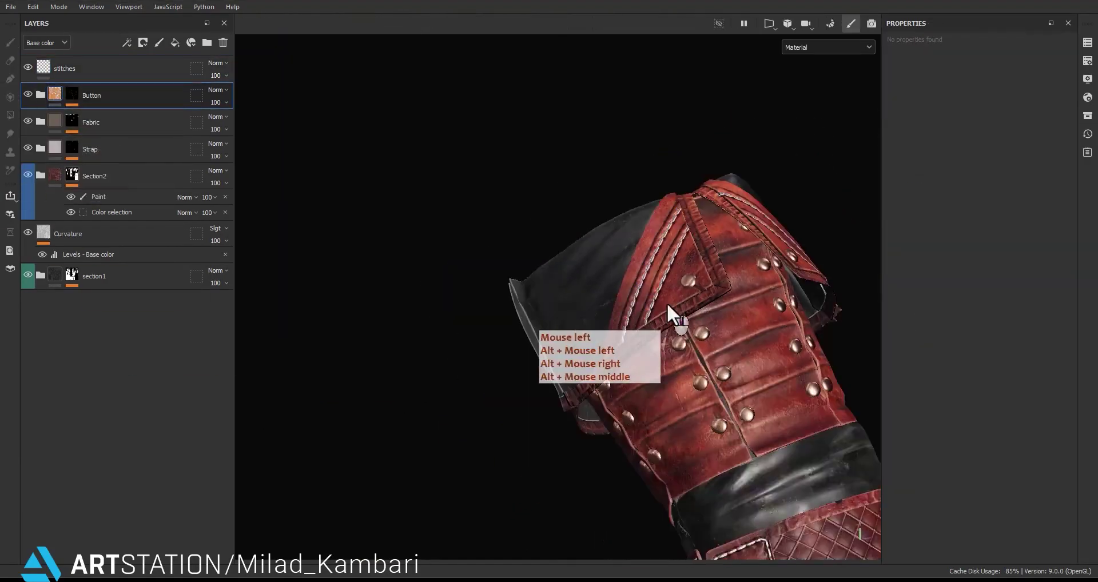
pyautogui.keyDown('alt'); pyautogui.moveTo(667, 303); pyautogui.dragTo(522, 301); pyautogui.keyUp('alt')
pyautogui.keyDown('alt'); pyautogui.moveTo(672, 365); pyautogui.dragTo(744, 309, button='middle'); pyautogui.keyUp('alt')
pyautogui.keyDown('alt'); pyautogui.moveTo(743, 309); pyautogui.dragTo(737, 390); pyautogui.keyUp('alt')
pyautogui.keyDown('alt'); pyautogui.moveTo(717, 459); pyautogui.dragTo(669, 320, button='middle'); pyautogui.keyUp('alt')
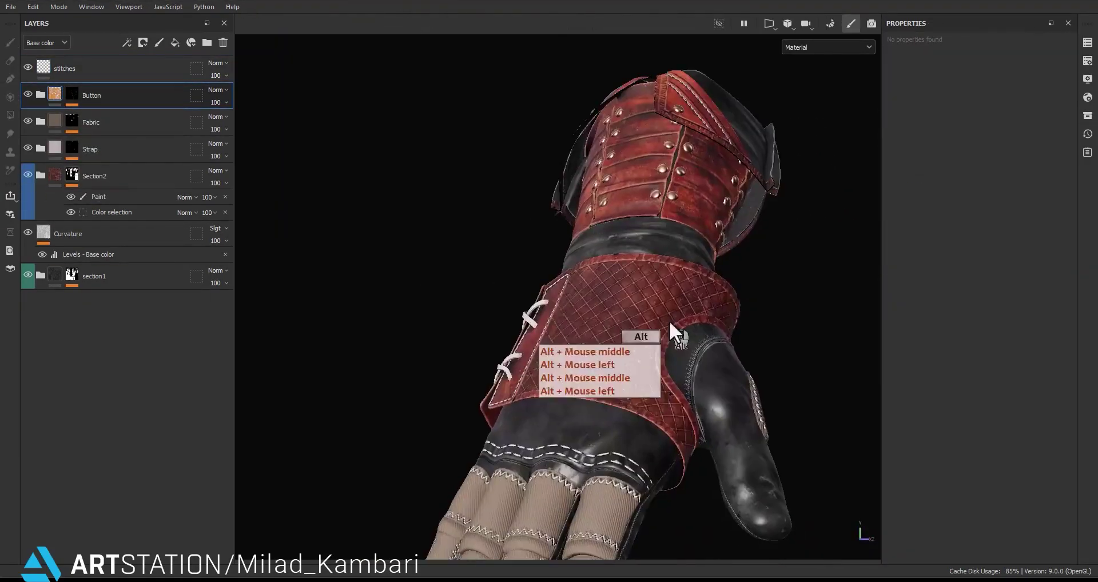
pyautogui.keyDown('alt'); pyautogui.moveTo(669, 320); pyautogui.dragTo(629, 377); pyautogui.keyUp('alt')
pyautogui.keyDown('alt'); pyautogui.moveTo(629, 377); pyautogui.dragTo(712, 344, button='middle'); pyautogui.keyUp('alt')
pyautogui.keyDown('alt'); pyautogui.moveTo(711, 344); pyautogui.dragTo(624, 362); pyautogui.keyUp('alt')
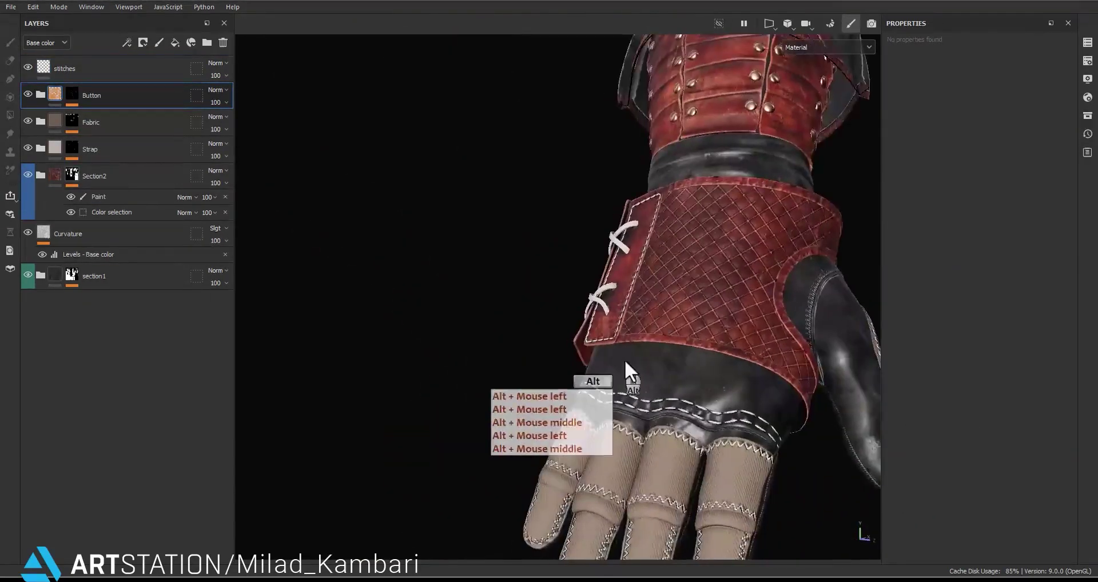
pyautogui.keyDown('alt'); pyautogui.moveTo(624, 362); pyautogui.dragTo(537, 406, button='middle'); pyautogui.keyUp('alt')
pyautogui.keyDown('alt'); pyautogui.moveTo(538, 406); pyautogui.dragTo(640, 274, button='right'); pyautogui.keyUp('alt')
pyautogui.keyDown('alt'); pyautogui.moveTo(640, 274); pyautogui.dragTo(647, 292, button='middle'); pyautogui.keyUp('alt')
pyautogui.keyDown('alt'); pyautogui.moveTo(647, 292); pyautogui.dragTo(467, 298); pyautogui.keyUp('alt')
# Lower the stitches layer's opacity to 25 and check the effect on the cuff and fingers.
pyautogui.click(226, 76)
pyautogui.moveTo(227, 98); pyautogui.dragTo(217, 105)
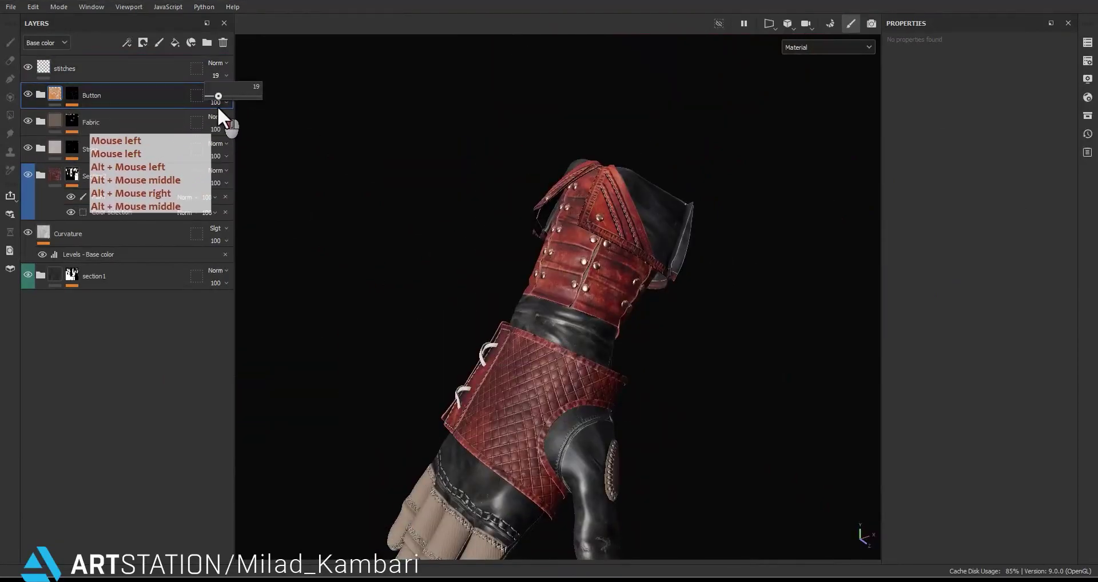
pyautogui.keyDown('alt'); pyautogui.moveTo(609, 268); pyautogui.dragTo(612, 208, button='middle'); pyautogui.keyUp('alt')
pyautogui.keyDown('alt'); pyautogui.moveTo(612, 208); pyautogui.dragTo(625, 412); pyautogui.keyUp('alt')
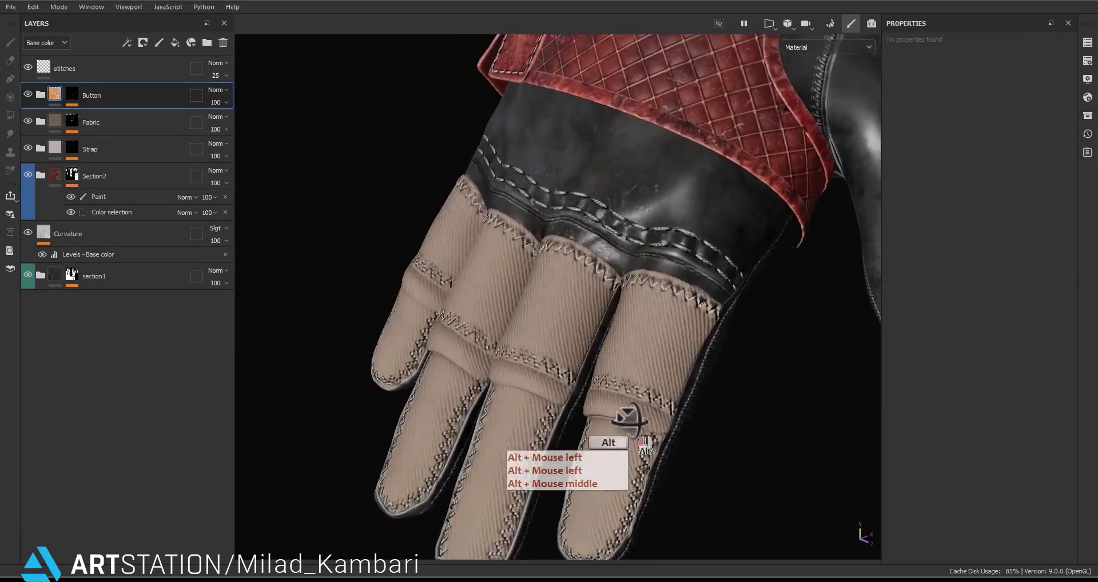
# Examine the toned-down stitching and leather on the fingers, knuckle seam, cuff and thumb from several angles.
pyautogui.keyDown('alt'); pyautogui.moveTo(625, 411); pyautogui.dragTo(655, 256, button='right'); pyautogui.keyUp('alt')
pyautogui.keyDown('alt'); pyautogui.moveTo(656, 256); pyautogui.dragTo(578, 251, button='middle'); pyautogui.keyUp('alt')
pyautogui.keyDown('alt'); pyautogui.moveTo(578, 251); pyautogui.dragTo(514, 246, button='right'); pyautogui.keyUp('alt')
pyautogui.keyDown('alt'); pyautogui.moveTo(514, 246); pyautogui.dragTo(607, 262); pyautogui.keyUp('alt')
pyautogui.keyDown('alt'); pyautogui.moveTo(606, 259); pyautogui.dragTo(600, 246, button='middle'); pyautogui.keyUp('alt')
pyautogui.keyDown('alt'); pyautogui.moveTo(600, 246); pyautogui.dragTo(552, 228, button='right'); pyautogui.keyUp('alt')
pyautogui.keyDown('alt'); pyautogui.moveTo(551, 229); pyautogui.dragTo(548, 212, button='middle'); pyautogui.keyUp('alt')
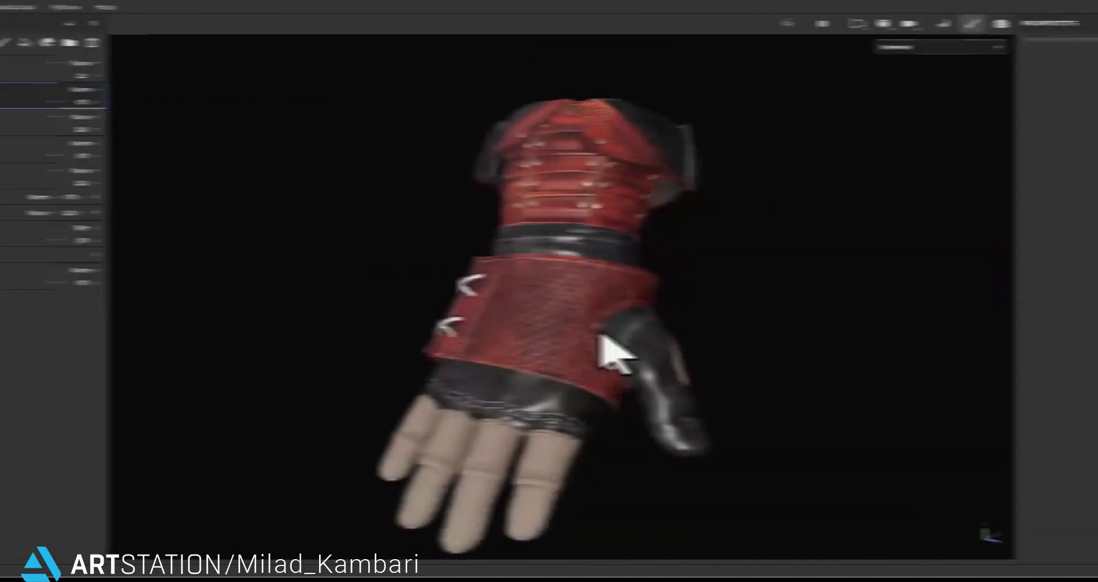
pyautogui.keyDown('alt'); pyautogui.moveTo(586, 334); pyautogui.dragTo(601, 321, button='right'); pyautogui.keyUp('alt')
pyautogui.keyDown('alt'); pyautogui.moveTo(600, 320); pyautogui.dragTo(595, 307, button='middle'); pyautogui.keyUp('alt')
pyautogui.scroll(5, 593, 312)
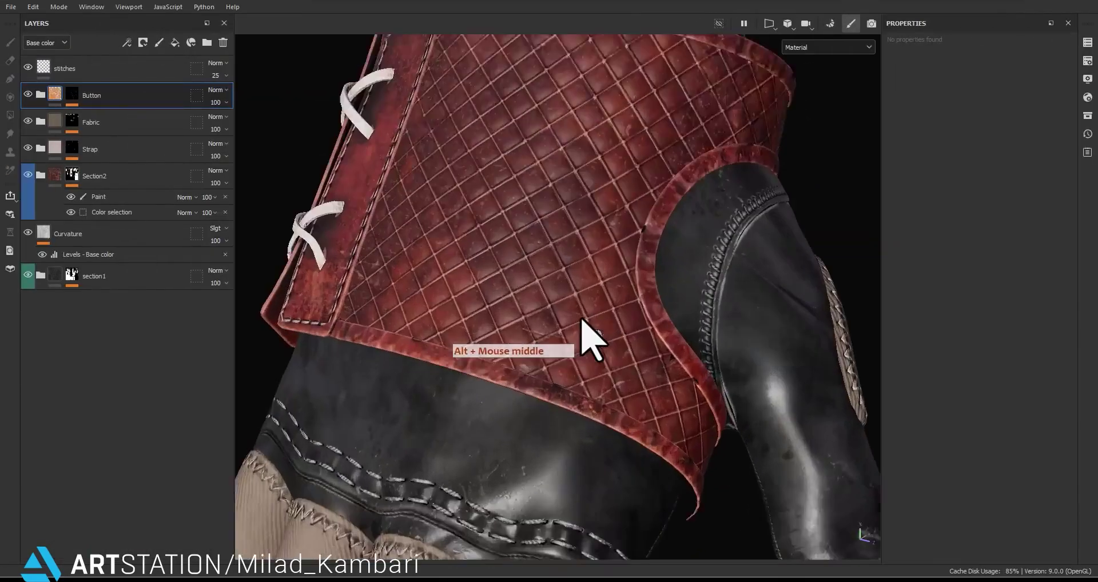
pyautogui.keyDown('alt'); pyautogui.moveTo(583, 317); pyautogui.dragTo(600, 349); pyautogui.keyUp('alt')
pyautogui.keyDown('alt'); pyautogui.moveTo(600, 349); pyautogui.dragTo(699, 238, button='middle'); pyautogui.keyUp('alt')
pyautogui.keyDown('alt'); pyautogui.moveTo(699, 237); pyautogui.dragTo(685, 288, button='right'); pyautogui.keyUp('alt')
pyautogui.keyDown('alt'); pyautogui.moveTo(684, 288); pyautogui.dragTo(709, 321); pyautogui.keyUp('alt')
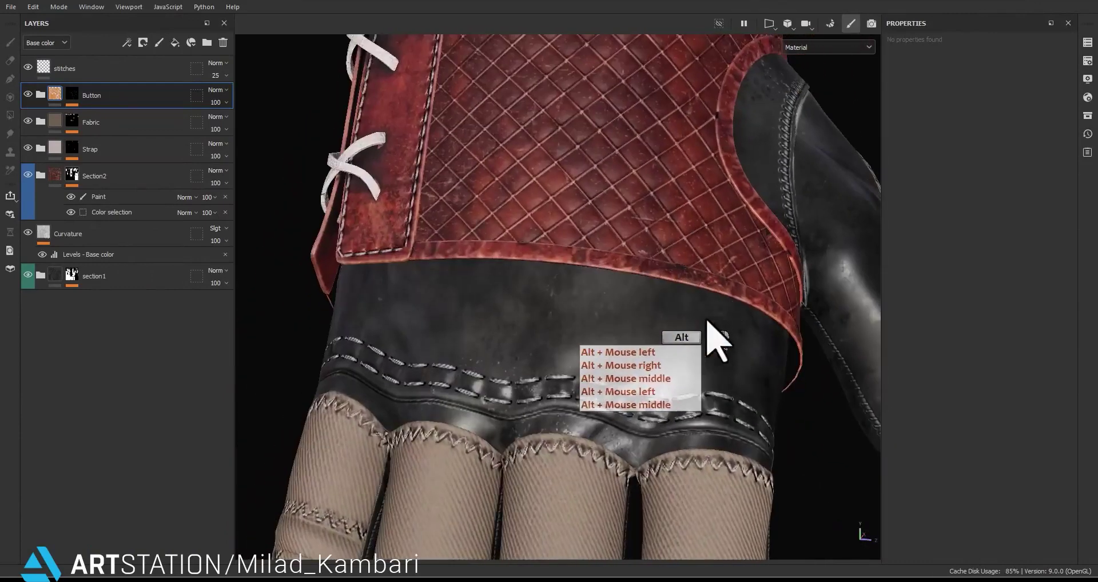
pyautogui.keyDown('alt'); pyautogui.moveTo(709, 320); pyautogui.dragTo(695, 306, button='middle'); pyautogui.keyUp('alt')
pyautogui.keyDown('alt'); pyautogui.moveTo(695, 306); pyautogui.dragTo(623, 194, button='right'); pyautogui.keyUp('alt')
pyautogui.keyDown('alt'); pyautogui.moveTo(623, 194); pyautogui.dragTo(600, 343, button='middle'); pyautogui.keyUp('alt')
pyautogui.keyDown('alt'); pyautogui.moveTo(601, 343); pyautogui.dragTo(684, 340, button='right'); pyautogui.keyUp('alt')
pyautogui.keyDown('alt'); pyautogui.moveTo(683, 341); pyautogui.dragTo(669, 346, button='middle'); pyautogui.keyUp('alt')
pyautogui.keyDown('alt'); pyautogui.moveTo(669, 345); pyautogui.dragTo(711, 294); pyautogui.keyUp('alt')
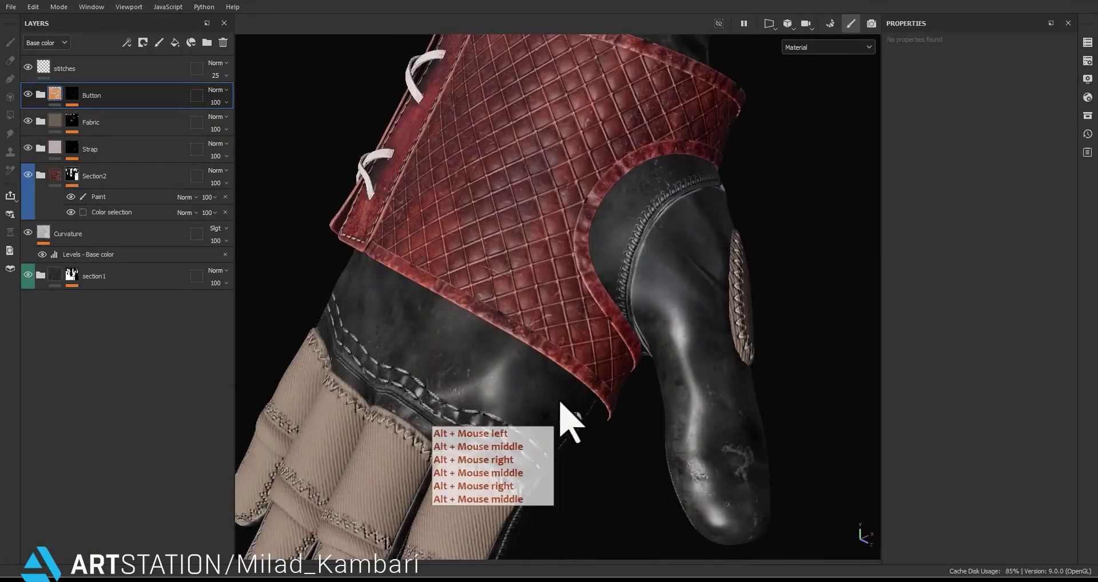
pyautogui.keyDown('alt'); pyautogui.moveTo(447, 300); pyautogui.dragTo(456, 299, button='middle'); pyautogui.keyUp('alt')
pyautogui.keyDown('alt'); pyautogui.moveTo(456, 298); pyautogui.dragTo(500, 294); pyautogui.keyUp('alt')
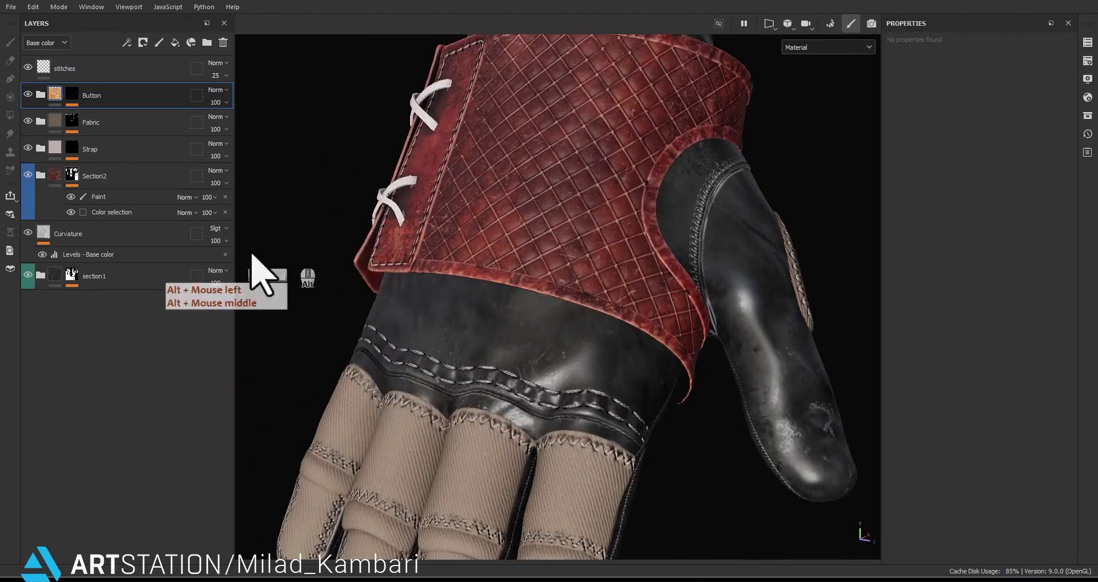
# Add a fill layer named Pattern above the smart material in the section1 folder and give it a black mask.
pyautogui.click(40, 276)
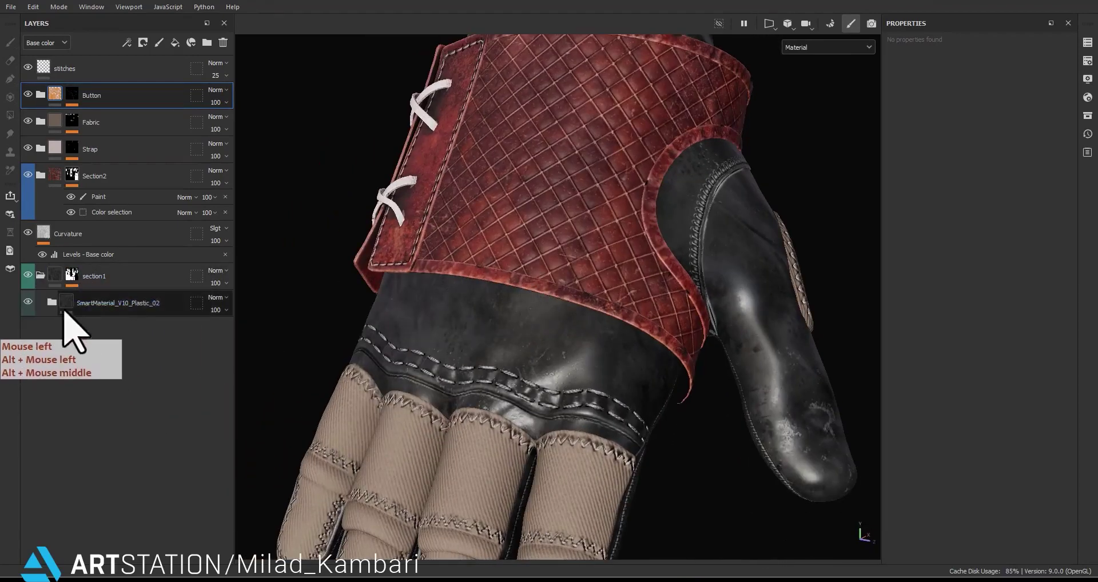
pyautogui.click(92, 302)
pyautogui.click(179, 45)
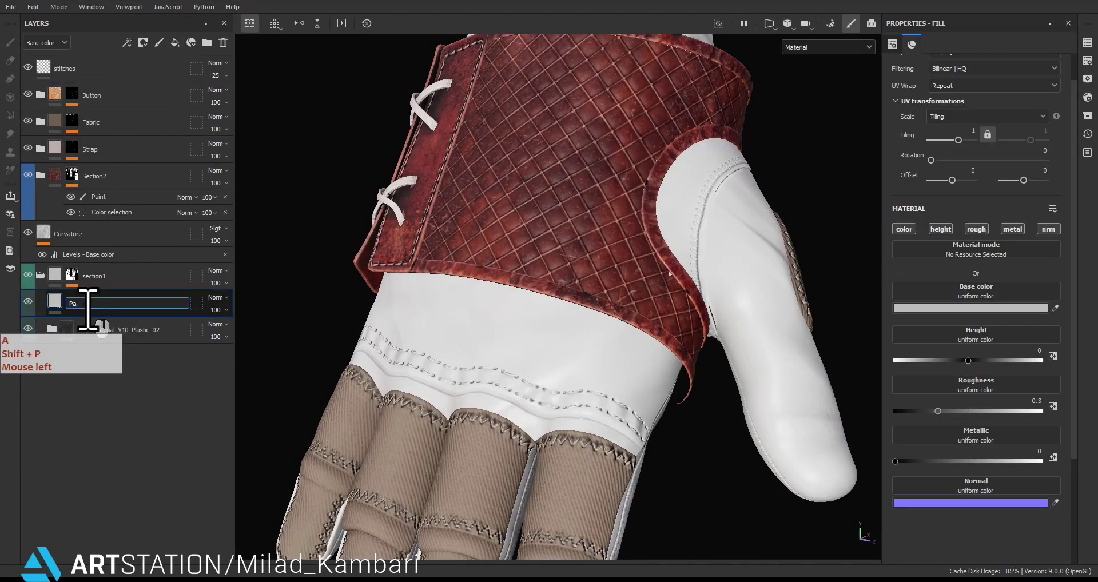
pyautogui.rightClick(88, 308)
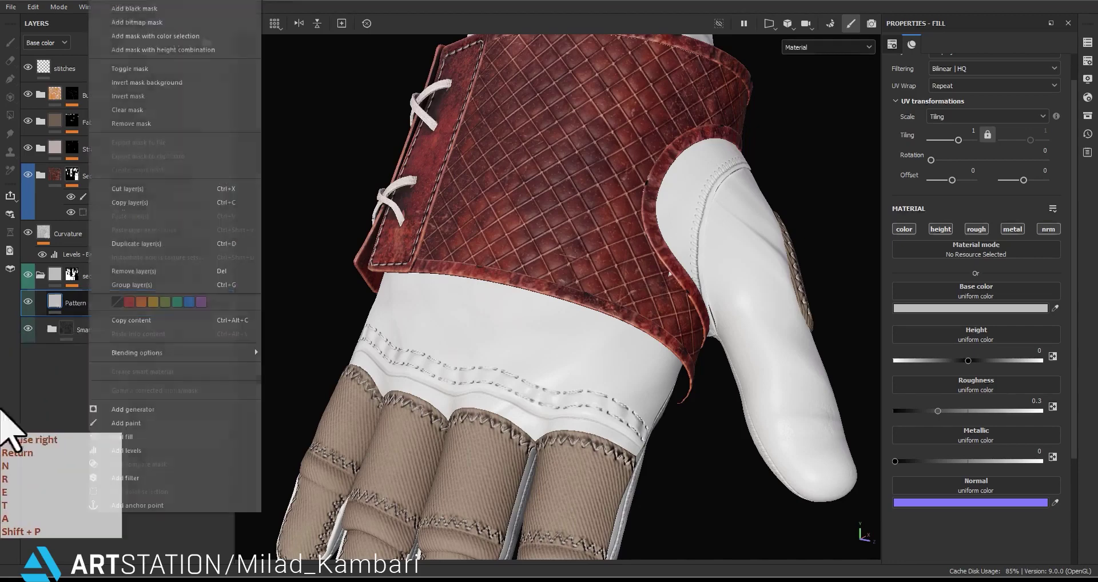
pyautogui.click(134, 8)
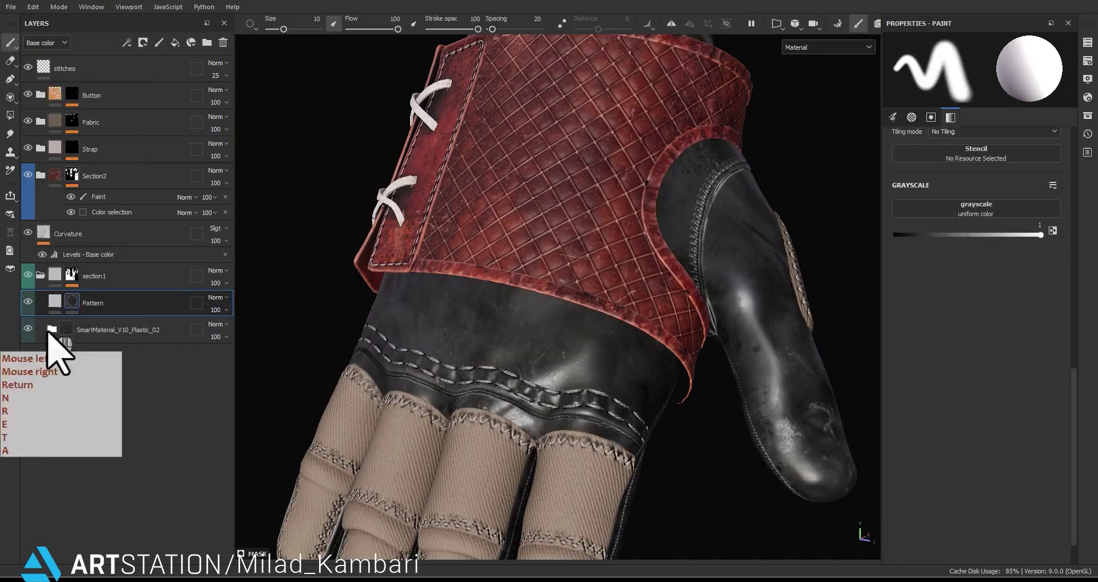
# Add a paint effect to the Pattern mask, show the mask, and fill the thumb piece white with mesh polygon fill.
pyautogui.rightClick(75, 308)
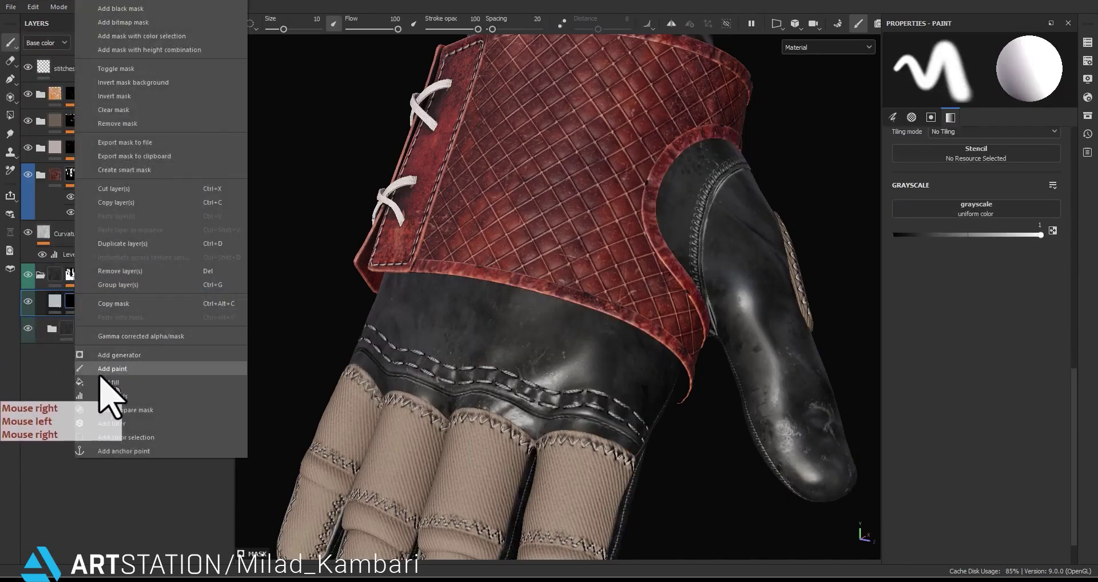
pyautogui.click(113, 368)
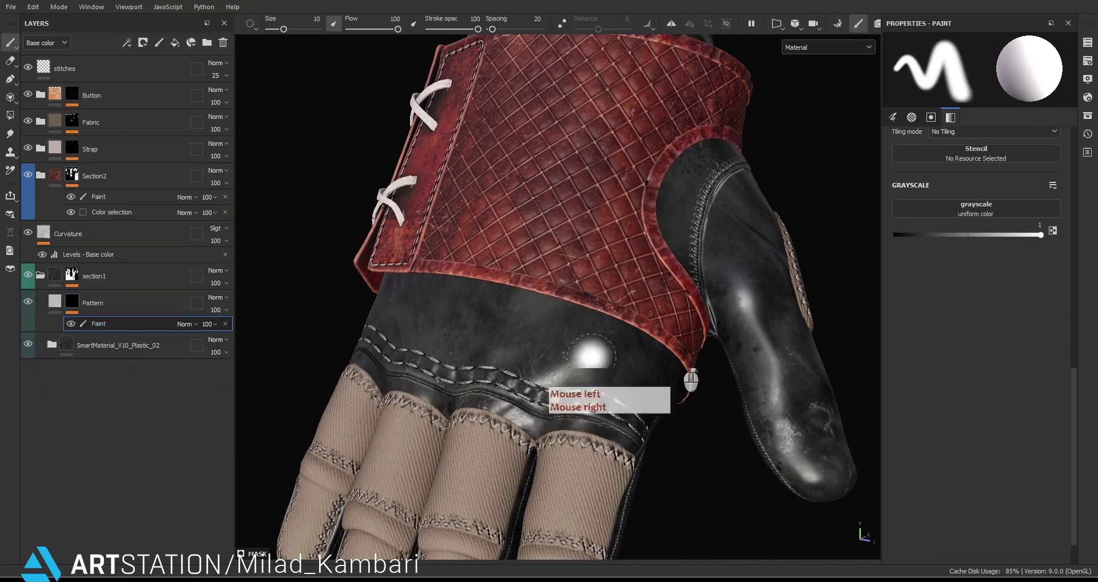
pyautogui.click(71, 121)
pyautogui.keyDown('alt'); pyautogui.moveTo(72, 121); pyautogui.dragTo(70, 321); pyautogui.keyUp('alt')
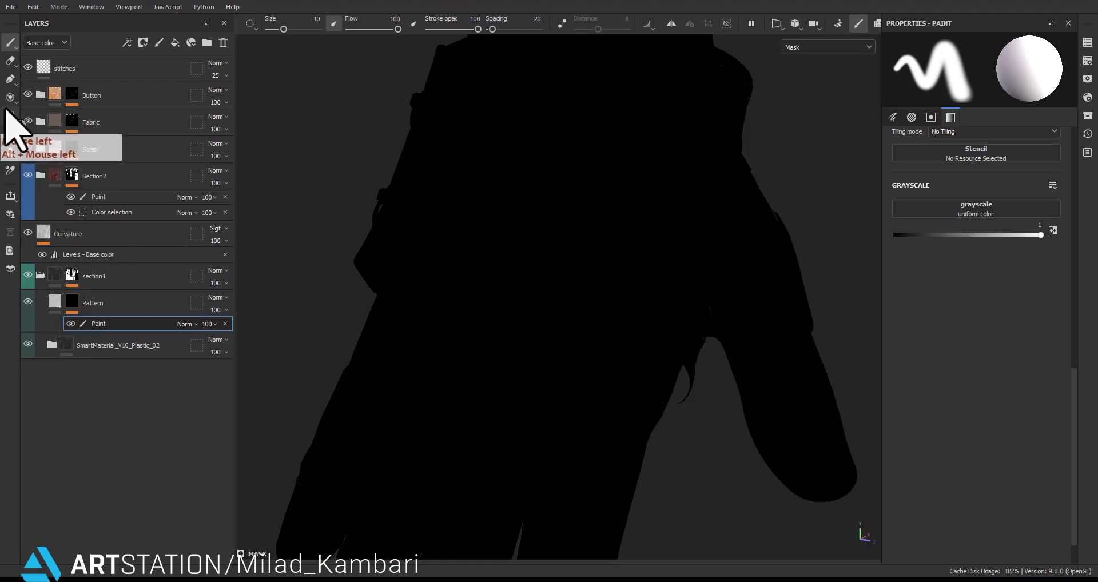
pyautogui.click(10, 115)
pyautogui.click(808, 437)
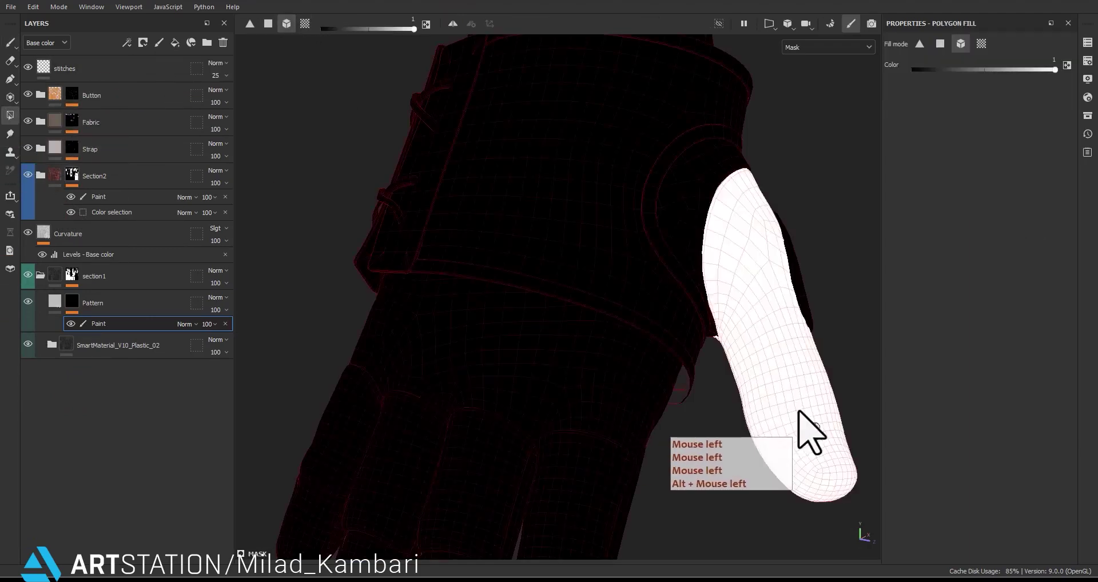
# Fill the rest of the plain leather hand white in the Pattern mask using UV chunk polygon fill.
pyautogui.moveTo(809, 436); pyautogui.dragTo(788, 372, button='middle')
pyautogui.keyDown('alt'); pyautogui.moveTo(787, 373); pyautogui.dragTo(723, 353); pyautogui.keyUp('alt')
pyautogui.keyDown('alt'); pyautogui.moveTo(723, 353); pyautogui.dragTo(729, 373, button='middle'); pyautogui.keyUp('alt')
pyautogui.keyDown('alt'); pyautogui.moveTo(512, 292); pyautogui.dragTo(481, 221); pyautogui.keyUp('alt')
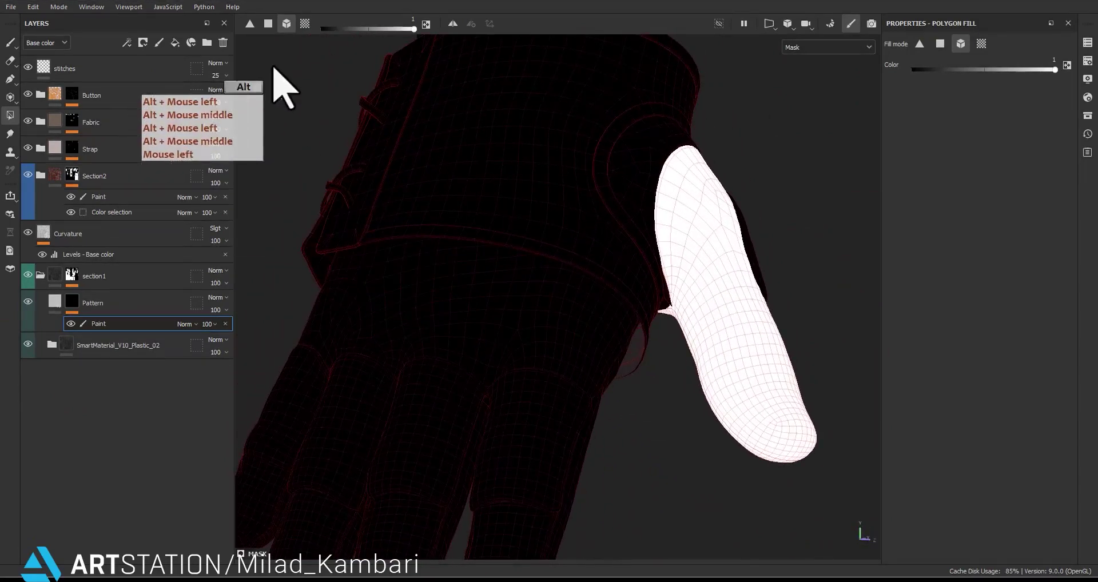
pyautogui.click(305, 24)
pyautogui.click(487, 309)
pyautogui.moveTo(486, 309)
pyautogui.keyDown('alt'); pyautogui.mouseDown()
pyautogui.moveTo(437, 265)
pyautogui.moveTo(464, 220)
pyautogui.moveTo(471, 277)
pyautogui.moveTo(503, 306)
pyautogui.mouseUp(); pyautogui.keyUp('alt')
pyautogui.keyDown('alt'); pyautogui.moveTo(503, 307); pyautogui.dragTo(441, 326, button='right'); pyautogui.keyUp('alt')
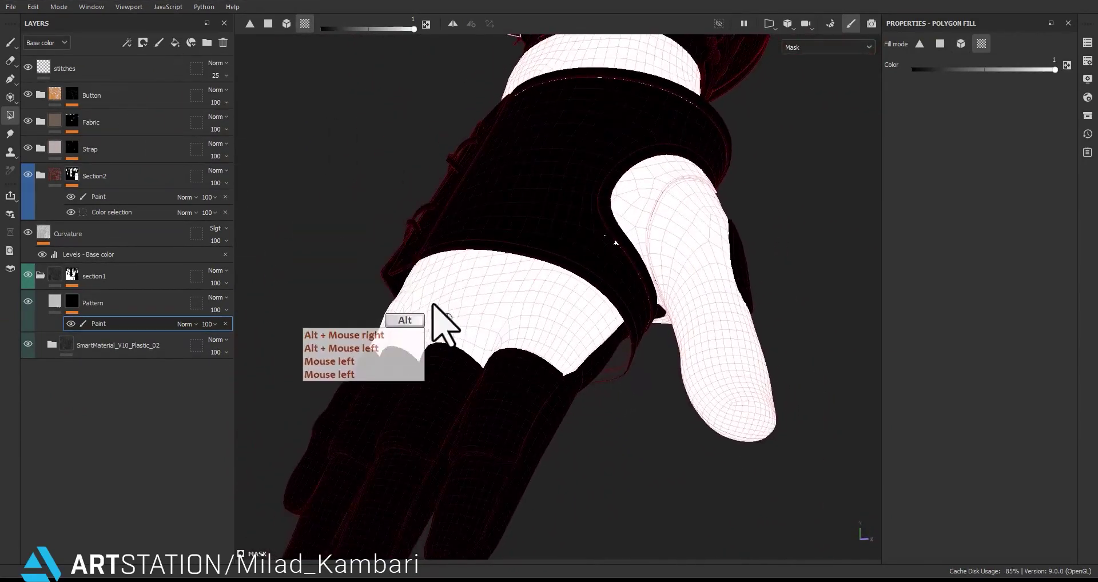
pyautogui.keyDown('alt'); pyautogui.moveTo(441, 326); pyautogui.dragTo(453, 343, button='middle'); pyautogui.keyUp('alt')
pyautogui.keyDown('alt'); pyautogui.moveTo(453, 344); pyautogui.dragTo(559, 375); pyautogui.keyUp('alt')
pyautogui.keyDown('alt'); pyautogui.moveTo(559, 375); pyautogui.dragTo(488, 345, button='middle'); pyautogui.keyUp('alt')
pyautogui.keyDown('alt'); pyautogui.moveTo(488, 345); pyautogui.dragTo(591, 421); pyautogui.keyUp('alt')
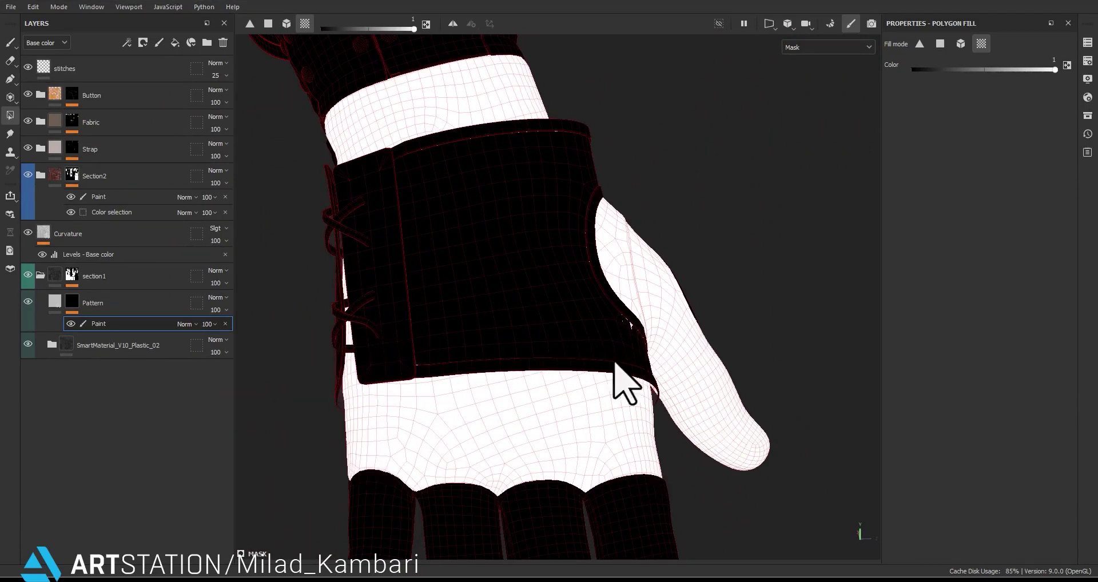
pyautogui.click(67, 306)
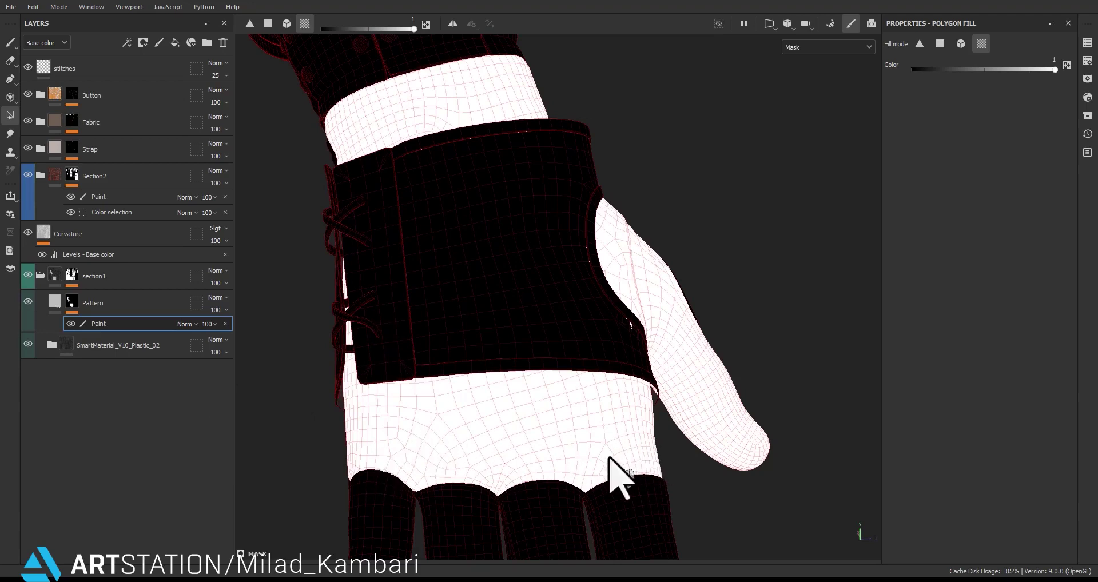
# Add a second paint effect above the first in the Pattern mask and set its blending mode to Subtract.
pyautogui.rightClick(96, 329)
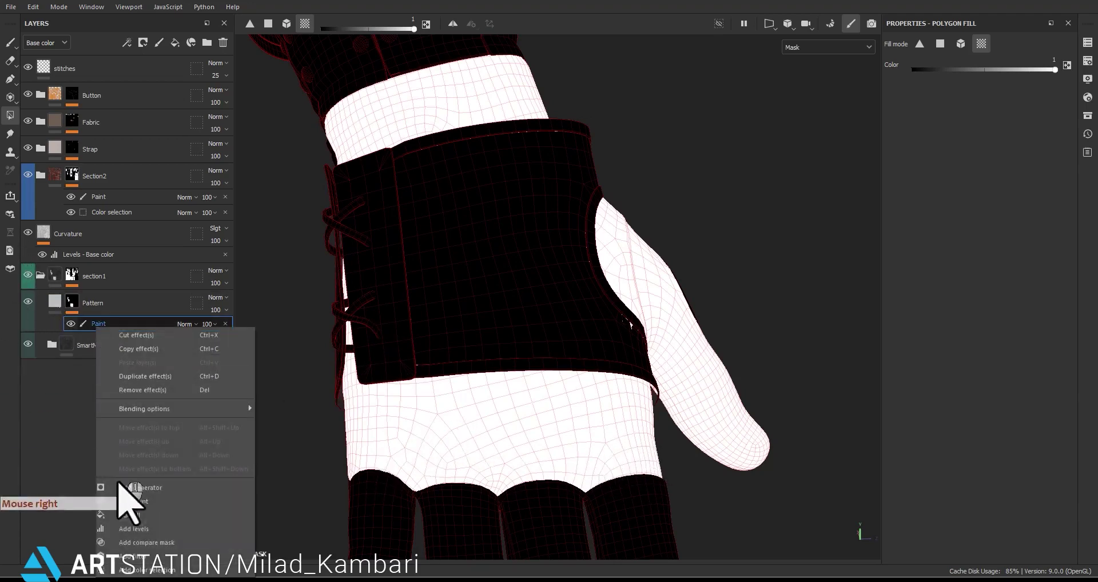
pyautogui.click(143, 502)
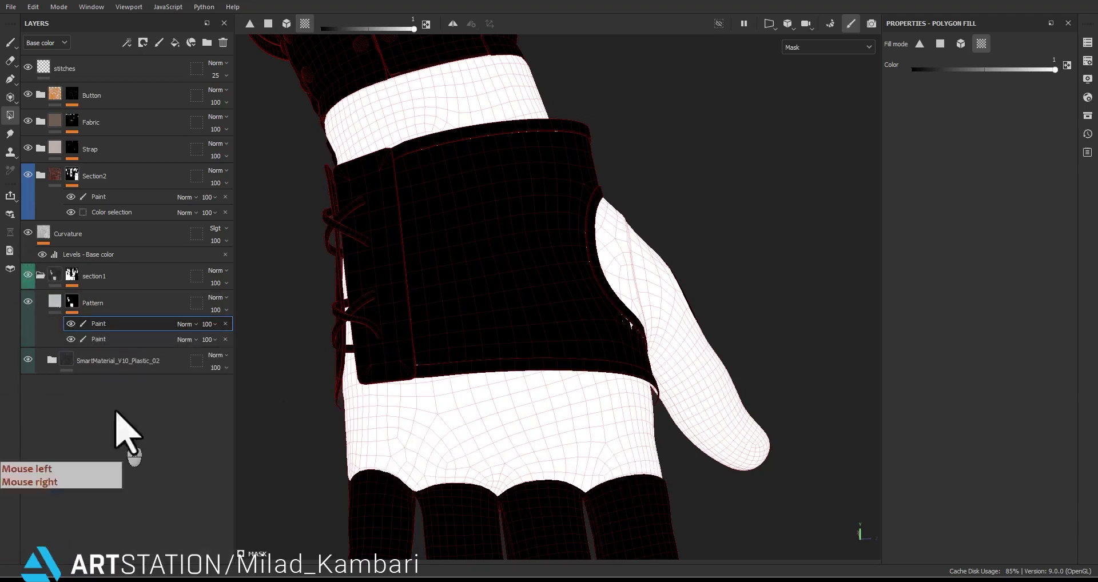
pyautogui.click(194, 324)
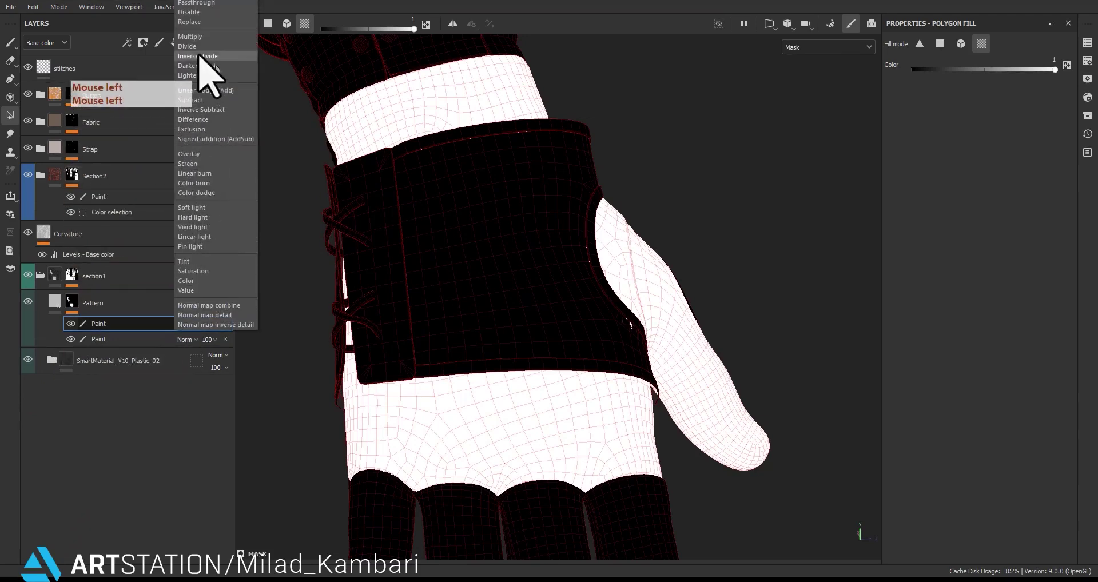
pyautogui.click(318, 117)
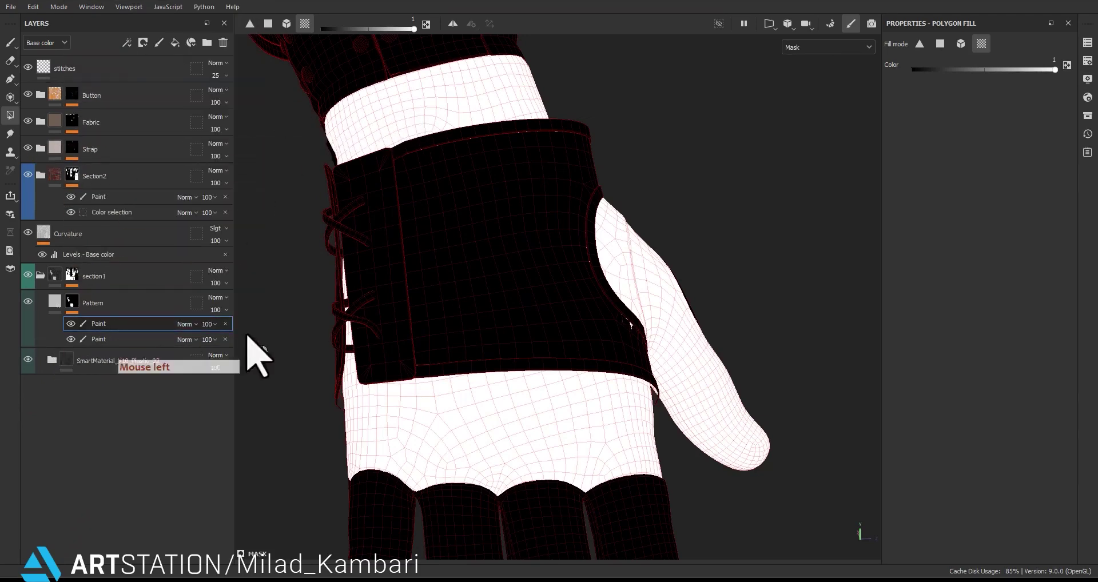
pyautogui.click(193, 330)
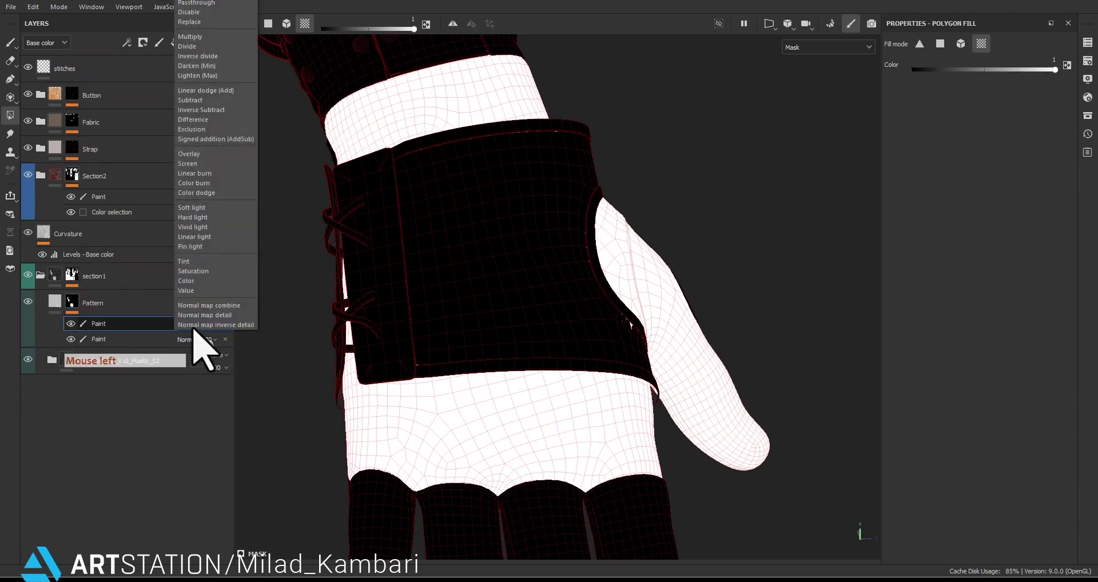
pyautogui.click(198, 101)
# Show the full material and brush the Pattern mask away along the stitched seam above the finger nearest the thumb.
pyautogui.keyDown('alt'); pyautogui.moveTo(473, 311); pyautogui.dragTo(500, 307); pyautogui.keyUp('alt')
pyautogui.keyDown('alt'); pyautogui.moveTo(500, 308); pyautogui.dragTo(532, 303, button='middle'); pyautogui.keyUp('alt')
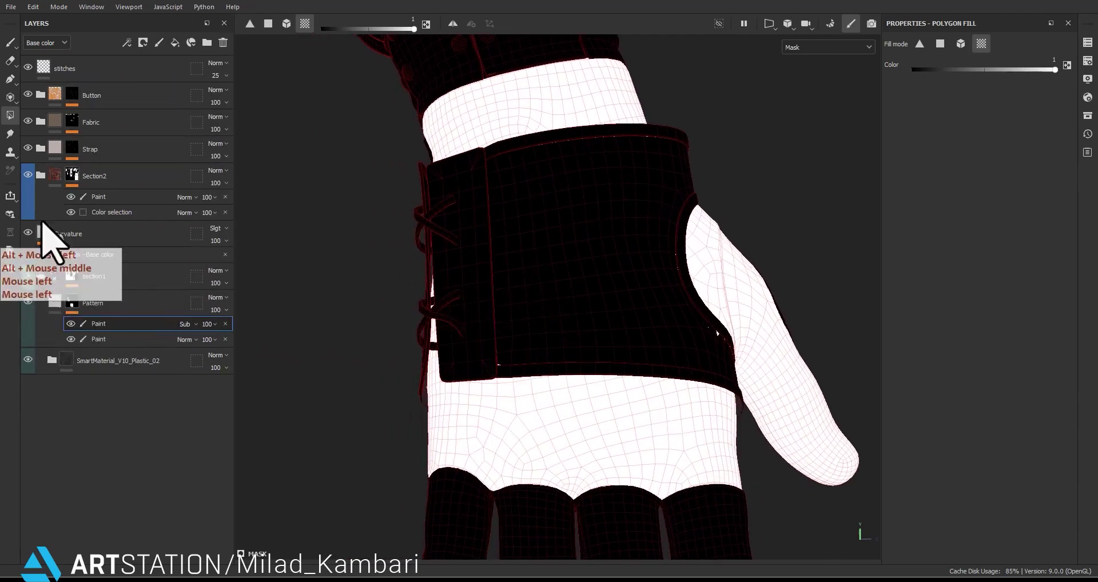
pyautogui.press('1')
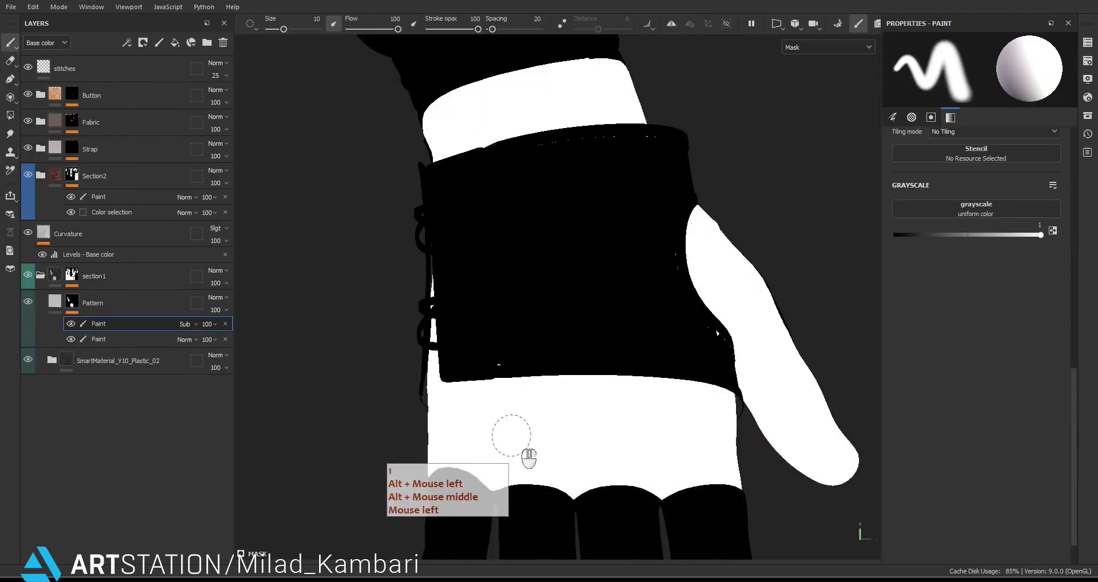
pyautogui.keyDown('alt'); pyautogui.moveTo(670, 518); pyautogui.dragTo(658, 399, button='middle'); pyautogui.keyUp('alt')
pyautogui.scroll(3, 658, 398)
pyautogui.keyDown('alt'); pyautogui.moveTo(566, 338); pyautogui.dragTo(441, 318); pyautogui.keyUp('alt')
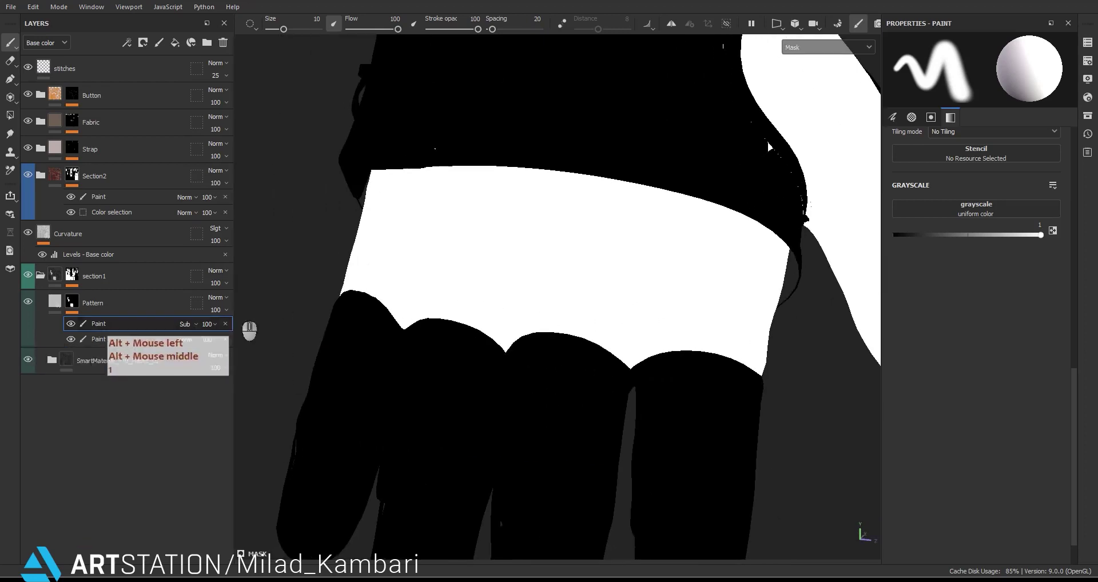
pyautogui.press('m')
pyautogui.scroll(2, 640, 345)
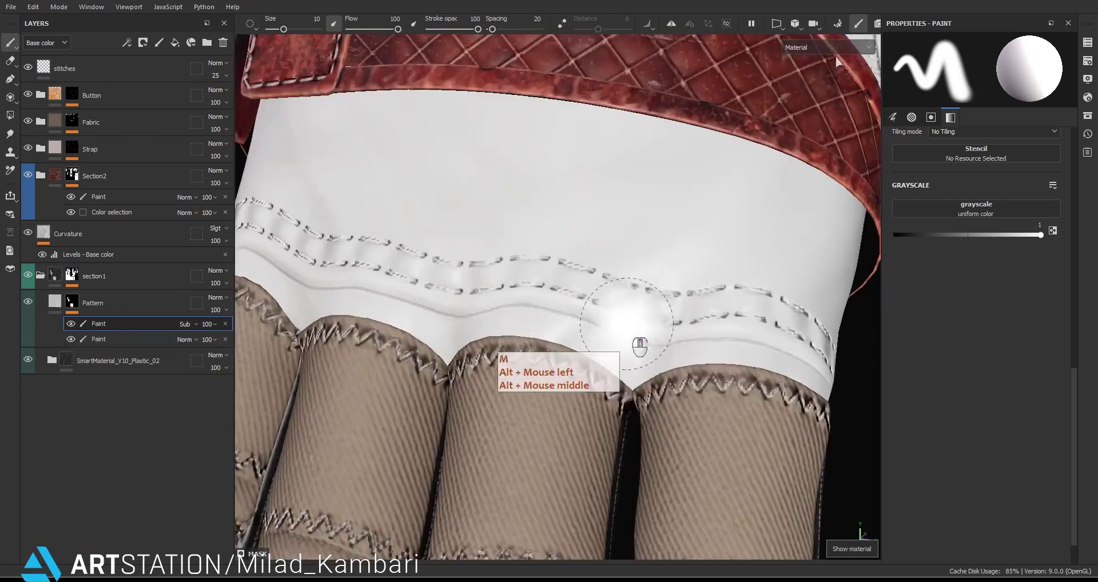
pyautogui.keyDown('alt'); pyautogui.moveTo(649, 387); pyautogui.dragTo(596, 422, button='middle'); pyautogui.keyUp('alt')
pyautogui.keyDown('alt'); pyautogui.moveTo(596, 422); pyautogui.dragTo(634, 458); pyautogui.keyUp('alt')
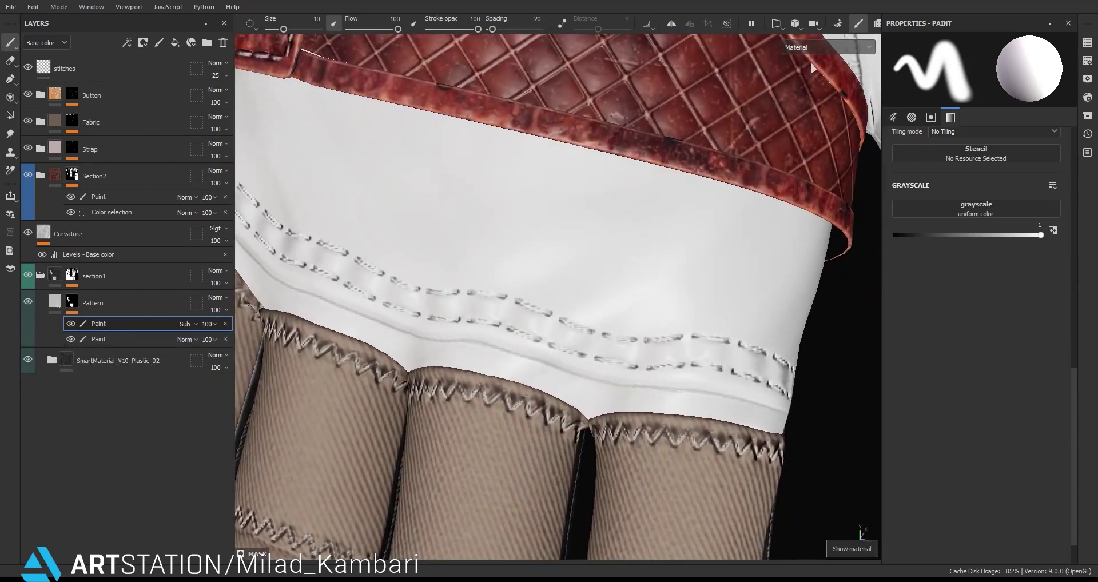
pyautogui.keyDown('alt'); pyautogui.moveTo(688, 309); pyautogui.dragTo(709, 243, button='middle'); pyautogui.keyUp('alt')
pyautogui.keyDown('alt'); pyautogui.moveTo(709, 243); pyautogui.dragTo(654, 306); pyautogui.keyUp('alt')
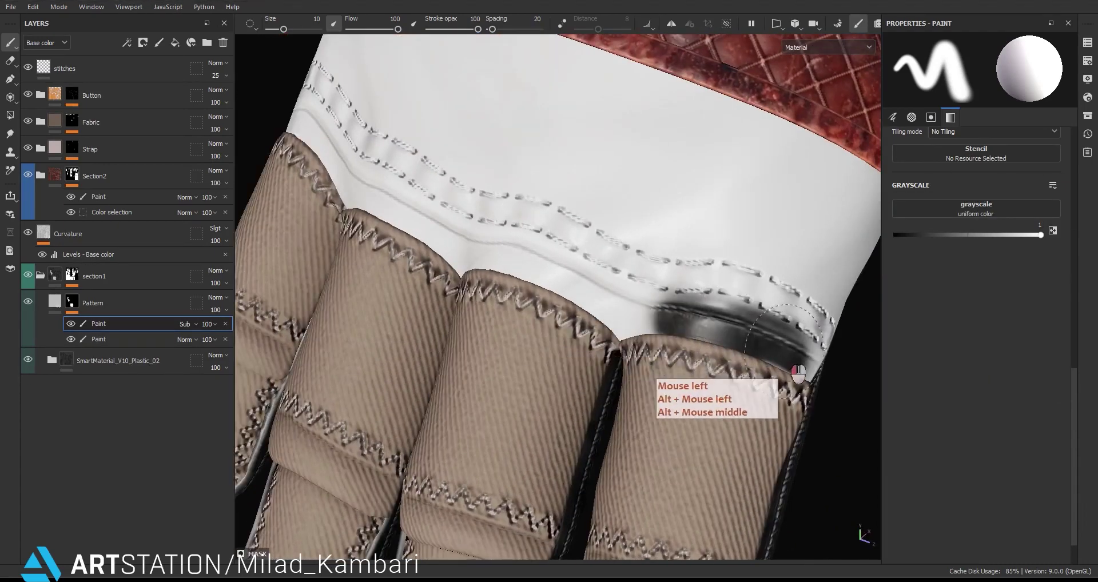
pyautogui.keyDown('alt'); pyautogui.moveTo(746, 345); pyautogui.dragTo(738, 394); pyautogui.keyUp('alt')
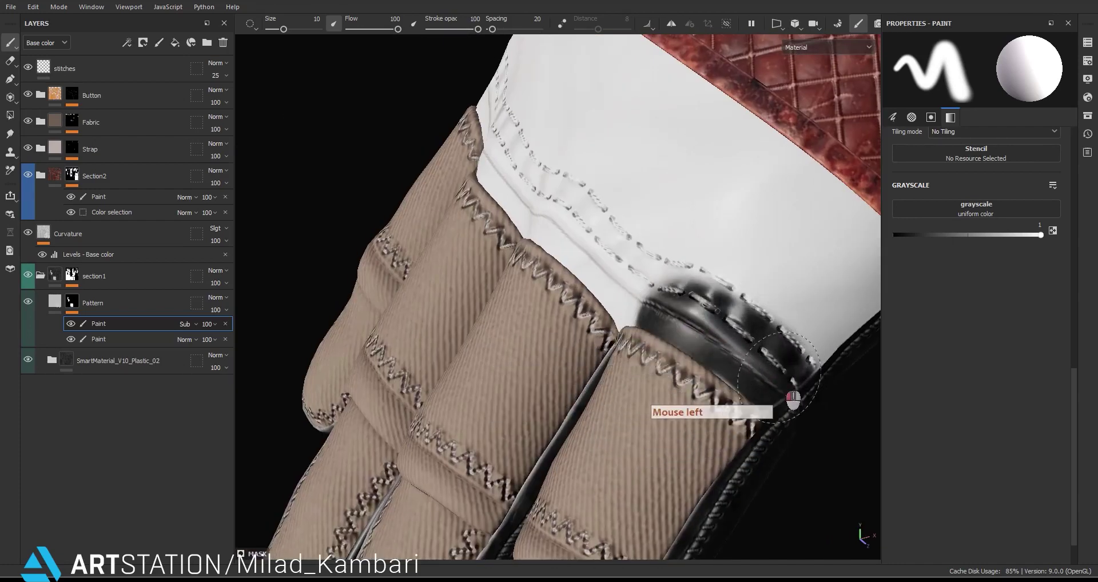
# Continue brushing the Pattern mask away along the double-stitched band above the middle fingers.
pyautogui.moveTo(627, 279); pyautogui.dragTo(601, 281)
pyautogui.moveTo(600, 280)
pyautogui.keyDown('alt'); pyautogui.mouseDown()
pyautogui.moveTo(666, 296)
pyautogui.moveTo(749, 344)
pyautogui.mouseUp(); pyautogui.keyUp('alt')
pyautogui.keyDown('alt'); pyautogui.moveTo(749, 343); pyautogui.dragTo(821, 473, button='middle'); pyautogui.keyUp('alt')
pyautogui.keyDown('alt'); pyautogui.moveTo(821, 473); pyautogui.dragTo(780, 396); pyautogui.keyUp('alt')
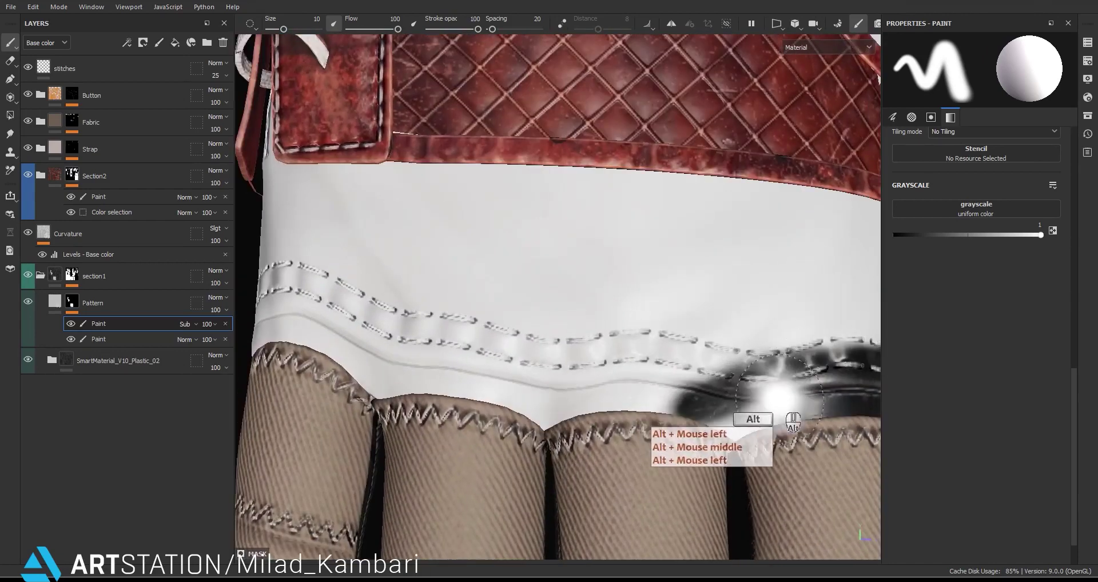
pyautogui.moveTo(679, 412); pyautogui.dragTo(679, 433)
pyautogui.moveTo(633, 369)
pyautogui.mouseDown()
pyautogui.moveTo(510, 377)
pyautogui.moveTo(505, 413)
pyautogui.moveTo(518, 440)
pyautogui.mouseUp()
# Extend the masked-out band along the stitched seam above the little finger to the outer edge of the hand.
pyautogui.keyDown('alt'); pyautogui.moveTo(518, 440); pyautogui.dragTo(677, 488, button='middle'); pyautogui.keyUp('alt')
pyautogui.moveTo(669, 475)
pyautogui.keyDown('alt'); pyautogui.mouseDown()
pyautogui.moveTo(688, 453)
pyautogui.moveTo(545, 446)
pyautogui.moveTo(627, 435)
pyautogui.moveTo(467, 479)
pyautogui.moveTo(488, 494)
pyautogui.mouseUp(); pyautogui.keyUp('alt')
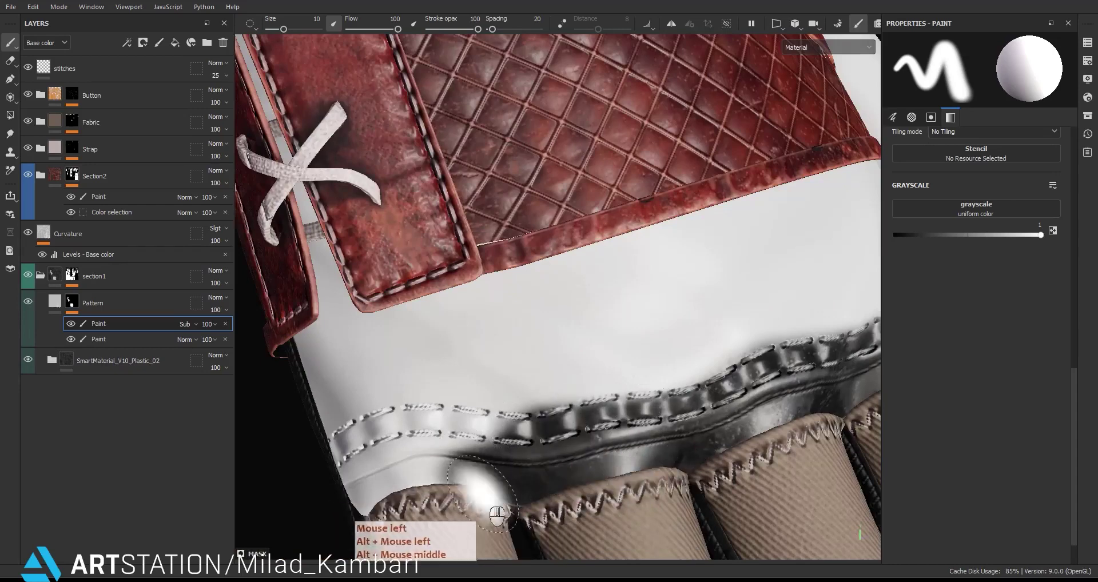
pyautogui.keyDown('alt'); pyautogui.moveTo(488, 495); pyautogui.dragTo(579, 472, button='middle'); pyautogui.keyUp('alt')
pyautogui.keyDown('alt'); pyautogui.moveTo(579, 473); pyautogui.dragTo(548, 470); pyautogui.keyUp('alt')
pyautogui.moveTo(548, 470)
pyautogui.mouseDown()
pyautogui.moveTo(472, 457)
pyautogui.moveTo(531, 457)
pyautogui.moveTo(469, 466)
pyautogui.moveTo(450, 491)
pyautogui.mouseUp()
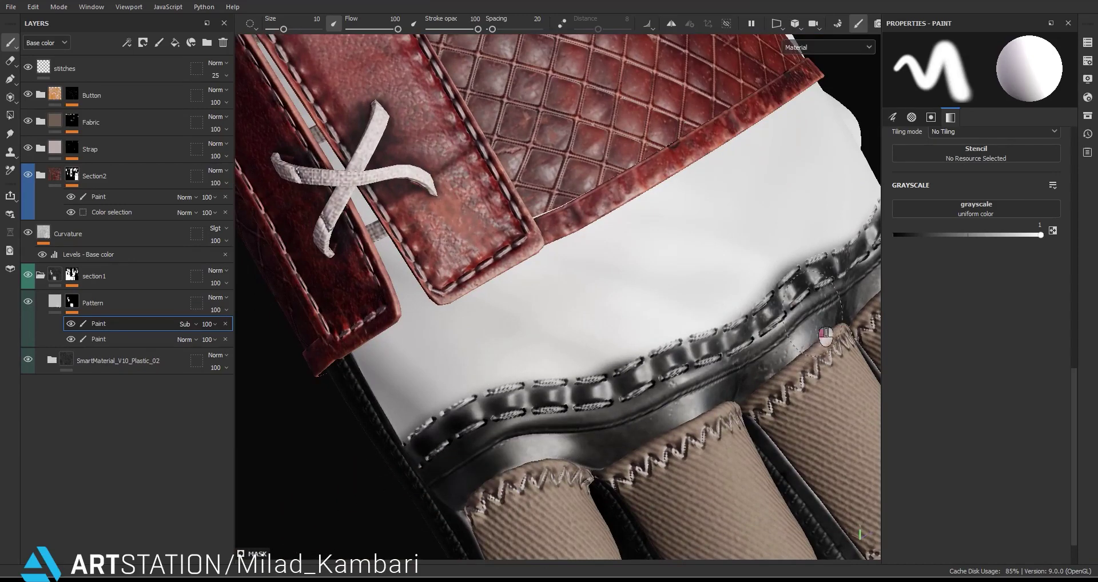
# Reduce the brush size to 5.58 and paint the Pattern back in black just above the double-stitched band over the fingers.
pyautogui.keyDown('alt'); pyautogui.moveTo(826, 337); pyautogui.dragTo(608, 417); pyautogui.keyUp('alt')
pyautogui.keyDown('alt'); pyautogui.moveTo(608, 418); pyautogui.dragTo(574, 443, button='middle'); pyautogui.keyUp('alt')
pyautogui.press('x')
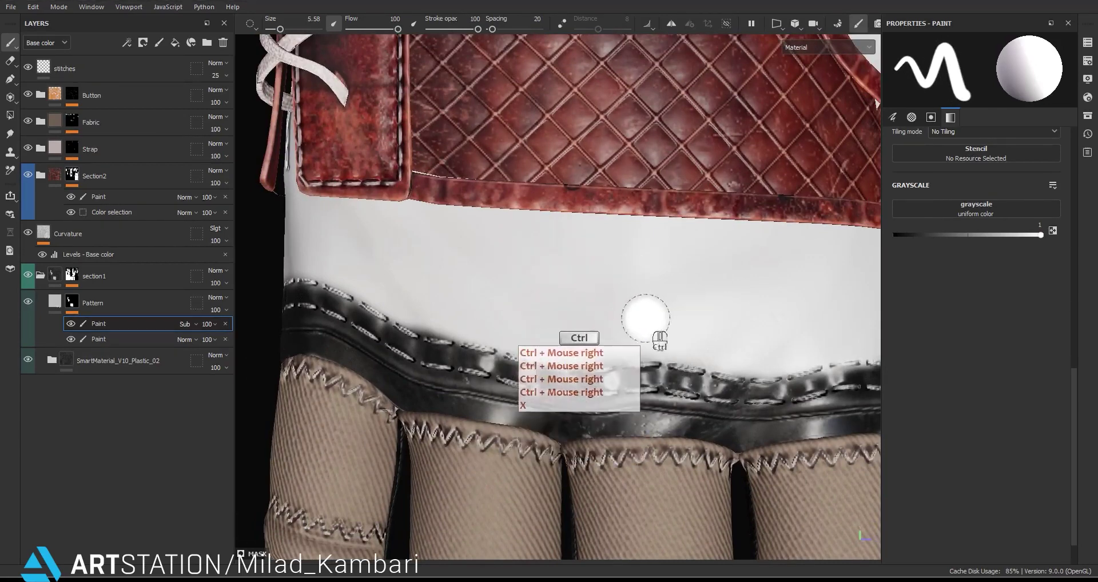
pyautogui.scroll(5, 601, 328)
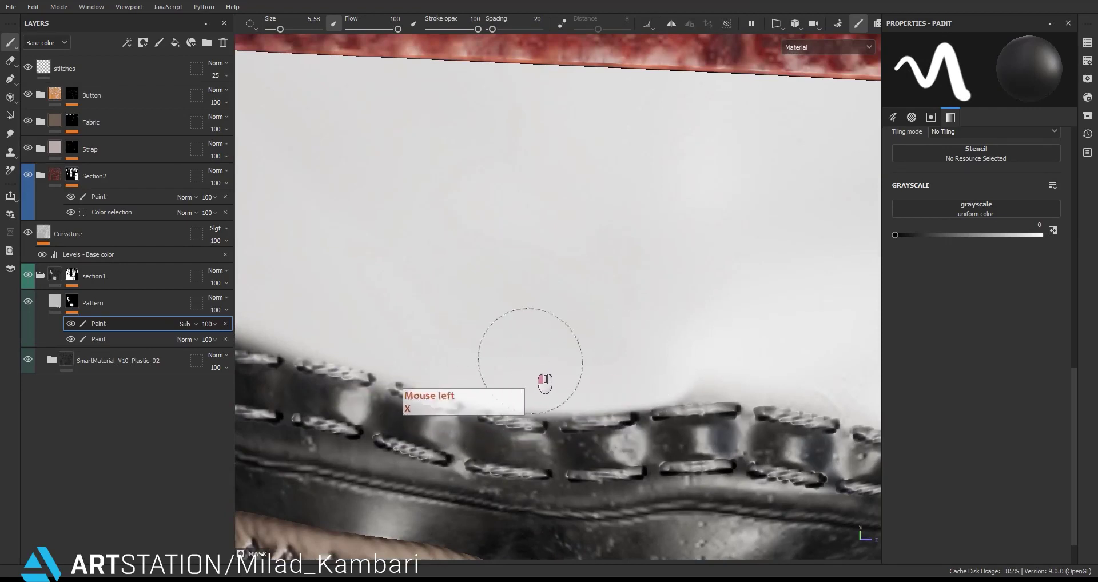
pyautogui.keyDown('alt'); pyautogui.moveTo(713, 374); pyautogui.dragTo(582, 353, button='middle'); pyautogui.keyUp('alt')
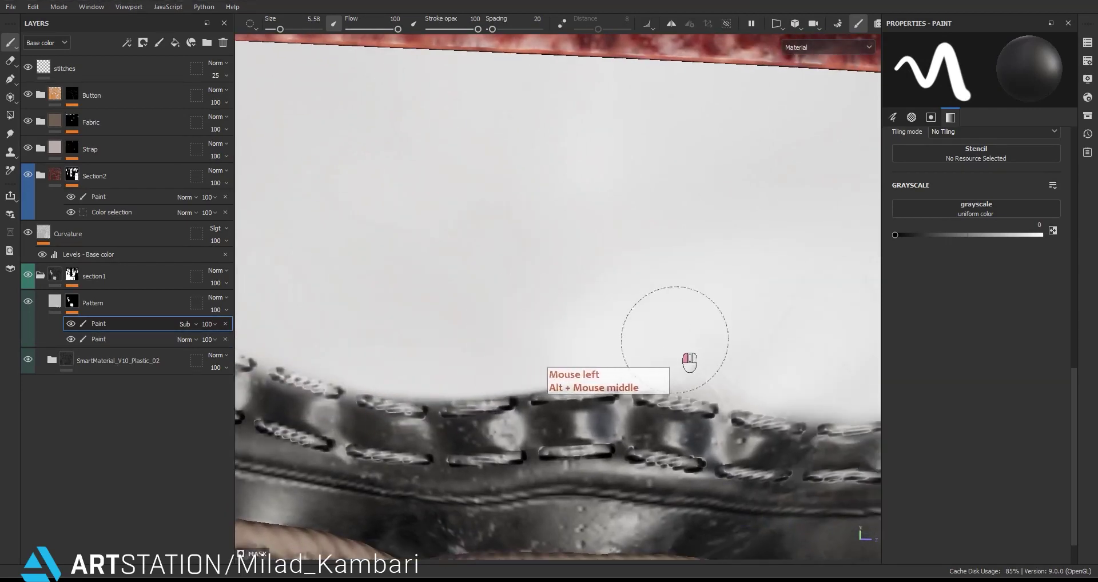
pyautogui.moveTo(674, 340); pyautogui.dragTo(741, 362)
pyautogui.keyDown('alt'); pyautogui.moveTo(755, 365); pyautogui.dragTo(509, 310, button='middle'); pyautogui.keyUp('alt')
pyautogui.moveTo(509, 310)
pyautogui.keyDown('alt'); pyautogui.mouseDown()
pyautogui.moveTo(473, 299)
pyautogui.moveTo(727, 301)
pyautogui.mouseUp(); pyautogui.keyUp('alt')
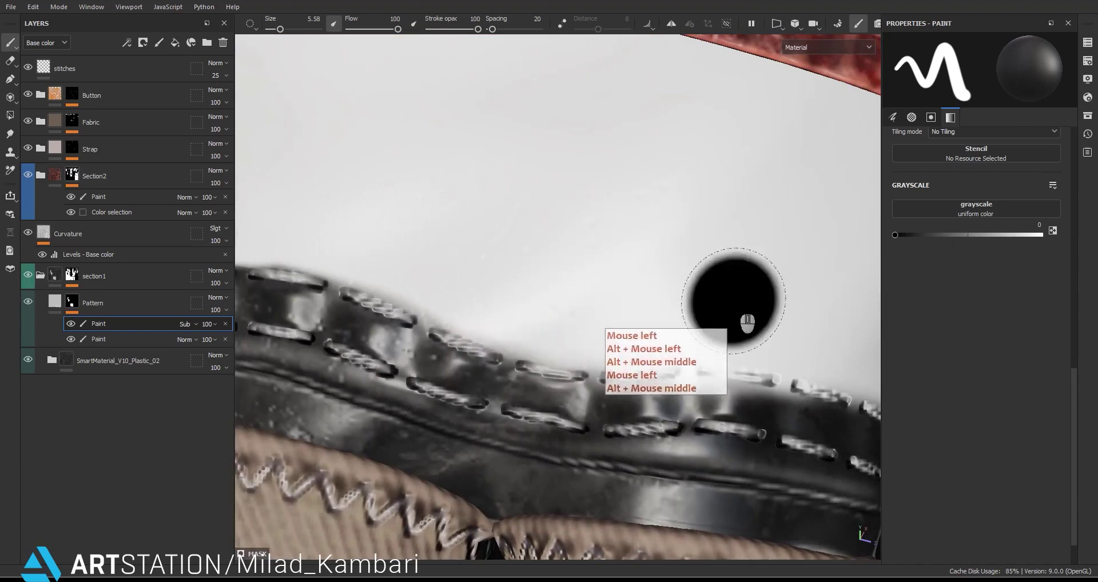
# Swap back to white and touch up the masked-out edge along the stitched band toward the thumb side and across the fingers.
pyautogui.keyDown('alt'); pyautogui.moveTo(747, 321); pyautogui.dragTo(619, 452, button='middle'); pyautogui.keyUp('alt')
pyautogui.moveTo(568, 441); pyautogui.dragTo(547, 428)
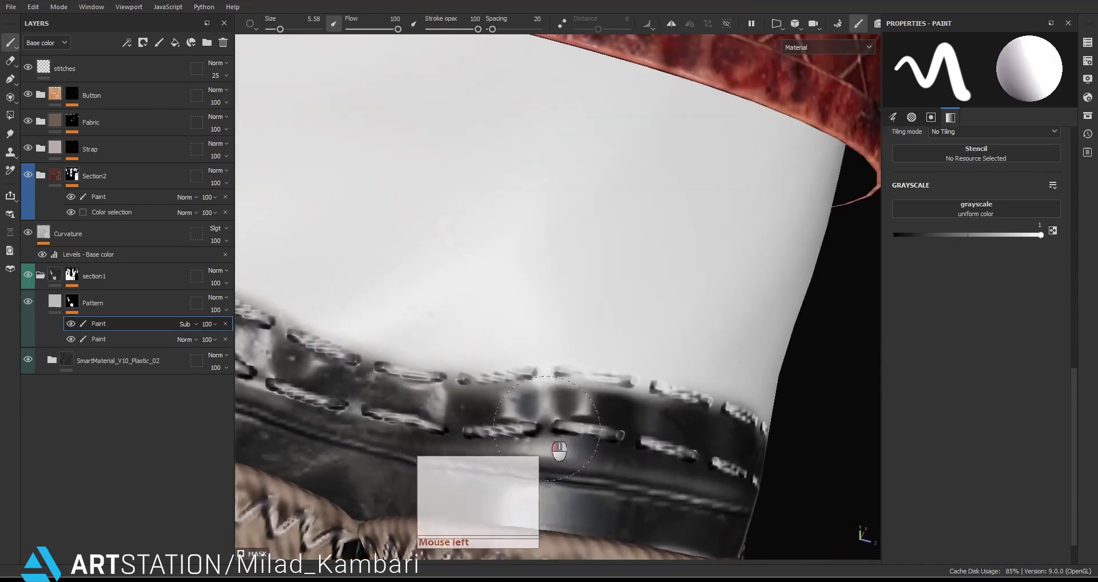
pyautogui.keyDown('alt'); pyautogui.moveTo(705, 441); pyautogui.dragTo(527, 465); pyautogui.keyUp('alt')
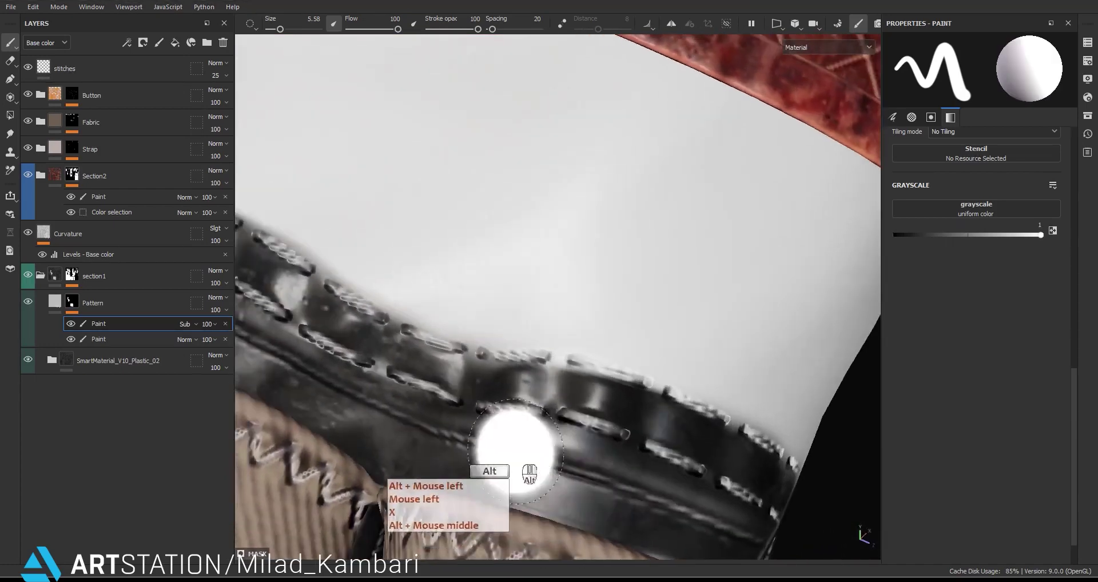
pyautogui.keyDown('alt'); pyautogui.moveTo(526, 466); pyautogui.dragTo(765, 441, button='middle'); pyautogui.keyUp('alt')
pyautogui.moveTo(765, 441)
pyautogui.keyDown('alt'); pyautogui.mouseDown()
pyautogui.moveTo(796, 384)
pyautogui.moveTo(439, 382)
pyautogui.mouseUp(); pyautogui.keyUp('alt')
pyautogui.keyDown('alt'); pyautogui.moveTo(463, 355); pyautogui.dragTo(796, 336, button='middle'); pyautogui.keyUp('alt')
pyautogui.keyDown('alt'); pyautogui.moveTo(501, 377); pyautogui.dragTo(733, 444, button='middle'); pyautogui.keyUp('alt')
pyautogui.keyDown('alt'); pyautogui.moveTo(529, 406); pyautogui.dragTo(827, 480, button='middle'); pyautogui.keyUp('alt')
pyautogui.moveTo(438, 368)
pyautogui.mouseDown()
pyautogui.moveTo(577, 371)
pyautogui.moveTo(499, 359)
pyautogui.mouseUp()
# In the 2D view, mask out the lower curved thumb seam and draw a straight line from it across to the opposite stitched edge.
pyautogui.scroll(-5, 533, 360)
pyautogui.keyDown('alt'); pyautogui.moveTo(758, 281); pyautogui.dragTo(581, 468, button='middle'); pyautogui.keyUp('alt')
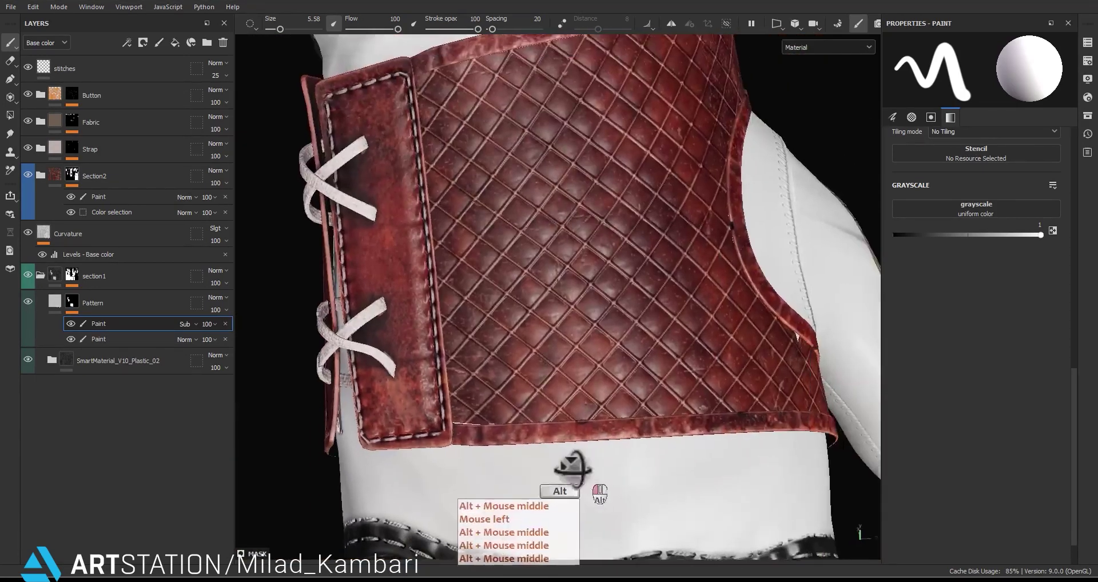
pyautogui.keyDown('alt'); pyautogui.moveTo(581, 468); pyautogui.dragTo(498, 457); pyautogui.keyUp('alt')
pyautogui.keyDown('alt'); pyautogui.moveTo(497, 458); pyautogui.dragTo(442, 424, button='middle'); pyautogui.keyUp('alt')
pyautogui.moveTo(442, 423)
pyautogui.keyDown('alt'); pyautogui.mouseDown()
pyautogui.moveTo(495, 360)
pyautogui.moveTo(632, 361)
pyautogui.mouseUp(); pyautogui.keyUp('alt')
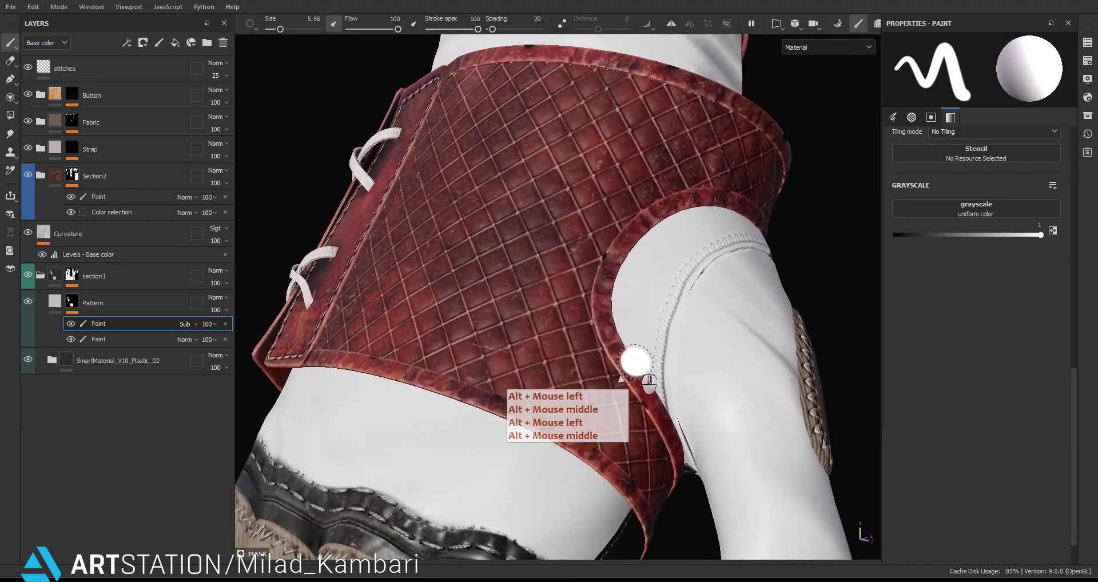
pyautogui.press('F3')
pyautogui.keyDown('alt'); pyautogui.moveTo(522, 330); pyautogui.dragTo(598, 371, button='middle'); pyautogui.keyUp('alt')
pyautogui.scroll(3, 598, 347)
pyautogui.scroll(2, 584, 327)
pyautogui.scroll(3, 561, 363)
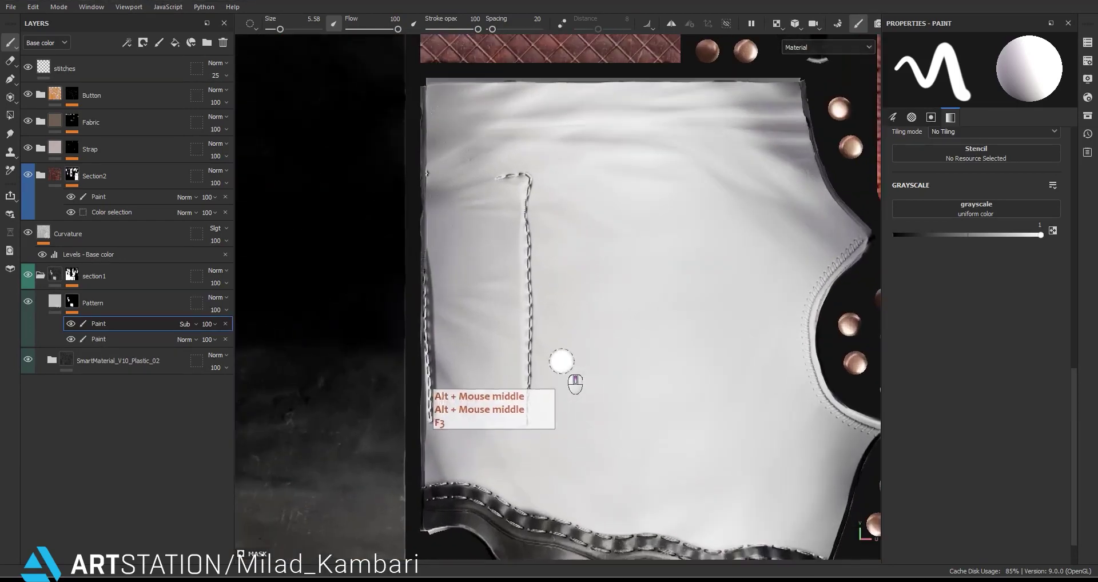
pyautogui.keyDown('alt'); pyautogui.moveTo(730, 391); pyautogui.dragTo(625, 388, button='middle'); pyautogui.keyUp('alt')
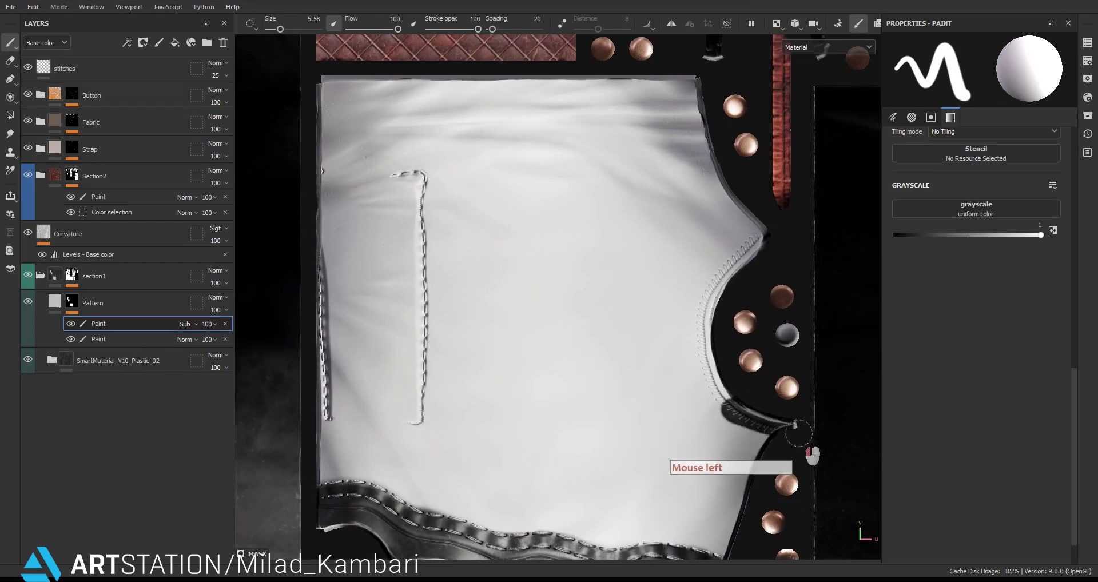
pyautogui.moveTo(798, 433); pyautogui.dragTo(679, 383)
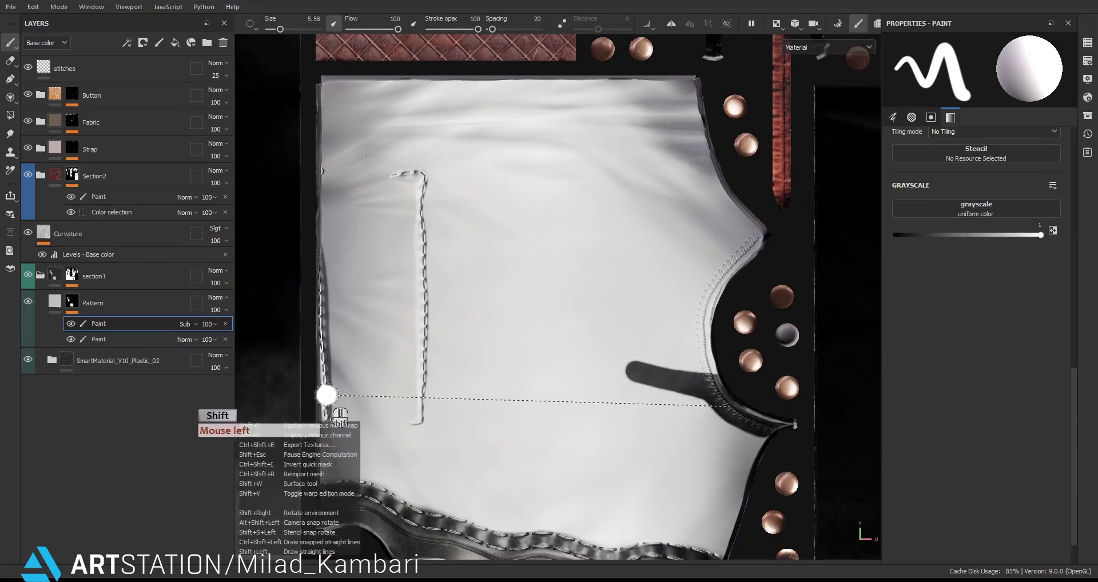
pyautogui.keyDown('shift'); pyautogui.click(326, 394); pyautogui.keyUp('shift')
# Check on the model beside the UV layout where the straight masked-out line falls relative to the red leather.
pyautogui.scroll(-2, 385, 399)
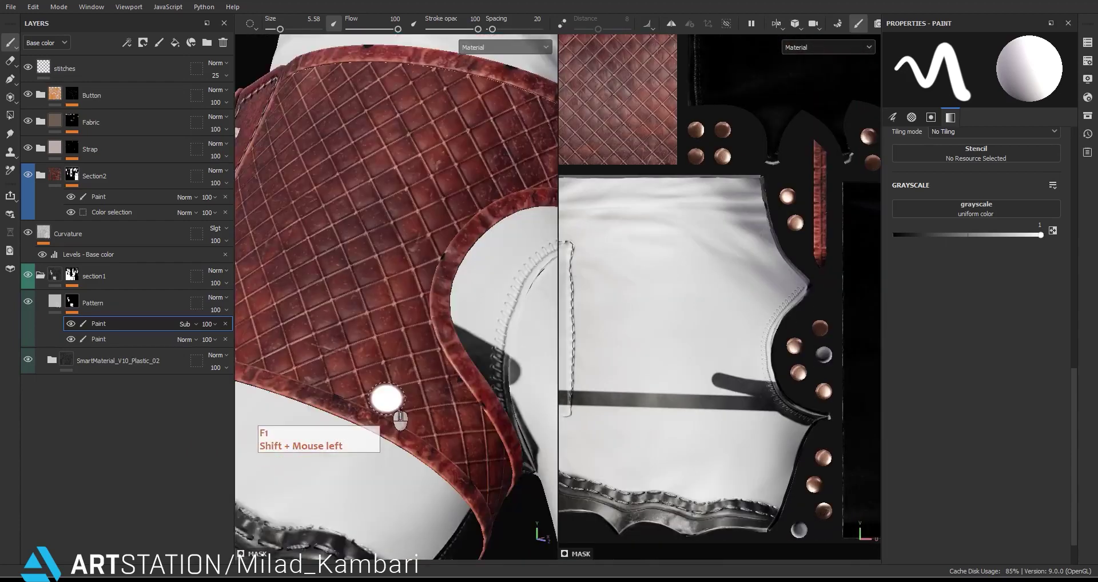
pyautogui.keyDown('alt'); pyautogui.moveTo(385, 397); pyautogui.dragTo(404, 387, button='middle'); pyautogui.keyUp('alt')
pyautogui.keyDown('alt'); pyautogui.moveTo(404, 387); pyautogui.dragTo(487, 368); pyautogui.keyUp('alt')
pyautogui.keyDown('alt'); pyautogui.moveTo(488, 368); pyautogui.dragTo(426, 377, button='middle'); pyautogui.keyUp('alt')
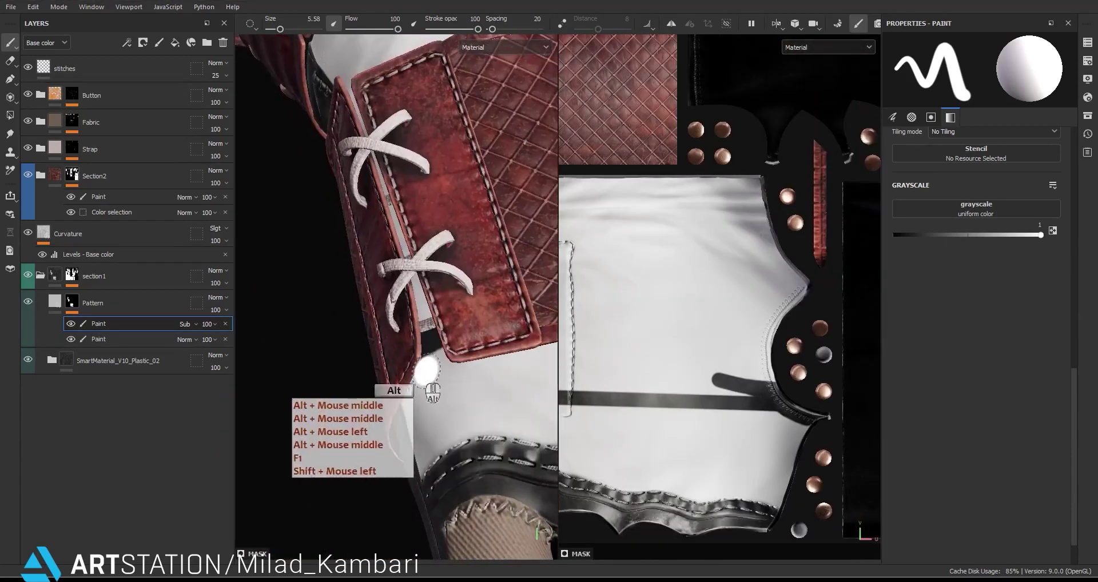
pyautogui.keyDown('alt'); pyautogui.moveTo(426, 376); pyautogui.dragTo(489, 369); pyautogui.keyUp('alt')
pyautogui.keyDown('alt'); pyautogui.moveTo(763, 417); pyautogui.dragTo(841, 411, button='middle'); pyautogui.keyUp('alt')
pyautogui.keyDown('alt'); pyautogui.moveTo(772, 315); pyautogui.dragTo(735, 218, button='right'); pyautogui.keyUp('alt')
pyautogui.keyDown('alt'); pyautogui.moveTo(745, 311); pyautogui.dragTo(750, 314, button='middle'); pyautogui.keyUp('alt')
pyautogui.keyDown('alt'); pyautogui.moveTo(836, 192); pyautogui.dragTo(789, 256, button='middle'); pyautogui.keyUp('alt')
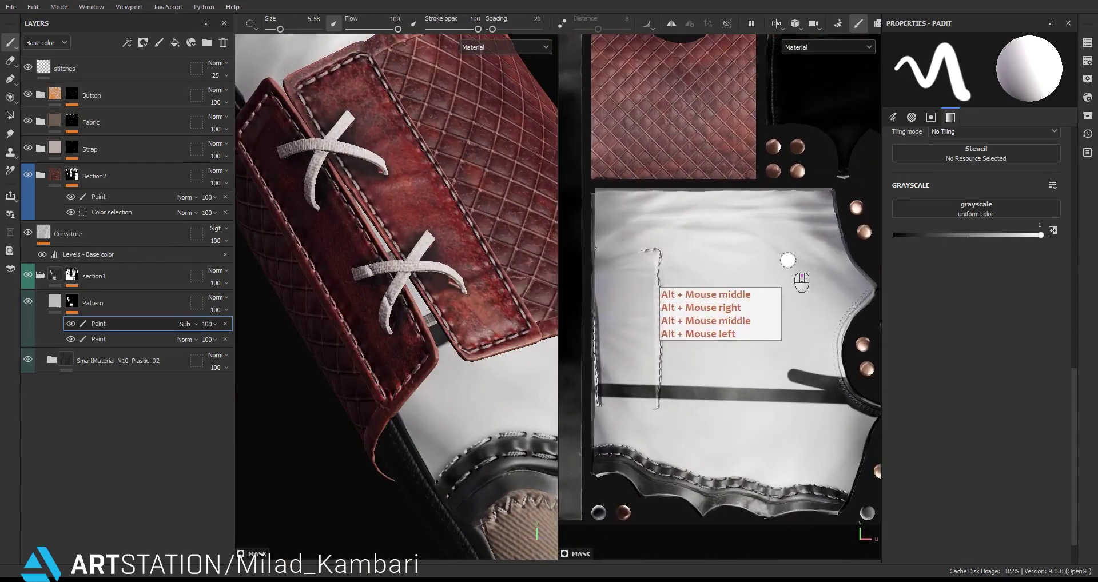
pyautogui.press('F2')
pyautogui.press('F3')
# Enlarge the brush to 15.1 and paint out all of the Pattern above the straight line on the hand's UV island.
pyautogui.keyDown('alt'); pyautogui.moveTo(655, 345); pyautogui.dragTo(693, 363, button='middle'); pyautogui.keyUp('alt')
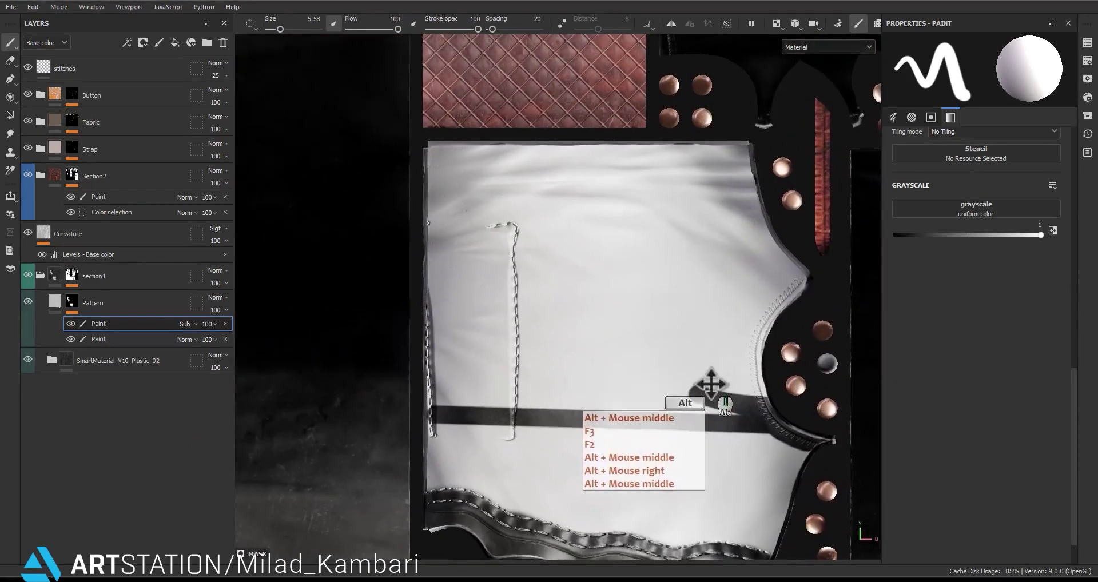
pyautogui.keyDown('ctrl'); pyautogui.moveTo(693, 363); pyautogui.dragTo(688, 373, button='right'); pyautogui.keyUp('ctrl')
pyautogui.moveTo(688, 373)
pyautogui.mouseDown()
pyautogui.moveTo(687, 310)
pyautogui.moveTo(731, 399)
pyautogui.moveTo(752, 352)
pyautogui.moveTo(771, 249)
pyautogui.moveTo(746, 153)
pyautogui.moveTo(733, 273)
pyautogui.moveTo(649, 246)
pyautogui.moveTo(647, 328)
pyautogui.mouseUp()
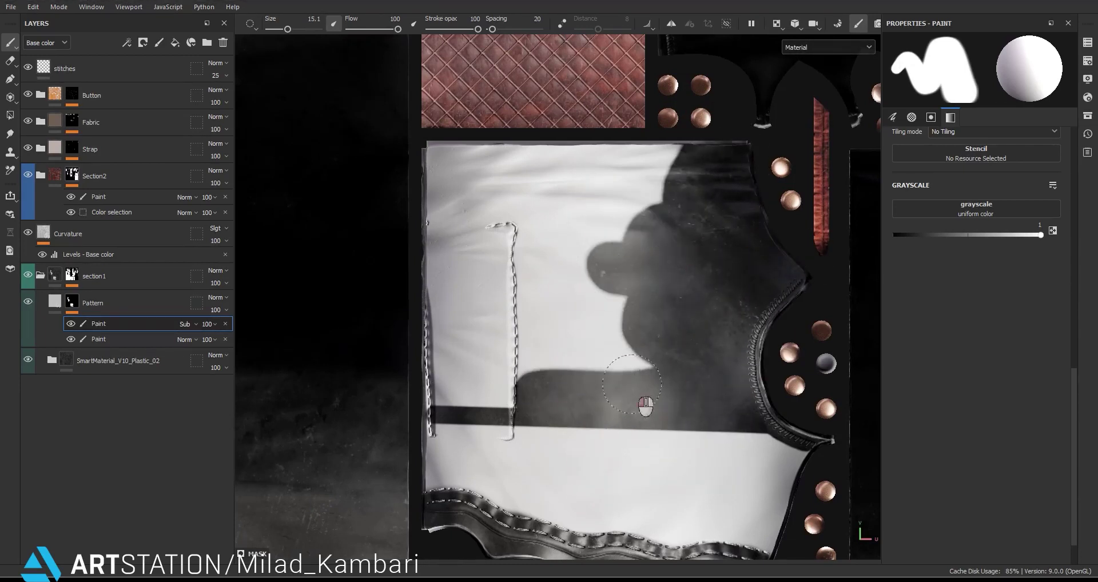
pyautogui.keyDown('alt'); pyautogui.moveTo(440, 402); pyautogui.dragTo(642, 455, button='middle'); pyautogui.keyUp('alt')
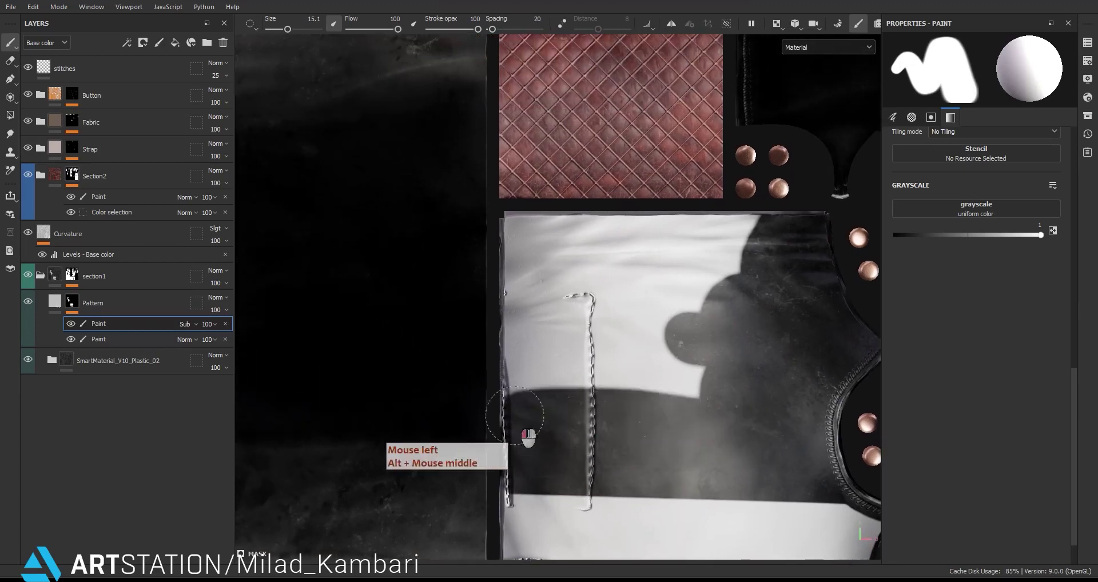
pyautogui.moveTo(641, 352)
pyautogui.mouseDown()
pyautogui.moveTo(485, 327)
pyautogui.moveTo(526, 247)
pyautogui.moveTo(605, 249)
pyautogui.mouseUp()
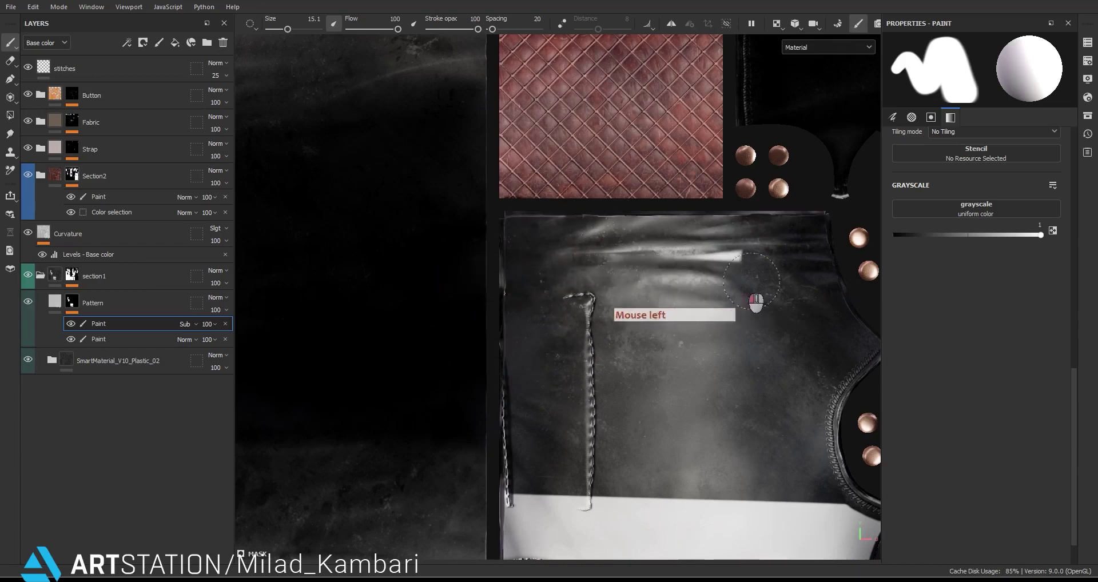
# Inspect the masked-out area on the model around the thumb opening and the stitched thumb seam.
pyautogui.scroll(-3, 638, 328)
pyautogui.keyDown('alt'); pyautogui.moveTo(657, 336); pyautogui.dragTo(674, 331, button='middle'); pyautogui.keyUp('alt')
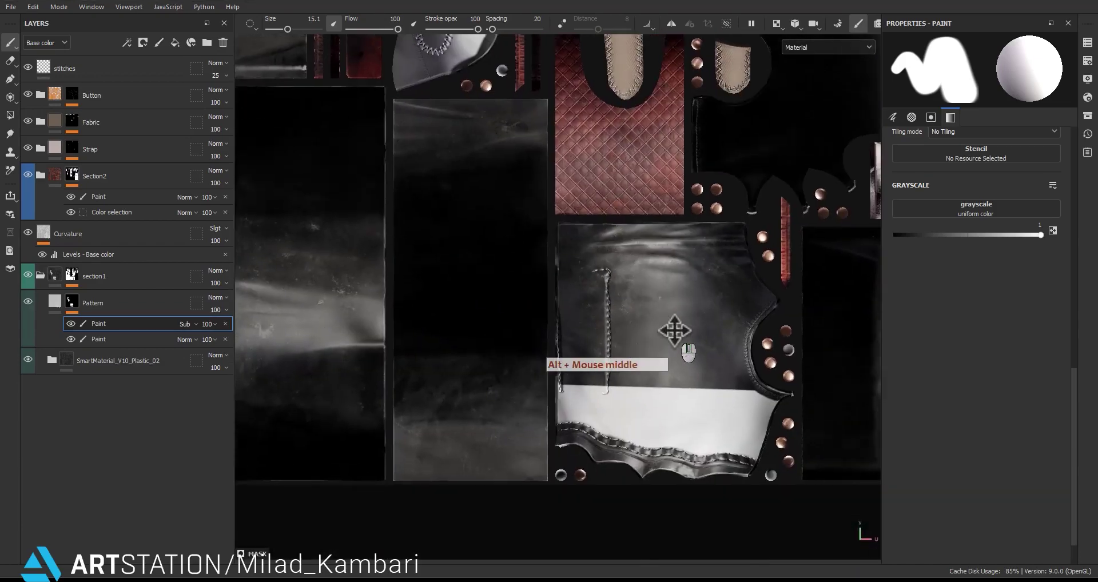
pyautogui.press('F2')
pyautogui.moveTo(635, 369)
pyautogui.keyDown('alt'); pyautogui.mouseDown()
pyautogui.moveTo(653, 290)
pyautogui.moveTo(543, 341)
pyautogui.moveTo(631, 351)
pyautogui.mouseUp(); pyautogui.keyUp('alt')
pyautogui.keyDown('alt'); pyautogui.moveTo(632, 350); pyautogui.dragTo(632, 200, button='right'); pyautogui.keyUp('alt')
pyautogui.keyDown('alt'); pyautogui.moveTo(631, 204); pyautogui.dragTo(578, 246, button='middle'); pyautogui.keyUp('alt')
pyautogui.keyDown('alt'); pyautogui.moveTo(697, 343); pyautogui.dragTo(434, 403); pyautogui.keyUp('alt')
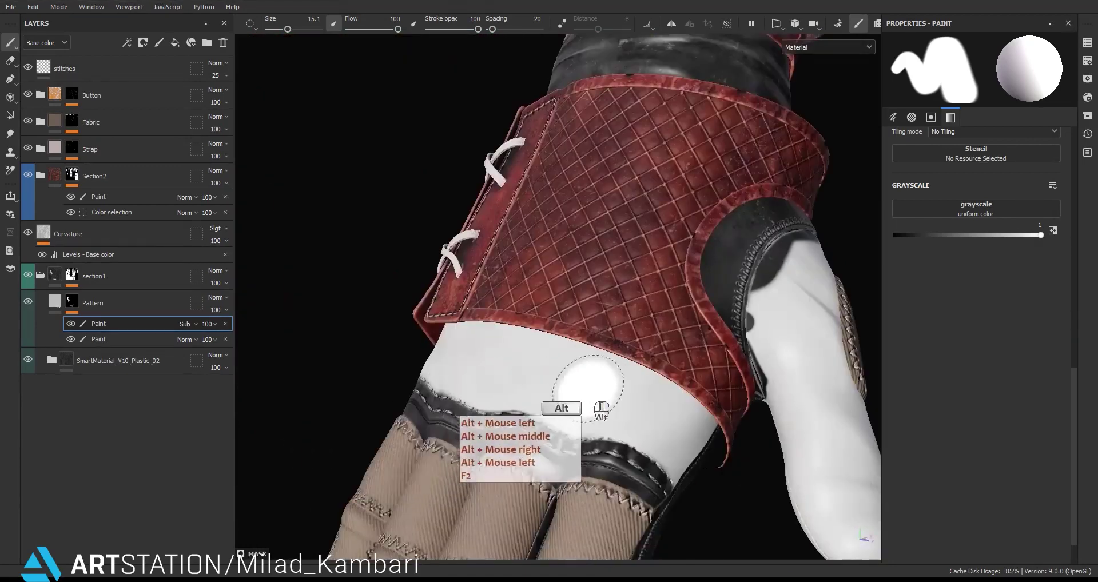
pyautogui.keyDown('alt'); pyautogui.moveTo(589, 387); pyautogui.dragTo(473, 394, button='middle'); pyautogui.keyUp('alt')
pyautogui.scroll(3, 662, 253)
pyautogui.scroll(2, 721, 306)
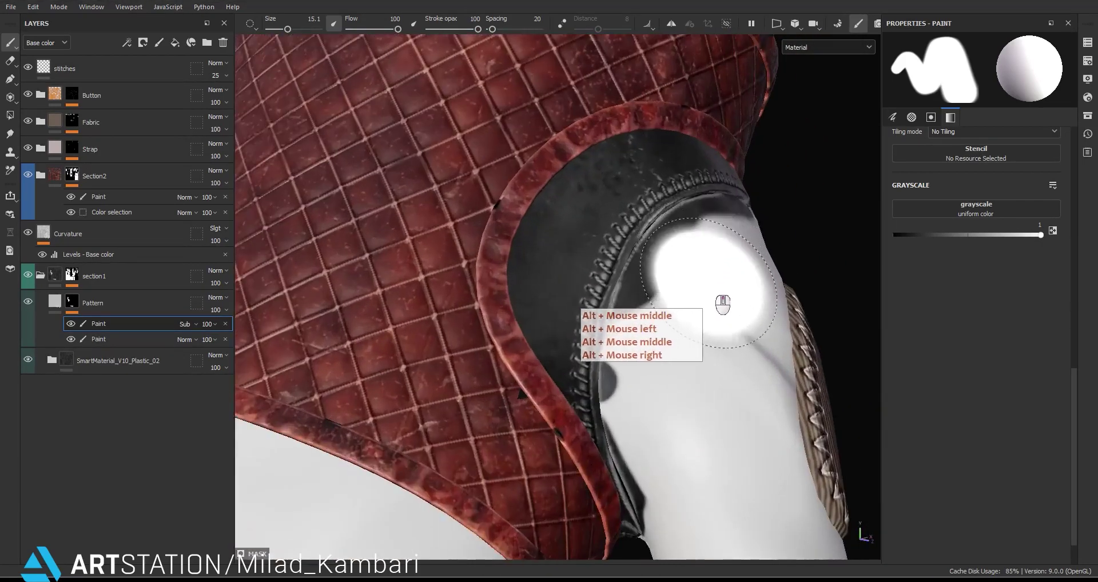
pyautogui.press('F3')
pyautogui.press('F2')
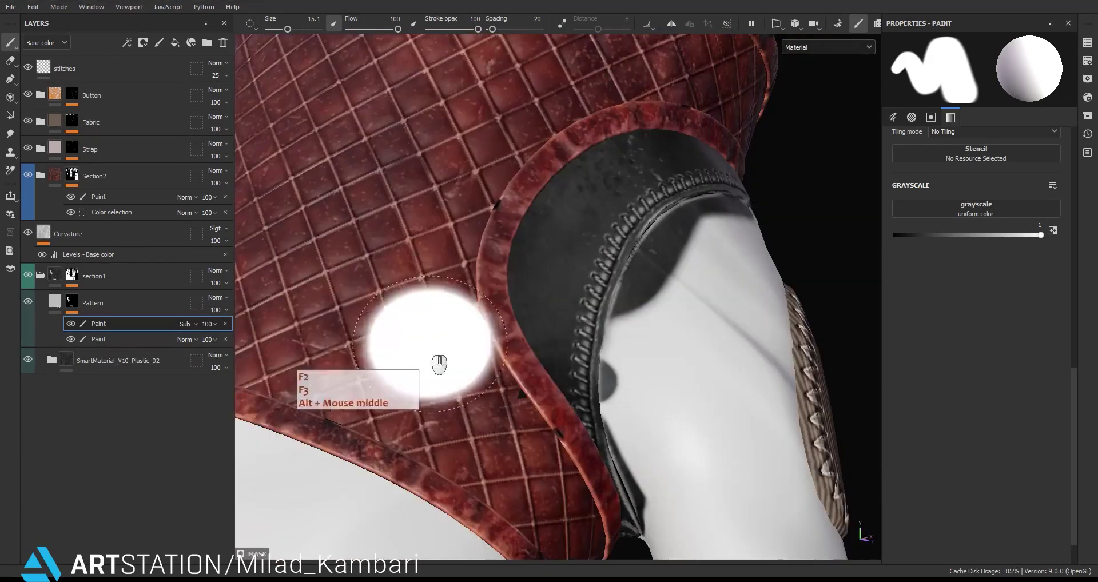
# Use Polygon Fill in UV chunk mode with black to restore the Pattern over the whole thumb.
pyautogui.press('x')
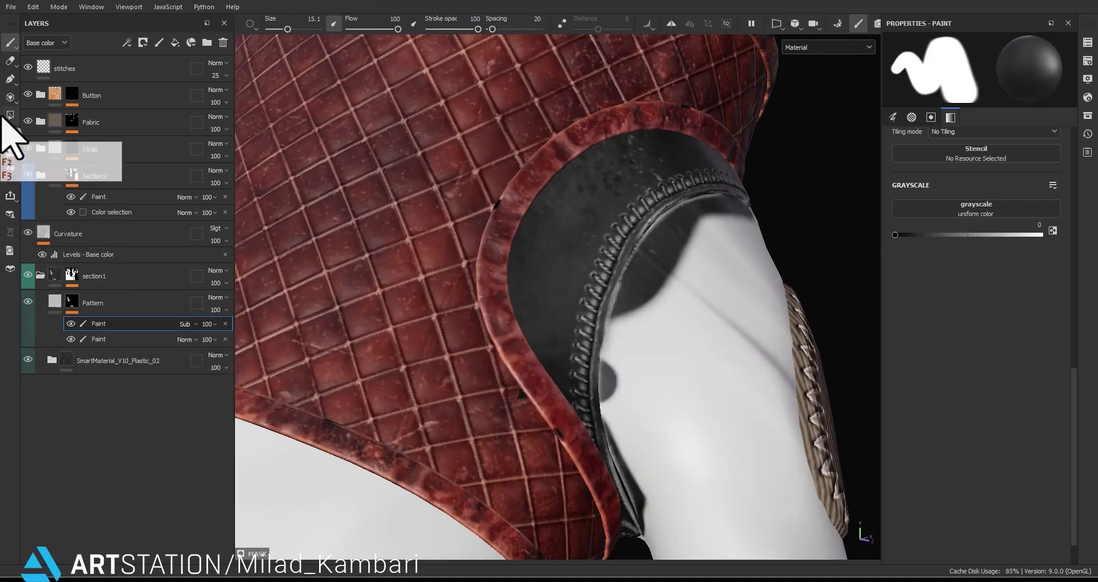
pyautogui.click(9, 115)
pyautogui.click(702, 312)
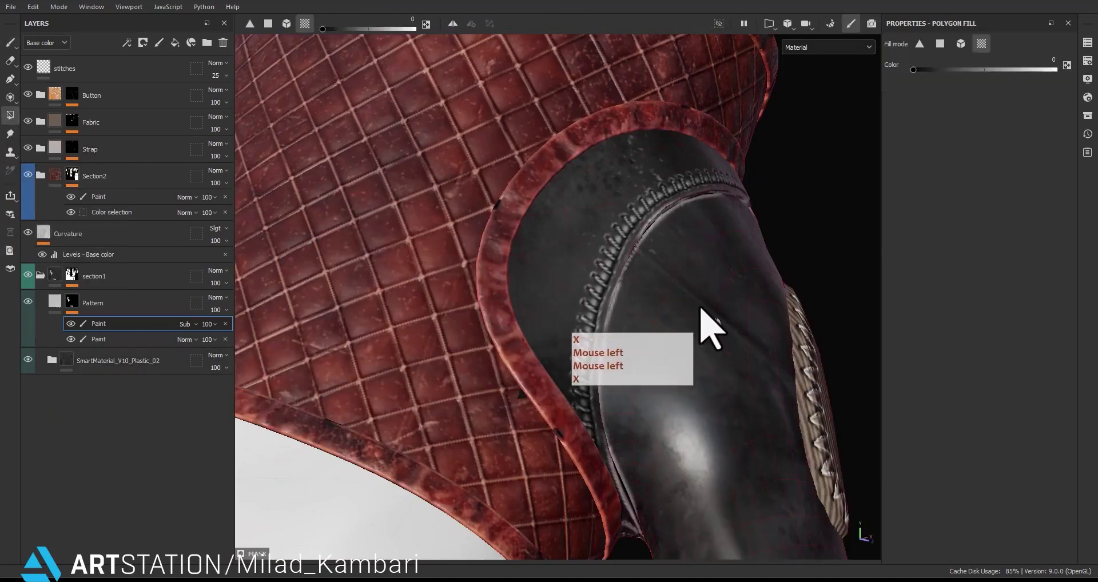
pyautogui.click(703, 310)
# Add a fill effect on top of the Pattern mask and assign the Gradient Linear 2 texture to its grayscale.
pyautogui.keyDown('alt'); pyautogui.moveTo(708, 311); pyautogui.dragTo(608, 353, button='middle'); pyautogui.keyUp('alt')
pyautogui.keyDown('alt'); pyautogui.moveTo(652, 394); pyautogui.dragTo(613, 197, button='right'); pyautogui.keyUp('alt')
pyautogui.keyDown('alt'); pyautogui.moveTo(606, 295); pyautogui.dragTo(650, 279, button='middle'); pyautogui.keyUp('alt')
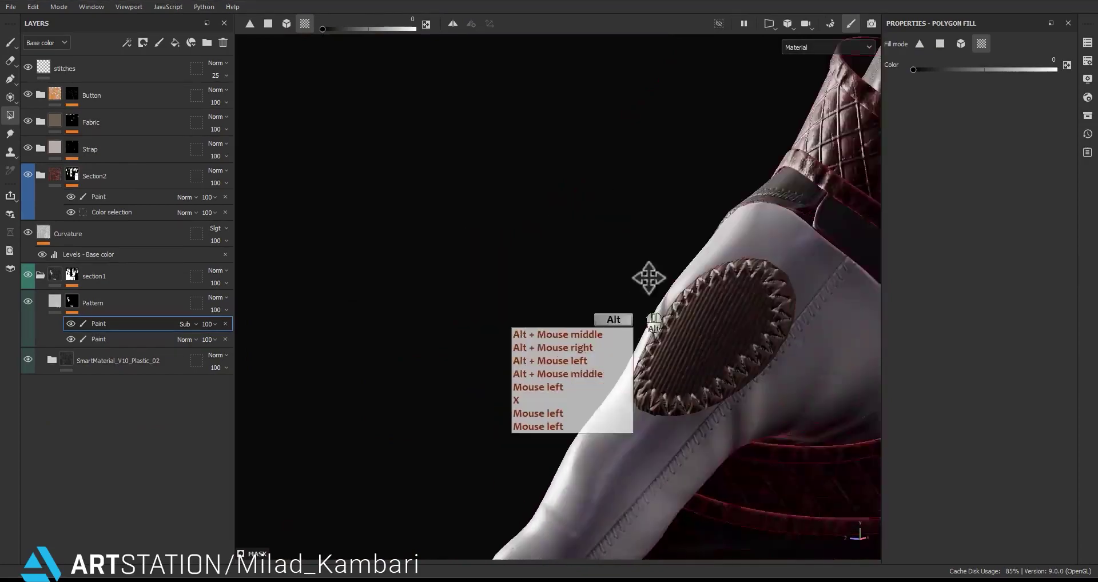
pyautogui.keyDown('alt'); pyautogui.moveTo(649, 279); pyautogui.dragTo(195, 329); pyautogui.keyUp('alt')
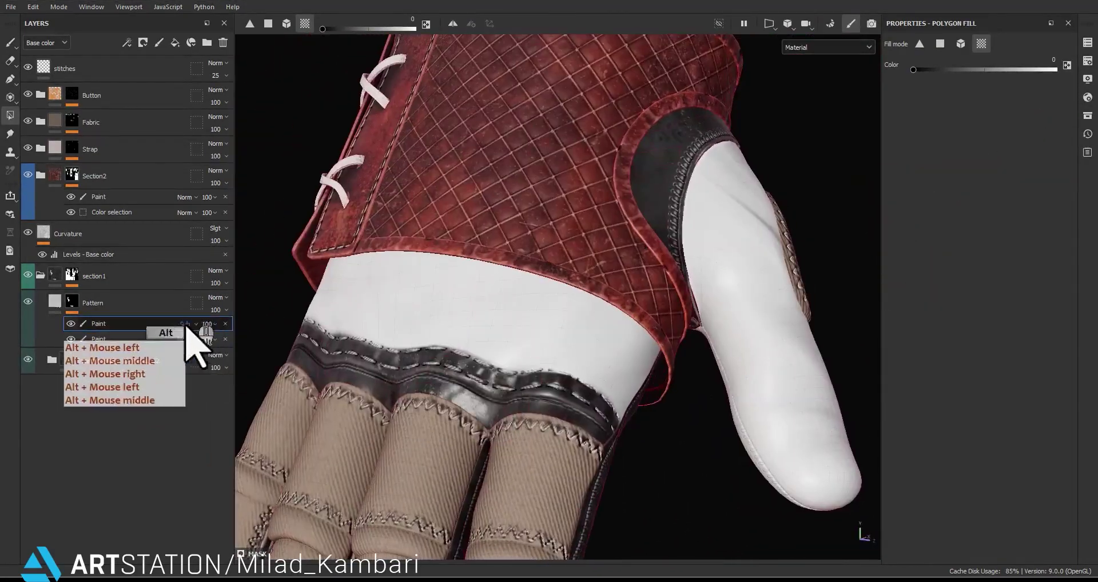
pyautogui.rightClick(114, 332)
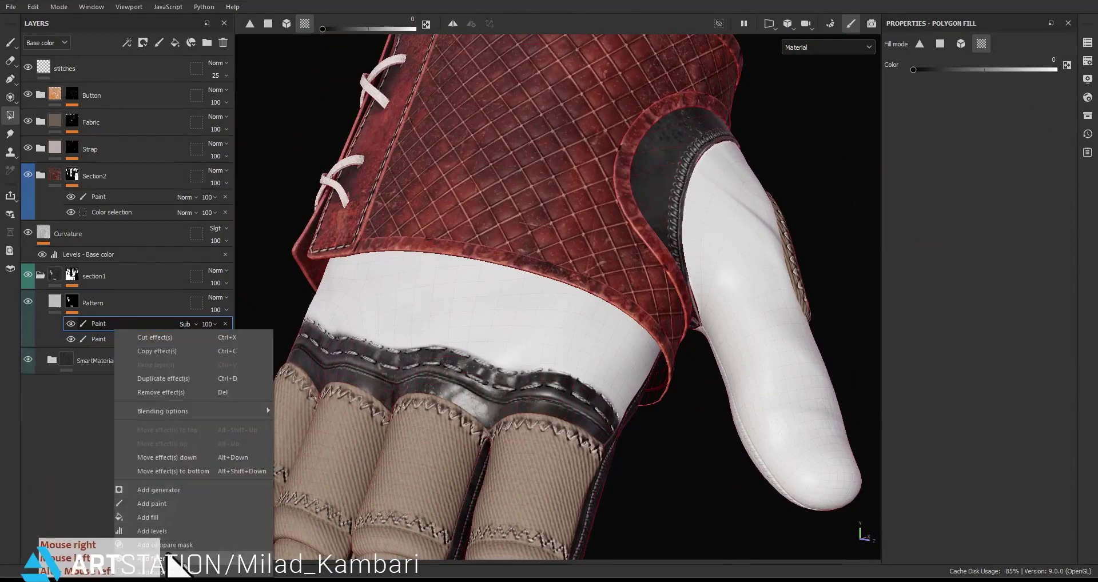
pyautogui.click(154, 518)
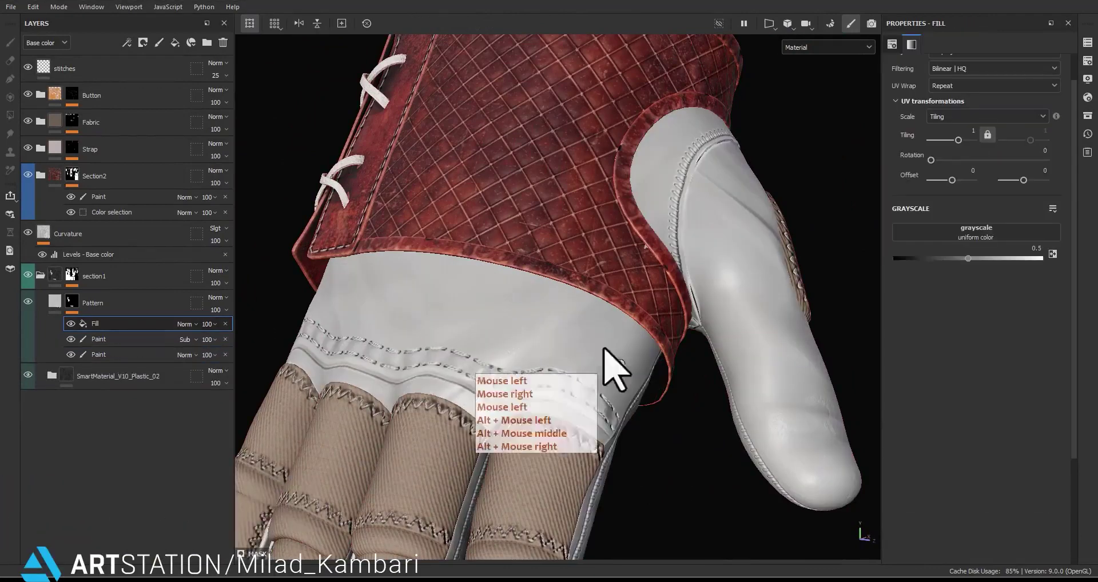
pyautogui.click(952, 226)
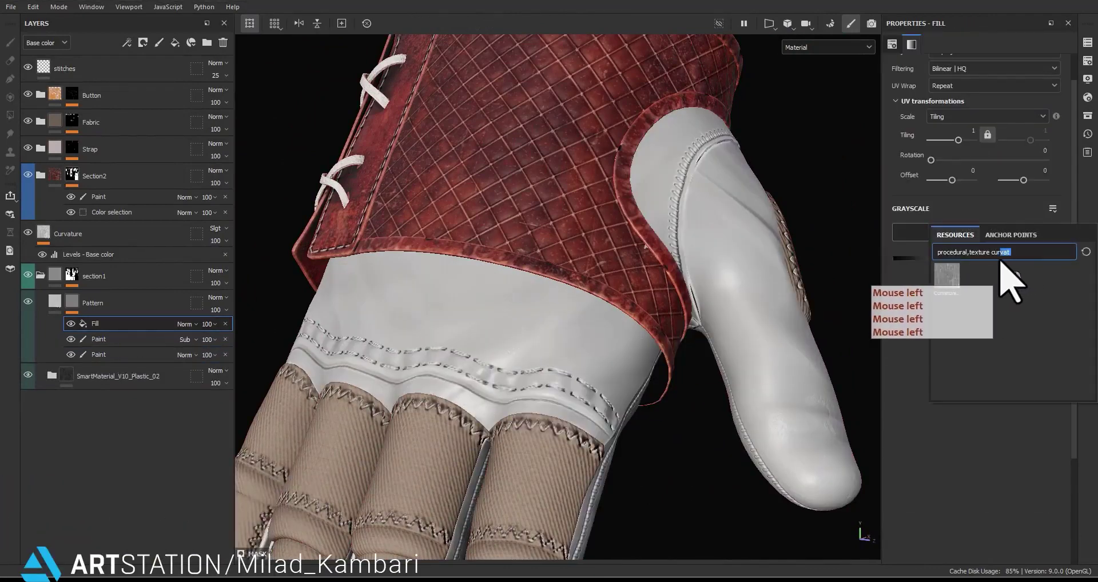
pyautogui.write('grad')
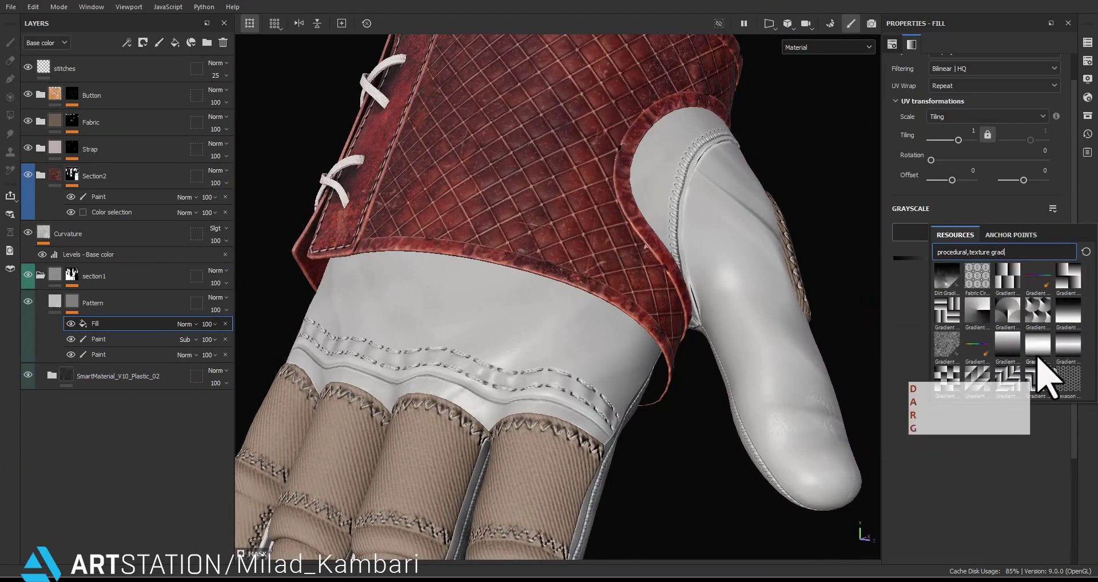
pyautogui.click(1041, 348)
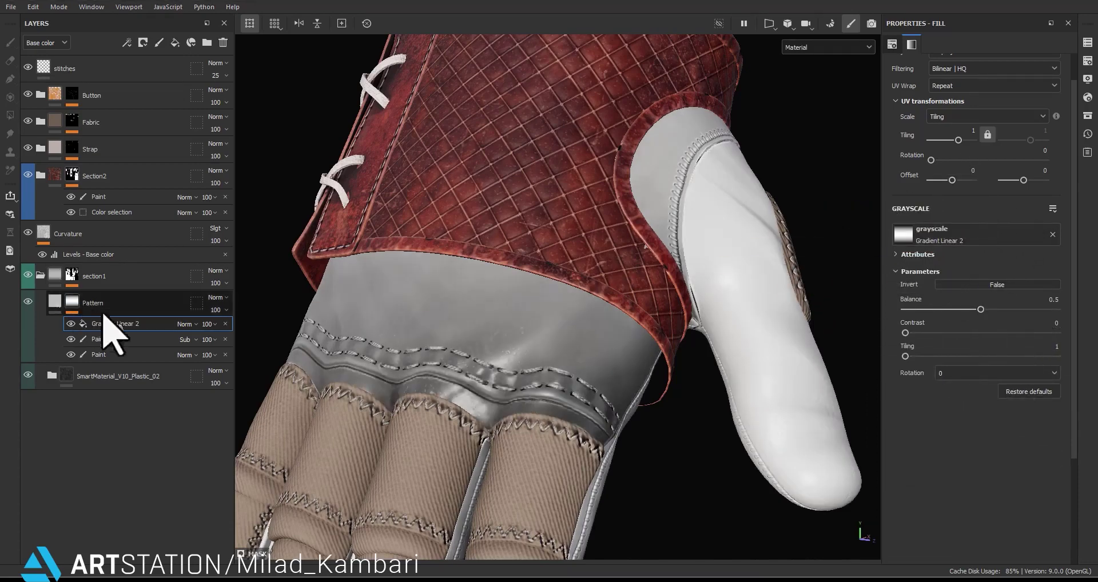
# Set the gradient fill's blending mode to Multiply and display the Pattern mask on its own.
pyautogui.click(186, 324)
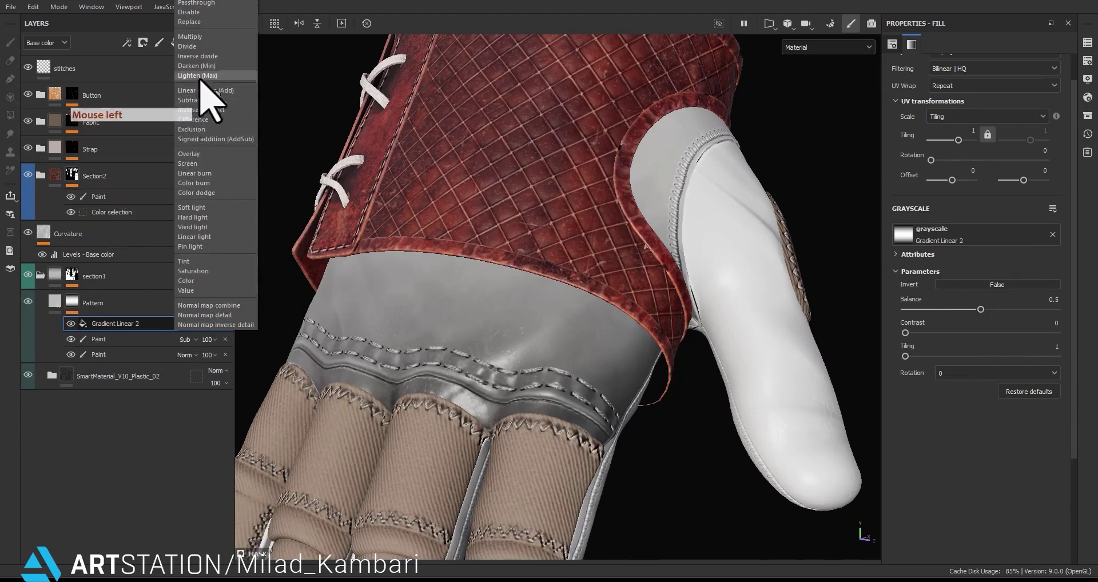
pyautogui.click(199, 37)
pyautogui.keyDown('alt'); pyautogui.click(72, 303); pyautogui.keyUp('alt')
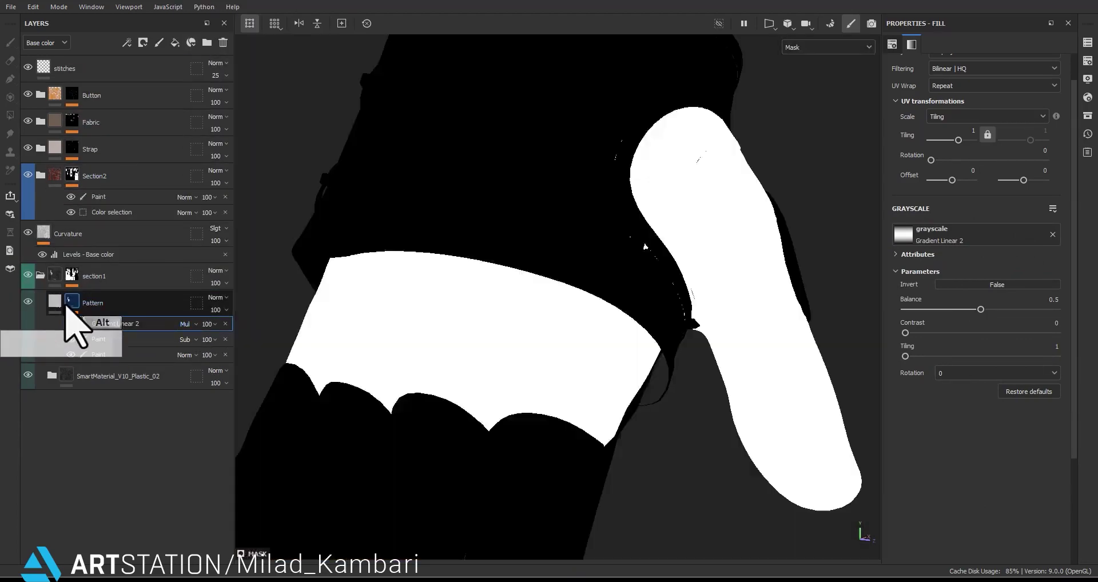
pyautogui.click(128, 330)
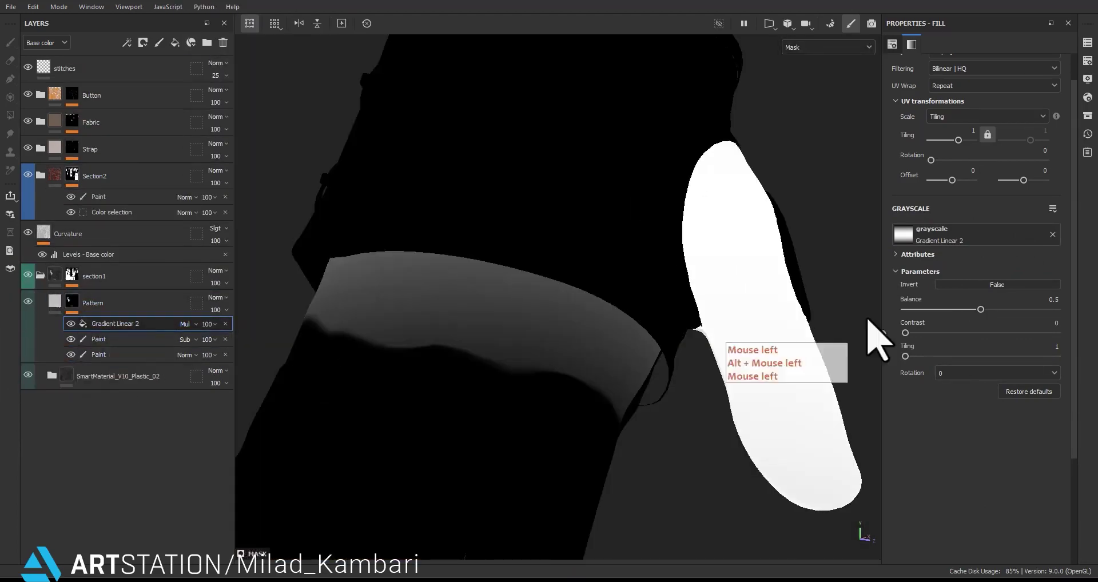
# Set the Gradient Linear 2 fill's own Tiling parameter to 16 and its UV tiling to 15.
pyautogui.moveTo(906, 357); pyautogui.dragTo(1056, 355)
pyautogui.click(938, 176)
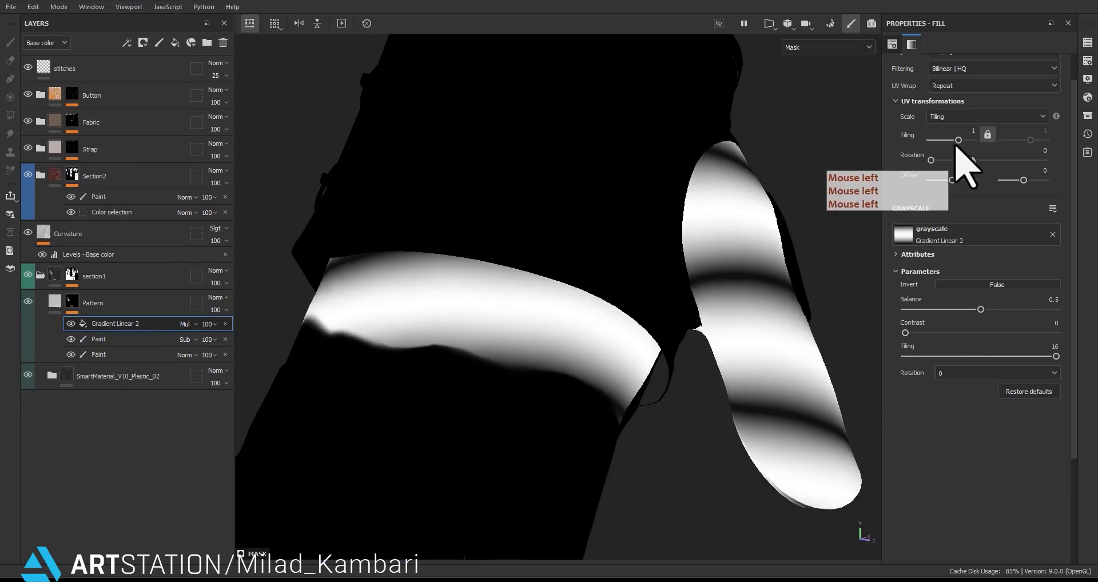
pyautogui.moveTo(958, 142)
pyautogui.mouseDown()
pyautogui.moveTo(978, 143)
pyautogui.moveTo(964, 148)
pyautogui.mouseUp()
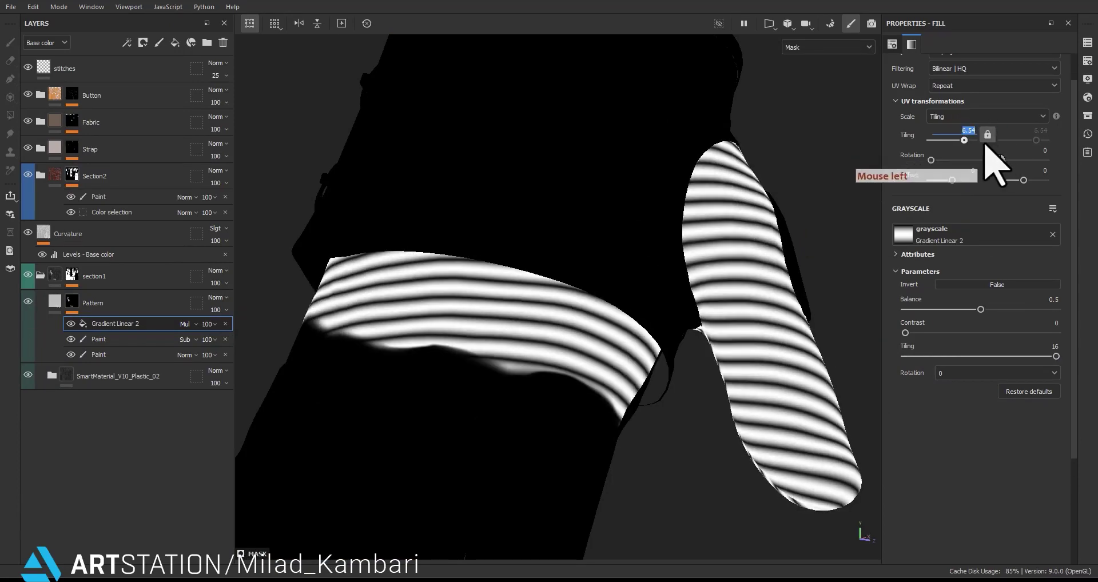
pyautogui.press('Return')
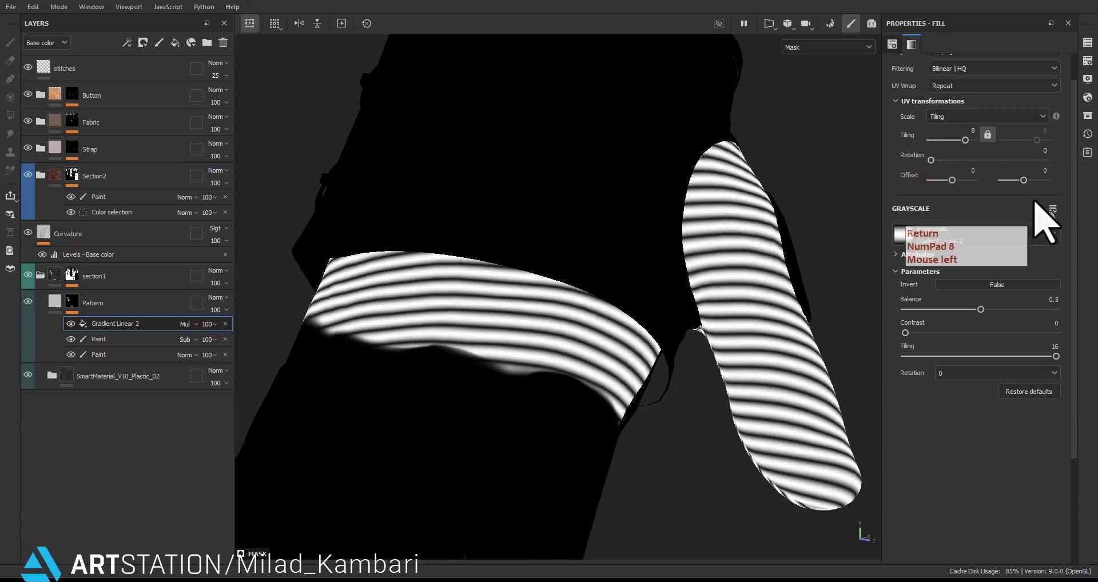
pyautogui.click(975, 131)
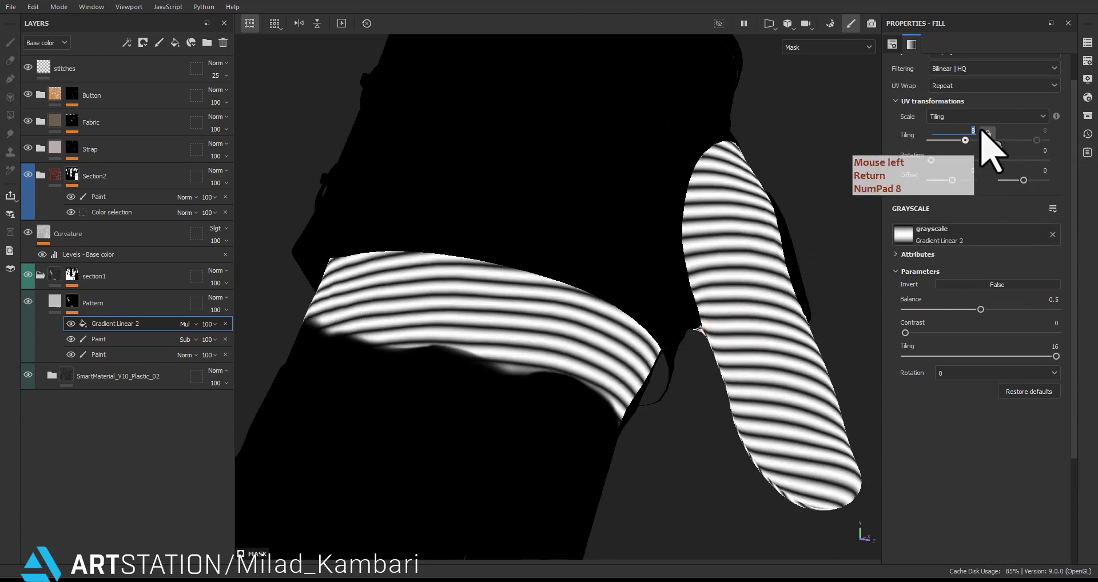
pyautogui.write('1')
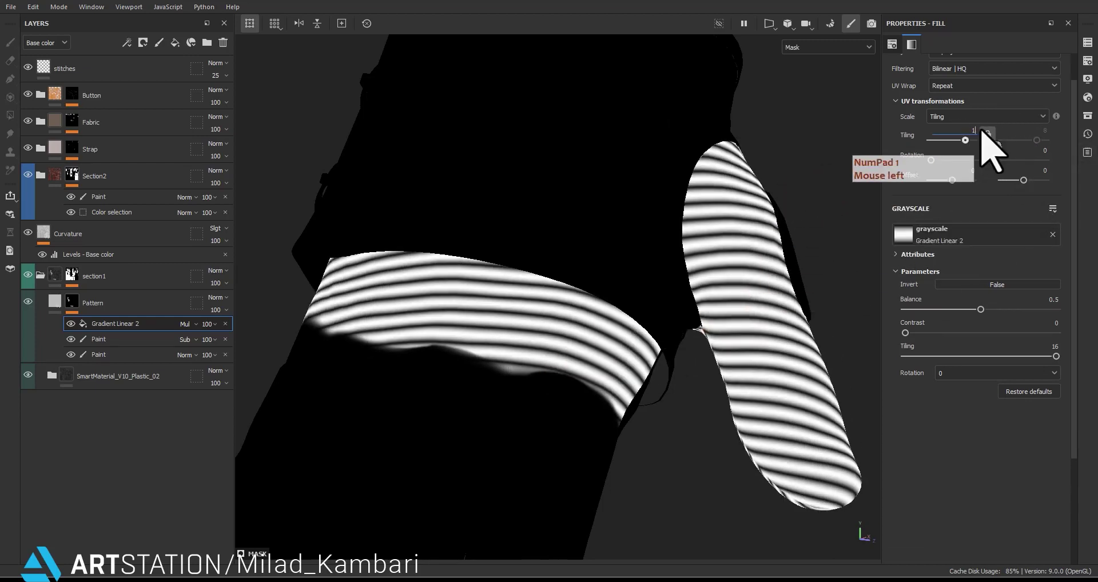
pyautogui.write('5')
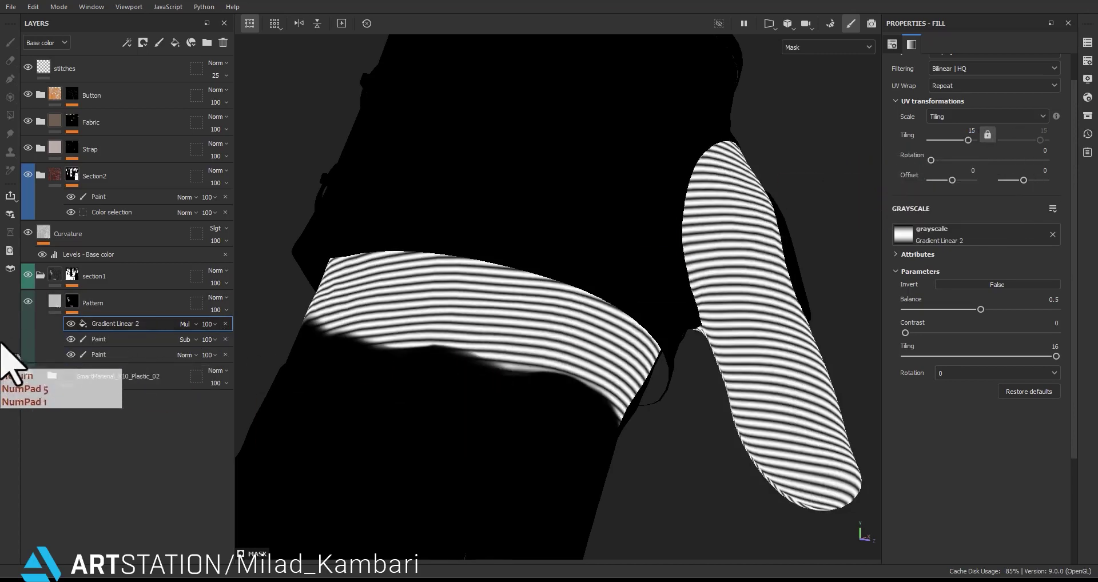
# Check the striped Pattern in the full material display and set the gradient fill's UV tiling to 25.
pyautogui.click(57, 303)
pyautogui.keyDown('alt'); pyautogui.moveTo(589, 293); pyautogui.dragTo(503, 314); pyautogui.keyUp('alt')
pyautogui.keyDown('alt'); pyautogui.moveTo(503, 314); pyautogui.dragTo(522, 343, button='middle'); pyautogui.keyUp('alt')
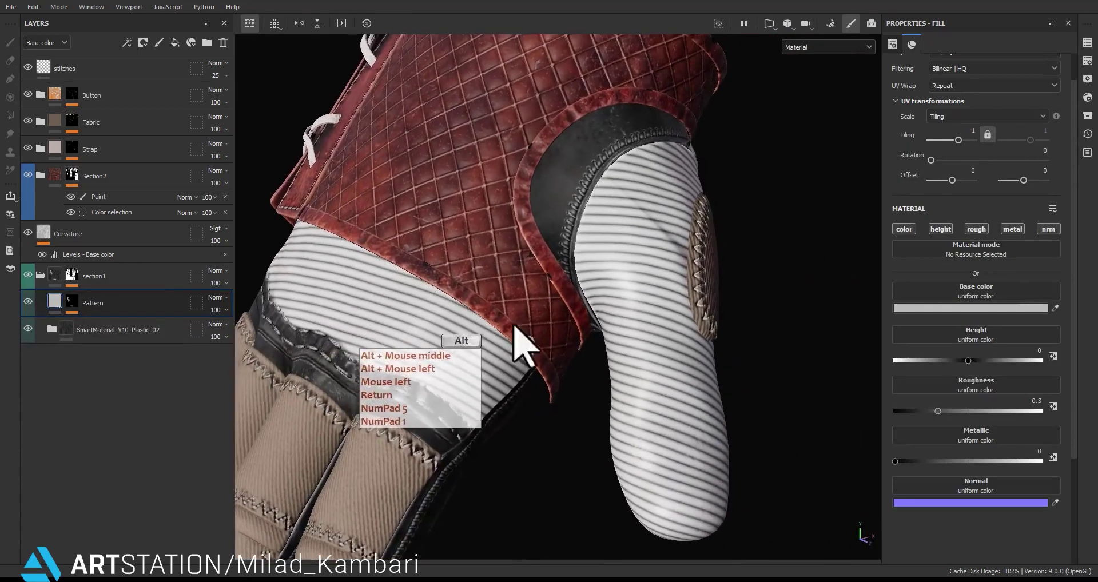
pyautogui.keyDown('alt'); pyautogui.moveTo(522, 343); pyautogui.dragTo(603, 314); pyautogui.keyUp('alt')
pyautogui.click(113, 298)
pyautogui.doubleClick(75, 300)
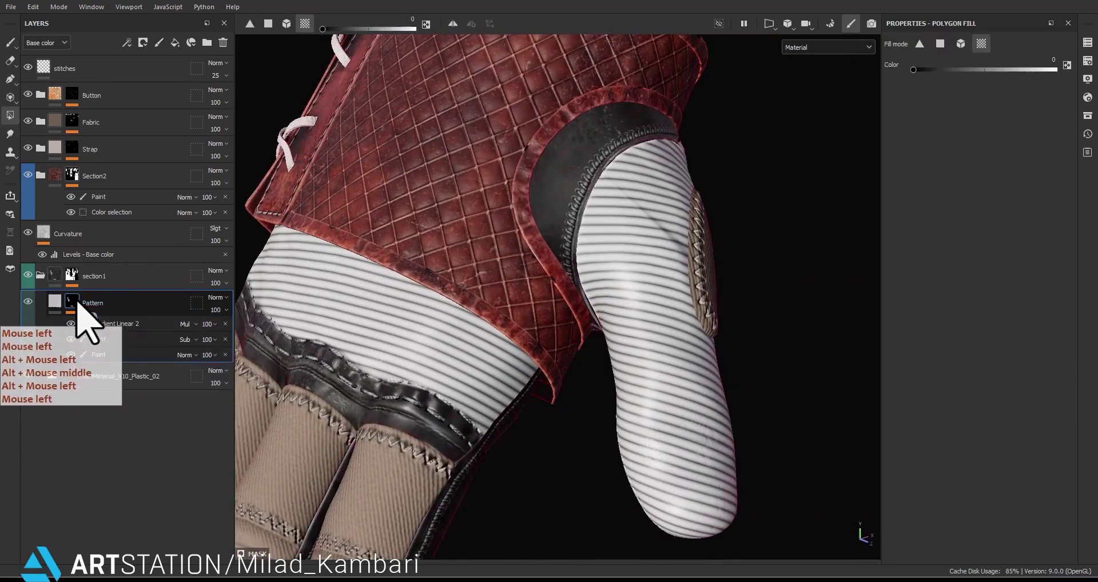
pyautogui.click(102, 323)
pyautogui.click(967, 133)
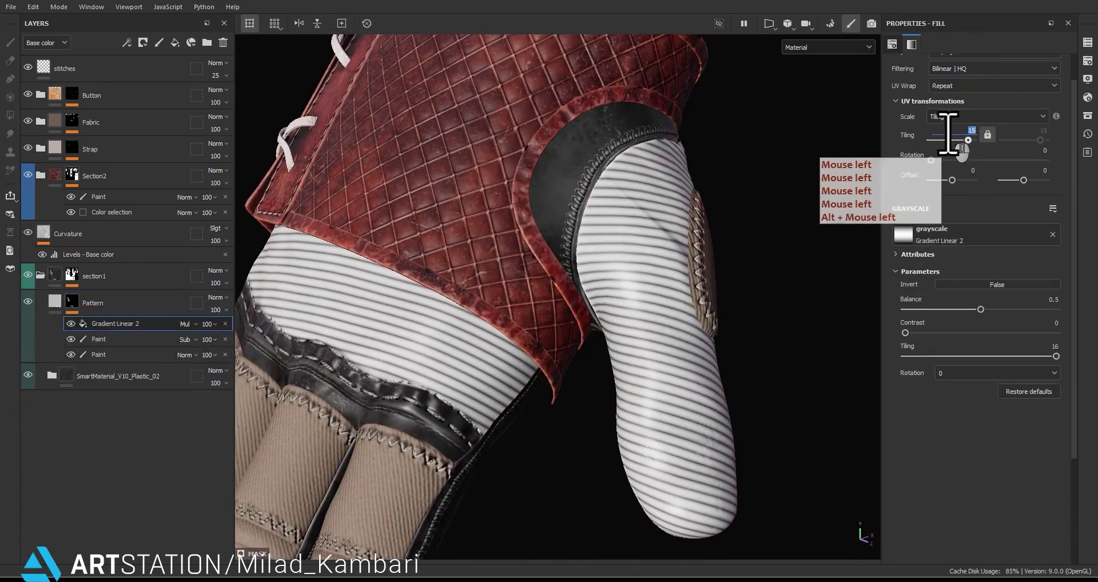
pyautogui.write('25')
pyautogui.press('Return')
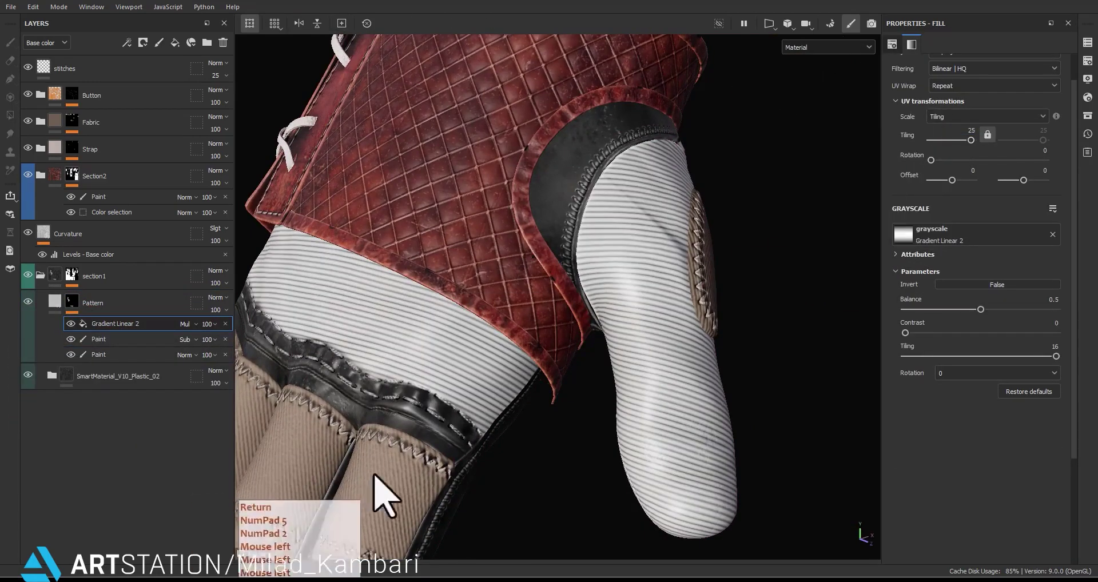
# Set the gradient's Balance to about 0.33 and raise its Contrast for crisper stripes, keeping the Tiling parameter at 16.
pyautogui.keyDown('alt'); pyautogui.moveTo(571, 469); pyautogui.dragTo(857, 373); pyautogui.keyUp('alt')
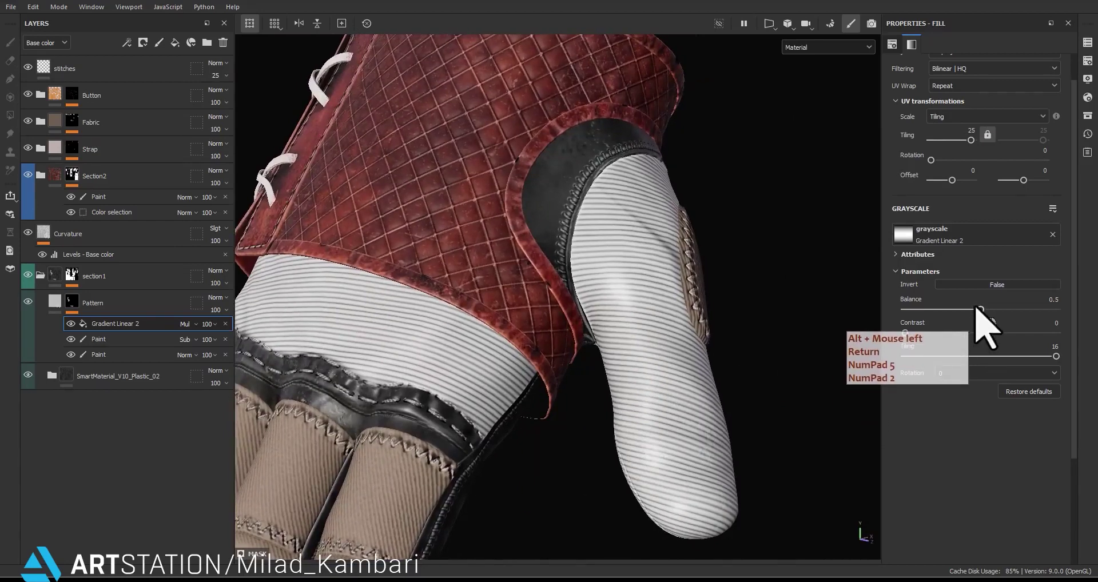
pyautogui.moveTo(979, 309); pyautogui.dragTo(954, 308)
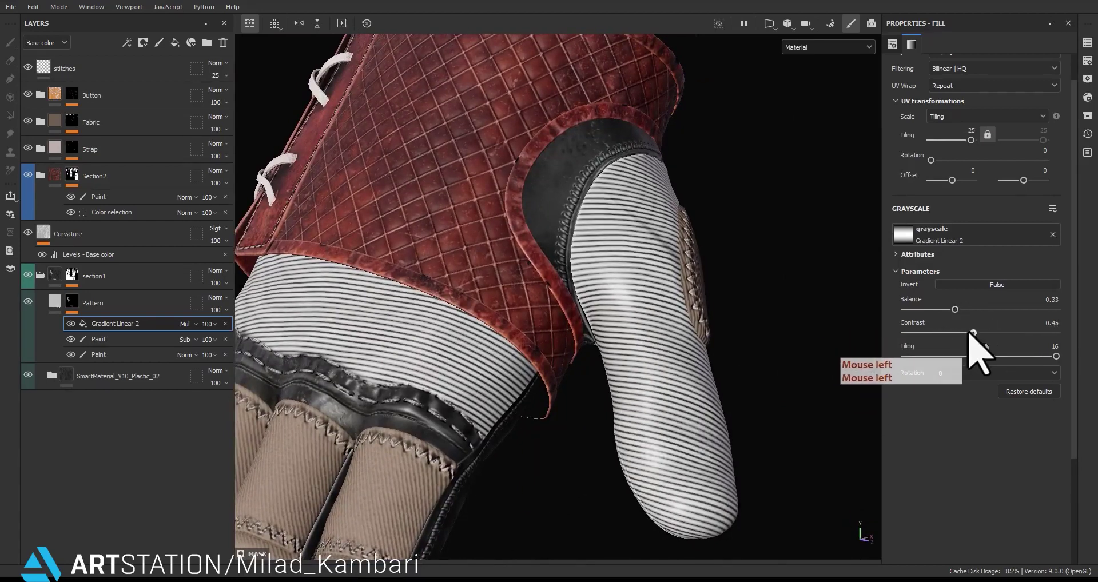
pyautogui.moveTo(971, 333); pyautogui.dragTo(966, 333)
pyautogui.moveTo(1054, 356)
pyautogui.mouseDown()
pyautogui.moveTo(1042, 358)
pyautogui.moveTo(1058, 359)
pyautogui.mouseUp()
# Set the Pattern layer's height to 0.1 and its roughness to about 0.24.
pyautogui.click(64, 308)
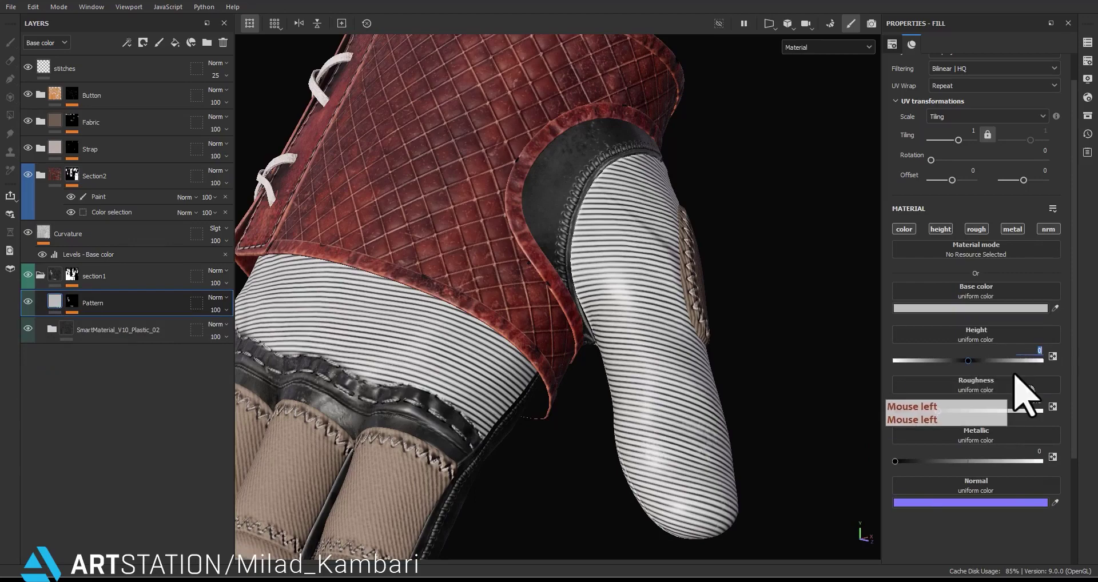
pyautogui.press('Return')
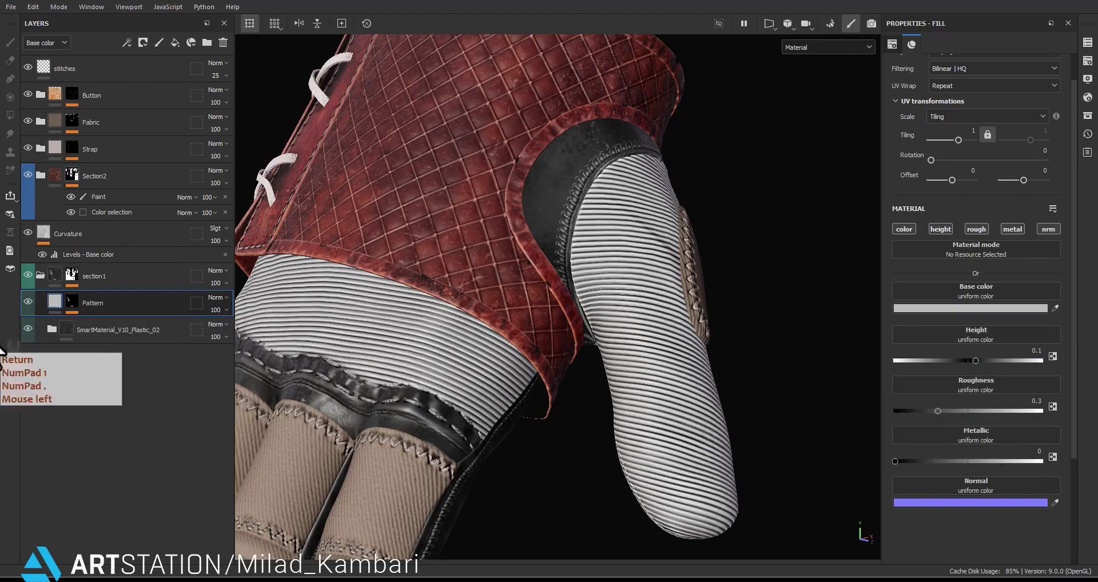
pyautogui.scroll(3, 518, 338)
pyautogui.keyDown('alt'); pyautogui.moveTo(518, 338); pyautogui.dragTo(466, 286); pyautogui.keyUp('alt')
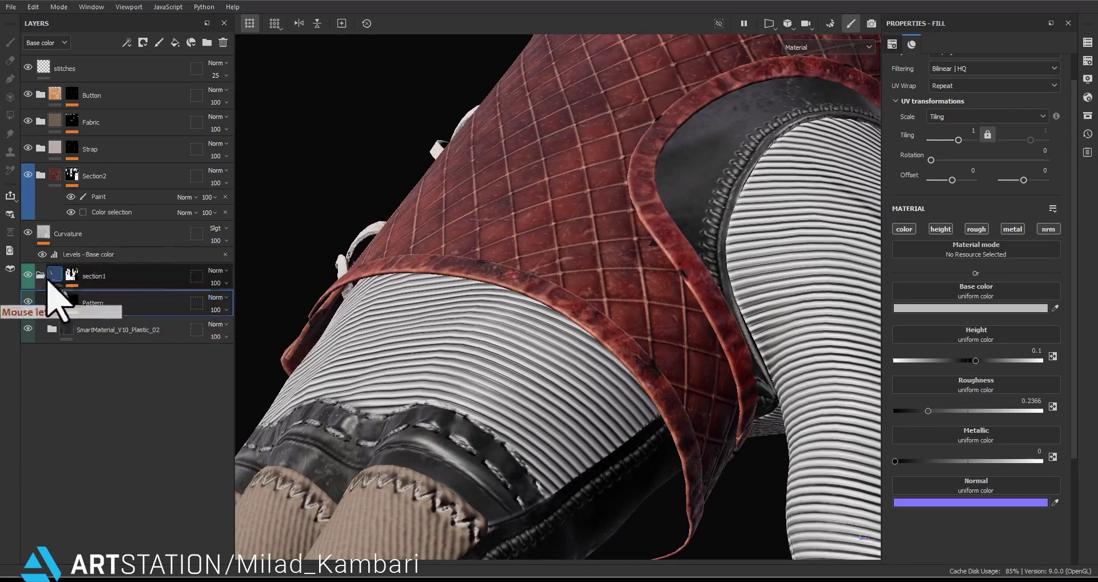
# Set the Pattern layer's base color blending mode to Soft light.
pyautogui.click(222, 297)
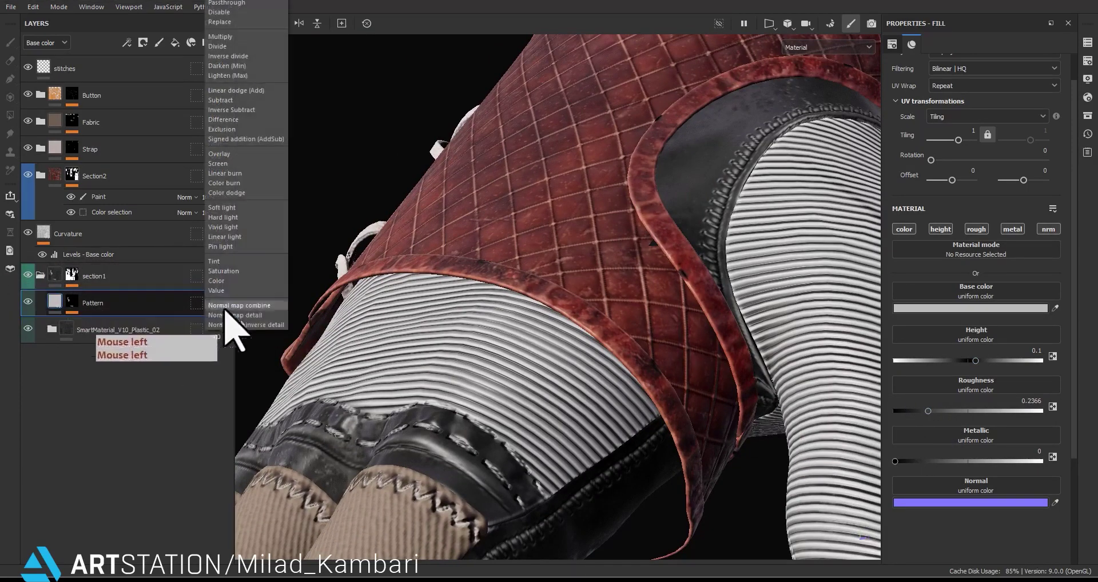
pyautogui.click(240, 230)
pyautogui.keyDown('alt'); pyautogui.moveTo(663, 338); pyautogui.dragTo(750, 421); pyautogui.keyUp('alt')
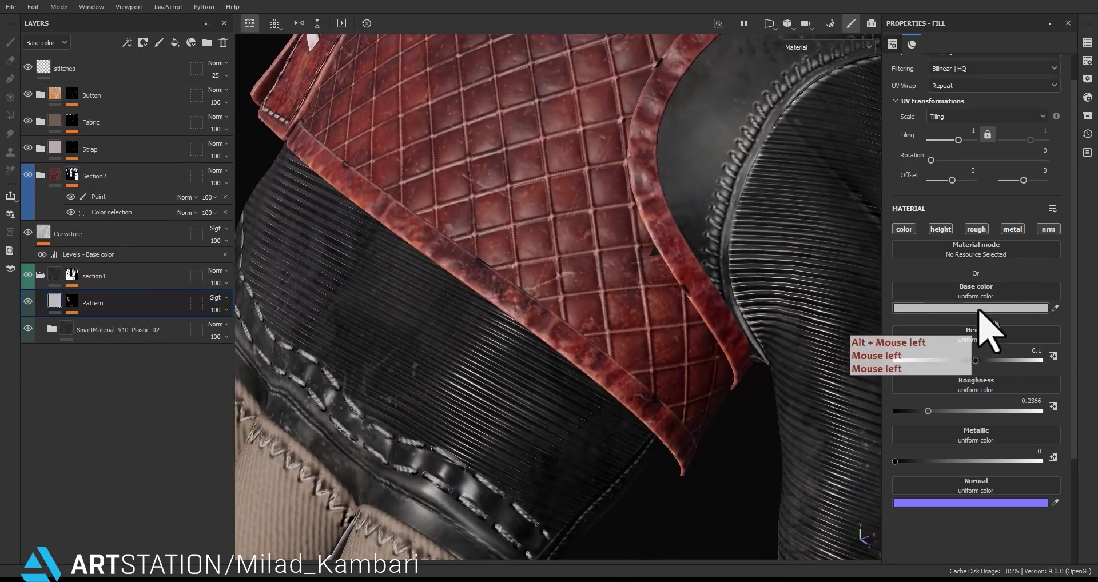
# Lighten the Pattern layer's base color to a light grey of about D7D7D7.
pyautogui.click(915, 309)
pyautogui.moveTo(814, 342)
pyautogui.mouseDown()
pyautogui.moveTo(808, 310)
pyautogui.moveTo(792, 362)
pyautogui.moveTo(785, 316)
pyautogui.mouseUp()
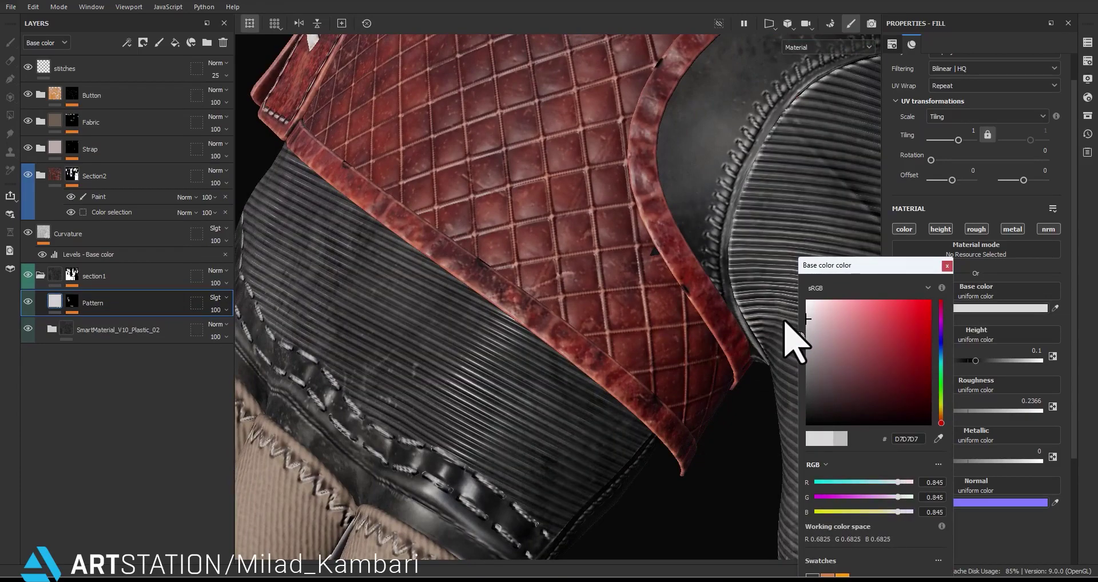
pyautogui.scroll(-5, 599, 402)
pyautogui.keyDown('alt'); pyautogui.moveTo(600, 402); pyautogui.dragTo(551, 330, button='middle'); pyautogui.keyUp('alt')
pyautogui.keyDown('alt'); pyautogui.moveTo(551, 330); pyautogui.dragTo(734, 255); pyautogui.keyUp('alt')
pyautogui.click(948, 265)
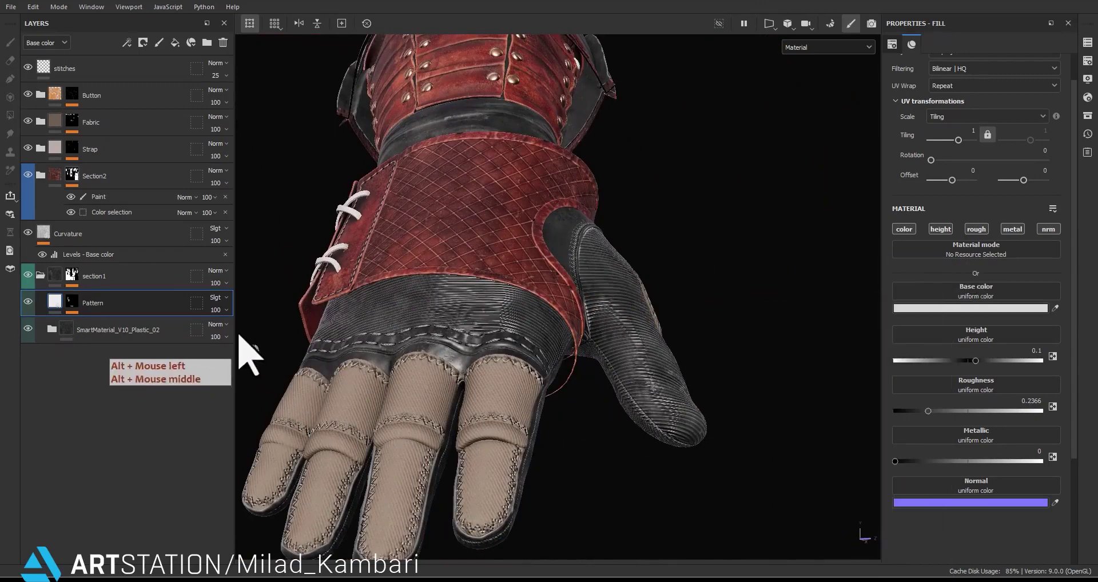
# Try the Normal blending mode on the Pattern layer and set it back to Soft light.
pyautogui.click(216, 298)
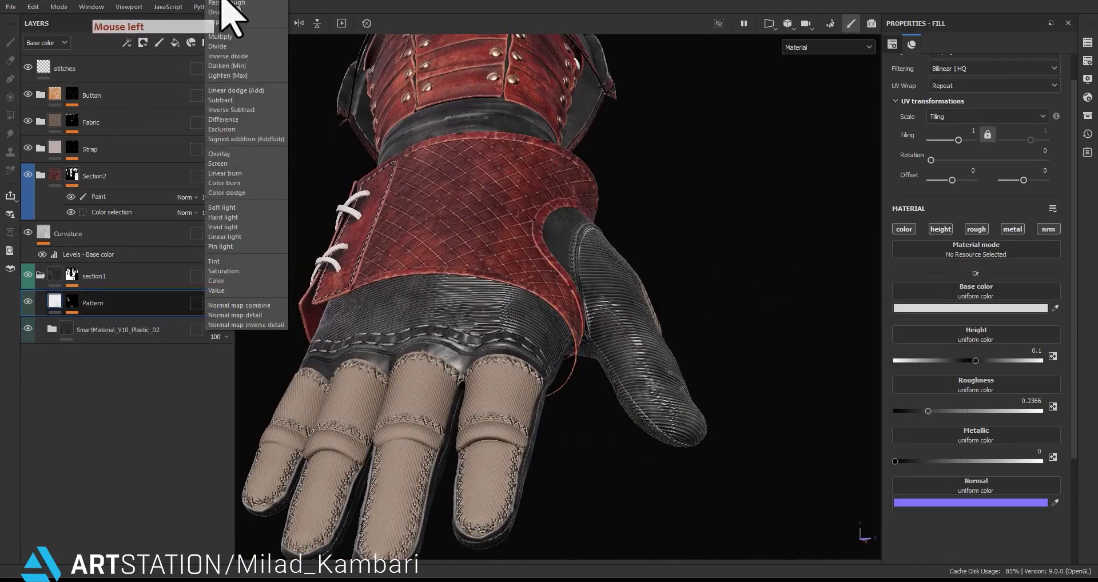
pyautogui.click(223, 2)
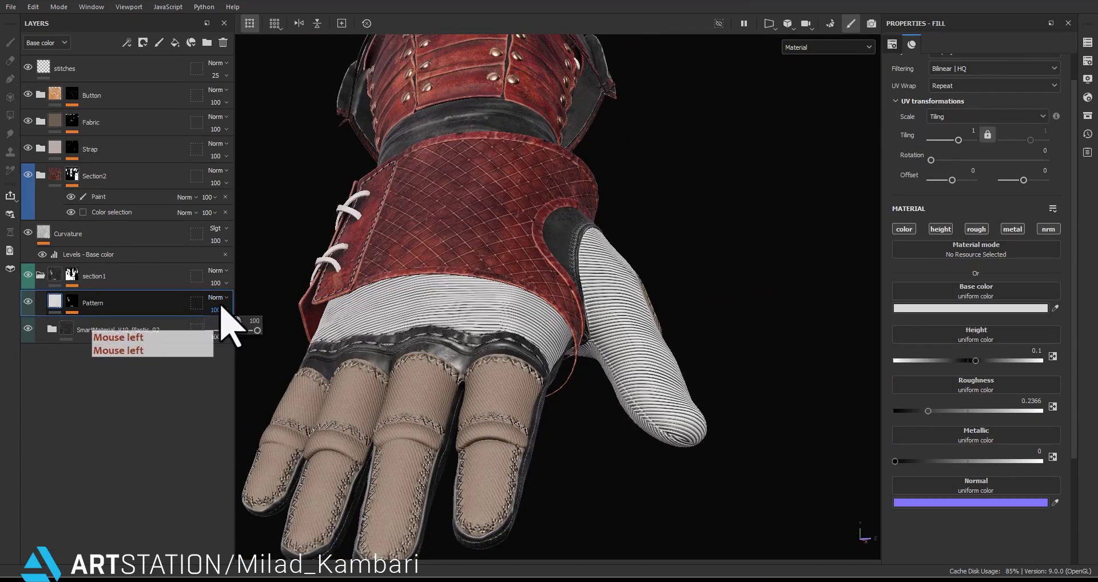
pyautogui.click(217, 298)
pyautogui.click(236, 222)
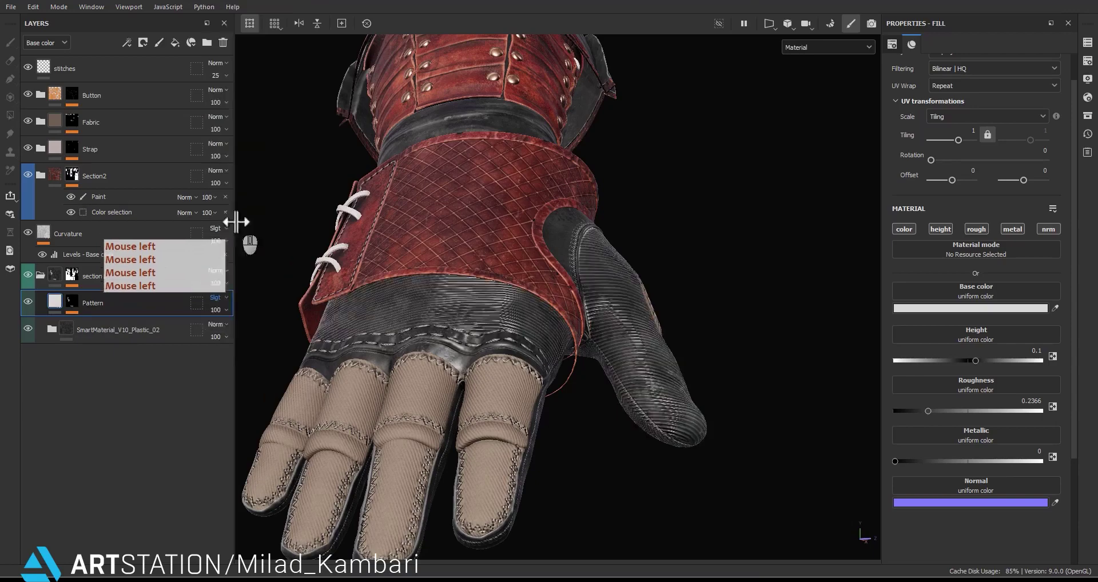
# Lower the Pattern layer's base color opacity to 74.
pyautogui.keyDown('alt'); pyautogui.moveTo(503, 360); pyautogui.dragTo(8, 324); pyautogui.keyUp('alt')
pyautogui.click(217, 310)
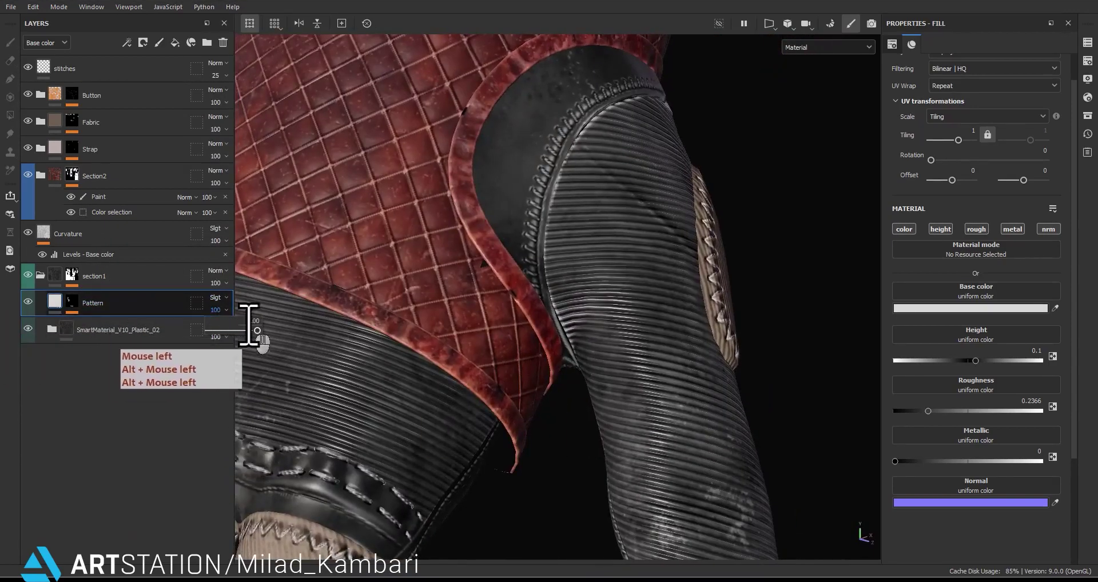
pyautogui.moveTo(256, 331); pyautogui.dragTo(237, 331)
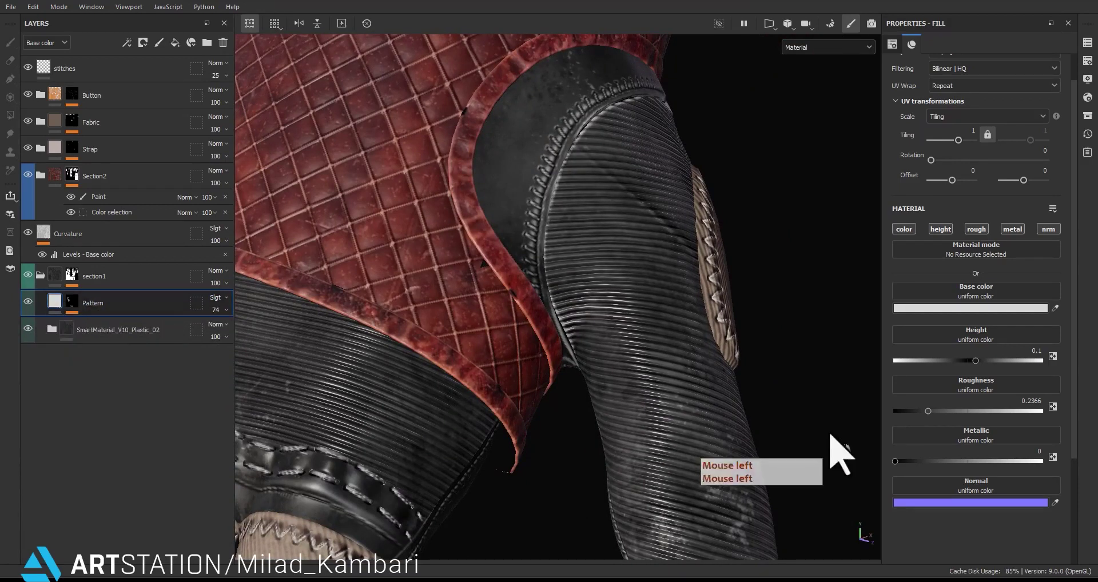
# Raise the Pattern layer's roughness to about 0.67 and check it over the whole glove.
pyautogui.click(993, 411)
pyautogui.keyDown('alt'); pyautogui.moveTo(581, 380); pyautogui.dragTo(517, 254); pyautogui.keyUp('alt')
pyautogui.keyDown('alt'); pyautogui.moveTo(517, 254); pyautogui.dragTo(541, 298, button='right'); pyautogui.keyUp('alt')
pyautogui.keyDown('alt'); pyautogui.moveTo(540, 298); pyautogui.dragTo(552, 321, button='middle'); pyautogui.keyUp('alt')
pyautogui.keyDown('alt'); pyautogui.moveTo(552, 320); pyautogui.dragTo(537, 330); pyautogui.keyUp('alt')
pyautogui.keyDown('alt'); pyautogui.moveTo(538, 329); pyautogui.dragTo(552, 318, button='middle'); pyautogui.keyUp('alt')
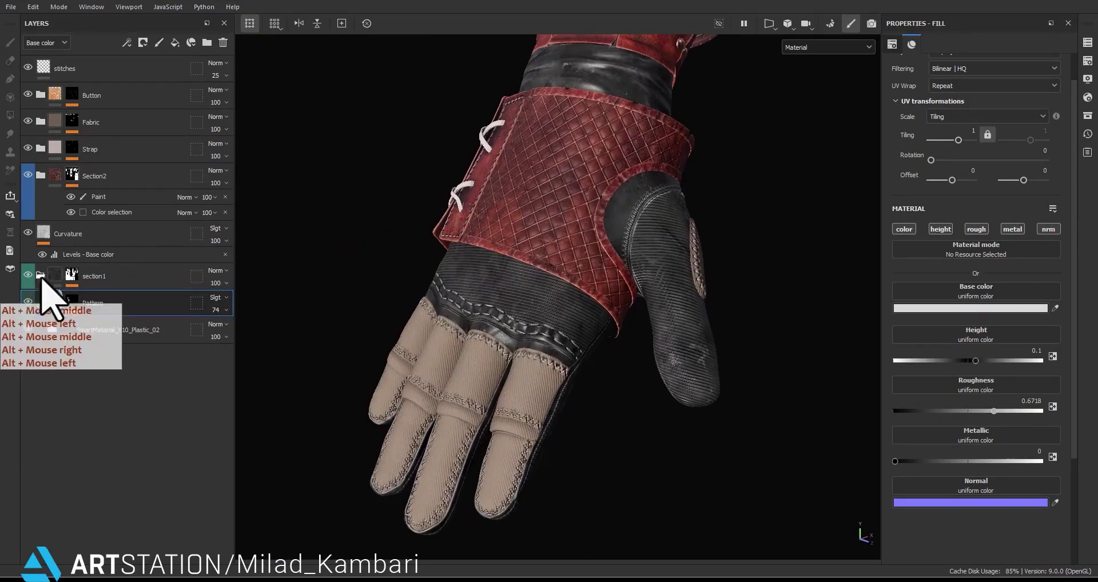
# Darken the Fabric Base layer's color inside the Fabric folder to a dark brown, 3F3931.
pyautogui.click(41, 121)
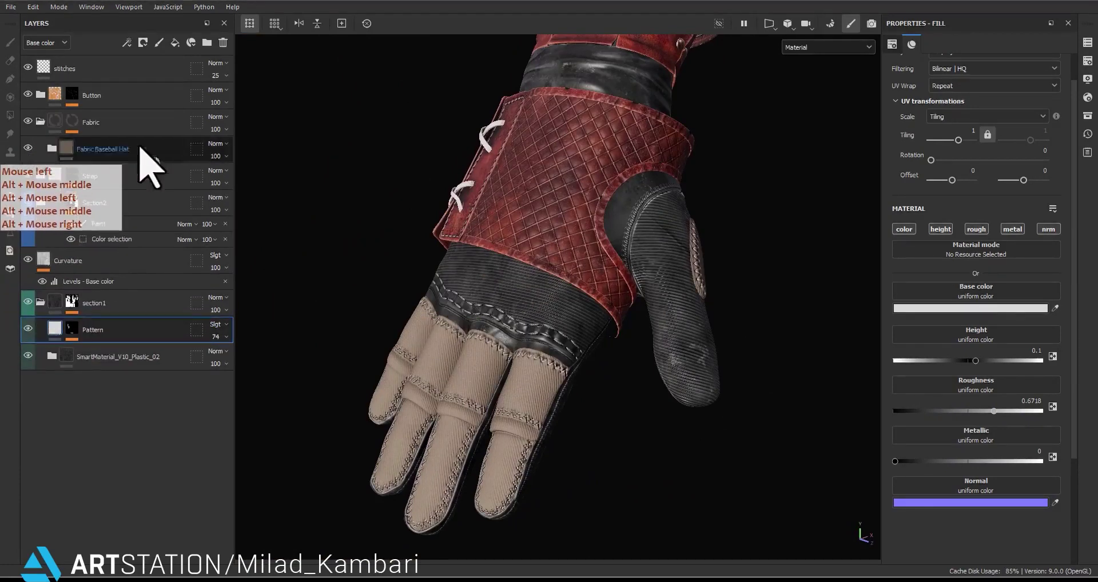
pyautogui.click(52, 148)
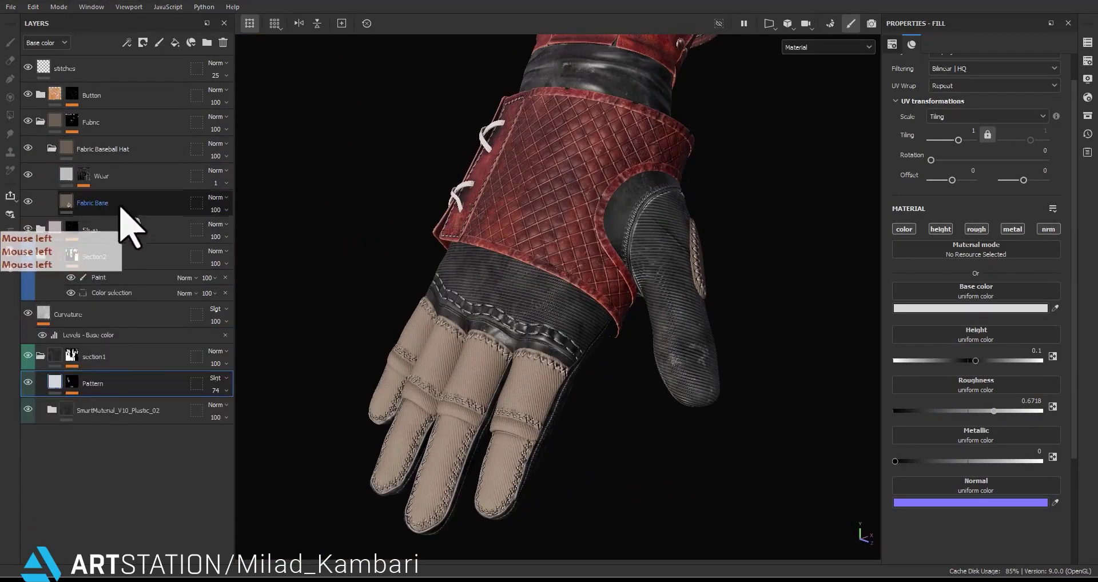
pyautogui.click(123, 207)
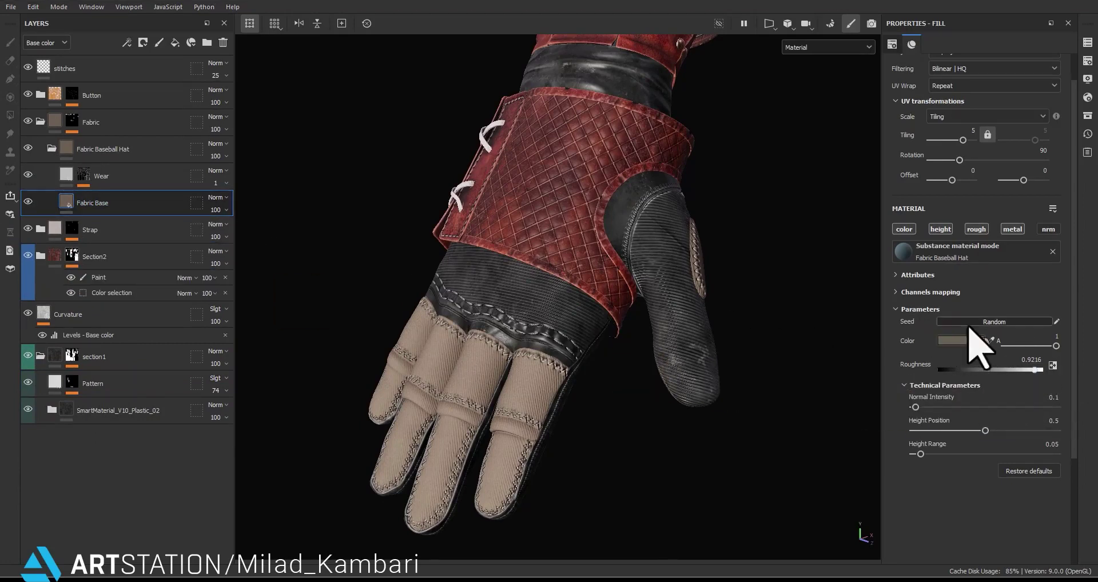
pyautogui.click(966, 340)
pyautogui.moveTo(831, 394); pyautogui.dragTo(824, 400)
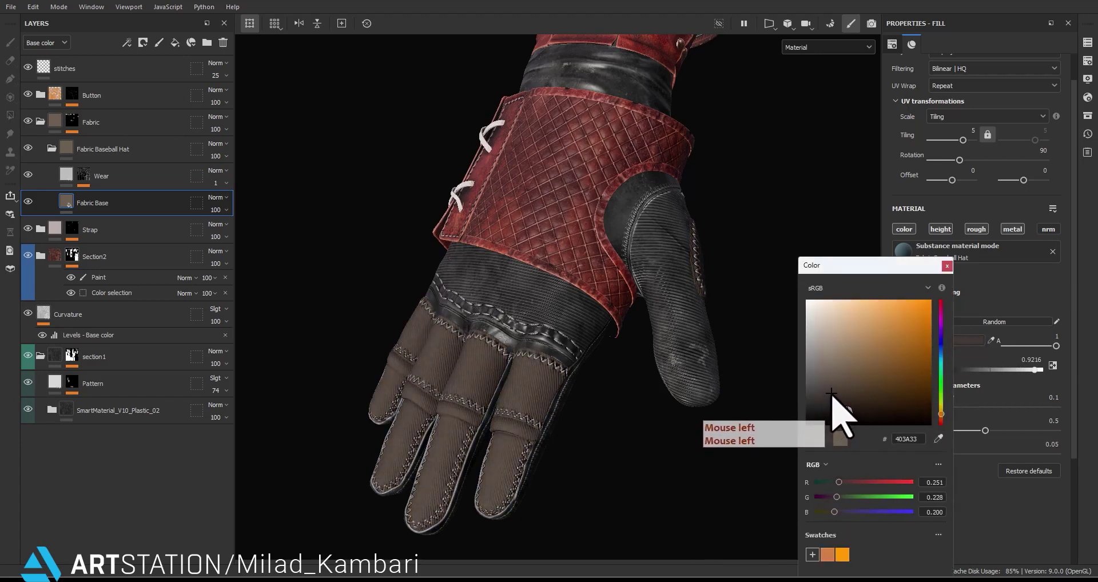
pyautogui.moveTo(832, 392); pyautogui.dragTo(571, 362)
pyautogui.keyDown('alt'); pyautogui.moveTo(571, 363); pyautogui.dragTo(544, 466, button='middle'); pyautogui.keyUp('alt')
pyautogui.keyDown('alt'); pyautogui.moveTo(544, 466); pyautogui.dragTo(661, 220, button='right'); pyautogui.keyUp('alt')
pyautogui.keyDown('alt'); pyautogui.moveTo(662, 221); pyautogui.dragTo(595, 212); pyautogui.keyUp('alt')
pyautogui.keyDown('alt'); pyautogui.moveTo(595, 212); pyautogui.dragTo(548, 149, button='right'); pyautogui.keyUp('alt')
pyautogui.keyDown('alt'); pyautogui.moveTo(548, 148); pyautogui.dragTo(646, 257); pyautogui.keyUp('alt')
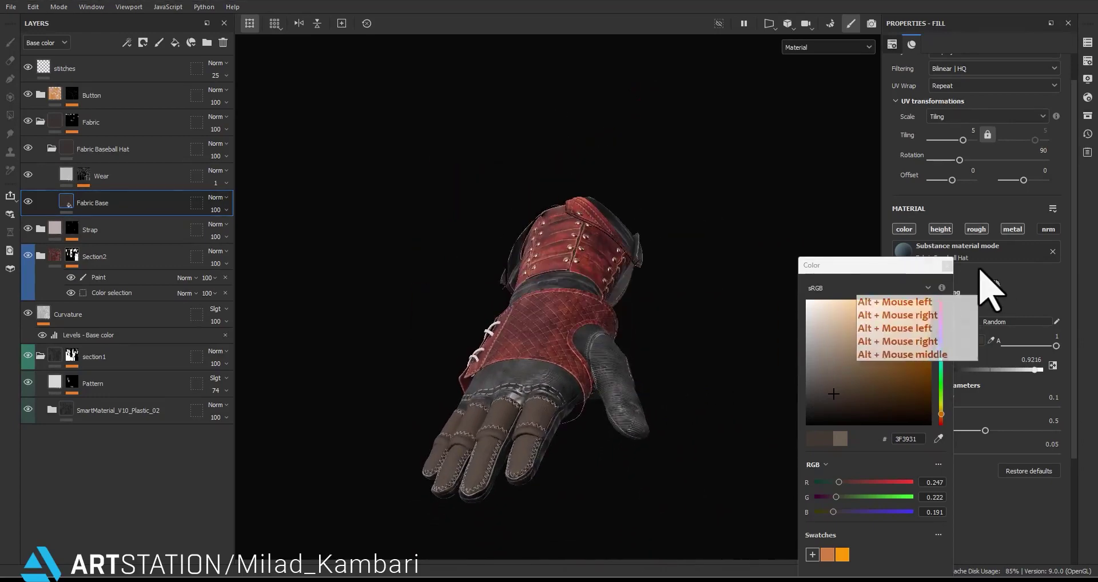
pyautogui.click(967, 278)
# Check the glove with the environment lighting rotated, and collapse the Fabric Baseball Hat and Fabric folders.
pyautogui.keyDown('alt'); pyautogui.moveTo(743, 303); pyautogui.dragTo(551, 238); pyautogui.keyUp('alt')
pyautogui.keyDown('shift'); pyautogui.moveTo(601, 361); pyautogui.dragTo(625, 368, button='right'); pyautogui.keyUp('shift')
pyautogui.keyDown('alt'); pyautogui.moveTo(625, 367); pyautogui.dragTo(642, 368); pyautogui.keyUp('alt')
pyautogui.keyDown('alt'); pyautogui.moveTo(642, 367); pyautogui.dragTo(664, 334, button='middle'); pyautogui.keyUp('alt')
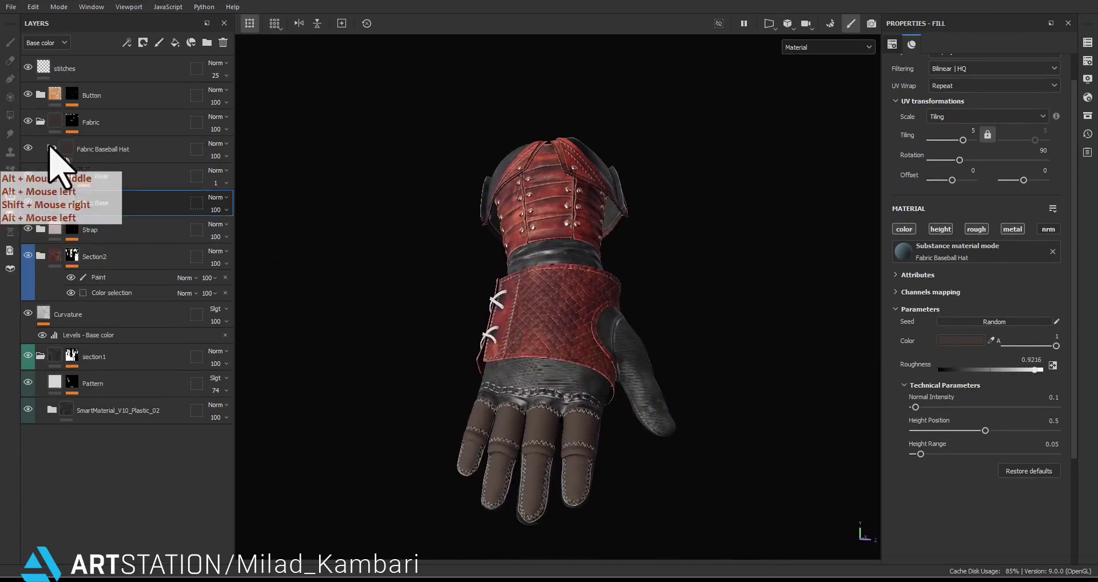
pyautogui.click(51, 148)
pyautogui.click(41, 121)
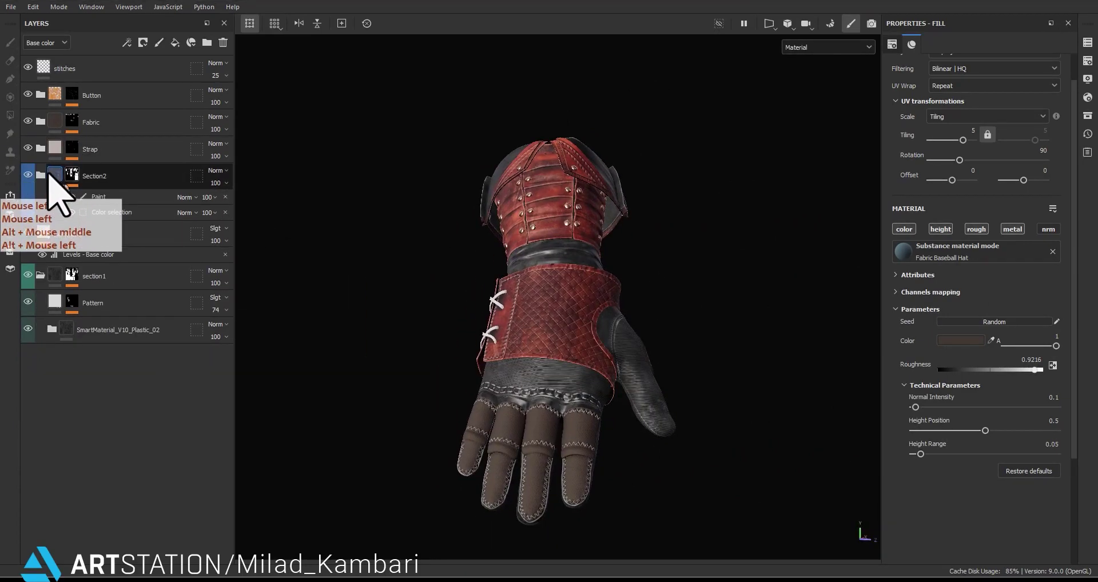
# Add a paint layer named Sharpen above the stitches layer at the top of the layer stack.
pyautogui.click(54, 173)
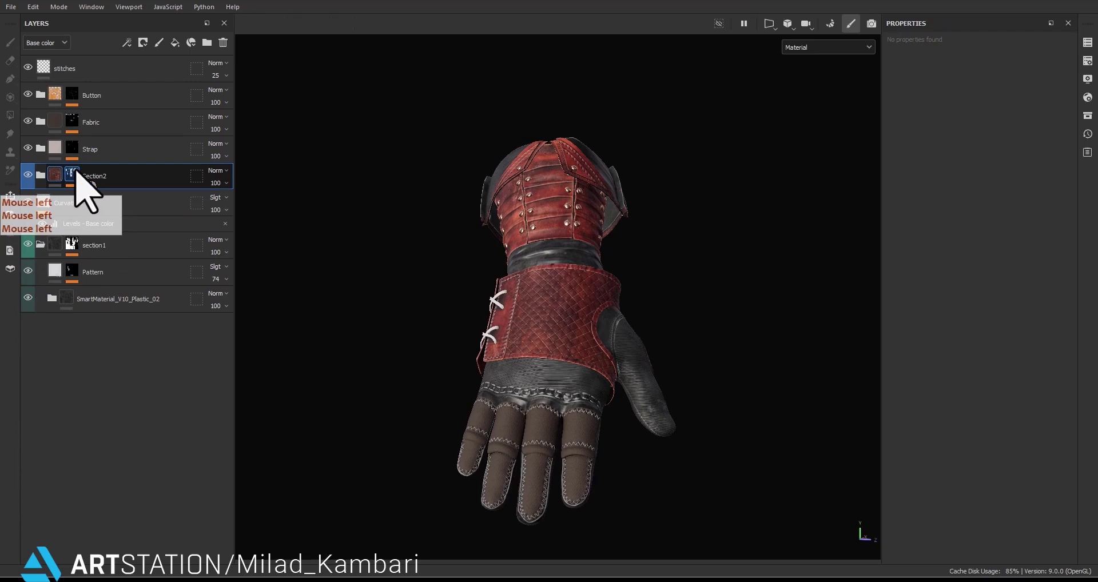
pyautogui.moveTo(77, 174)
pyautogui.mouseDown()
pyautogui.moveTo(117, 101)
pyautogui.moveTo(97, 91)
pyautogui.mouseUp()
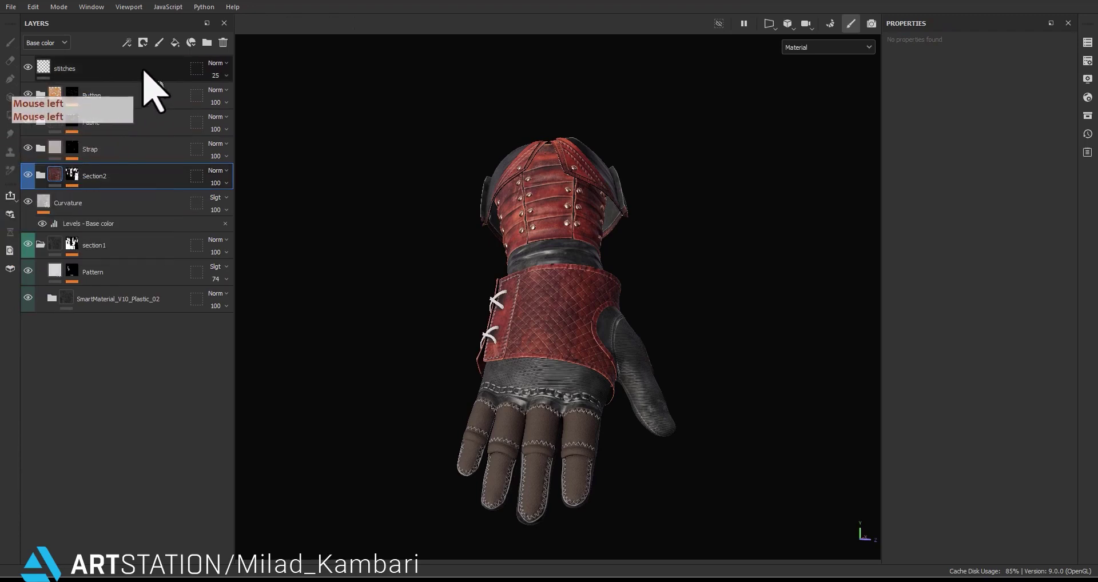
pyautogui.click(143, 70)
pyautogui.click(159, 42)
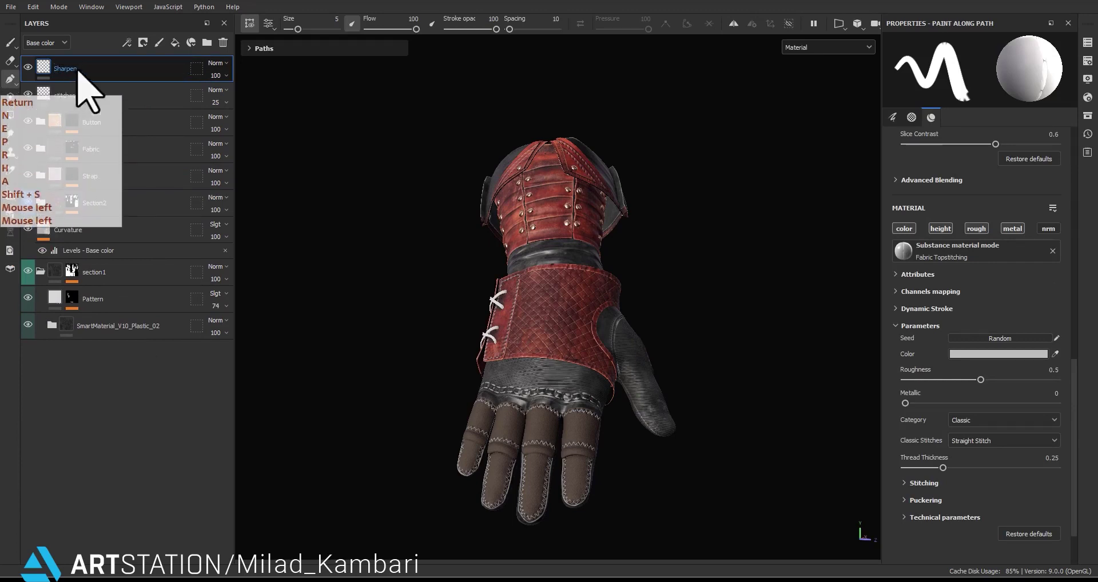
# Set the Sharpen layer's base color blending to Passthrough and add a Sharpen filter to the layer.
pyautogui.click(217, 63)
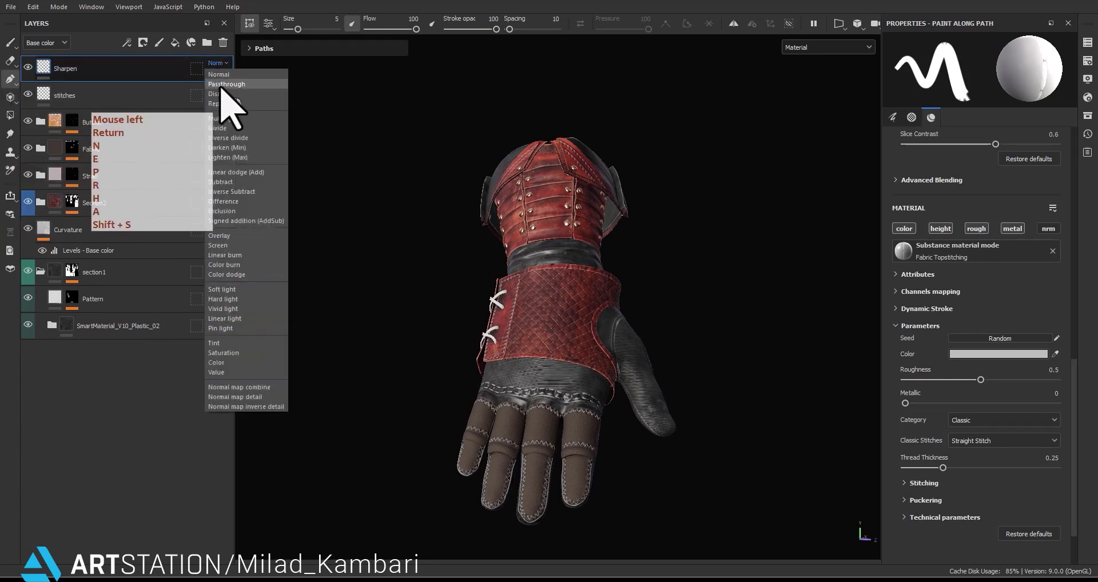
pyautogui.click(226, 84)
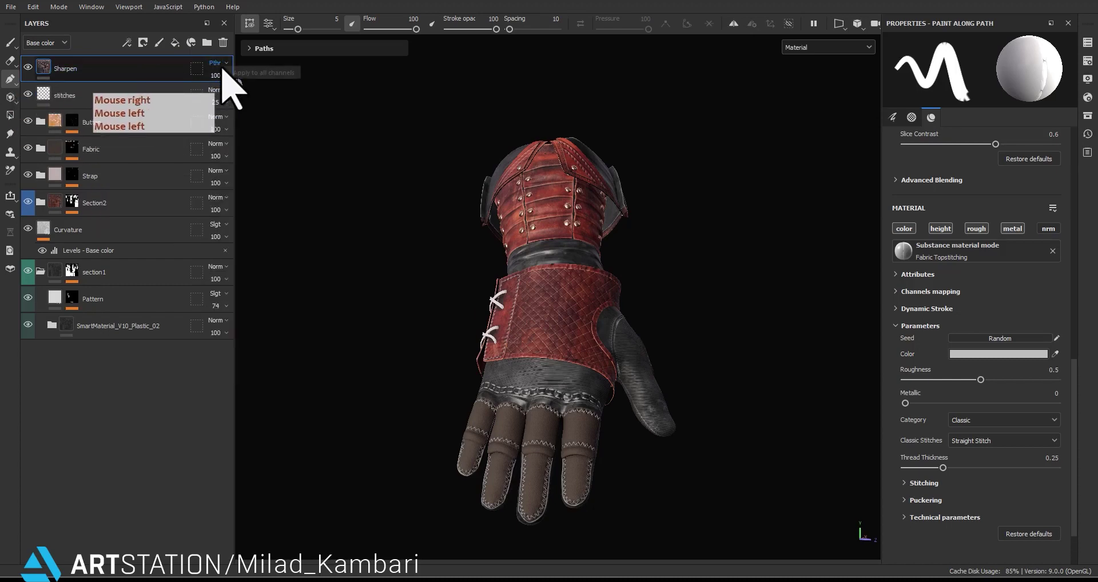
pyautogui.rightClick(154, 69)
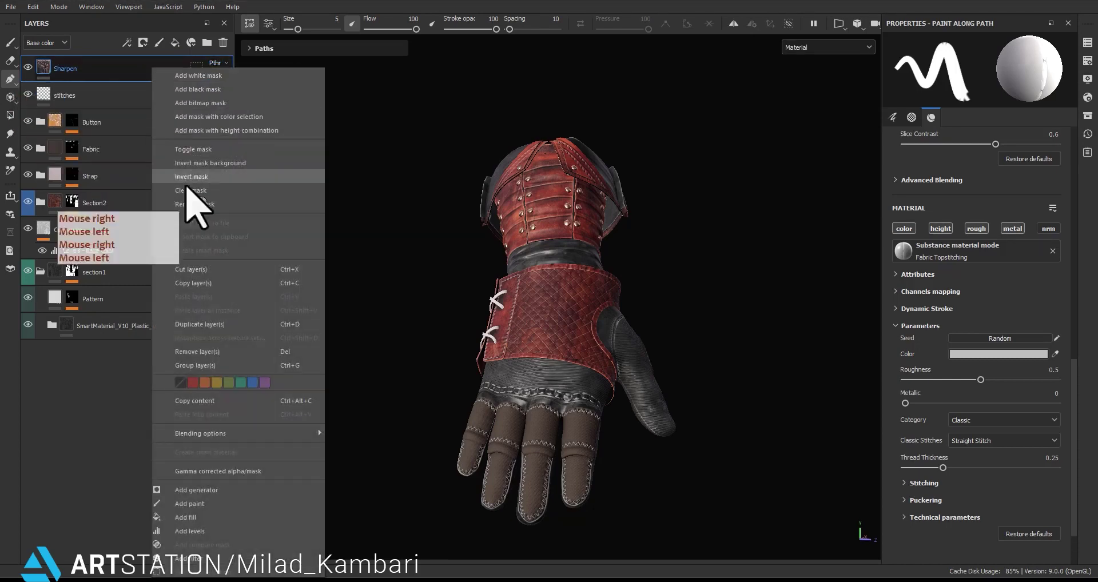
pyautogui.click(188, 559)
pyautogui.click(979, 89)
pyautogui.write('s')
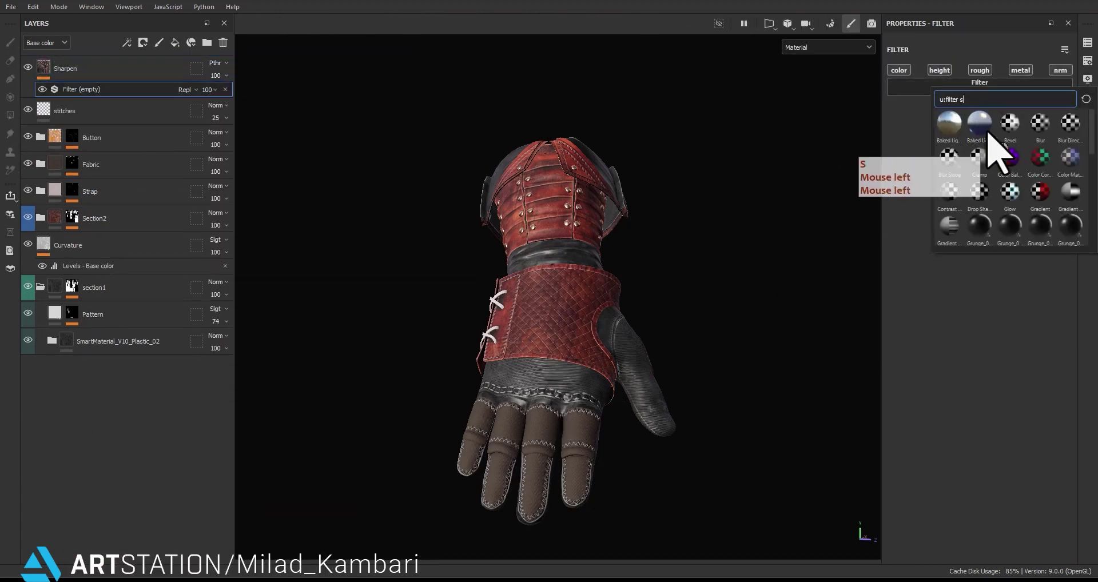
pyautogui.write('har')
pyautogui.click(949, 125)
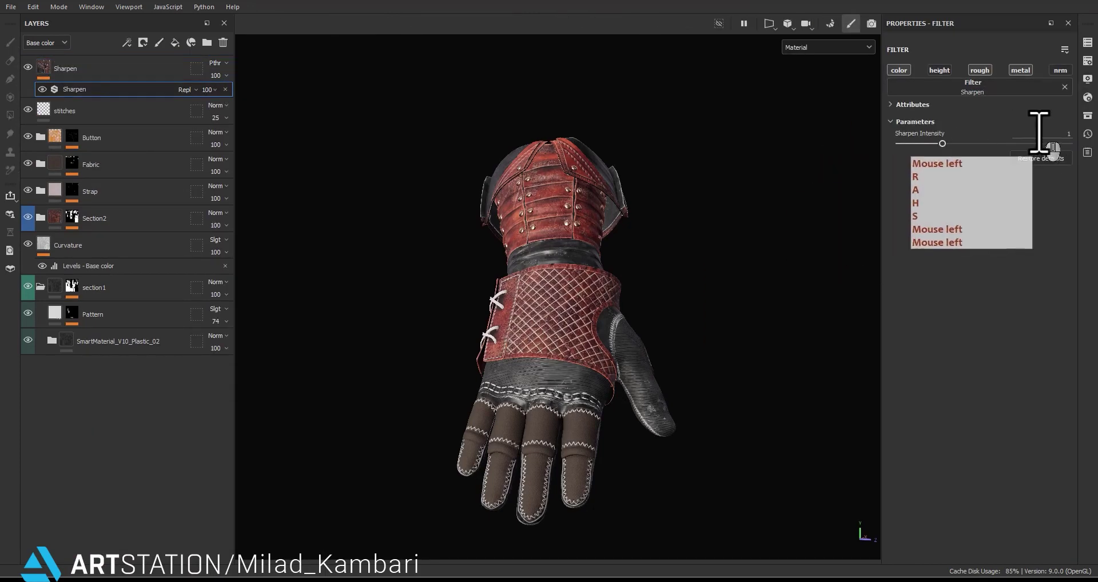
# Set the filter's Sharpen Intensity to 0.1 and inspect the leather and stitching up close.
pyautogui.click(1039, 133)
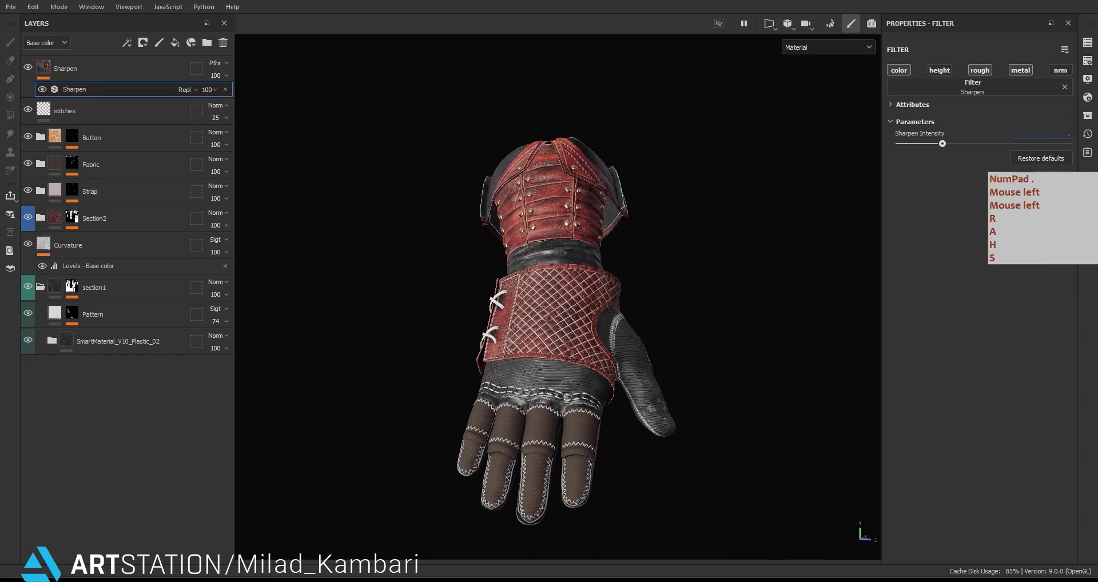
pyautogui.write('.1')
pyautogui.press('Return')
pyautogui.scroll(5, 576, 428)
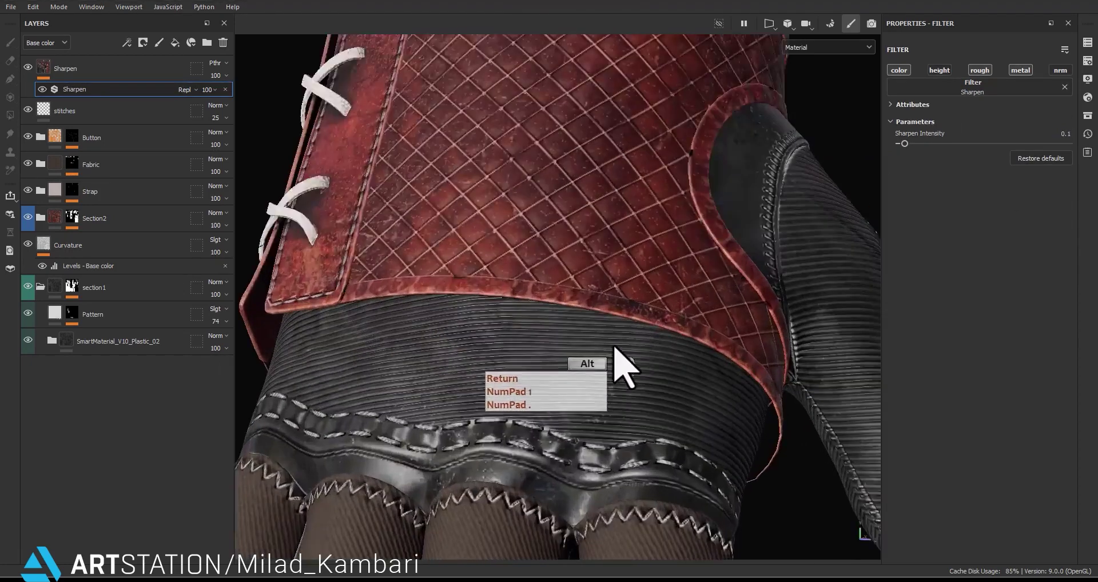
pyautogui.keyDown('alt'); pyautogui.moveTo(620, 363); pyautogui.dragTo(596, 343); pyautogui.keyUp('alt')
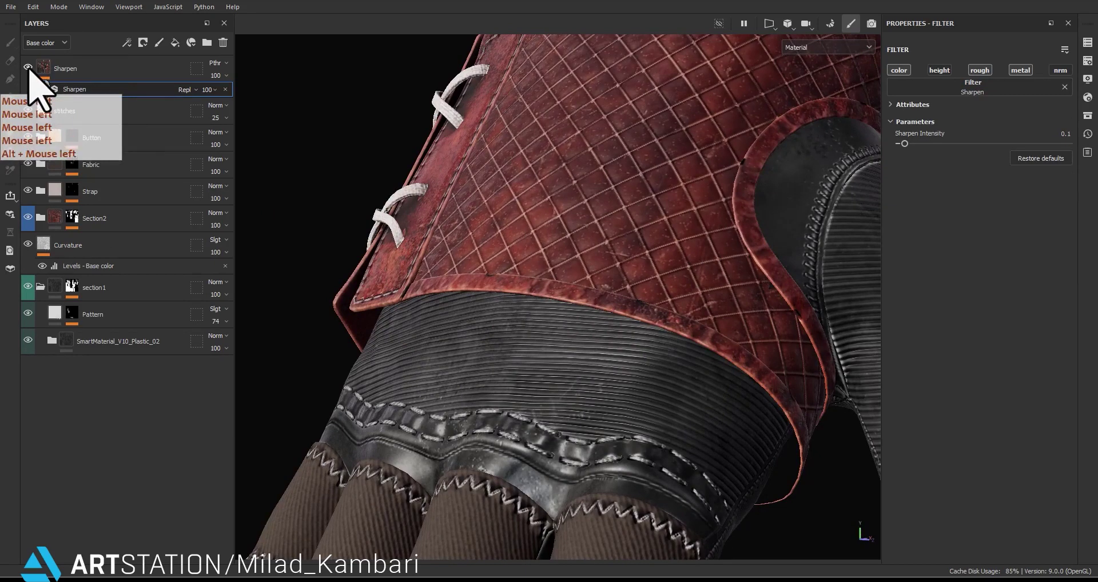
# Set the filter's Sharpen Intensity to 0.2 and check the sharpening over the whole glove.
pyautogui.click(1054, 136)
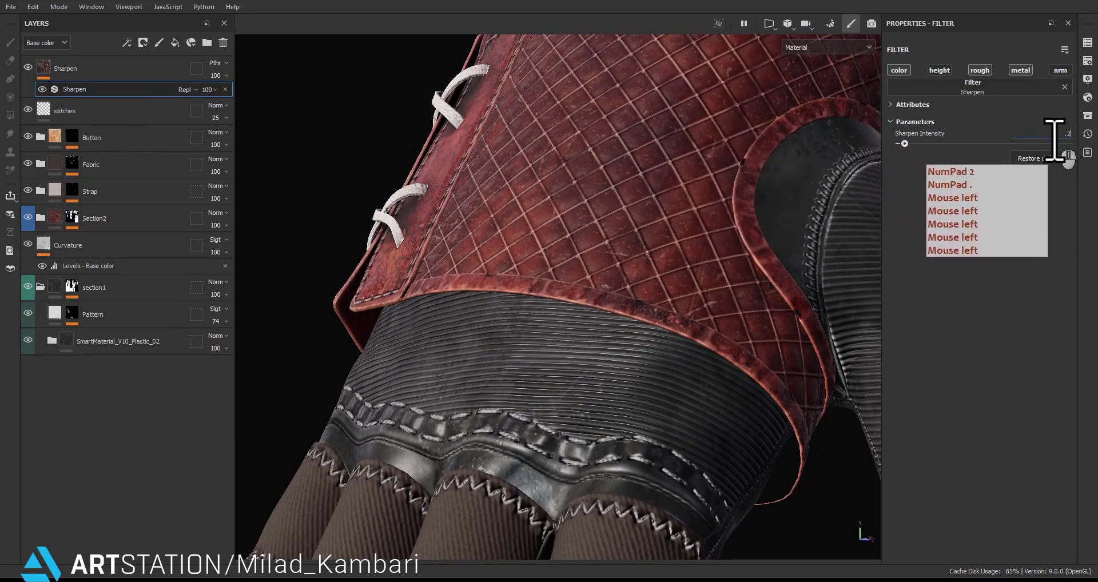
pyautogui.scroll(-5, 749, 282)
pyautogui.keyDown('alt'); pyautogui.moveTo(736, 280); pyautogui.dragTo(698, 246, button='middle'); pyautogui.keyUp('alt')
pyautogui.keyDown('alt'); pyautogui.moveTo(698, 246); pyautogui.dragTo(569, 306); pyautogui.keyUp('alt')
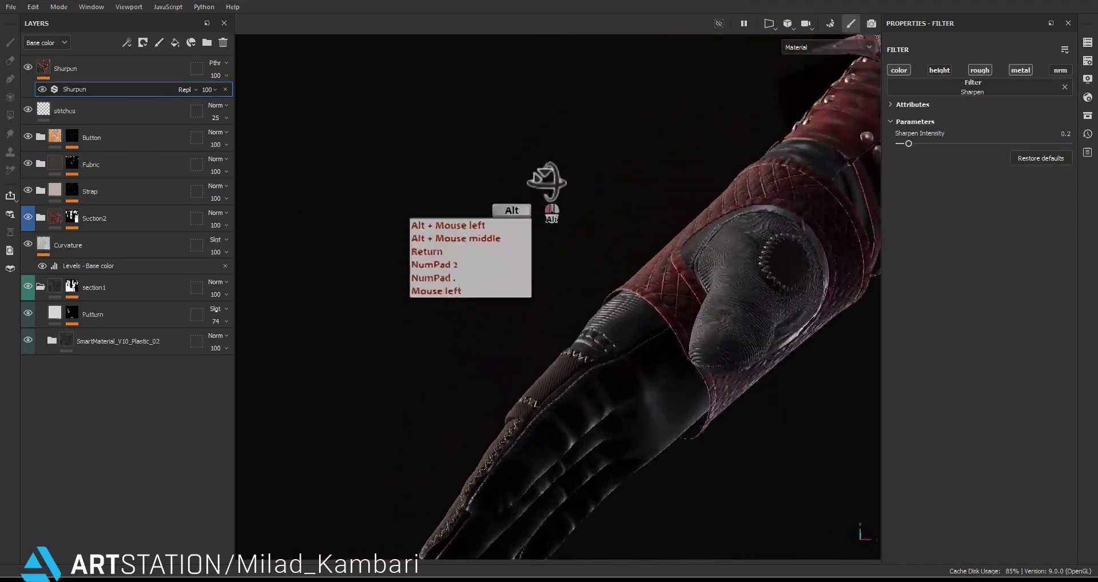
pyautogui.keyDown('alt'); pyautogui.moveTo(570, 306); pyautogui.dragTo(581, 114, button='right'); pyautogui.keyUp('alt')
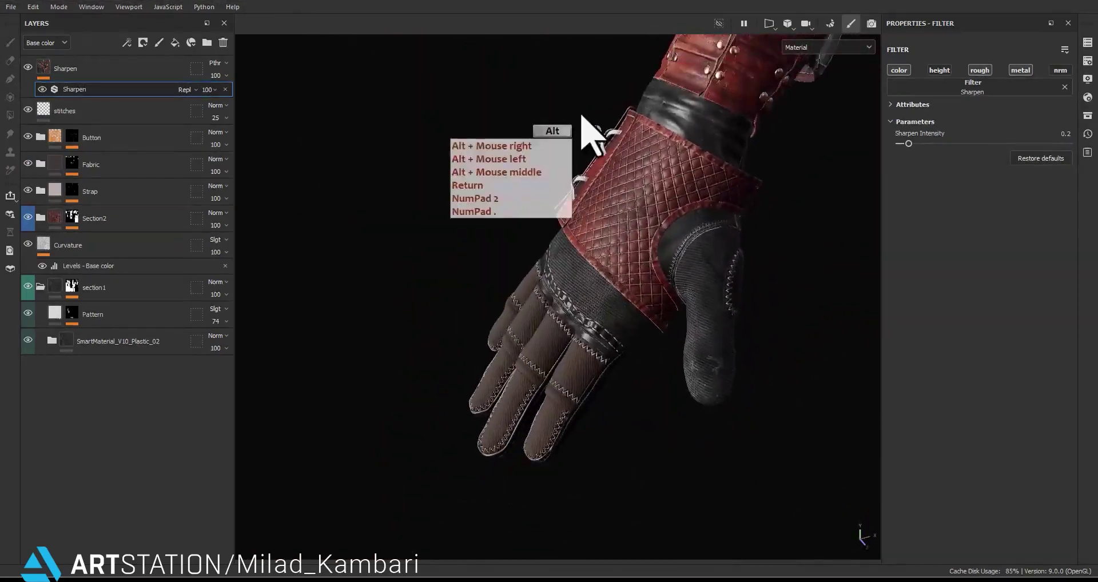
pyautogui.keyDown('alt'); pyautogui.moveTo(581, 115); pyautogui.dragTo(579, 237, button='middle'); pyautogui.keyUp('alt')
pyautogui.keyDown('alt'); pyautogui.moveTo(579, 237); pyautogui.dragTo(29, 123); pyautogui.keyUp('alt')
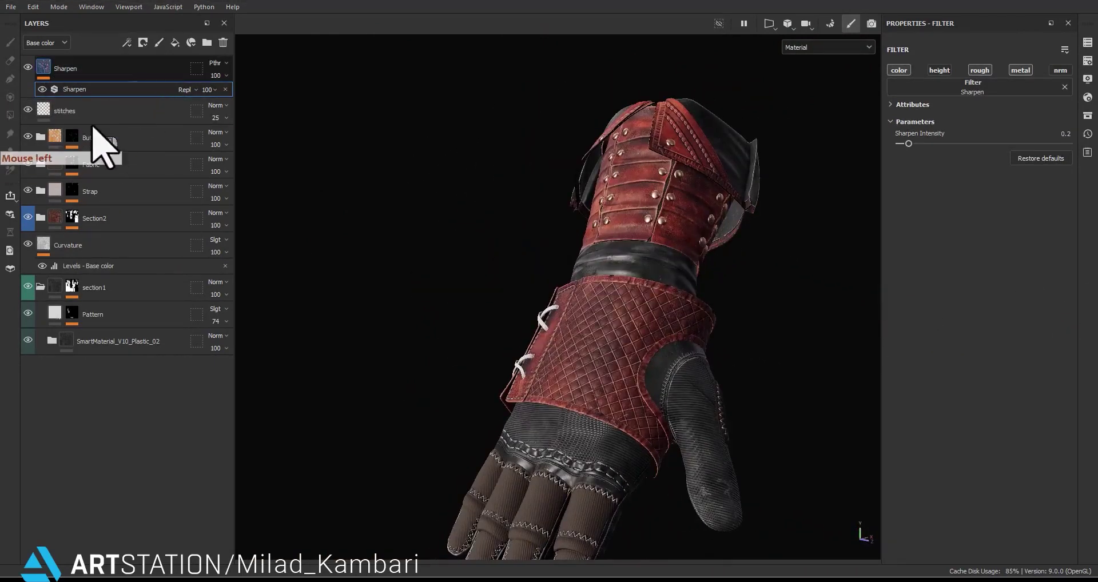
# Add a fill layer named CurvateAdd directly above the stitches layer.
pyautogui.click(114, 108)
pyautogui.click(175, 43)
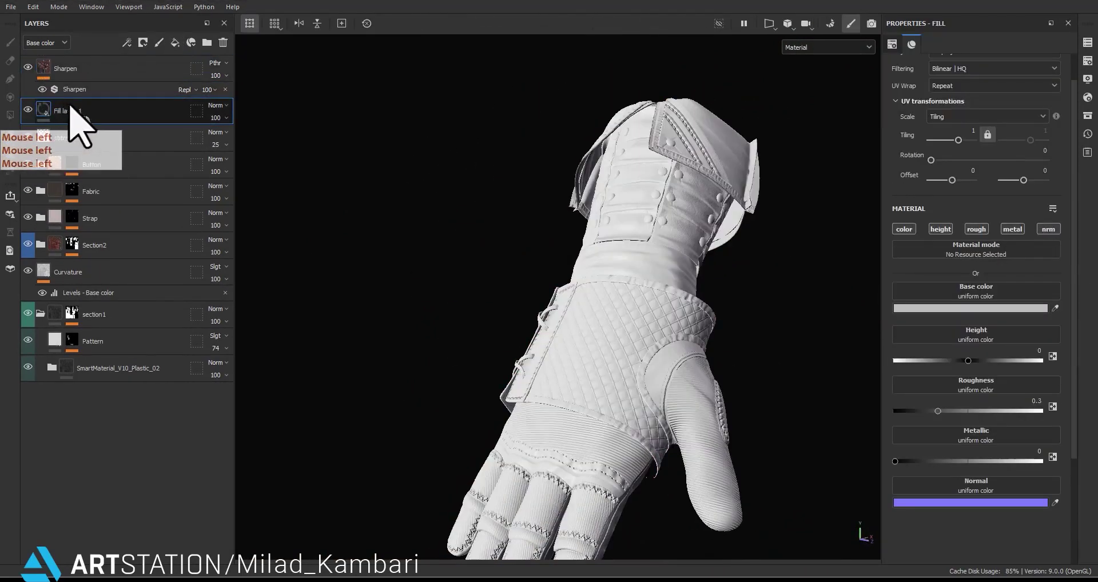
pyautogui.doubleClick(72, 111)
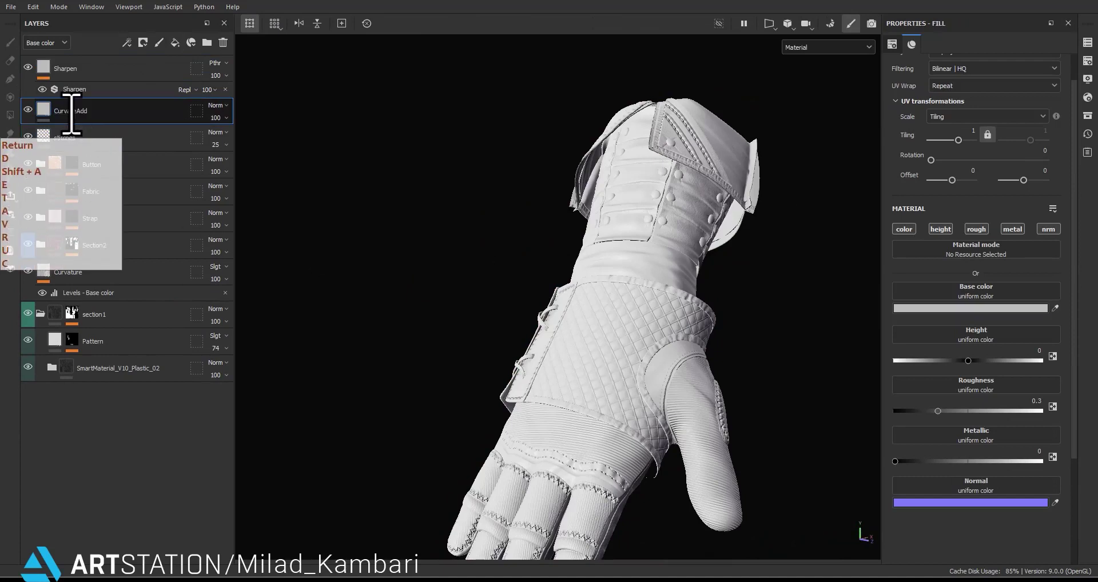
# Restrict the CurvateAdd layer to the color channel and use the glove's baked curvature map as its base color.
pyautogui.keyDown('alt'); pyautogui.click(904, 229); pyautogui.keyUp('alt')
pyautogui.click(941, 286)
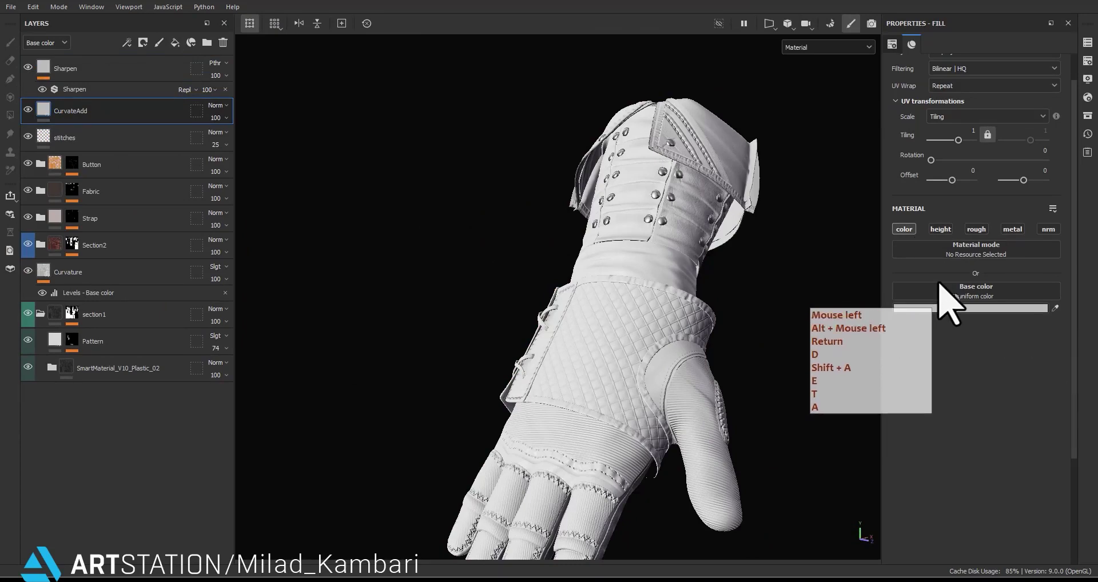
pyautogui.click(941, 289)
pyautogui.press('BackSpace')
pyautogui.press('BackSpace')
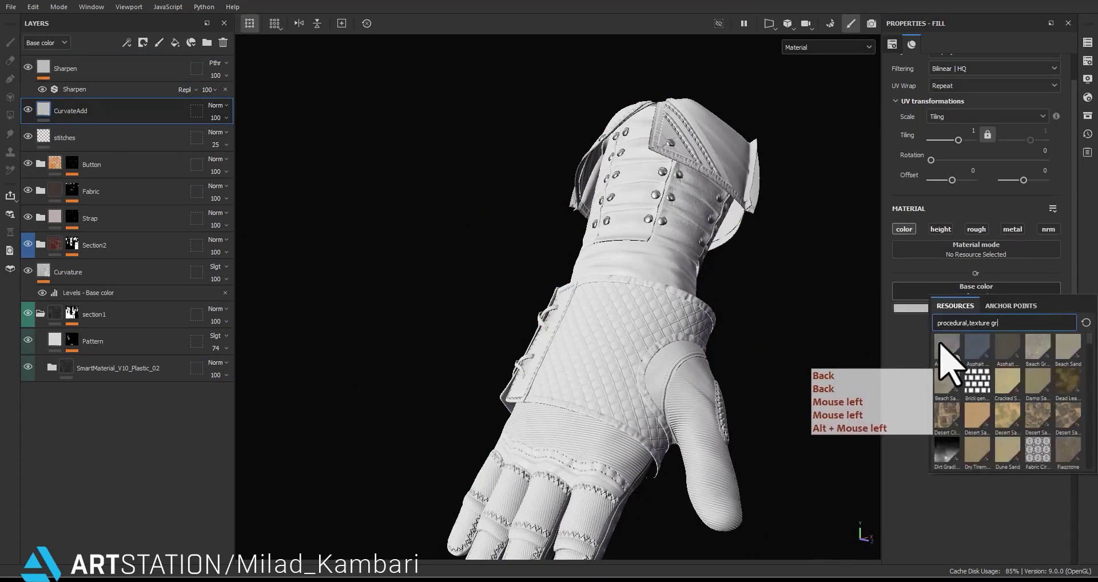
pyautogui.write('curvat')
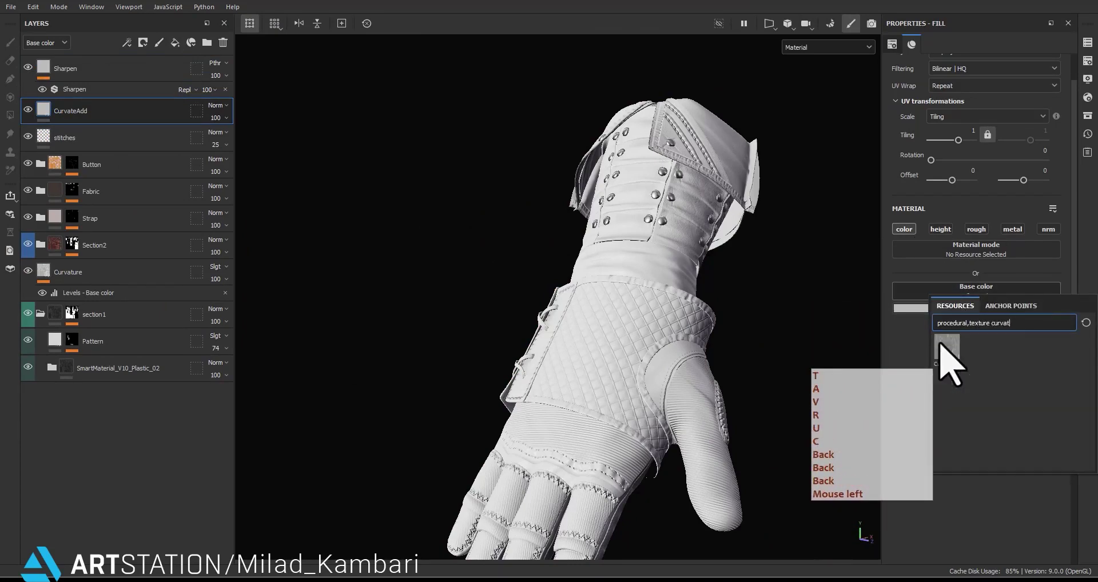
pyautogui.write('4')
pyautogui.press('BackSpace')
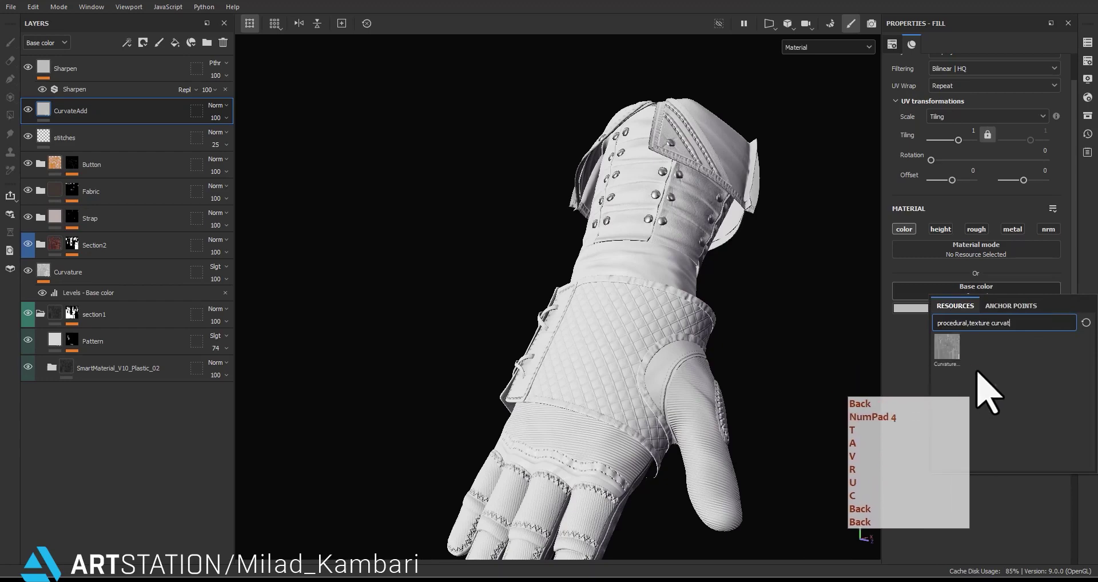
pyautogui.click(945, 346)
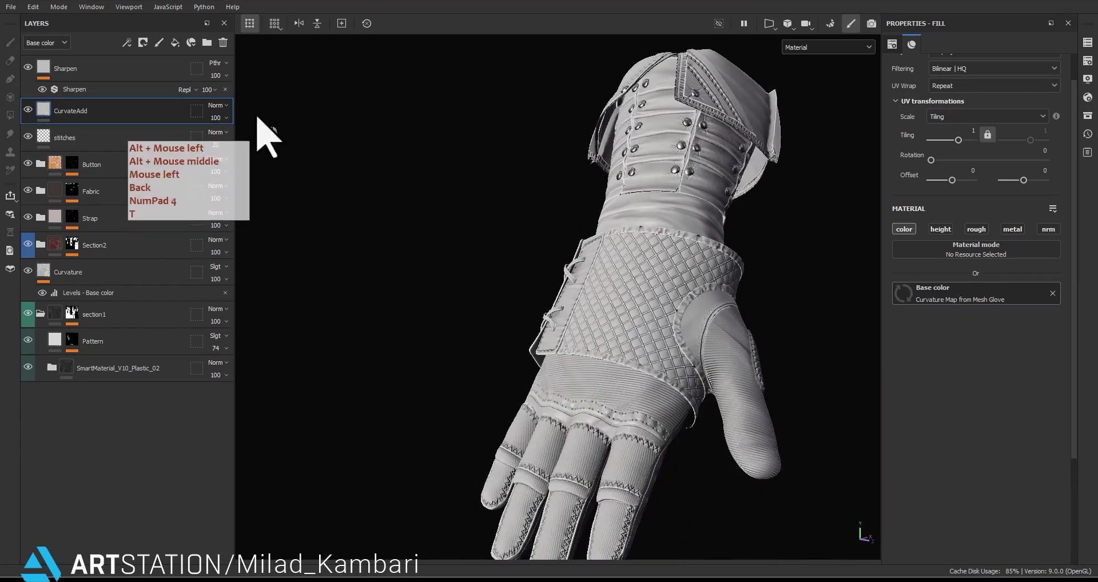
# Try the Darken blending mode on the CurvateAdd layer and compare the glove with the layer hidden and shown.
pyautogui.click(221, 106)
pyautogui.click(223, 110)
pyautogui.scroll(-4, 224, 112)
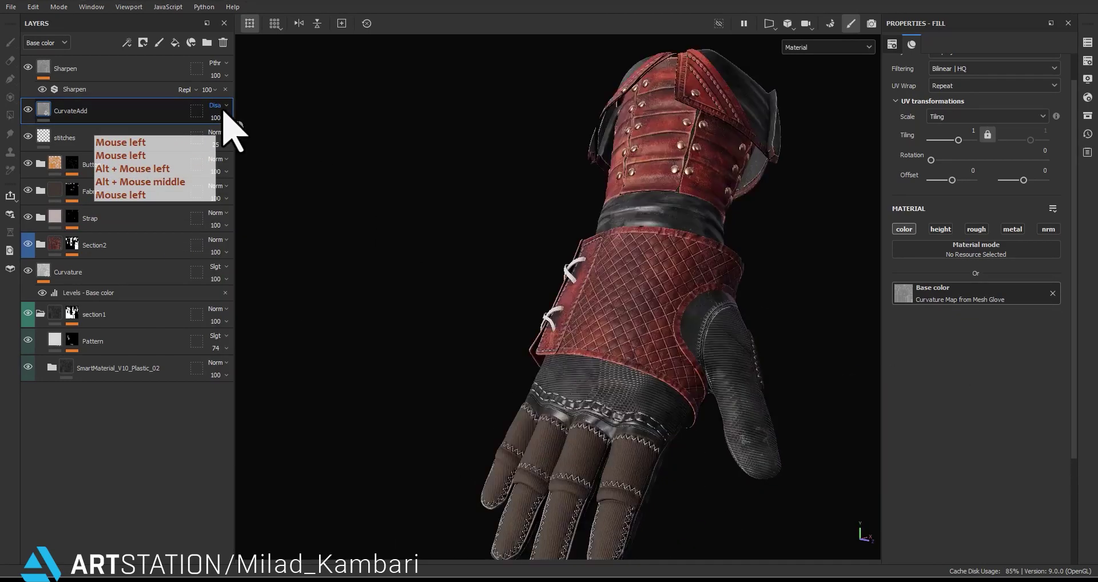
pyautogui.scroll(-2, 225, 112)
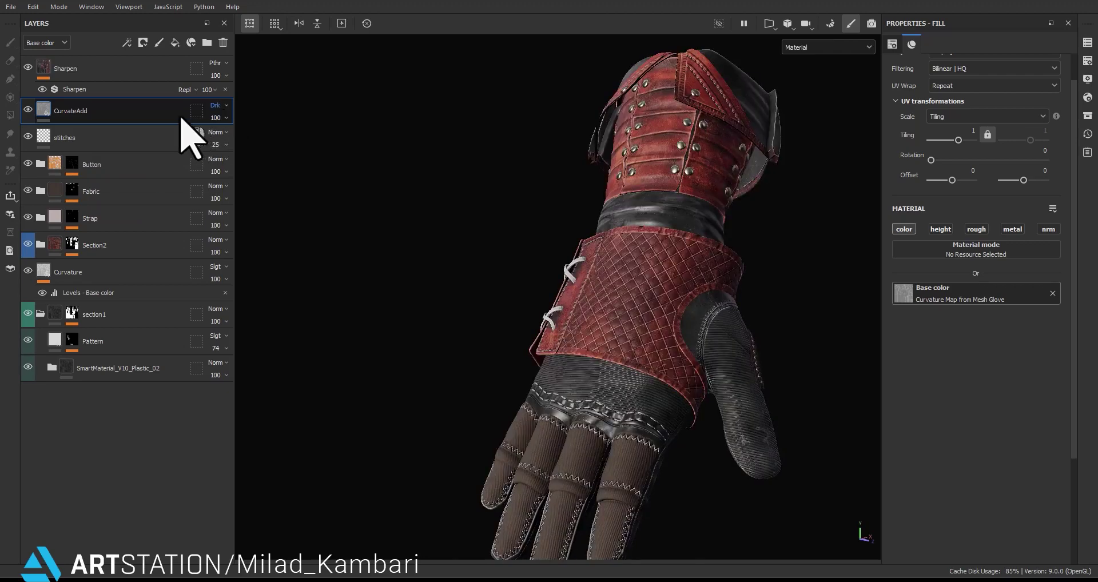
pyautogui.click(29, 111)
pyautogui.click(29, 111)
# Set the CurvateAdd layer's blending mode to Overlay and compare the glove with the layer hidden and shown.
pyautogui.click(213, 107)
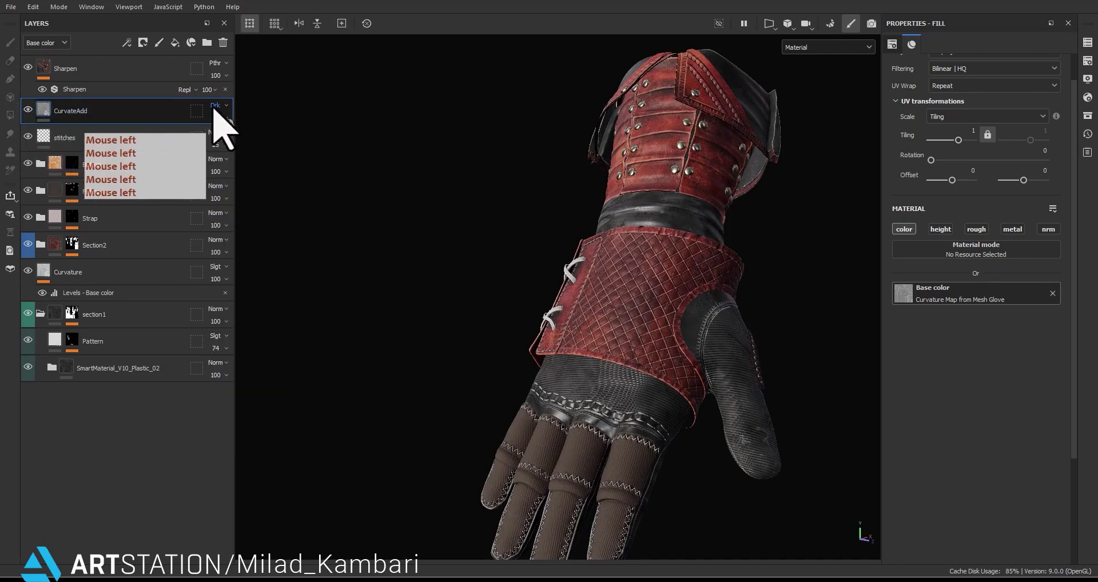
pyautogui.scroll(-4, 215, 106)
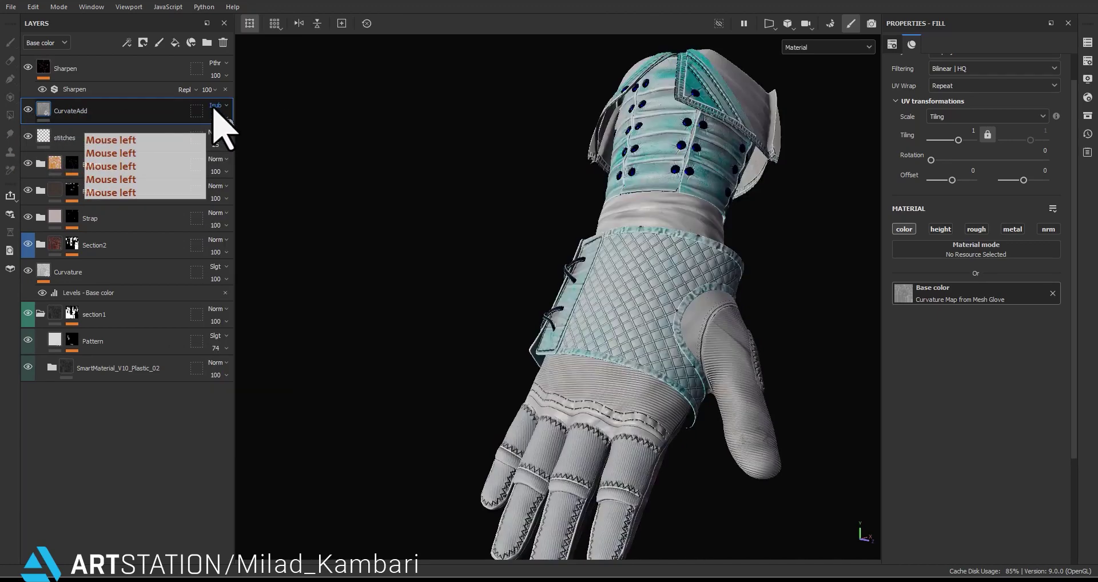
pyautogui.scroll(-3, 214, 106)
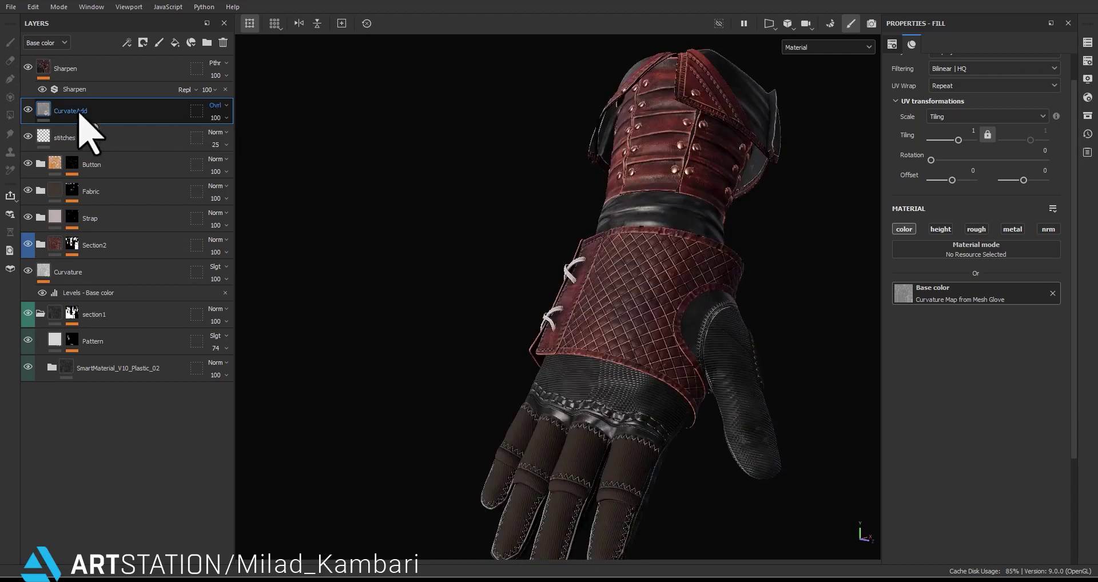
pyautogui.click(26, 109)
pyautogui.click(26, 109)
pyautogui.click(26, 109)
pyautogui.click(26, 108)
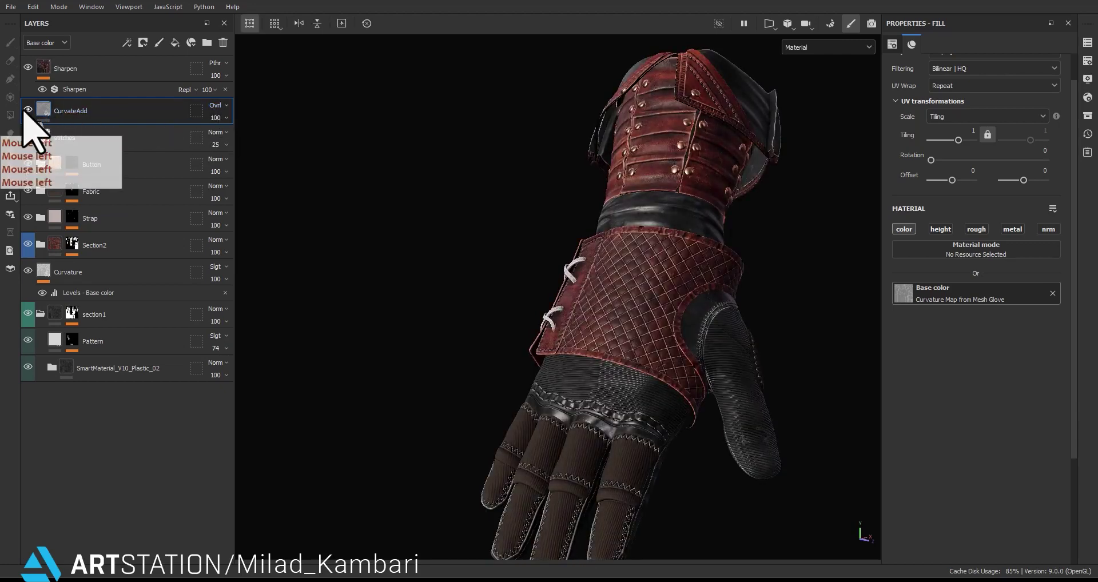
# Lower the CurvateAdd layer's opacity to 30 and check the effect on the glove.
pyautogui.click(221, 117)
pyautogui.moveTo(236, 139); pyautogui.dragTo(224, 140)
pyautogui.keyDown('alt'); pyautogui.moveTo(537, 273); pyautogui.dragTo(550, 320); pyautogui.keyUp('alt')
pyautogui.keyDown('alt'); pyautogui.moveTo(550, 320); pyautogui.dragTo(546, 232, button='right'); pyautogui.keyUp('alt')
# Examine the finished glove from several angles, first in the painting view and then in the rendering view.
pyautogui.keyDown('alt'); pyautogui.moveTo(546, 232); pyautogui.dragTo(1078, 390); pyautogui.keyUp('alt')
pyautogui.keyDown('alt'); pyautogui.moveTo(696, 362); pyautogui.dragTo(1071, 514); pyautogui.keyUp('alt')
pyautogui.keyDown('alt'); pyautogui.moveTo(1071, 513); pyautogui.dragTo(698, 330, button='middle'); pyautogui.keyUp('alt')
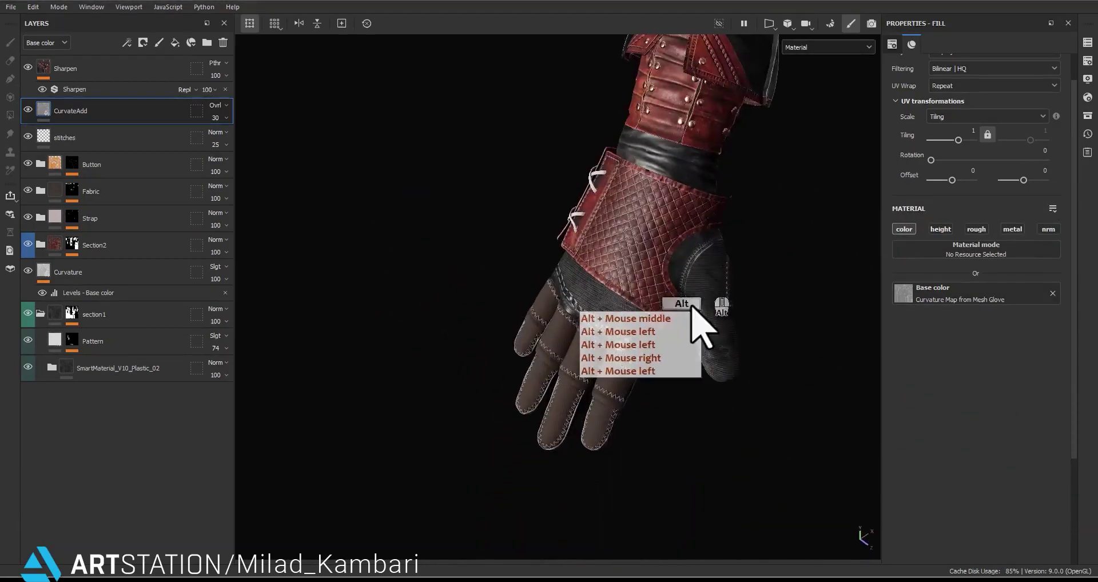
pyautogui.keyDown('alt'); pyautogui.moveTo(698, 330); pyautogui.dragTo(629, 252); pyautogui.keyUp('alt')
pyautogui.keyDown('alt'); pyautogui.moveTo(629, 251); pyautogui.dragTo(589, 289, button='middle'); pyautogui.keyUp('alt')
pyautogui.keyDown('alt'); pyautogui.moveTo(589, 289); pyautogui.dragTo(612, 343, button='right'); pyautogui.keyUp('alt')
pyautogui.keyDown('alt'); pyautogui.moveTo(612, 343); pyautogui.dragTo(632, 380); pyautogui.keyUp('alt')
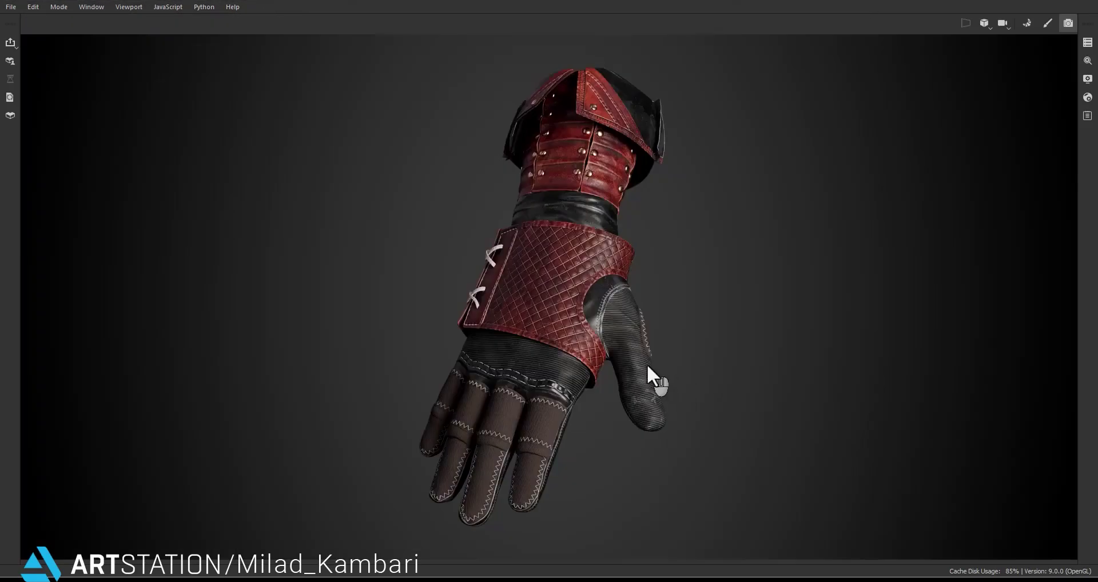
pyautogui.keyDown('alt'); pyautogui.moveTo(646, 364); pyautogui.dragTo(581, 360); pyautogui.keyUp('alt')
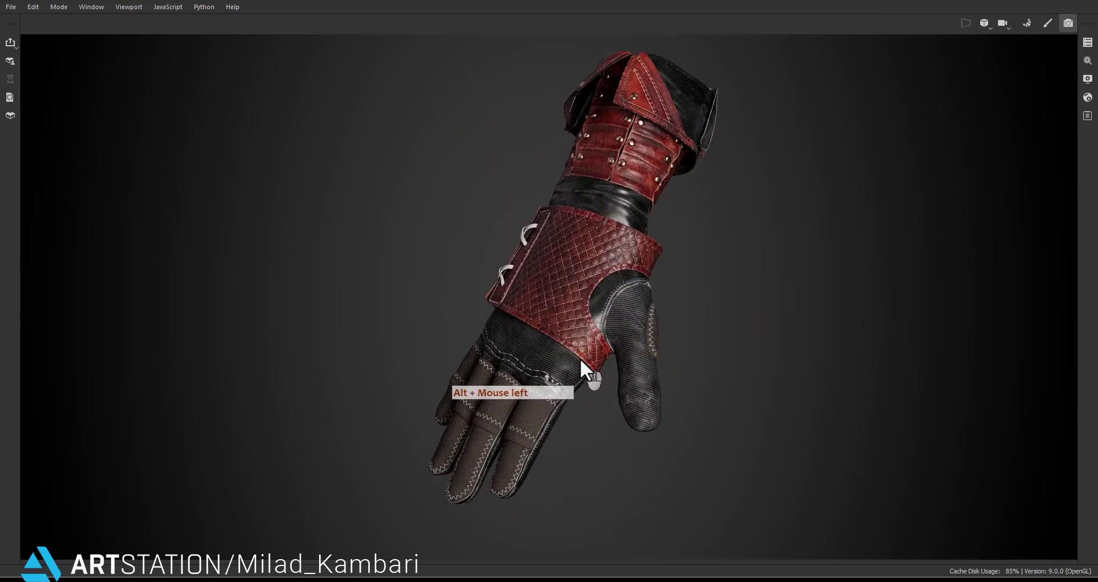